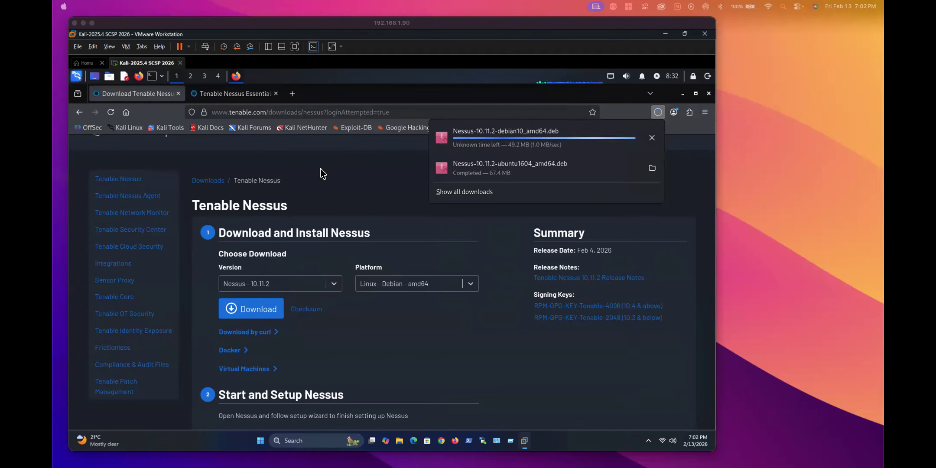
# Step: Confirm in the Firefox Library that Nessus-10.11.2-debian10_amd64.deb (65.9 MB) finished downloading
pyautogui.click(353, 174)
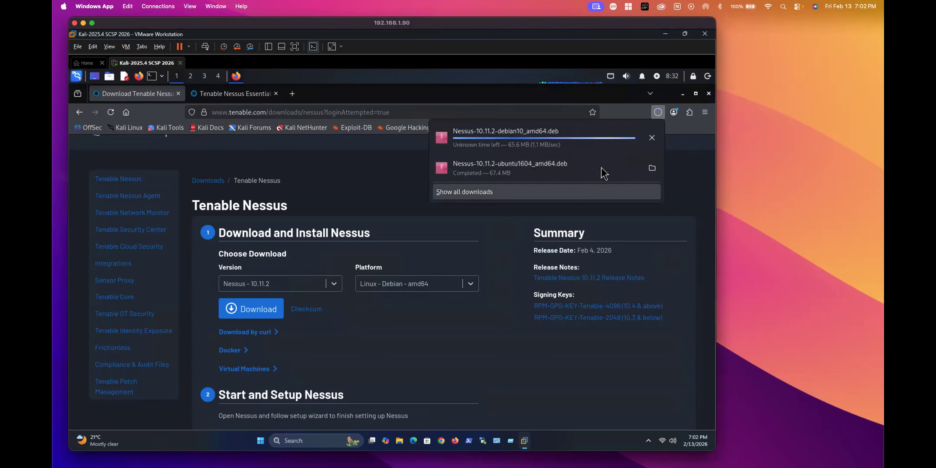
pyautogui.click(491, 194)
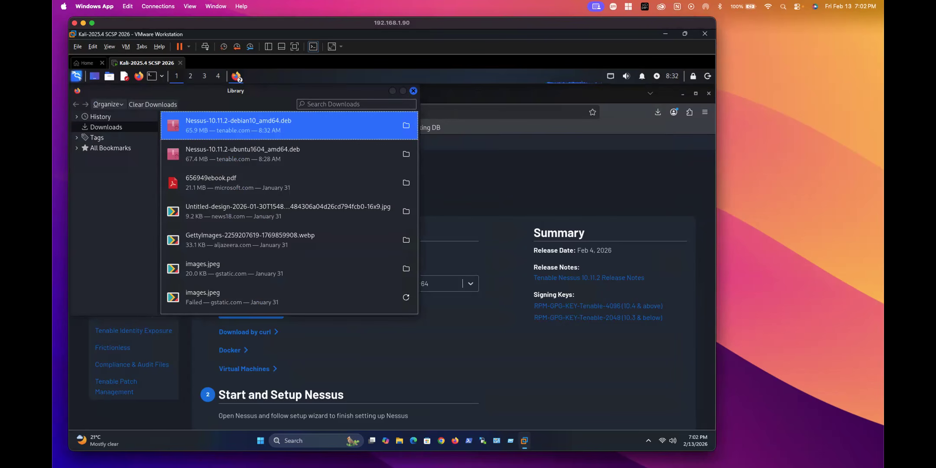
pyautogui.click(101, 208)
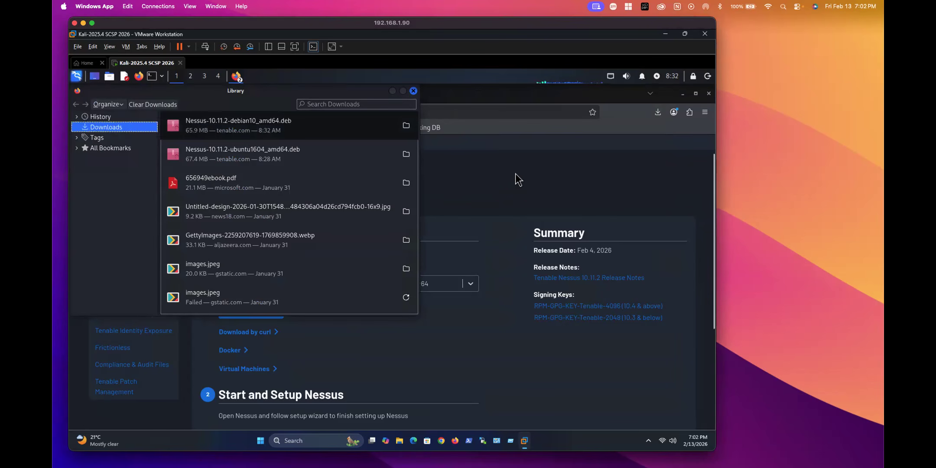
pyautogui.click(506, 186)
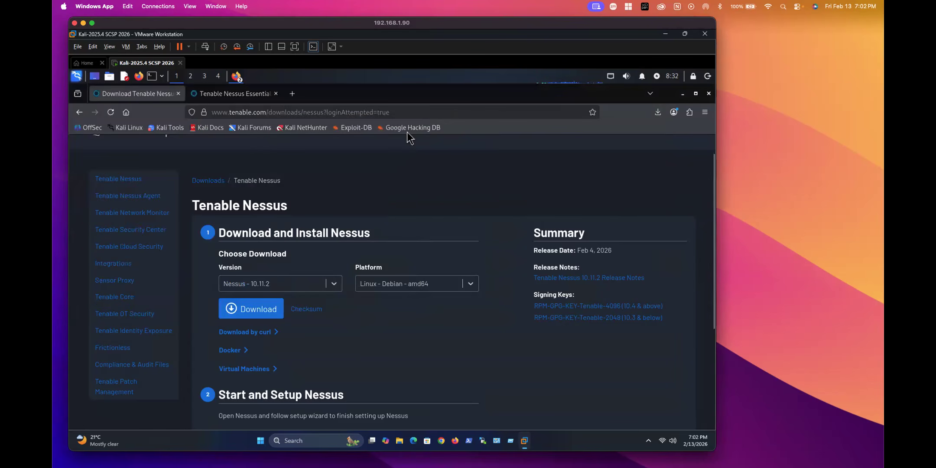
# Step: Switch to the Tenable Nessus Essentials tab and look over its menus and 30-day license form
pyautogui.click(247, 94)
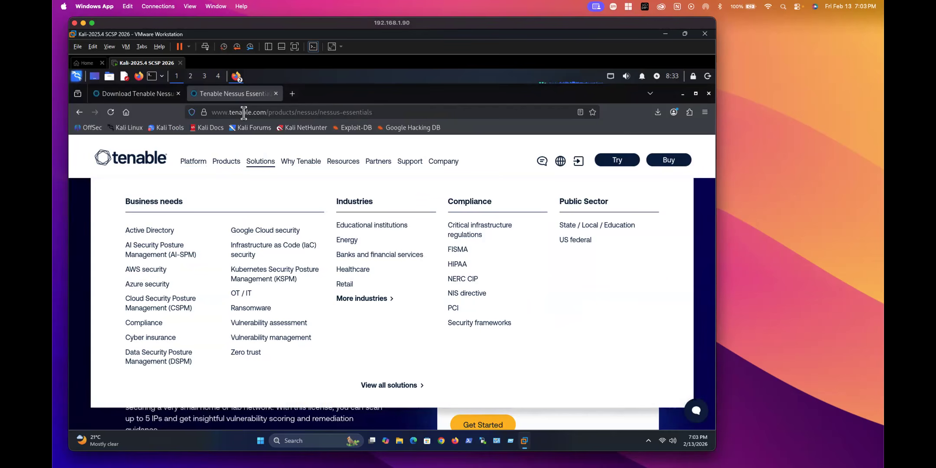
pyautogui.click(349, 164)
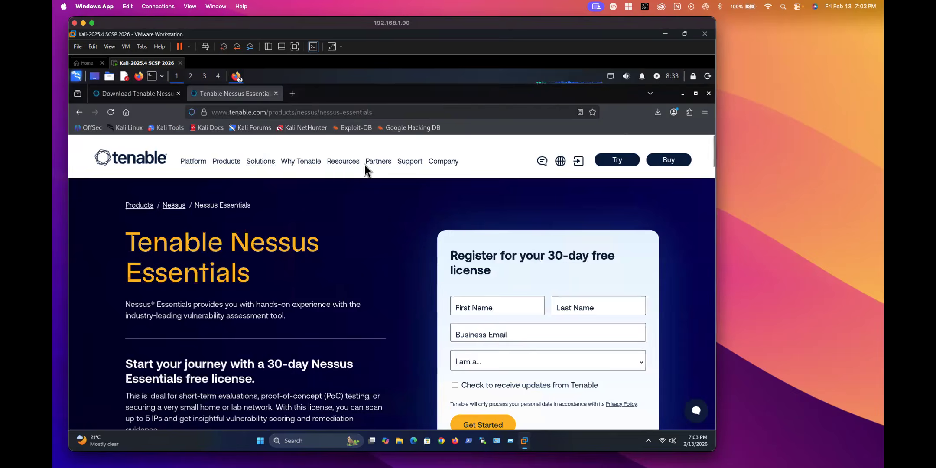
pyautogui.moveTo(224, 165)
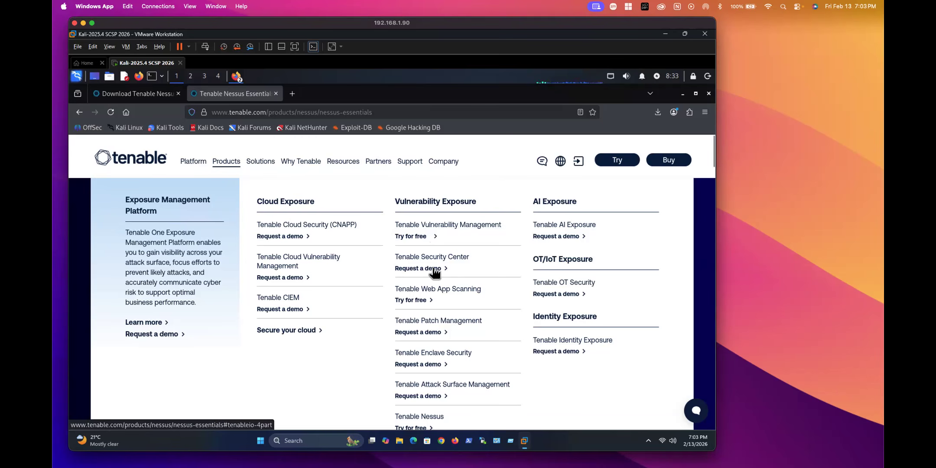
pyautogui.scroll(-1, 433, 268)
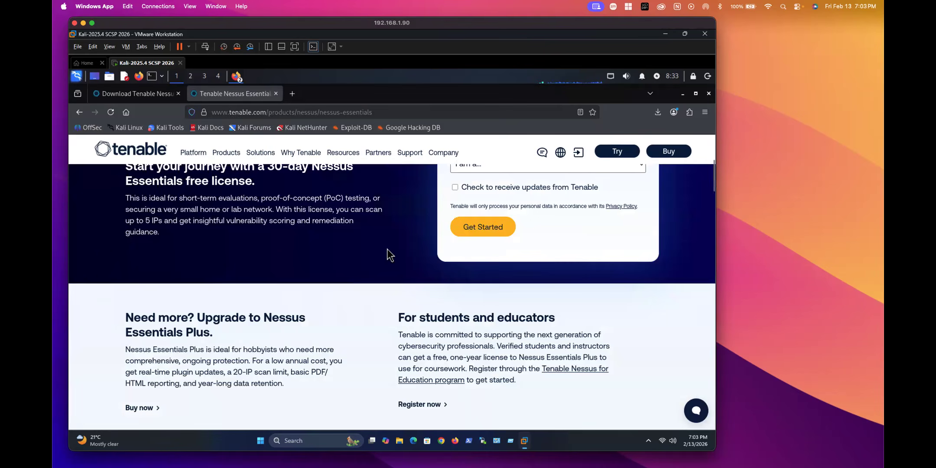
pyautogui.scroll(5, 438, 256)
# Step: Register for Nessus Essentials with first name, last name, e-mail and the Student/Instructor role
pyautogui.click(470, 302)
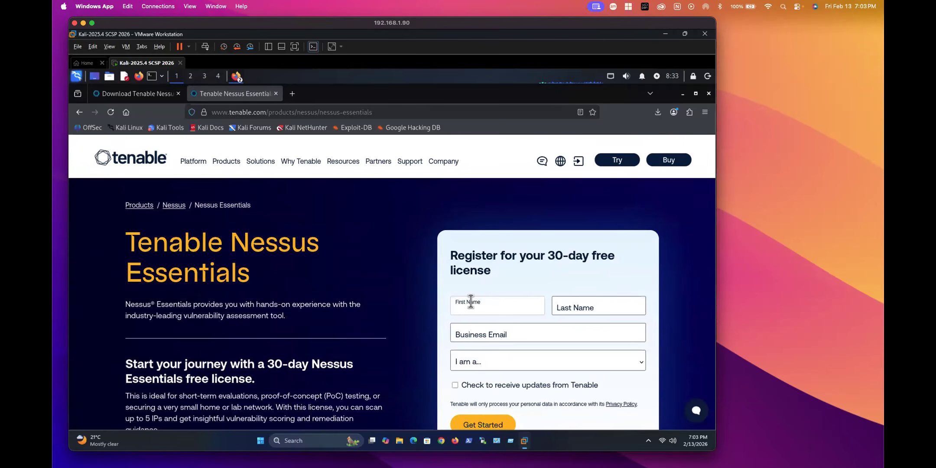
pyautogui.write('CyberSec')
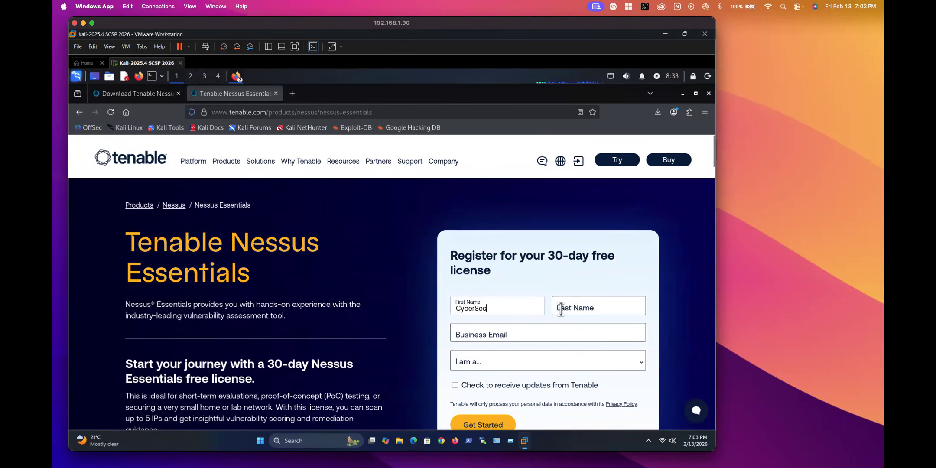
pyautogui.click(559, 308)
pyautogui.write('SikhoLive')
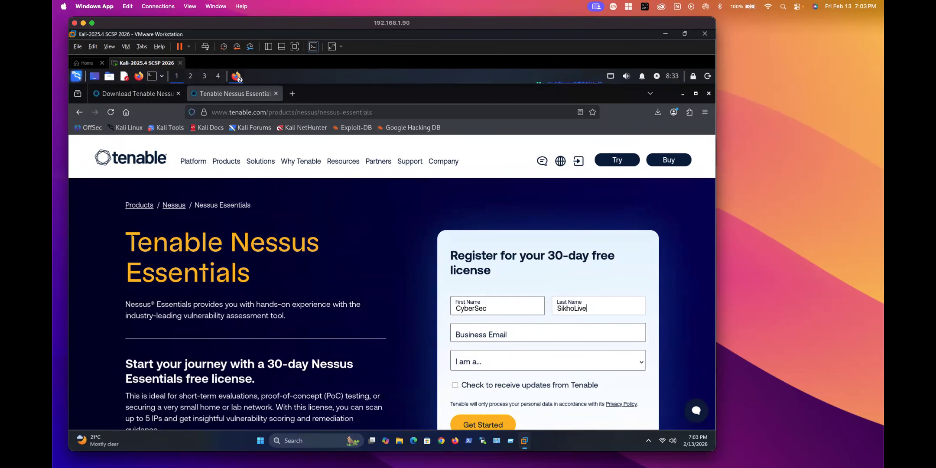
pyautogui.click(479, 334)
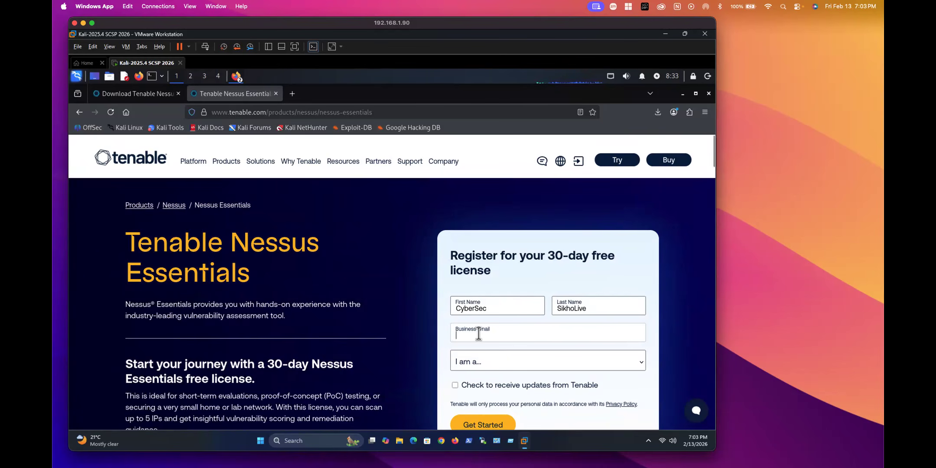
pyautogui.write('sikho')
pyautogui.press('BackSpace')
pyautogui.press('BackSpace')
pyautogui.press('BackSpace')
pyautogui.press('BackSpace')
pyautogui.press('BackSpace')
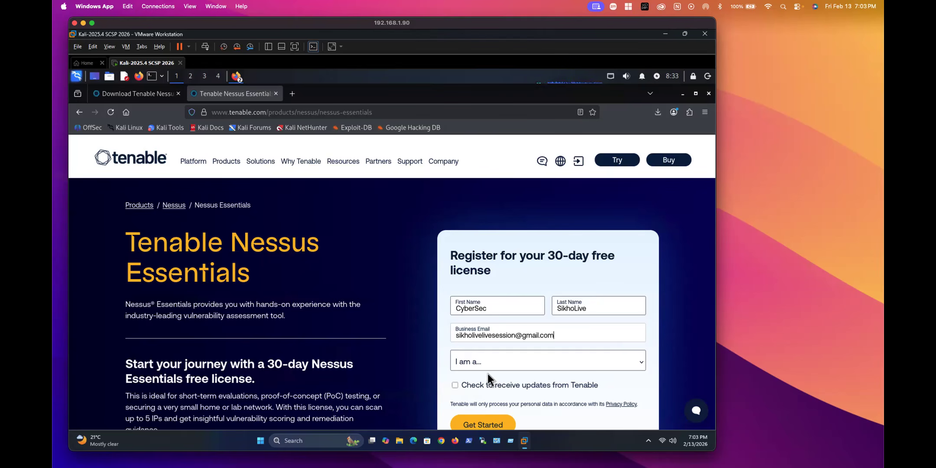
pyautogui.click(473, 362)
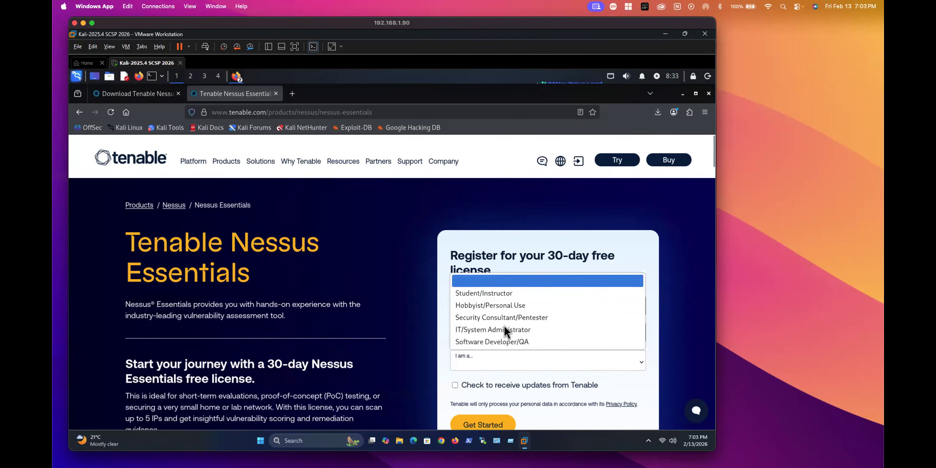
pyautogui.click(488, 296)
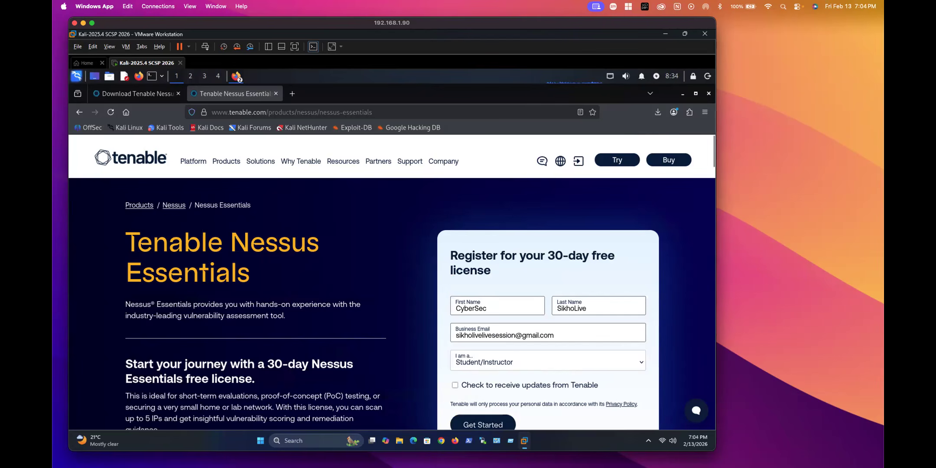
pyautogui.click(483, 424)
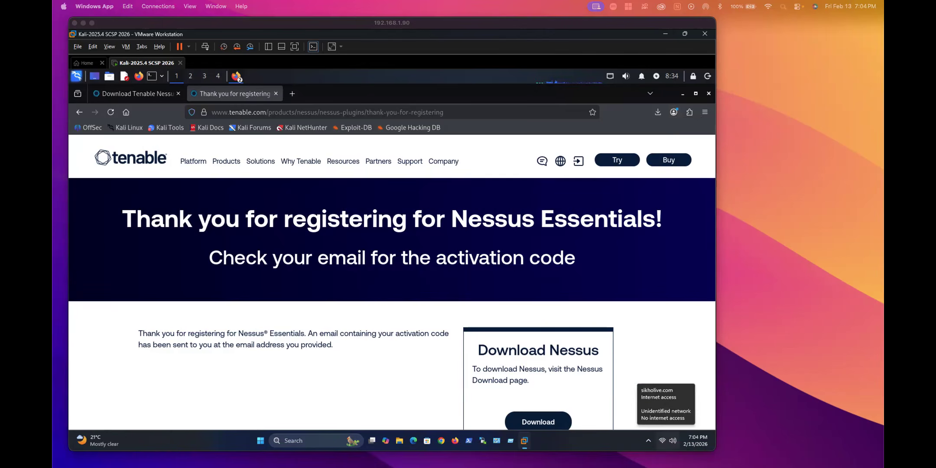
# Step: Check Gmail for the Welcome to Tenable Nessus email, then move that window aside
pyautogui.press('super+Tab')
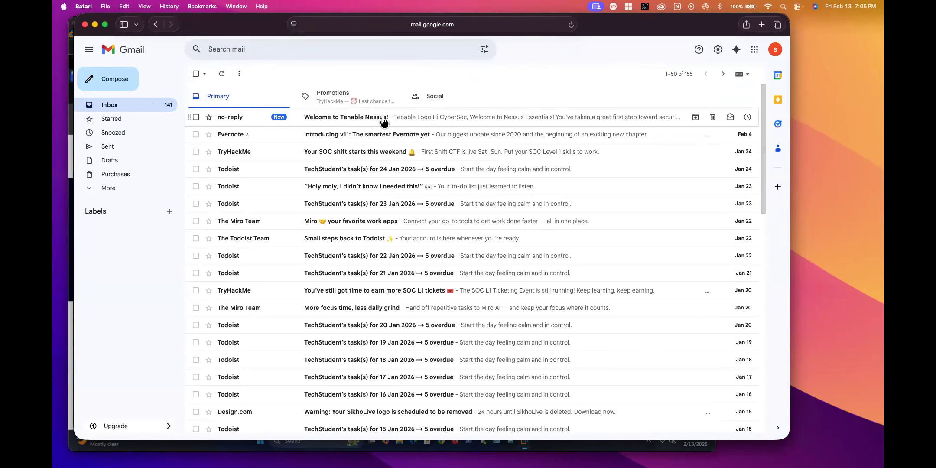
pyautogui.moveTo(589, 27); pyautogui.dragTo(884, 110)
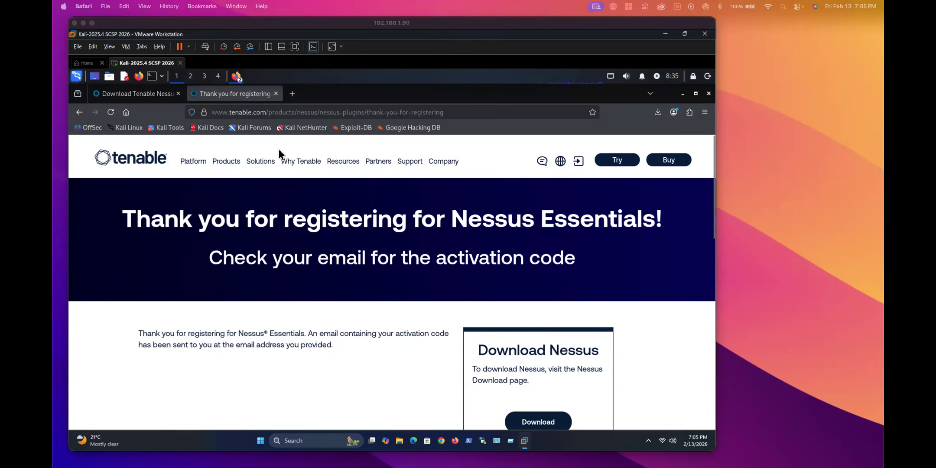
# Step: Go back to the Google results, reopen the Nessus Essentials page, then view the Download Tenable Nessus tab
pyautogui.moveTo(424, 178)
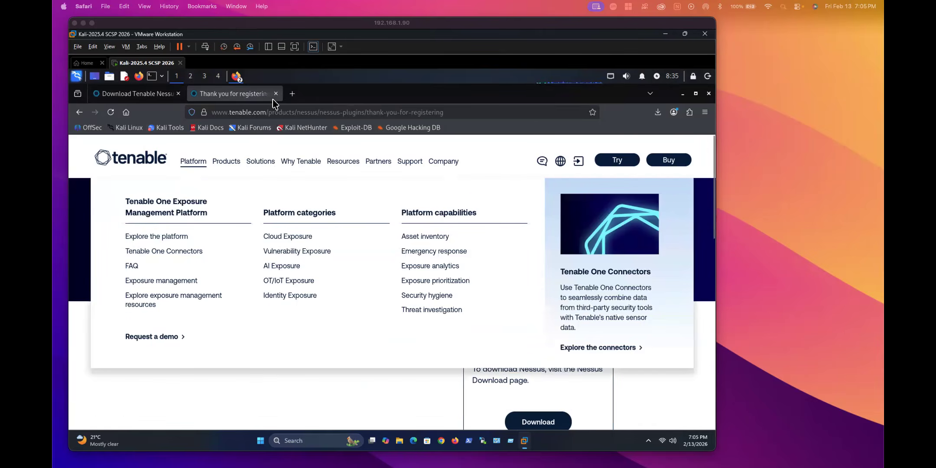
pyautogui.click(79, 113)
pyautogui.click(78, 112)
pyautogui.click(78, 113)
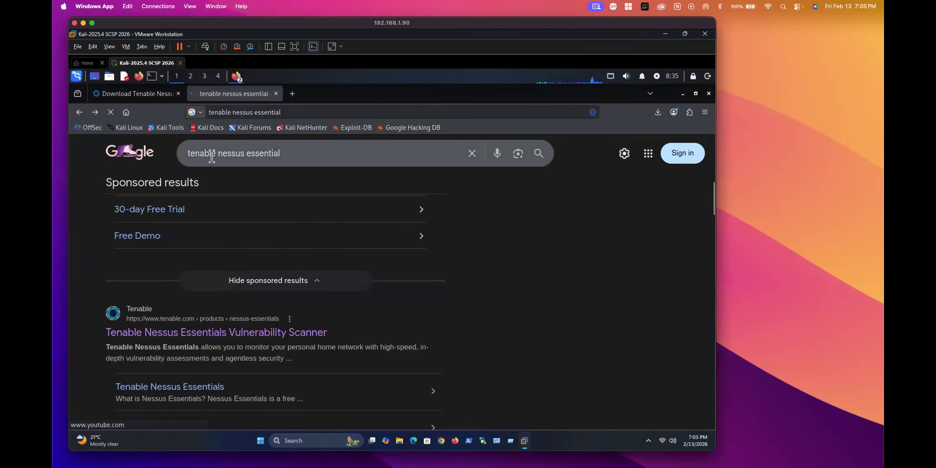
pyautogui.click(232, 334)
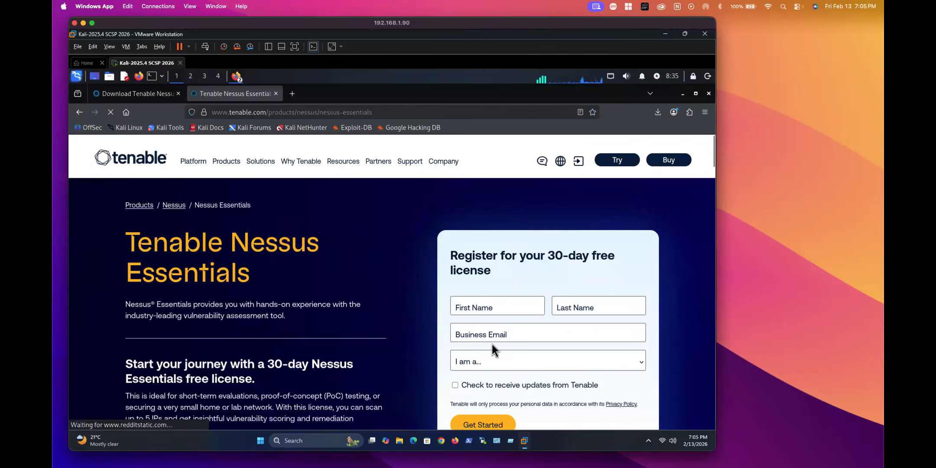
pyautogui.moveTo(482, 256); pyautogui.dragTo(580, 271)
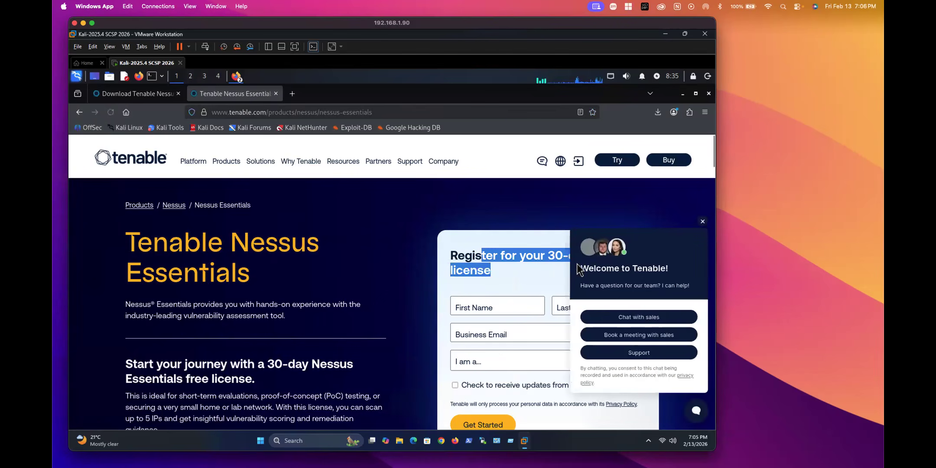
pyautogui.click(465, 256)
pyautogui.moveTo(451, 255); pyautogui.dragTo(490, 271)
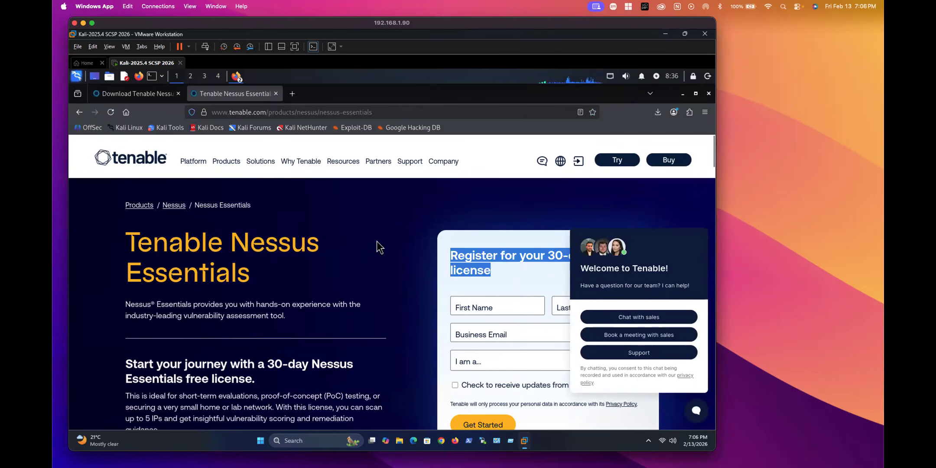
pyautogui.click(128, 93)
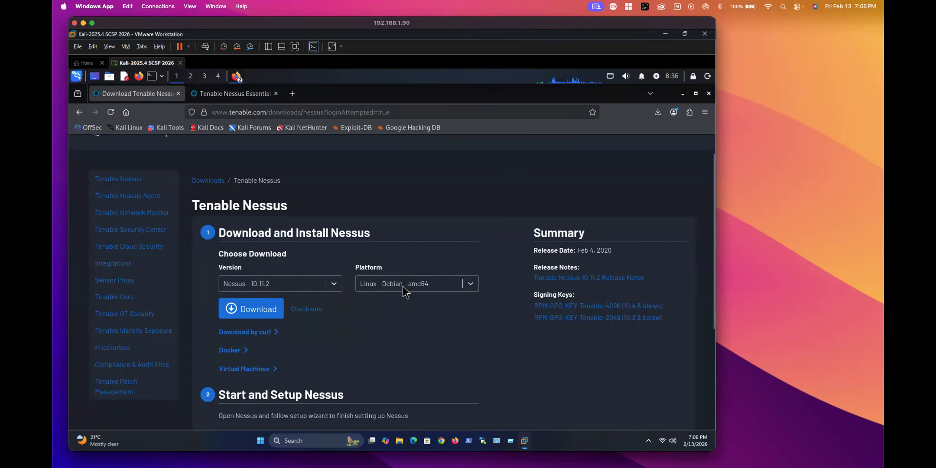
# Step: Keep Linux - Debian - amd64 as the platform, check the downloads list, and minimize Firefox
pyautogui.click(419, 285)
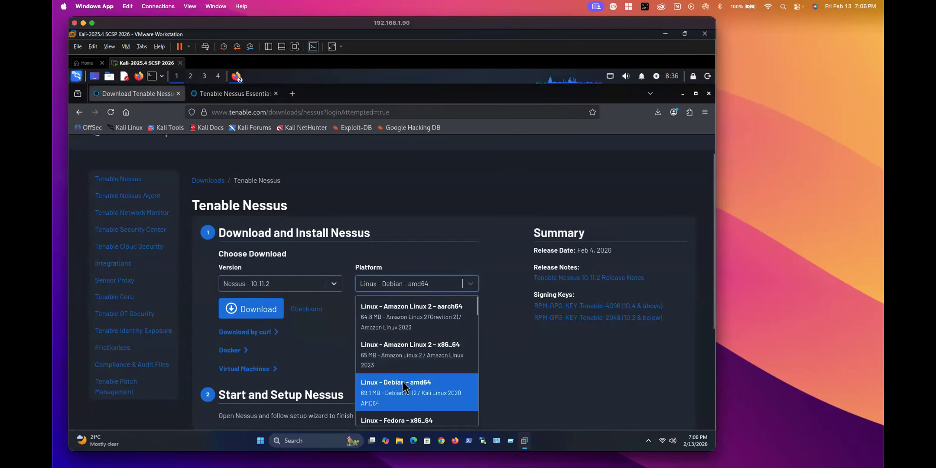
pyautogui.scroll(-5, 403, 384)
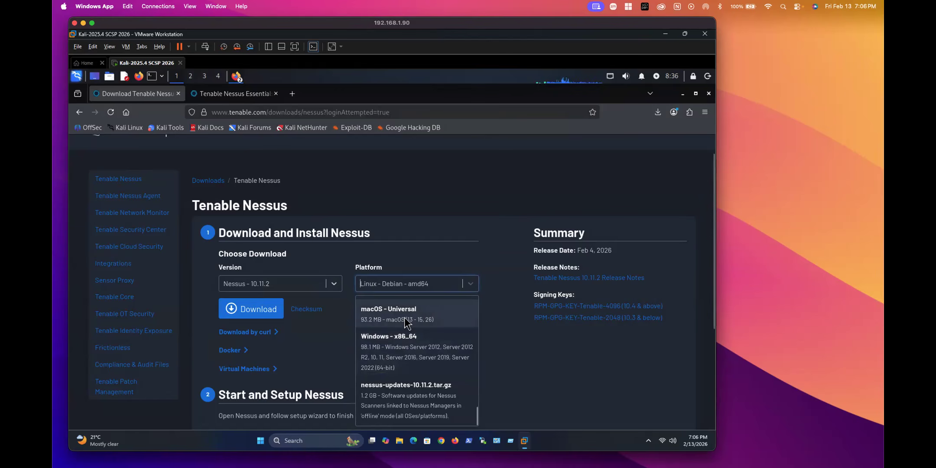
pyautogui.click(418, 235)
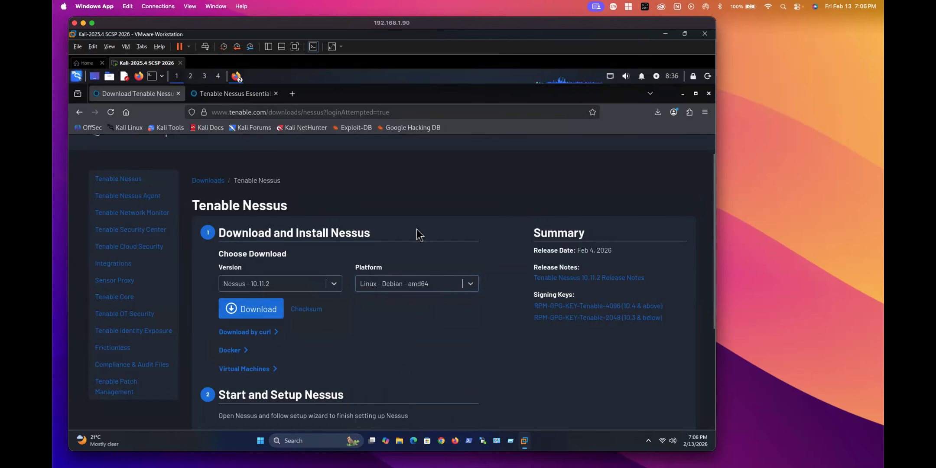
pyautogui.click(657, 113)
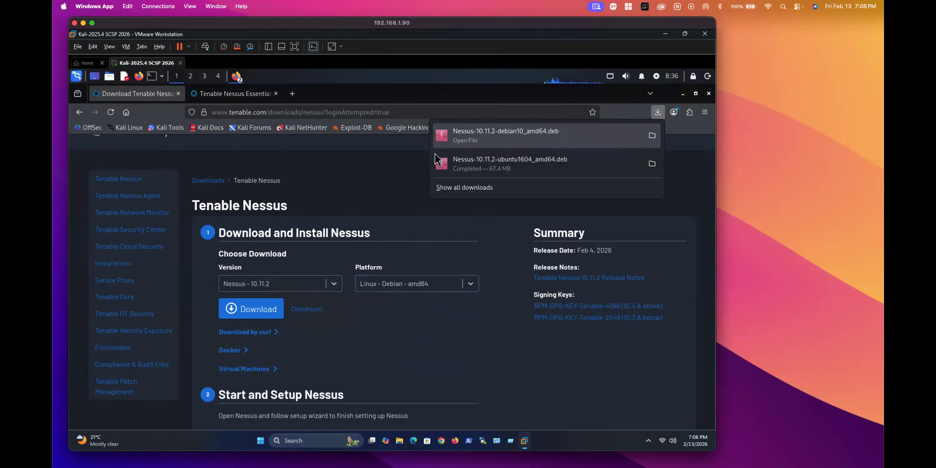
pyautogui.click(658, 111)
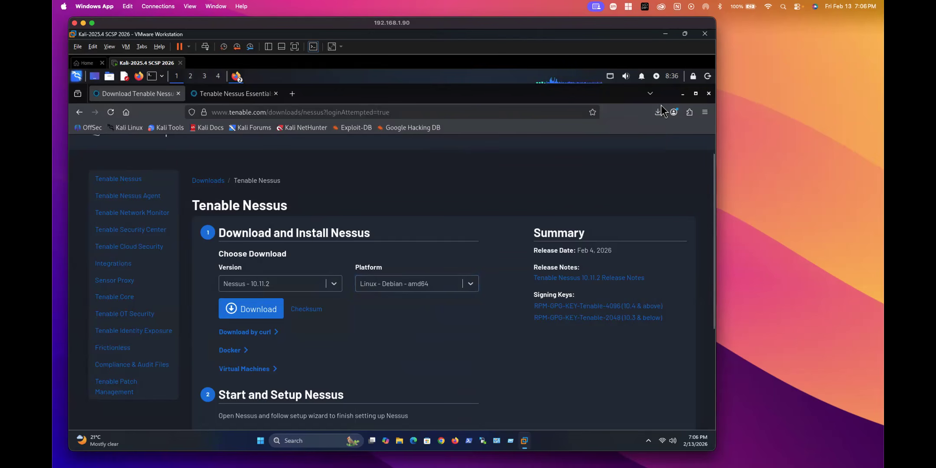
pyautogui.click(682, 94)
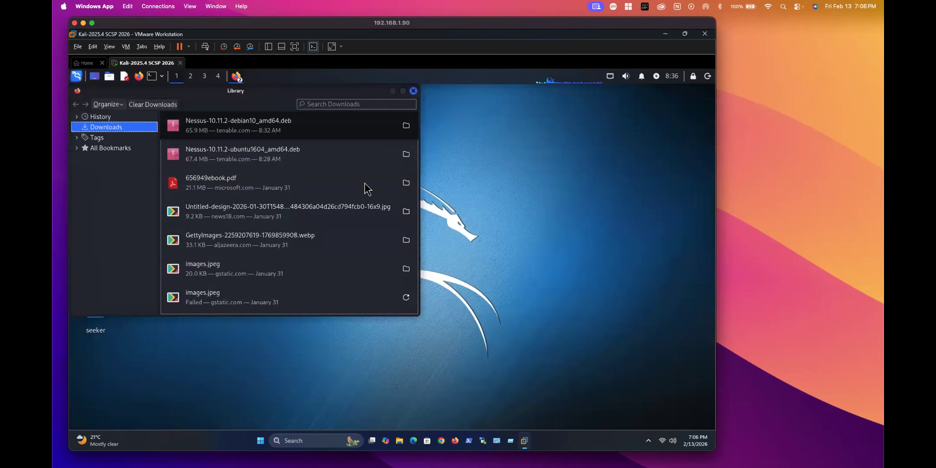
# Step: Open a terminal in ~/Downloads and list the debian10 and ubuntu1604 Nessus packages
pyautogui.click(413, 91)
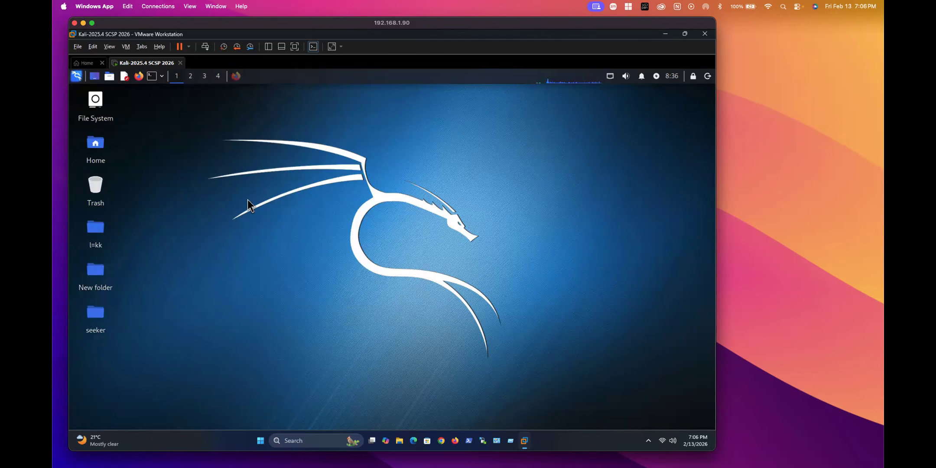
pyautogui.click(152, 76)
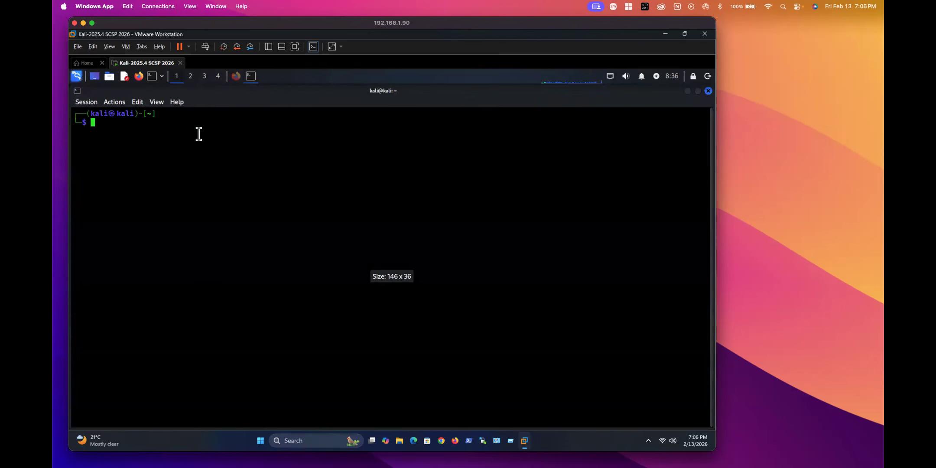
pyautogui.write('cd ')
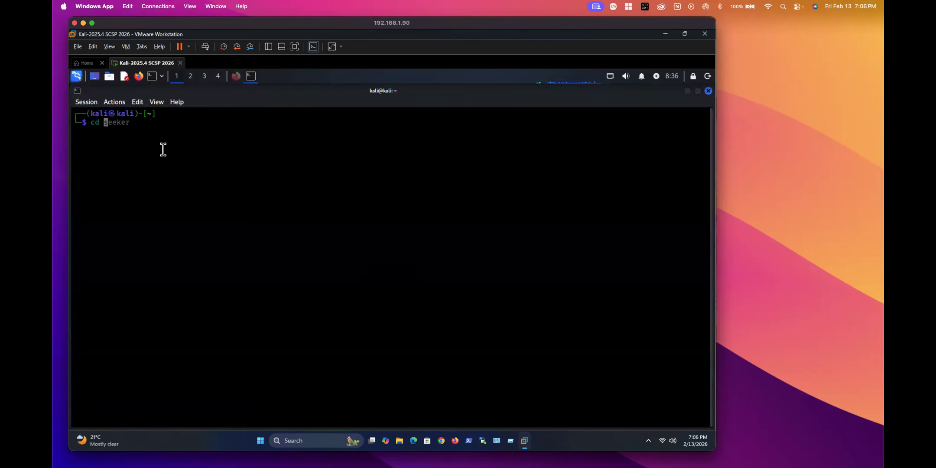
pyautogui.write('Downloads')
pyautogui.press('Return')
pyautogui.write('ls')
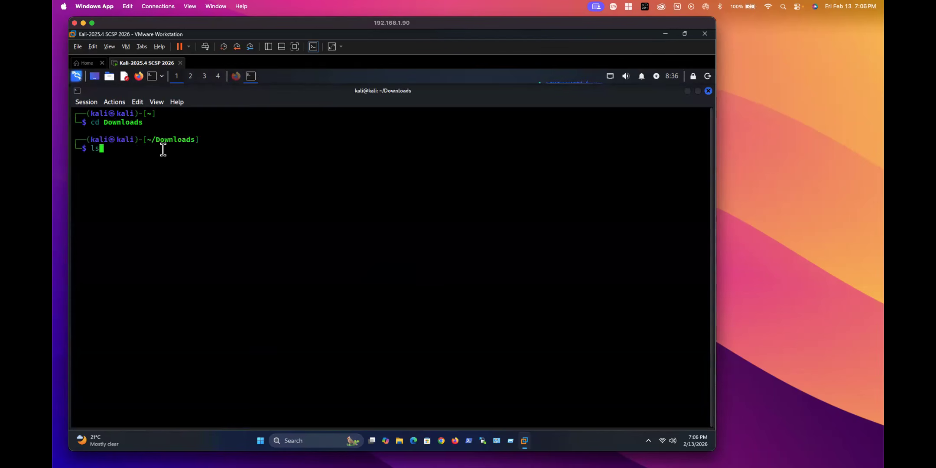
pyautogui.press('Return')
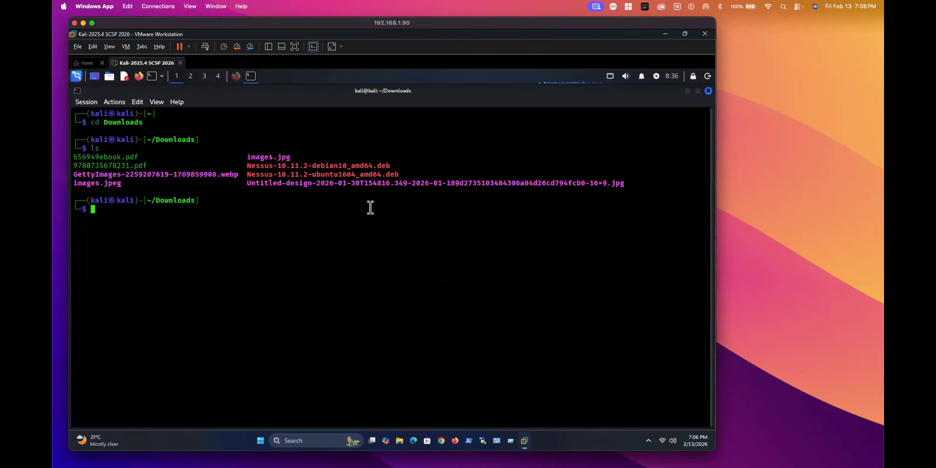
pyautogui.moveTo(247, 165); pyautogui.dragTo(398, 164)
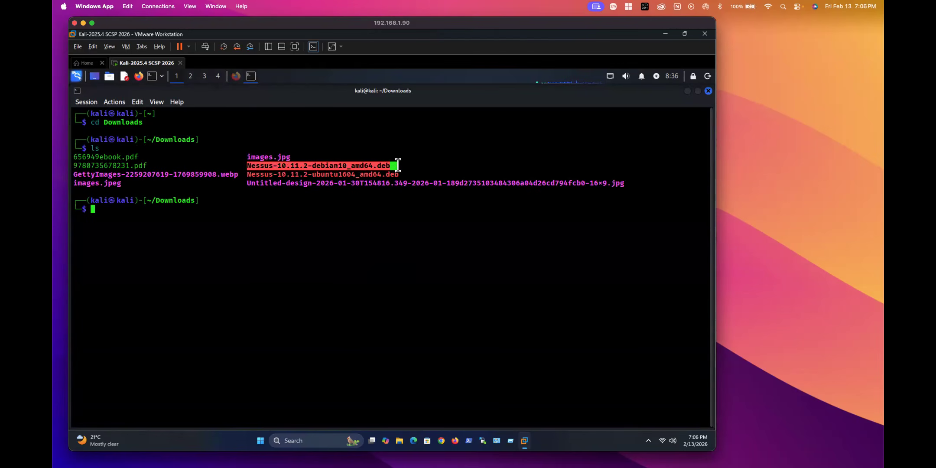
pyautogui.moveTo(286, 175); pyautogui.dragTo(398, 175)
pyautogui.click(198, 220)
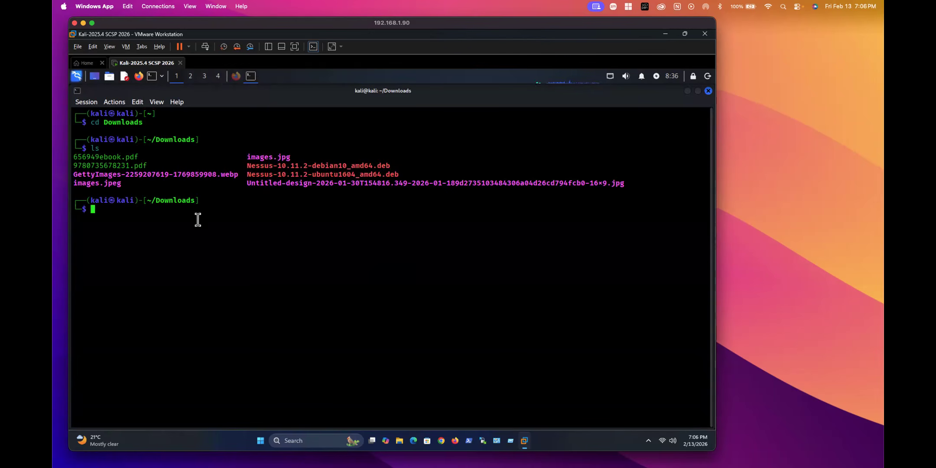
# Step: Install Nessus-10.11.2-debian10_amd64.deb with sudo dpkg -i until it reports INSTALL PASSED
pyautogui.write('sudo dpkg -i  Nessu')
pyautogui.press('Tab')
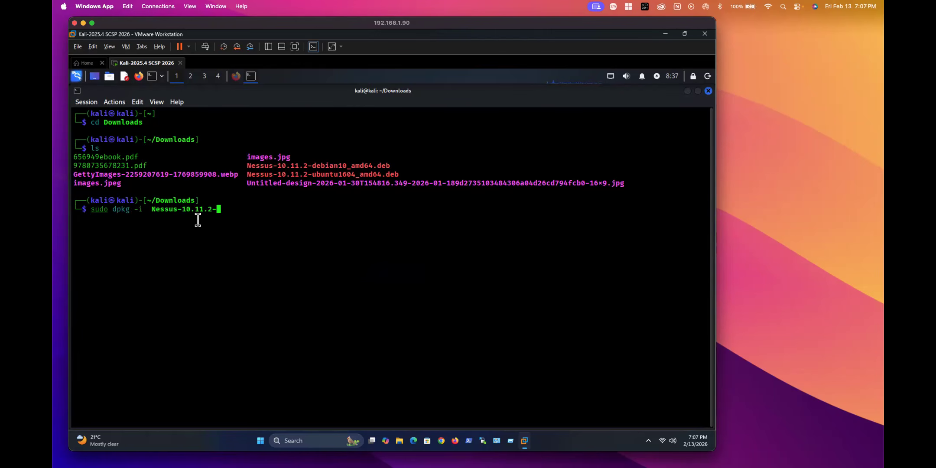
pyautogui.write('d')
pyautogui.press('Tab')
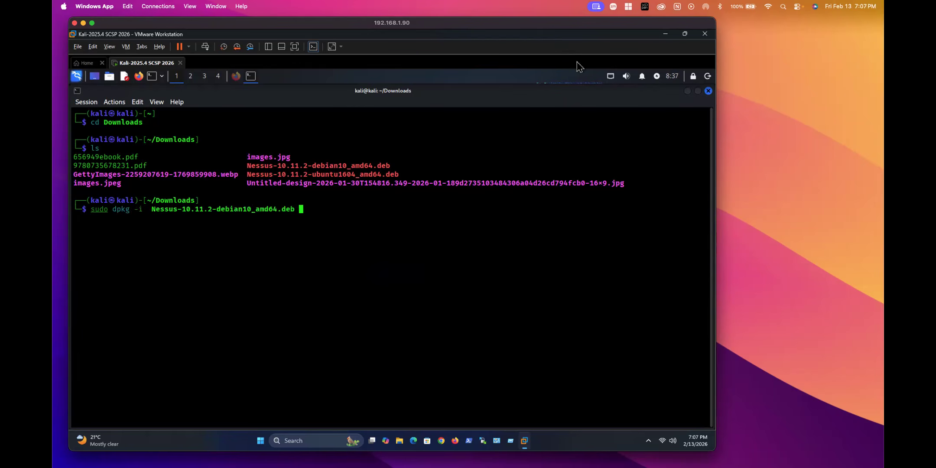
pyautogui.press('Return')
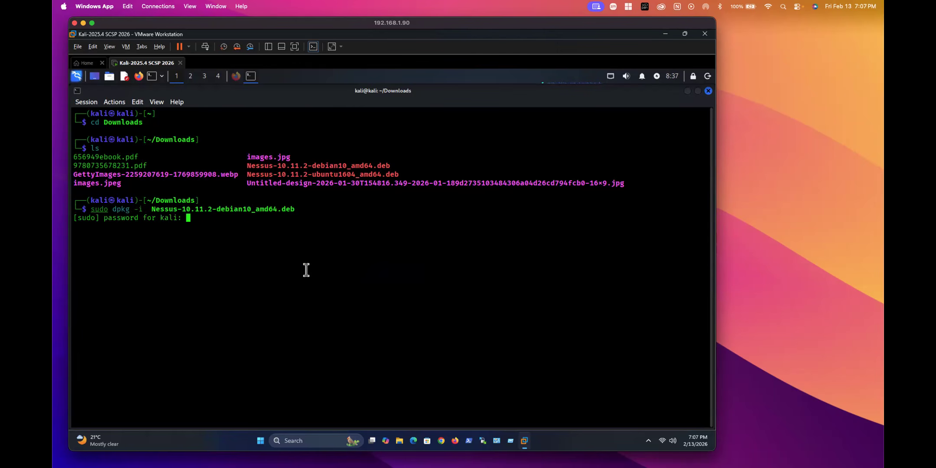
pyautogui.press('Return')
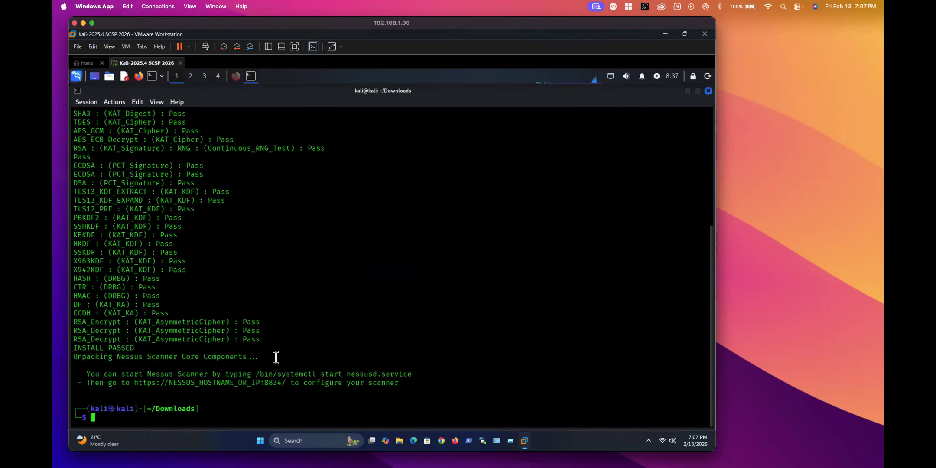
pyautogui.moveTo(112, 349); pyautogui.dragTo(146, 351)
pyautogui.click(246, 374)
pyautogui.press('Up')
pyautogui.press('Return')
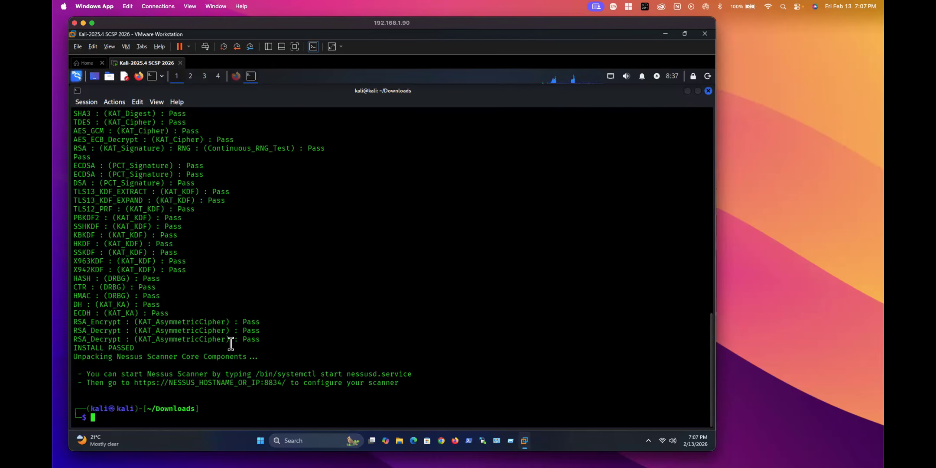
# Step: Check nessusd.service with sudo systemctl status, showing it inactive (dead) and disabled
pyautogui.write('sudo systemct')
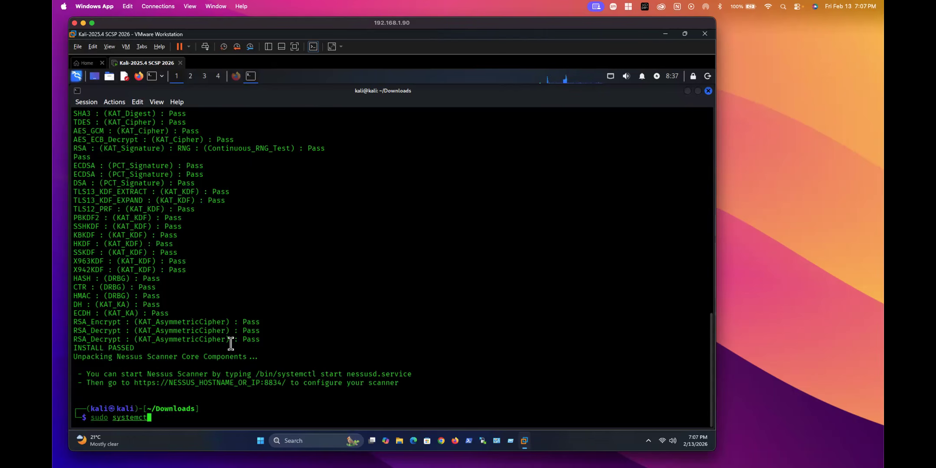
pyautogui.write('l status nessusd')
pyautogui.press('Tab')
pyautogui.press('Return')
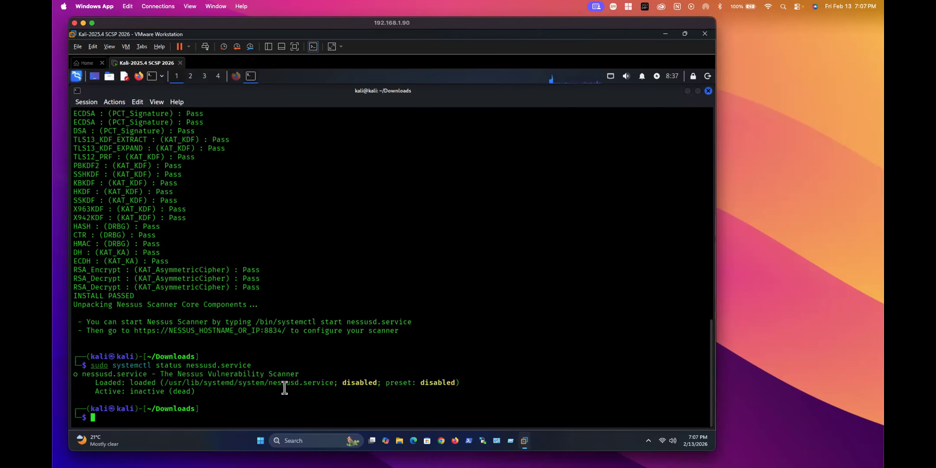
pyautogui.moveTo(342, 383); pyautogui.dragTo(377, 384)
pyautogui.click(179, 395)
# Step: Start nessusd.service and confirm its status is active (running) with setup on port 8834
pyautogui.press('Up')
pyautogui.press('Left')
pyautogui.press('Left')
pyautogui.press('Left')
pyautogui.press('Left')
pyautogui.press('Left')
pyautogui.press('Left')
pyautogui.press('Left')
pyautogui.press('Left')
pyautogui.press('Left')
pyautogui.press('Left')
pyautogui.press('Left')
pyautogui.press('Left')
pyautogui.press('Left')
pyautogui.press('Left')
pyautogui.press('Left')
pyautogui.press('Left')
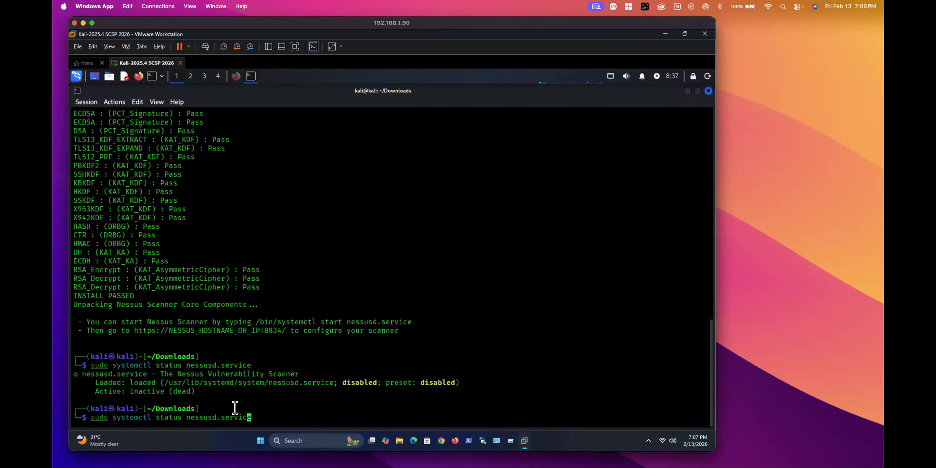
pyautogui.press('BackSpace')
pyautogui.press('BackSpace')
pyautogui.press('BackSpace')
pyautogui.write('rt')
pyautogui.press('Return')
pyautogui.press('Up')
pyautogui.press('Up')
pyautogui.press('Return')
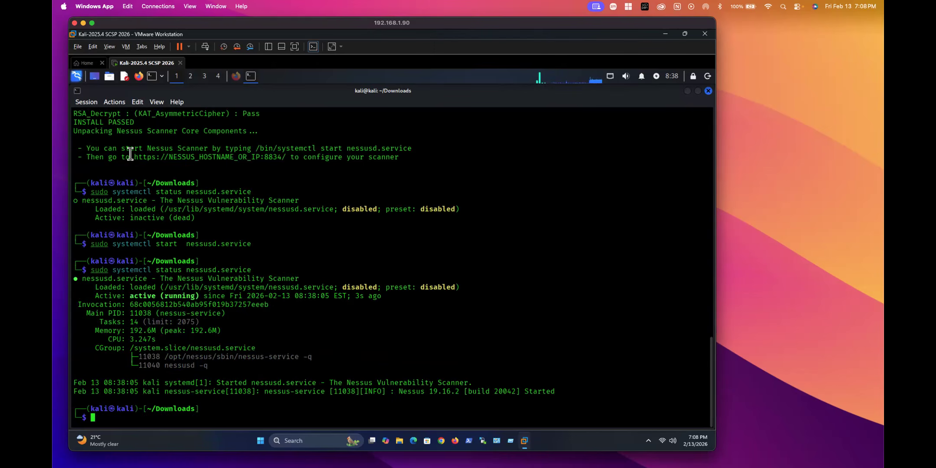
pyautogui.moveTo(121, 156); pyautogui.dragTo(298, 157)
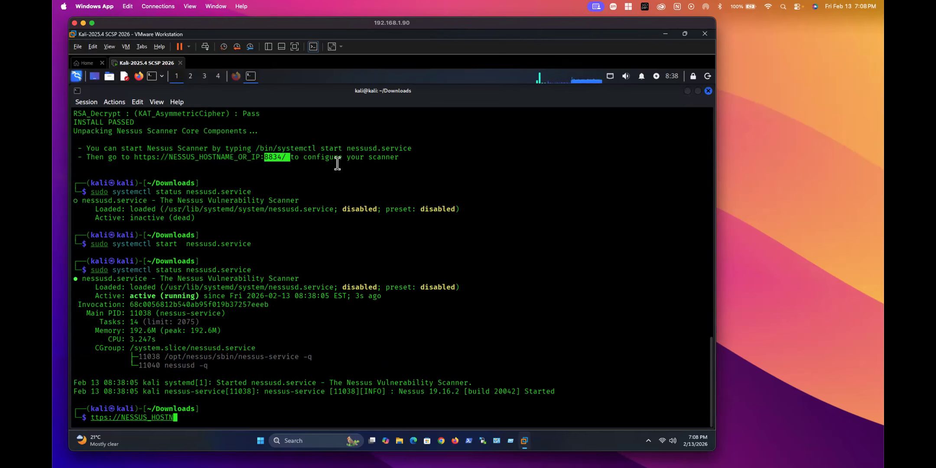
pyautogui.moveTo(238, 269); pyautogui.dragTo(298, 296)
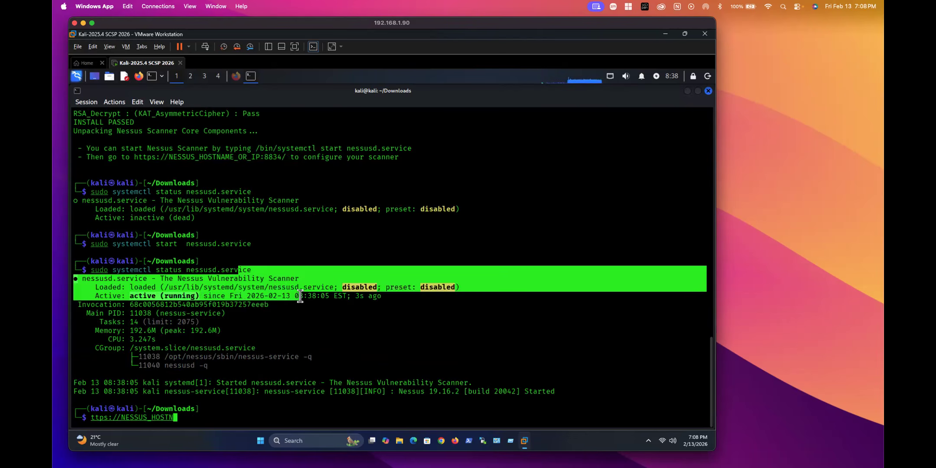
pyautogui.moveTo(139, 157); pyautogui.dragTo(264, 157)
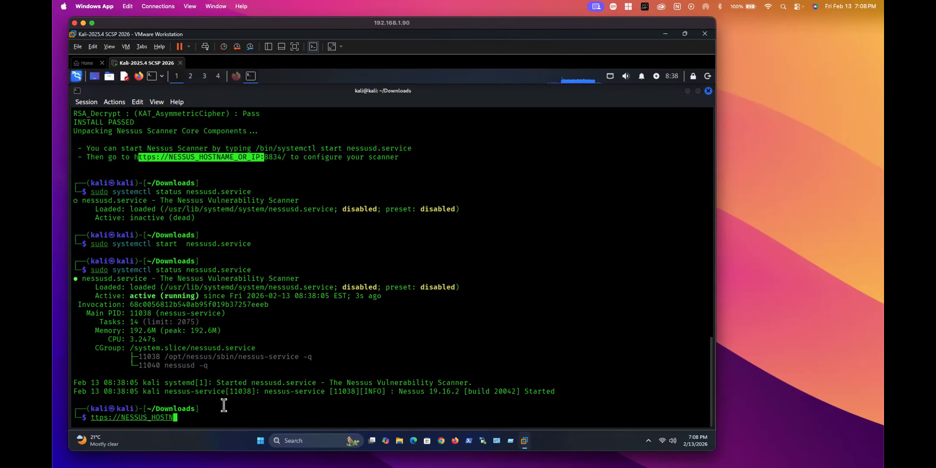
pyautogui.press('BackSpace')
pyautogui.press('BackSpace')
pyautogui.press('BackSpace')
pyautogui.press('BackSpace')
pyautogui.press('BackSpace')
pyautogui.press('BackSpace')
pyautogui.press('BackSpace')
pyautogui.press('BackSpace')
pyautogui.press('BackSpace')
pyautogui.press('BackSpace')
pyautogui.press('BackSpace')
pyautogui.press('BackSpace')
pyautogui.press('BackSpace')
pyautogui.press('BackSpace')
pyautogui.press('BackSpace')
pyautogui.press('BackSpace')
pyautogui.press('BackSpace')
pyautogui.press('BackSpace')
pyautogui.press('BackSpace')
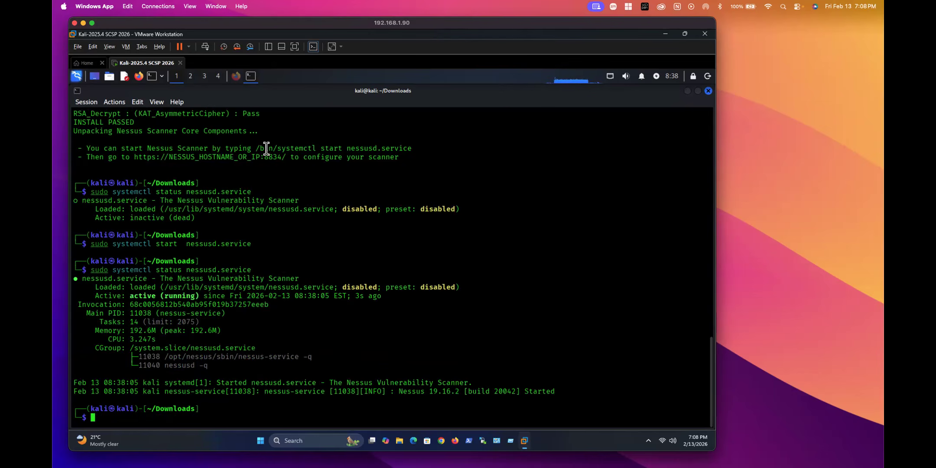
# Step: Open a new Firefox tab and start typing the Kali machine's 192.168.11. address
pyautogui.click(236, 76)
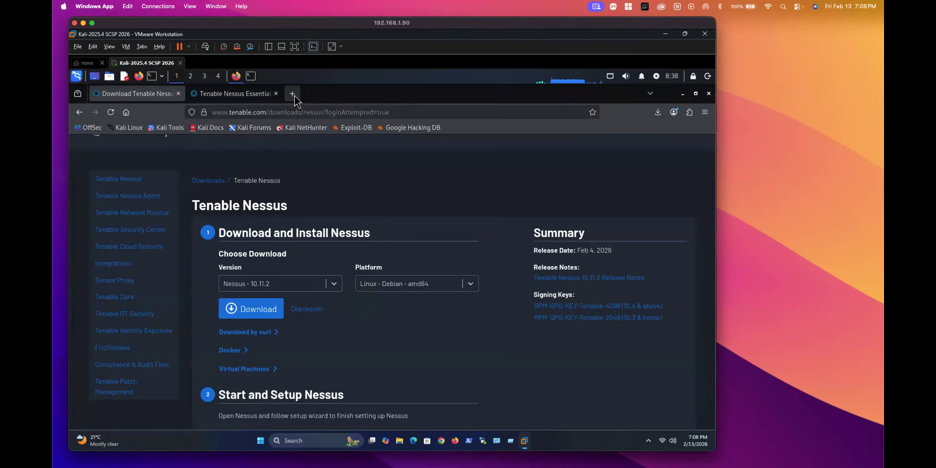
pyautogui.click(292, 93)
pyautogui.click(264, 112)
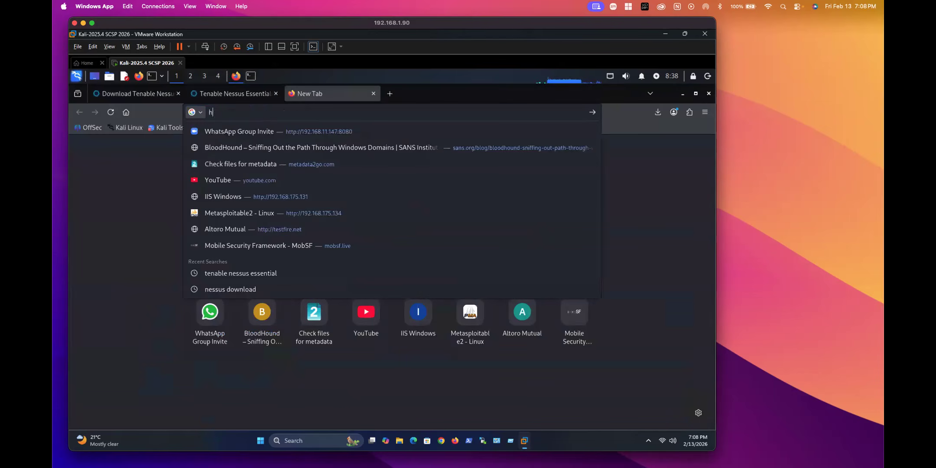
pyautogui.write('https:')
pyautogui.write('//')
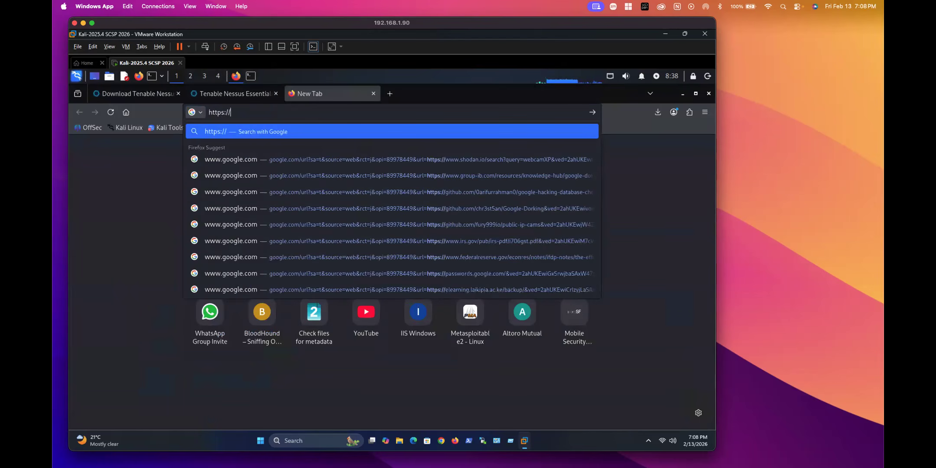
pyautogui.write('192.168.11.')
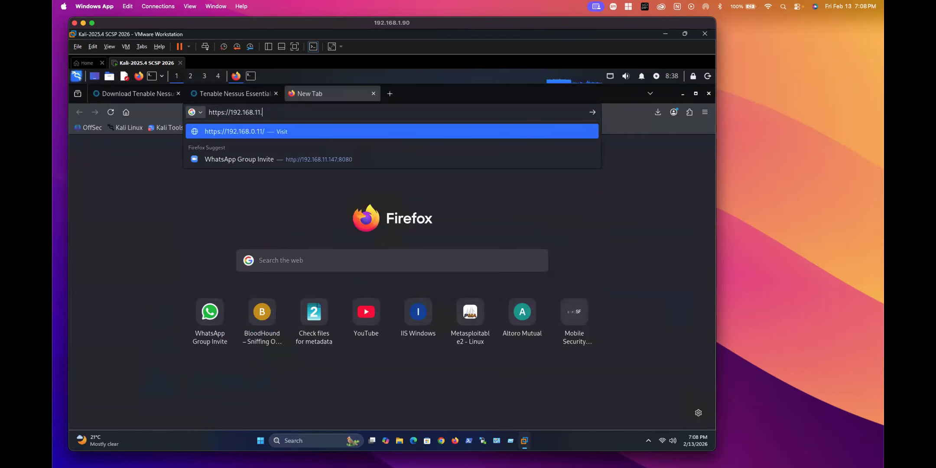
# Step: Run ifconfig to find eth0's IP address, 192.168.11.147
pyautogui.click(251, 76)
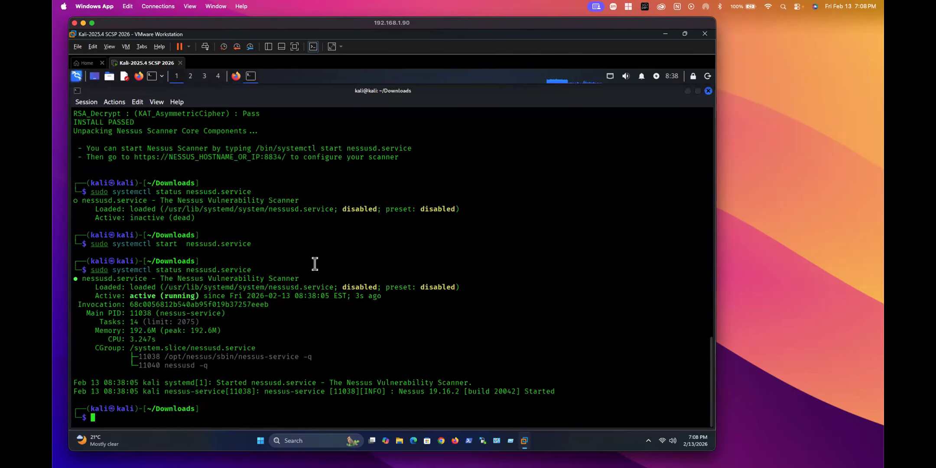
pyautogui.write('ifconfig')
pyautogui.press('Return')
pyautogui.moveTo(168, 175); pyautogui.dragTo(199, 175)
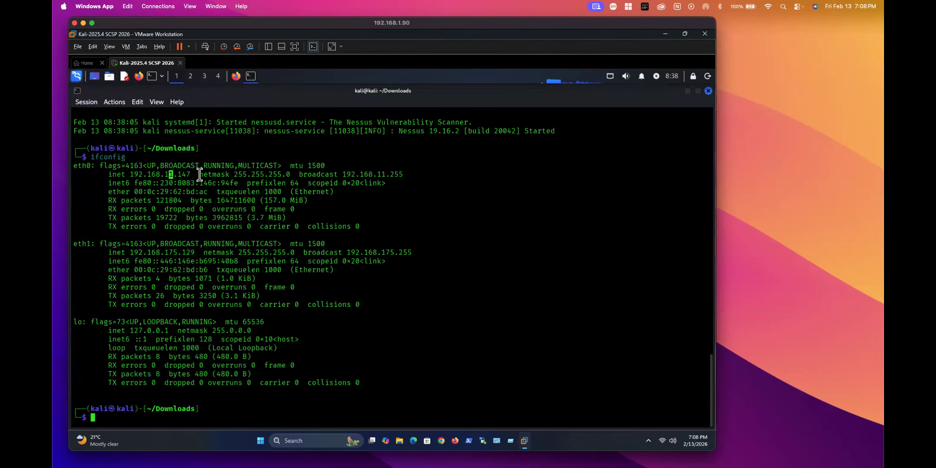
# Step: Complete the address as 192.168.11.147:8834 in the new tab and load it
pyautogui.click(245, 77)
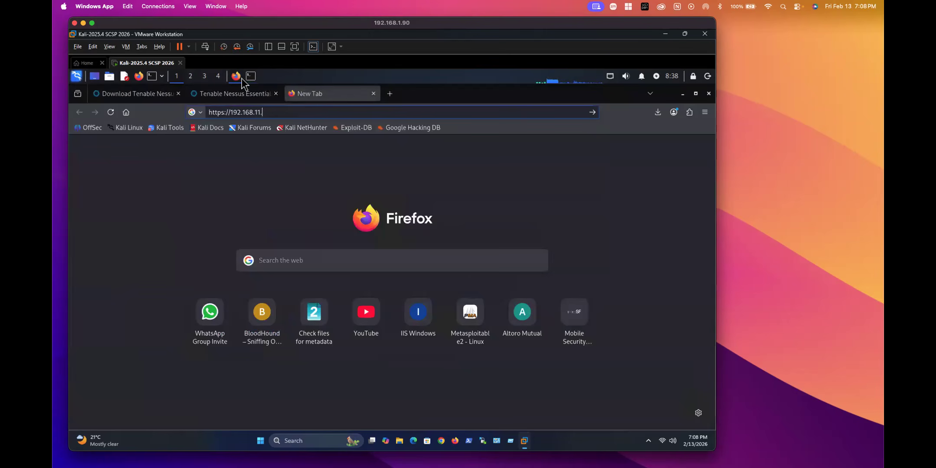
pyautogui.click(286, 109)
pyautogui.write('47')
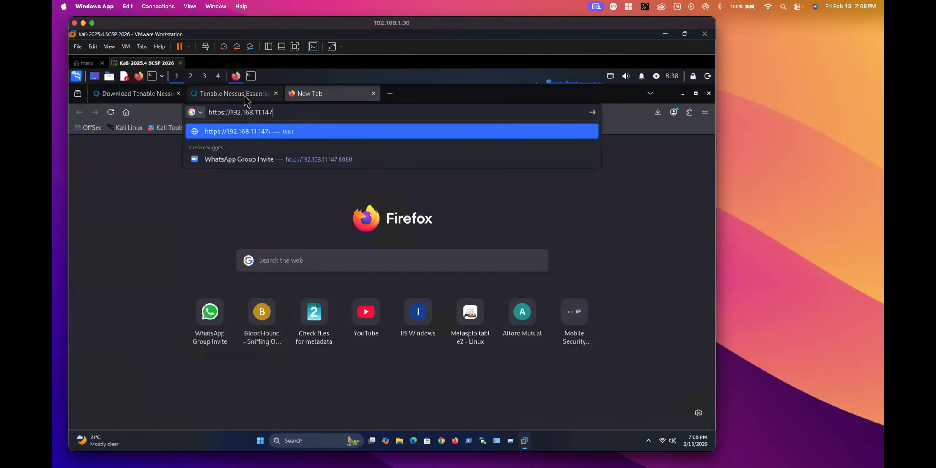
pyautogui.click(245, 95)
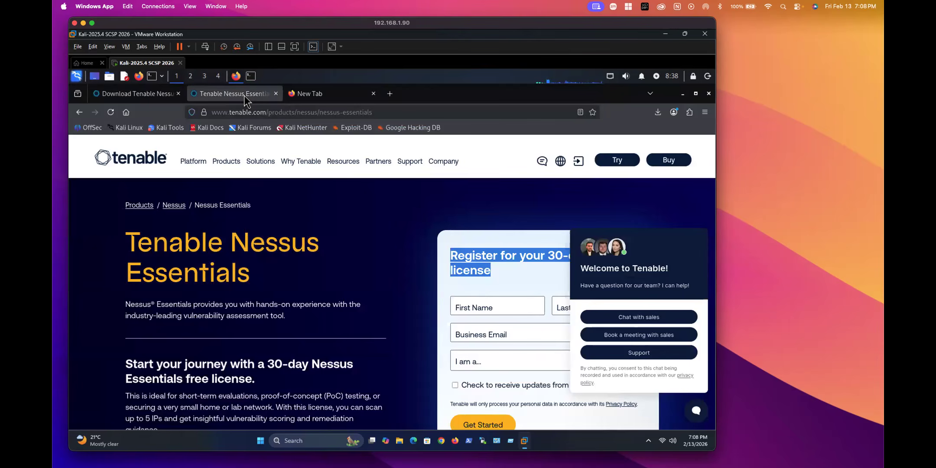
pyautogui.click(299, 95)
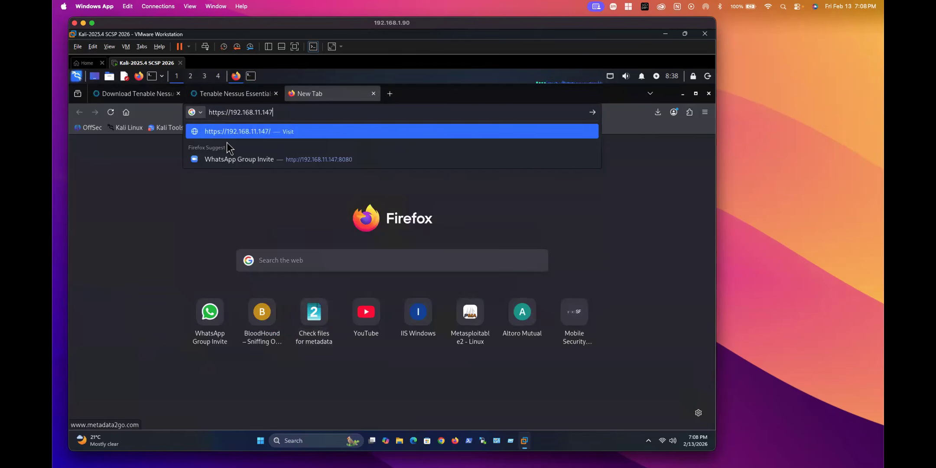
pyautogui.click(251, 76)
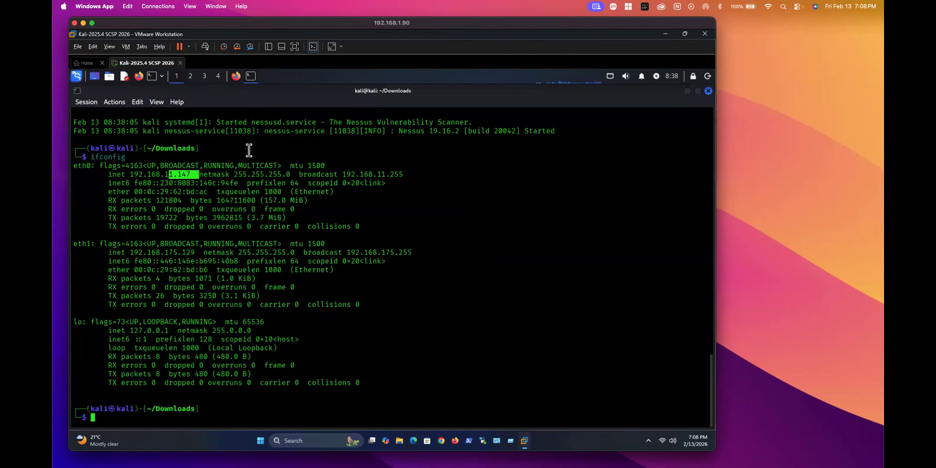
pyautogui.scroll(8, 250, 165)
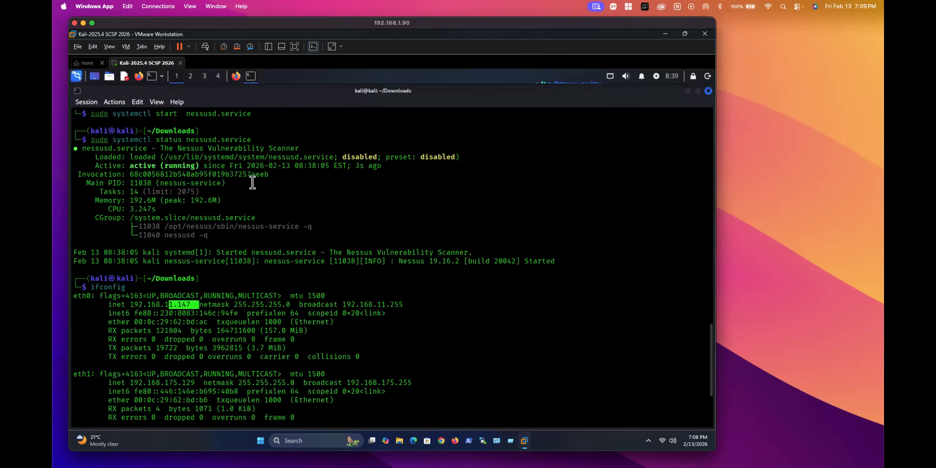
pyautogui.scroll(2, 253, 183)
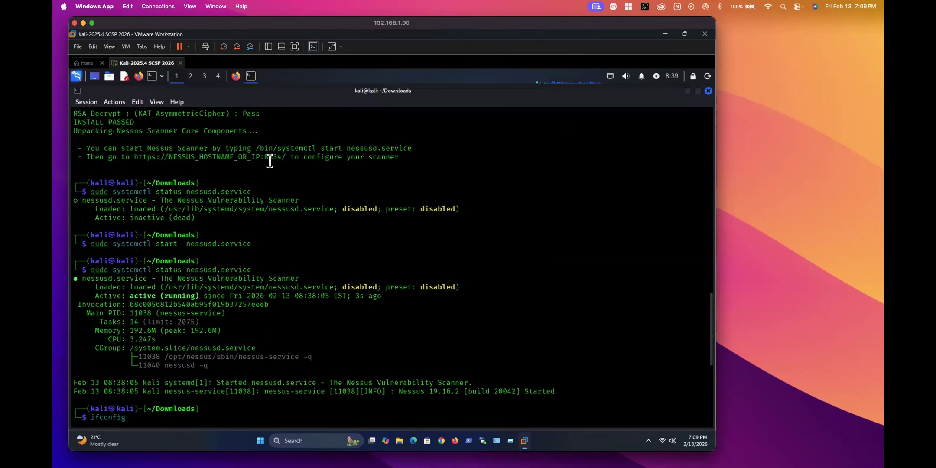
pyautogui.click(237, 76)
pyautogui.write('/')
pyautogui.press('BackSpace')
pyautogui.write('://192.168.11.147:')
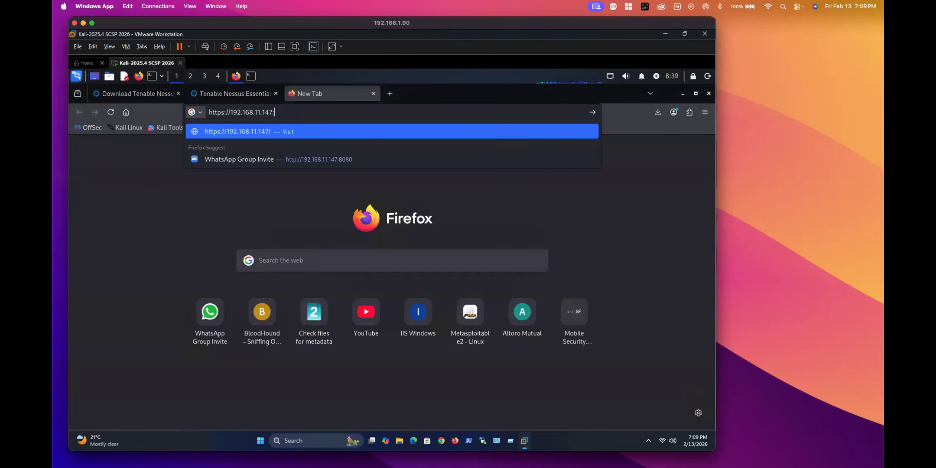
pyautogui.write('8834')
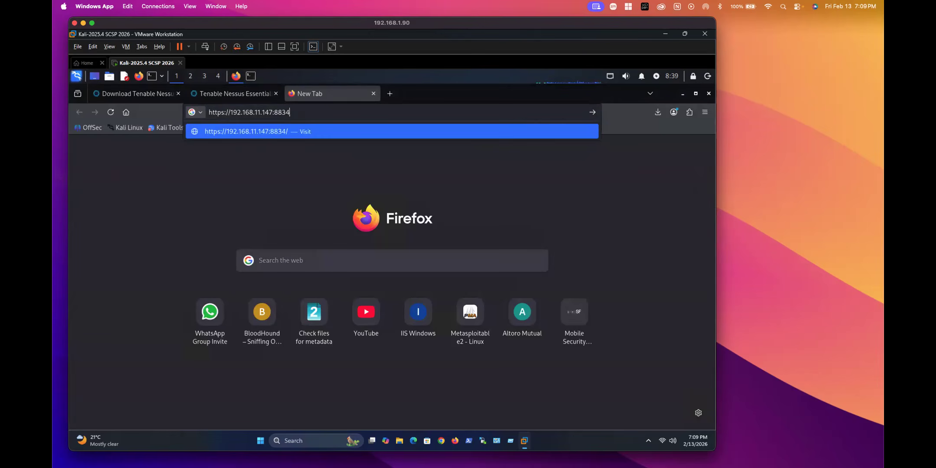
pyautogui.press('Return')
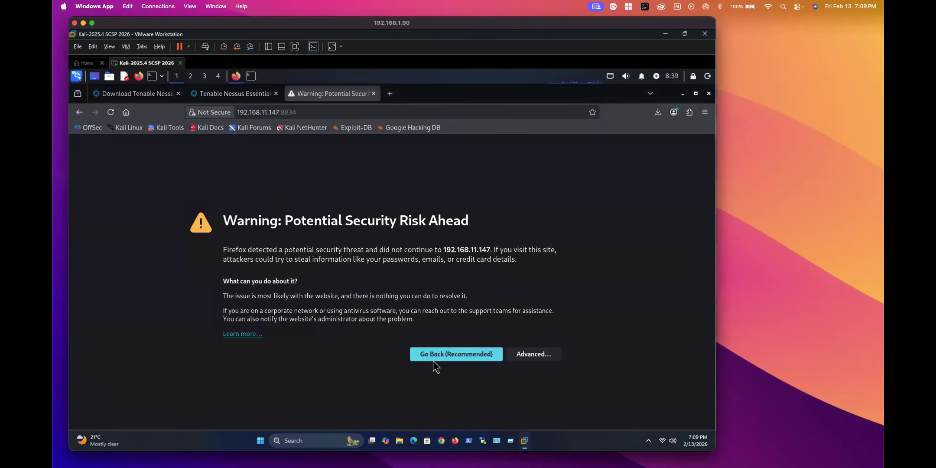
# Step: Accept the self-signed certificate risk to reach the Welcome to Nessus setup page
pyautogui.click(533, 355)
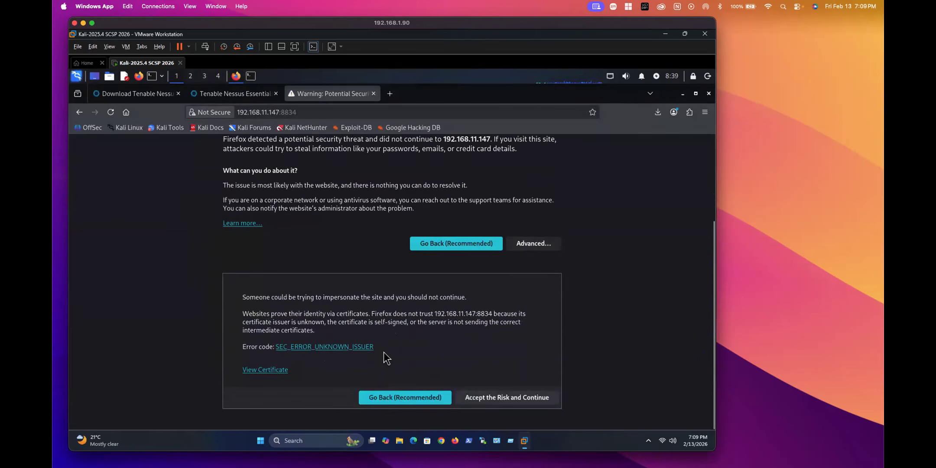
pyautogui.click(485, 398)
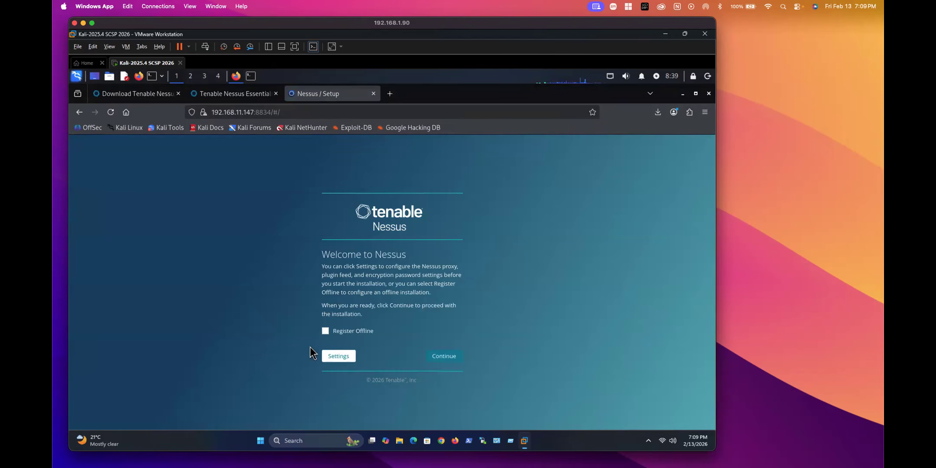
# Step: Choose Nessus Essentials registration, then skip ahead to entering an existing activation code
pyautogui.click(444, 357)
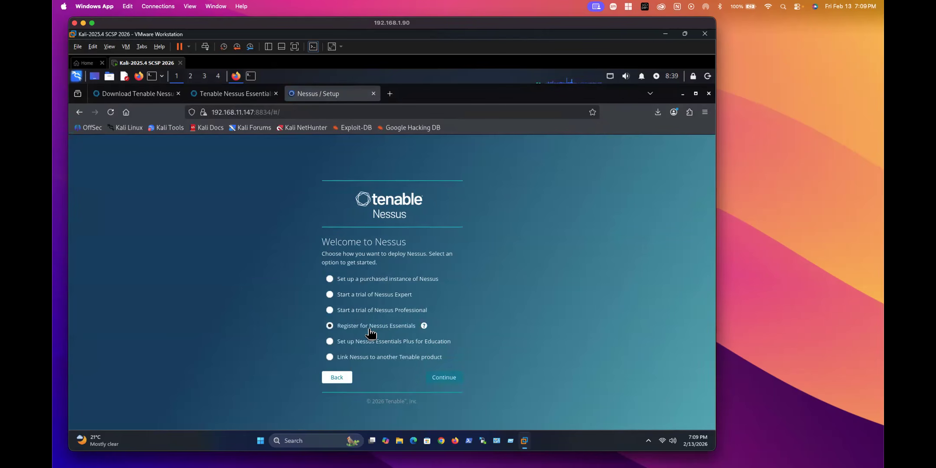
pyautogui.click(444, 378)
pyautogui.click(335, 298)
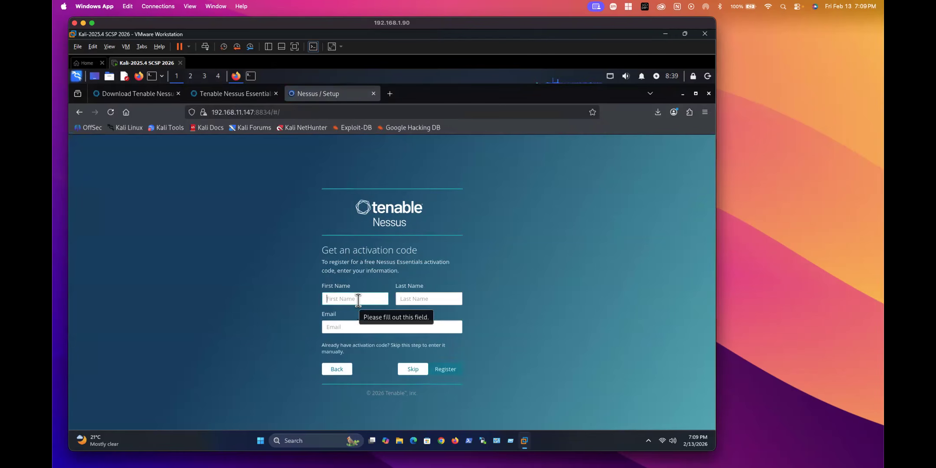
pyautogui.click(412, 371)
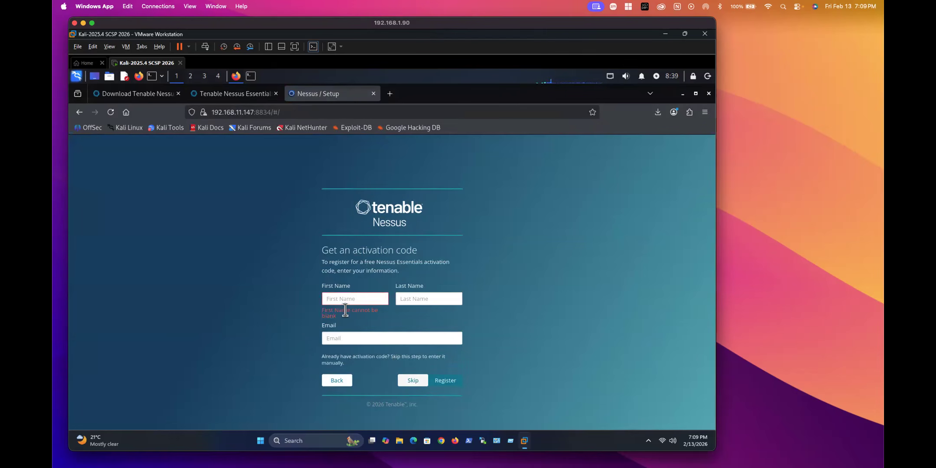
pyautogui.click(410, 380)
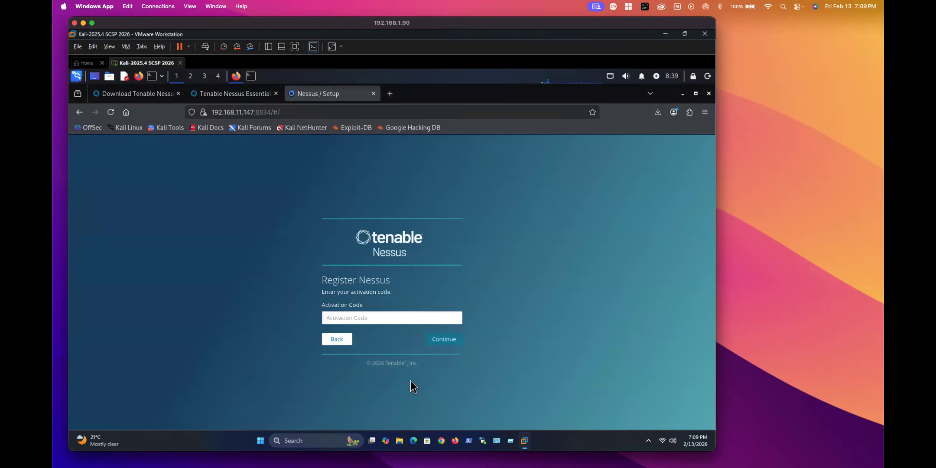
# Step: Return to the empty Activation Code field, then move the Kali window off screen
pyautogui.click(336, 317)
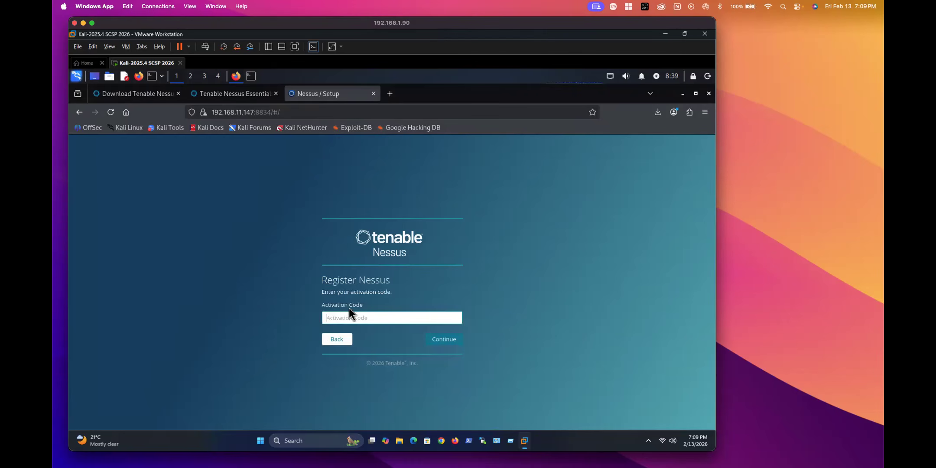
pyautogui.click(332, 334)
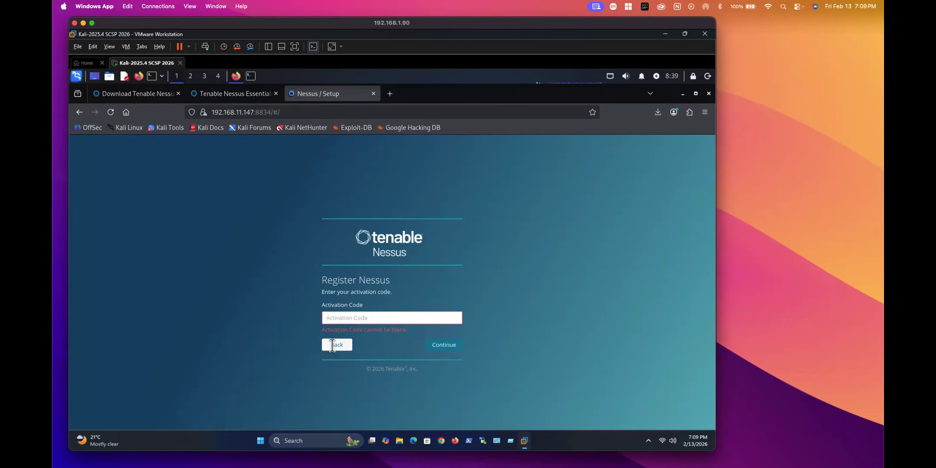
pyautogui.click(336, 344)
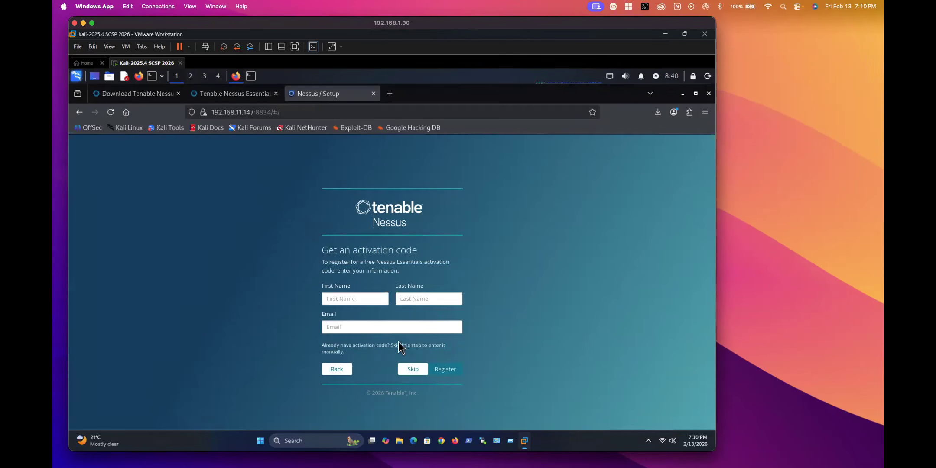
pyautogui.click(413, 369)
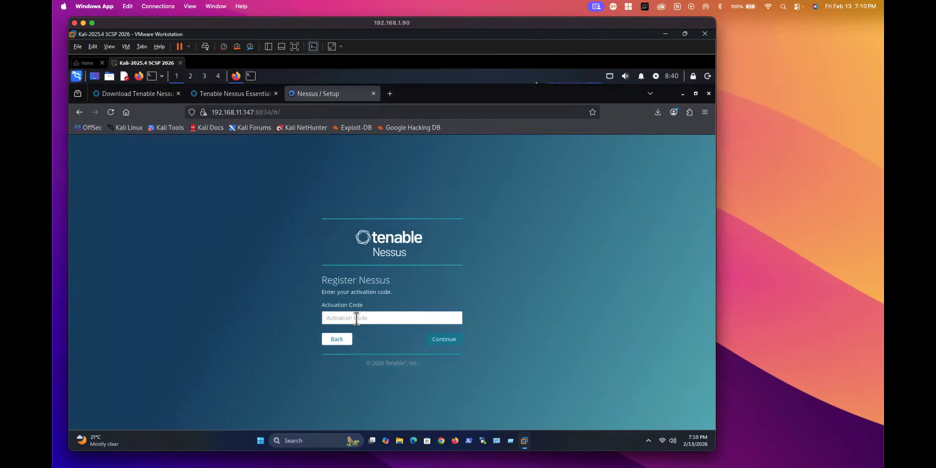
pyautogui.click(339, 317)
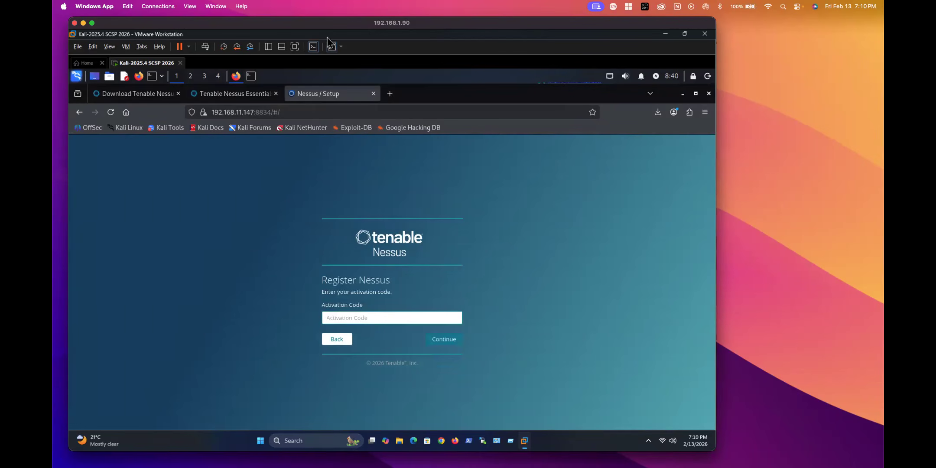
pyautogui.moveTo(321, 28); pyautogui.dragTo(884, 152)
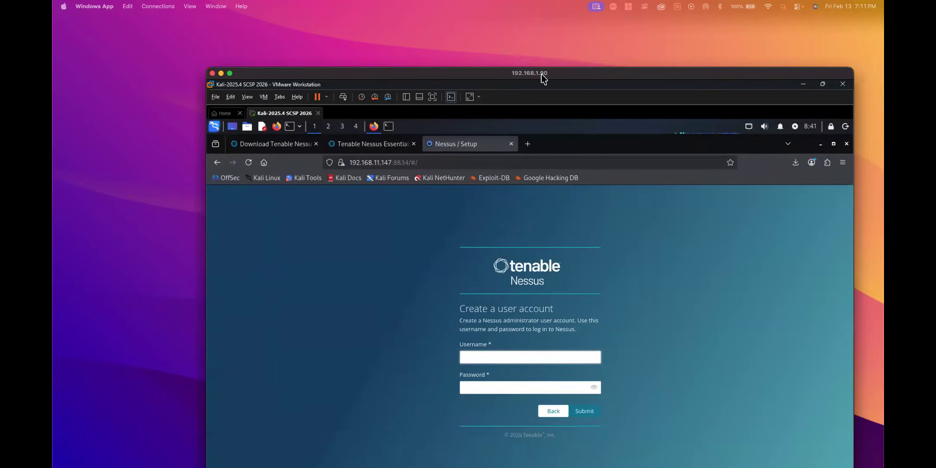
# Step: Create the Nessus administrator account with username 'admin' and a password, and submit it
pyautogui.moveTo(543, 77); pyautogui.dragTo(412, 33)
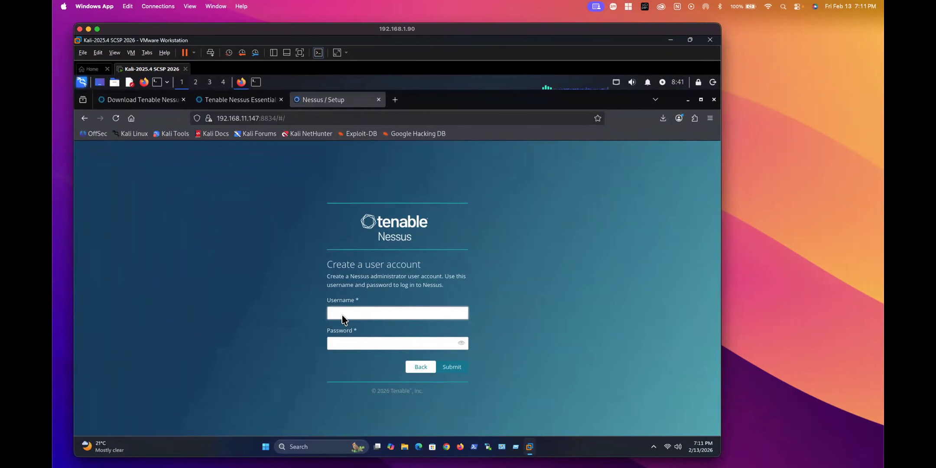
pyautogui.write('SIKHO')
pyautogui.press('BackSpace')
pyautogui.press('BackSpace')
pyautogui.press('BackSpace')
pyautogui.press('BackSpace')
pyautogui.press('BackSpace')
pyautogui.write('admin')
pyautogui.click(343, 343)
pyautogui.write('*********')
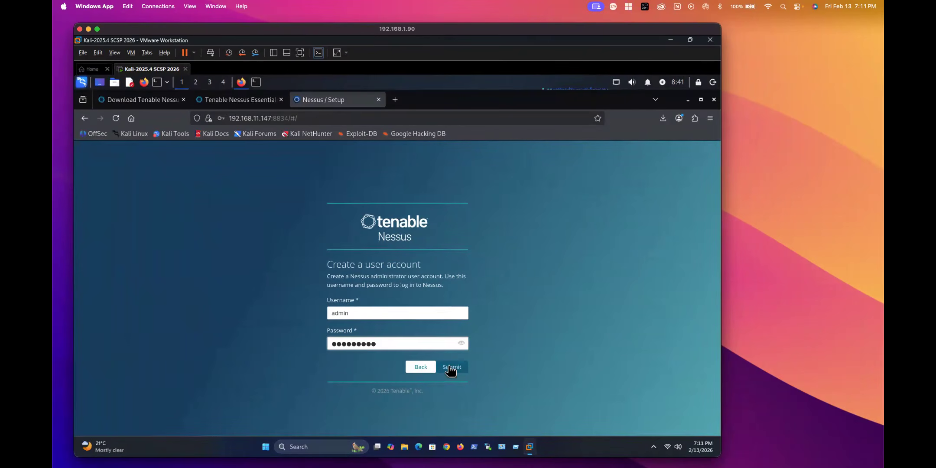
pyautogui.click(446, 365)
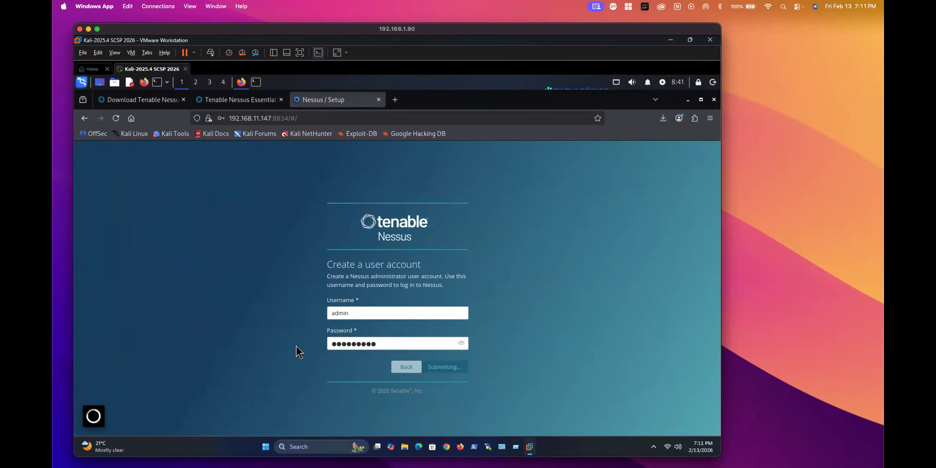
pyautogui.moveTo(286, 467)
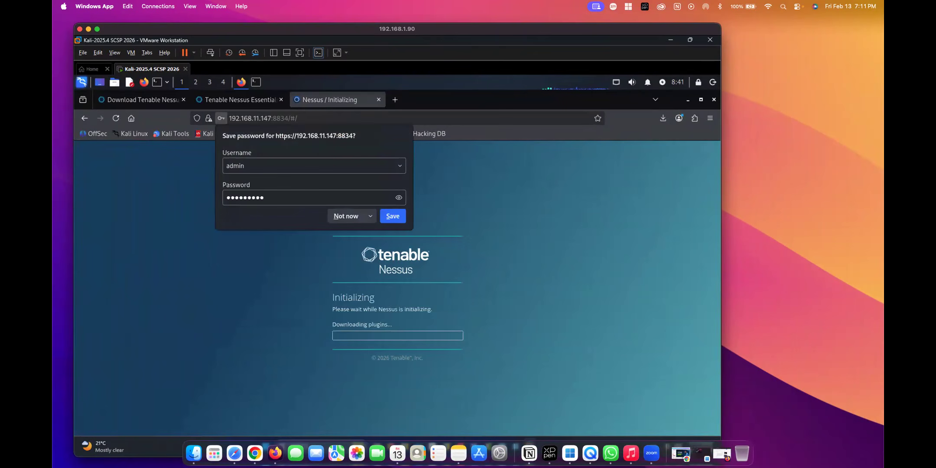
# Step: Decline Firefox's offer to save the Nessus login password
pyautogui.click(344, 216)
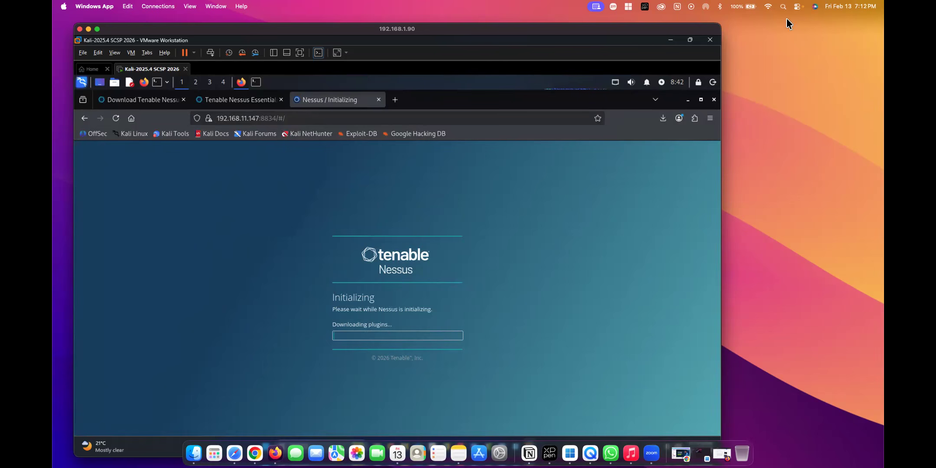
# Step: Open the MSF-2 and W7 Sec machines in tabs from the Library, then hide it
pyautogui.click(273, 52)
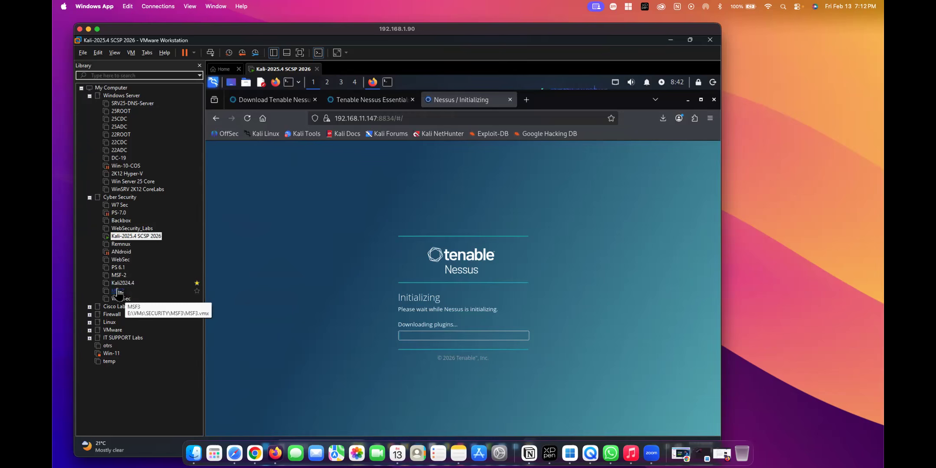
pyautogui.click(118, 275)
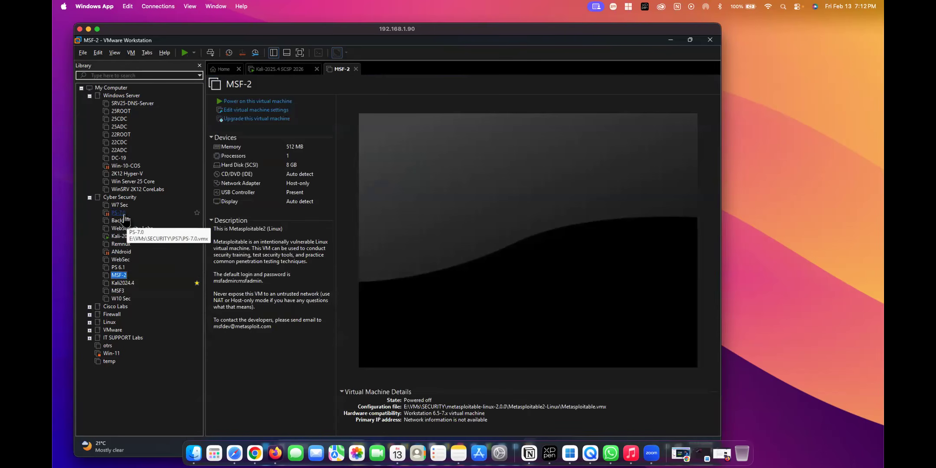
pyautogui.click(119, 205)
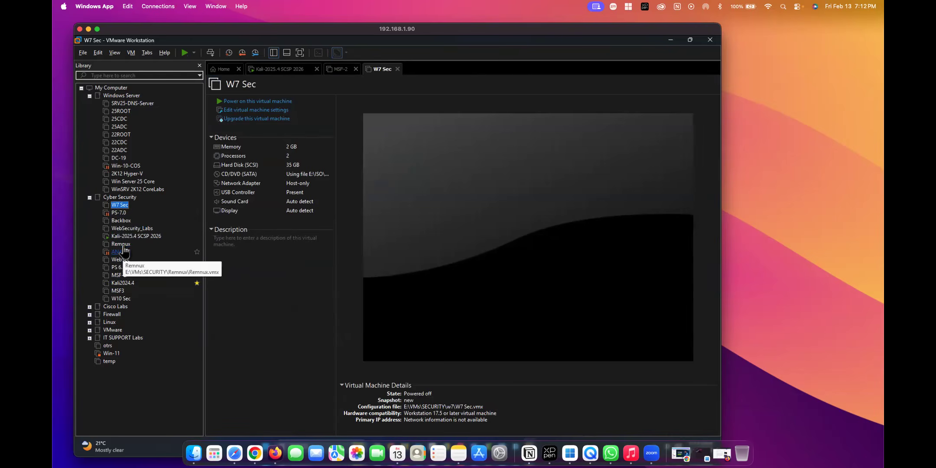
pyautogui.click(274, 53)
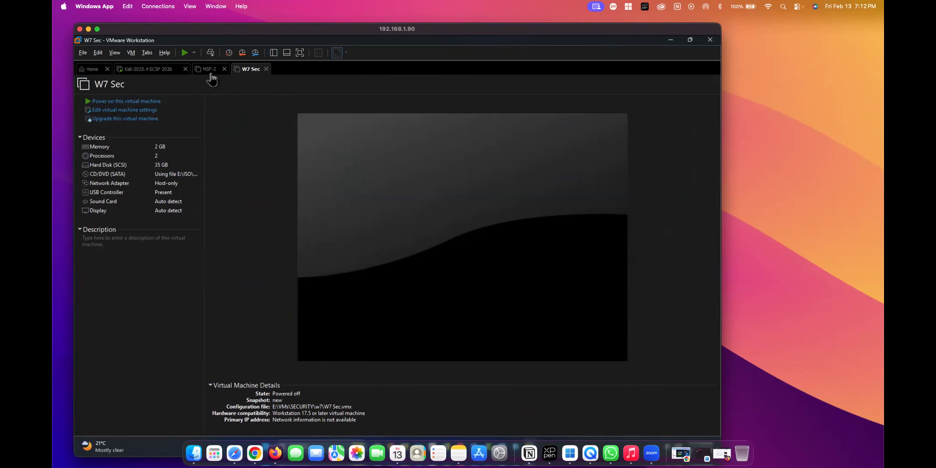
# Step: Power on the MSF-2 and W7 Sec machines, ending back on the Kali tab
pyautogui.click(147, 70)
pyautogui.click(210, 70)
pyautogui.click(126, 101)
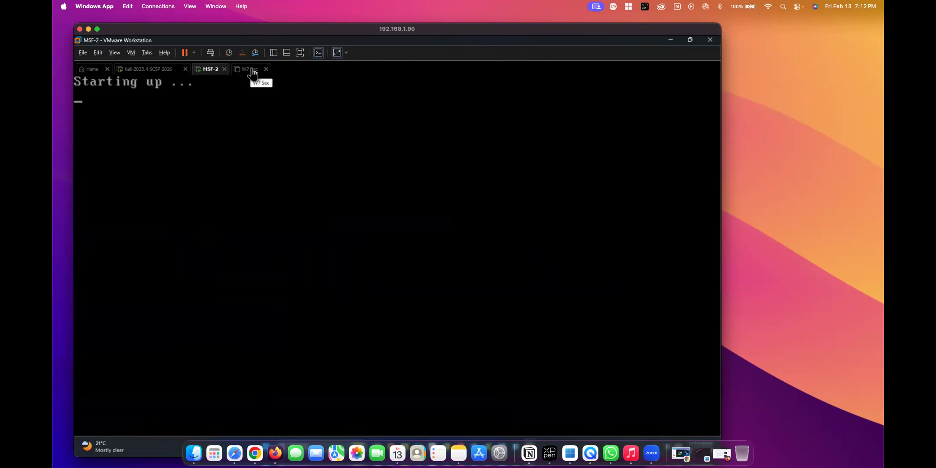
pyautogui.click(253, 72)
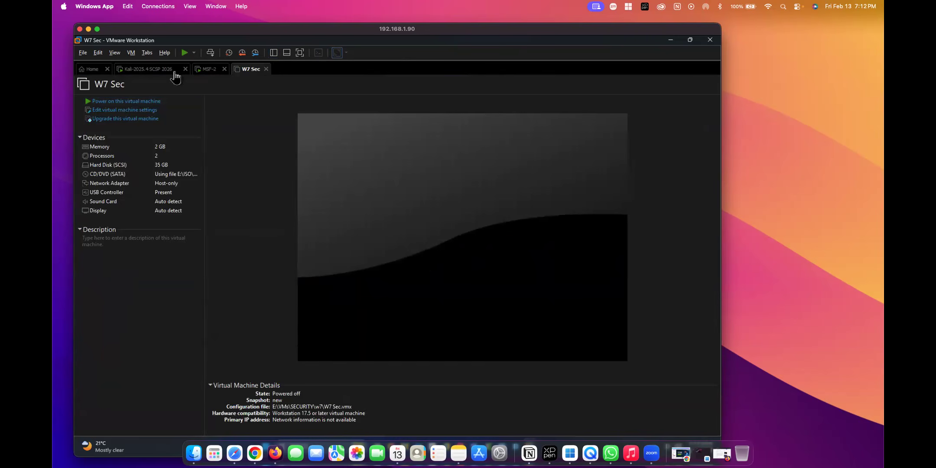
pyautogui.click(140, 102)
pyautogui.click(150, 69)
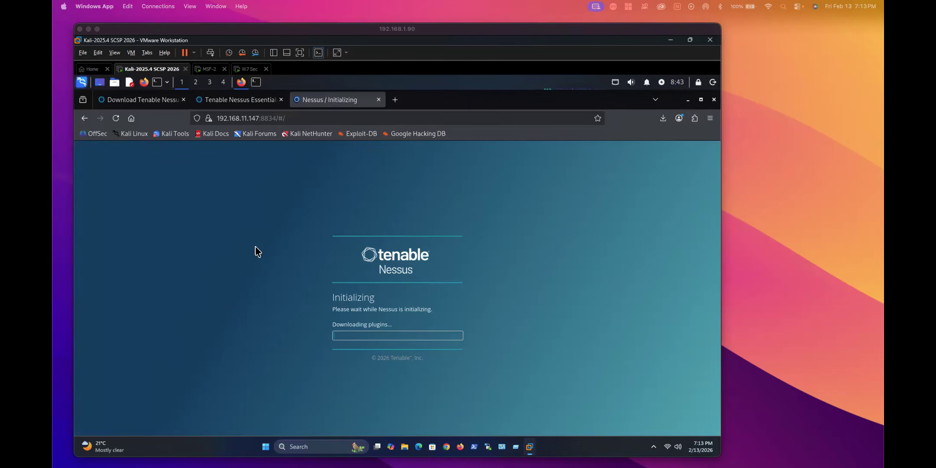
# Step: Focus the remote desktop and wait while Nessus downloads its plugins
pyautogui.click(260, 261)
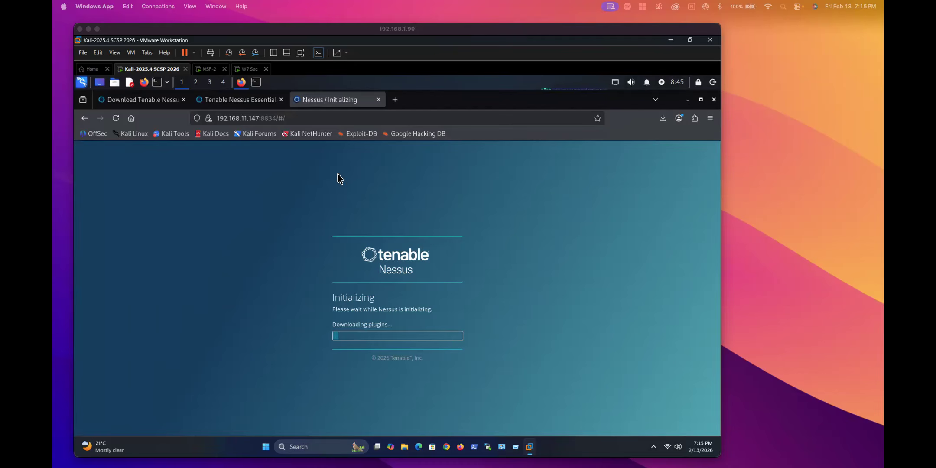
pyautogui.click(285, 223)
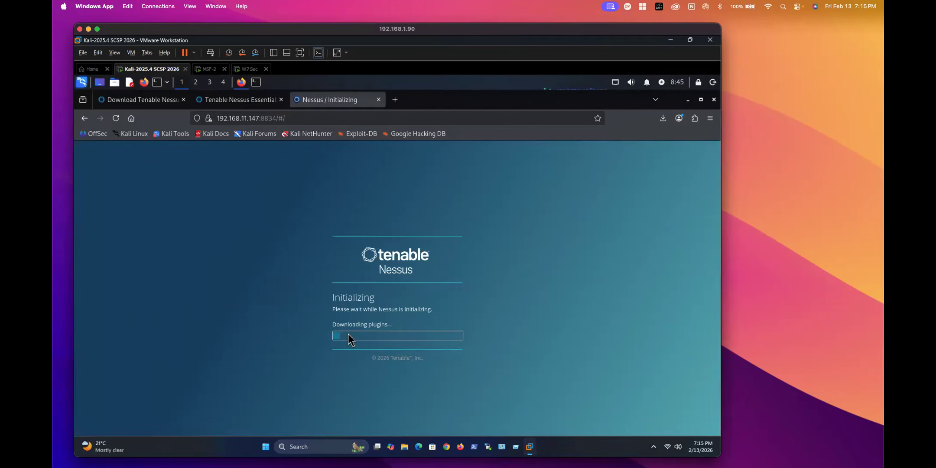
# Step: Log in to the Metasploitable console and run ifconfig, showing eth0 at 192.168.175.128
pyautogui.click(210, 70)
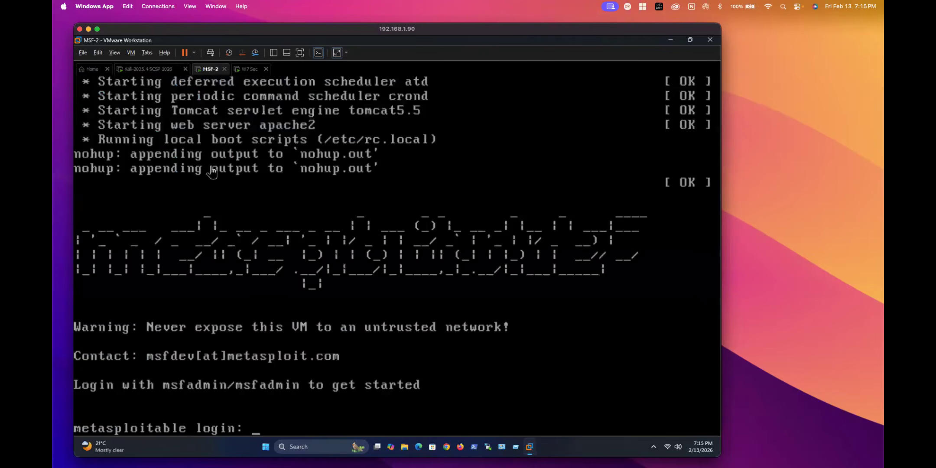
pyautogui.click(267, 420)
pyautogui.write('msfadmin')
pyautogui.press('Return')
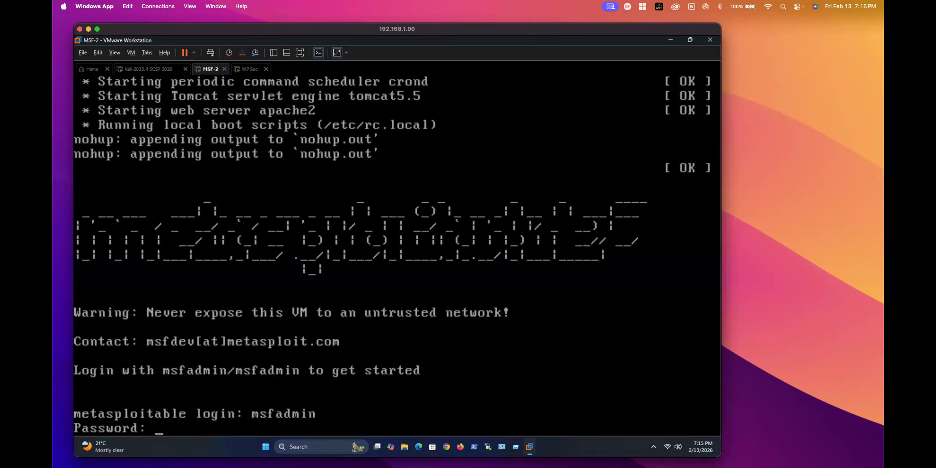
pyautogui.press('Return')
pyautogui.write('ifconfig')
pyautogui.press('Return')
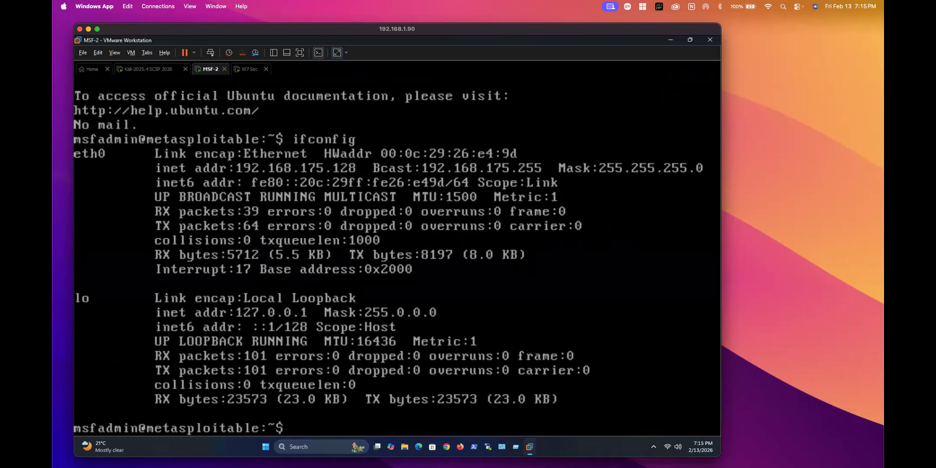
pyautogui.press('super+Tab')
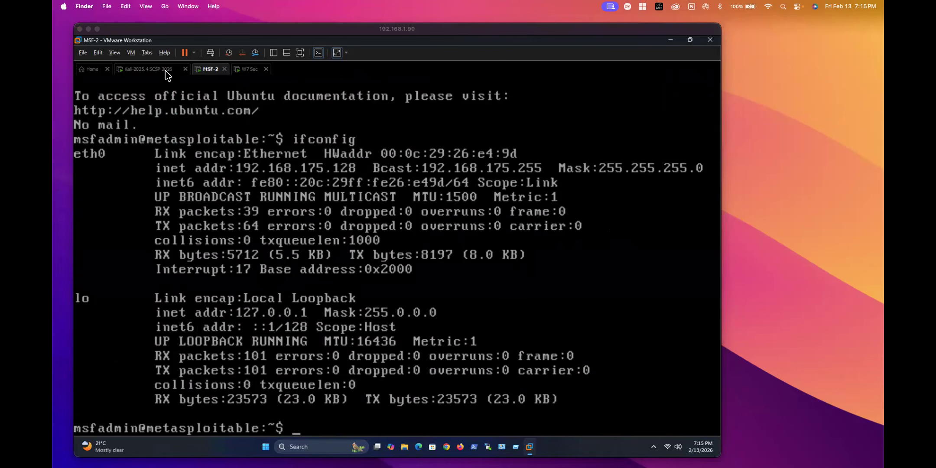
pyautogui.click(206, 77)
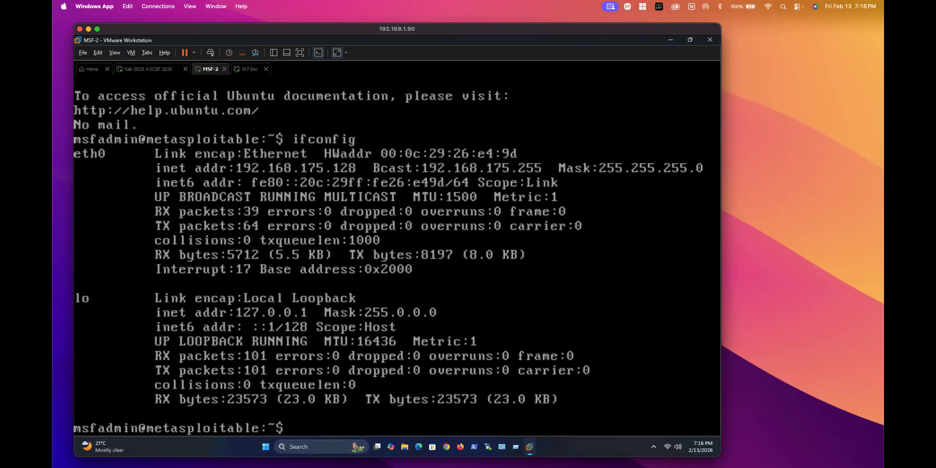
pyautogui.moveTo(109, 29); pyautogui.dragTo(100, 25)
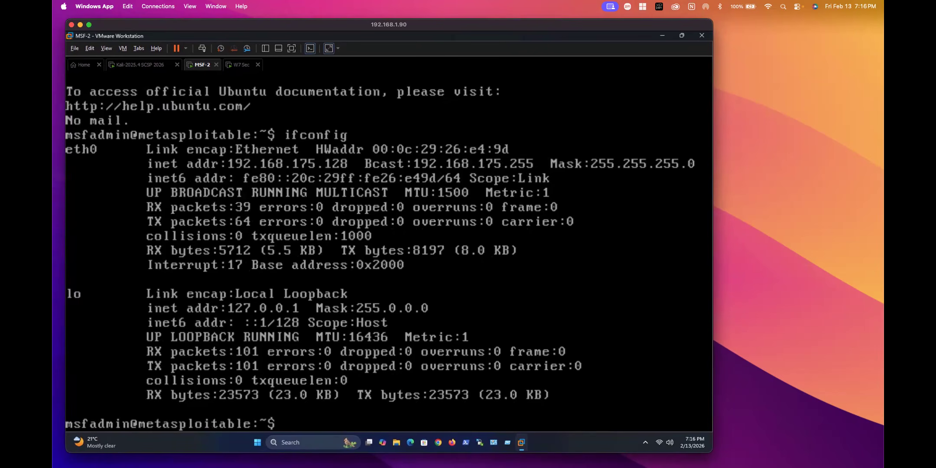
pyautogui.press('super+space')
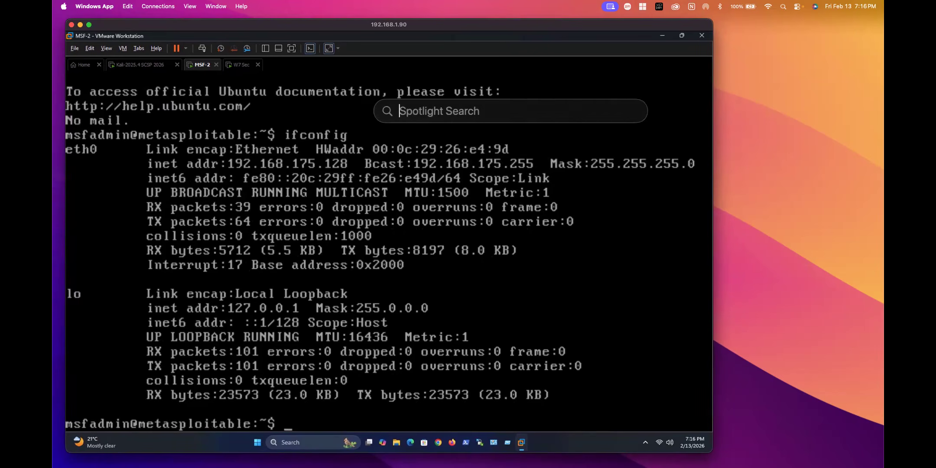
pyautogui.press('Escape')
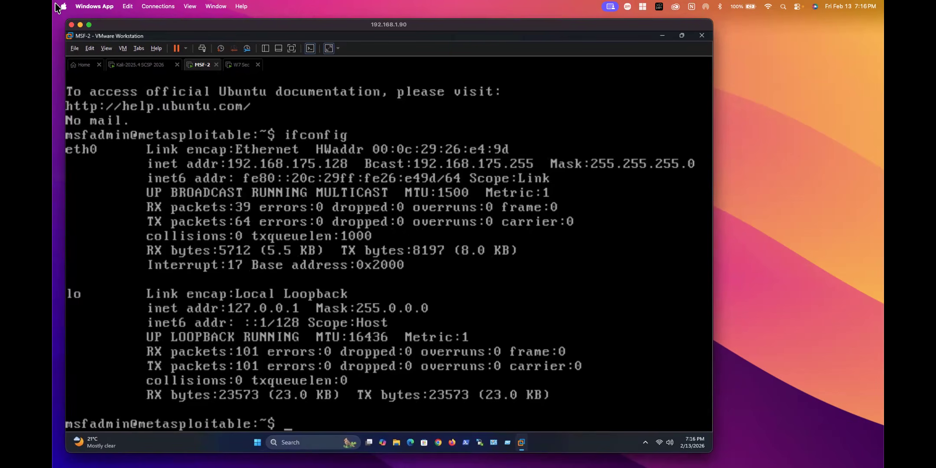
pyautogui.press('super+space')
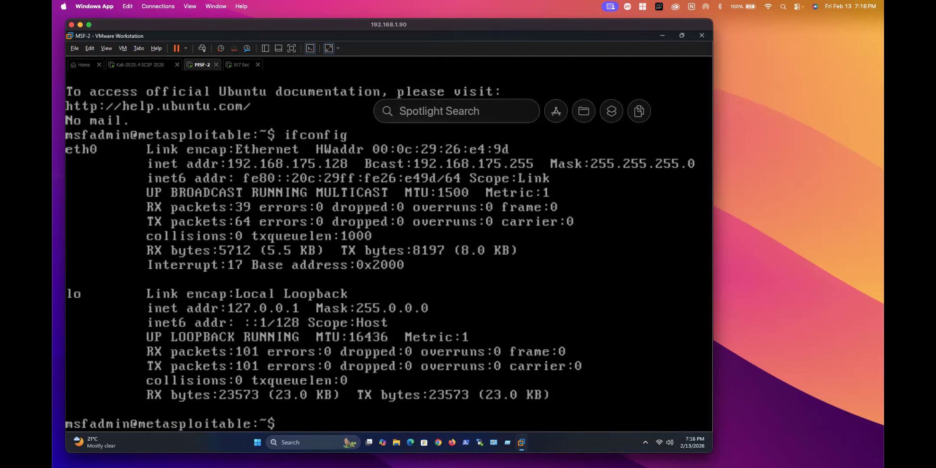
pyautogui.press('Escape')
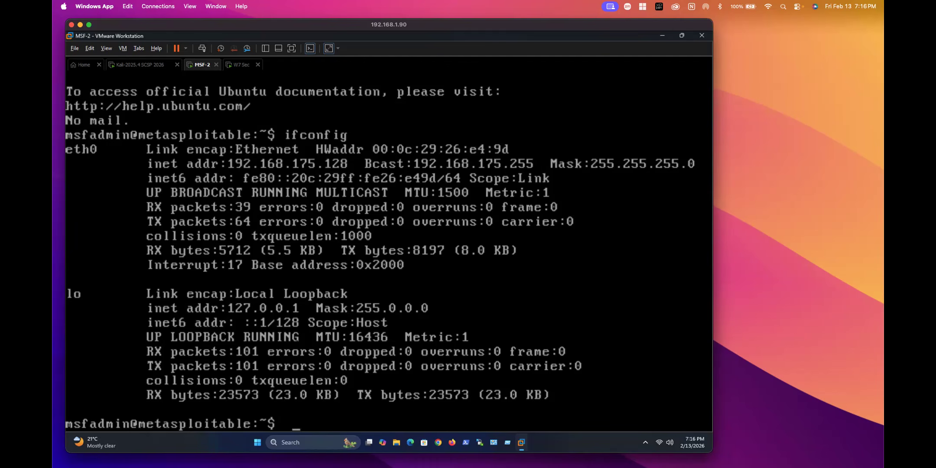
pyautogui.moveTo(141, 29); pyautogui.dragTo(141, 29)
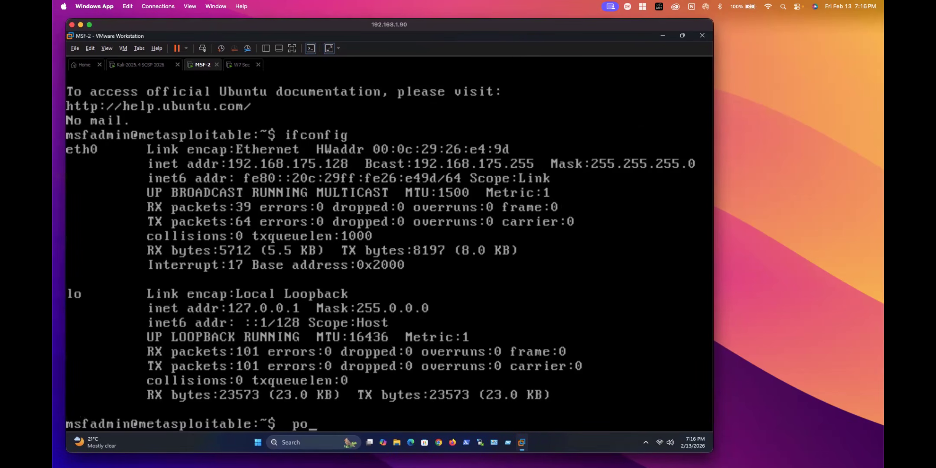
# Step: Shut down Metasploitable with sudo poweroff, entering the sudo password
pyautogui.write('weroff')
pyautogui.press('Return')
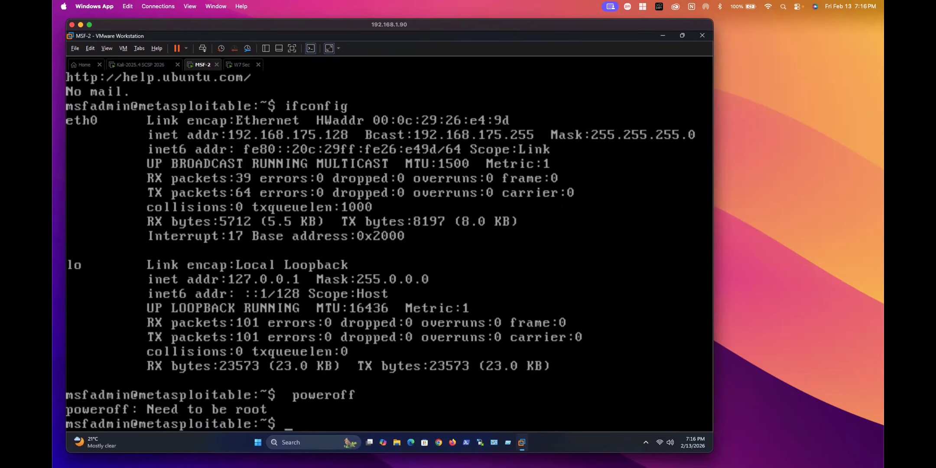
pyautogui.write('sudo poweroff')
pyautogui.press('Return')
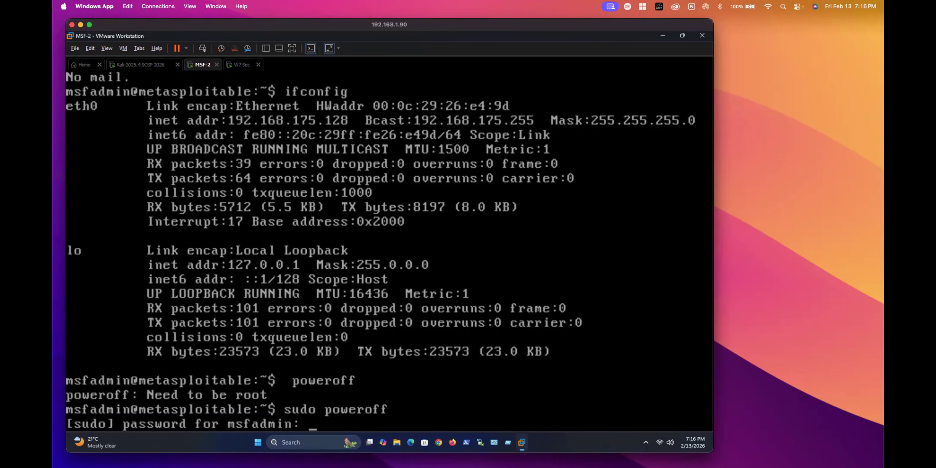
pyautogui.write('msfadmin')
pyautogui.press('Return')
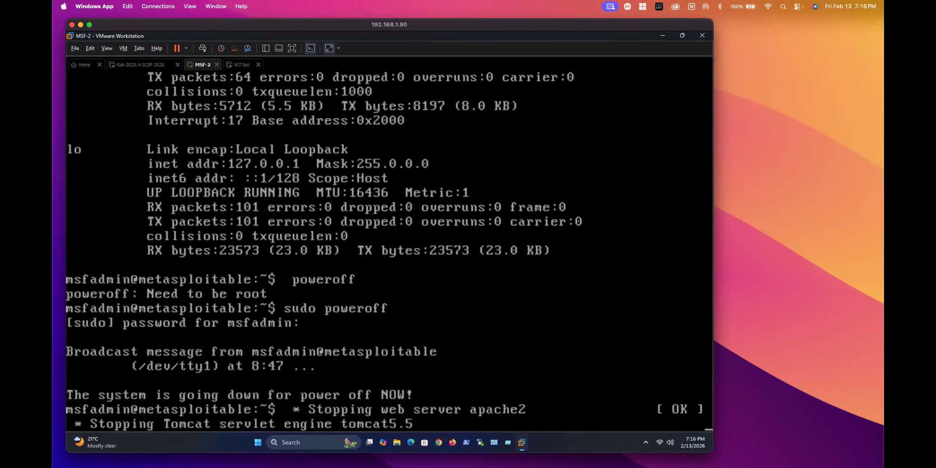
pyautogui.press('Return')
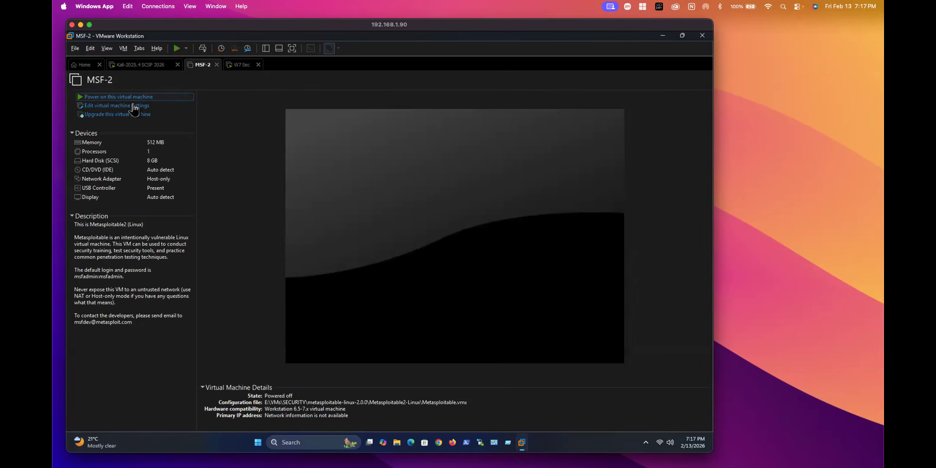
# Step: Switch MSF-2's network adapter from Host-only to NAT and power the machine back on
pyautogui.click(127, 109)
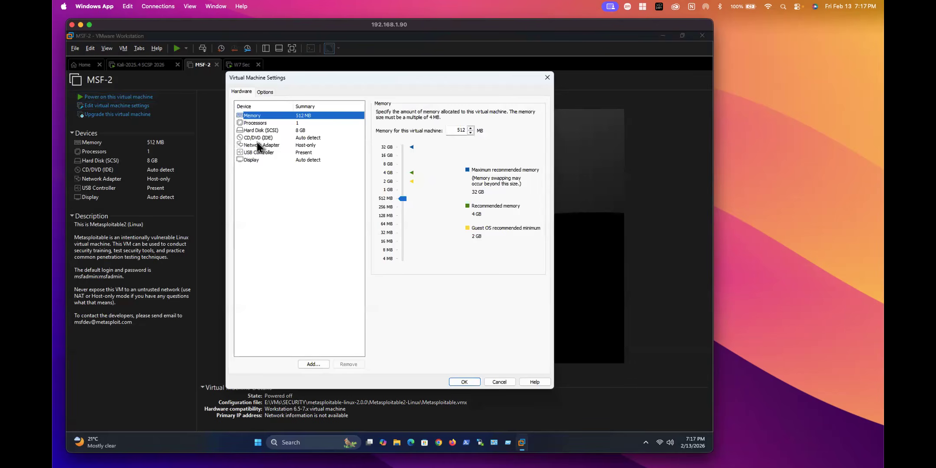
pyautogui.click(261, 144)
pyautogui.click(383, 167)
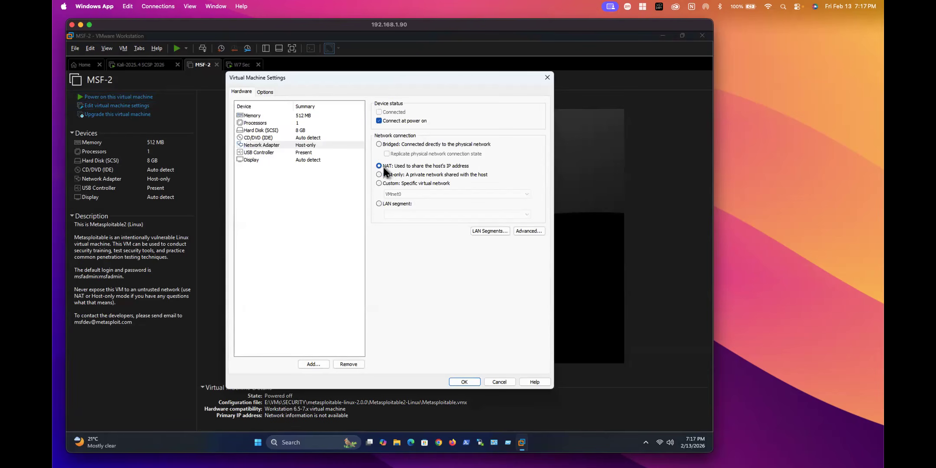
pyautogui.click(472, 381)
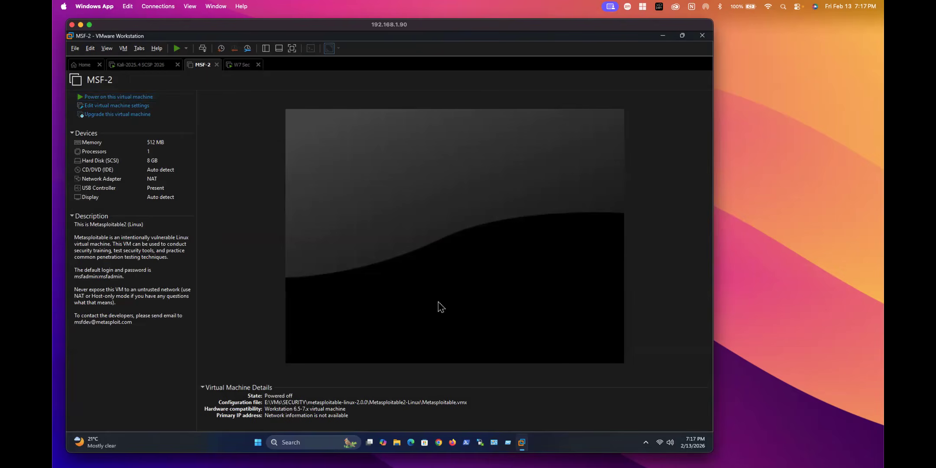
pyautogui.click(141, 98)
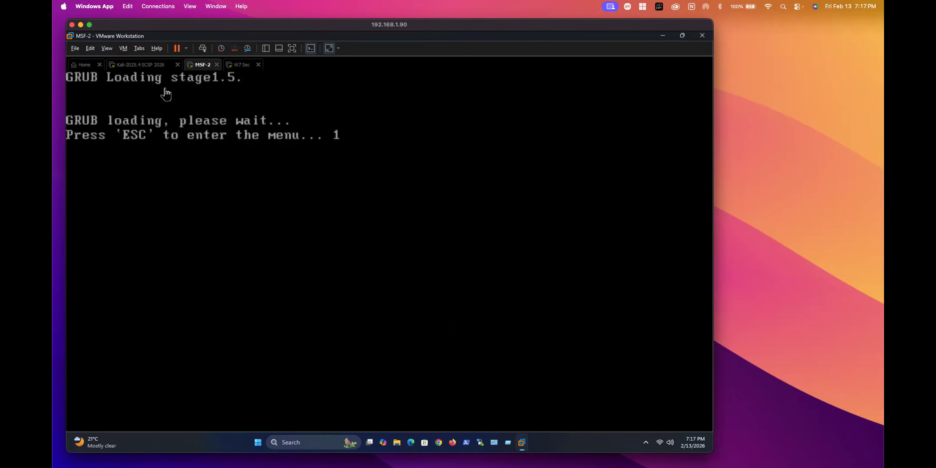
# Step: Enable keep-aspect-ratio stretch mode in MSF-2's display settings
pyautogui.rightClick(200, 61)
pyautogui.click(218, 192)
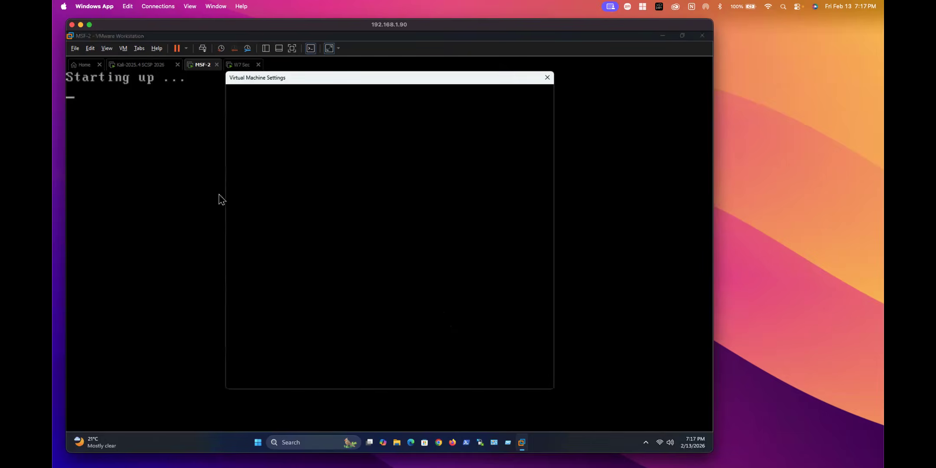
pyautogui.click(252, 160)
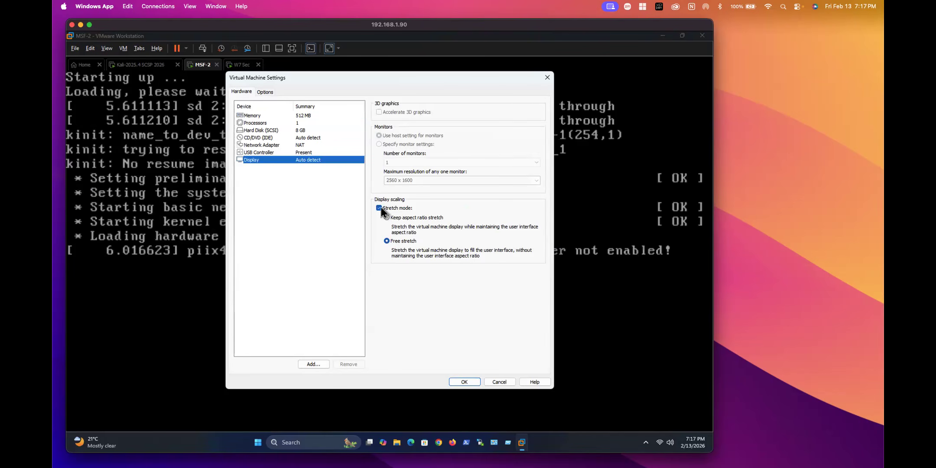
pyautogui.click(464, 382)
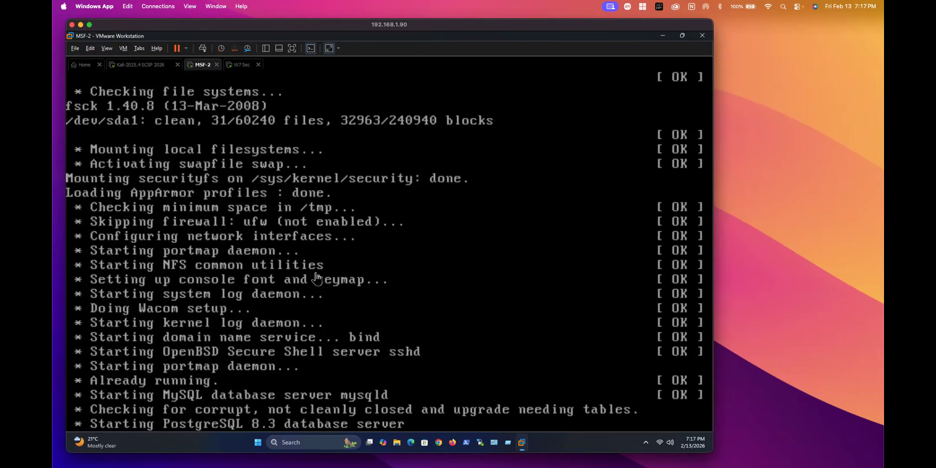
pyautogui.click(241, 64)
# Step: Log in to the W7 Sec Windows 7 desktop with the account password
pyautogui.click(349, 308)
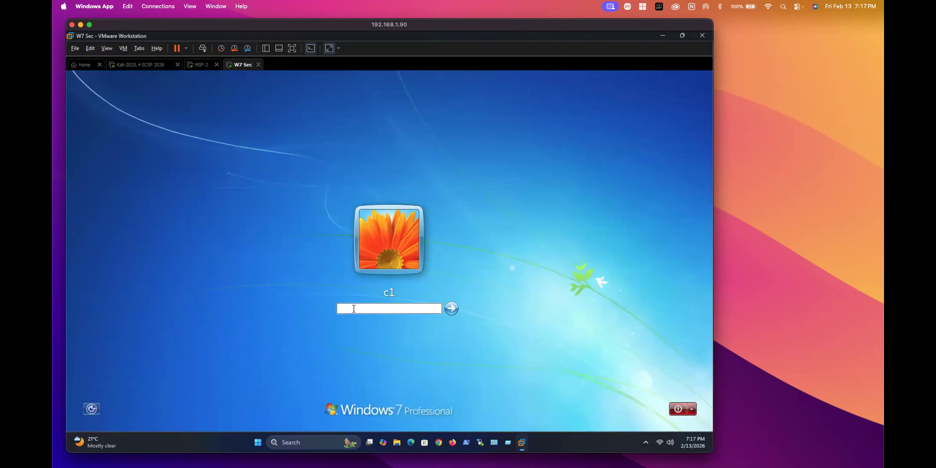
pyautogui.write('••••••••')
pyautogui.press('BackSpace')
pyautogui.press('BackSpace')
pyautogui.press('BackSpace')
pyautogui.press('BackSpace')
pyautogui.press('BackSpace')
pyautogui.press('BackSpace')
pyautogui.press('BackSpace')
pyautogui.press('BackSpace')
pyautogui.write('••••••')
pyautogui.press('Return')
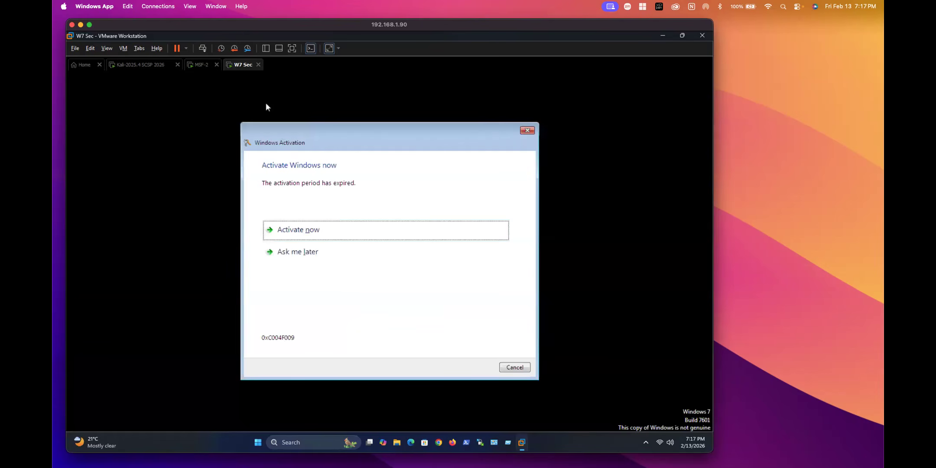
# Step: Postpone Windows activation with Ask me later and return to the MSF-2 machine
pyautogui.click(280, 251)
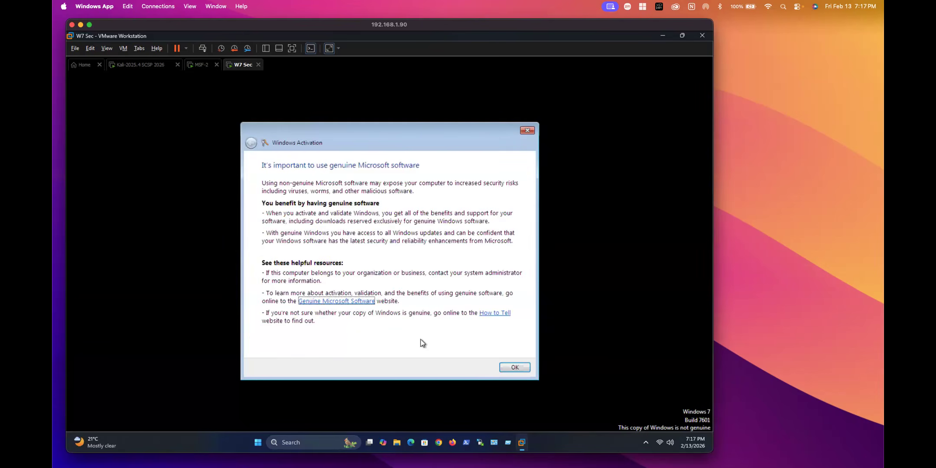
pyautogui.click(516, 368)
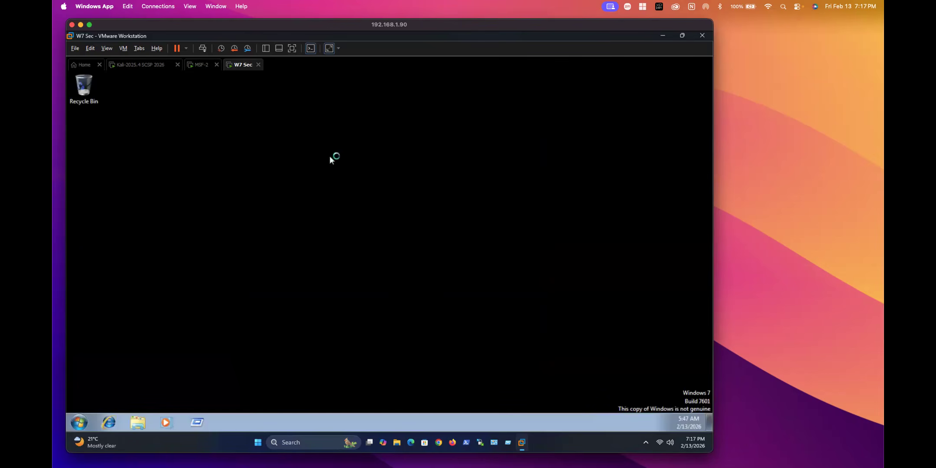
pyautogui.click(202, 65)
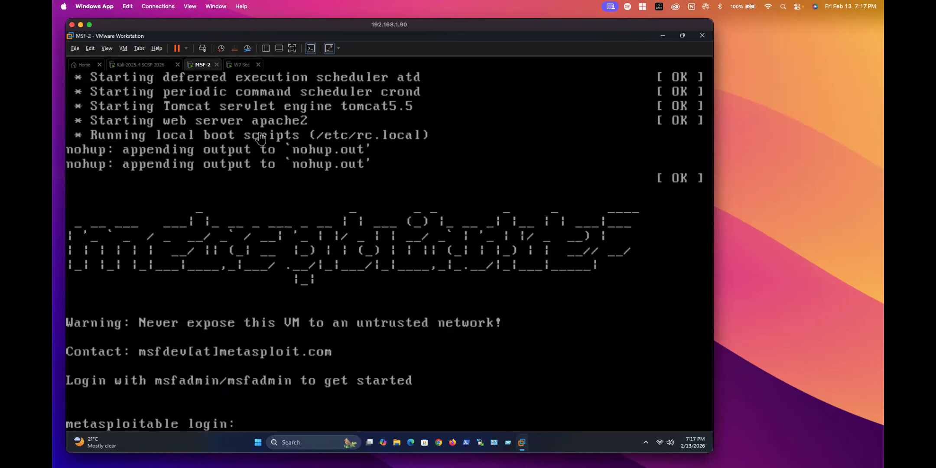
# Step: Log in to Metasploitable as msfadmin and run ifconfig, showing eth0 at 192.168.11.150
pyautogui.click(294, 371)
pyautogui.write('msfadmin')
pyautogui.press('Return')
pyautogui.write('msfadmin')
pyautogui.press('Return')
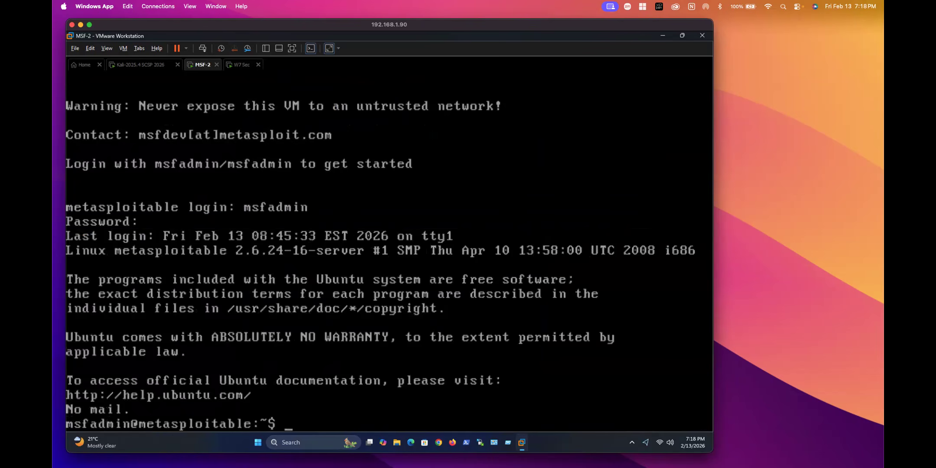
pyautogui.write('ifconfig')
pyautogui.press('Return')
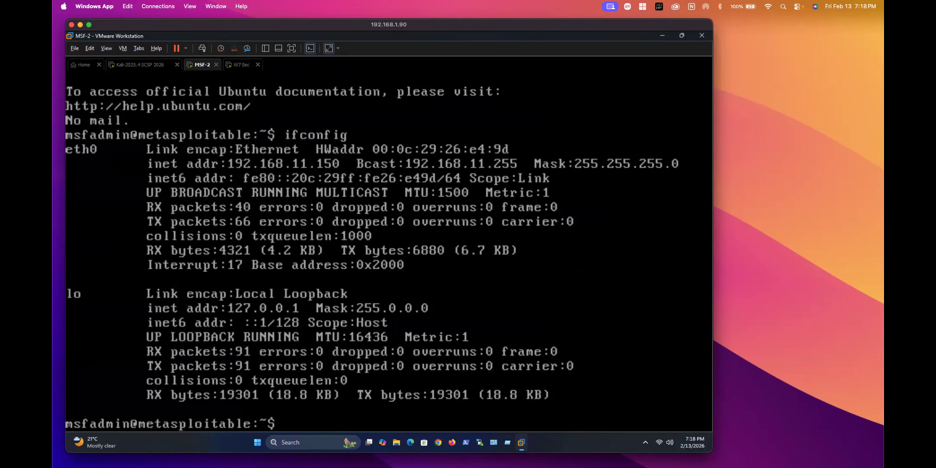
# Step: Shut down Metasploitable with sudo poweroff, entering the password after a mistyped first attempt
pyautogui.write('do poweroff')
pyautogui.press('Return')
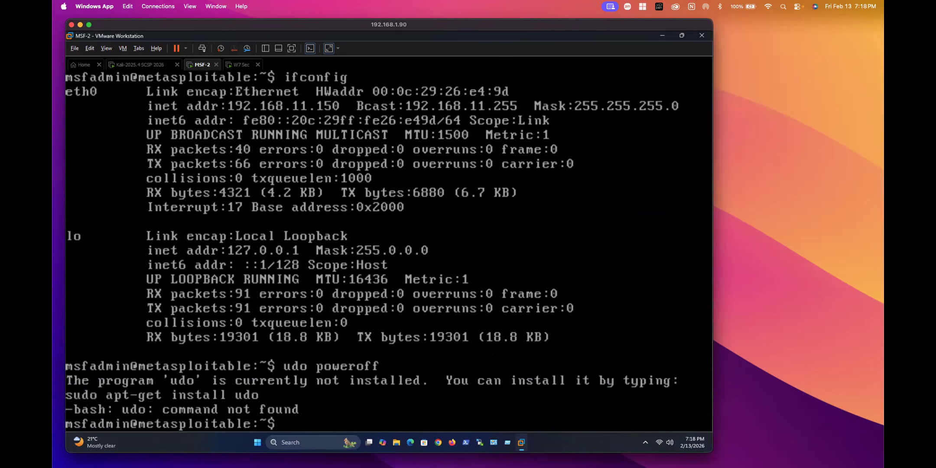
pyautogui.write('sudo poweroff')
pyautogui.press('Return')
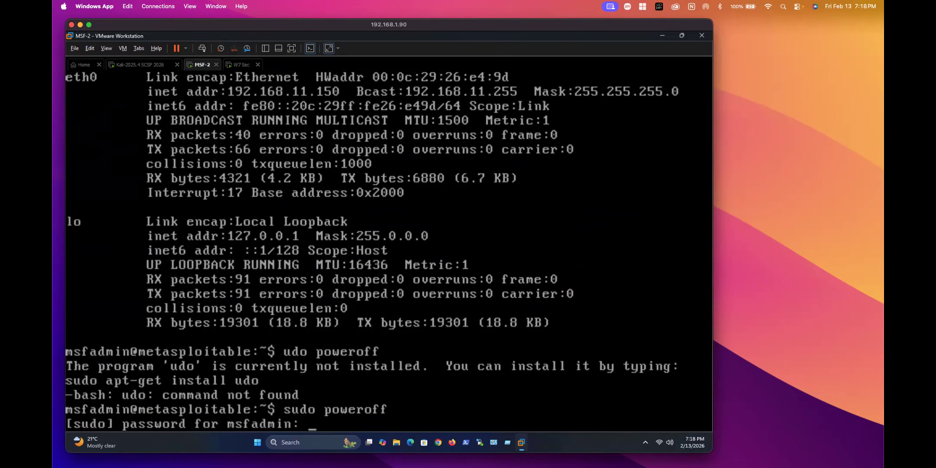
pyautogui.press('Return')
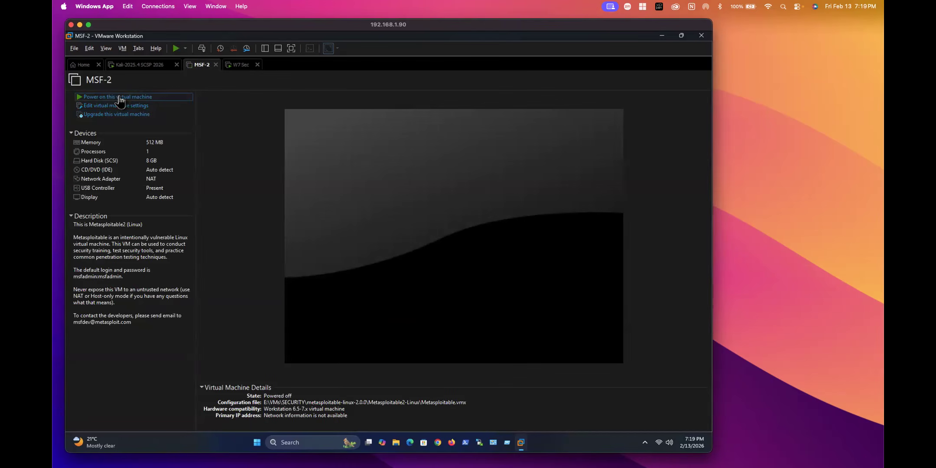
# Step: Power MSF-2 back on and run ifconfig in the Kali terminal
pyautogui.click(120, 97)
pyautogui.click(143, 65)
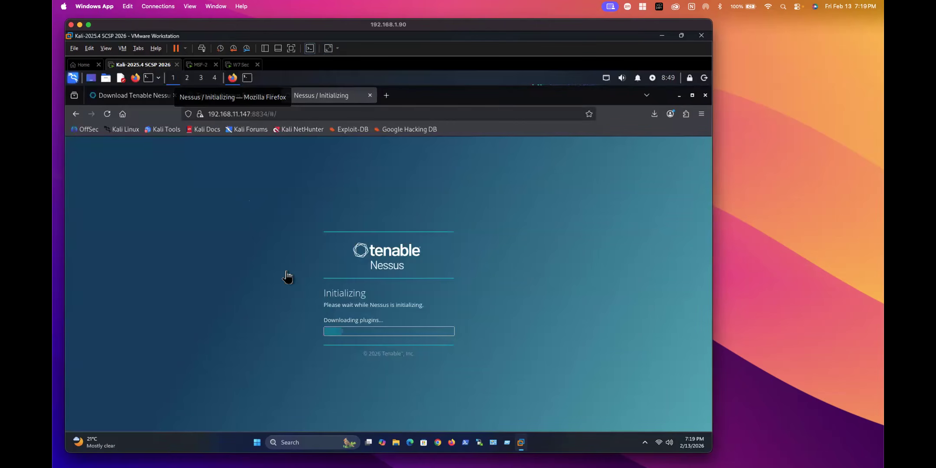
pyautogui.click(247, 78)
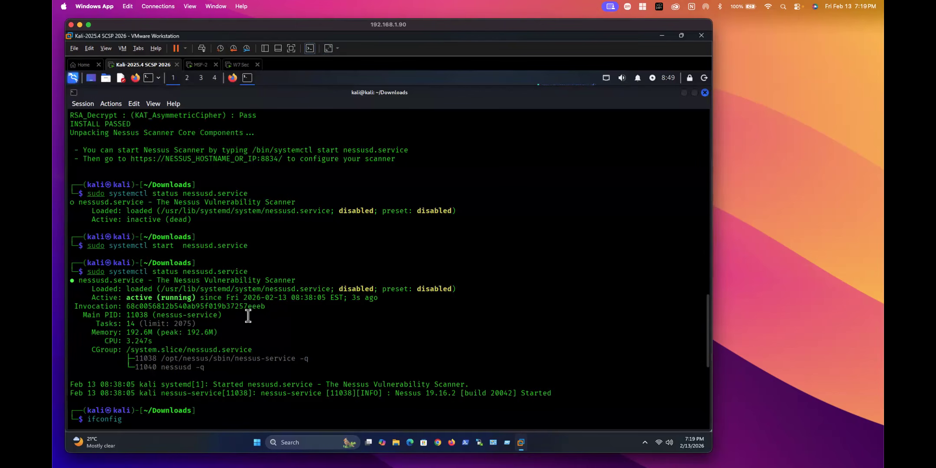
pyautogui.write('ifconfig')
pyautogui.press('Return')
pyautogui.press('Return')
pyautogui.press('Return')
pyautogui.press('Return')
pyautogui.press('Return')
pyautogui.press('Return')
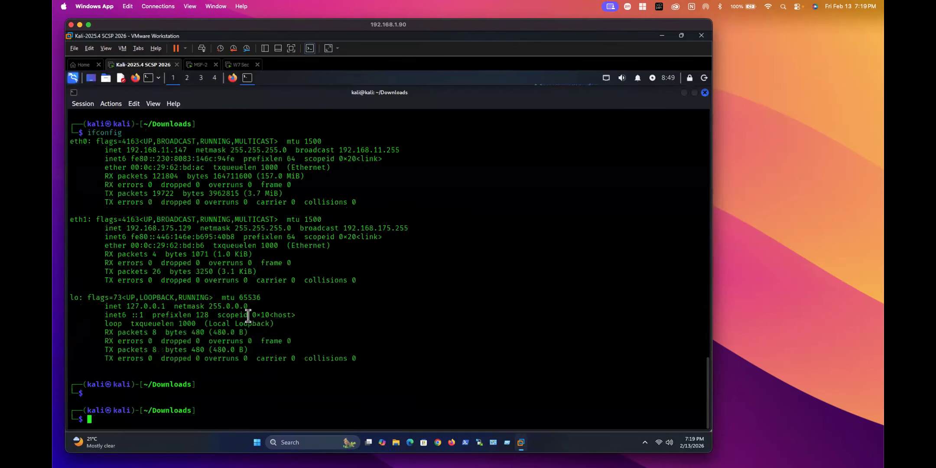
# Step: Check Kali's routing table with route -n, then type nmap 192.168.11.0/24
pyautogui.write('nmap')
pyautogui.press('BackSpace')
pyautogui.press('BackSpace')
pyautogui.press('BackSpace')
pyautogui.press('BackSpace')
pyautogui.press('BackSpace')
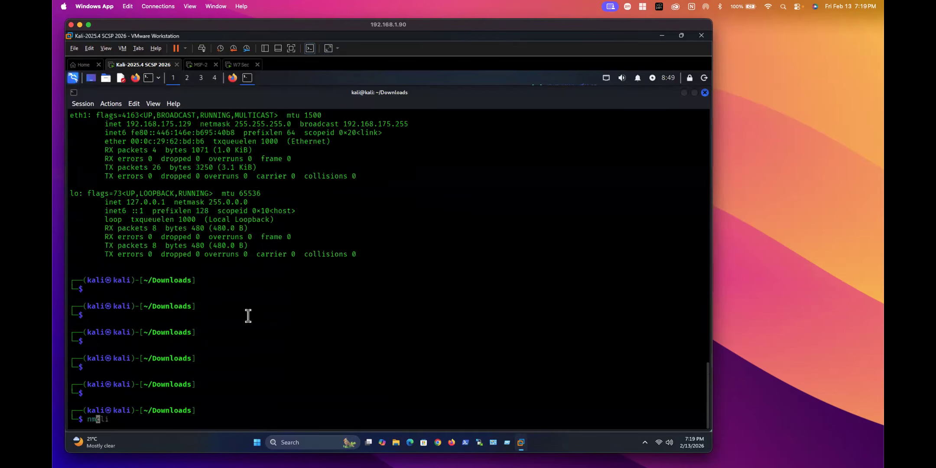
pyautogui.write('route -n')
pyautogui.press('Return')
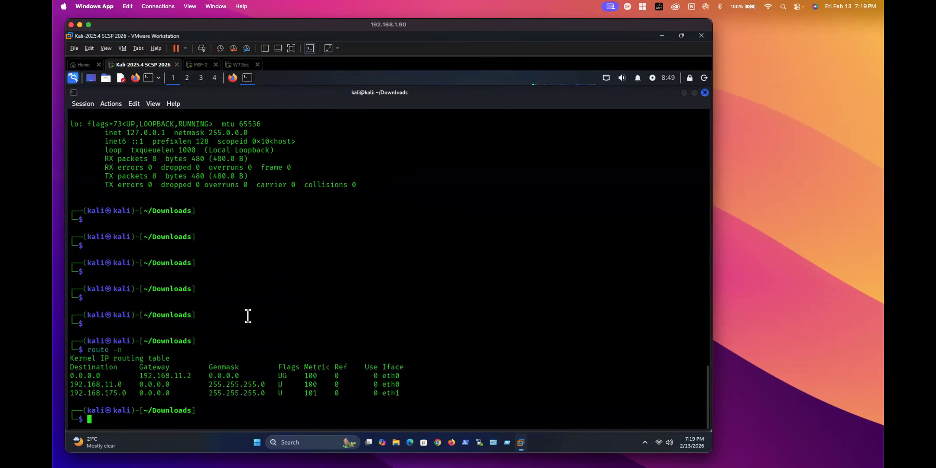
pyautogui.moveTo(80, 384); pyautogui.dragTo(109, 385)
pyautogui.click(97, 392)
pyautogui.write('nmap 192.168.11.0/24')
pyautogui.press('Left')
pyautogui.press('Left')
pyautogui.press('Left')
pyautogui.press('Left')
pyautogui.press('Left')
pyautogui.press('Left')
pyautogui.press('Left')
pyautogui.press('Left')
pyautogui.press('Left')
pyautogui.press('Left')
pyautogui.press('Left')
pyautogui.press('Left')
pyautogui.press('Left')
pyautogui.press('Left')
pyautogui.press('Left')
# Step: Run an nmap -sn ping sweep of 192.168.11.0/24 while checking Nessus progress in Firefox
pyautogui.write('-sn')
pyautogui.press('Return')
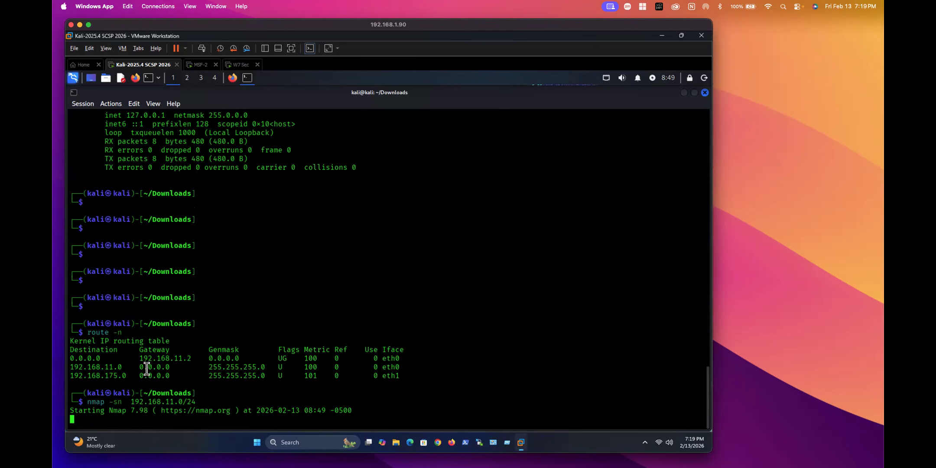
pyautogui.click(234, 78)
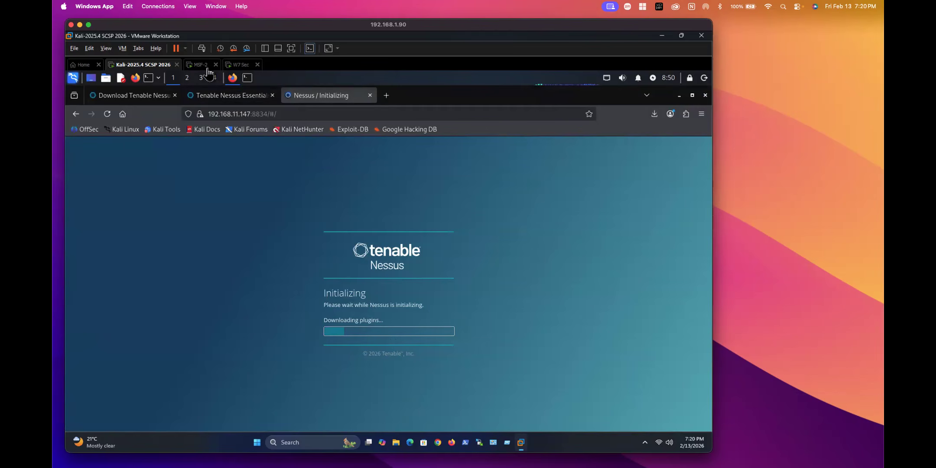
pyautogui.click(249, 83)
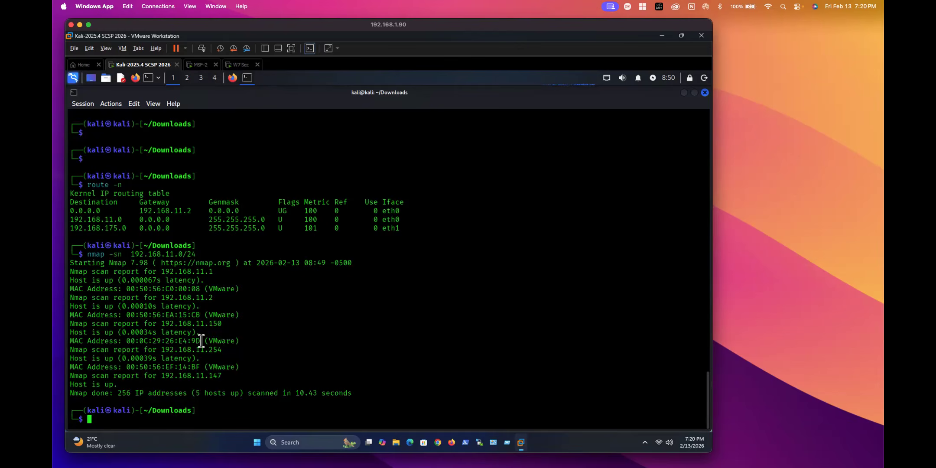
# Step: Pick out hosts 192.168.11.147 and 192.168.11.150 among the 5 live hosts
pyautogui.moveTo(209, 375); pyautogui.dragTo(226, 376)
pyautogui.moveTo(159, 324); pyautogui.dragTo(221, 324)
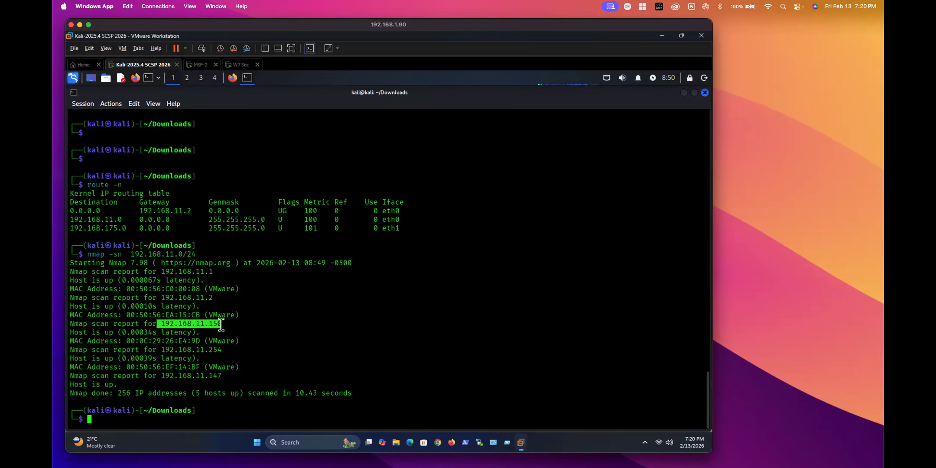
pyautogui.click(241, 339)
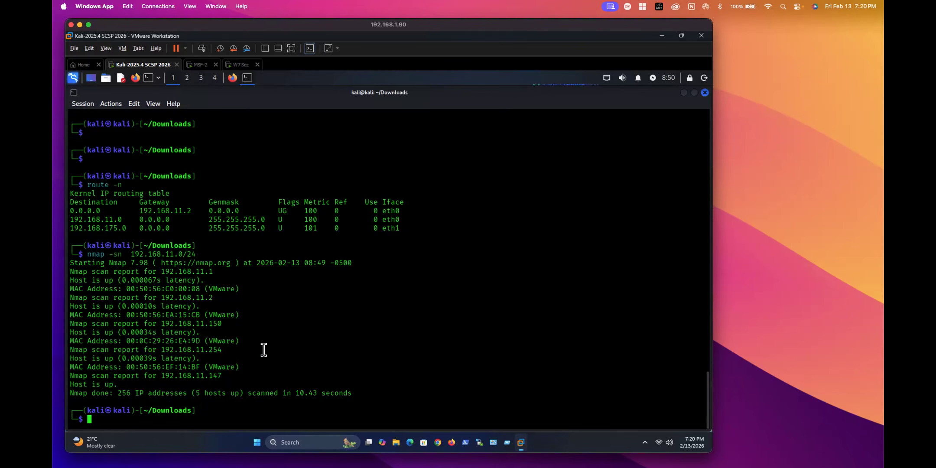
# Step: Recall the earlier nmap -sV command, retarget it to 192.168.11.150, and run it
pyautogui.press('Up')
pyautogui.press('Left')
pyautogui.press('Left')
pyautogui.press('Left')
pyautogui.press('Left')
pyautogui.press('Right')
pyautogui.press('Right')
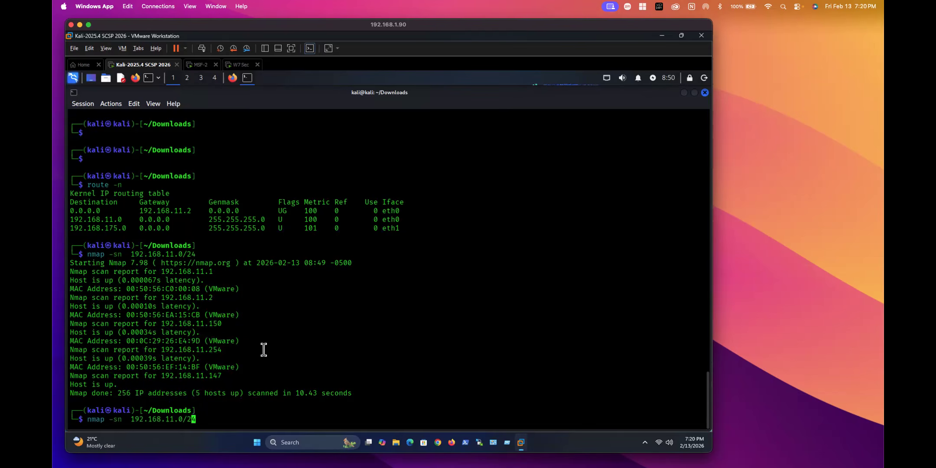
pyautogui.press('Left')
pyautogui.press('Left')
pyautogui.press('Left')
pyautogui.press('Left')
pyautogui.press('Left')
pyautogui.press('Left')
pyautogui.press('Left')
pyautogui.press('Left')
pyautogui.press('Left')
pyautogui.press('Left')
pyautogui.press('Left')
pyautogui.press('Left')
pyautogui.press('Left')
pyautogui.press('Left')
pyautogui.press('Up')
pyautogui.press('Delete')
pyautogui.press('Delete')
pyautogui.press('Delete')
pyautogui.press('Delete')
pyautogui.press('Delete')
pyautogui.press('Delete')
pyautogui.press('Right')
pyautogui.press('Right')
pyautogui.press('Delete')
pyautogui.press('Delete')
pyautogui.press('Delete')
pyautogui.press('Delete')
pyautogui.press('Delete')
pyautogui.press('Delete')
pyautogui.write('1.')
pyautogui.press('Return')
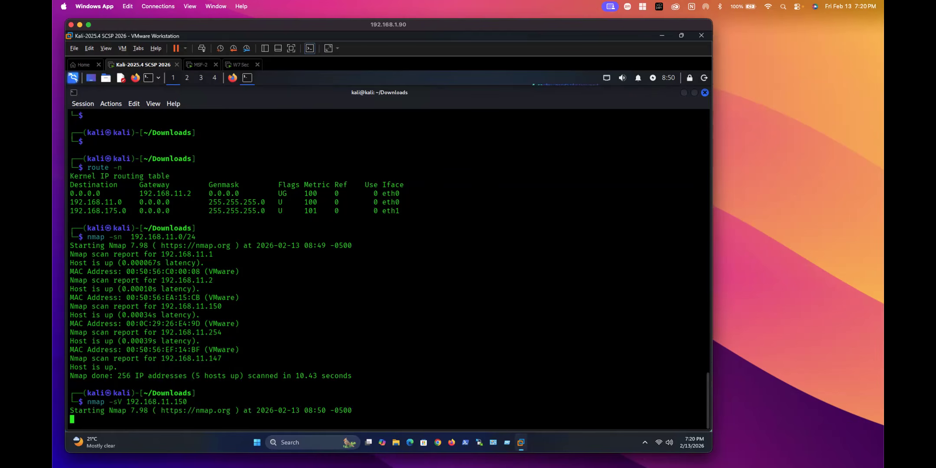
# Step: Review the service scan results, highlighting the detected Linux operating system
pyautogui.press('F11')
pyautogui.press('F11')
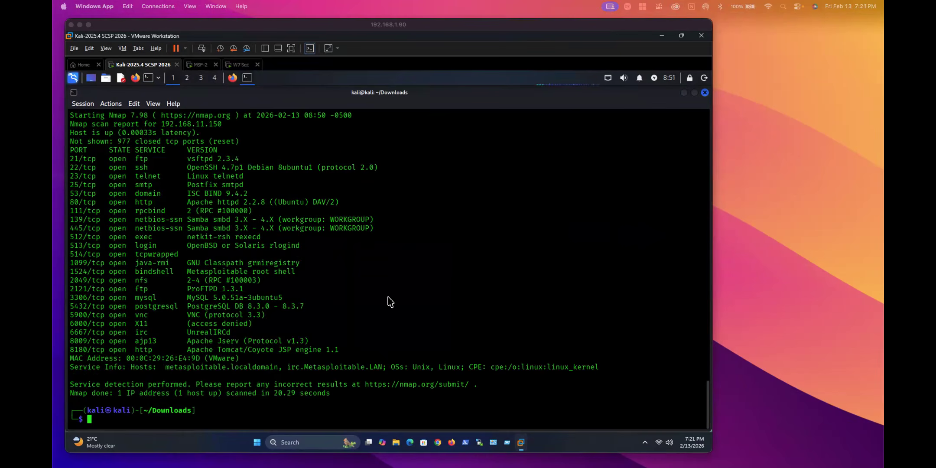
pyautogui.click(382, 318)
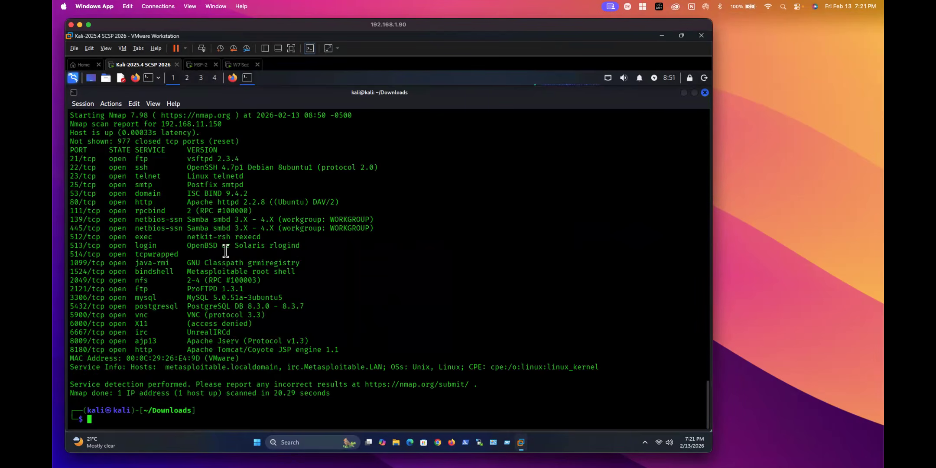
pyautogui.moveTo(430, 364); pyautogui.dragTo(468, 365)
pyautogui.click(370, 363)
# Step: Run an nmap -O OS detection scan on 192.168.11.150
pyautogui.press('Up')
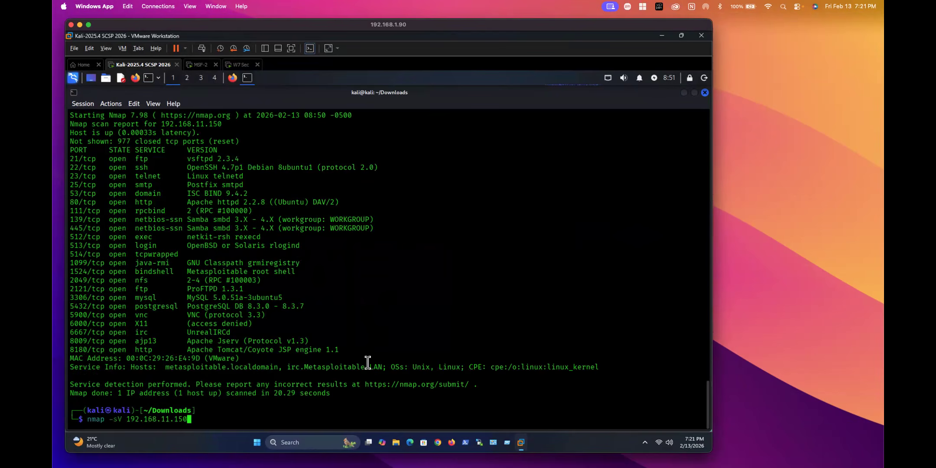
pyautogui.press('Left')
pyautogui.press('Left')
pyautogui.press('Left')
pyautogui.press('Left')
pyautogui.press('Left')
pyautogui.press('Left')
pyautogui.press('Left')
pyautogui.press('Left')
pyautogui.press('Left')
pyautogui.press('Left')
pyautogui.press('Left')
pyautogui.press('Left')
pyautogui.press('Left')
pyautogui.press('Left')
pyautogui.press('Left')
pyautogui.press('BackSpace')
pyautogui.press('BackSpace')
pyautogui.write('O')
pyautogui.press('Return')
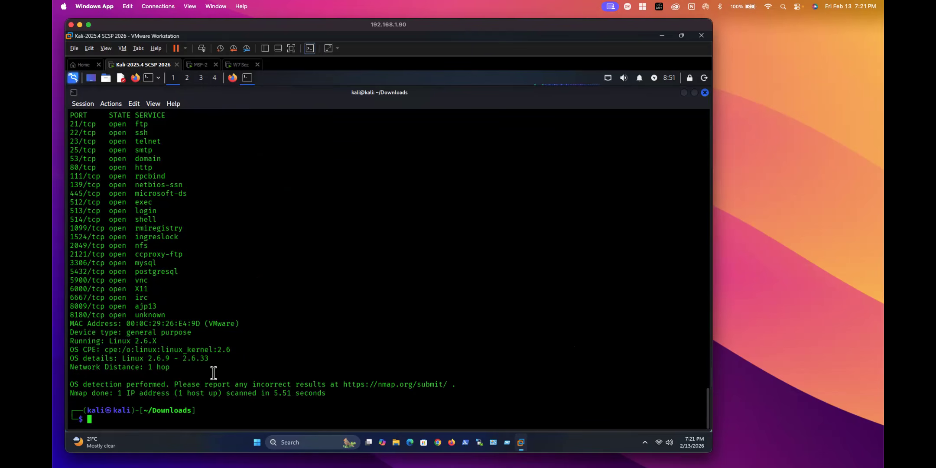
# Step: Scroll back to the nmap -O command and select 11.150 in it
pyautogui.scroll(3, 129, 234)
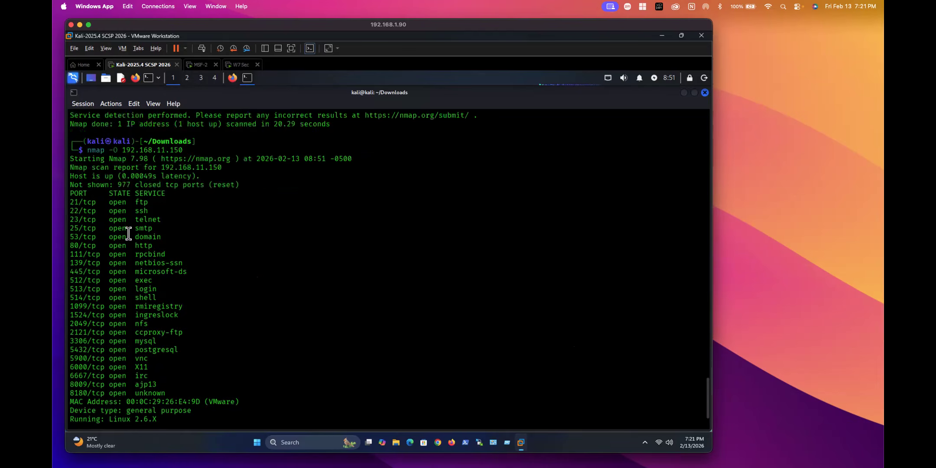
pyautogui.scroll(1, 129, 234)
pyautogui.moveTo(156, 176); pyautogui.dragTo(199, 176)
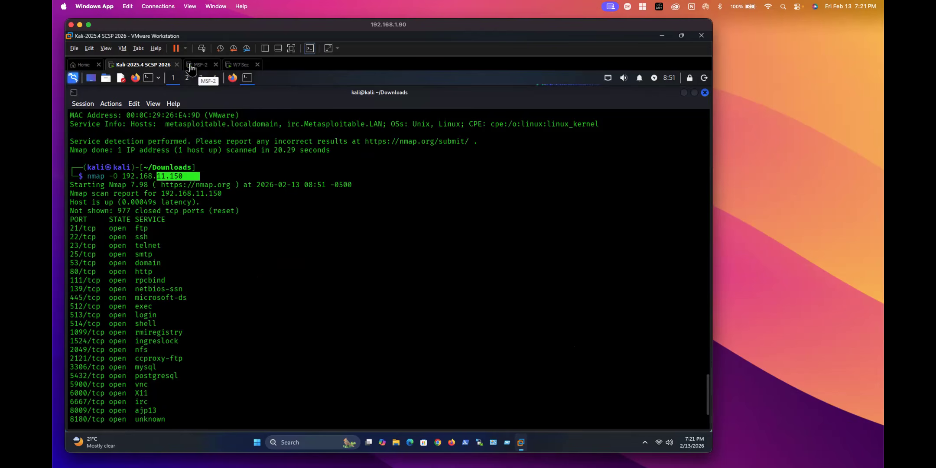
# Step: Open testfire.net in a new Firefox tab beside the Nessus initializing page
pyautogui.click(233, 78)
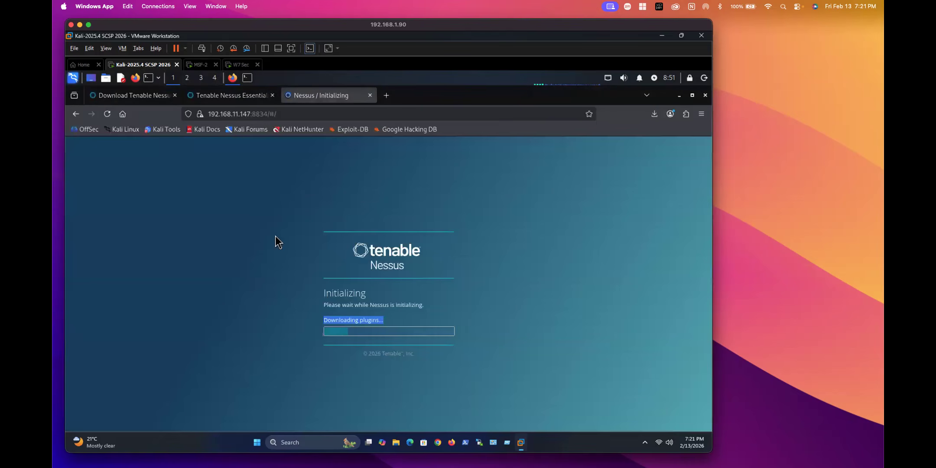
pyautogui.click(351, 335)
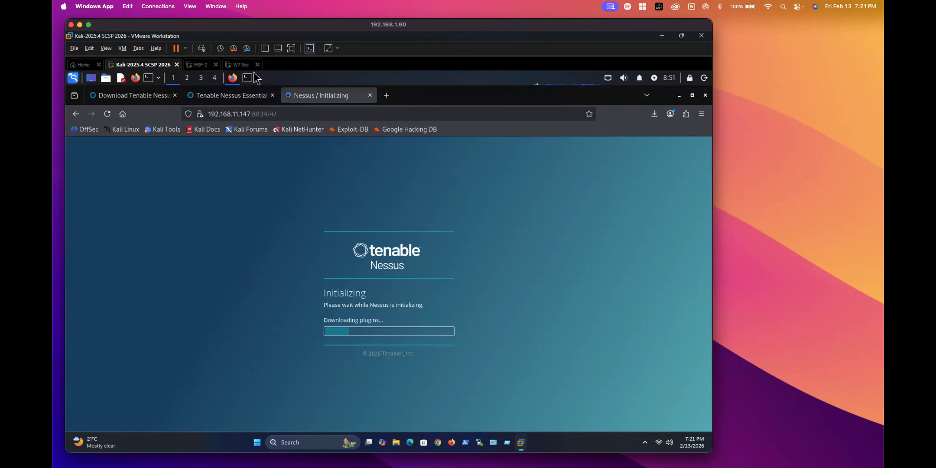
pyautogui.click(390, 98)
pyautogui.write('testfire.net/')
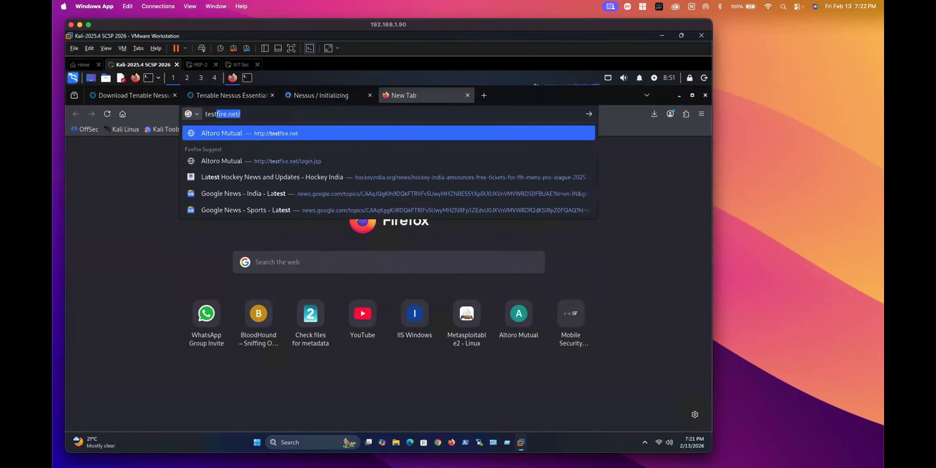
pyautogui.press('Return')
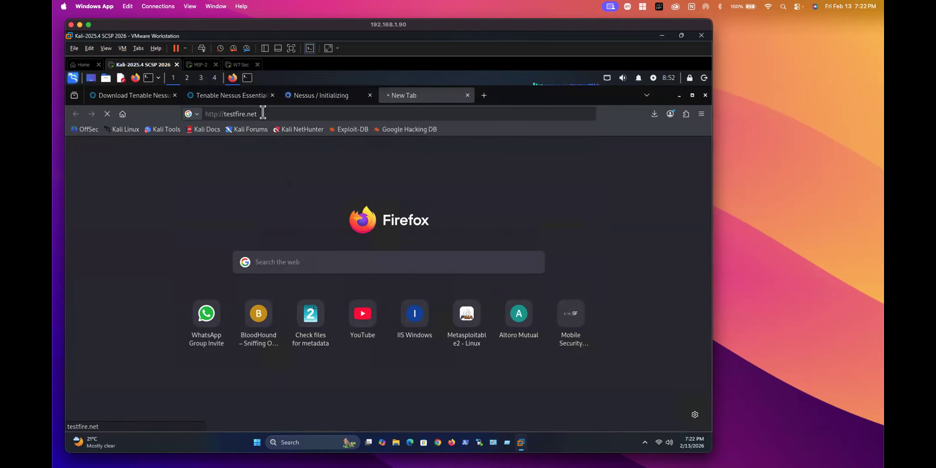
# Step: Check the Nessus initializing page, then view the Tenable Nessus Essentials product page
pyautogui.click(308, 95)
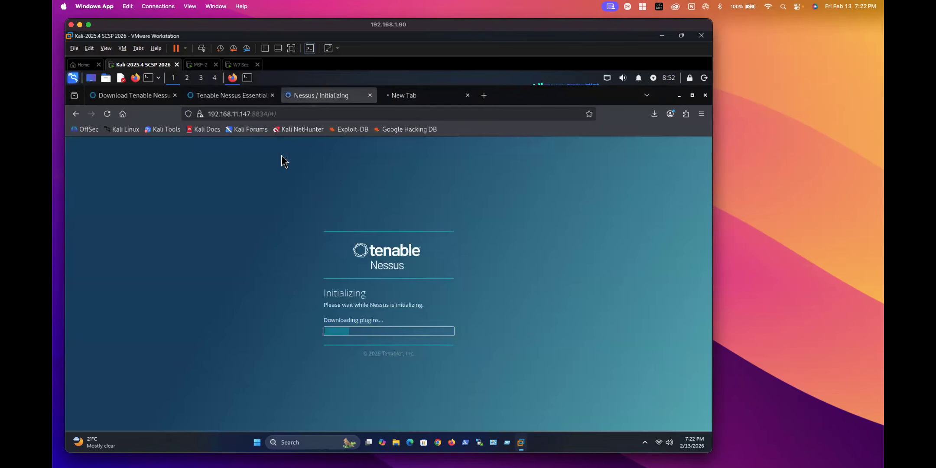
pyautogui.click(212, 96)
pyautogui.moveTo(226, 167)
pyautogui.moveTo(440, 163)
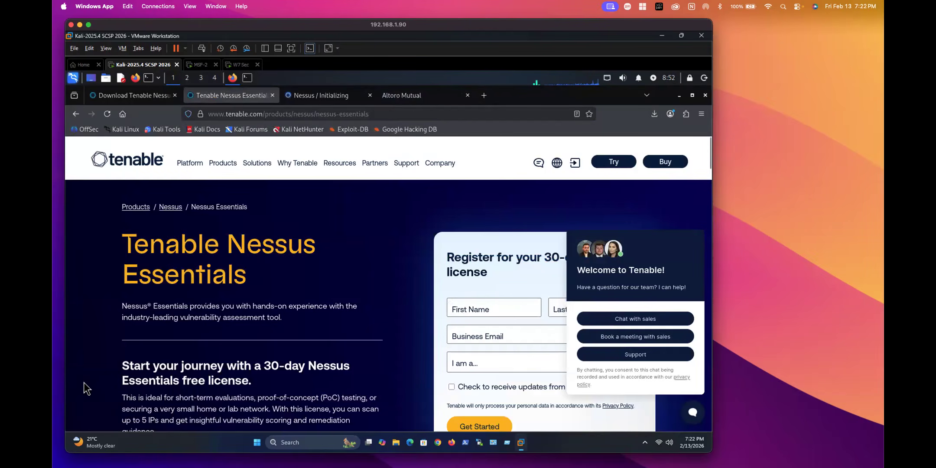
# Step: Read the Nessus Essentials free licence details, highlighting the 'Up to 5 IPs' limit
pyautogui.scroll(-2, 83, 383)
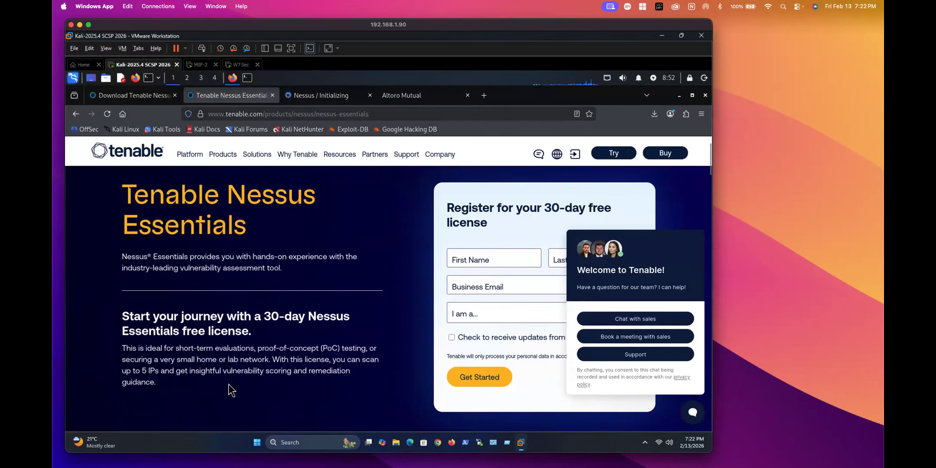
pyautogui.moveTo(126, 349); pyautogui.dragTo(370, 349)
pyautogui.click(253, 368)
pyautogui.scroll(-3, 160, 376)
pyautogui.scroll(-2, 158, 373)
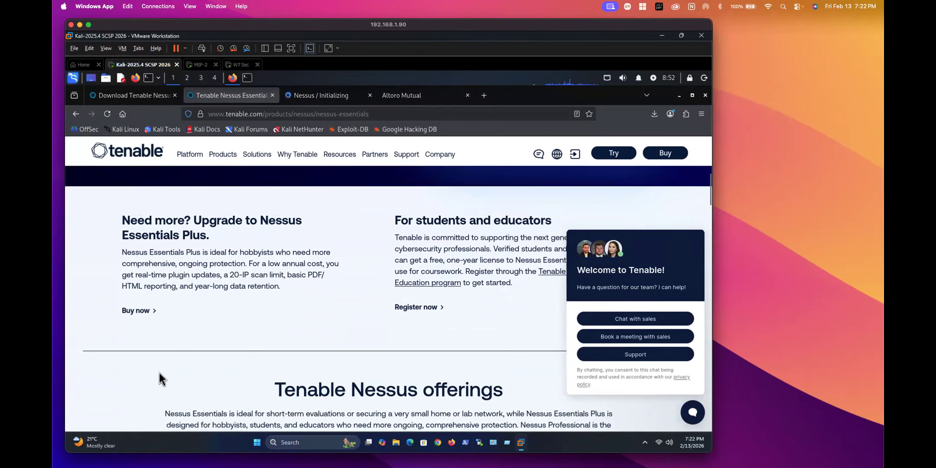
pyautogui.scroll(-5, 159, 373)
pyautogui.scroll(-1, 159, 373)
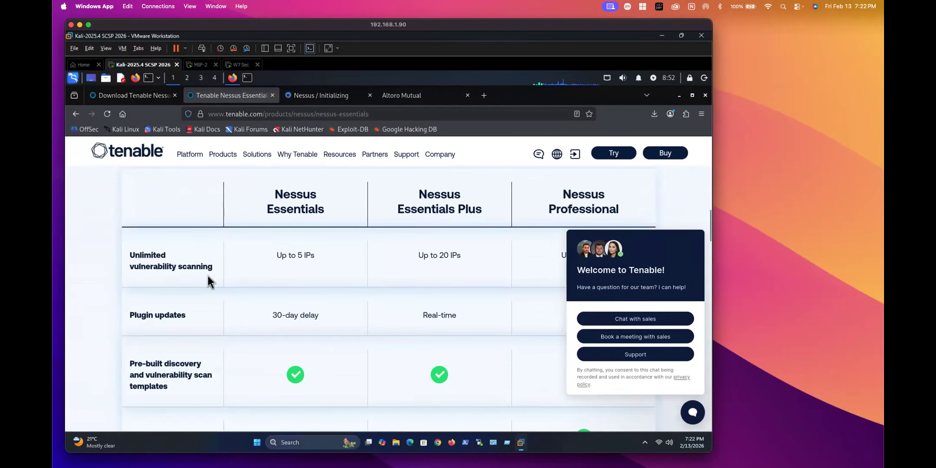
pyautogui.tripleClick(295, 253)
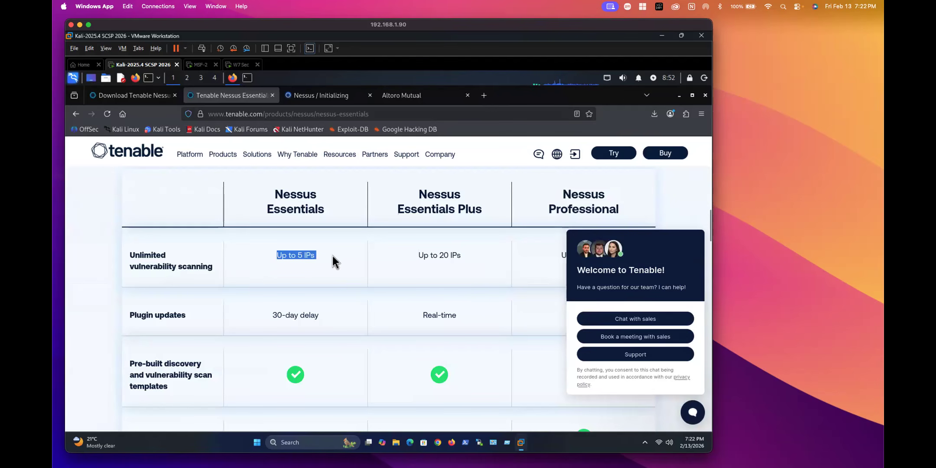
pyautogui.scroll(-1, 434, 261)
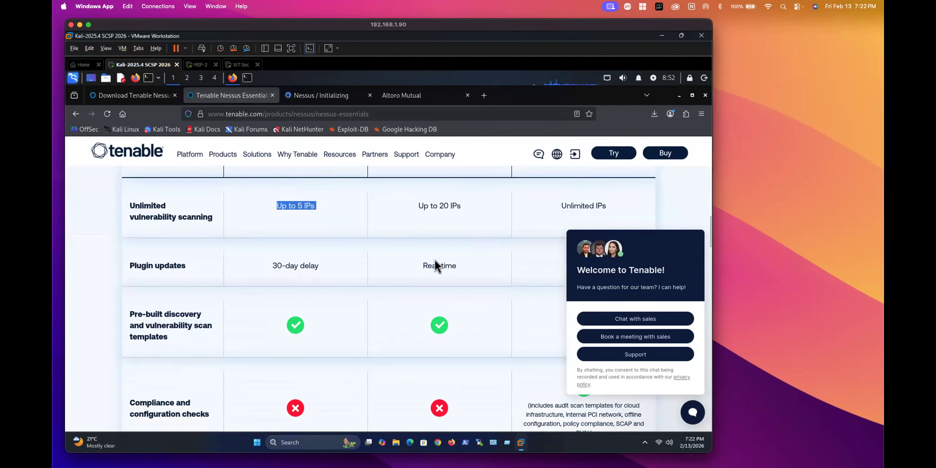
pyautogui.scroll(1, 434, 261)
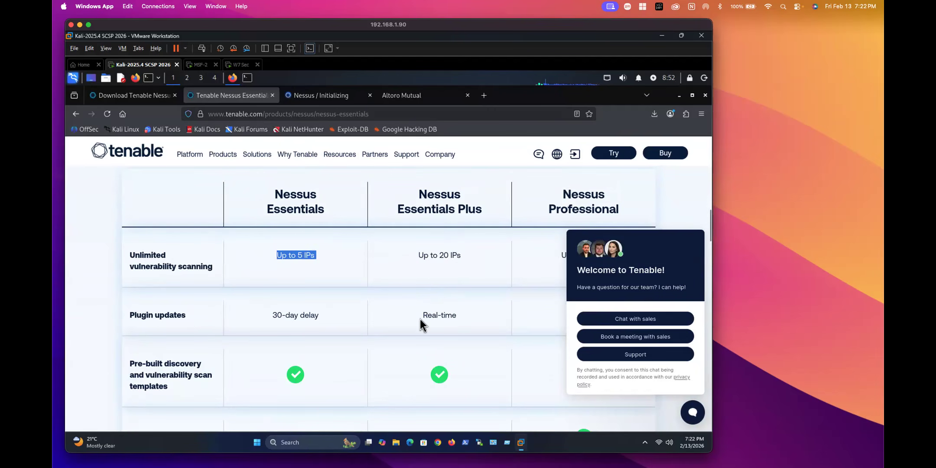
# Step: Close the chat welcome panel and review the Essentials, Essentials Plus and Professional comparison
pyautogui.scroll(-3, 420, 319)
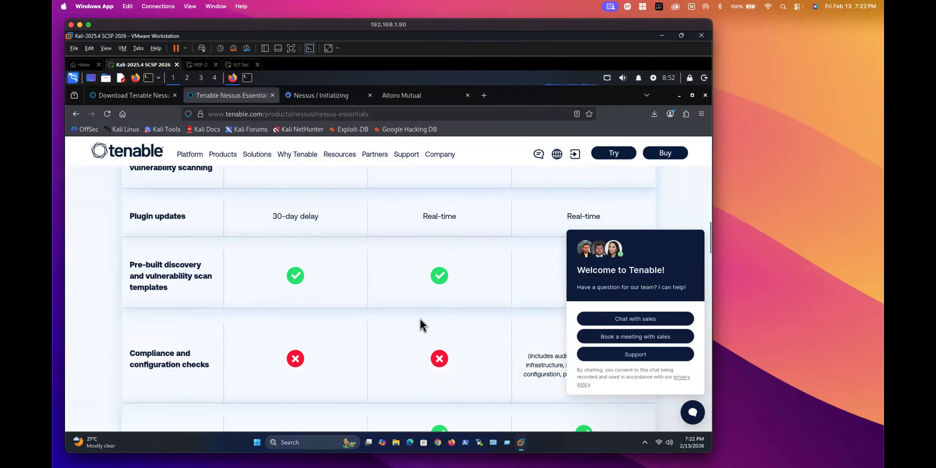
pyautogui.moveTo(644, 355)
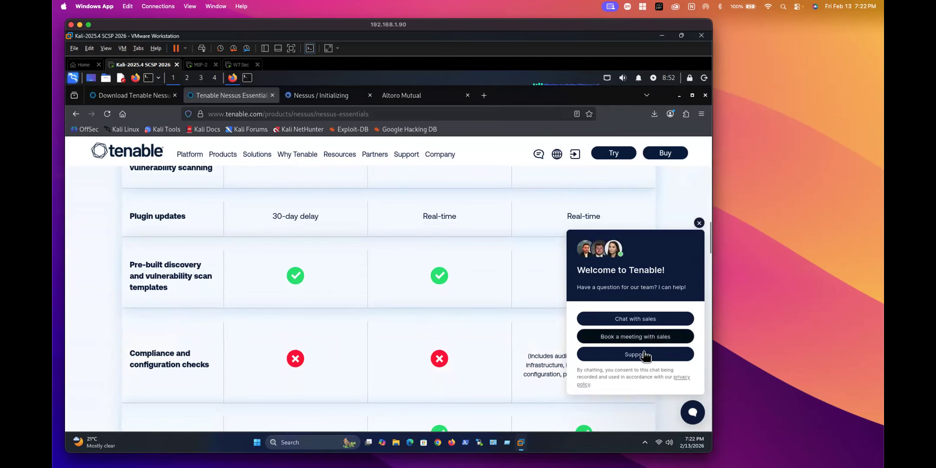
pyautogui.click(699, 223)
pyautogui.scroll(-5, 600, 291)
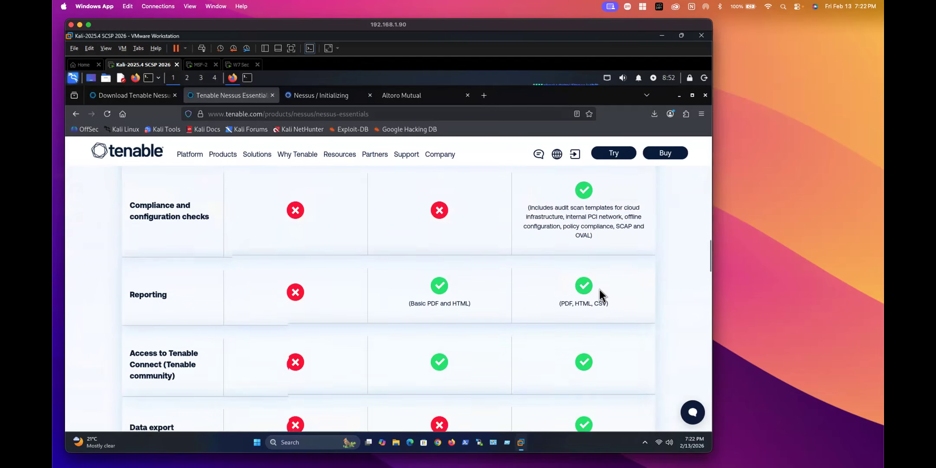
pyautogui.scroll(-10, 600, 290)
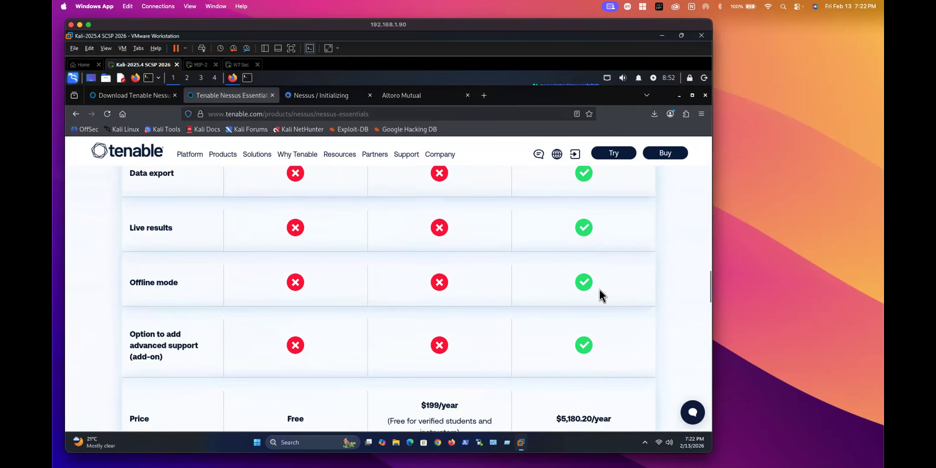
pyautogui.scroll(-1, 600, 290)
pyautogui.scroll(2, 600, 290)
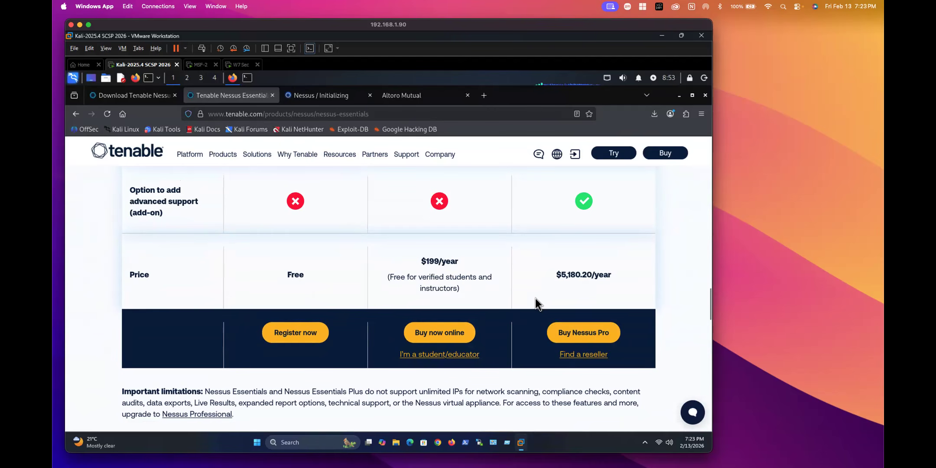
pyautogui.scroll(10, 527, 304)
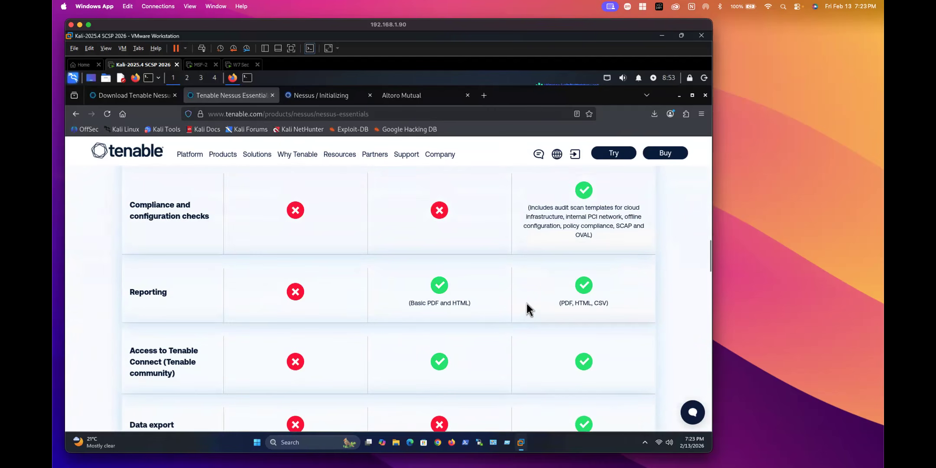
pyautogui.scroll(5, 527, 303)
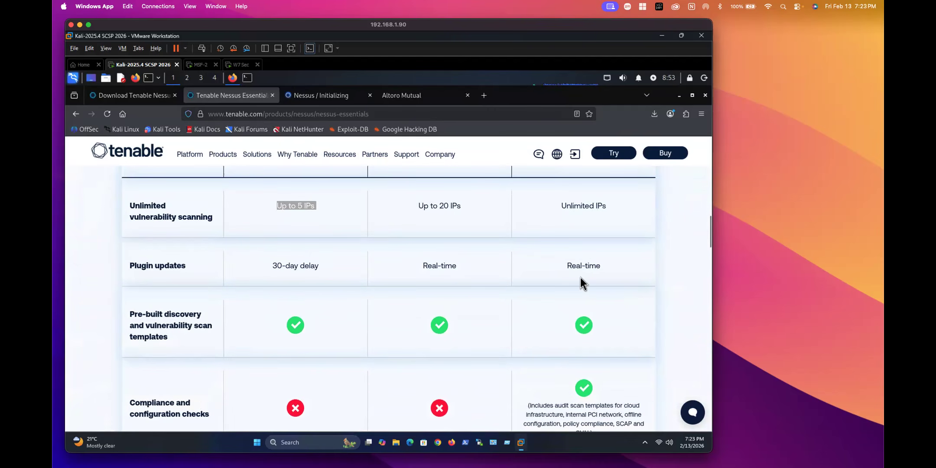
pyautogui.scroll(5, 580, 277)
pyautogui.scroll(3, 580, 281)
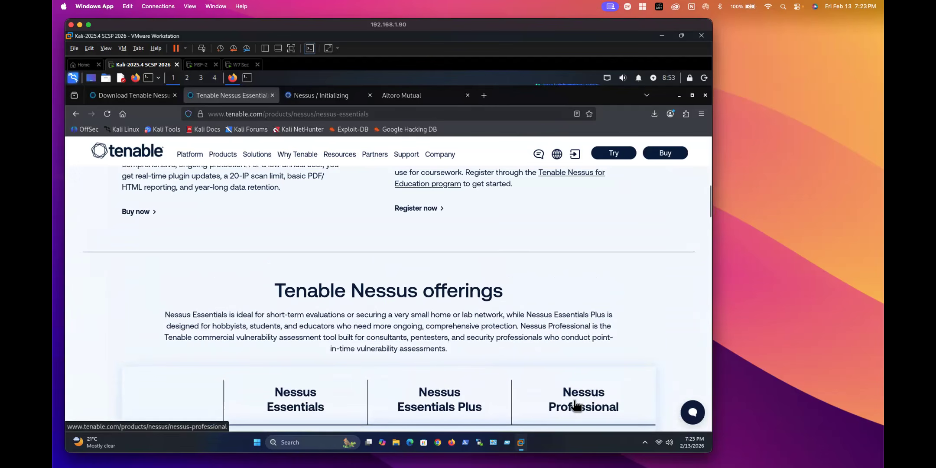
pyautogui.scroll(-5, 575, 404)
pyautogui.scroll(-5, 576, 405)
pyautogui.moveTo(375, 155)
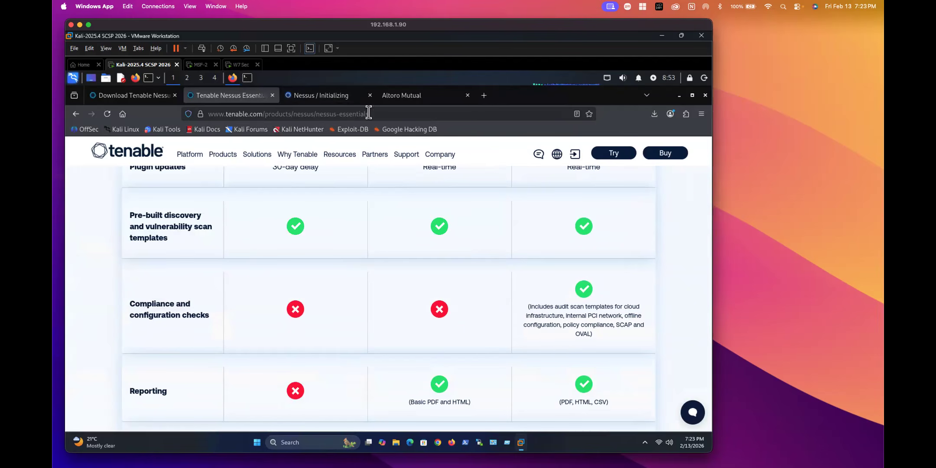
pyautogui.click(482, 96)
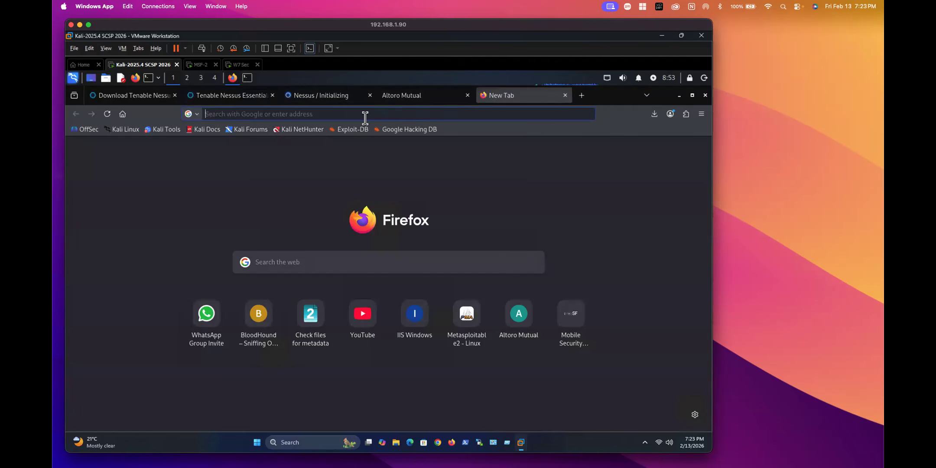
# Step: Search Google images for 'security operation center lab' and open LinkedIn's Seven Steps SOC article
pyautogui.write('security o')
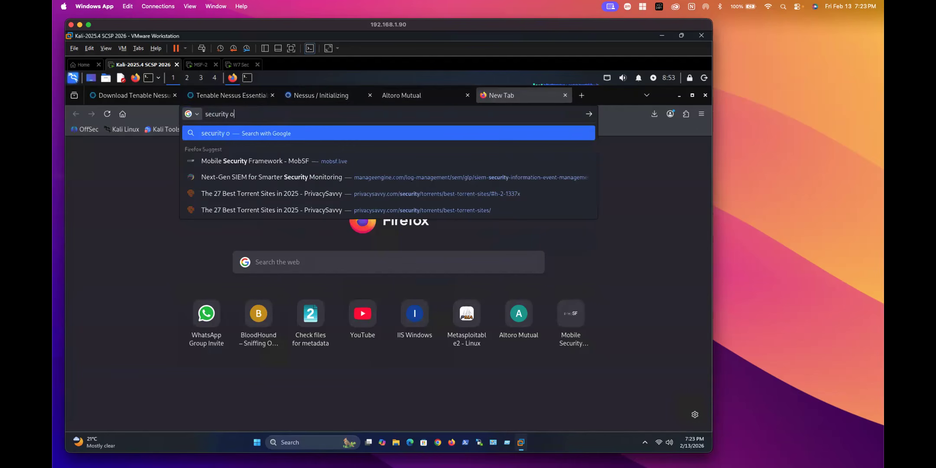
pyautogui.write('peration ')
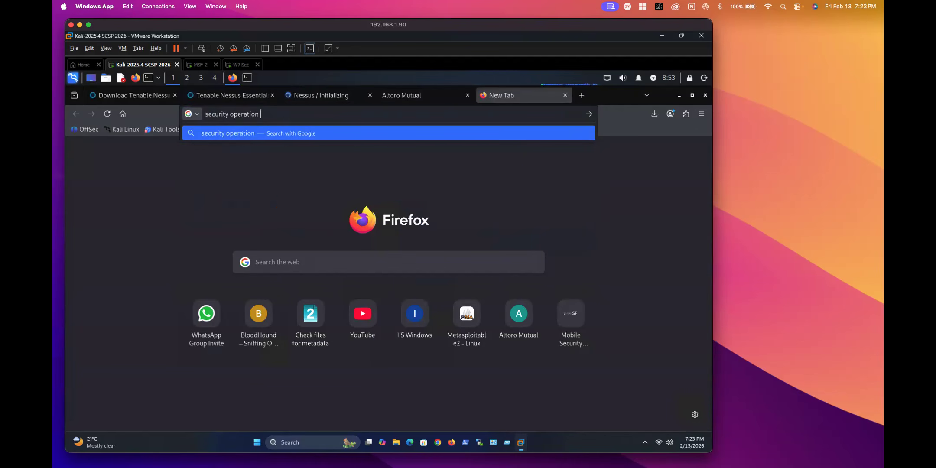
pyautogui.write('center la')
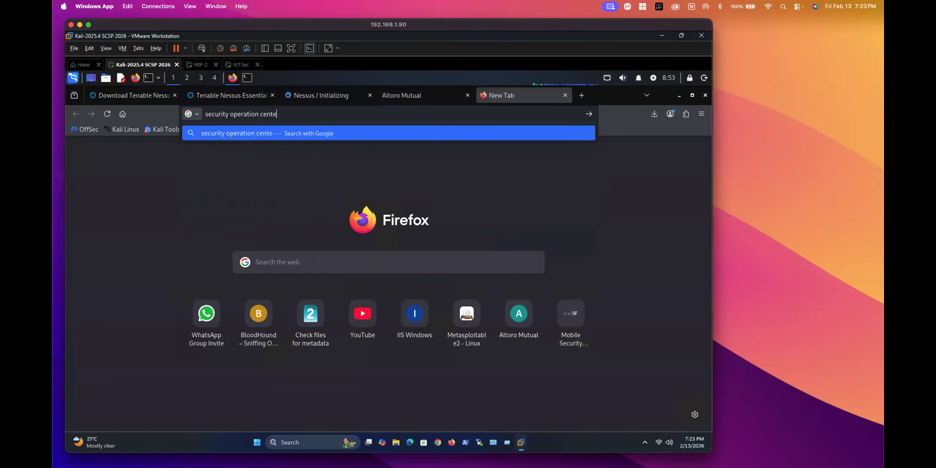
pyautogui.write('b')
pyautogui.press('Return')
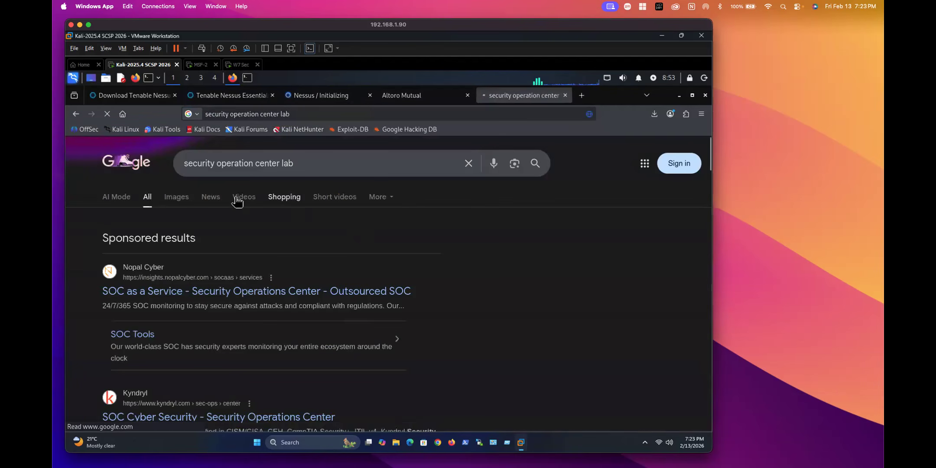
pyautogui.click(176, 200)
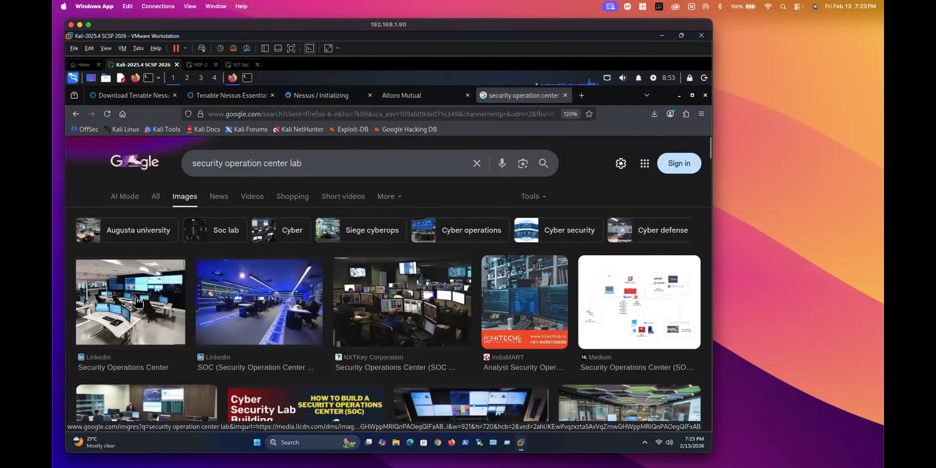
pyautogui.click(175, 289)
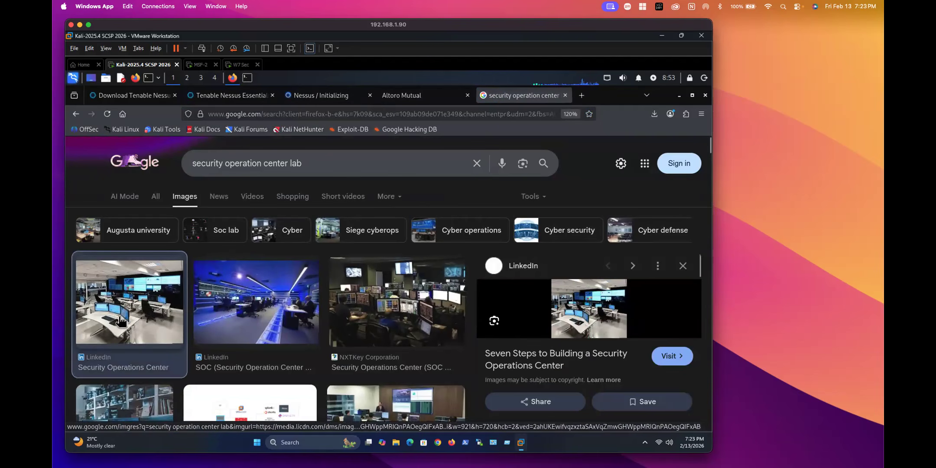
pyautogui.click(533, 354)
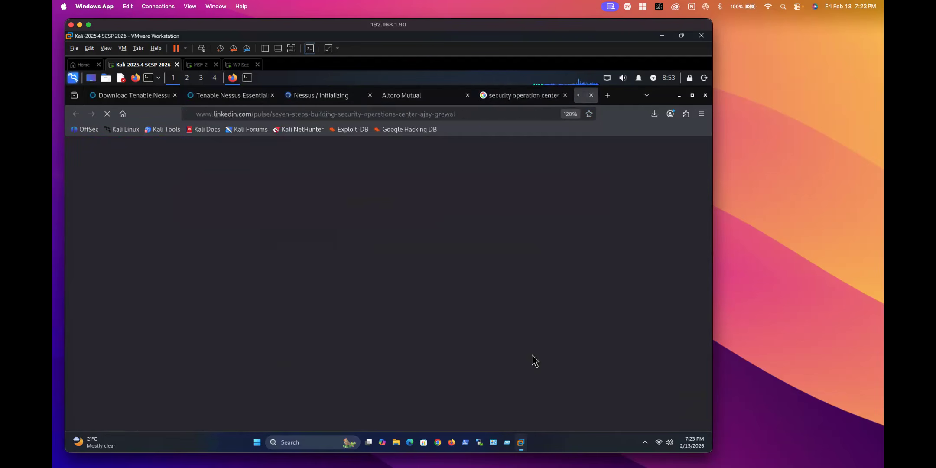
# Step: Back in the image results, preview the NXTKey SOC and ResearchGate SIEM control room images, then go to the LinkedIn article
pyautogui.click(484, 95)
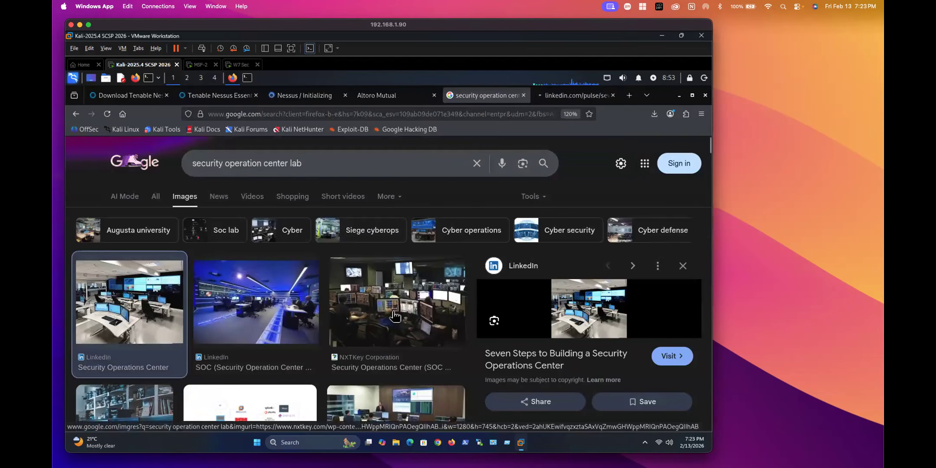
pyautogui.click(395, 316)
pyautogui.scroll(-5, 399, 304)
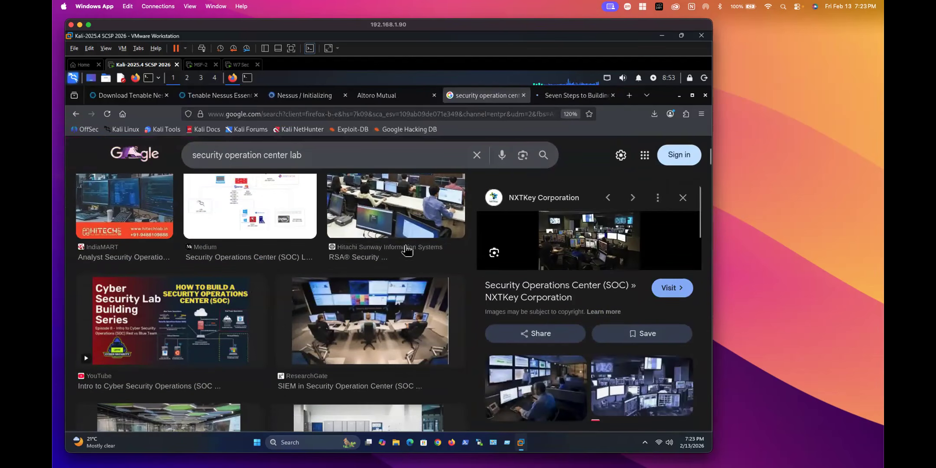
pyautogui.click(366, 319)
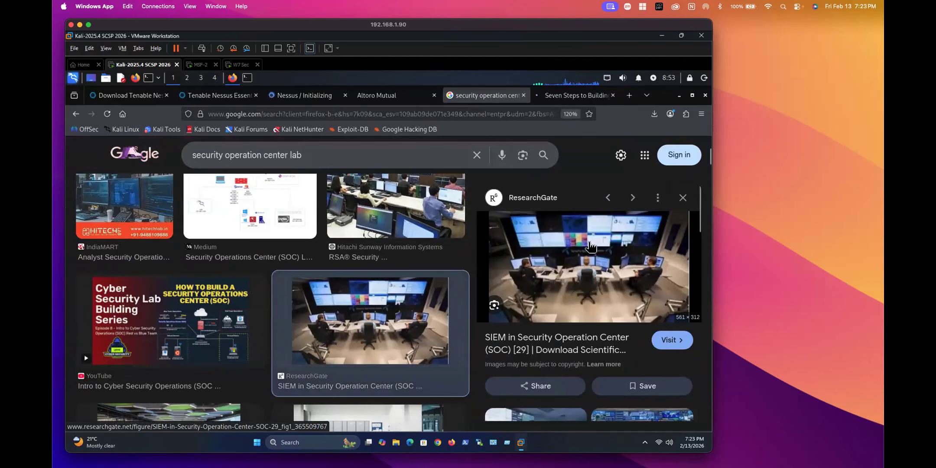
pyautogui.click(560, 95)
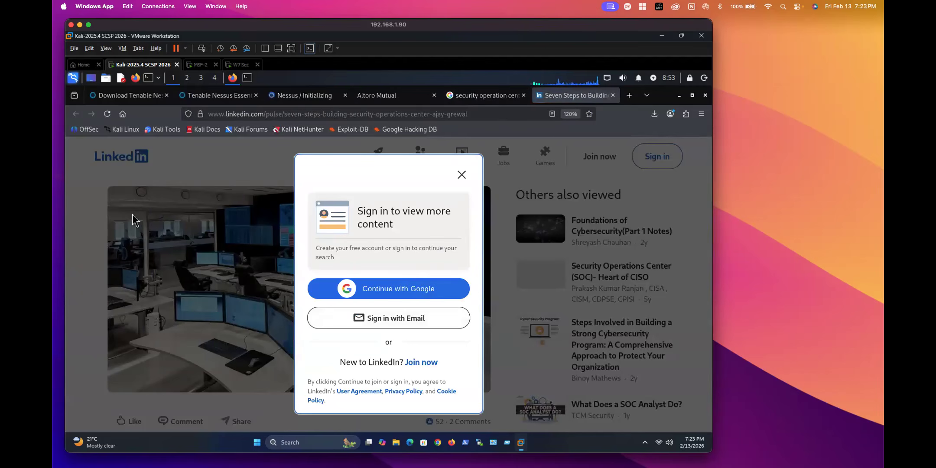
# Step: Dismiss the sign-in prompts, read through the Seven Steps SOC article, and close its tab
pyautogui.click(85, 199)
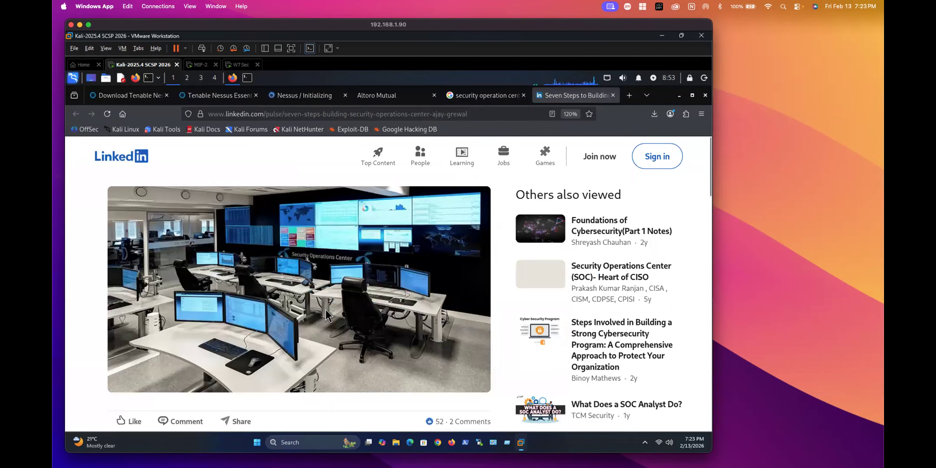
pyautogui.scroll(-5, 325, 315)
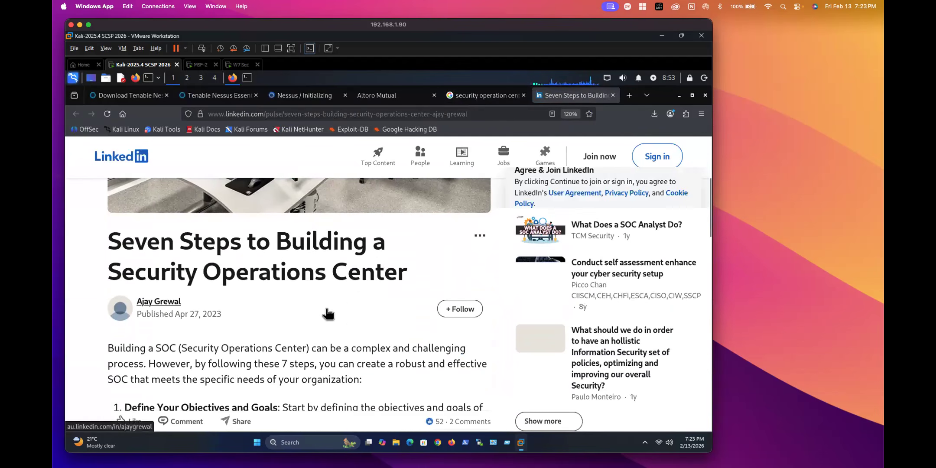
pyautogui.scroll(-3, 325, 309)
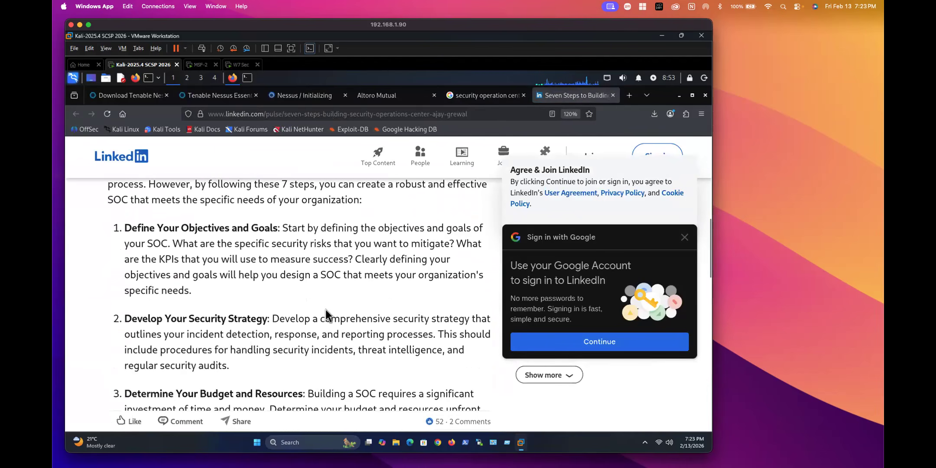
pyautogui.scroll(-6, 325, 310)
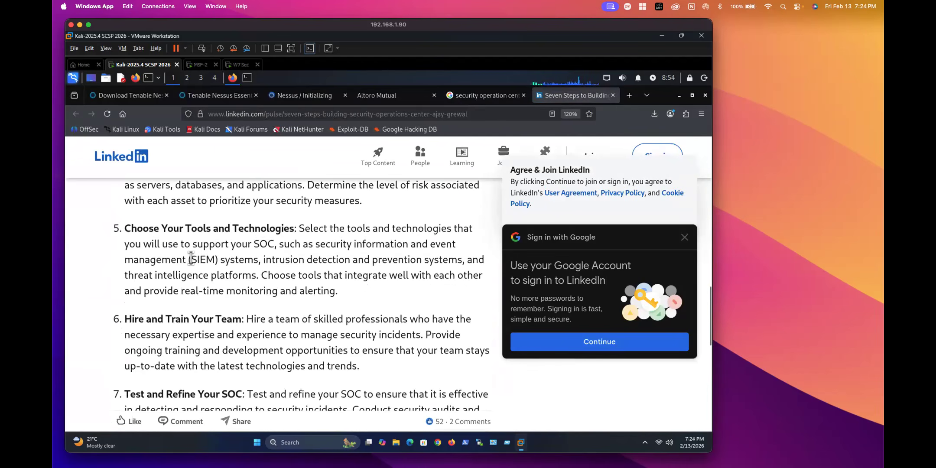
pyautogui.moveTo(188, 259); pyautogui.dragTo(244, 260)
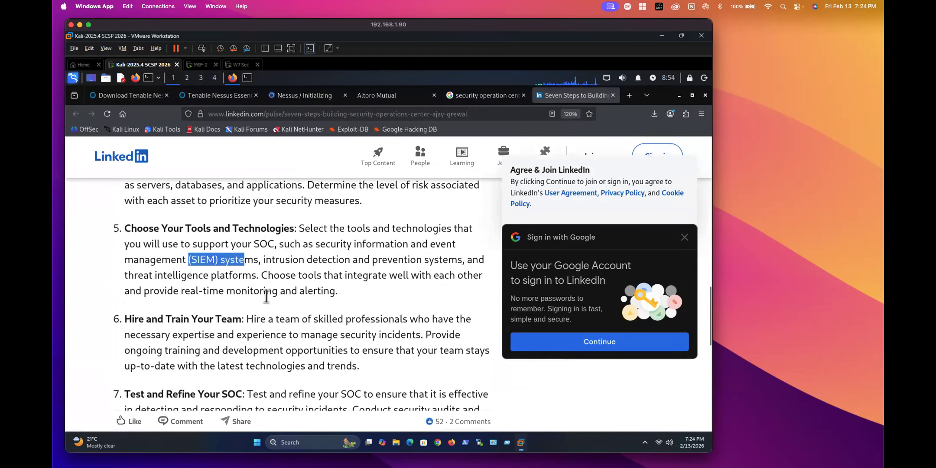
pyautogui.scroll(-2, 266, 296)
pyautogui.scroll(-6, 266, 296)
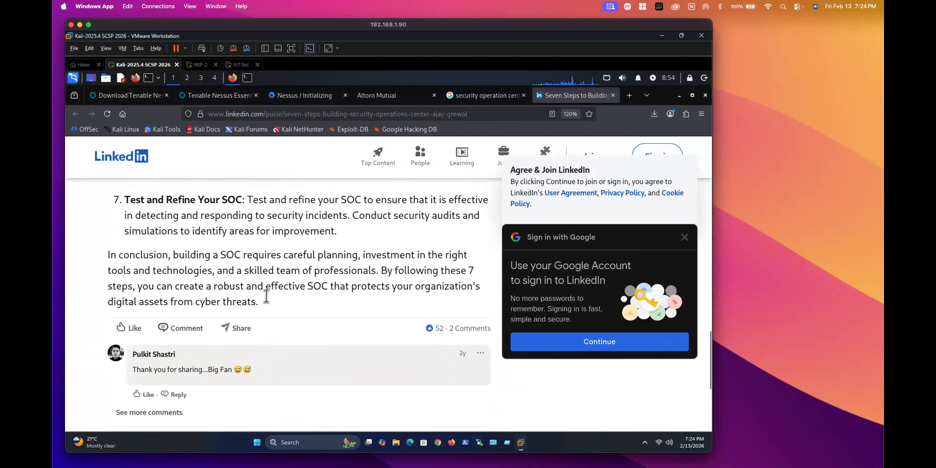
pyautogui.scroll(15, 266, 298)
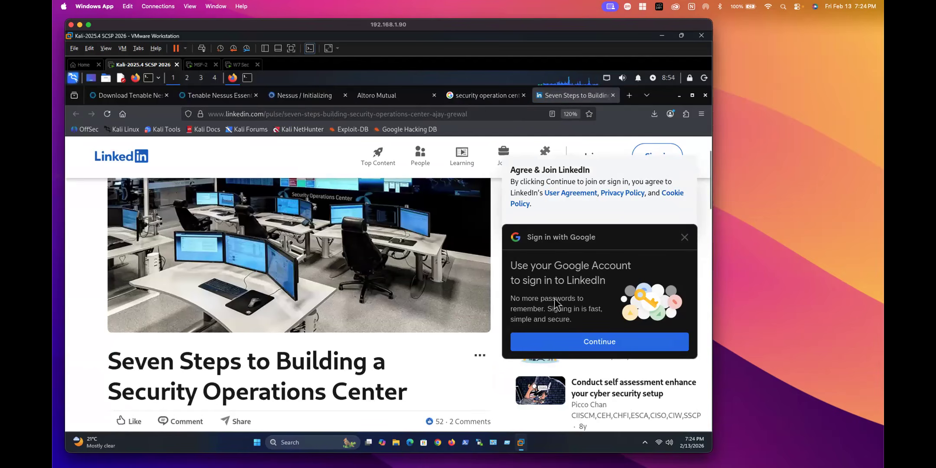
pyautogui.click(683, 237)
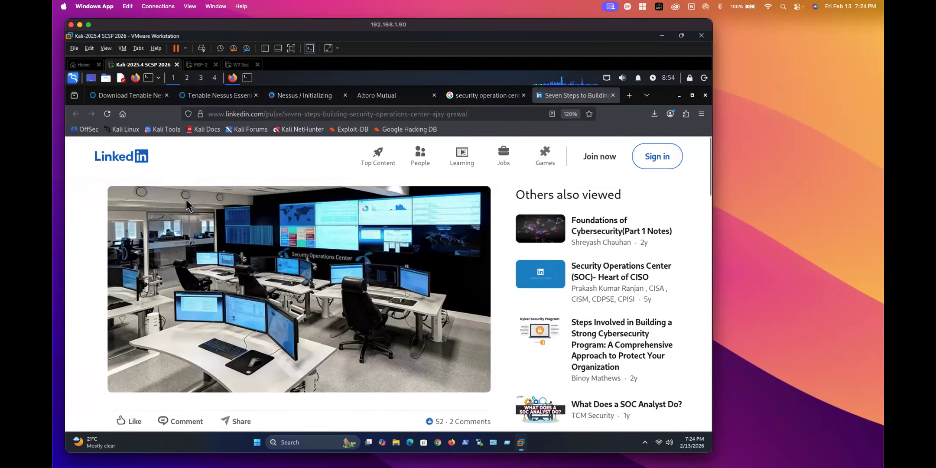
pyautogui.click(613, 95)
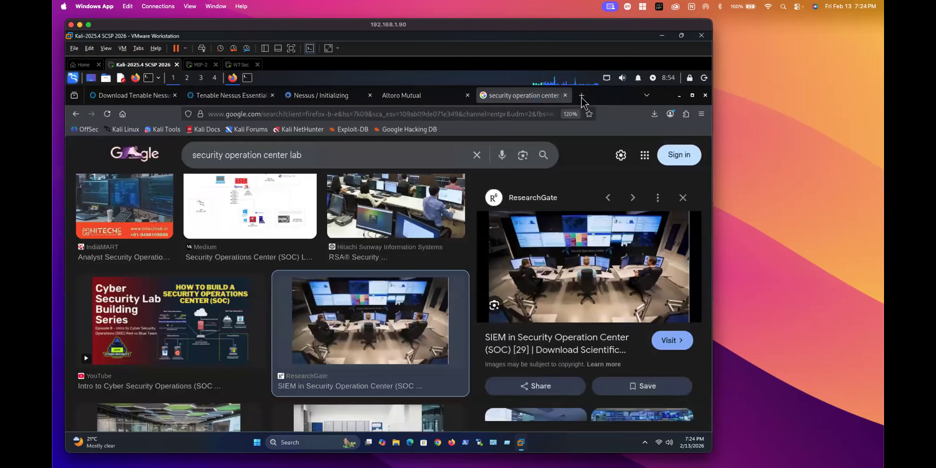
# Step: Preview the Apex Assembly operations center and Augusta University SIEGE CyberOps images
pyautogui.scroll(-5, 320, 334)
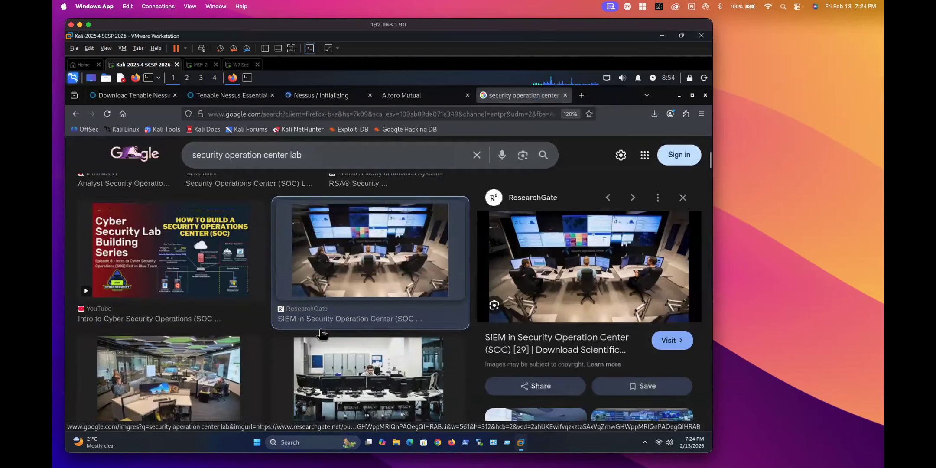
pyautogui.click(360, 272)
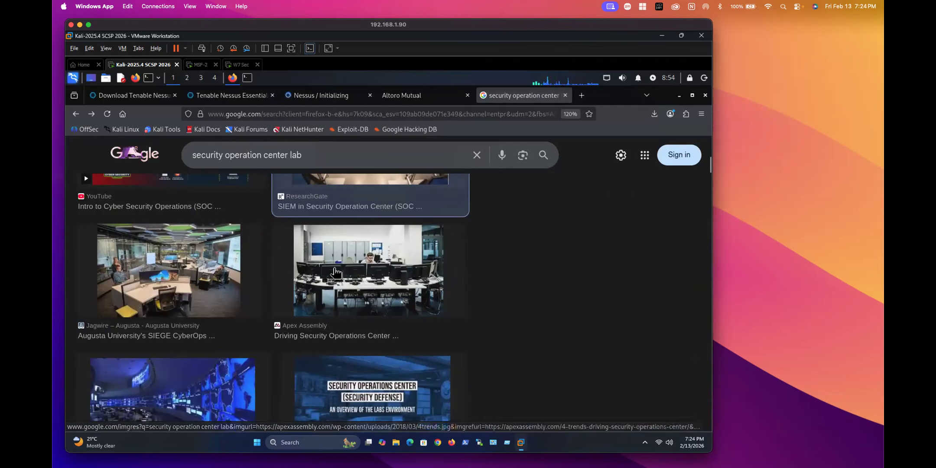
pyautogui.click(161, 271)
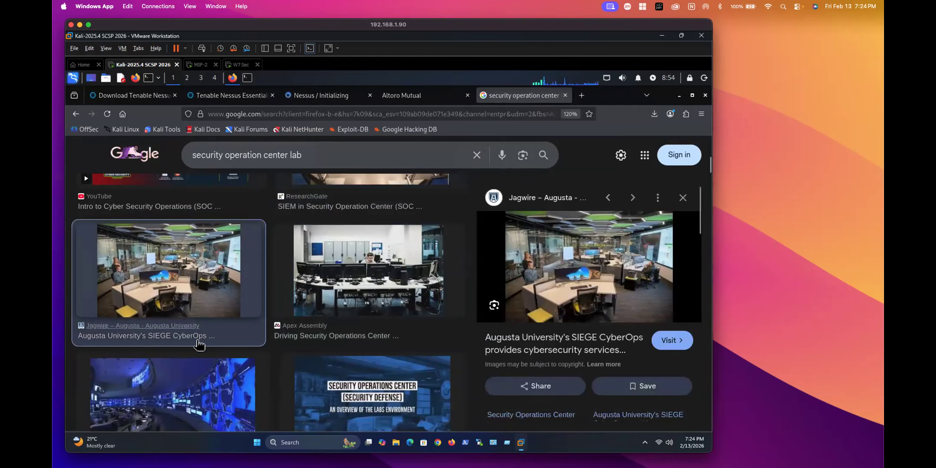
# Step: Close the security operation center image search and return to the Nessus Initializing page
pyautogui.scroll(-3, 187, 286)
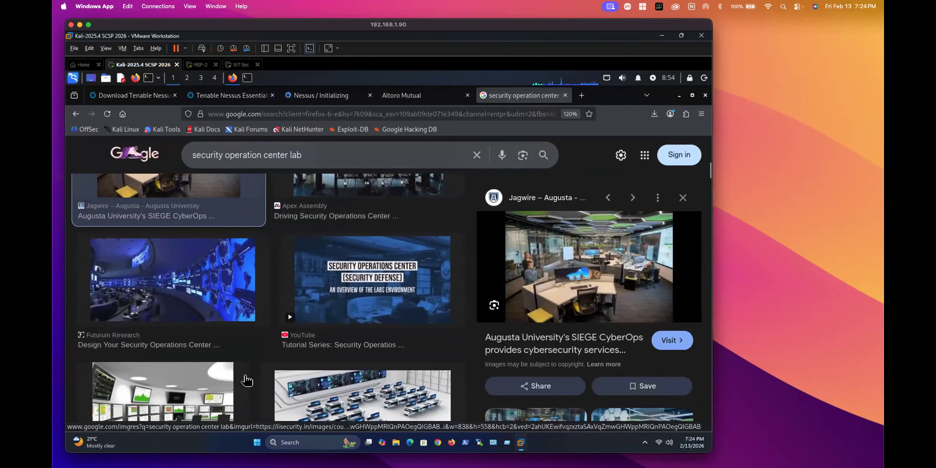
pyautogui.scroll(-5, 186, 282)
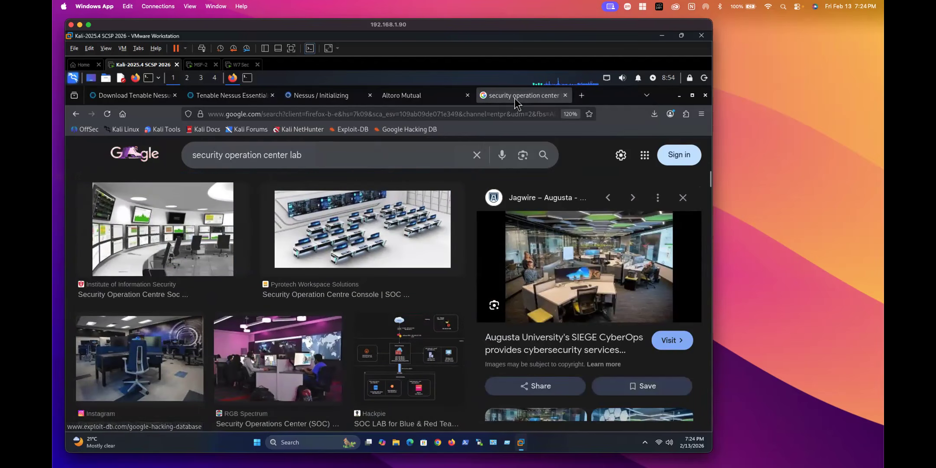
pyautogui.click(566, 96)
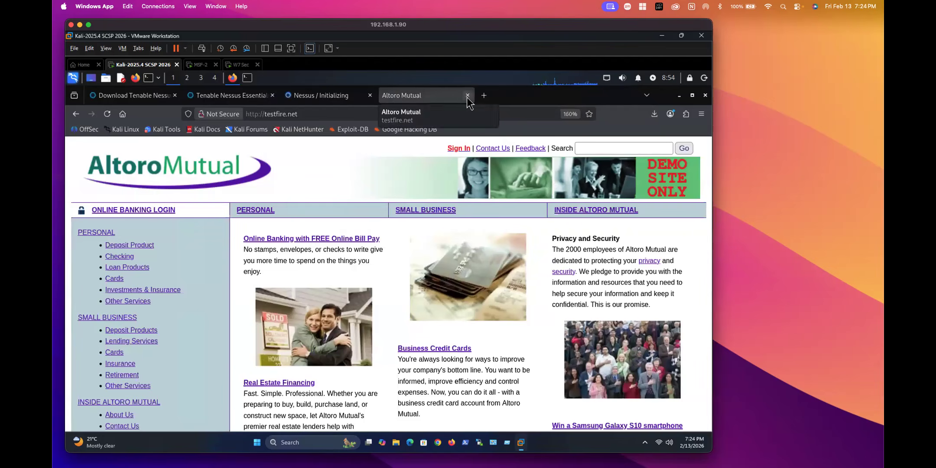
pyautogui.click(334, 98)
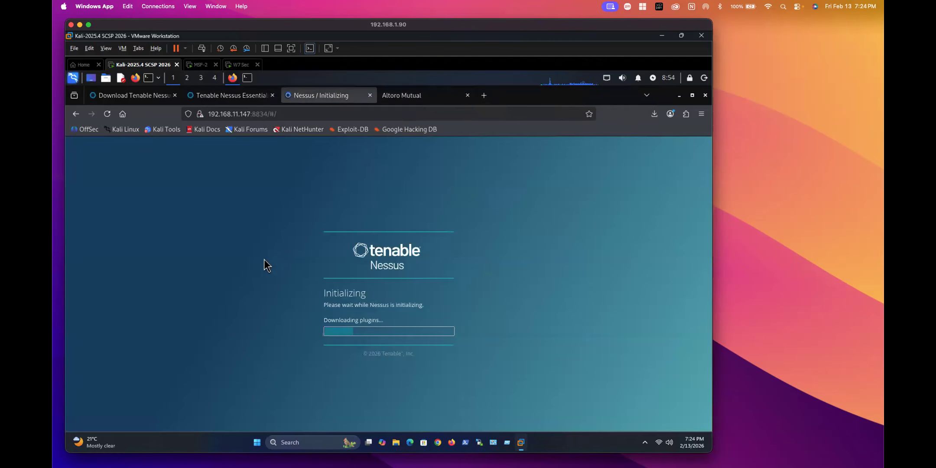
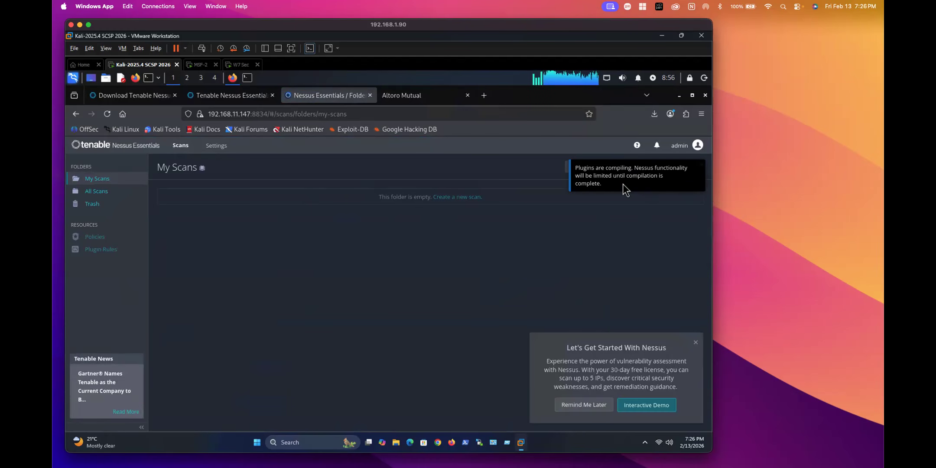
# Step: Dismiss the getting-started popup, the upgrade banner and the plugins-compiling notice
pyautogui.click(576, 408)
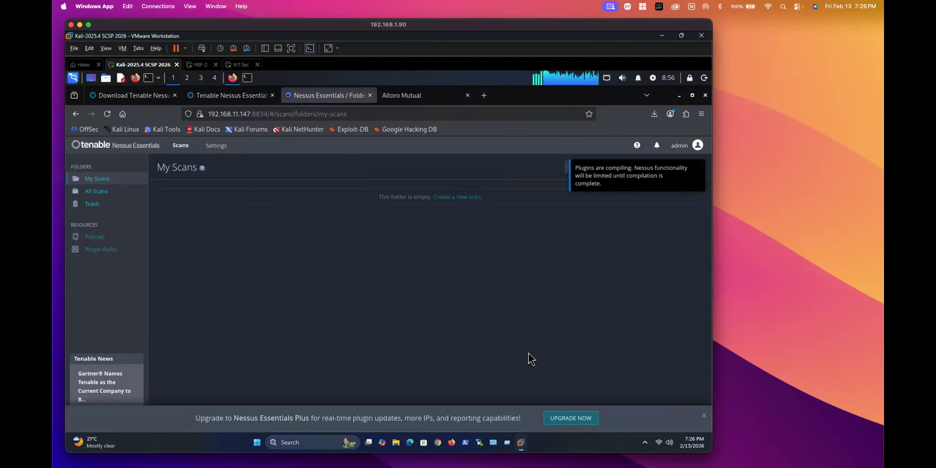
pyautogui.click(705, 417)
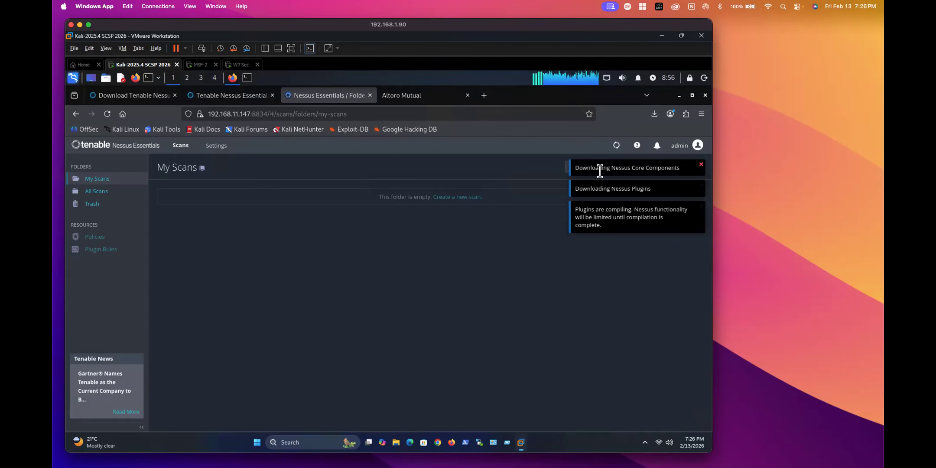
pyautogui.click(702, 165)
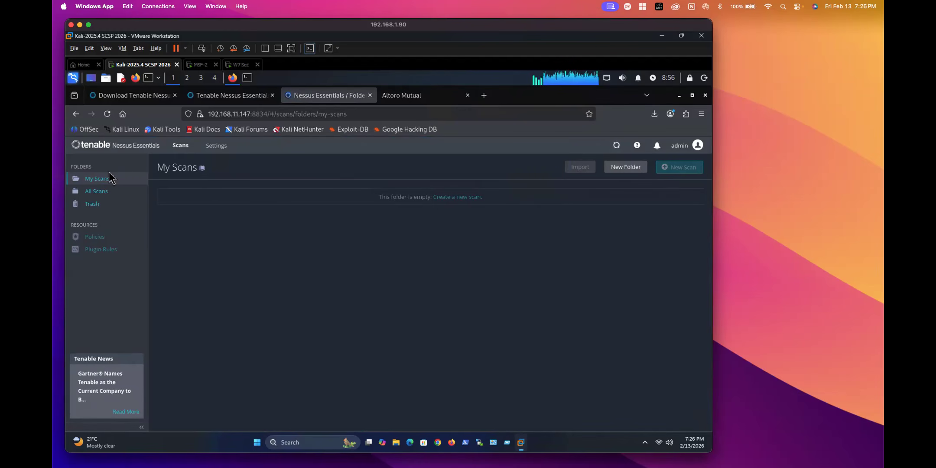
pyautogui.moveTo(314, 26); pyautogui.dragTo(331, 25)
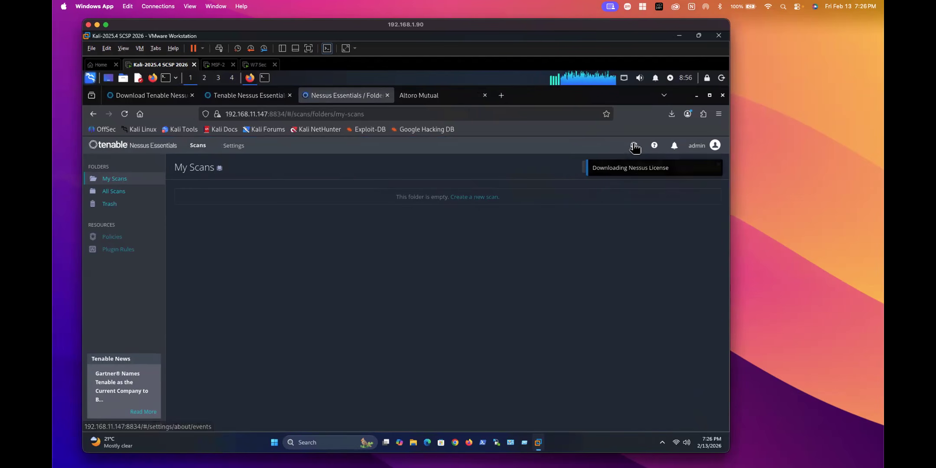
# Step: Check the feed download events, then go back to My Scans and open Settings
pyautogui.moveTo(634, 147)
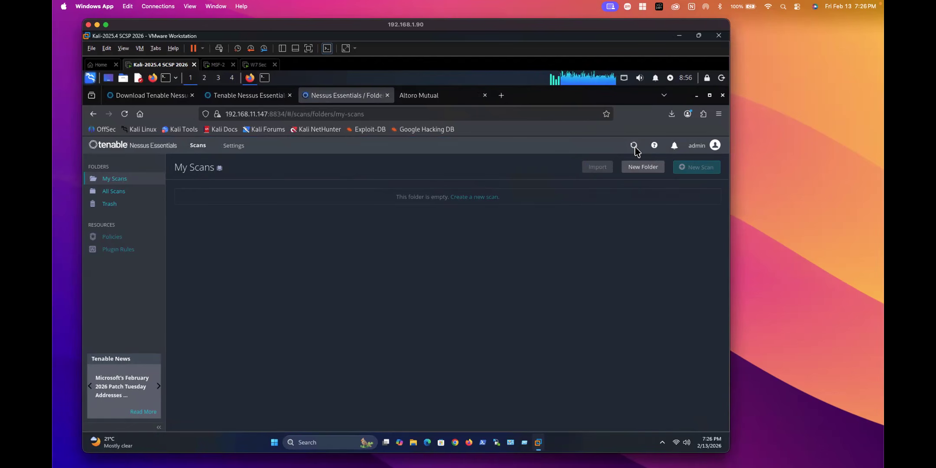
pyautogui.hotkey('ctrl', 'shift', 'a')
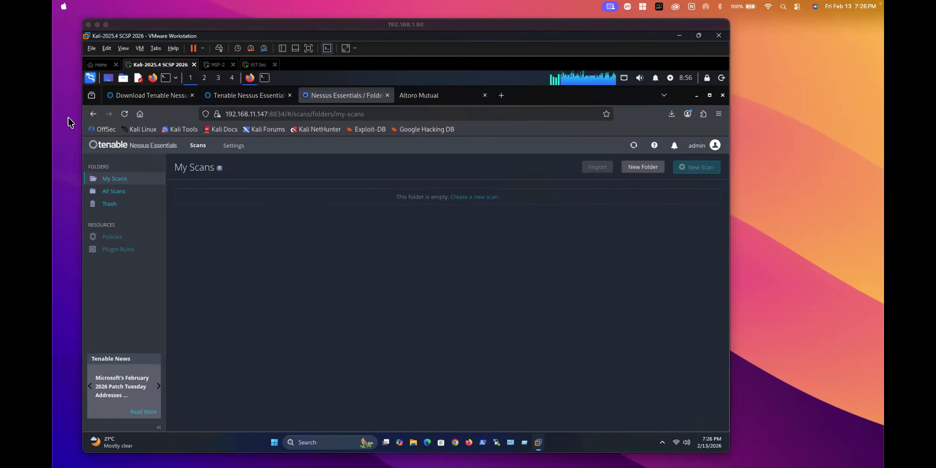
pyautogui.click(634, 146)
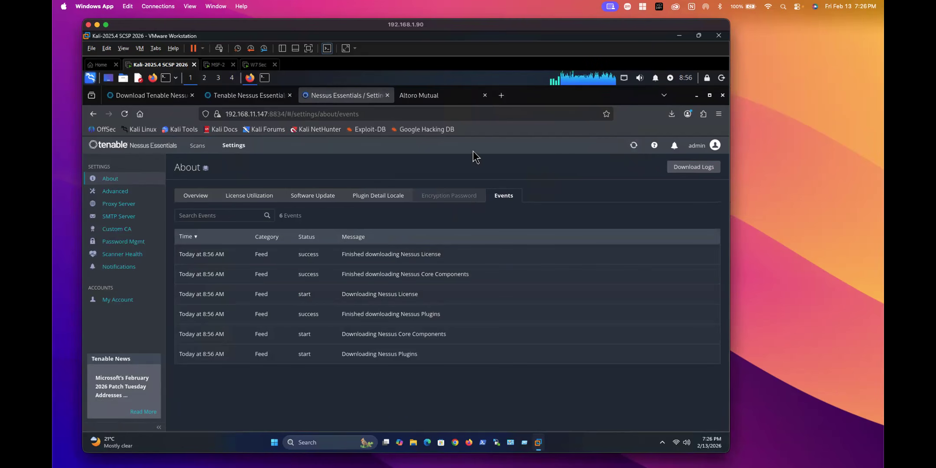
pyautogui.click(125, 151)
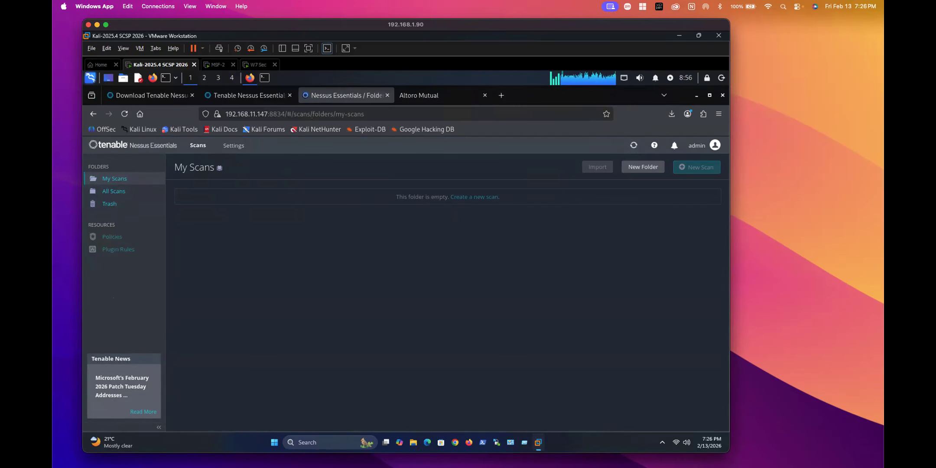
pyautogui.click(232, 147)
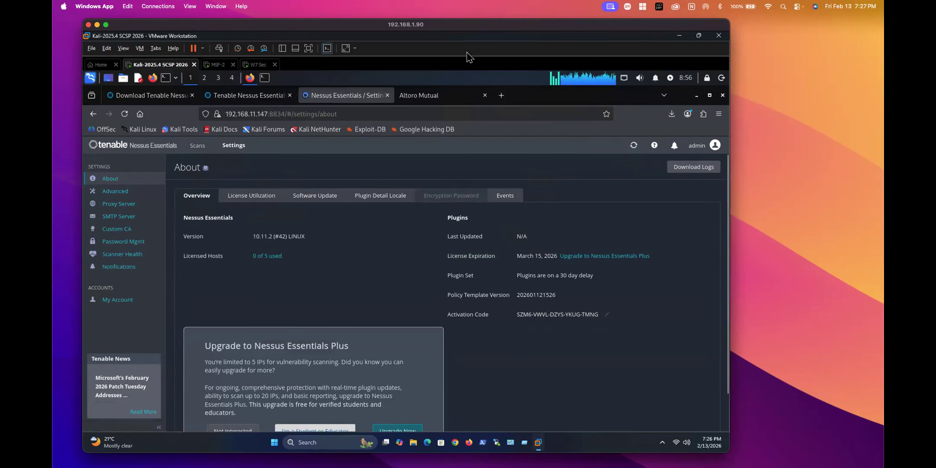
# Step: Put the Kali VM in full screen and highlight the offer's 5-IP scanning limit
pyautogui.click(309, 48)
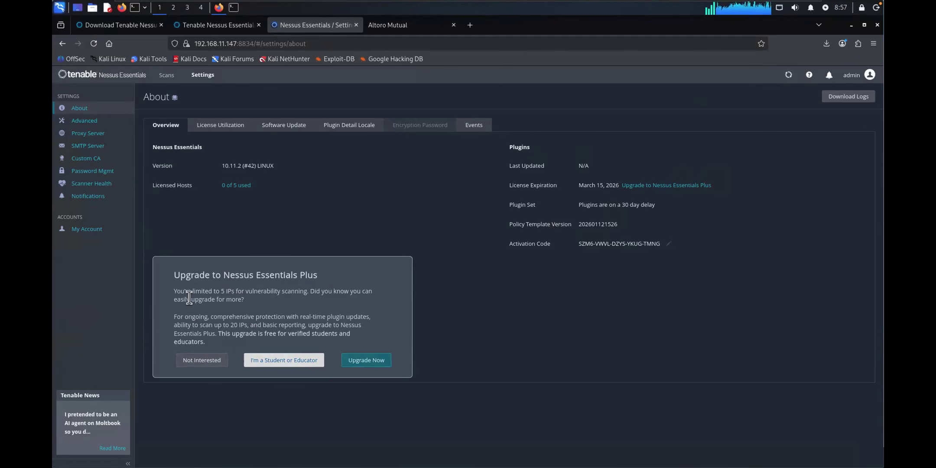
pyautogui.moveTo(191, 294); pyautogui.dragTo(266, 293)
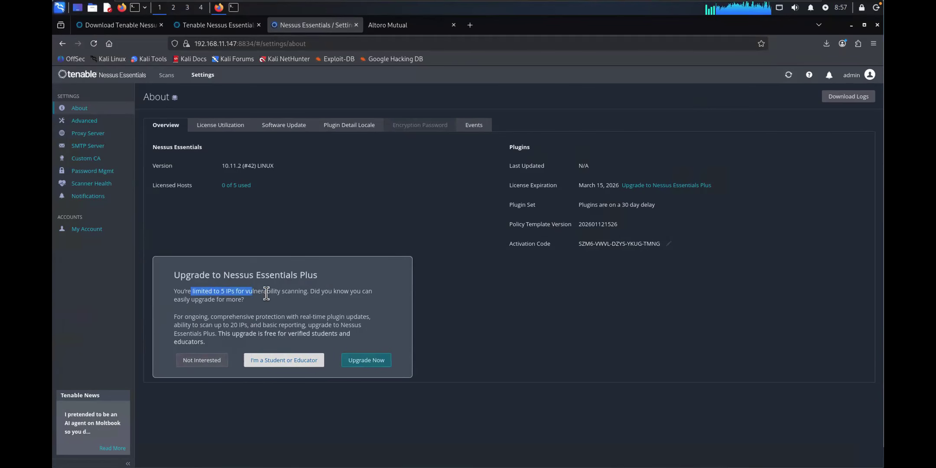
pyautogui.click(243, 315)
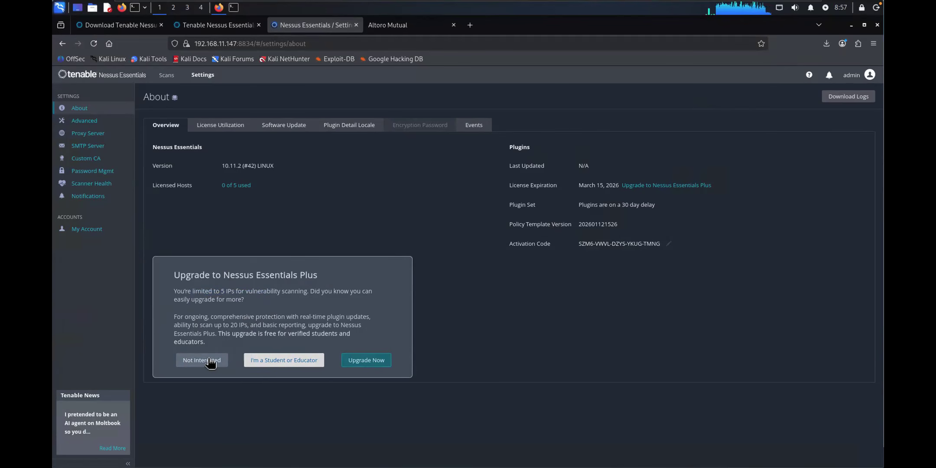
# Step: Highlight the free 20-IP upgrade for verified students and choose I'm a Student or Educator
pyautogui.moveTo(231, 326); pyautogui.dragTo(345, 336)
pyautogui.click(314, 330)
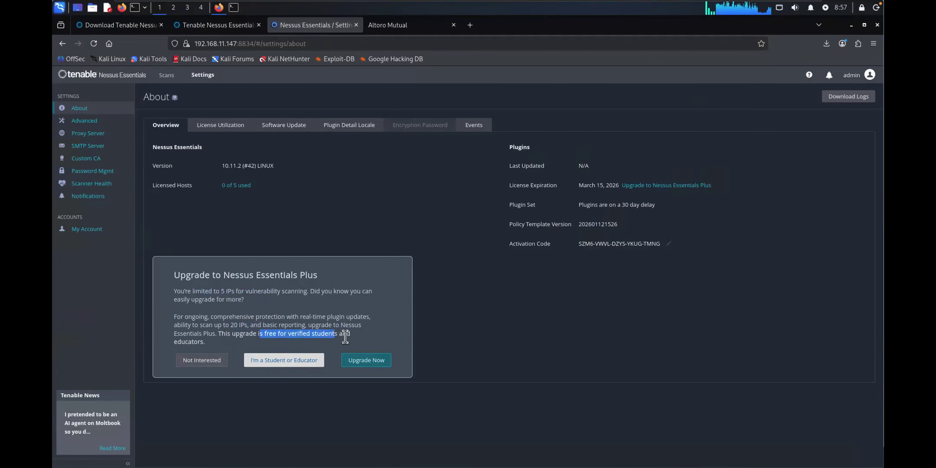
pyautogui.click(221, 334)
pyautogui.moveTo(221, 333); pyautogui.dragTo(337, 335)
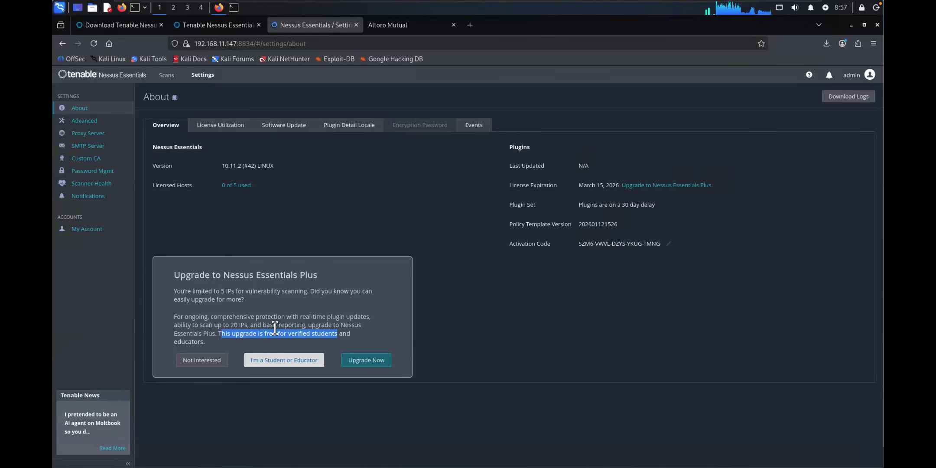
pyautogui.click(225, 329)
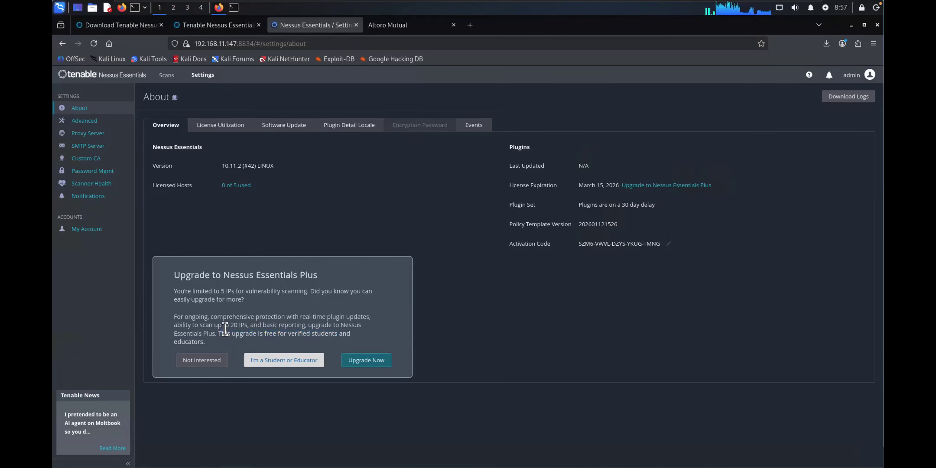
pyautogui.click(276, 364)
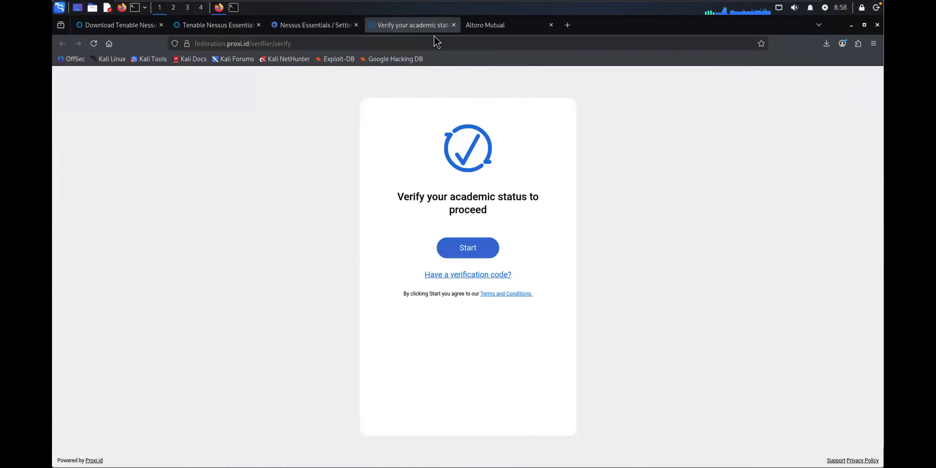
# Step: Close the Verify your academic status tab to get back to the Nessus About page
pyautogui.click(453, 26)
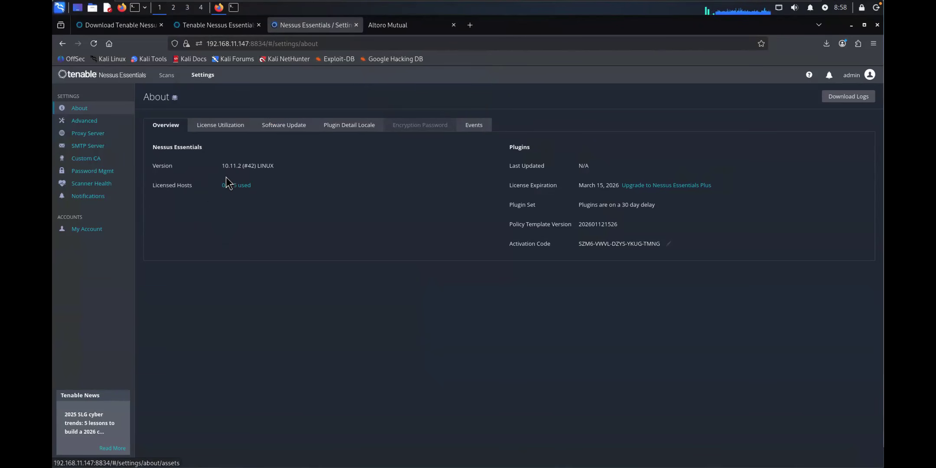
# Step: Check License Utilization and save Daily automatic software updates
pyautogui.click(221, 125)
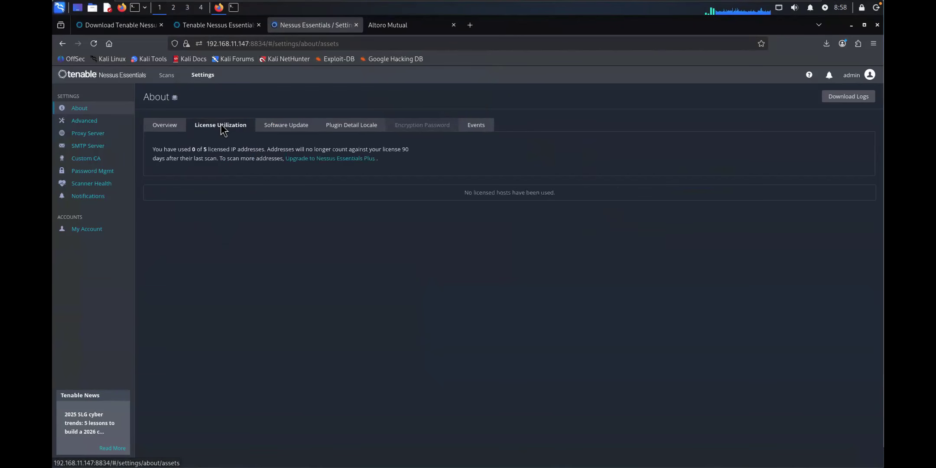
pyautogui.click(287, 127)
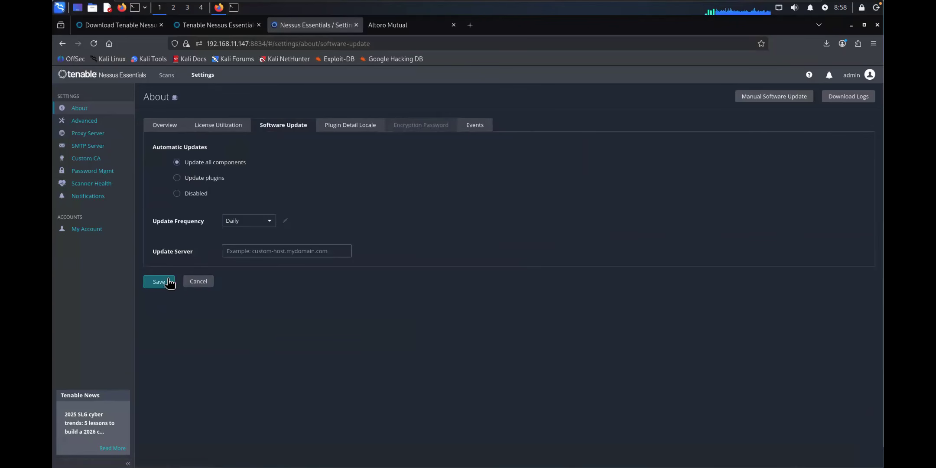
pyautogui.click(236, 224)
pyautogui.click(157, 281)
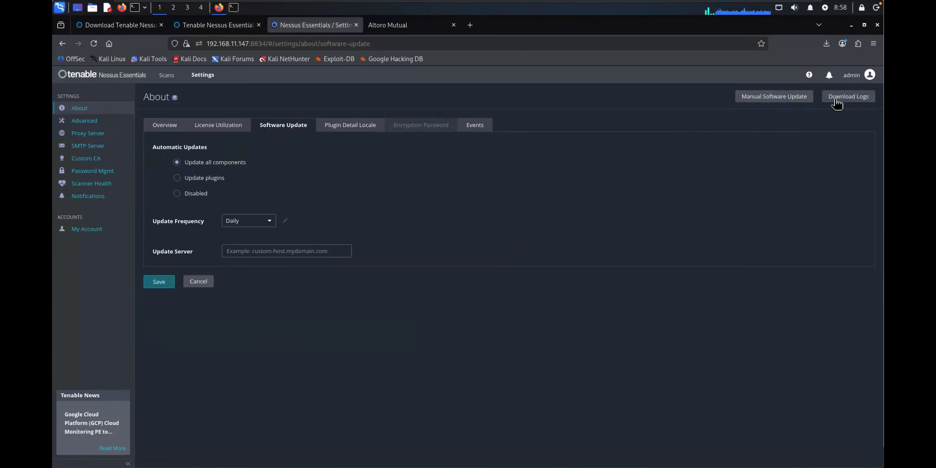
# Step: Run a manual update of all components, then go to Advanced settings
pyautogui.click(771, 99)
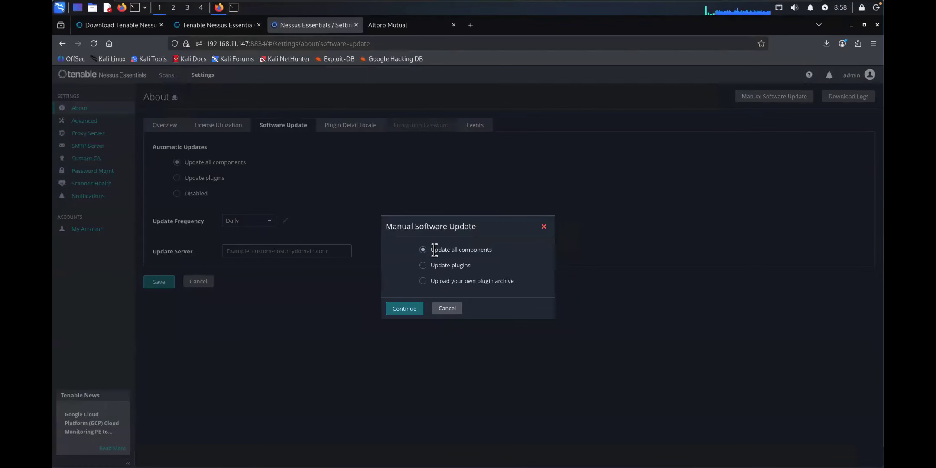
pyautogui.click(406, 310)
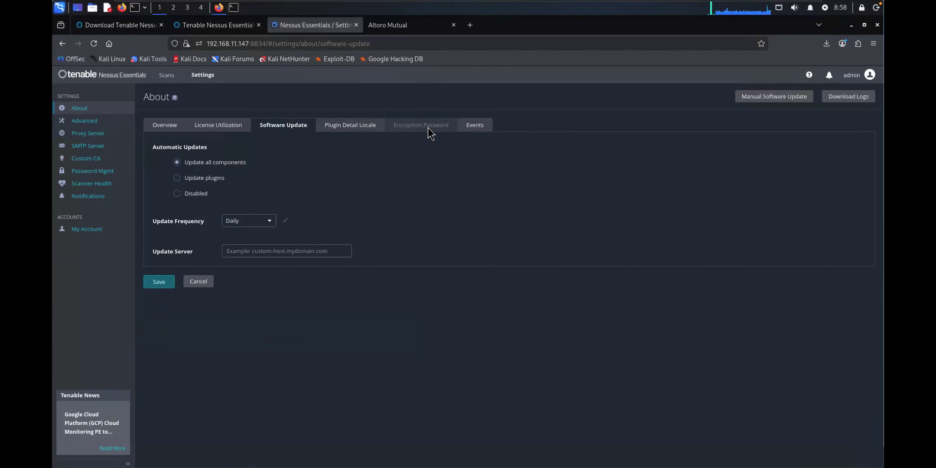
pyautogui.click(345, 128)
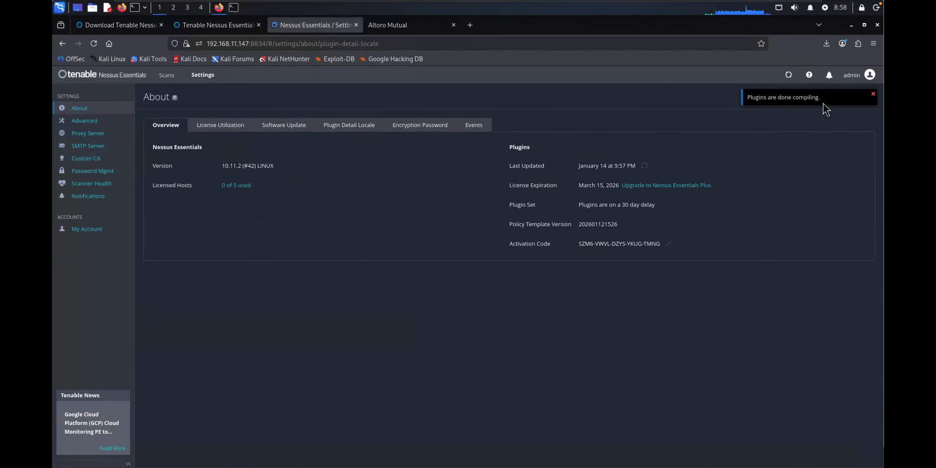
pyautogui.click(84, 121)
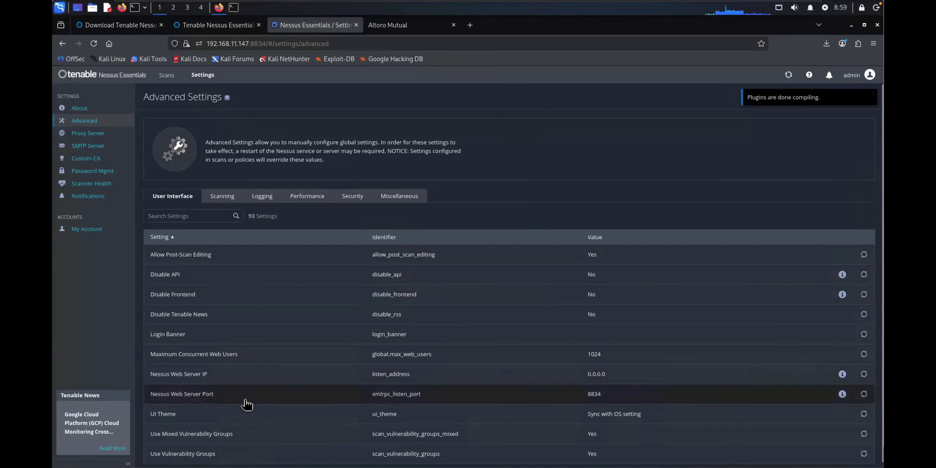
# Step: Browse Proxy Server, SMTP Server, Password Mgmt, My Account and API Keys settings, then return to Scans
pyautogui.click(97, 136)
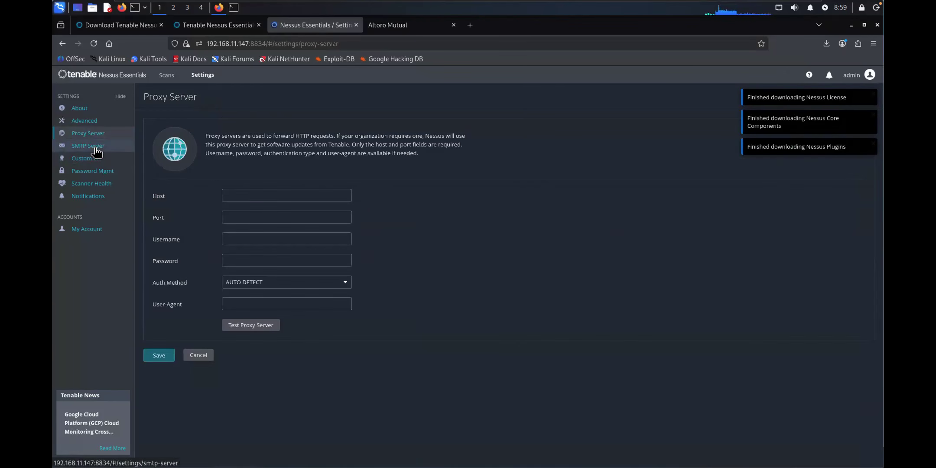
pyautogui.click(94, 150)
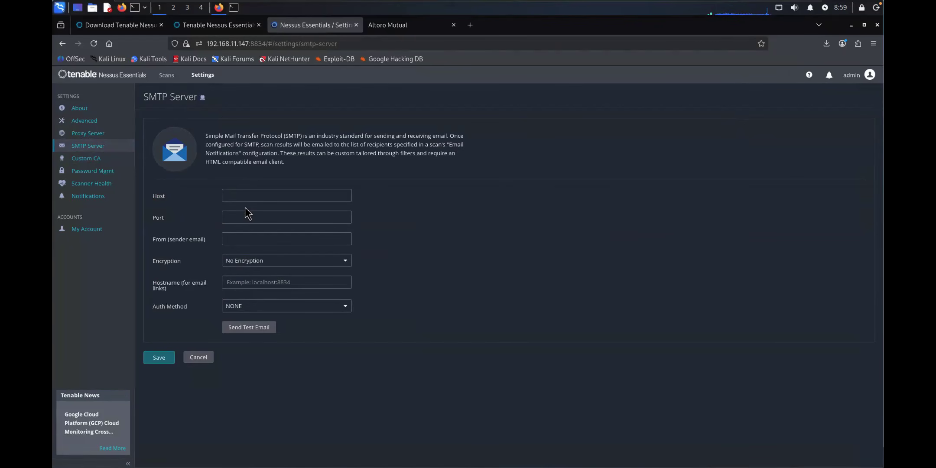
pyautogui.click(81, 172)
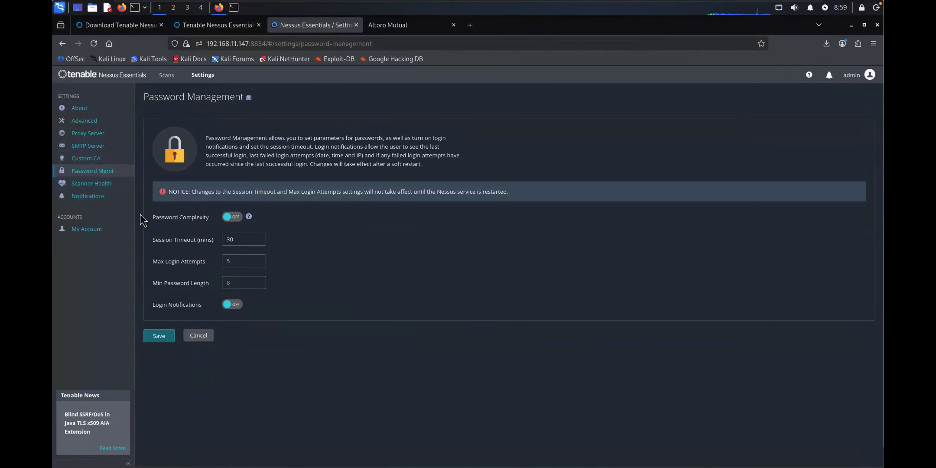
pyautogui.click(85, 227)
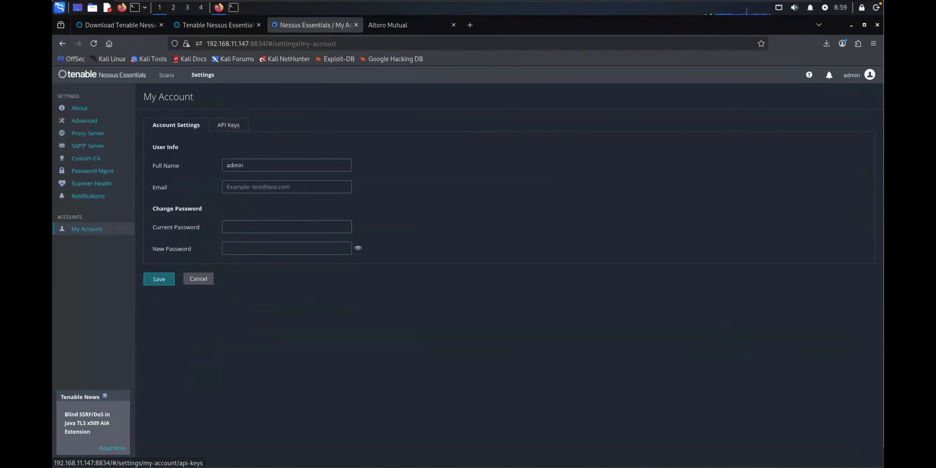
pyautogui.click(227, 127)
pyautogui.click(175, 125)
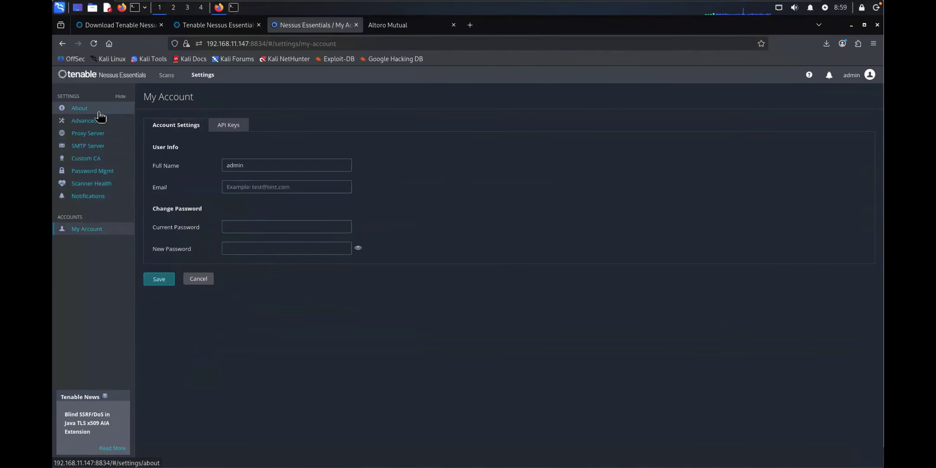
pyautogui.click(78, 111)
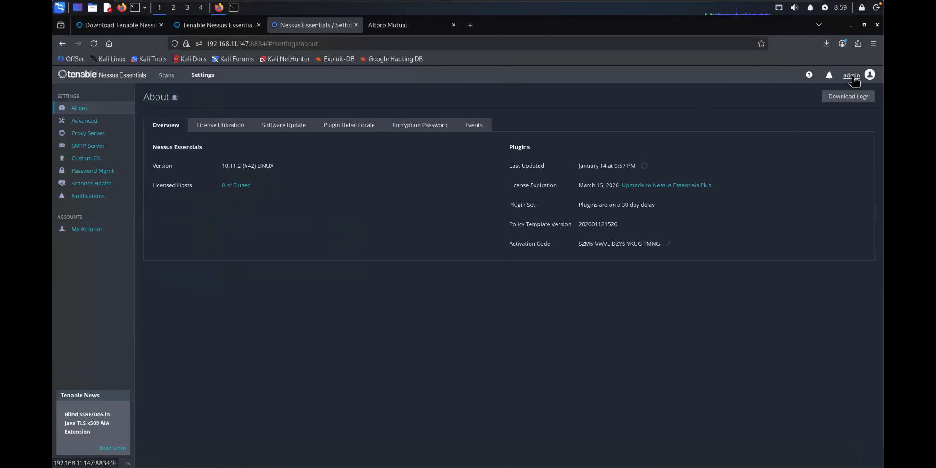
pyautogui.click(132, 73)
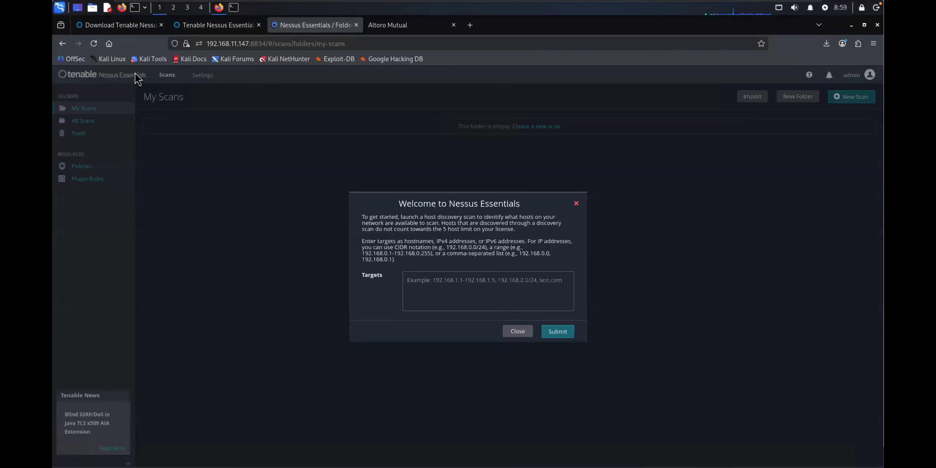
# Step: Close the Welcome to Nessus Essentials host discovery dialog
pyautogui.click(518, 332)
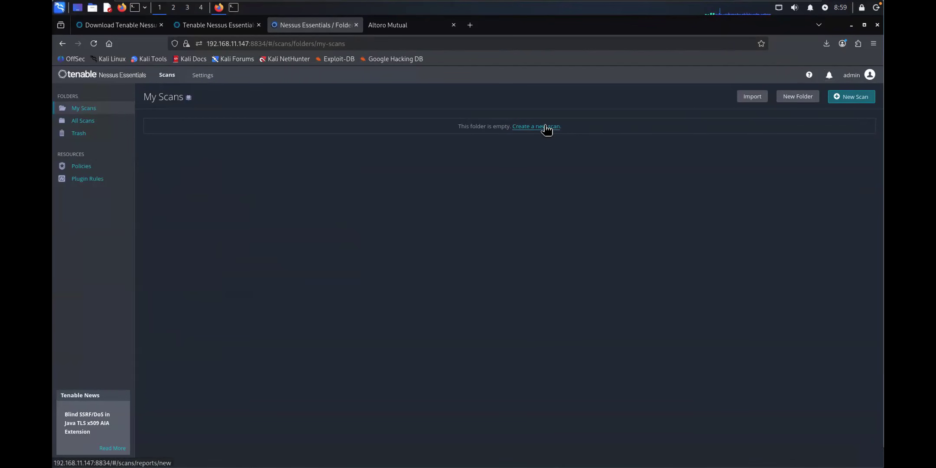
pyautogui.moveTo(219, 30)
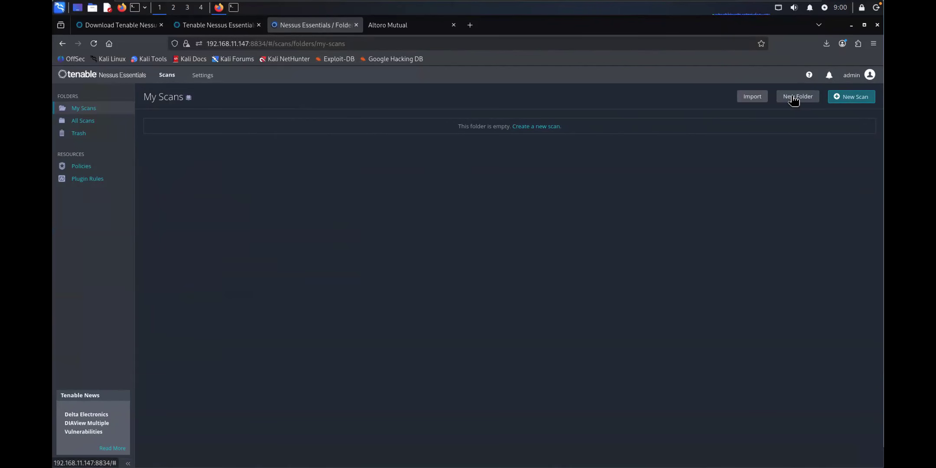
# Step: Create scan folders 'windows host', 'Linux Local' and 'Web Server', then open Linux Local
pyautogui.click(794, 100)
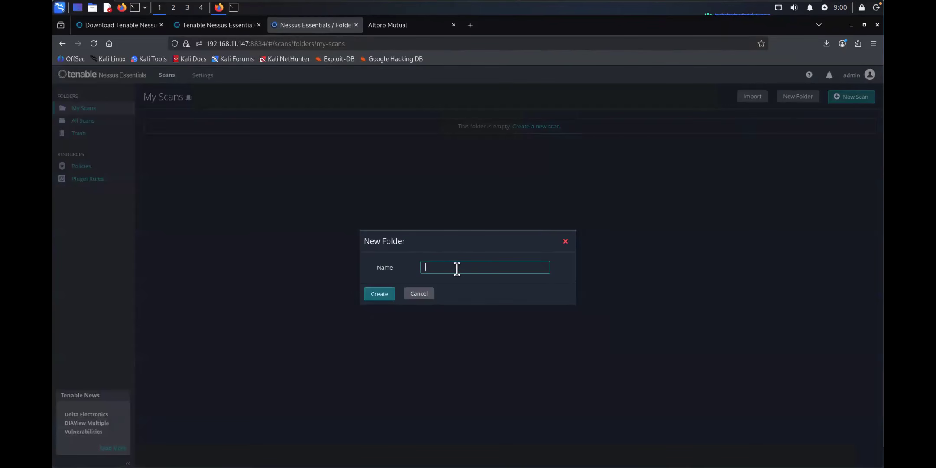
pyautogui.write('wi')
pyautogui.write('ndows host')
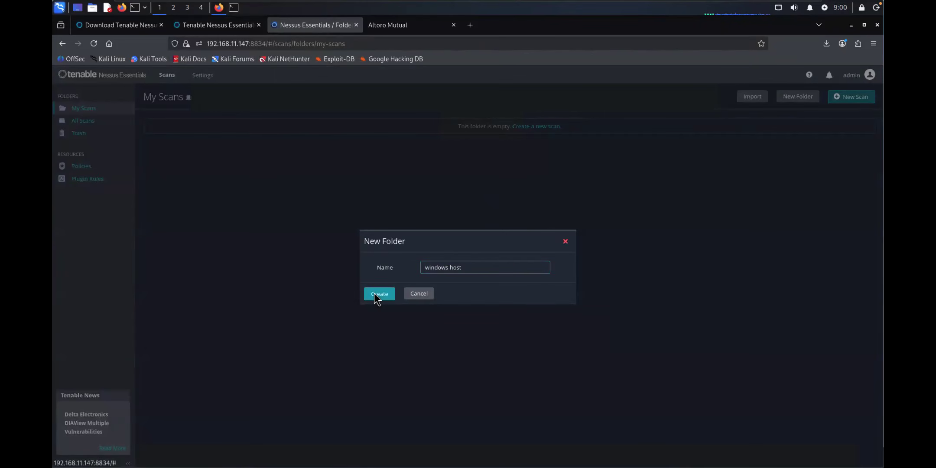
pyautogui.click(376, 294)
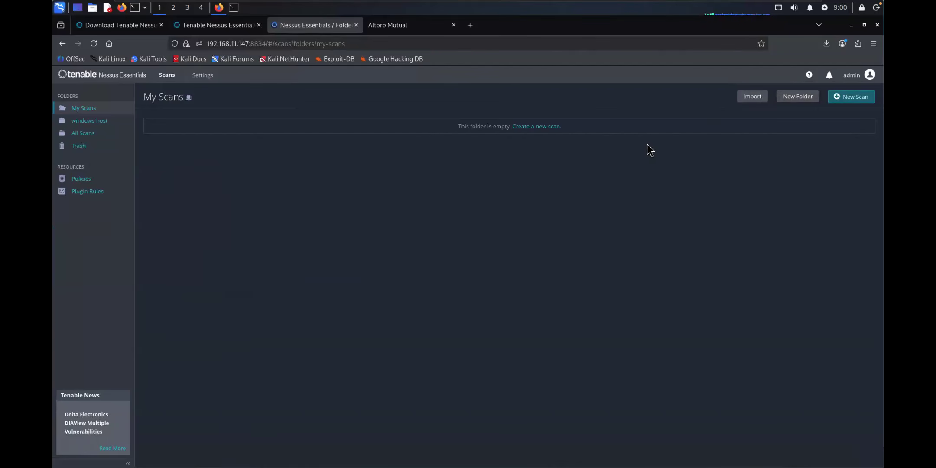
pyautogui.click(787, 97)
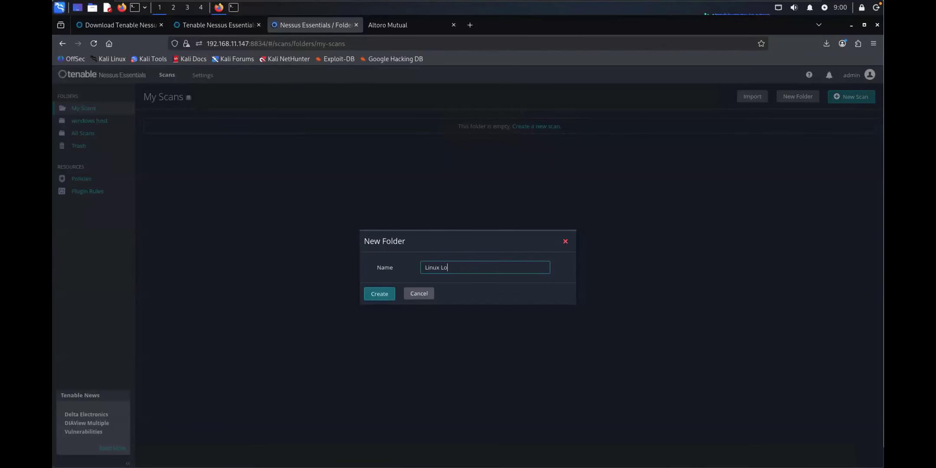
pyautogui.click(387, 295)
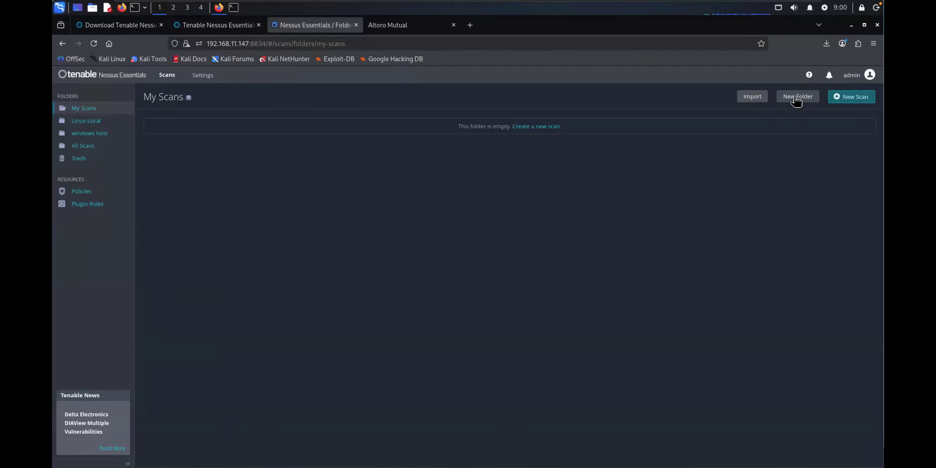
pyautogui.click(794, 97)
pyautogui.write('Web Server')
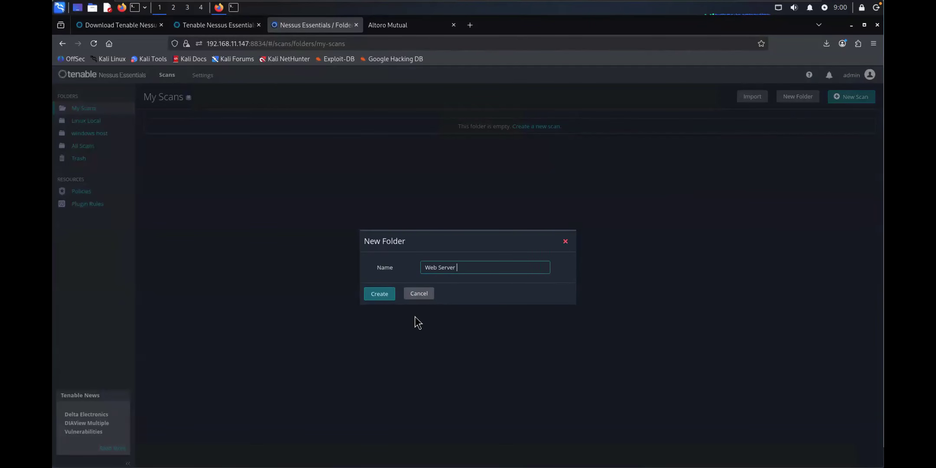
pyautogui.click(380, 294)
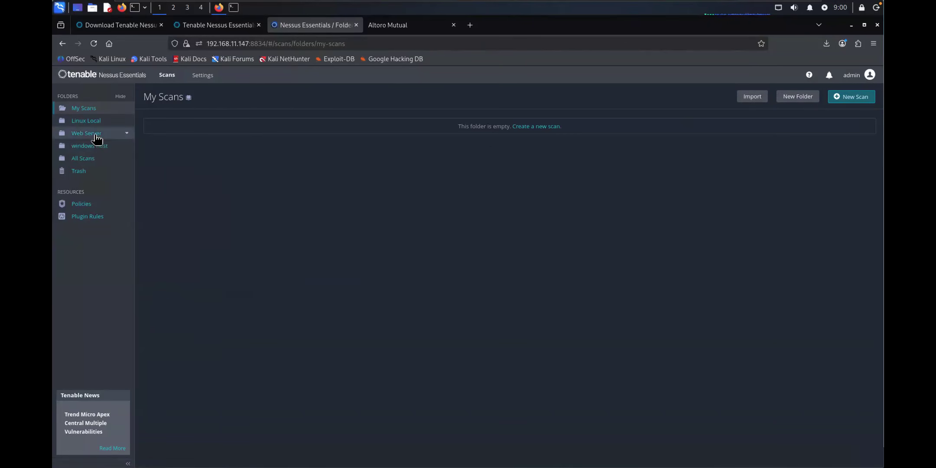
pyautogui.click(87, 124)
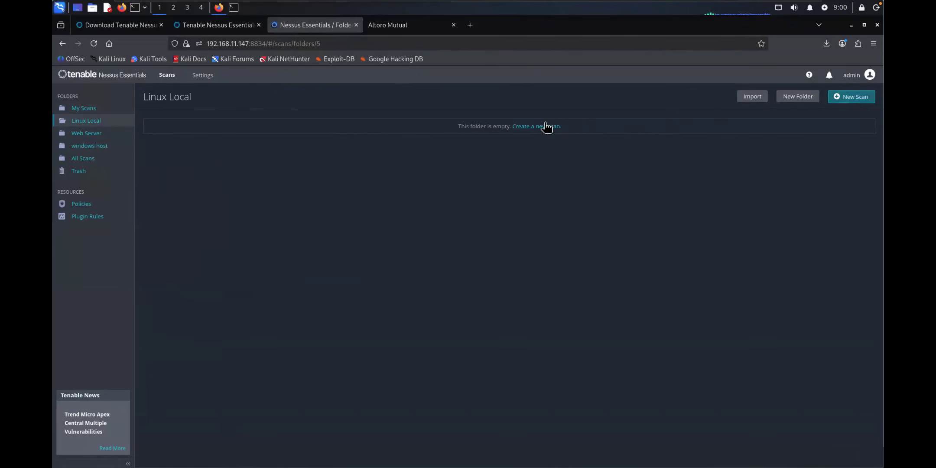
# Step: Start a new scan from the Linux Local folder to bring up Scan Templates
pyautogui.click(839, 100)
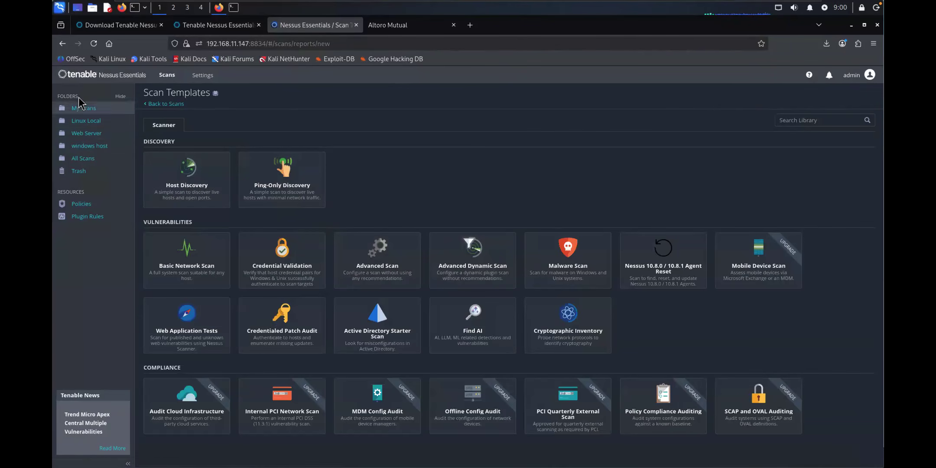
pyautogui.click(86, 121)
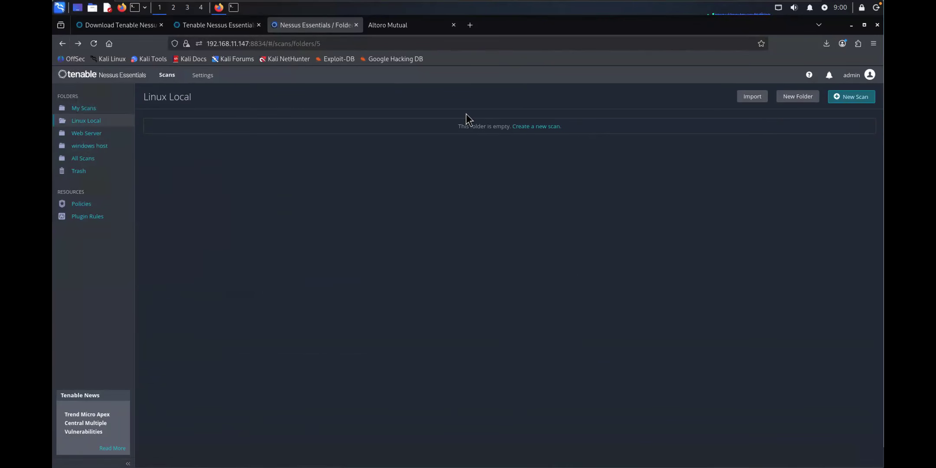
pyautogui.click(536, 126)
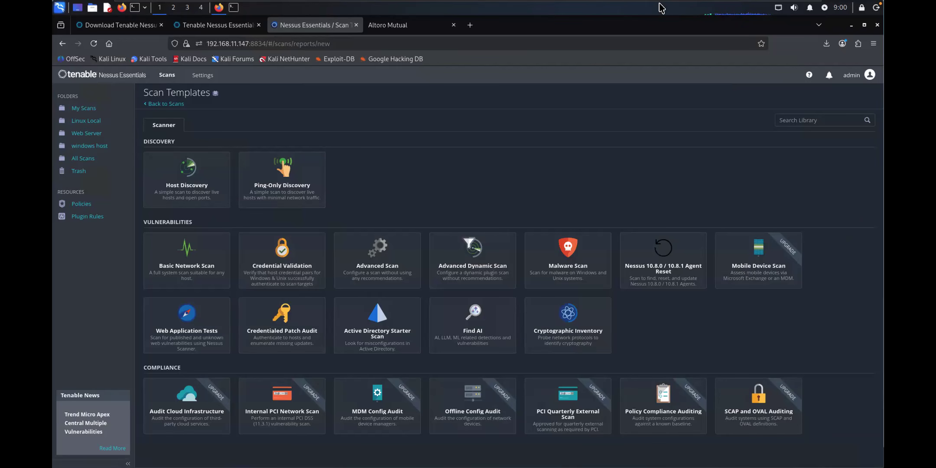
pyautogui.moveTo(194, 152)
pyautogui.mouseDown()
pyautogui.moveTo(221, 187)
pyautogui.moveTo(193, 153)
pyautogui.moveTo(224, 148)
pyautogui.mouseUp()
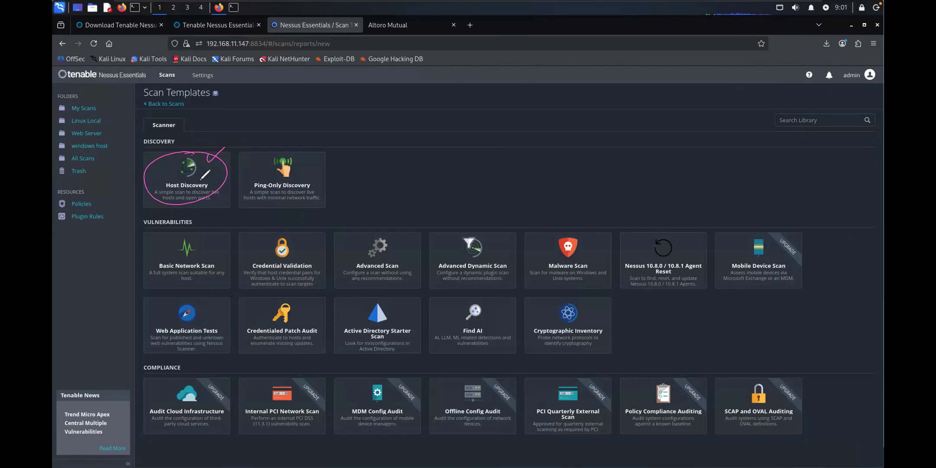
pyautogui.moveTo(308, 178)
pyautogui.mouseDown()
pyautogui.moveTo(330, 176)
pyautogui.moveTo(314, 174)
pyautogui.moveTo(331, 164)
pyautogui.moveTo(324, 151)
pyautogui.mouseUp()
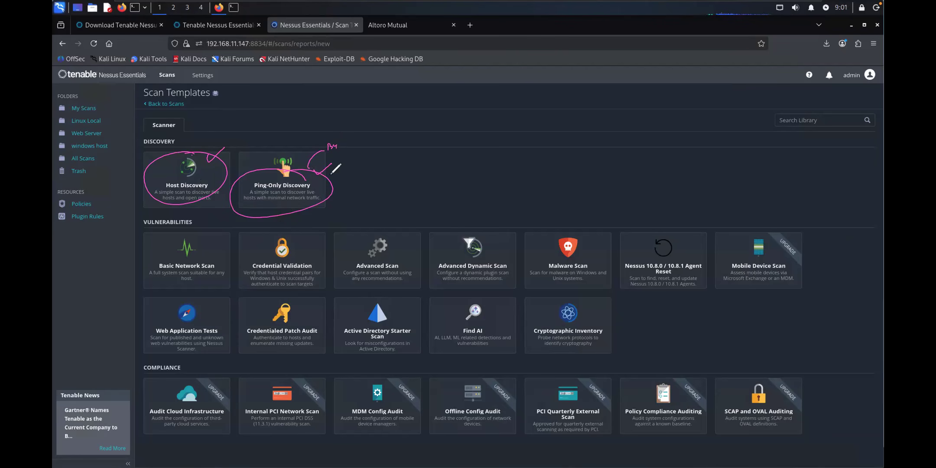
pyautogui.moveTo(330, 178); pyautogui.dragTo(344, 170)
pyautogui.moveTo(202, 237)
pyautogui.mouseDown()
pyautogui.moveTo(160, 260)
pyautogui.moveTo(195, 282)
pyautogui.moveTo(219, 253)
pyautogui.moveTo(204, 237)
pyautogui.mouseUp()
pyautogui.moveTo(284, 237)
pyautogui.mouseDown()
pyautogui.moveTo(253, 258)
pyautogui.moveTo(311, 273)
pyautogui.moveTo(306, 244)
pyautogui.moveTo(286, 236)
pyautogui.mouseUp()
pyautogui.moveTo(397, 244)
pyautogui.mouseDown()
pyautogui.moveTo(360, 260)
pyautogui.moveTo(405, 268)
pyautogui.moveTo(390, 241)
pyautogui.mouseUp()
pyautogui.moveTo(480, 231)
pyautogui.mouseDown()
pyautogui.moveTo(491, 275)
pyautogui.moveTo(486, 243)
pyautogui.mouseUp()
pyautogui.moveTo(579, 240)
pyautogui.mouseDown()
pyautogui.moveTo(542, 253)
pyautogui.moveTo(602, 264)
pyautogui.moveTo(583, 239)
pyautogui.mouseUp()
pyautogui.moveTo(672, 240)
pyautogui.mouseDown()
pyautogui.moveTo(635, 253)
pyautogui.moveTo(676, 284)
pyautogui.moveTo(697, 253)
pyautogui.moveTo(665, 242)
pyautogui.mouseUp()
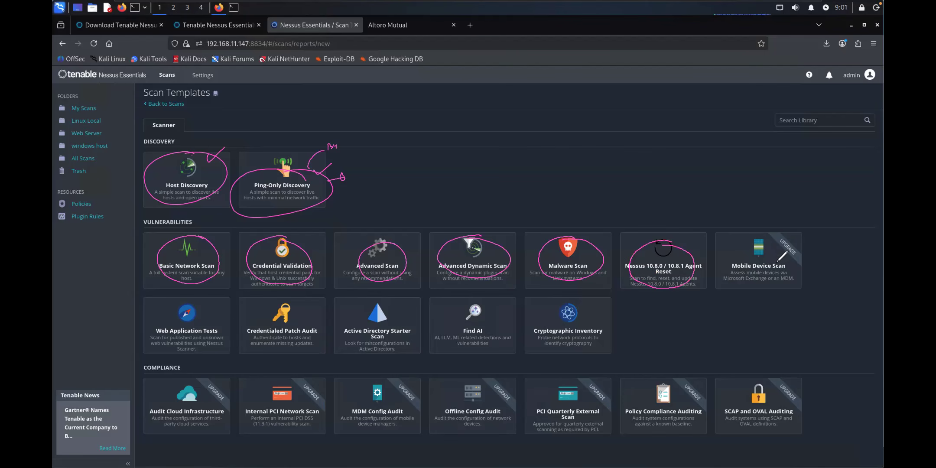
pyautogui.moveTo(761, 236); pyautogui.dragTo(742, 269)
pyautogui.moveTo(776, 238)
pyautogui.mouseDown()
pyautogui.moveTo(804, 238)
pyautogui.moveTo(776, 237)
pyautogui.mouseUp()
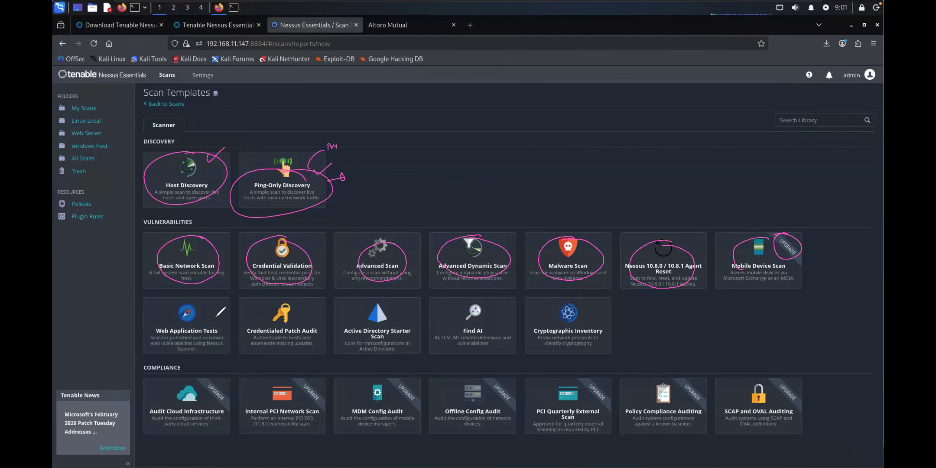
pyautogui.moveTo(210, 317)
pyautogui.mouseDown()
pyautogui.moveTo(159, 324)
pyautogui.moveTo(210, 333)
pyautogui.moveTo(203, 307)
pyautogui.mouseUp()
pyautogui.moveTo(298, 302)
pyautogui.mouseDown()
pyautogui.moveTo(259, 325)
pyautogui.moveTo(315, 324)
pyautogui.moveTo(299, 303)
pyautogui.mouseUp()
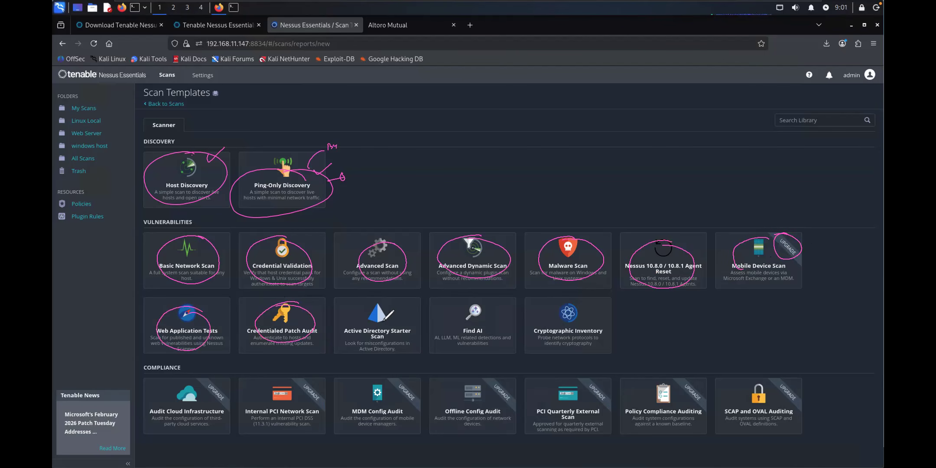
pyautogui.moveTo(390, 306)
pyautogui.mouseDown()
pyautogui.moveTo(350, 329)
pyautogui.moveTo(407, 334)
pyautogui.moveTo(388, 305)
pyautogui.mouseUp()
pyautogui.moveTo(477, 302)
pyautogui.mouseDown()
pyautogui.moveTo(451, 343)
pyautogui.moveTo(495, 346)
pyautogui.moveTo(481, 306)
pyautogui.mouseUp()
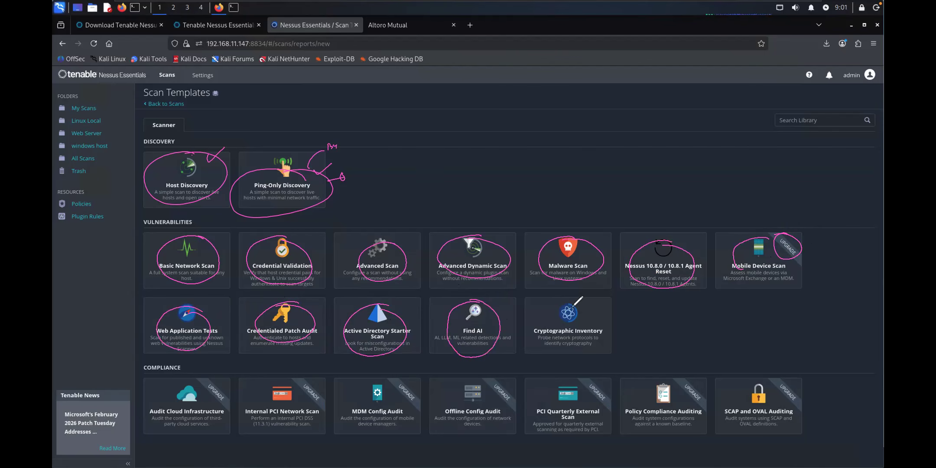
pyautogui.moveTo(559, 303)
pyautogui.mouseDown()
pyautogui.moveTo(601, 321)
pyautogui.moveTo(546, 314)
pyautogui.mouseUp()
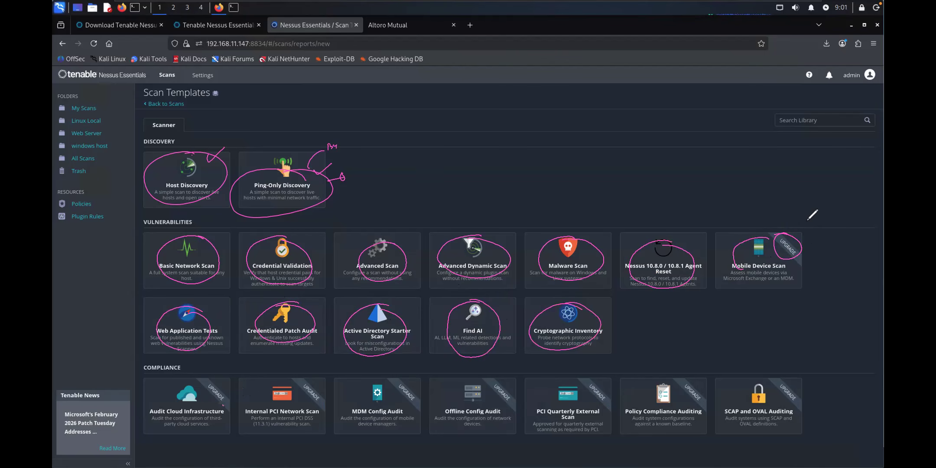
pyautogui.click(815, 332)
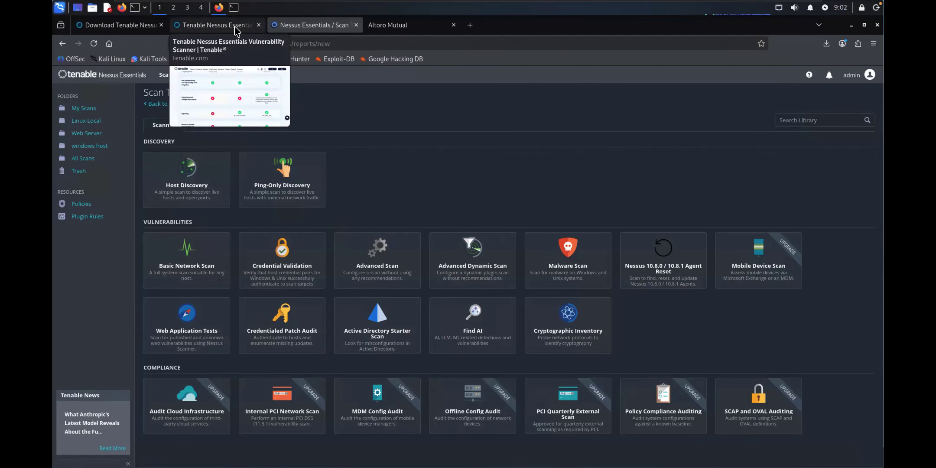
# Step: Start a Host Discovery scan named 192.168.11.150 with a description, kept in Linux Local
pyautogui.click(174, 169)
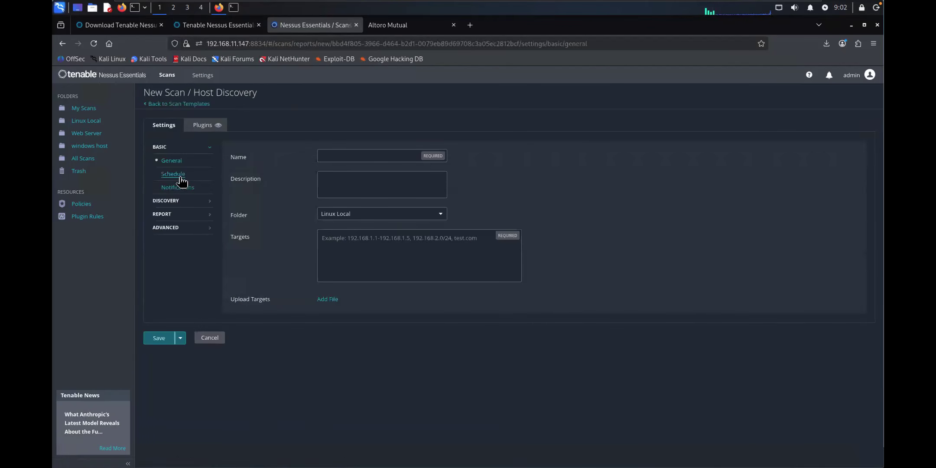
pyautogui.click(203, 125)
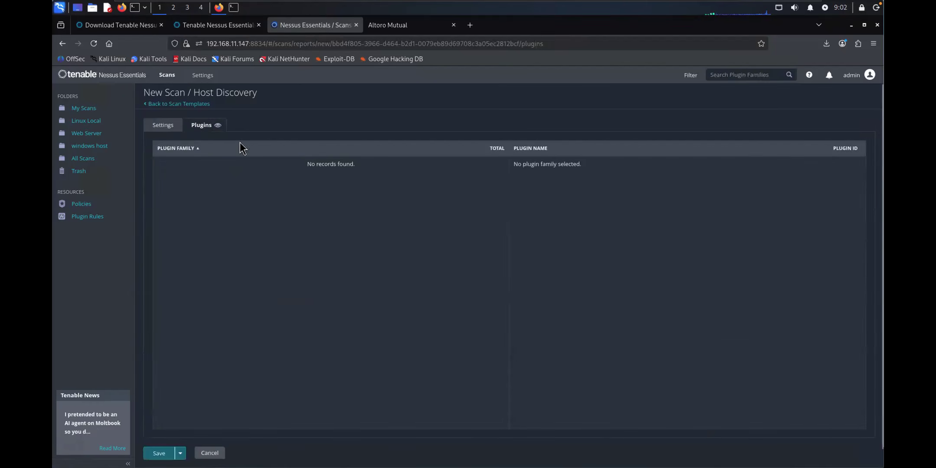
pyautogui.click(163, 127)
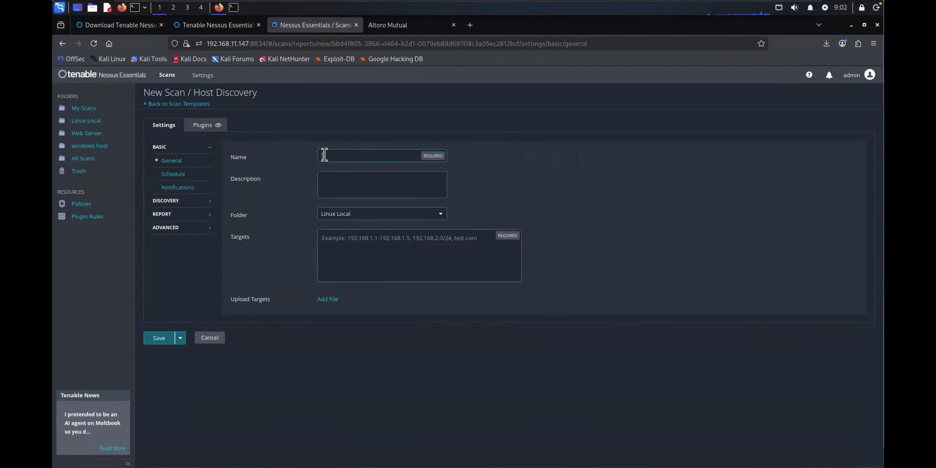
pyautogui.write('192.168.11.150')
pyautogui.click(330, 180)
pyautogui.write('T')
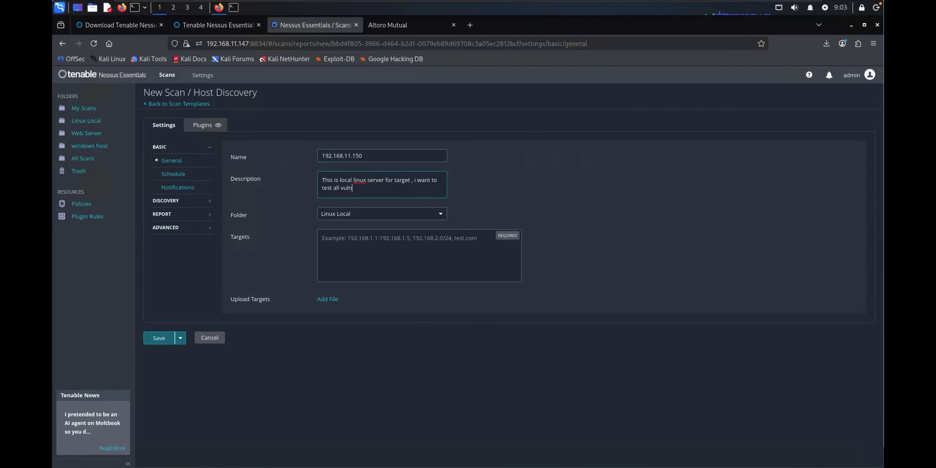
pyautogui.write('nfo in details | MSF')
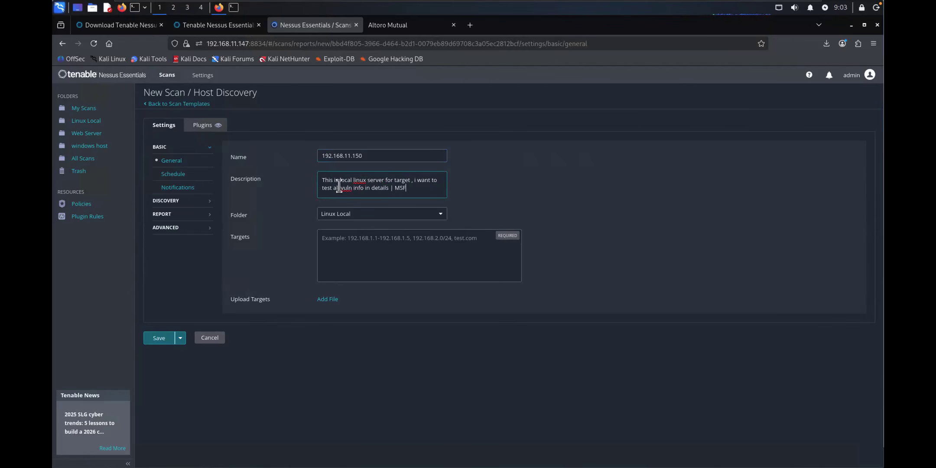
pyautogui.tripleClick(358, 189)
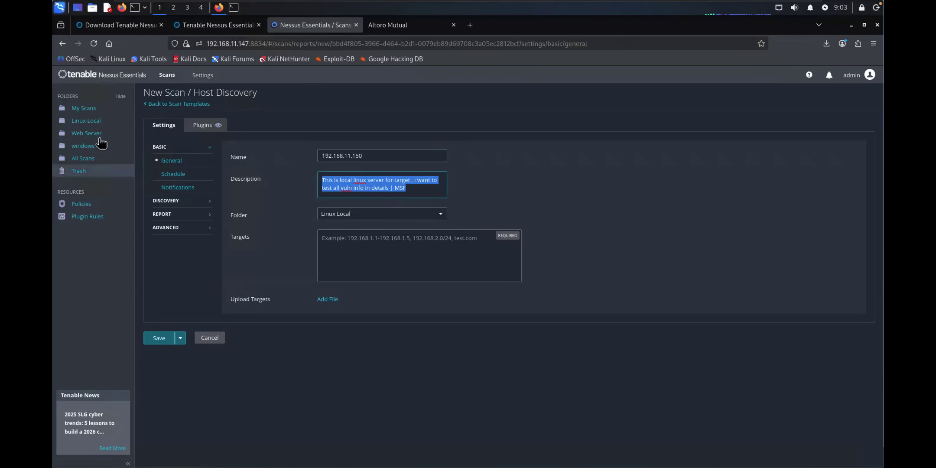
pyautogui.click(344, 214)
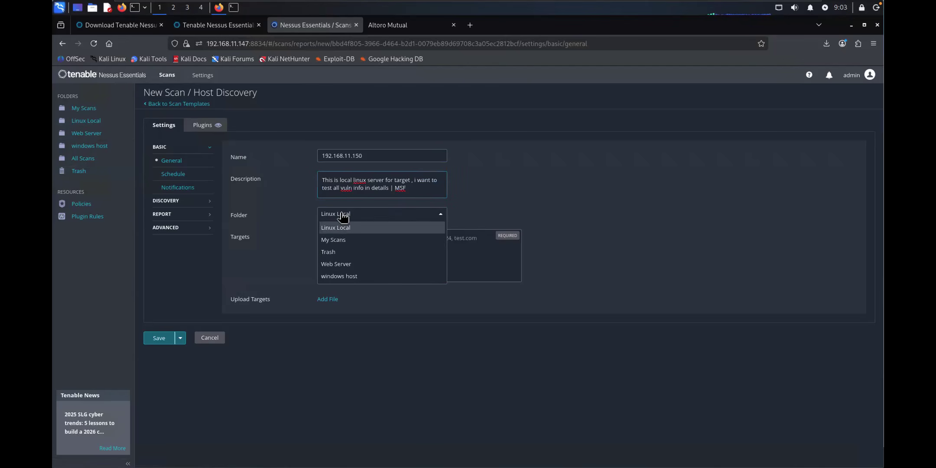
pyautogui.click(330, 229)
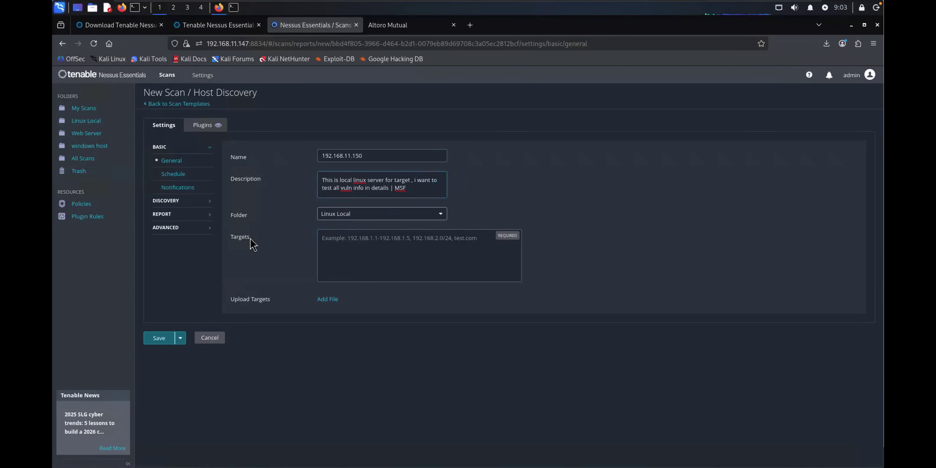
# Step: Paste 192.168.11.150 into Targets and append (Linux) to the scan name
pyautogui.moveTo(370, 156); pyautogui.dragTo(309, 155)
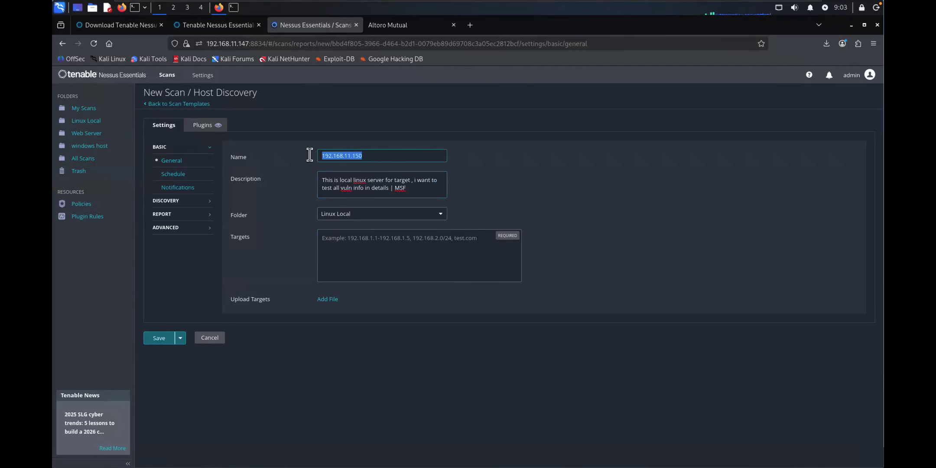
pyautogui.click(372, 153)
pyautogui.moveTo(377, 153); pyautogui.dragTo(304, 153)
pyautogui.hotkey('ctrl', 'c')
pyautogui.click(345, 237)
pyautogui.hotkey('ctrl', 'v')
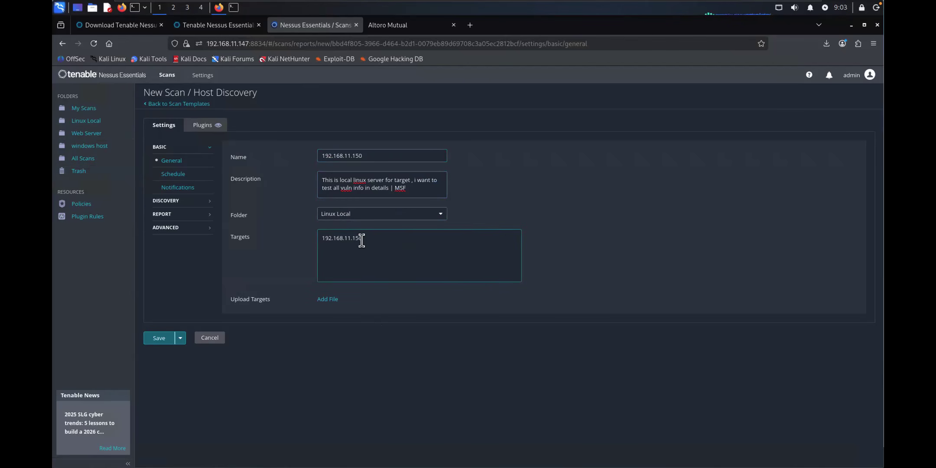
pyautogui.hotkey('ctrl', 'z')
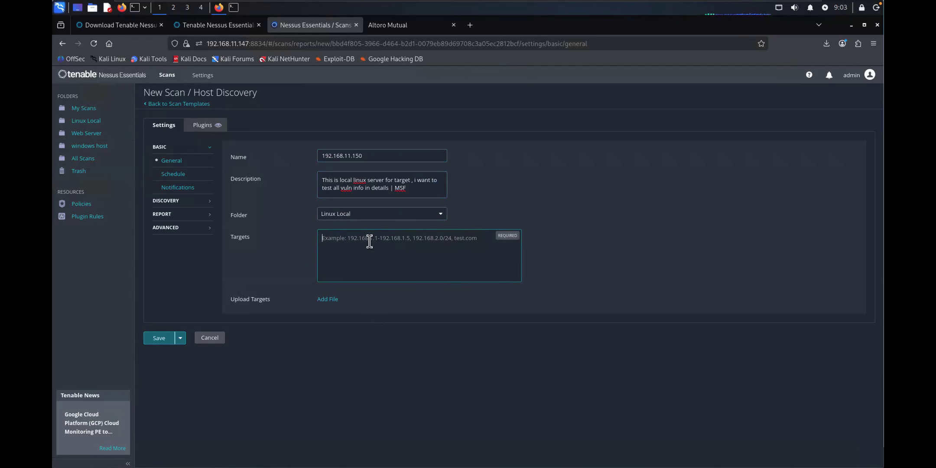
pyautogui.hotkey('ctrl', 'v')
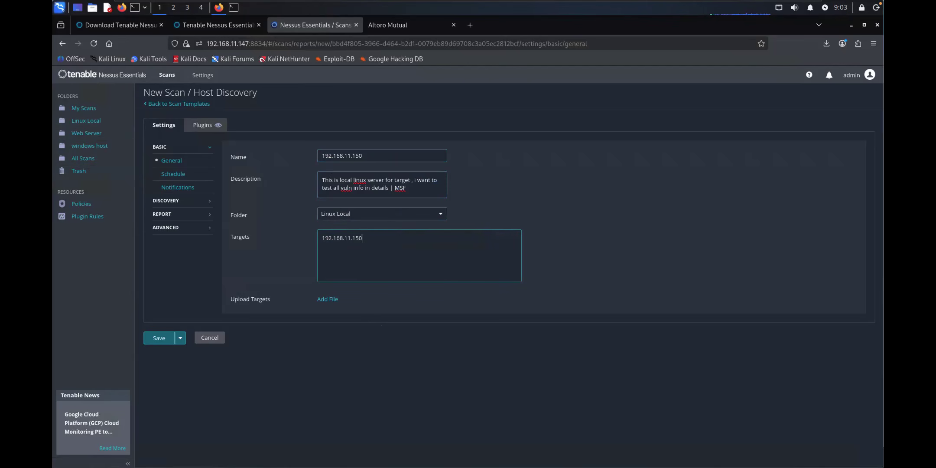
pyautogui.moveTo(363, 156); pyautogui.dragTo(310, 157)
pyautogui.click(371, 155)
pyautogui.write('-')
pyautogui.moveTo(368, 238); pyautogui.dragTo(289, 238)
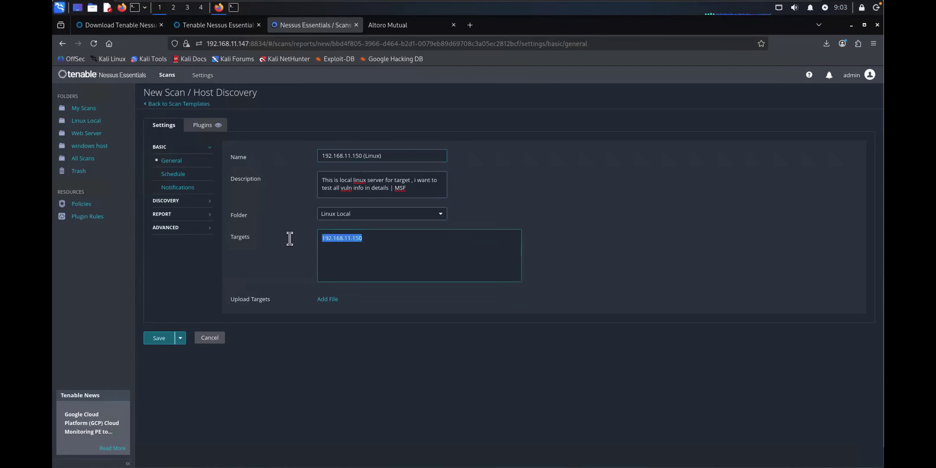
pyautogui.click(175, 176)
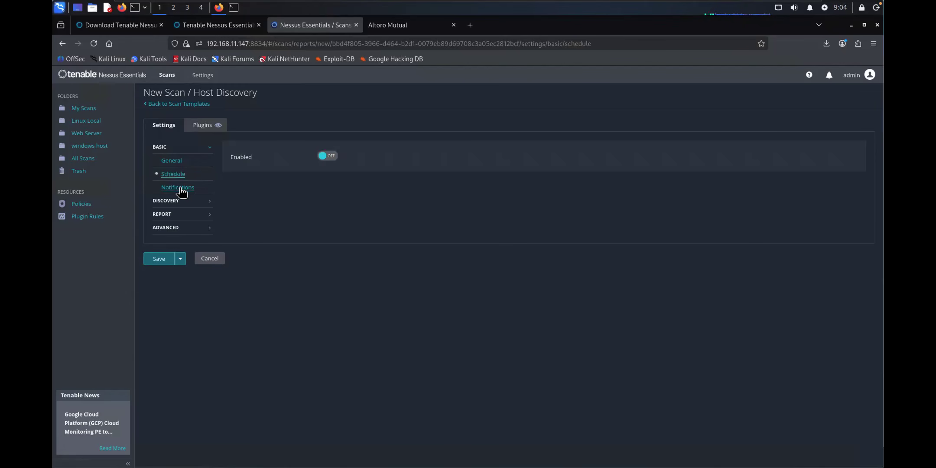
pyautogui.click(181, 188)
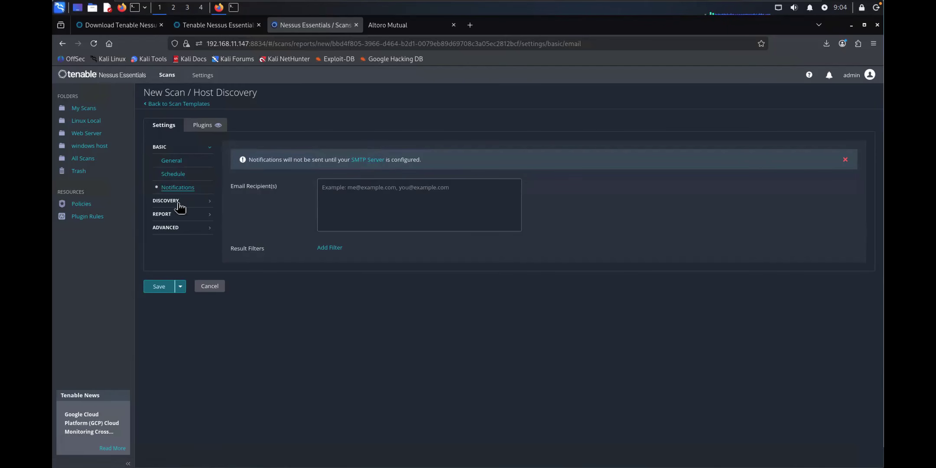
pyautogui.click(160, 202)
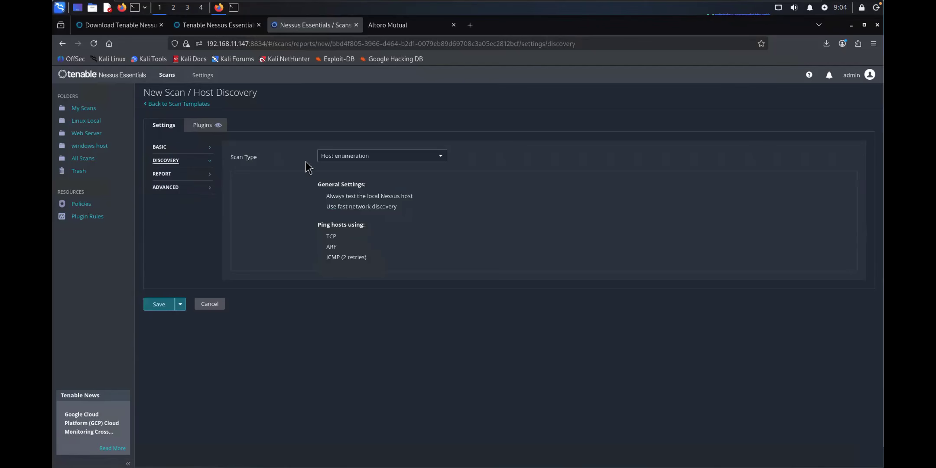
pyautogui.click(344, 156)
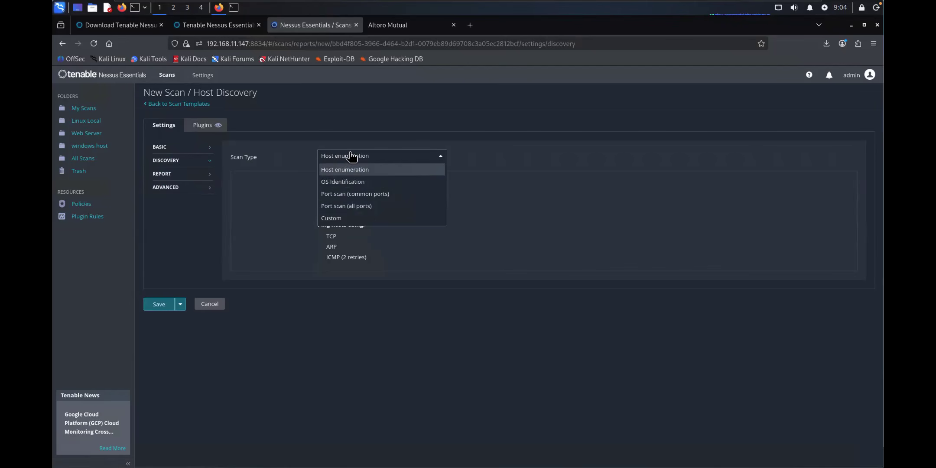
pyautogui.click(291, 170)
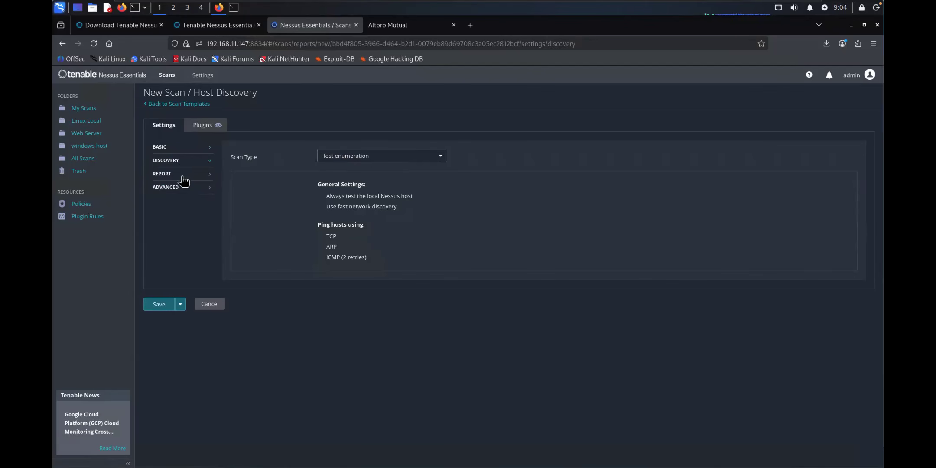
pyautogui.click(165, 175)
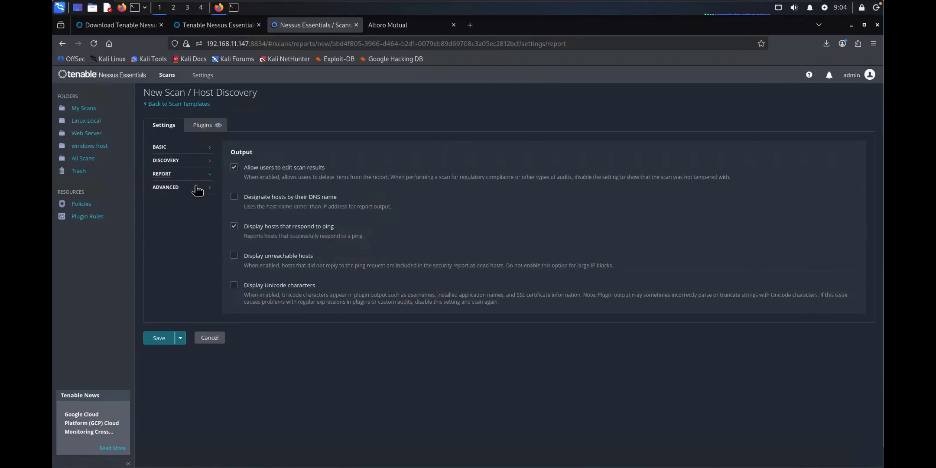
pyautogui.click(167, 188)
pyautogui.scroll(-10, 306, 303)
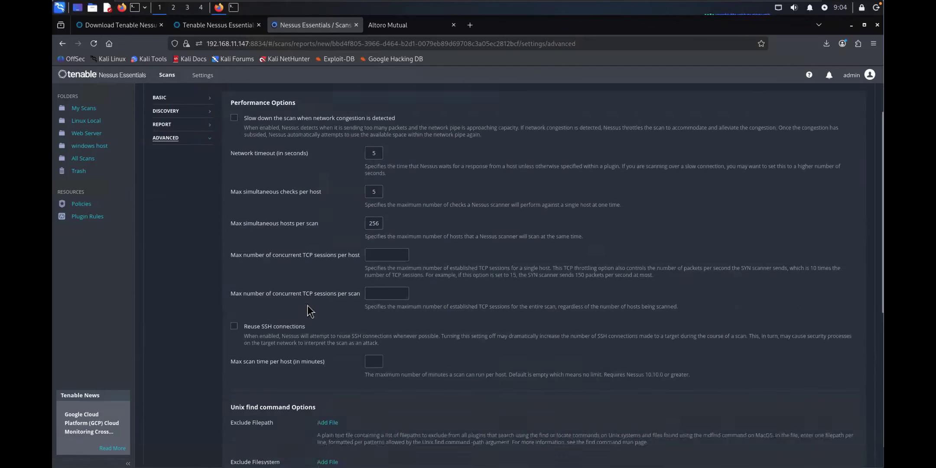
pyautogui.scroll(10, 307, 306)
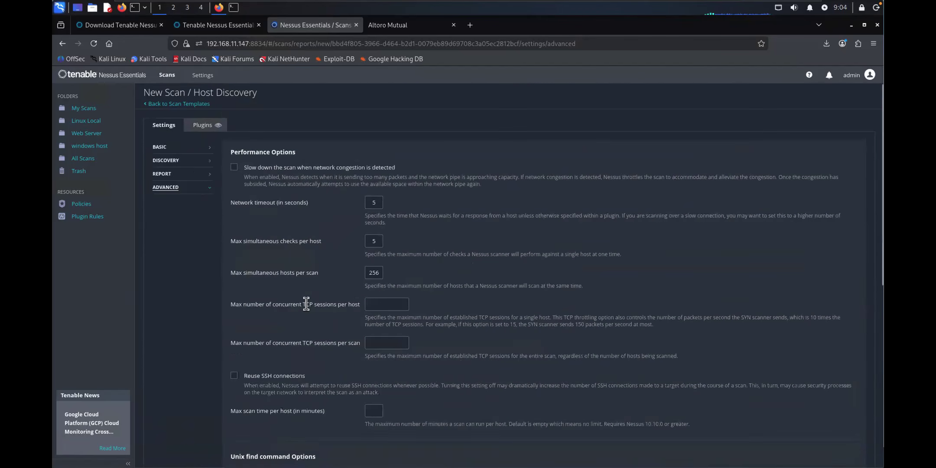
pyautogui.click(164, 148)
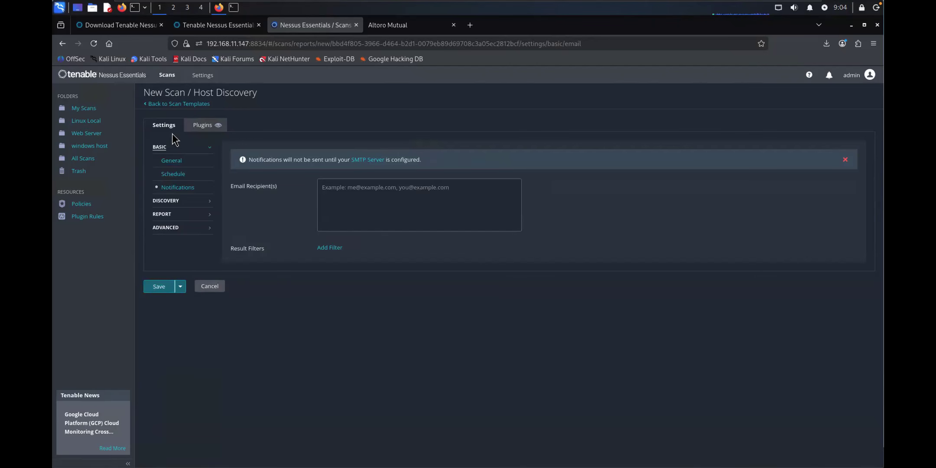
pyautogui.click(173, 161)
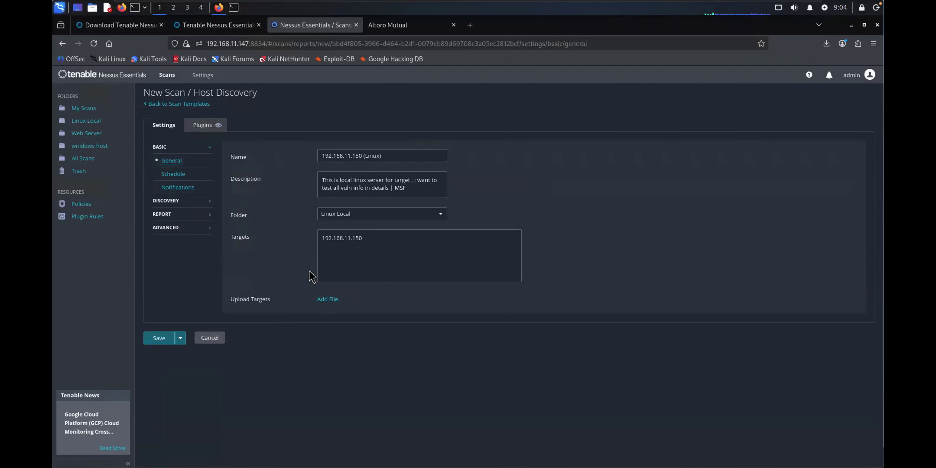
# Step: Save the 192.168.11.150 (Linux) scan, then select and launch it from the Linux Local folder
pyautogui.click(159, 338)
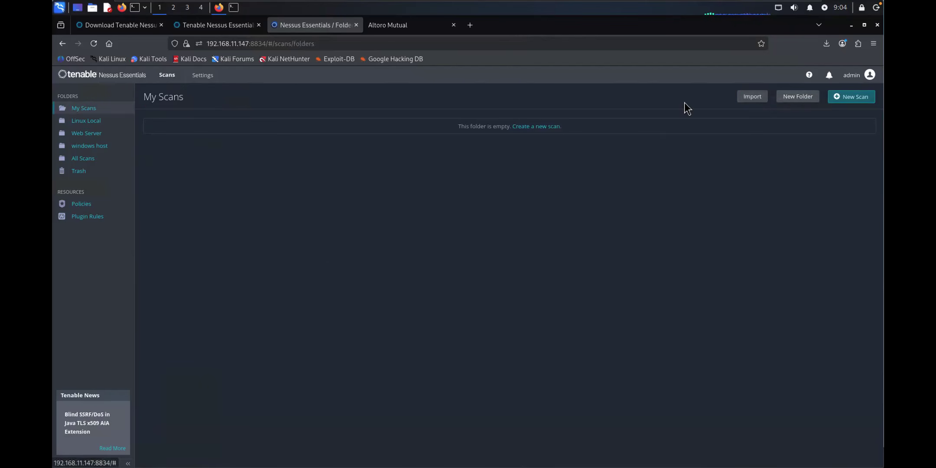
pyautogui.click(92, 123)
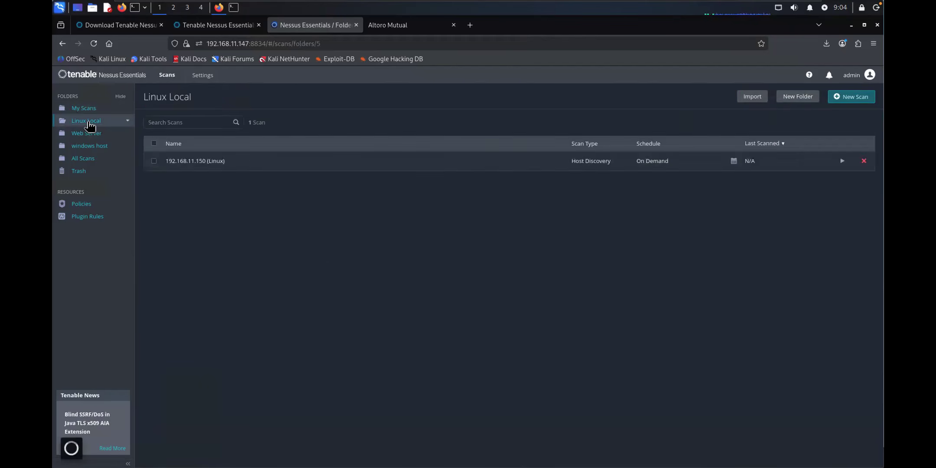
pyautogui.click(154, 161)
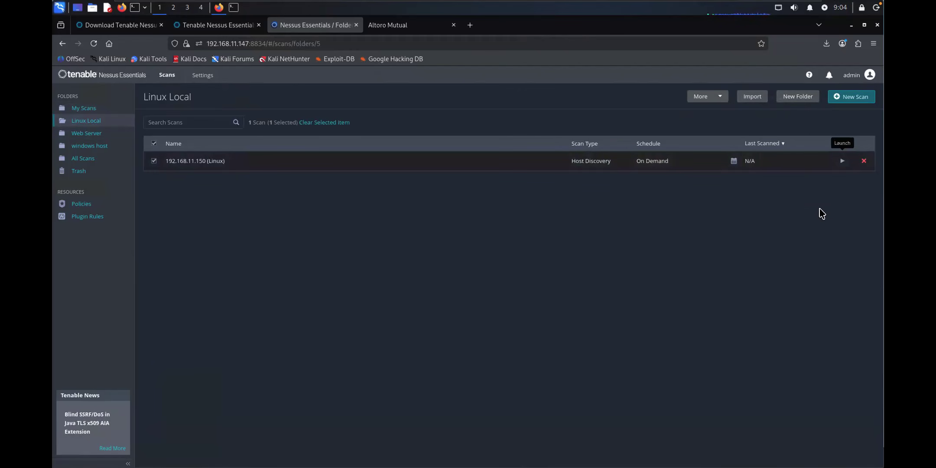
pyautogui.click(842, 161)
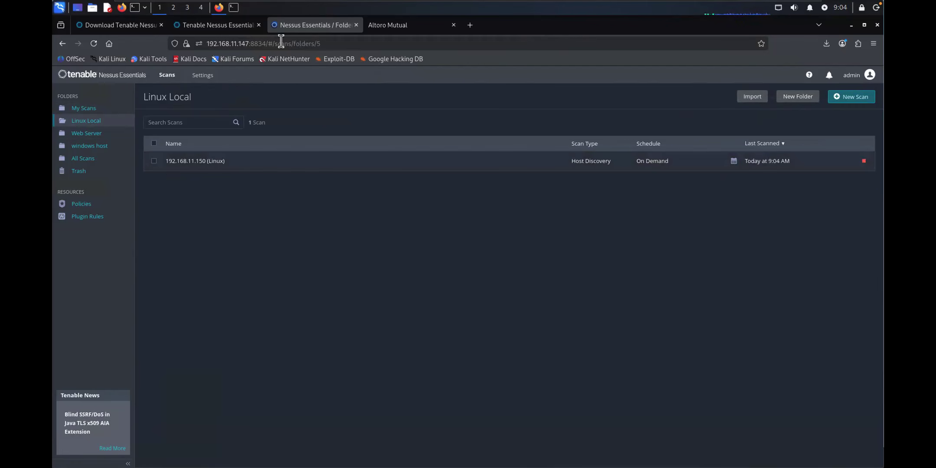
pyautogui.moveTo(254, 8)
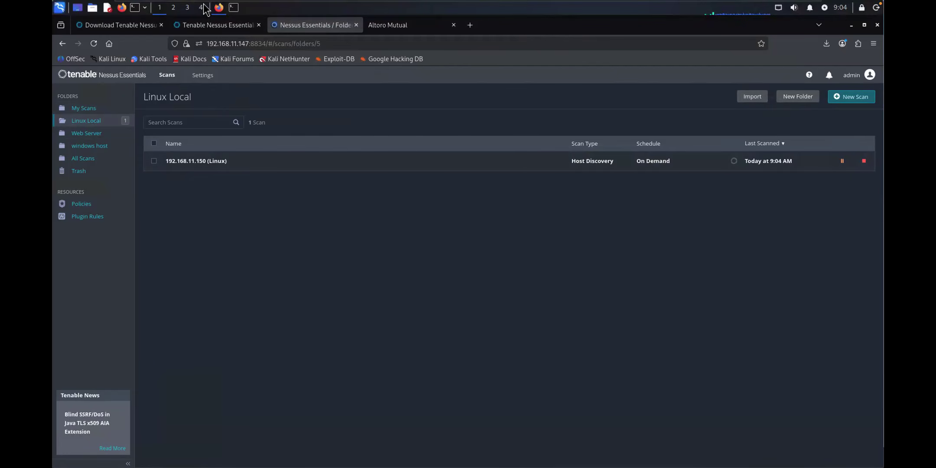
pyautogui.moveTo(205, 5)
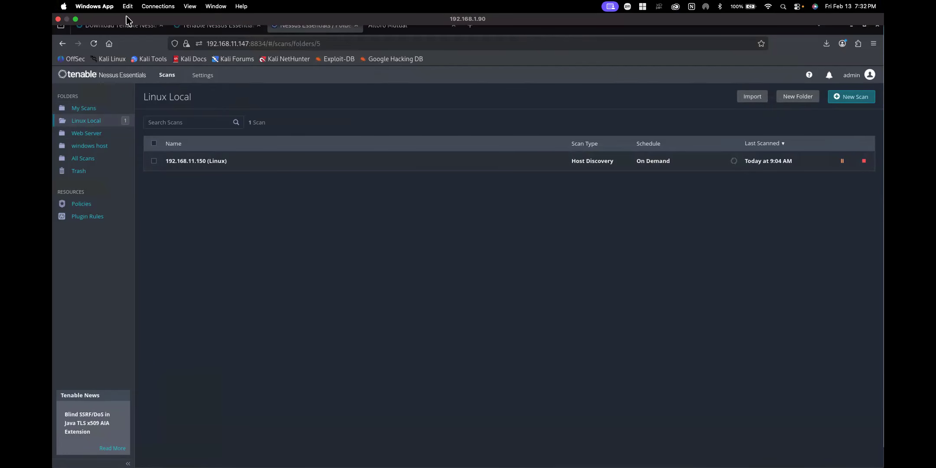
# Step: Exit full screen in the remote desktop and VMware, then return to the Kali-2025.4 VM tab
pyautogui.click(76, 19)
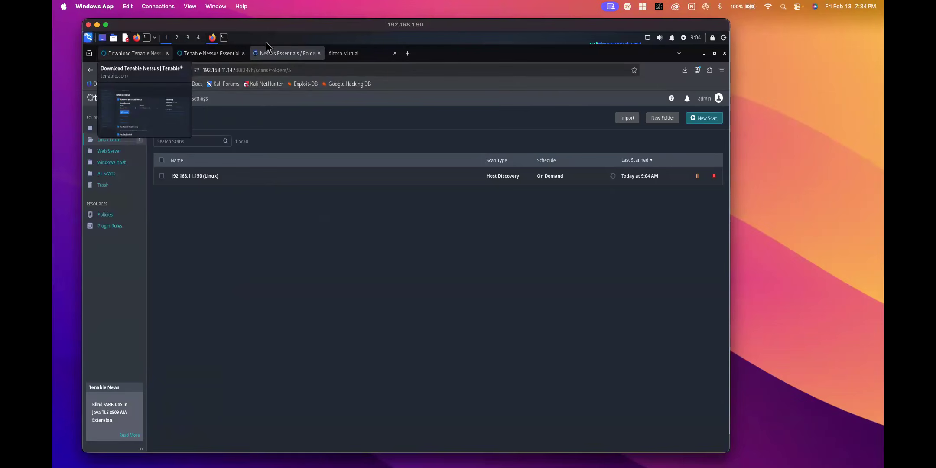
pyautogui.moveTo(222, 33)
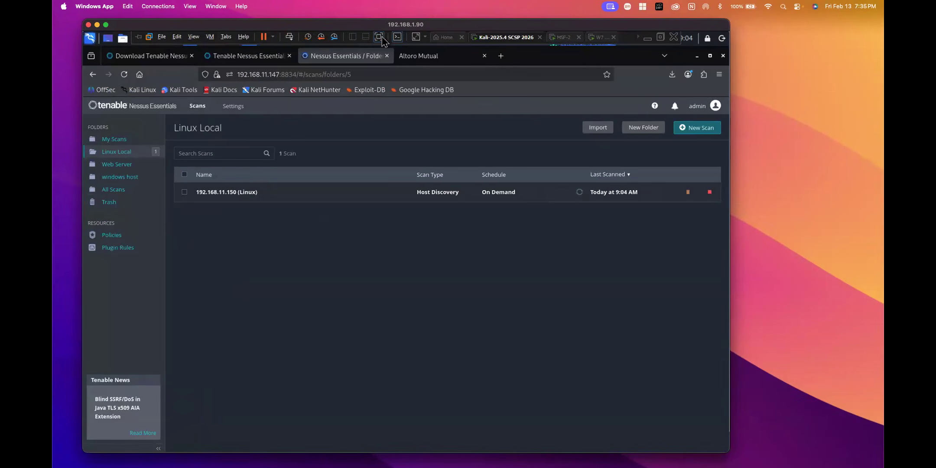
pyautogui.click(379, 36)
pyautogui.click(106, 25)
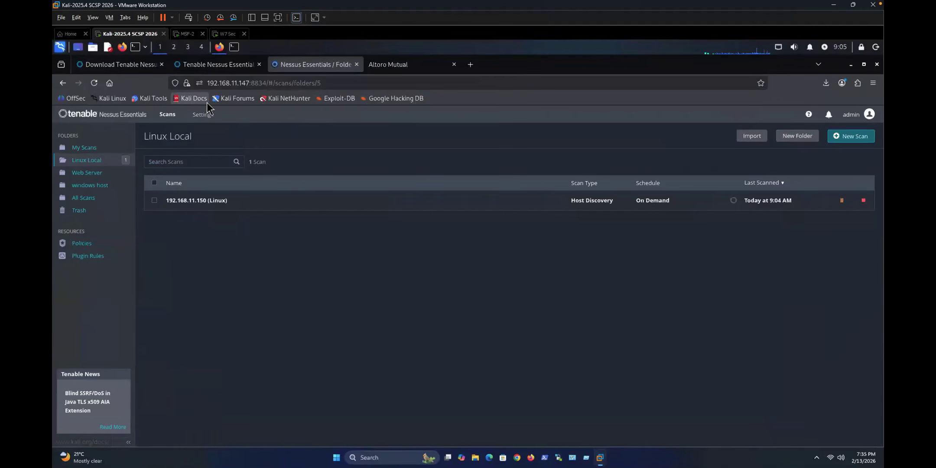
pyautogui.click(187, 34)
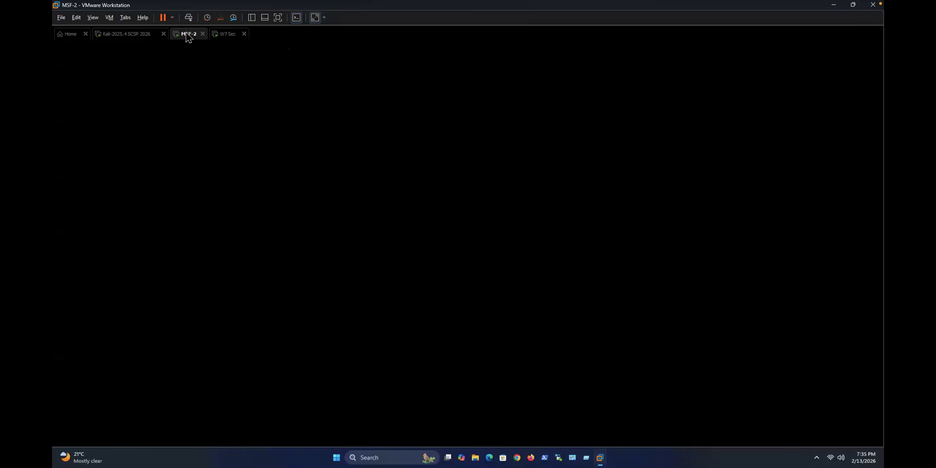
pyautogui.click(125, 34)
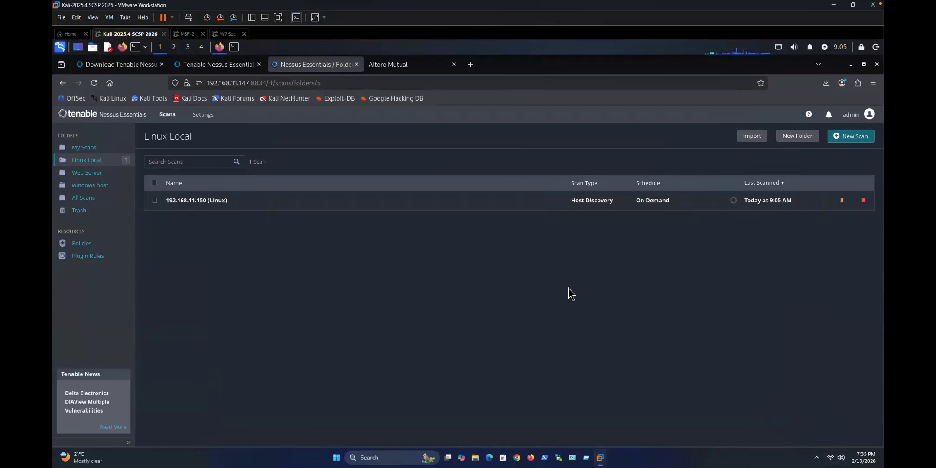
# Step: Ping 192.168.11.150 from the Kali terminal, stopping after 2 replies with 0% packet loss
pyautogui.click(234, 46)
pyautogui.press('Return')
pyautogui.press('Return')
pyautogui.press('Return')
pyautogui.press('Return')
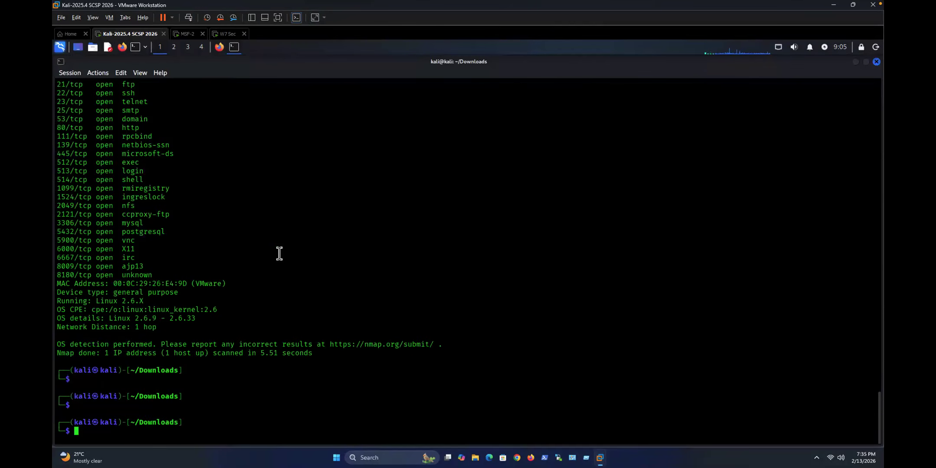
pyautogui.write('ping 1')
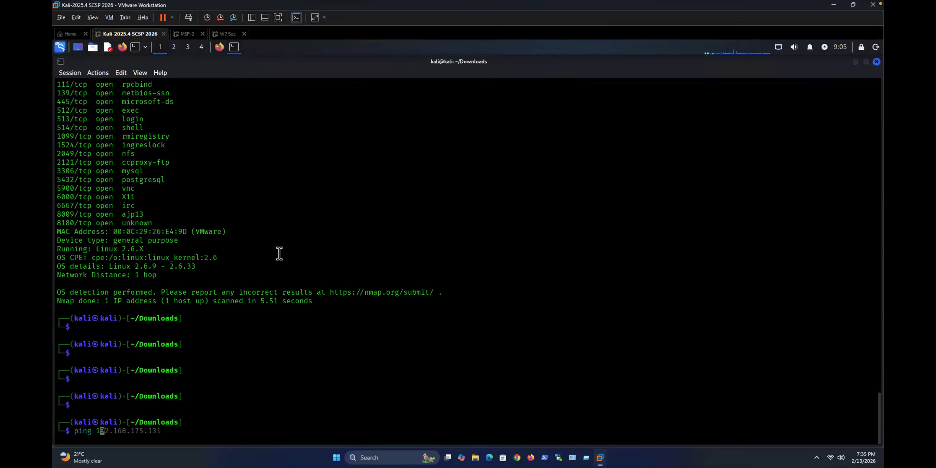
pyautogui.write('92.168.11.150')
pyautogui.press('Return')
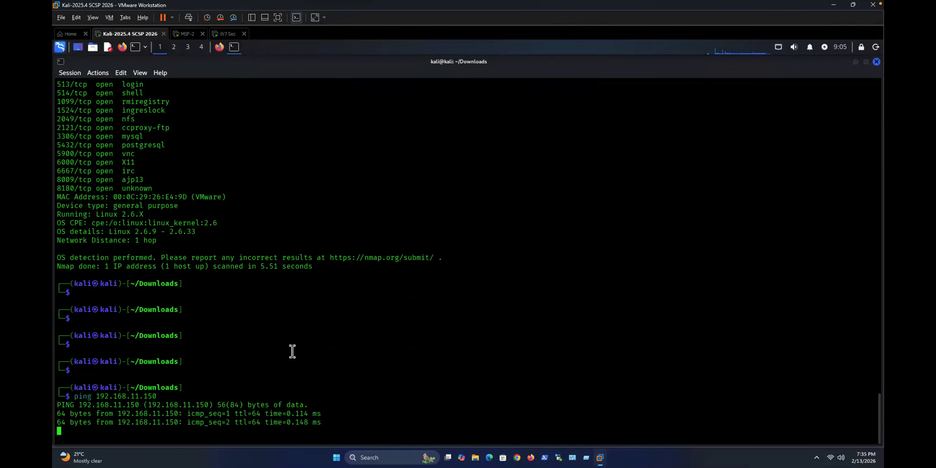
pyautogui.hotkey('ctrl', 'c')
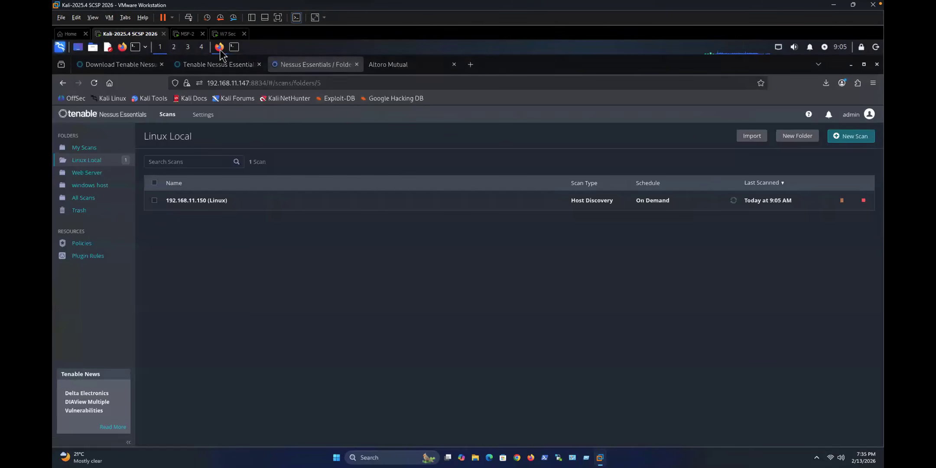
pyautogui.click(220, 46)
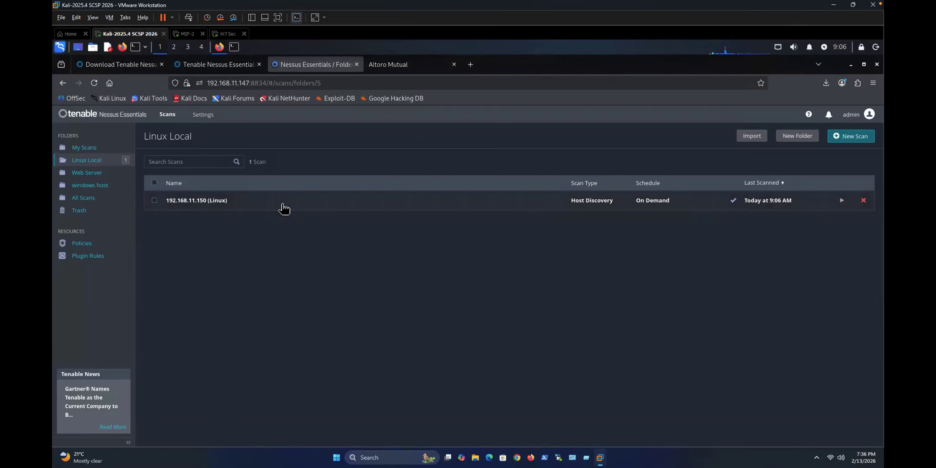
# Step: Review the 192.168.11.150 (Linux) report's two Info findings and dismiss the upgrade banner
pyautogui.click(203, 202)
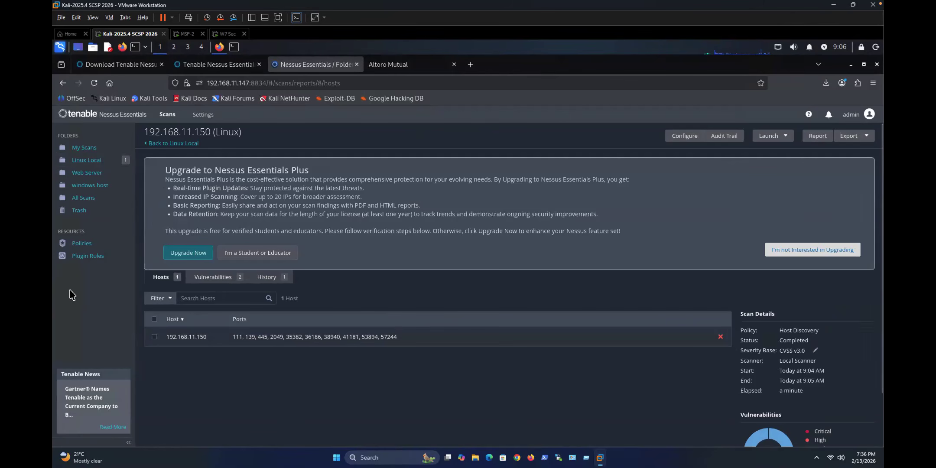
pyautogui.scroll(-2, 799, 368)
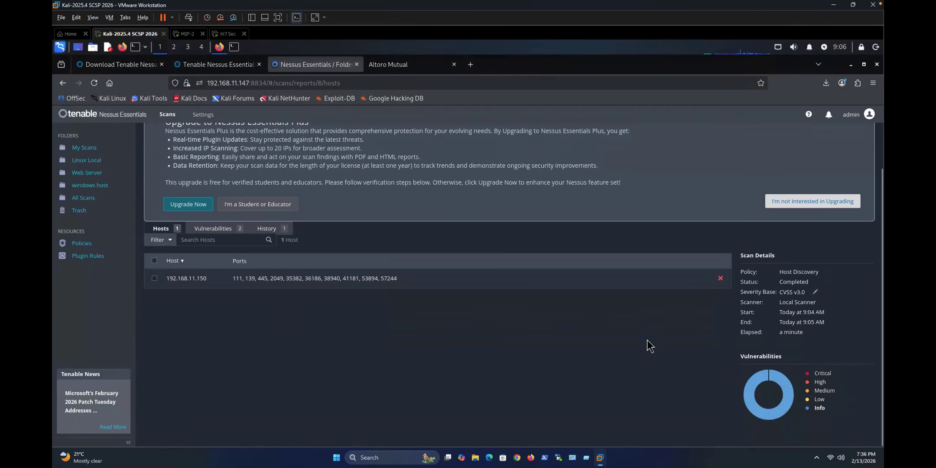
pyautogui.click(215, 231)
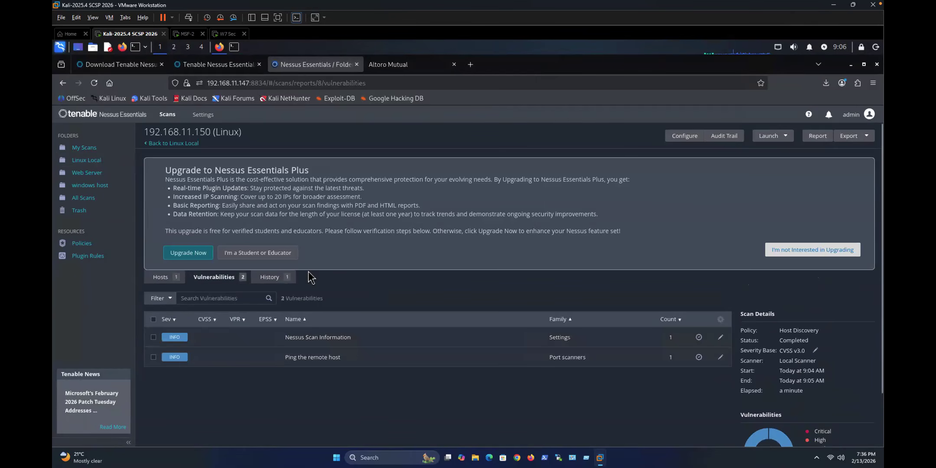
pyautogui.scroll(-2, 587, 380)
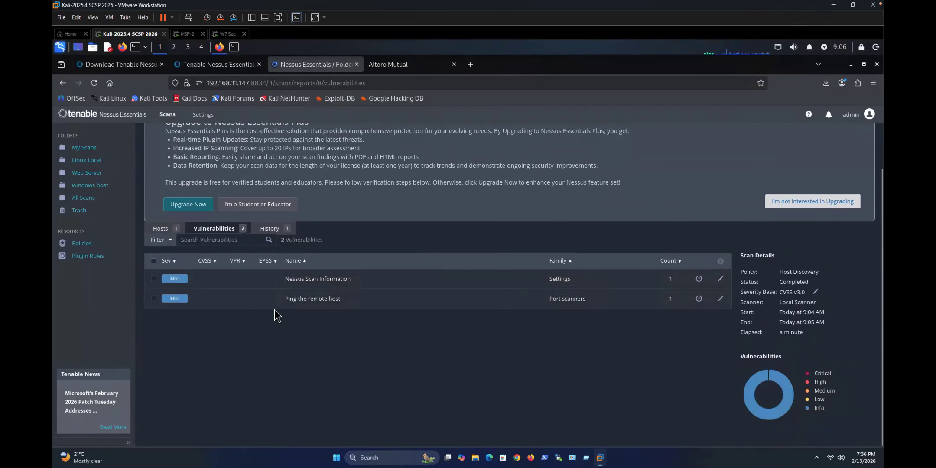
pyautogui.click(270, 229)
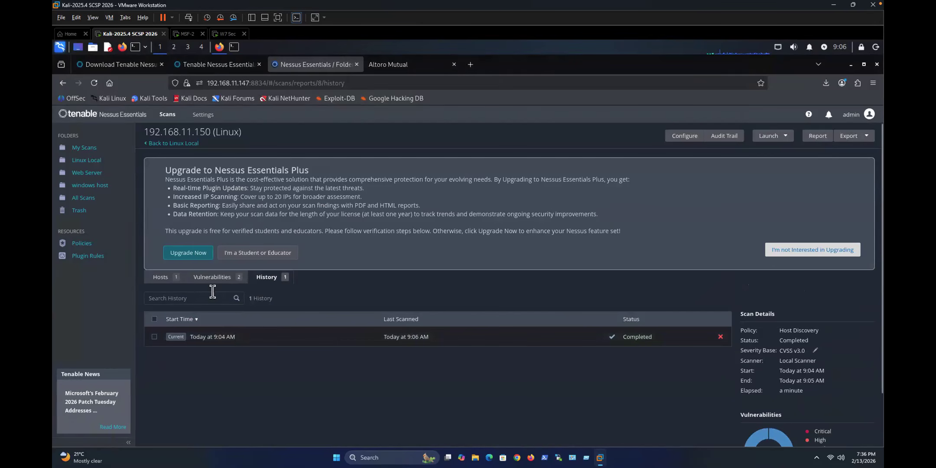
pyautogui.click(205, 281)
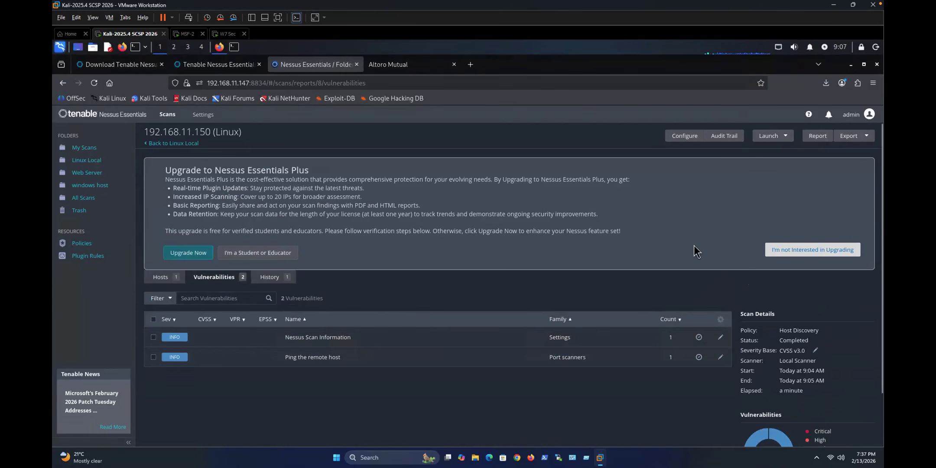
pyautogui.click(789, 252)
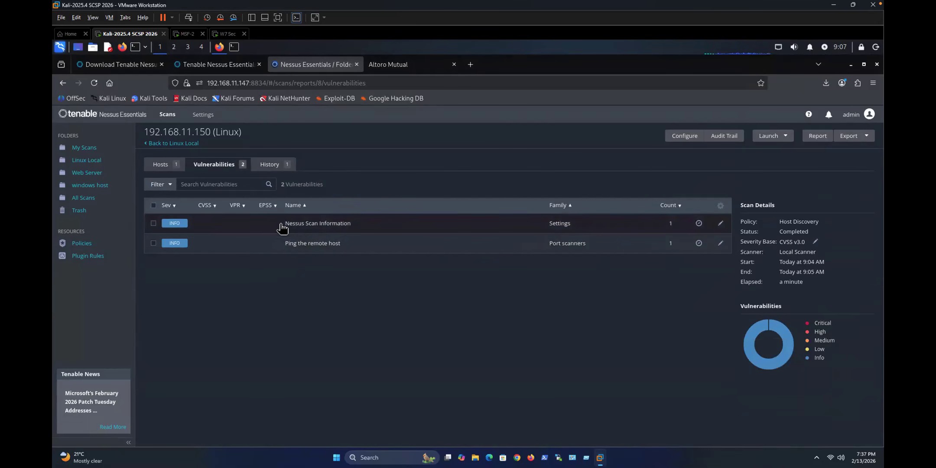
pyautogui.click(302, 226)
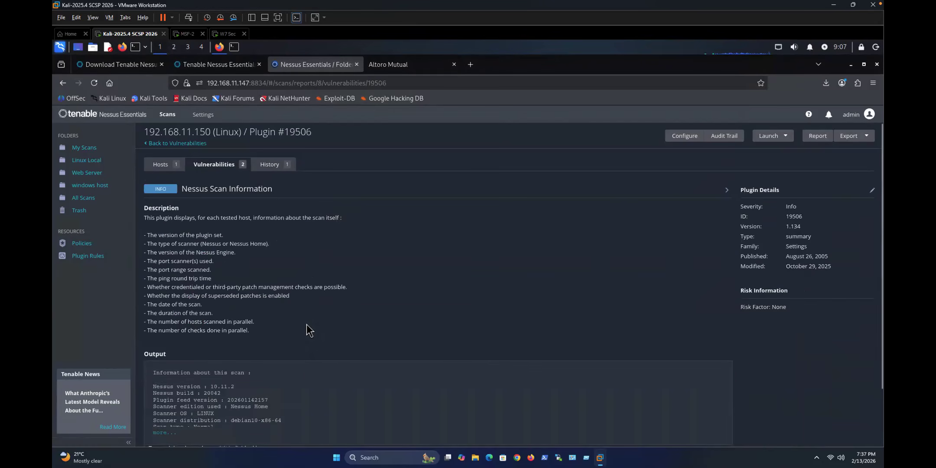
pyautogui.scroll(-2, 307, 325)
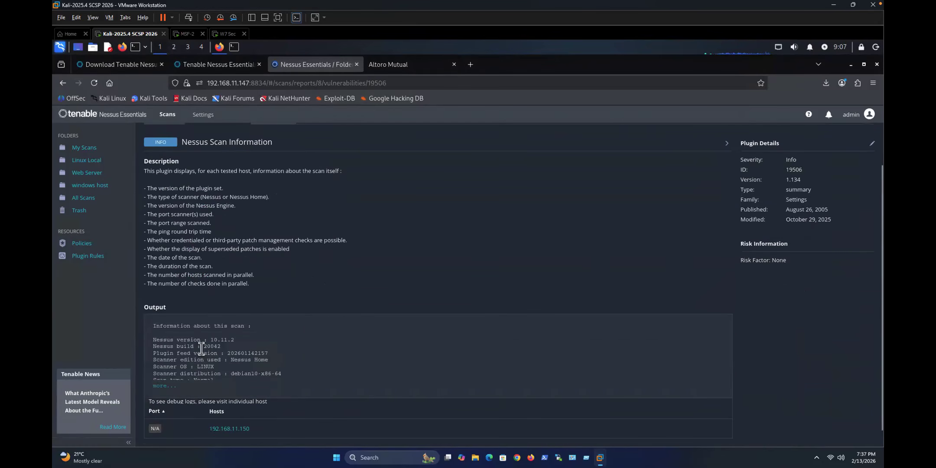
pyautogui.moveTo(187, 366); pyautogui.dragTo(215, 367)
pyautogui.moveTo(187, 340); pyautogui.dragTo(233, 341)
pyautogui.scroll(-1, 244, 350)
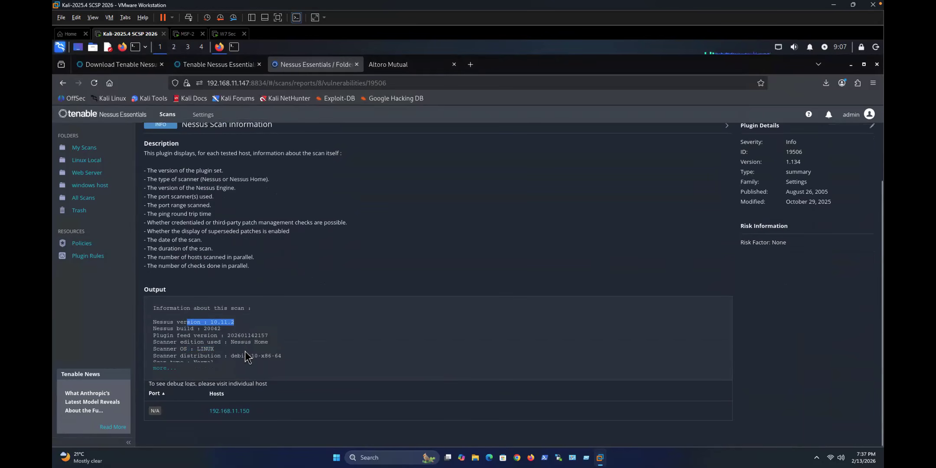
pyautogui.click(164, 368)
pyautogui.moveTo(169, 356); pyautogui.dragTo(284, 358)
pyautogui.scroll(-2, 219, 368)
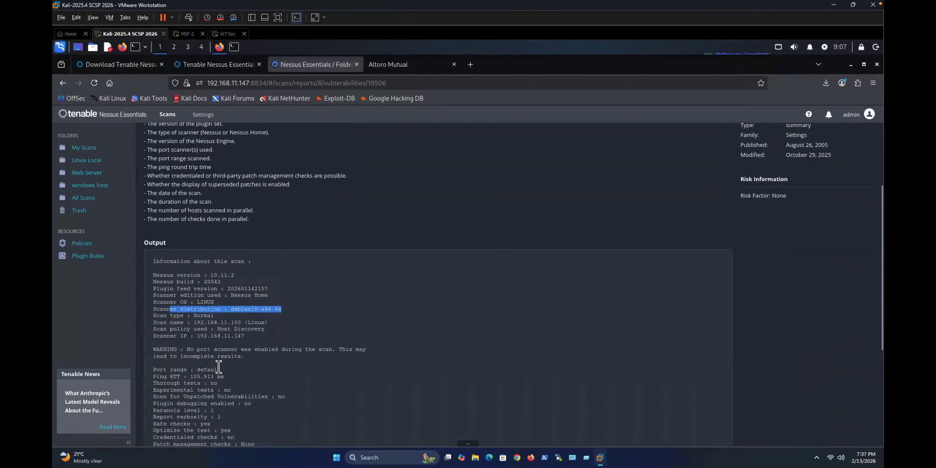
pyautogui.scroll(-2, 218, 367)
pyautogui.moveTo(194, 289); pyautogui.dragTo(260, 290)
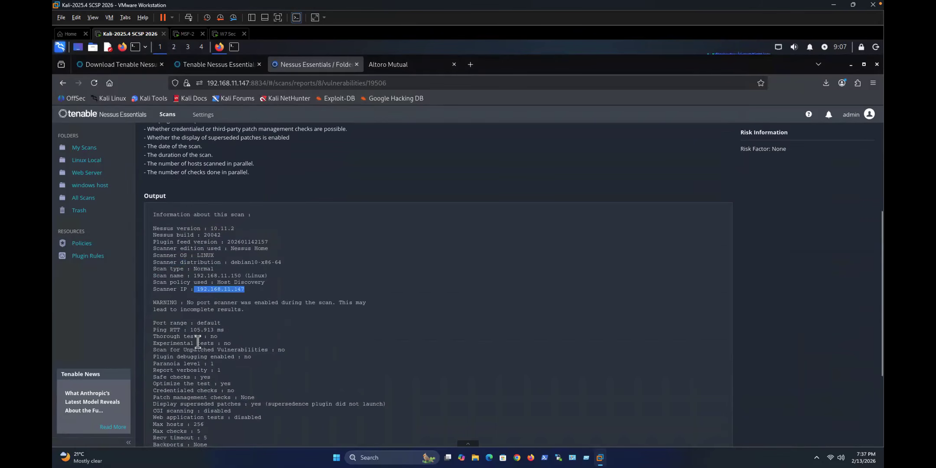
pyautogui.scroll(-2, 205, 374)
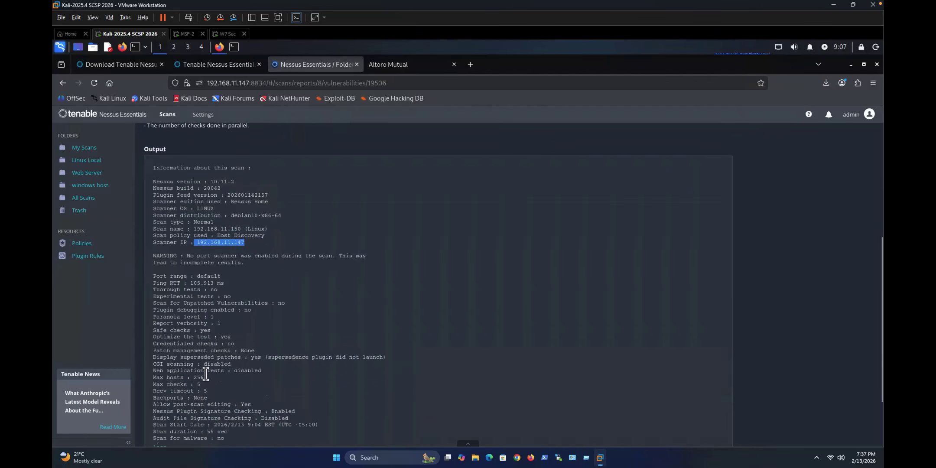
pyautogui.scroll(-2, 205, 373)
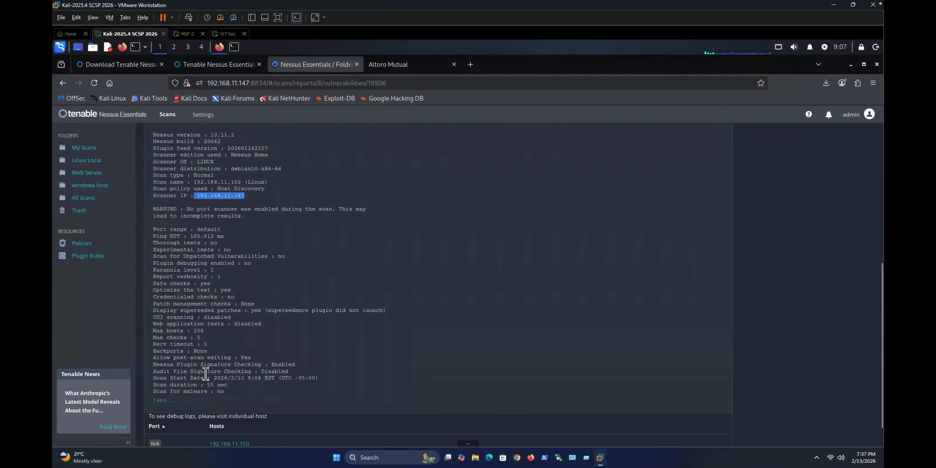
pyautogui.scroll(-2, 219, 375)
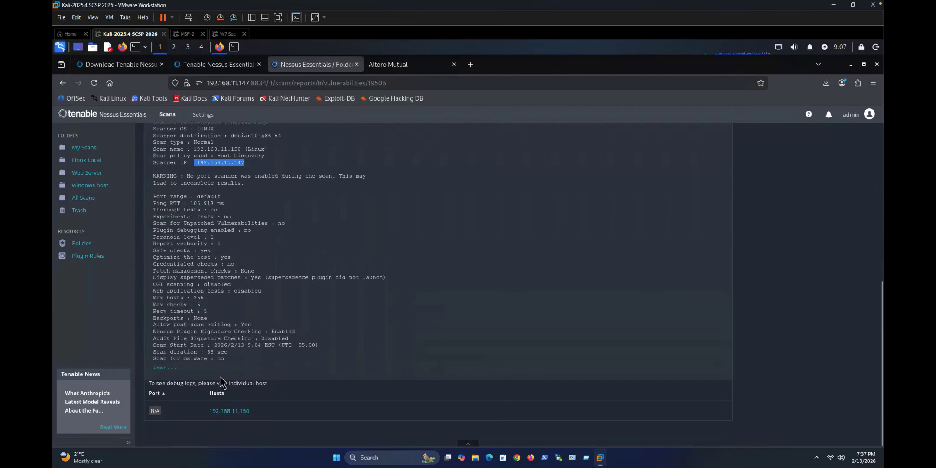
pyautogui.scroll(10, 219, 376)
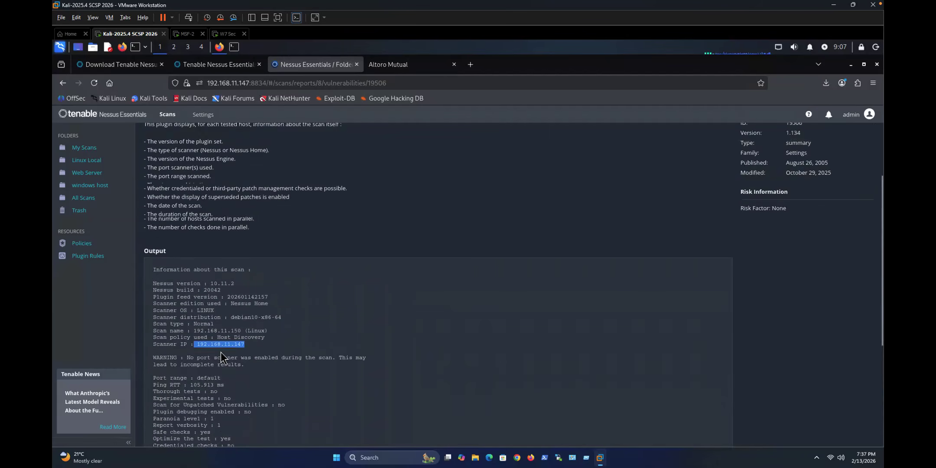
pyautogui.scroll(2, 241, 243)
pyautogui.click(218, 164)
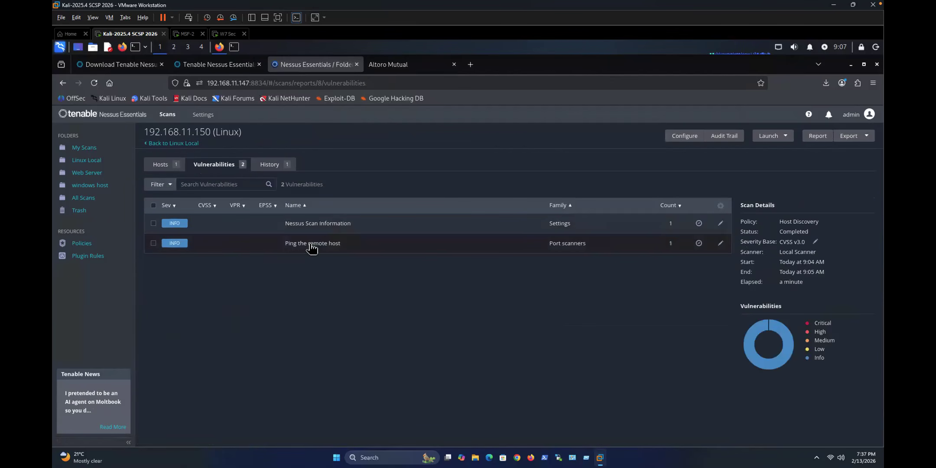
# Step: Inspect the Ping the remote host finding (#10180) and its Hosts tab, then return to Linux Local
pyautogui.click(310, 244)
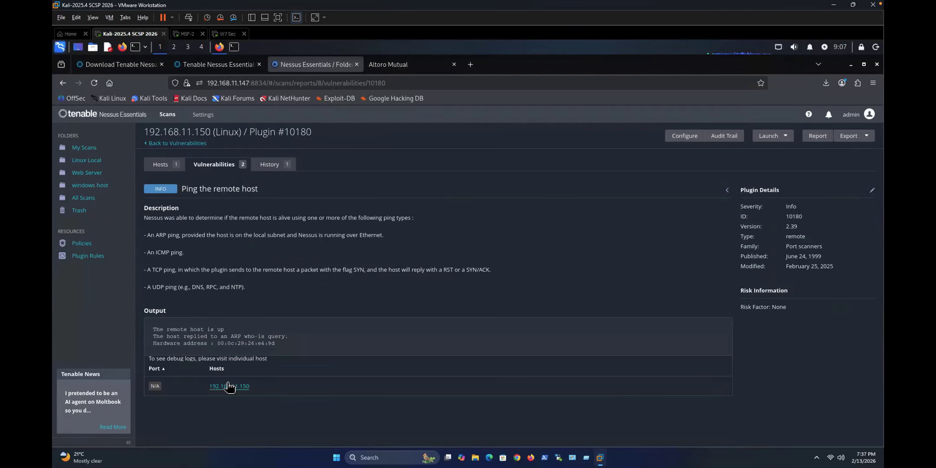
pyautogui.click(164, 168)
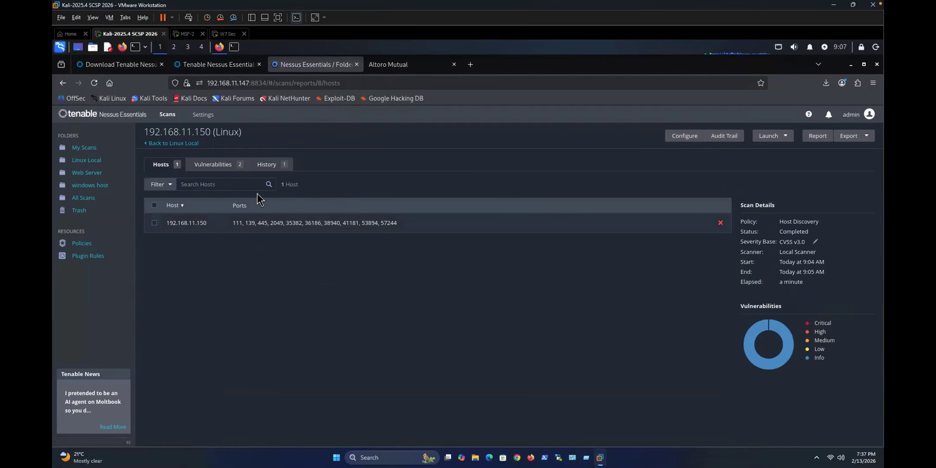
pyautogui.click(90, 162)
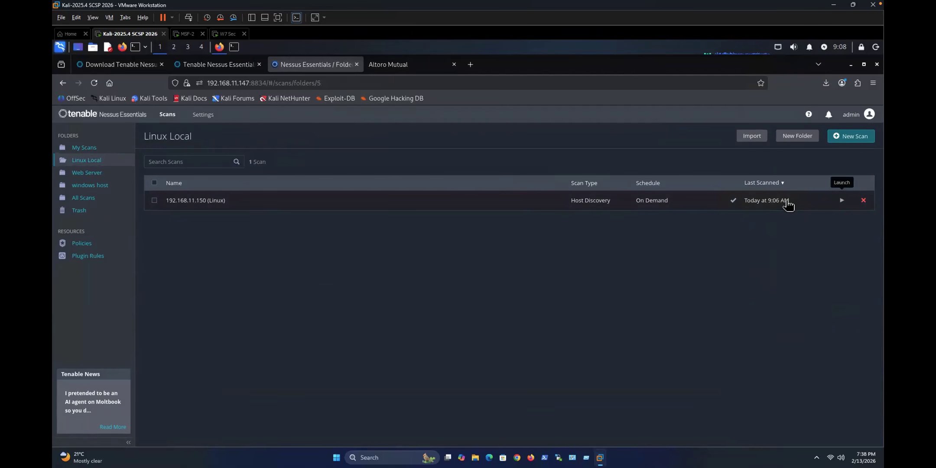
pyautogui.click(154, 200)
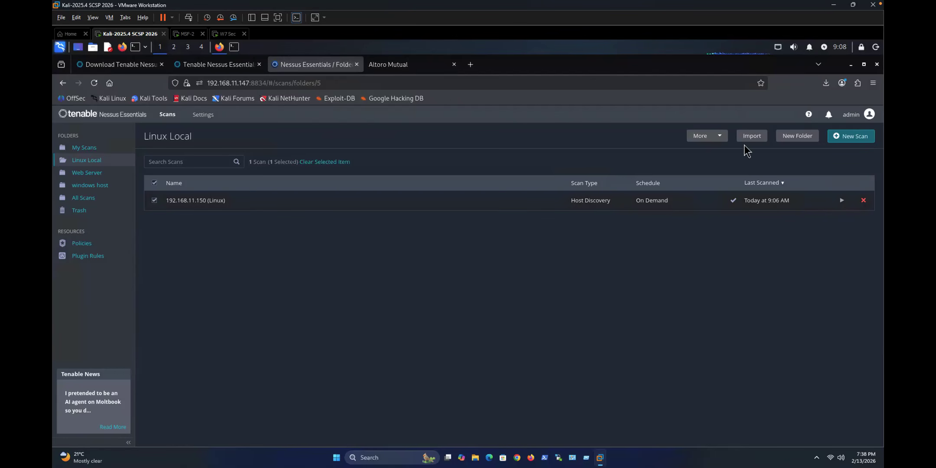
pyautogui.click(717, 136)
pyautogui.moveTo(706, 165)
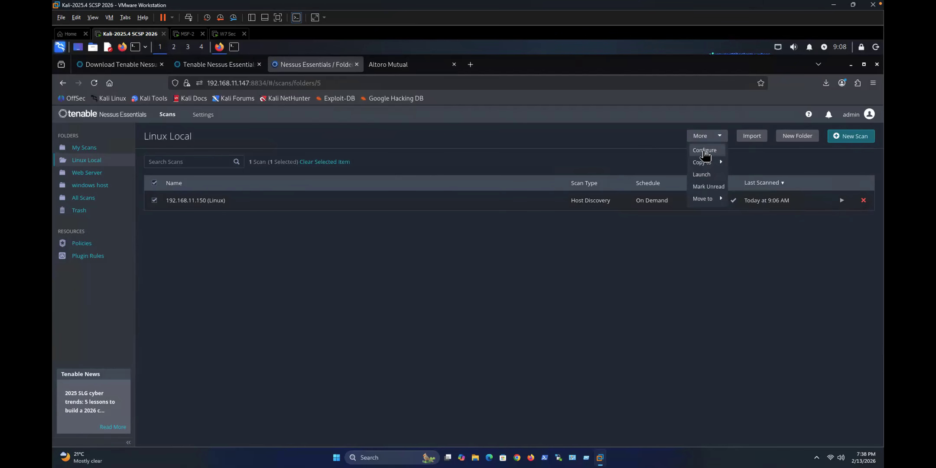
pyautogui.click(704, 151)
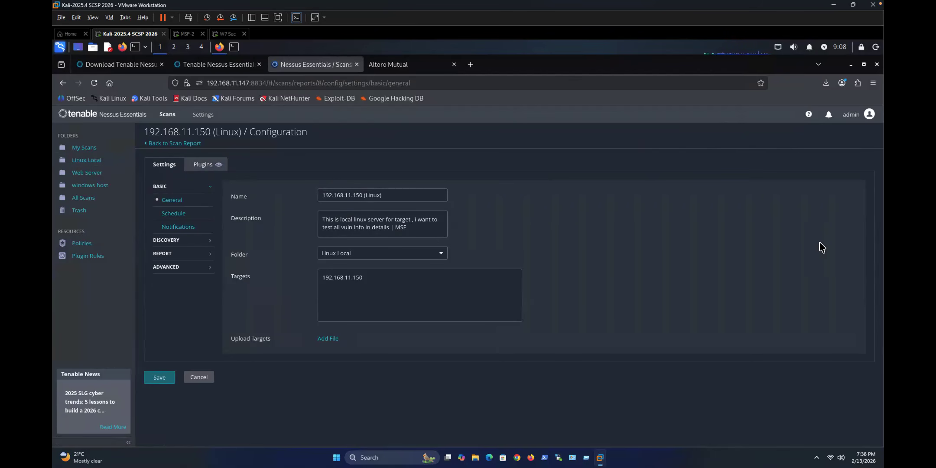
pyautogui.click(91, 165)
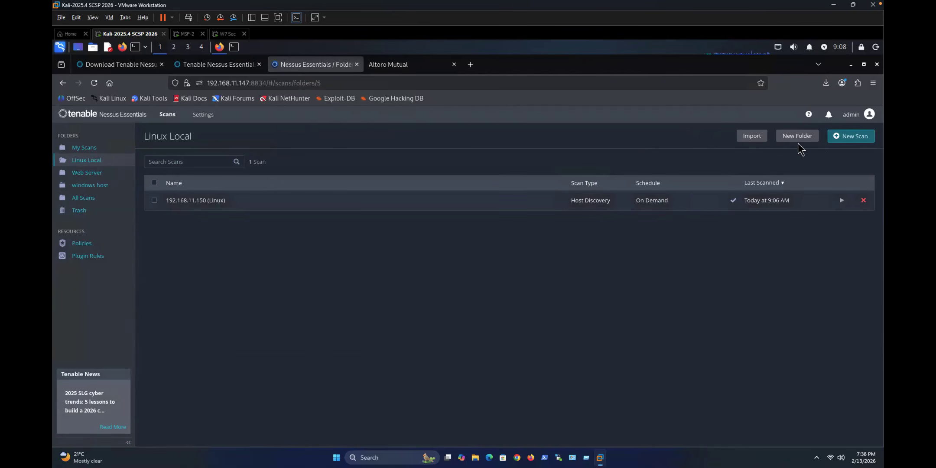
# Step: Create and save a Ping-Only Discovery scan named 'Linux', description 'msf', targeting 192.168.11.150
pyautogui.click(838, 136)
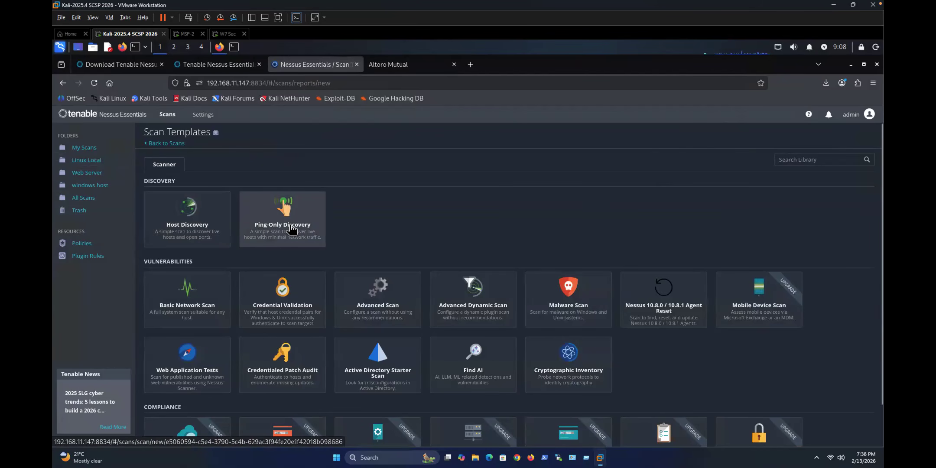
pyautogui.click(289, 226)
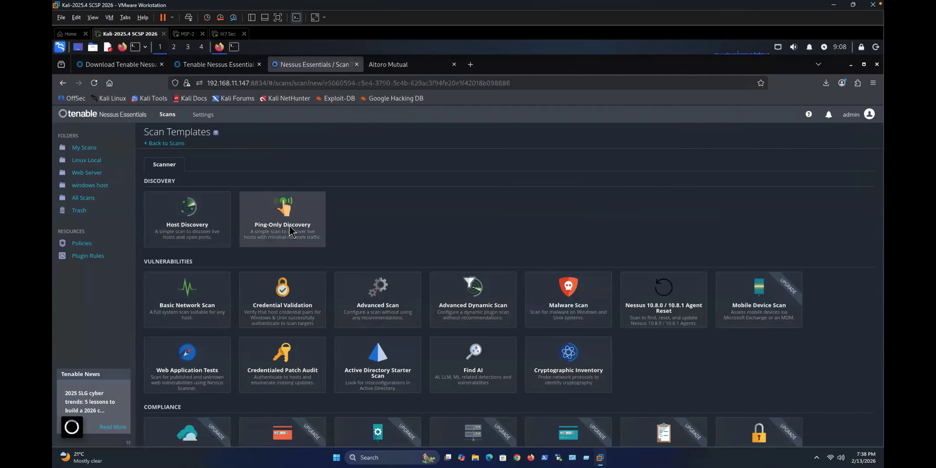
pyautogui.click(335, 243)
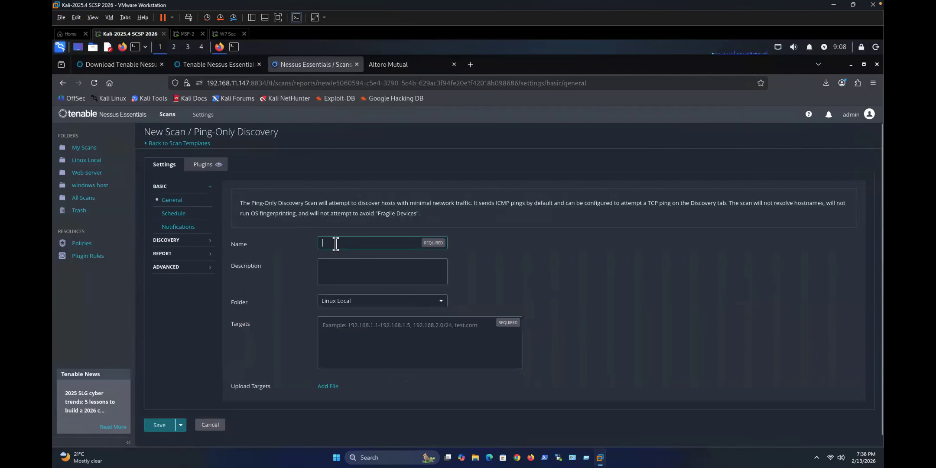
pyautogui.write('Linux')
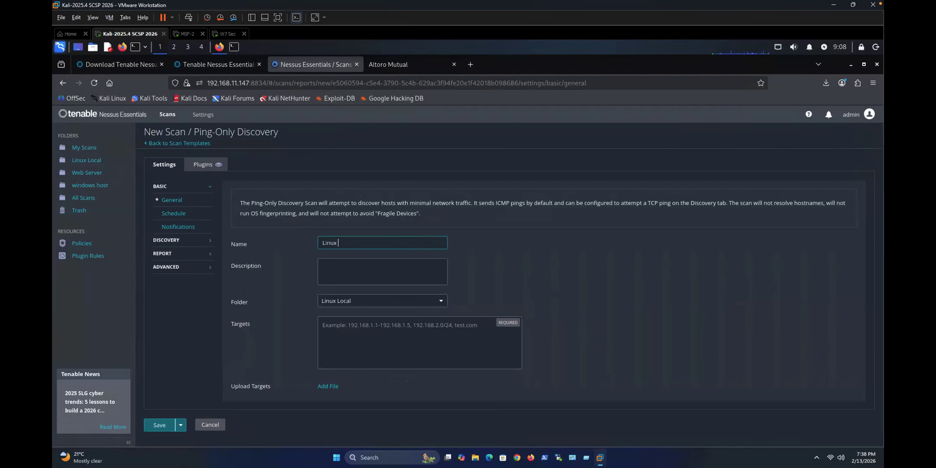
pyautogui.click(346, 261)
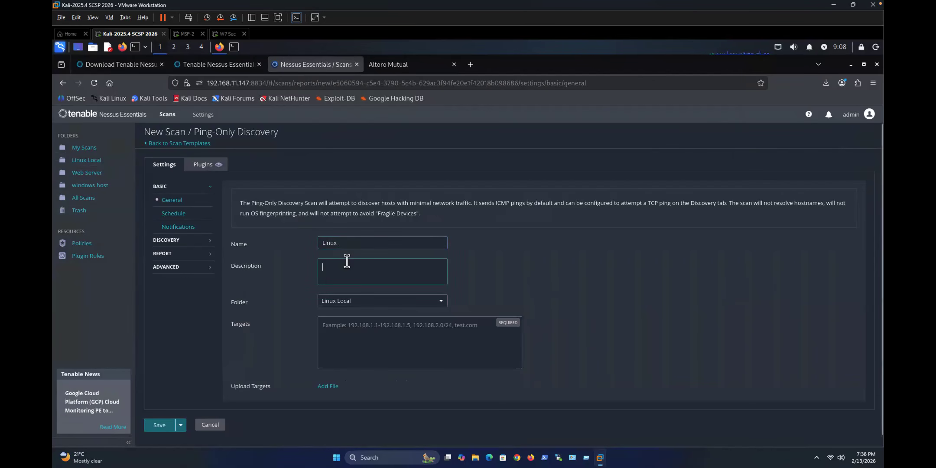
pyautogui.write('msf')
pyautogui.click(349, 332)
pyautogui.write('192.168.11.150')
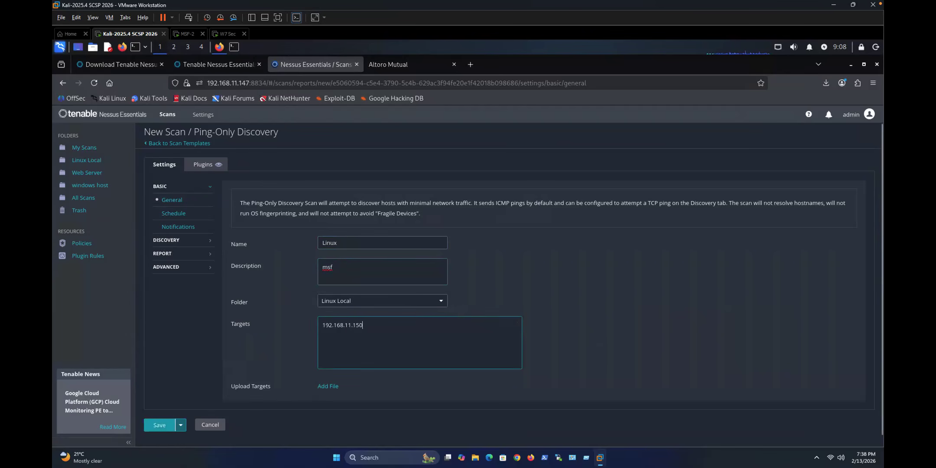
pyautogui.click(160, 425)
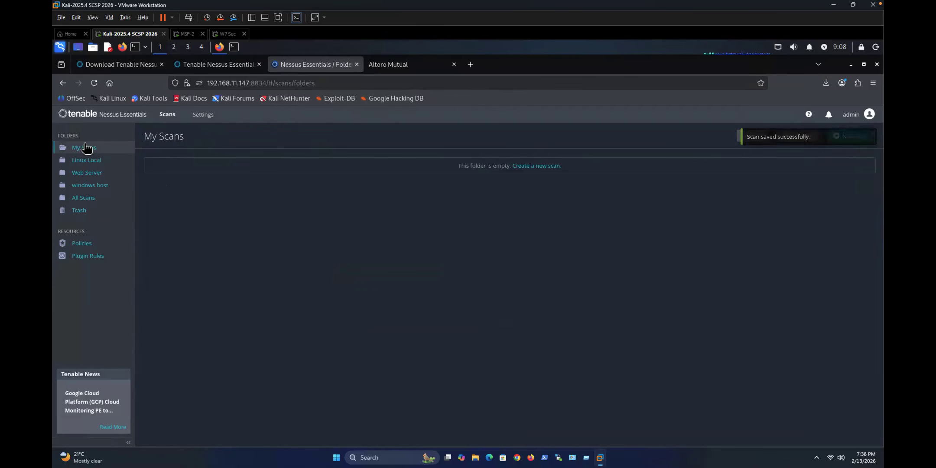
pyautogui.click(89, 160)
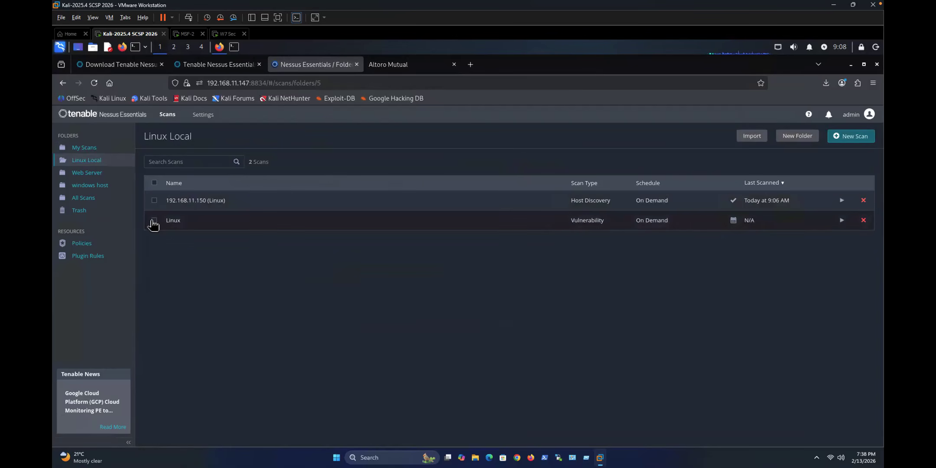
# Step: Launch the Linux scan and review its Ping the remote host finding after the 9:09 AM run
pyautogui.click(154, 220)
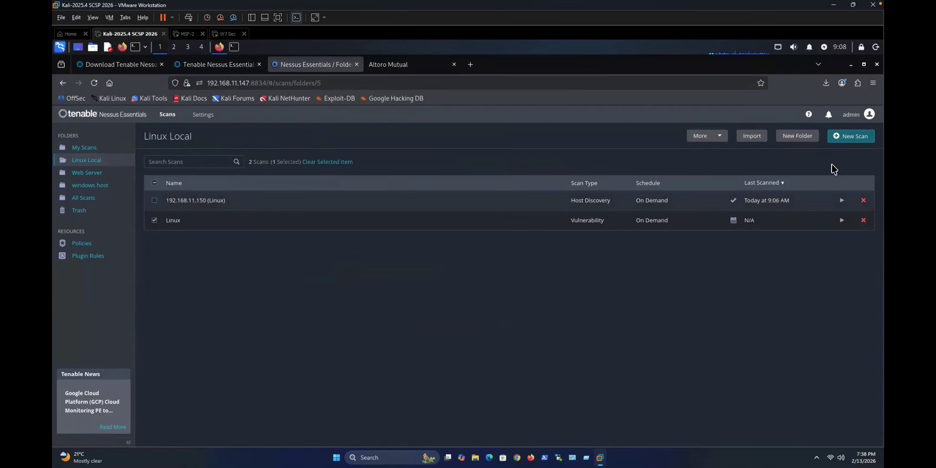
pyautogui.click(842, 220)
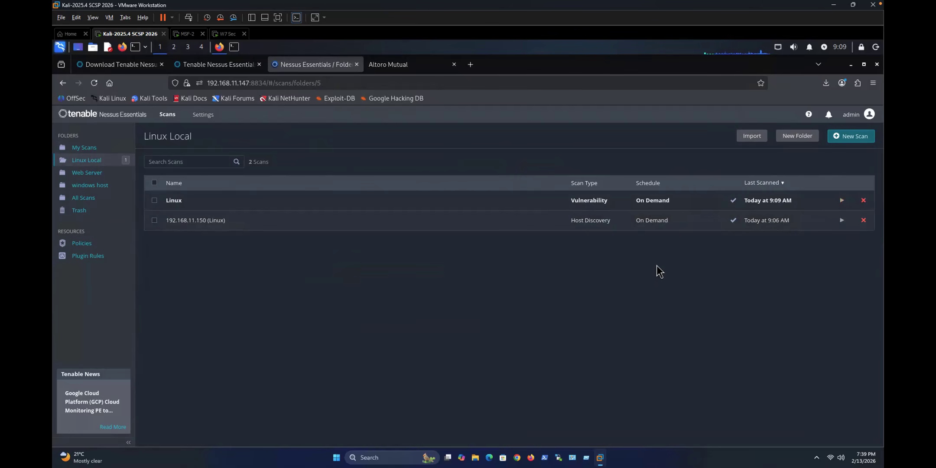
pyautogui.click(175, 201)
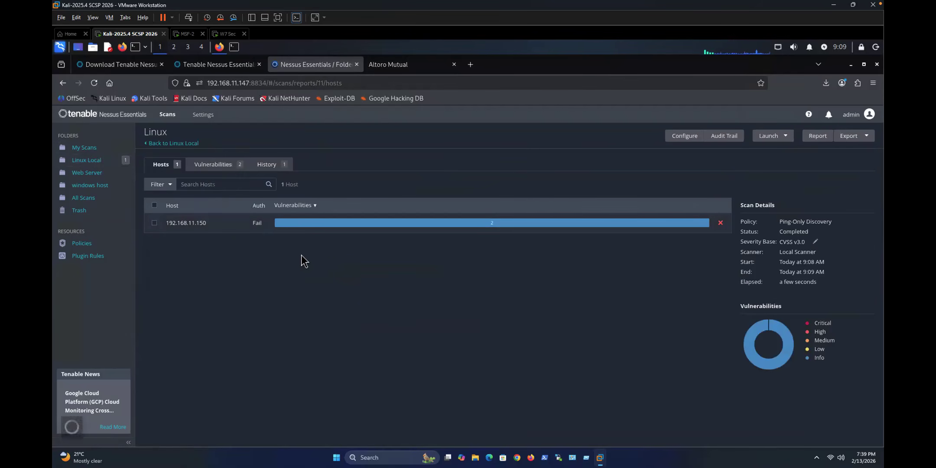
pyautogui.click(208, 167)
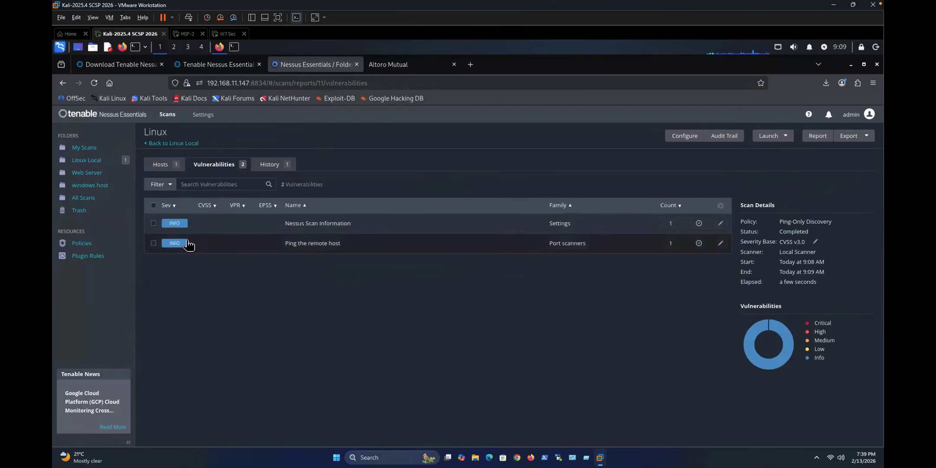
pyautogui.click(313, 245)
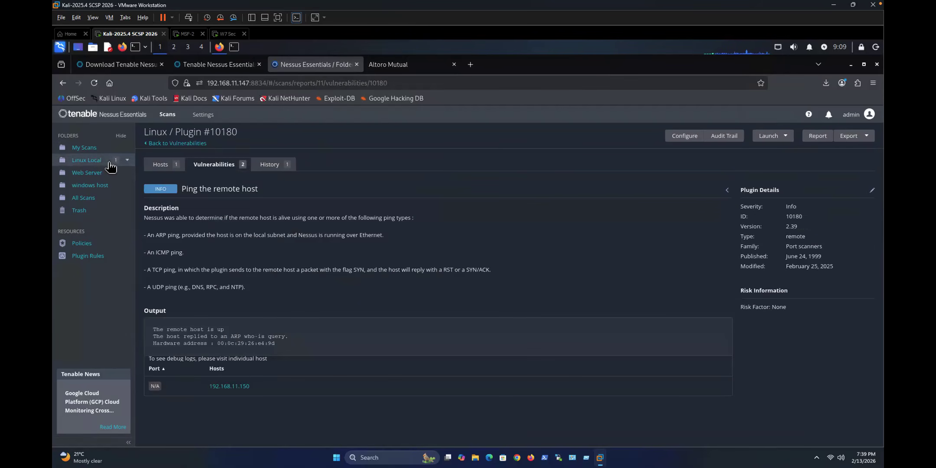
pyautogui.click(86, 164)
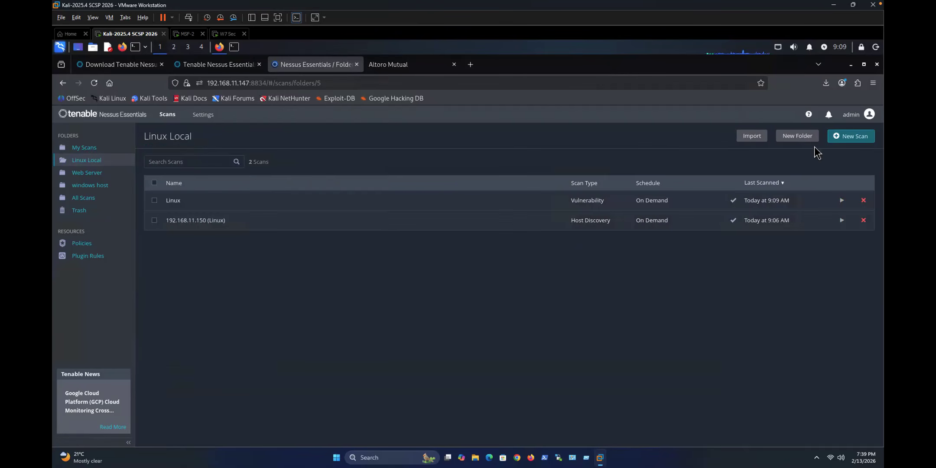
pyautogui.click(851, 138)
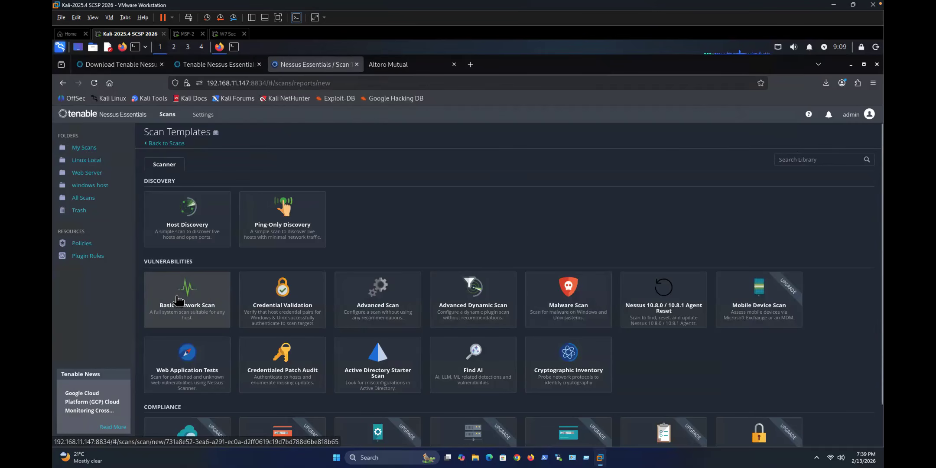
pyautogui.click(208, 305)
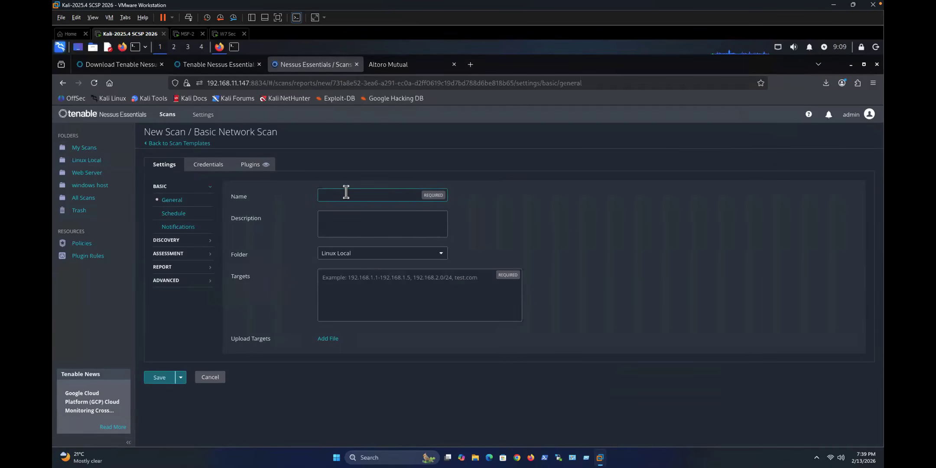
pyautogui.write('Linux scan 3')
pyautogui.click(345, 278)
pyautogui.write('192.168.11.150')
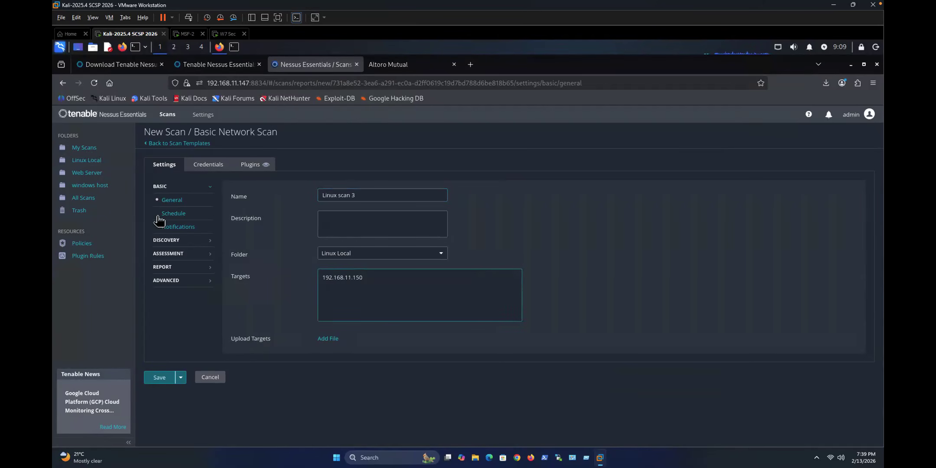
pyautogui.click(171, 240)
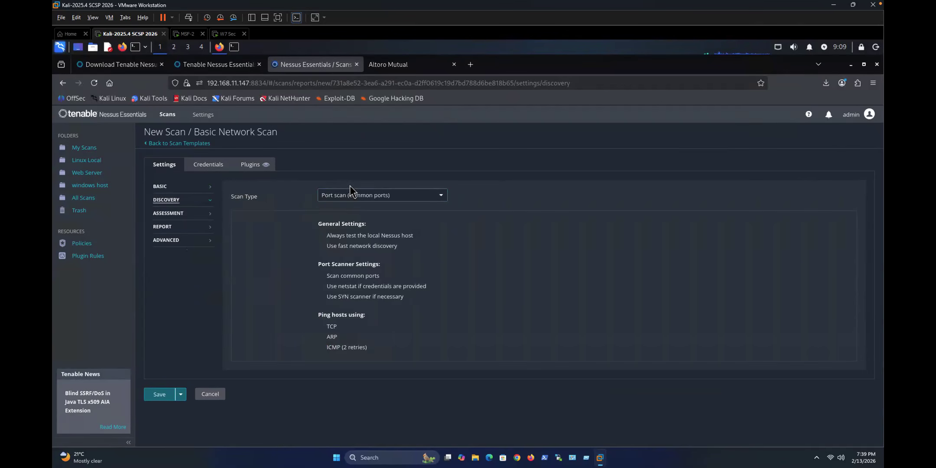
pyautogui.click(342, 199)
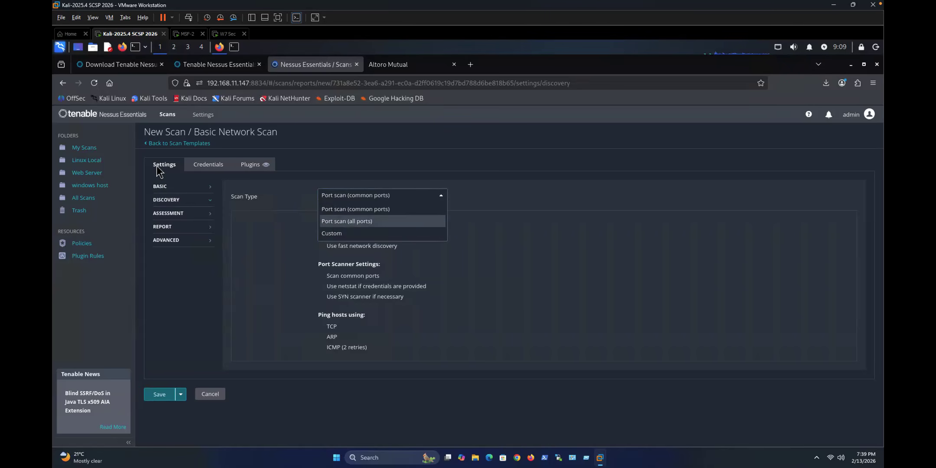
pyautogui.click(87, 164)
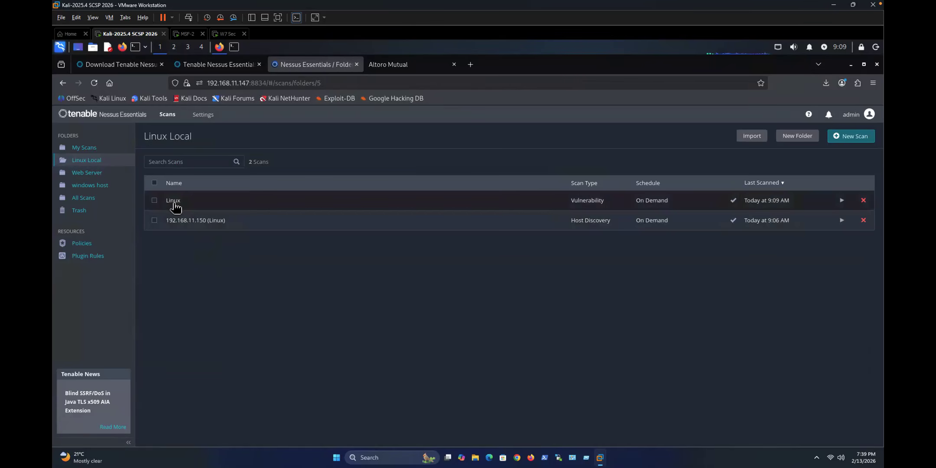
# Step: Set the 192.168.11.150 (Linux) scan's discovery type to Port scan (all ports) and save
pyautogui.click(187, 221)
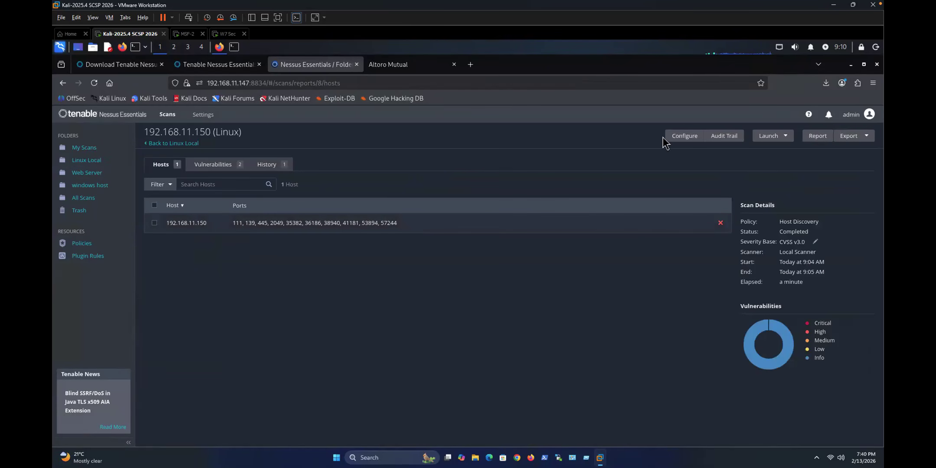
pyautogui.click(684, 136)
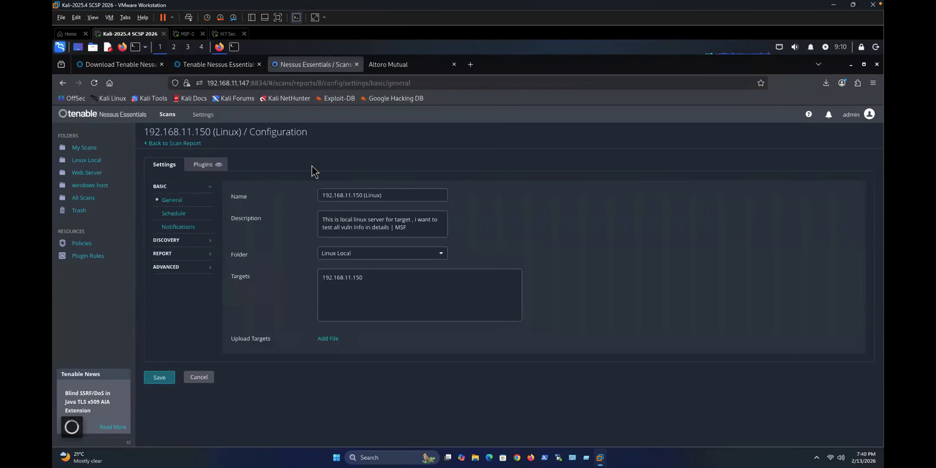
pyautogui.click(163, 241)
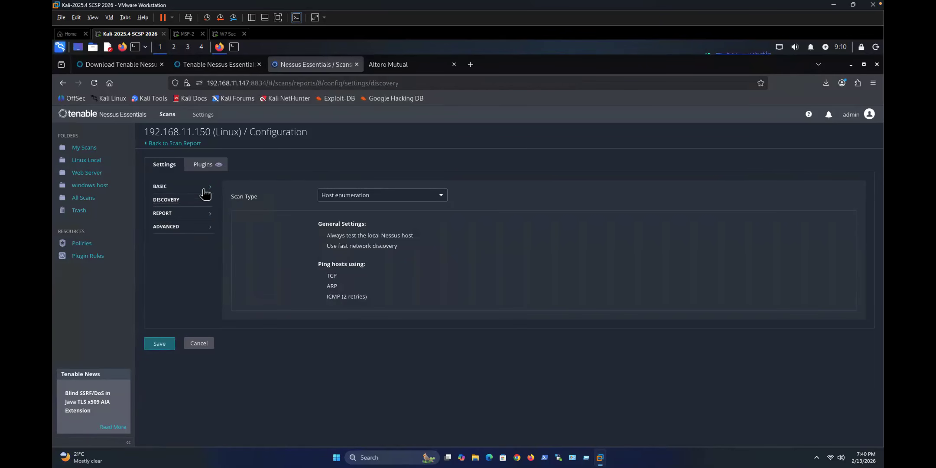
pyautogui.click(342, 195)
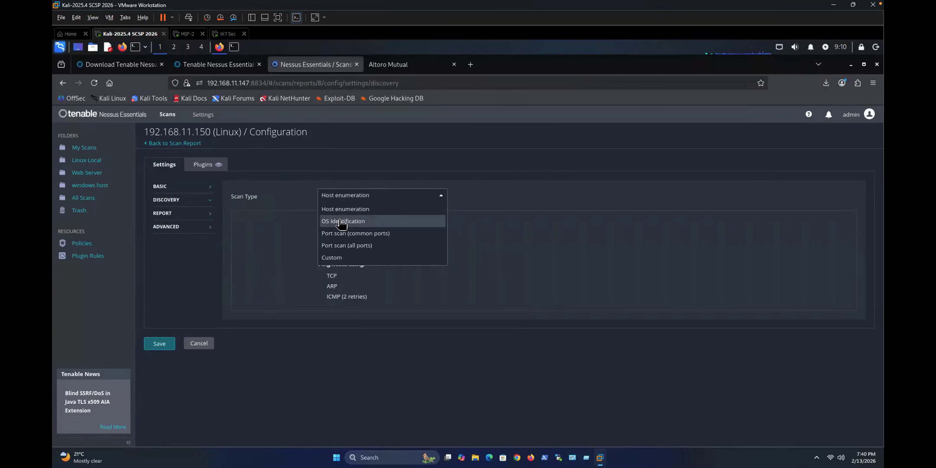
pyautogui.click(345, 247)
pyautogui.click(161, 394)
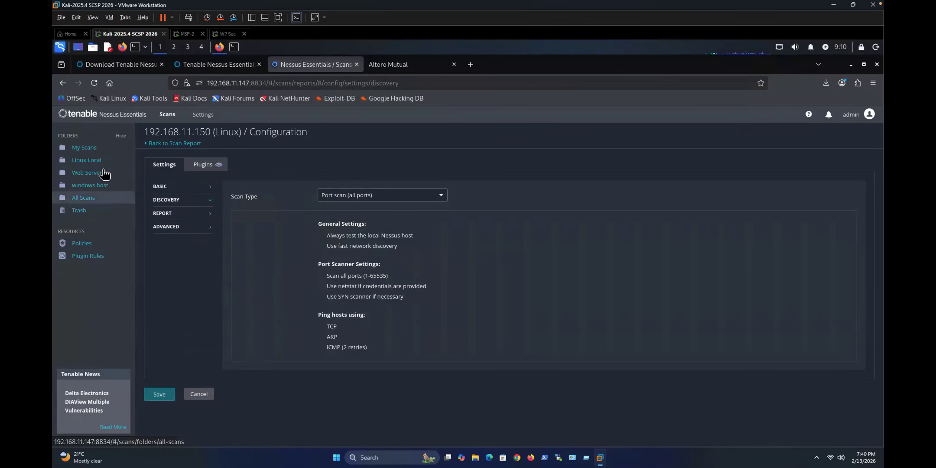
pyautogui.click(161, 395)
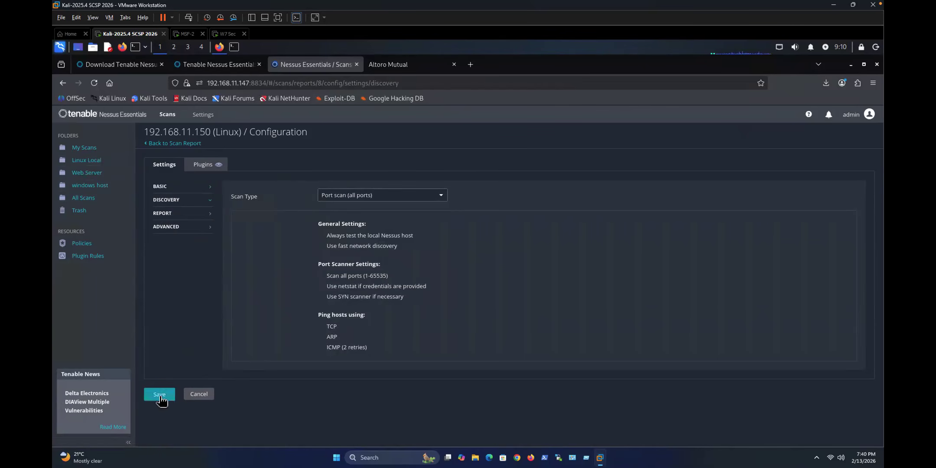
pyautogui.click(85, 161)
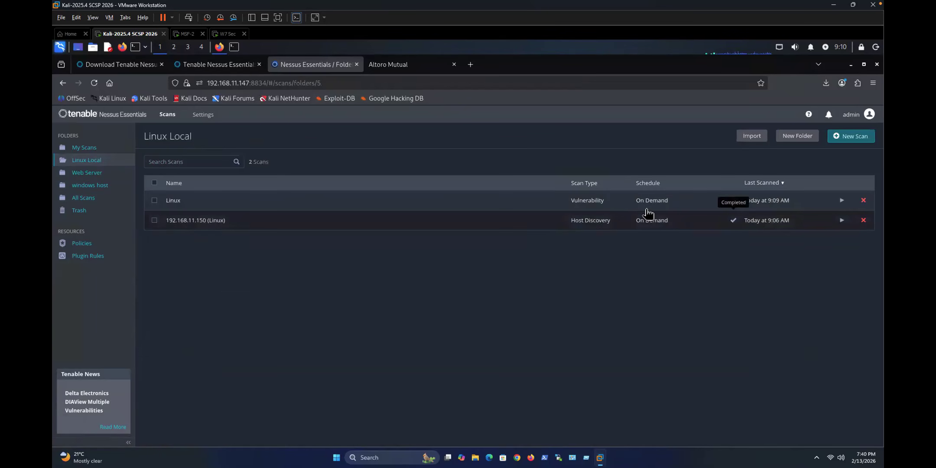
# Step: Relaunch the 192.168.11.150 (Linux) scan and open its report showing the 9:10 AM run
pyautogui.click(842, 220)
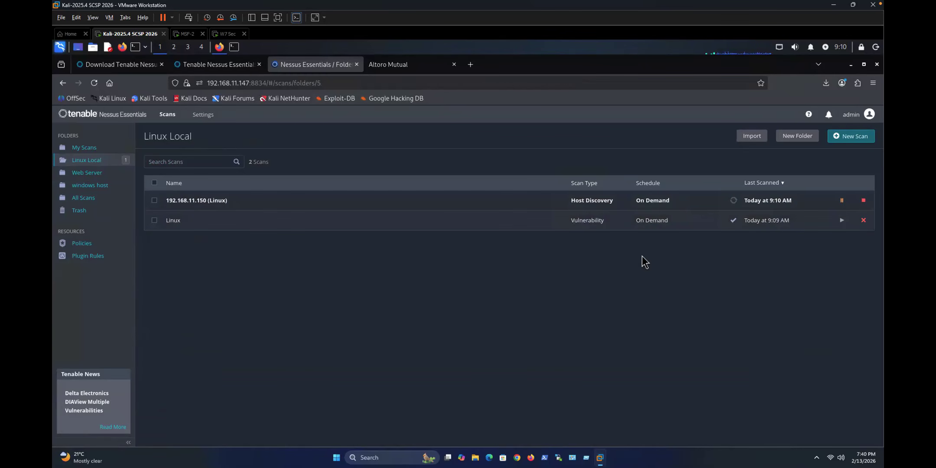
pyautogui.click(190, 201)
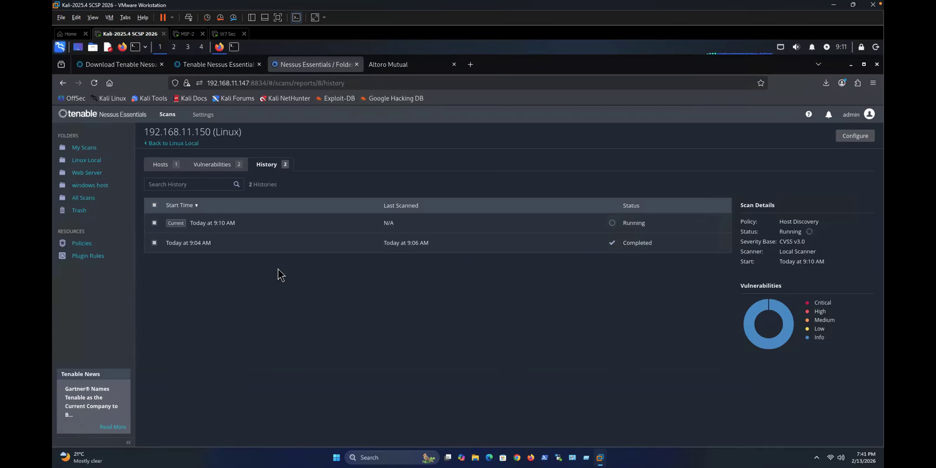
# Step: Check the running scan's findings (Nessus SYN scanner, Ping the remote host) and the host's open ports
pyautogui.click(198, 166)
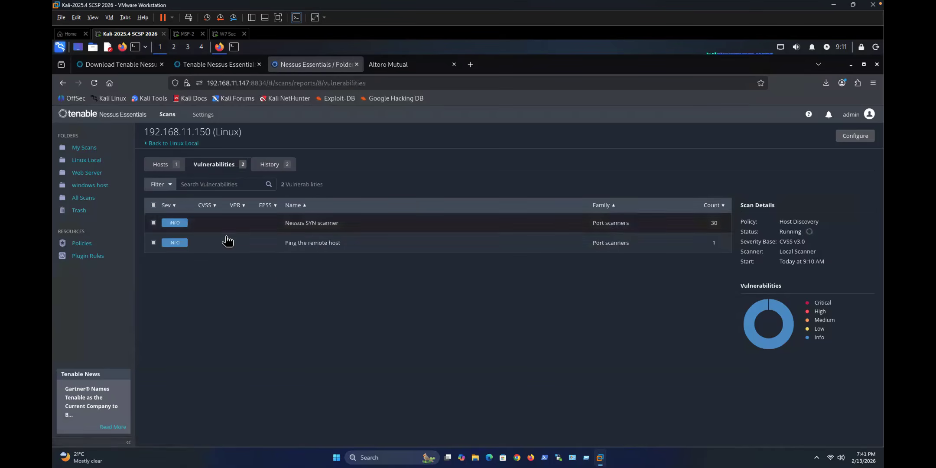
pyautogui.click(168, 165)
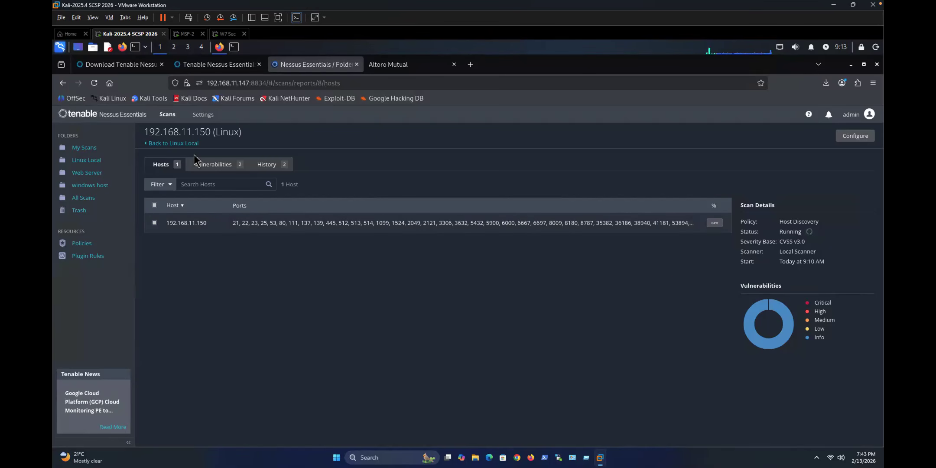
# Step: Open host 192.168.11.150's Nessus SYN scanner finding and highlight the port 21 open line
pyautogui.click(212, 167)
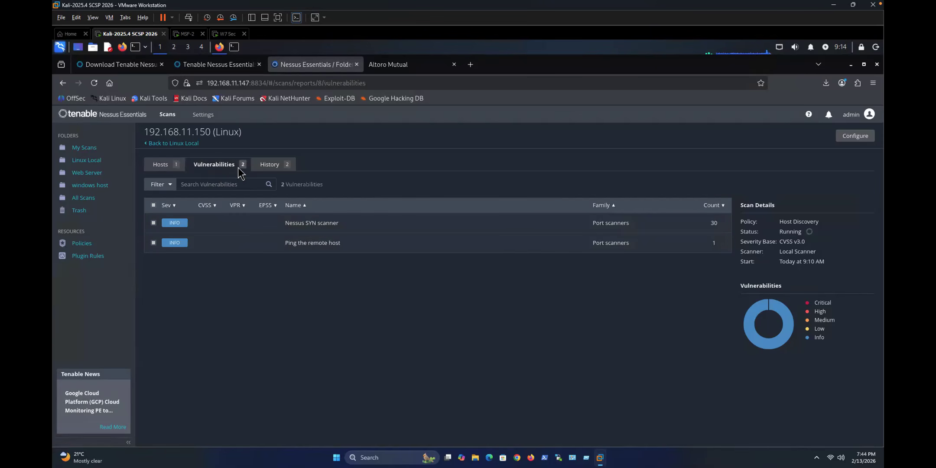
pyautogui.click(162, 165)
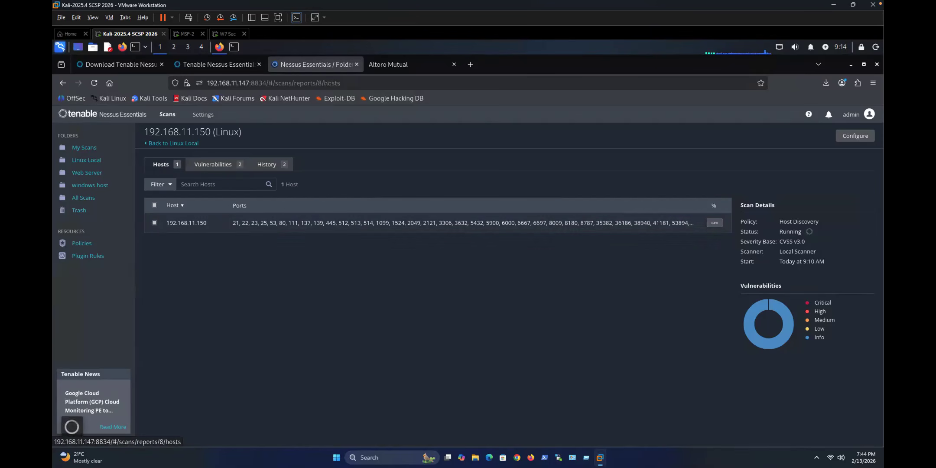
pyautogui.click(324, 227)
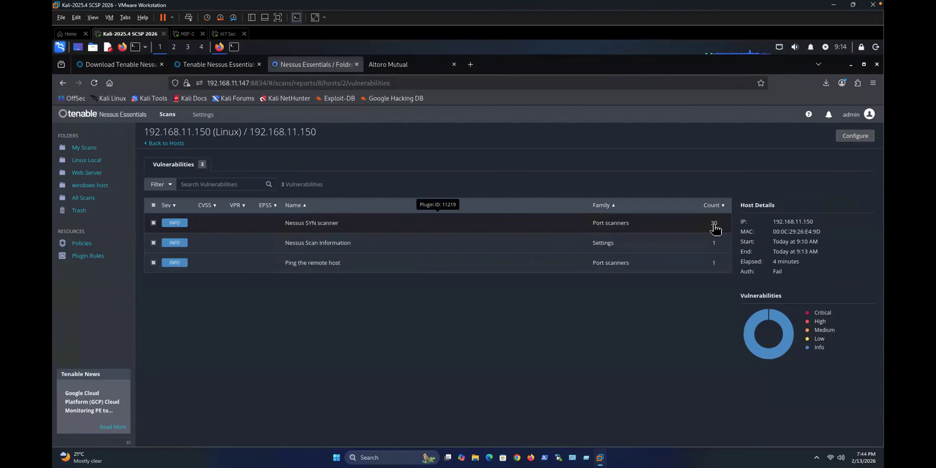
pyautogui.click(306, 224)
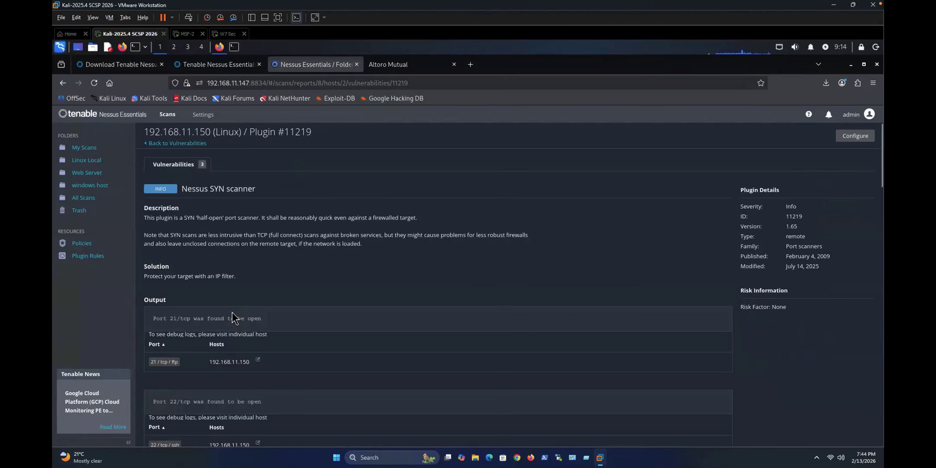
pyautogui.moveTo(170, 319); pyautogui.dragTo(257, 320)
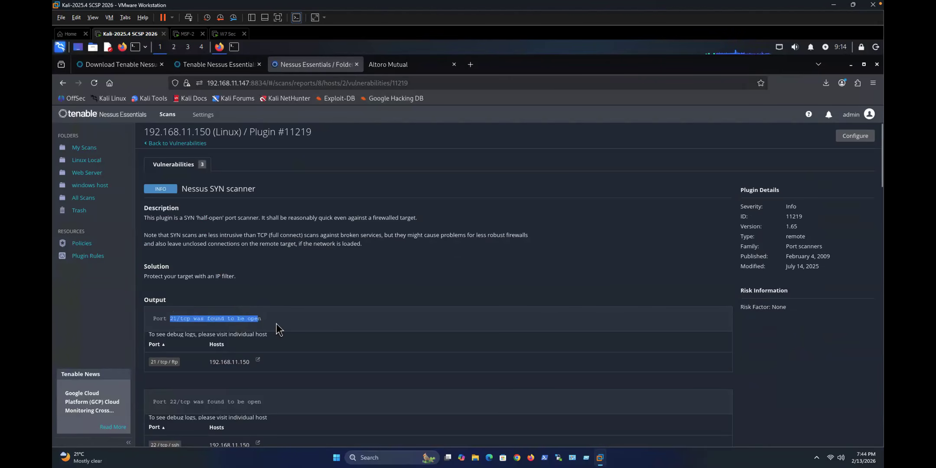
pyautogui.scroll(-2, 276, 324)
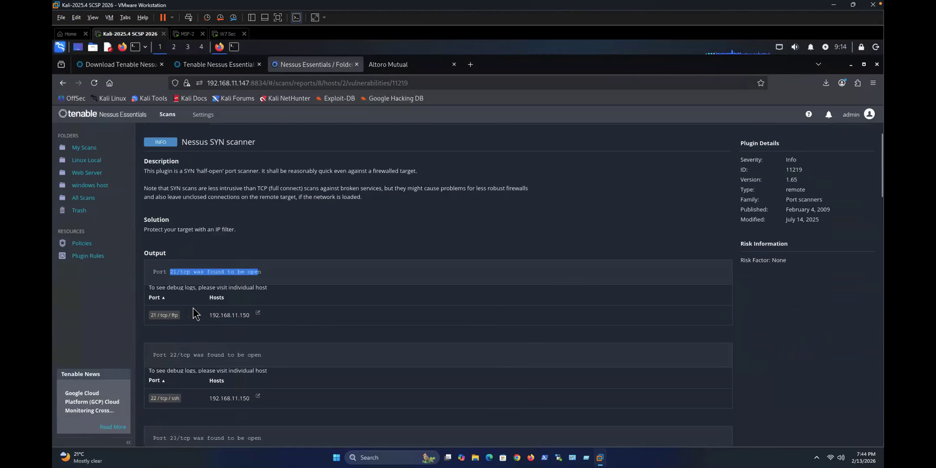
pyautogui.doubleClick(155, 315)
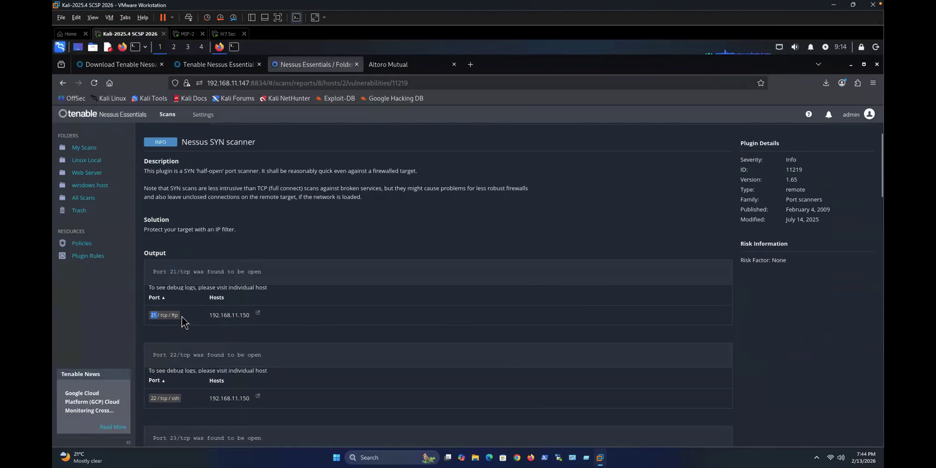
pyautogui.click(176, 288)
pyautogui.scroll(2, 190, 299)
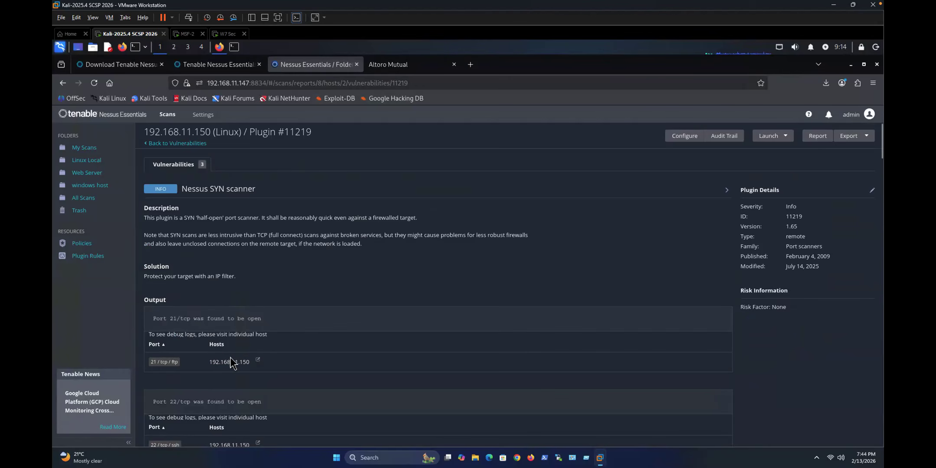
# Step: Switch to all-hosts output, reopen the SYN scanner details, and select the host IP
pyautogui.click(258, 359)
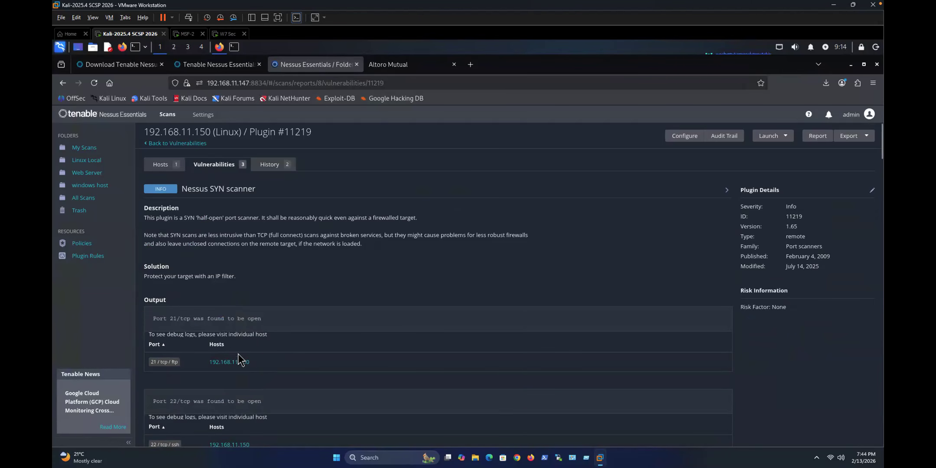
pyautogui.click(224, 363)
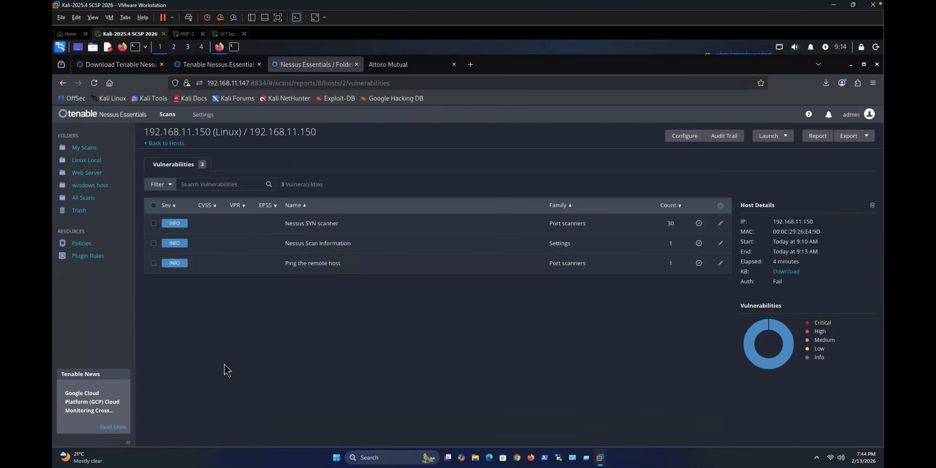
pyautogui.click(320, 225)
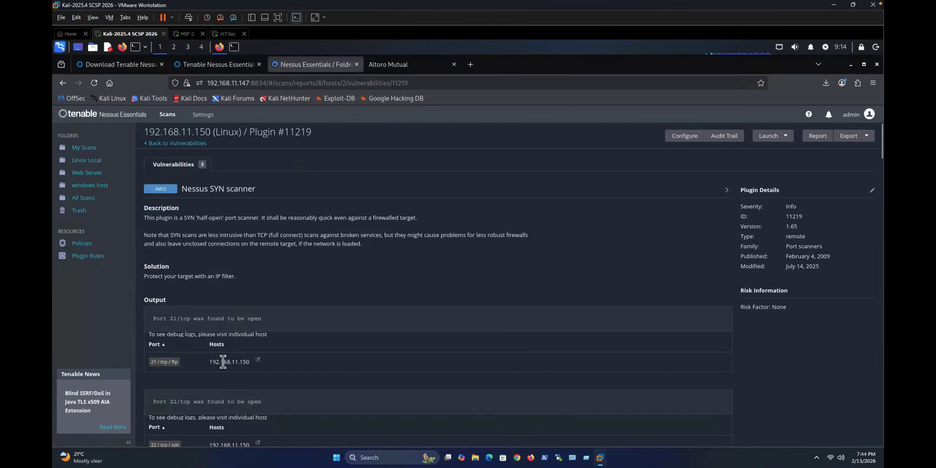
pyautogui.moveTo(209, 362); pyautogui.dragTo(247, 362)
pyautogui.click(252, 369)
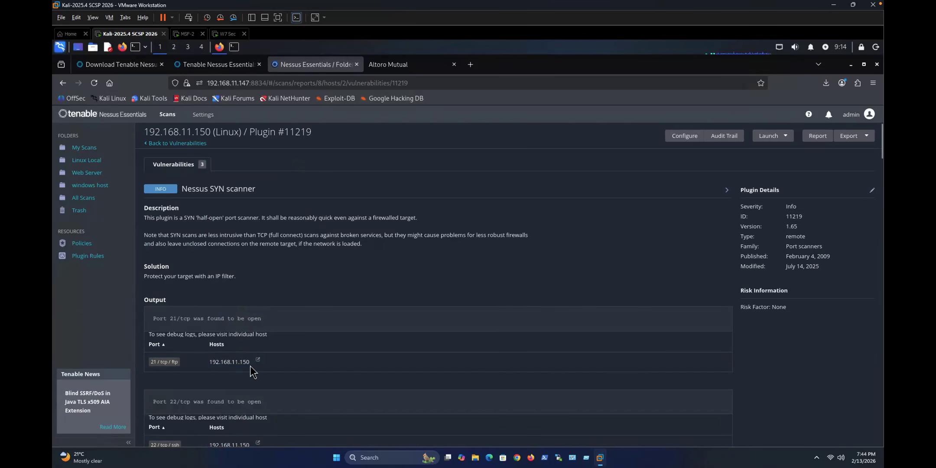
# Step: Copy host IP 192.168.11.150 and load ftp://192.168.11.150 in a new Firefox tab
pyautogui.doubleClick(227, 362)
pyautogui.hotkey('ctrl', 'c')
pyautogui.click(406, 70)
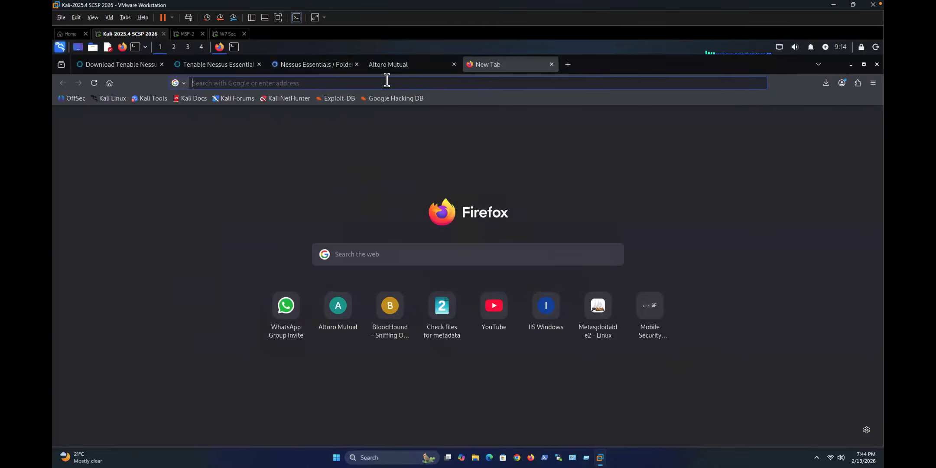
pyautogui.click(470, 64)
pyautogui.write('ftp://')
pyautogui.hotkey('ctrl', 'v')
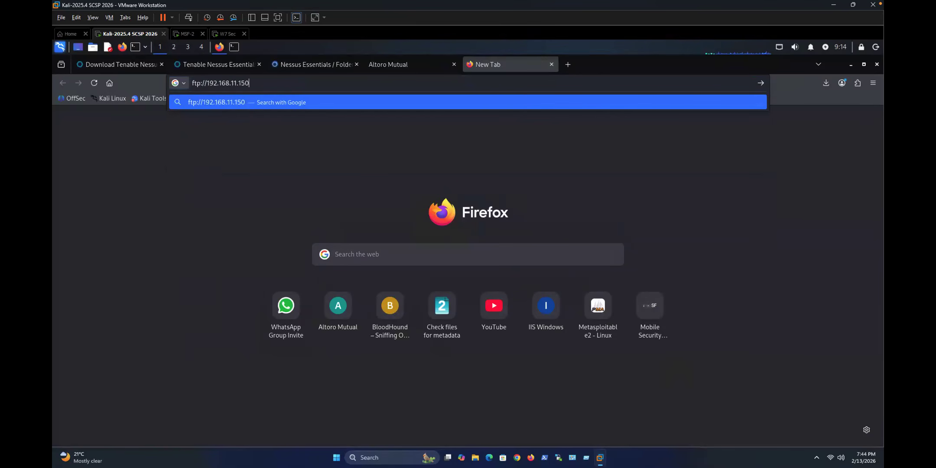
pyautogui.press('Return')
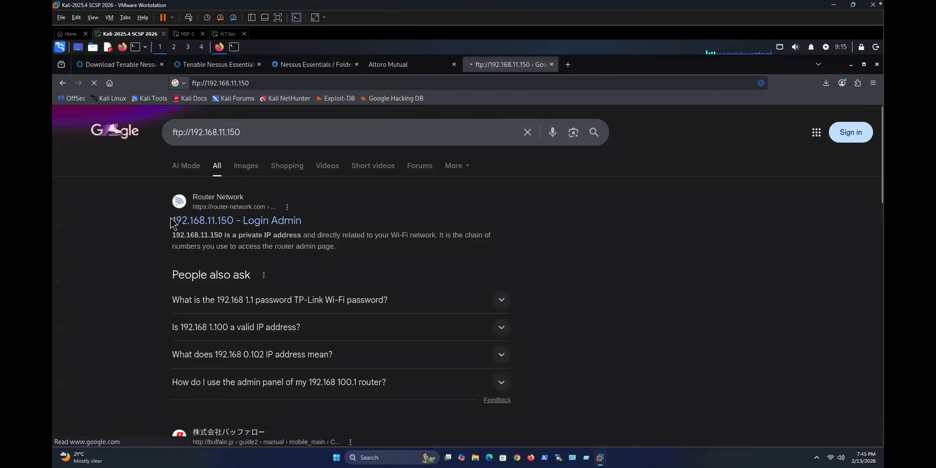
# Step: Append :21 to the address, close the resulting Google search tab, then minimize and restore Firefox
pyautogui.click(266, 84)
pyautogui.click(265, 83)
pyautogui.write(':21')
pyautogui.press('Return')
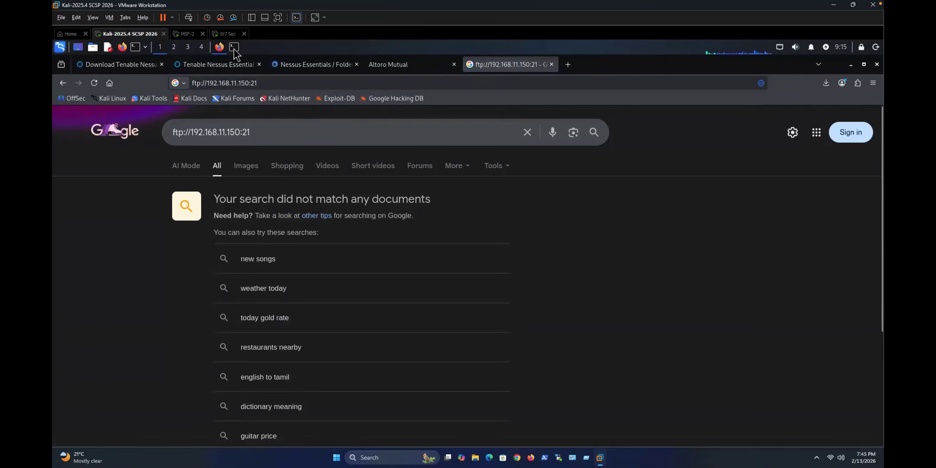
pyautogui.click(551, 64)
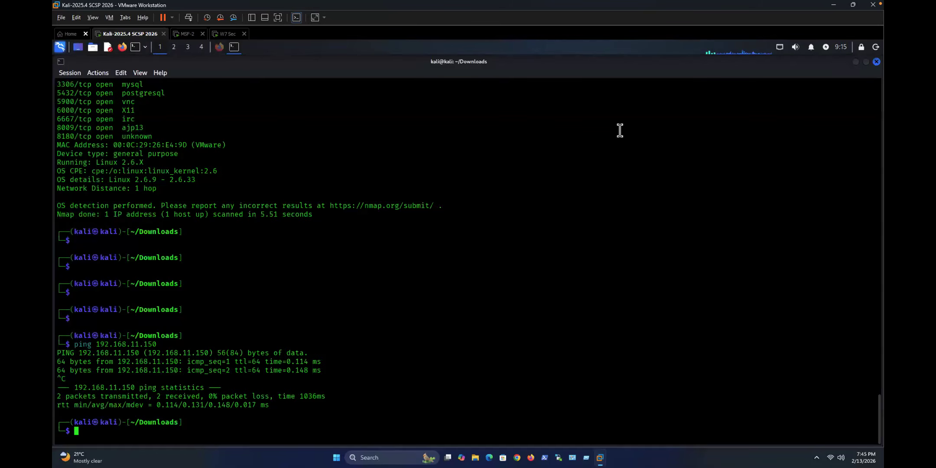
pyautogui.click(851, 65)
pyautogui.click(219, 48)
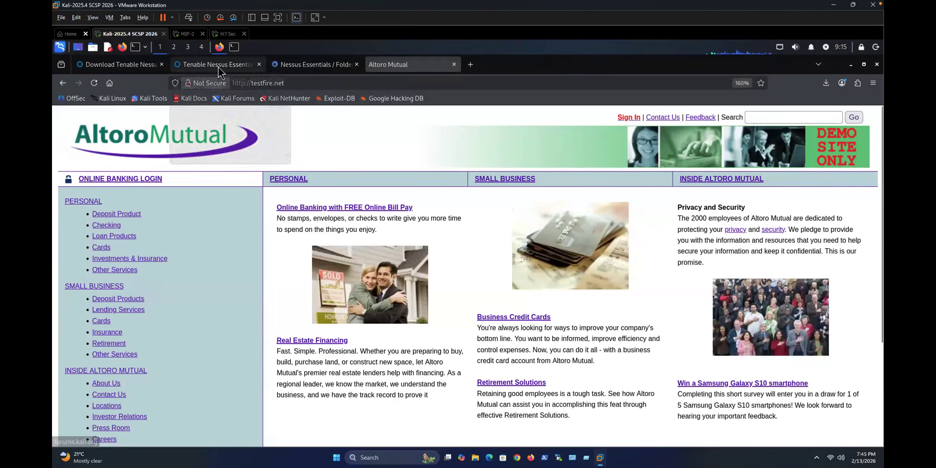
# Step: Back in Nessus, select the port 22 open-port message and view the plugin output for all hosts
pyautogui.click(295, 64)
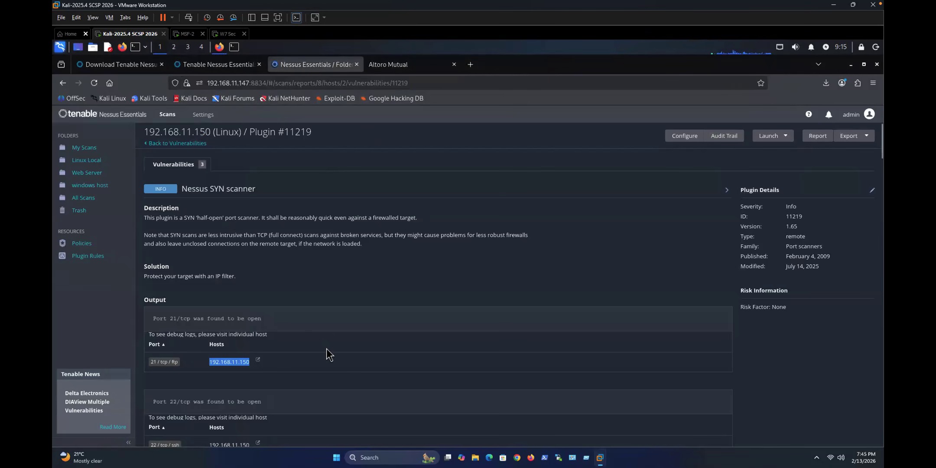
pyautogui.scroll(-1, 325, 352)
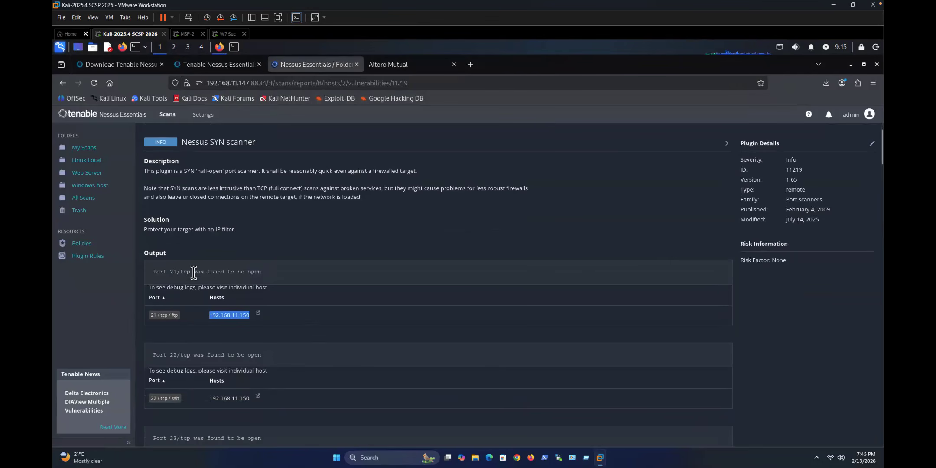
pyautogui.moveTo(211, 286); pyautogui.dragTo(250, 287)
pyautogui.scroll(-1, 249, 298)
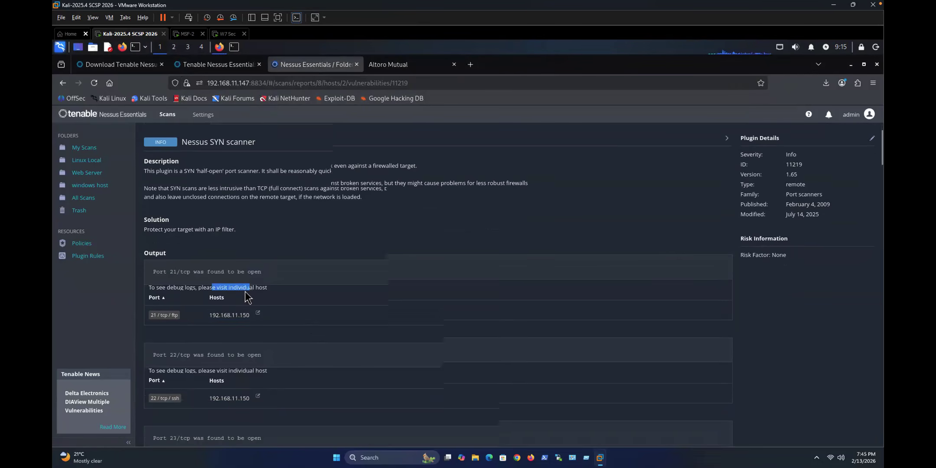
pyautogui.moveTo(170, 308); pyautogui.dragTo(266, 311)
pyautogui.scroll(-1, 266, 311)
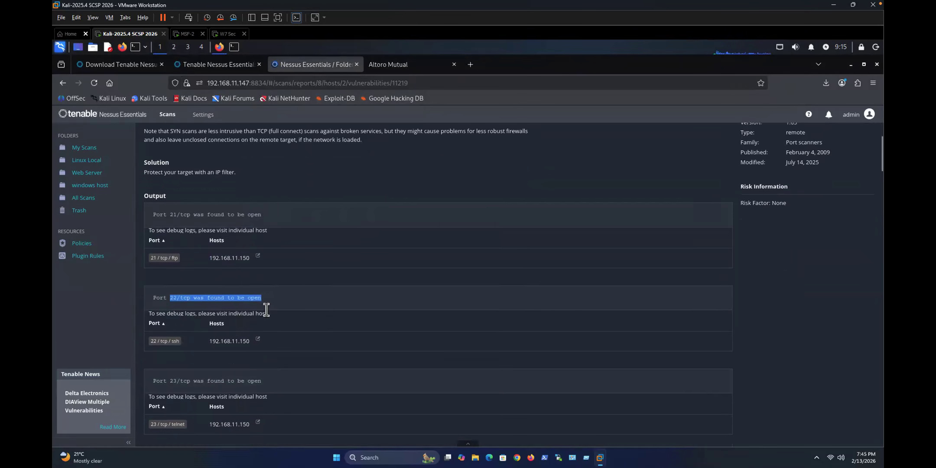
pyautogui.click(258, 304)
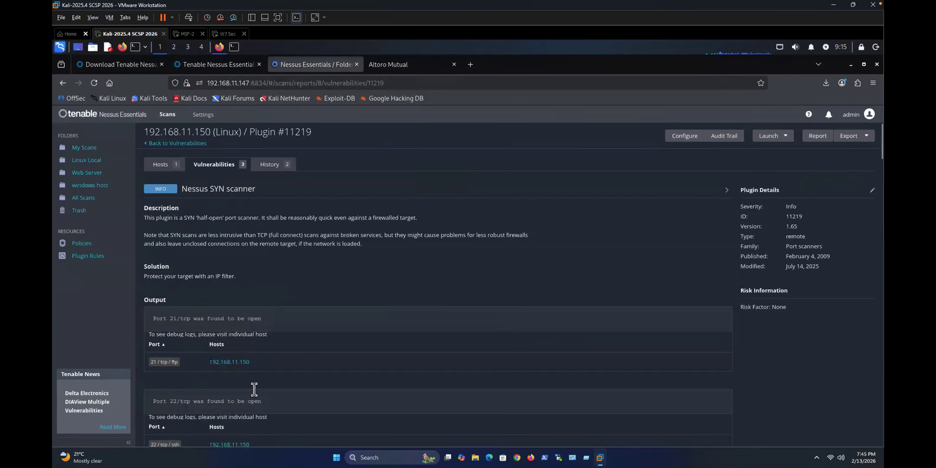
pyautogui.scroll(-1, 255, 396)
# Step: Reopen 192.168.11.150's SYN scanner details and review open ports 22 and 23 down to 139
pyautogui.click(224, 399)
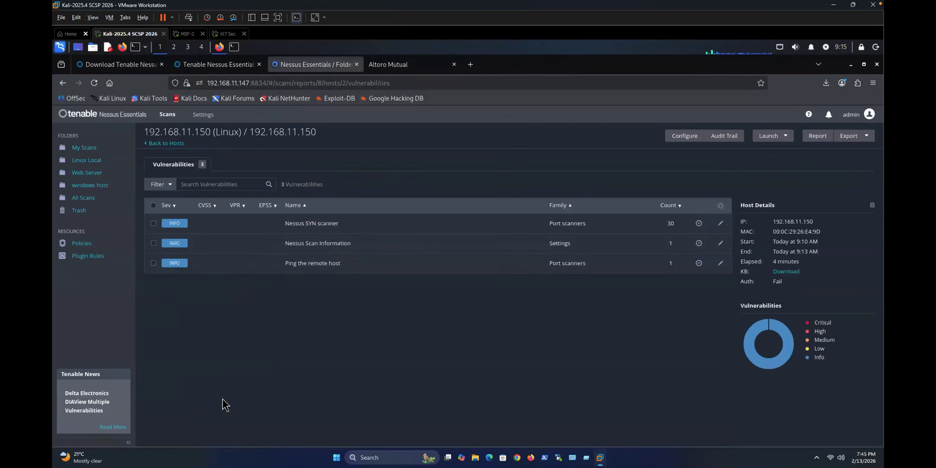
pyautogui.click(297, 226)
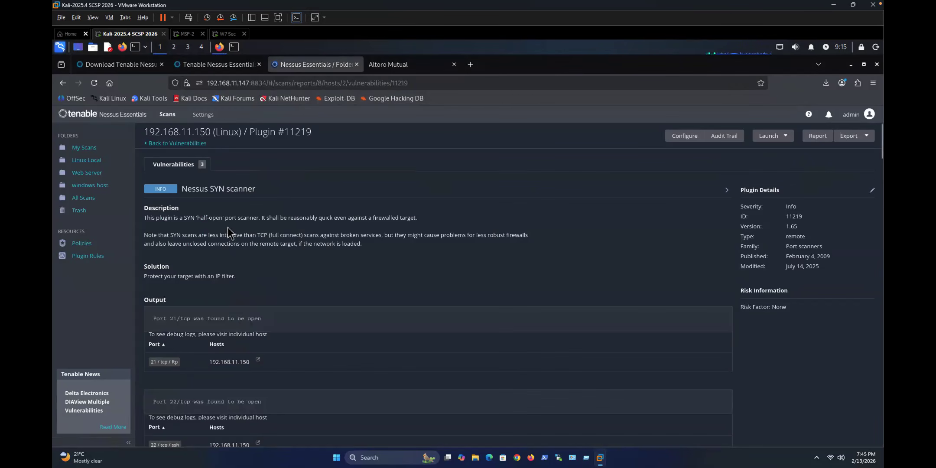
pyautogui.scroll(-1, 249, 353)
pyautogui.scroll(-1, 250, 353)
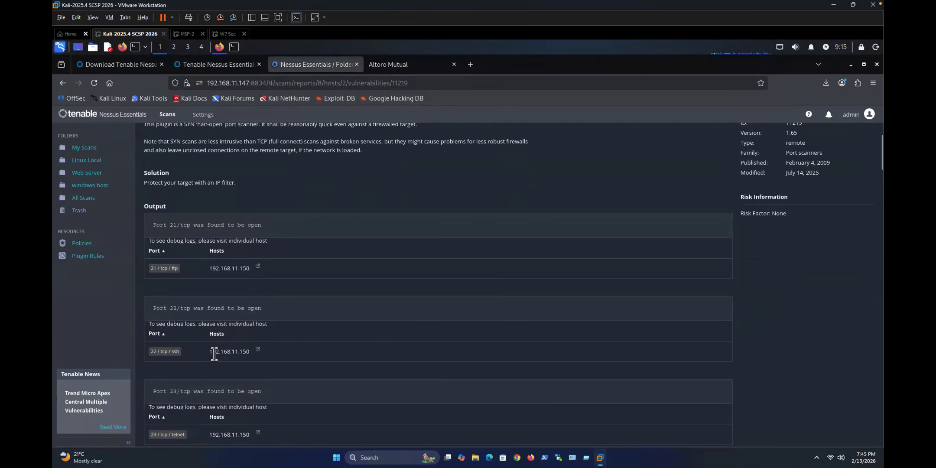
pyautogui.moveTo(211, 352); pyautogui.dragTo(251, 352)
pyautogui.scroll(-2, 220, 366)
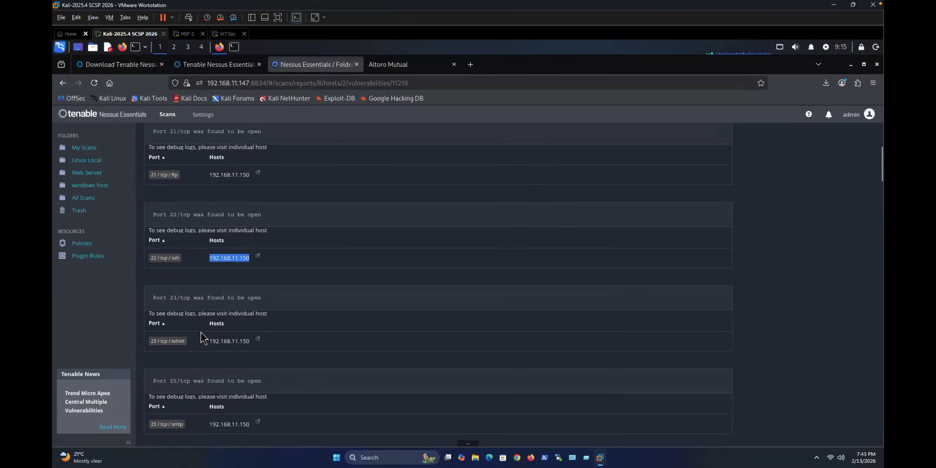
pyautogui.moveTo(167, 298); pyautogui.dragTo(262, 298)
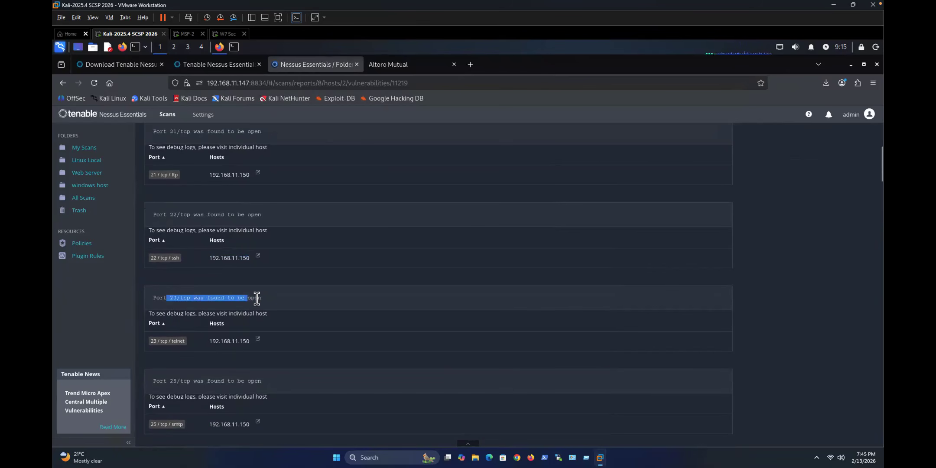
pyautogui.click(163, 339)
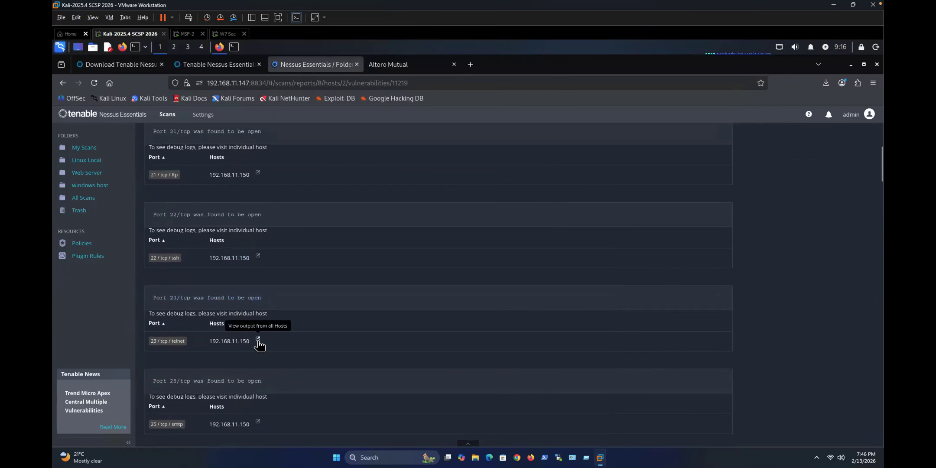
pyautogui.scroll(-2, 227, 346)
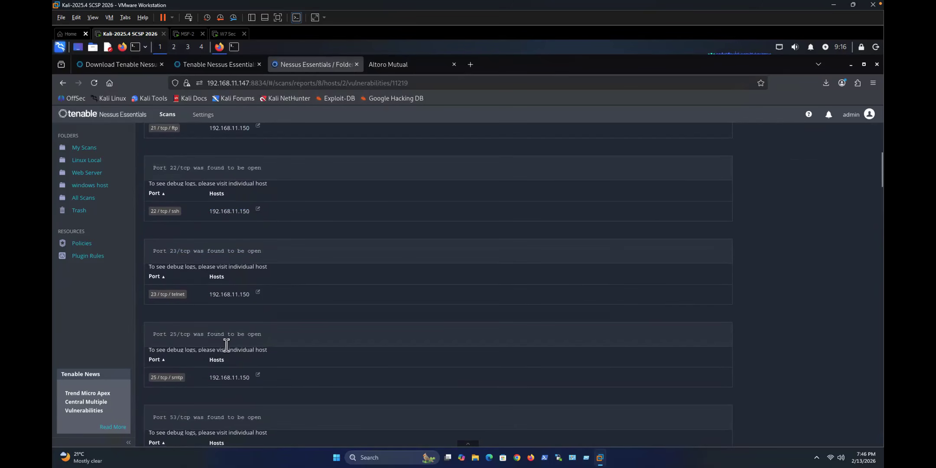
pyautogui.scroll(-4, 196, 371)
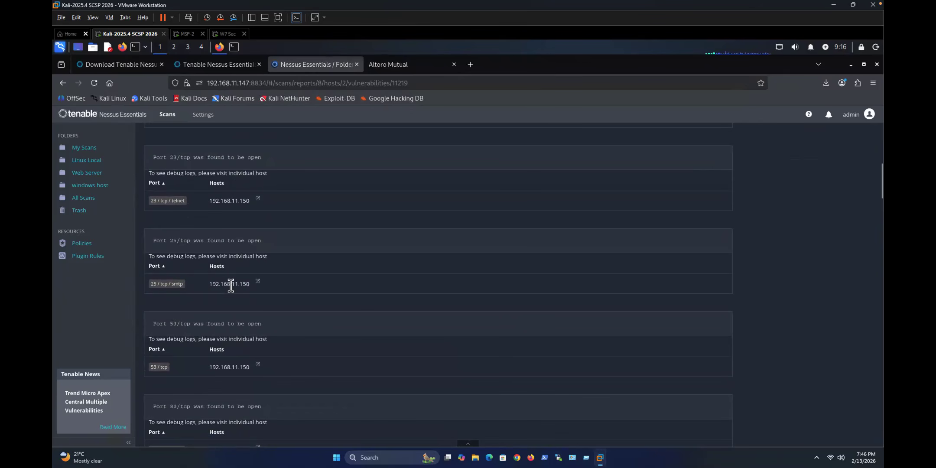
pyautogui.scroll(-1, 214, 340)
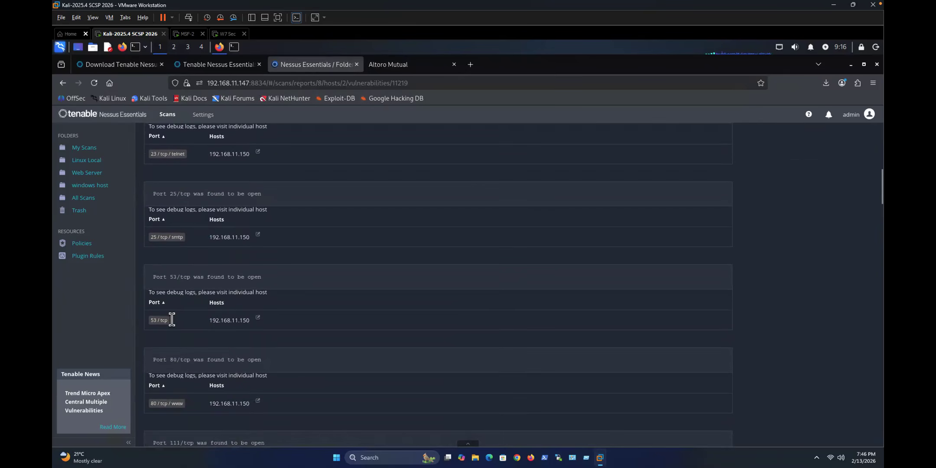
pyautogui.scroll(-2, 241, 322)
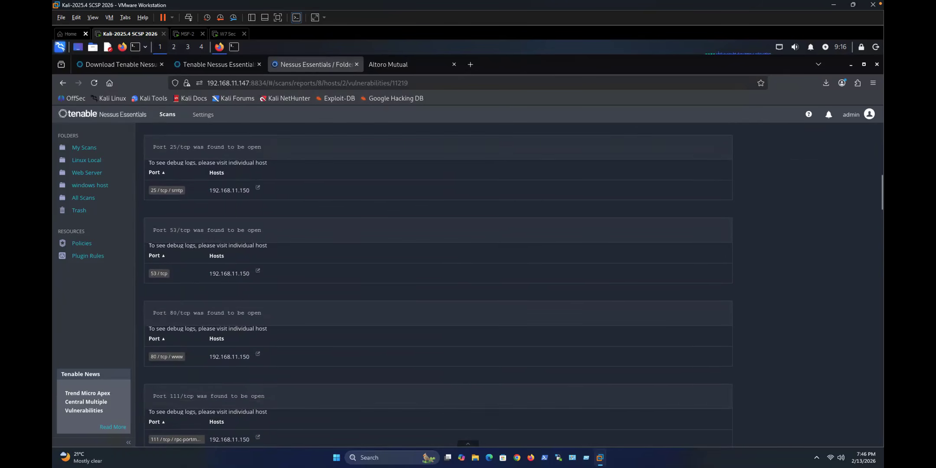
pyautogui.scroll(-1, 240, 334)
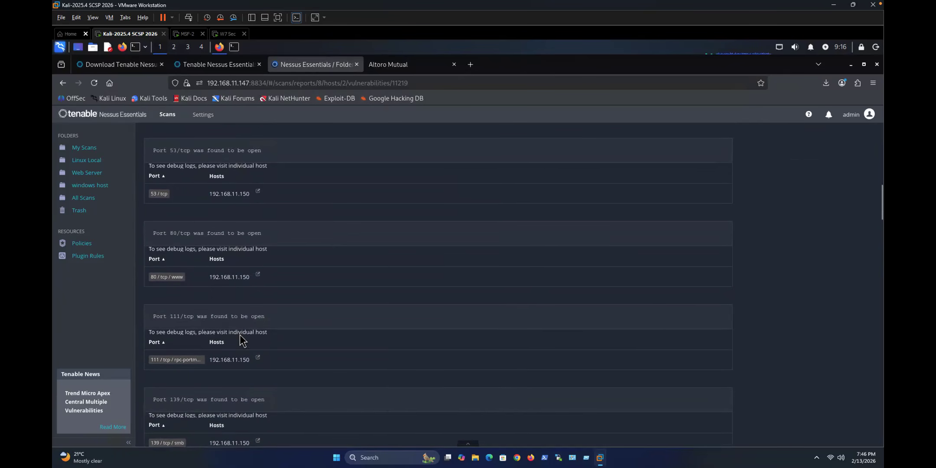
# Step: Scroll through the remaining SYN scanner port output, then return to the host's three Info findings
pyautogui.scroll(-5, 240, 334)
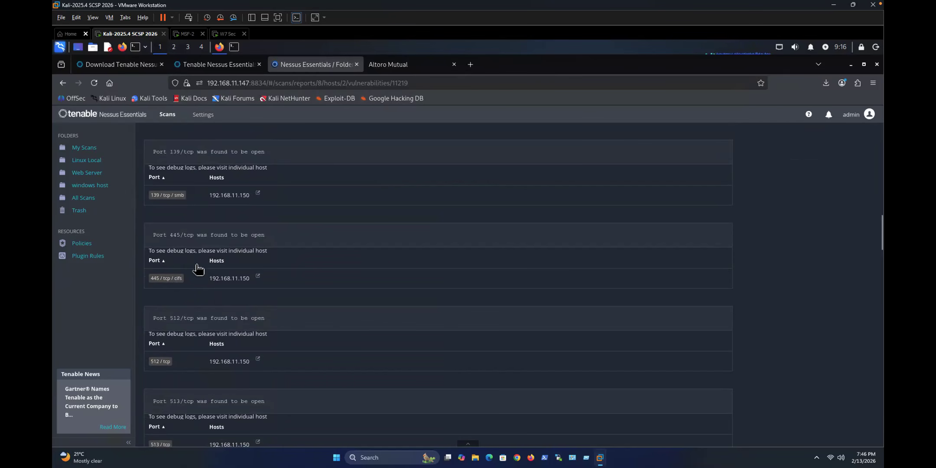
pyautogui.scroll(-2, 273, 294)
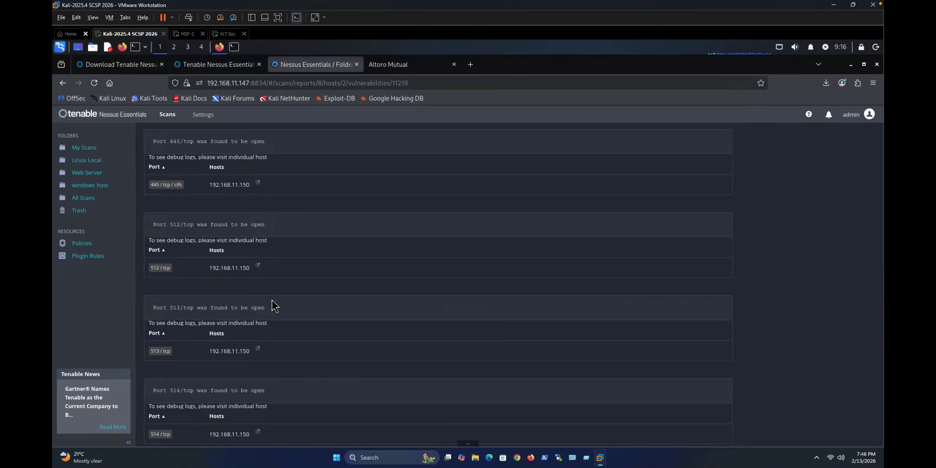
pyautogui.scroll(-1, 273, 302)
pyautogui.scroll(-2, 274, 306)
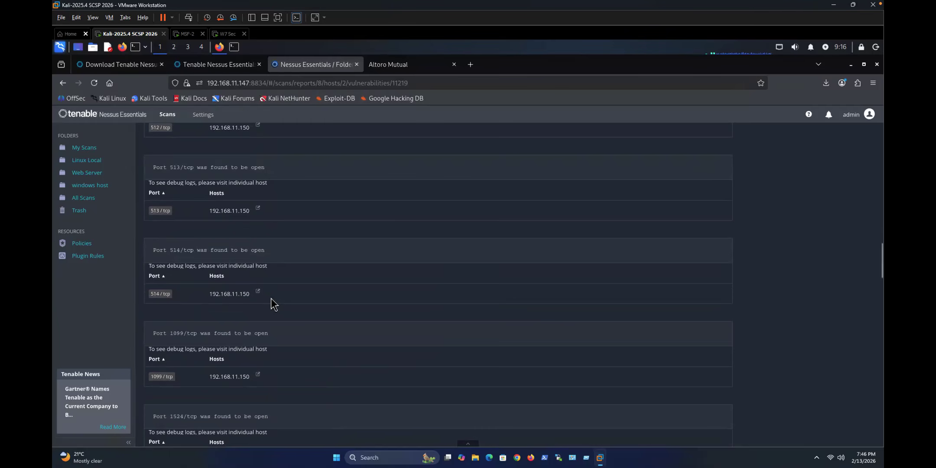
pyautogui.scroll(-4, 271, 298)
pyautogui.scroll(-4, 272, 299)
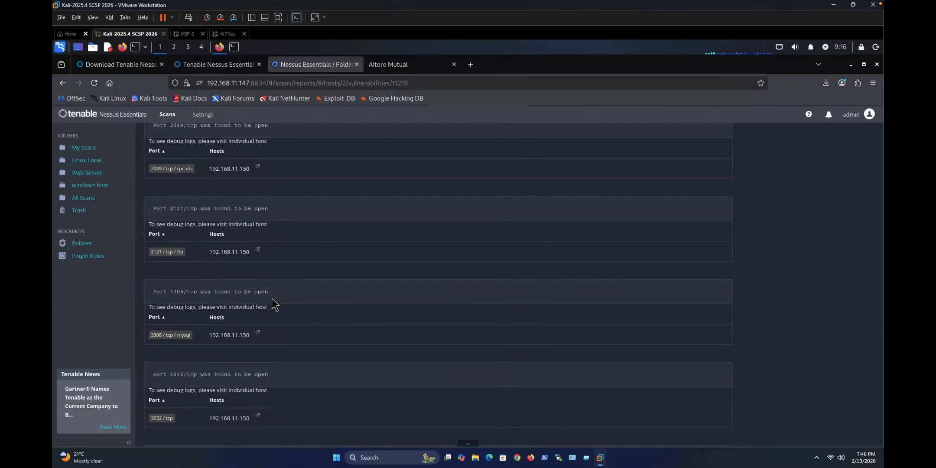
pyautogui.scroll(-7, 272, 298)
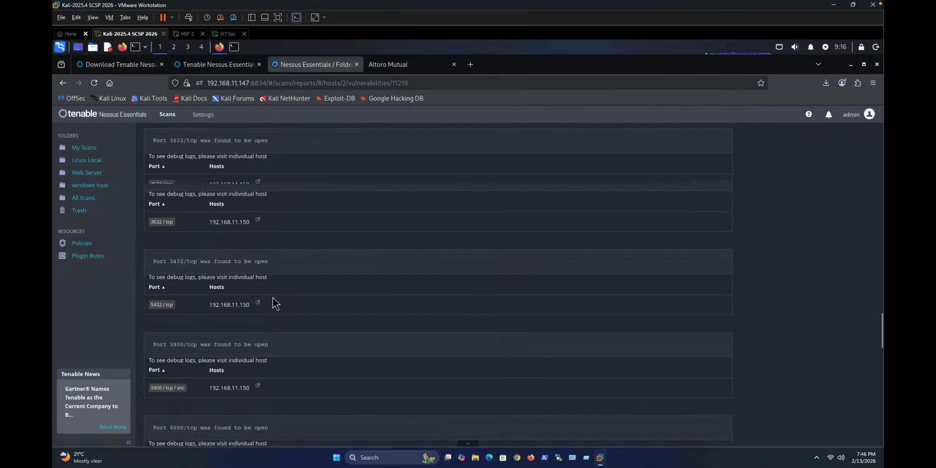
pyautogui.scroll(-12, 272, 298)
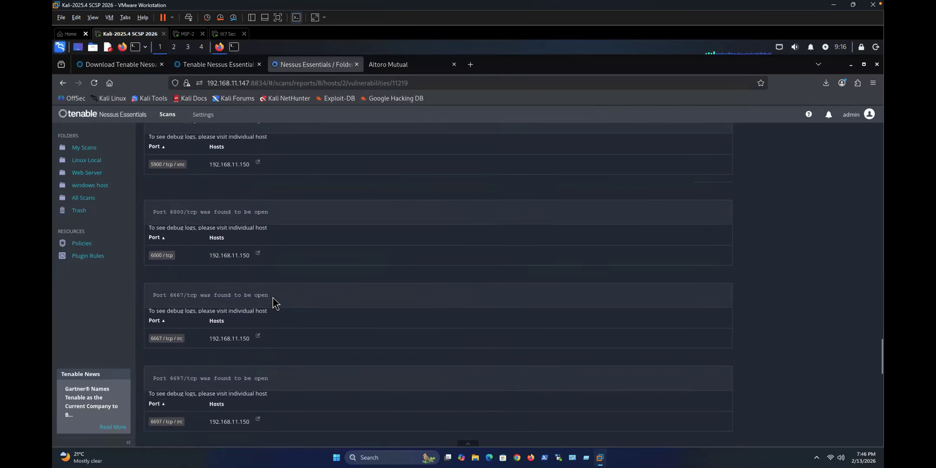
pyautogui.scroll(20, 272, 297)
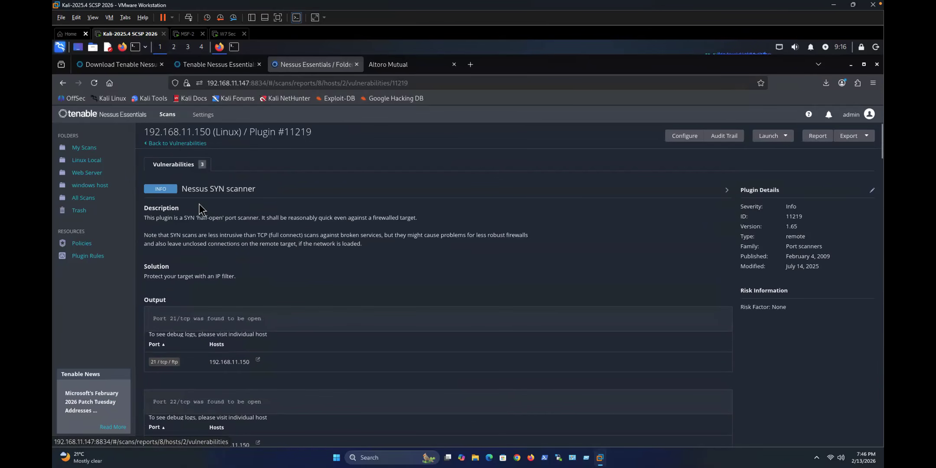
pyautogui.scroll(-15, 261, 288)
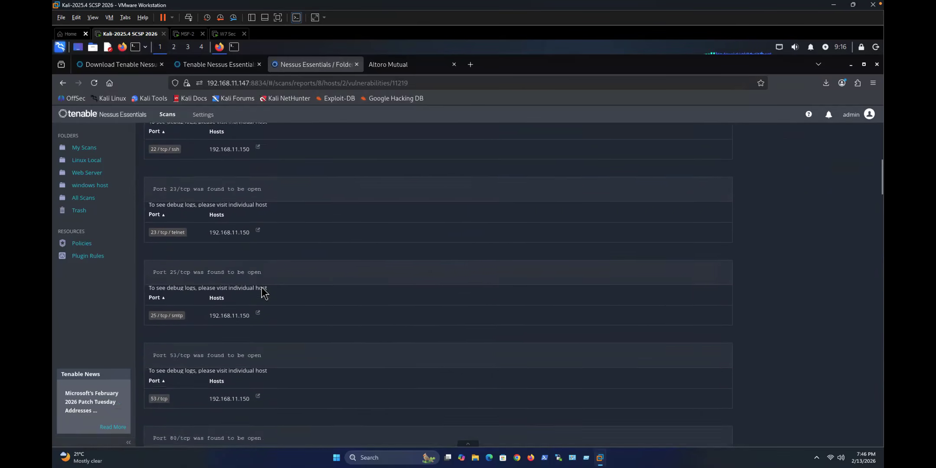
pyautogui.scroll(15, 216, 230)
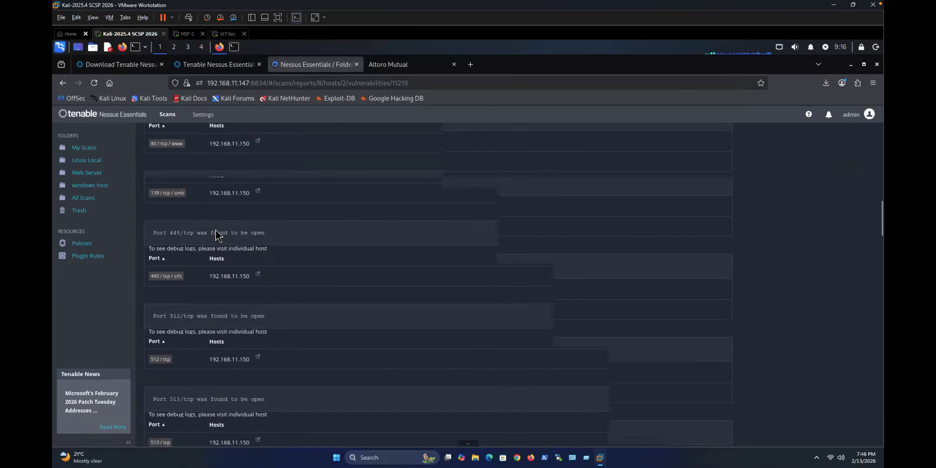
pyautogui.click(151, 145)
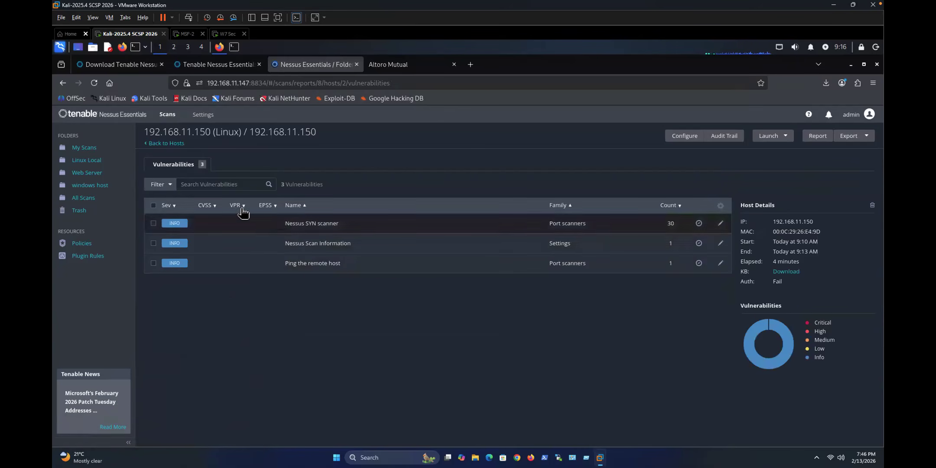
# Step: Go back to the hosts list, view the scan-wide Vulnerabilities tab, then open the Linux Local folder
pyautogui.click(166, 143)
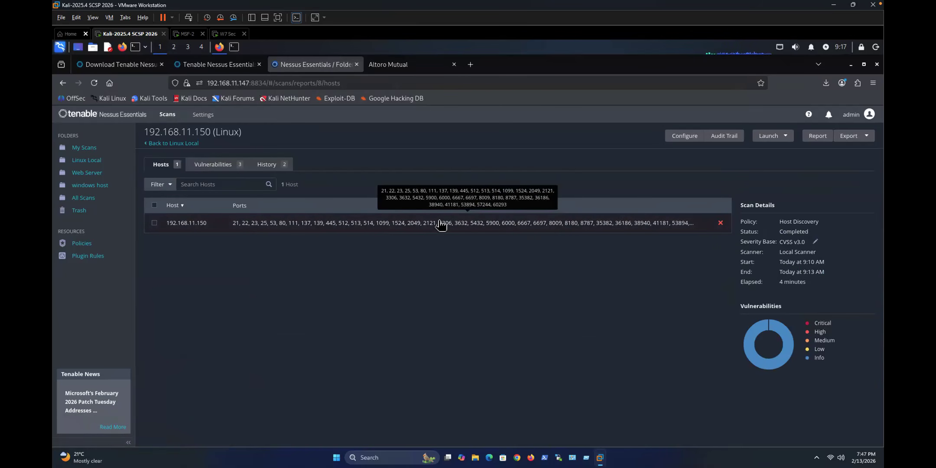
pyautogui.click(229, 164)
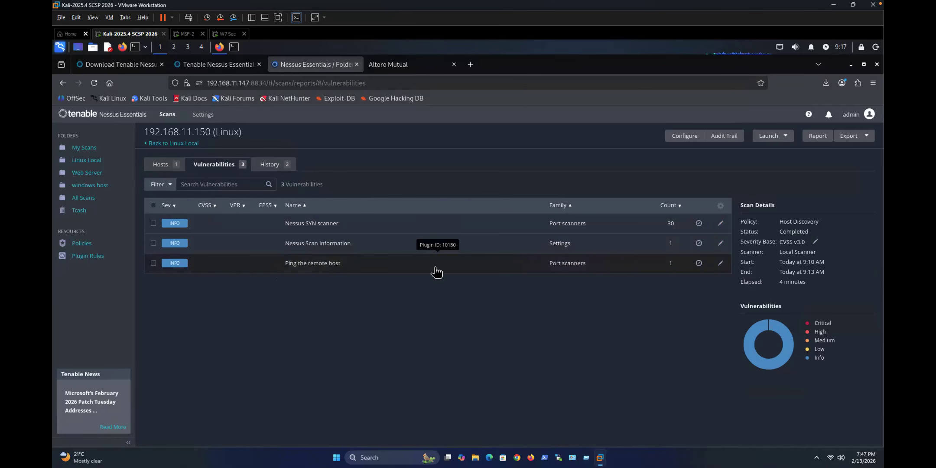
pyautogui.click(83, 161)
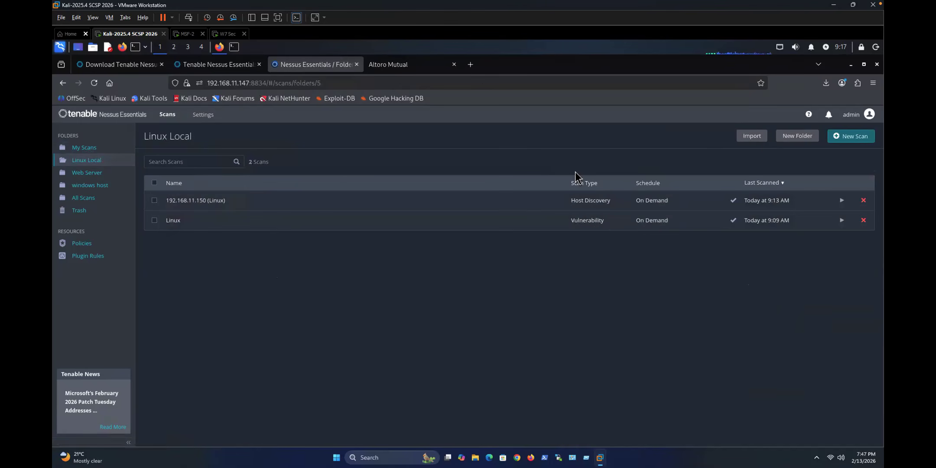
# Step: Start a new Credential Validation scan named 'credential scan for linux' targeting 192.168.11.150
pyautogui.click(864, 137)
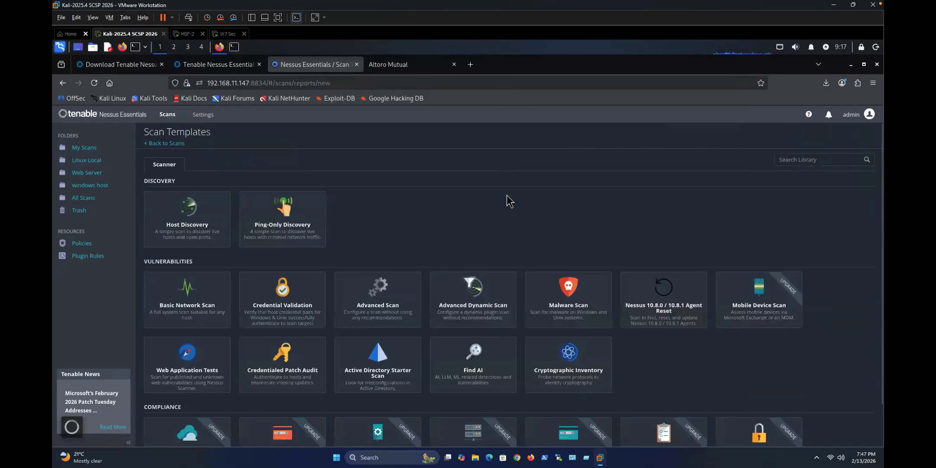
pyautogui.click(280, 297)
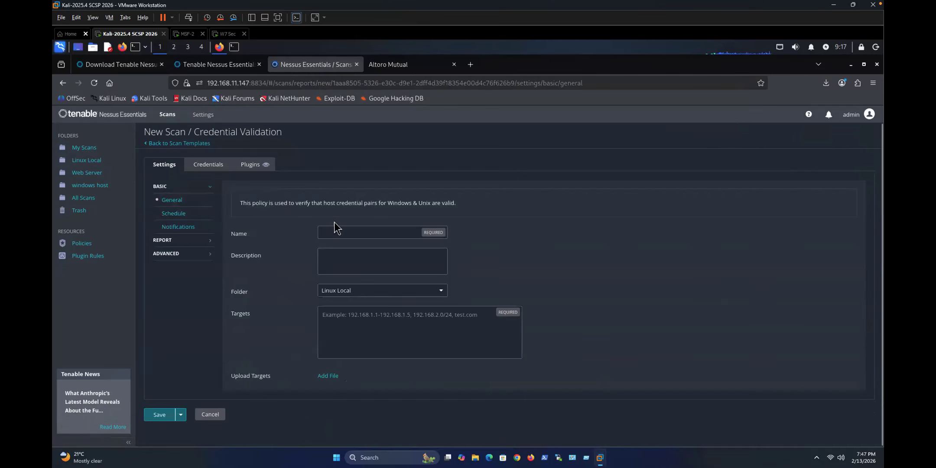
pyautogui.write('credential scan for linux')
pyautogui.write('192.168.11.150')
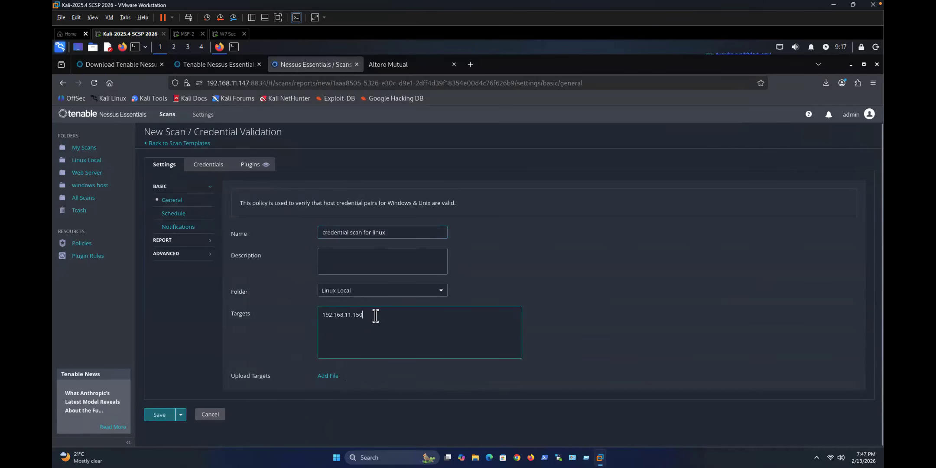
# Step: Review Schedule, Report and Advanced settings keeping scan type Default, and open Credentials with Host category
pyautogui.click(180, 214)
pyautogui.click(167, 240)
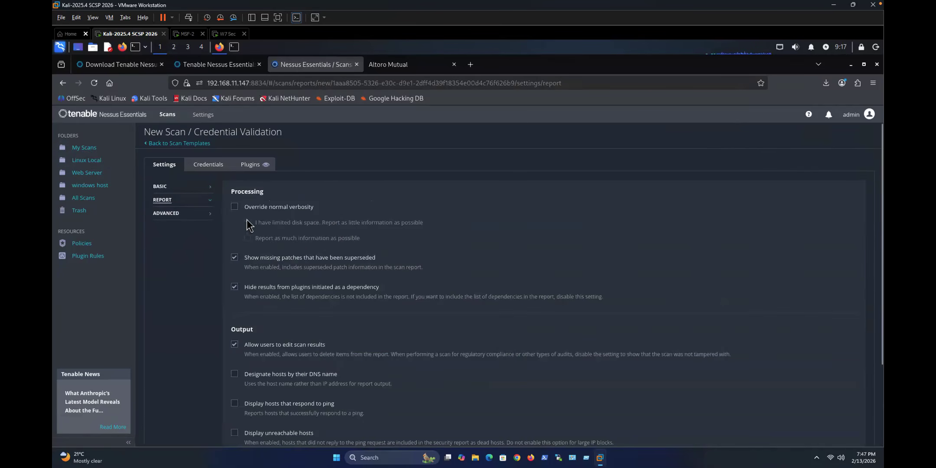
pyautogui.click(174, 214)
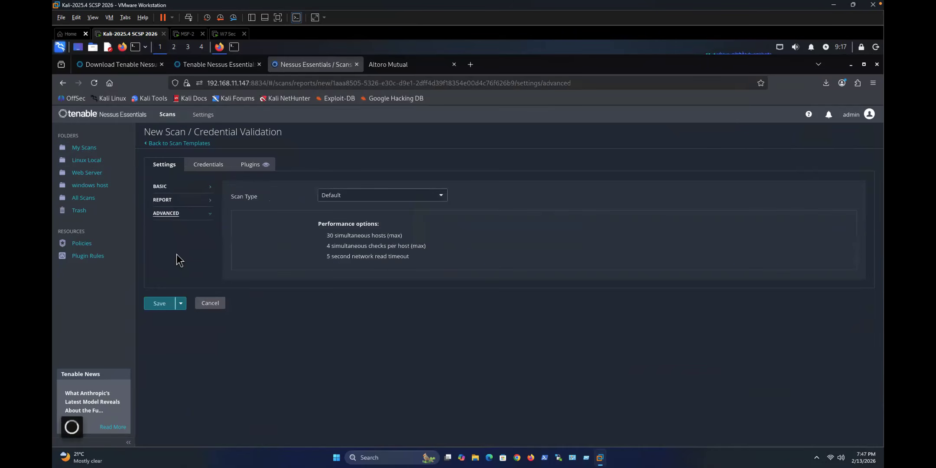
pyautogui.click(338, 198)
pyautogui.click(292, 226)
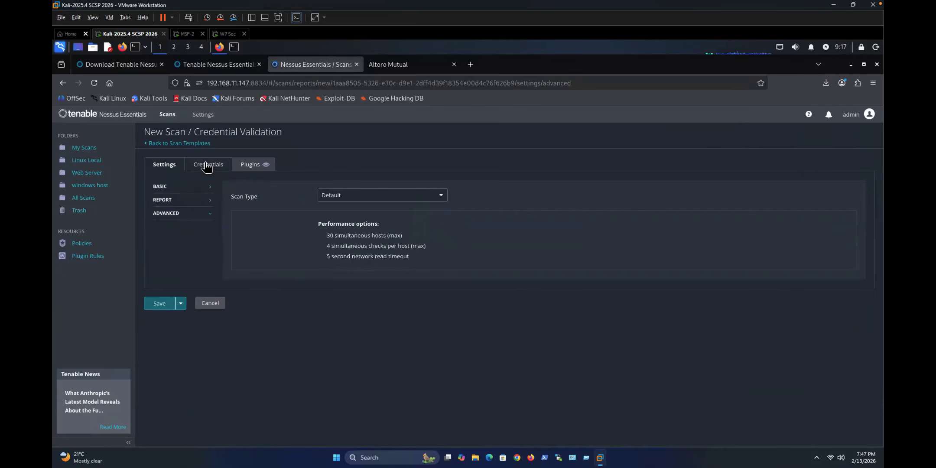
pyautogui.click(202, 168)
pyautogui.click(239, 192)
pyautogui.click(230, 190)
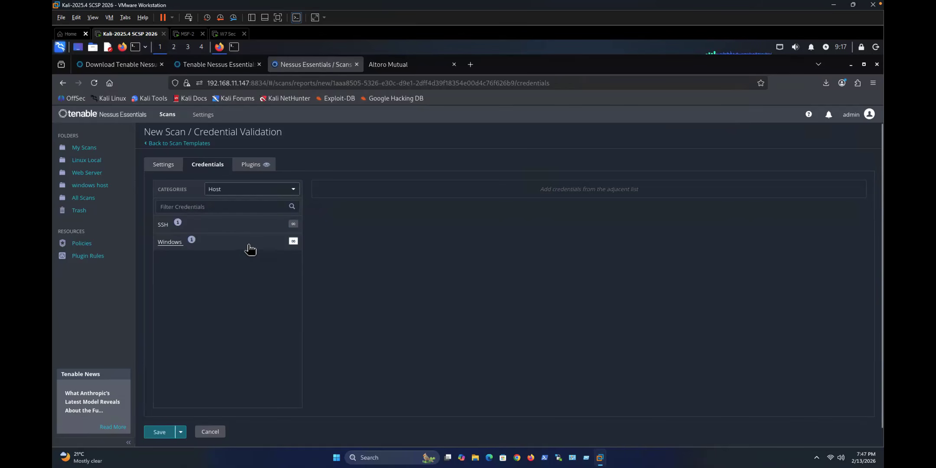
# Step: Attempt to save the scan, keep scan type Default, and add an SSH credential
pyautogui.click(166, 165)
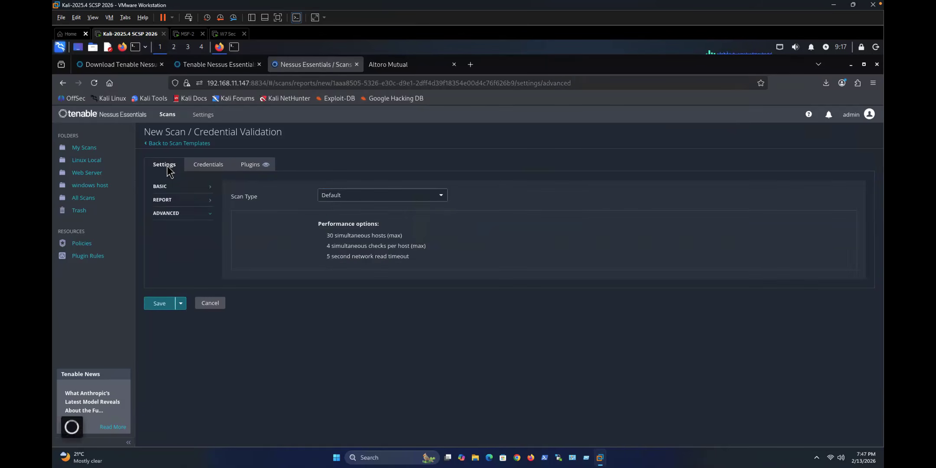
pyautogui.click(159, 305)
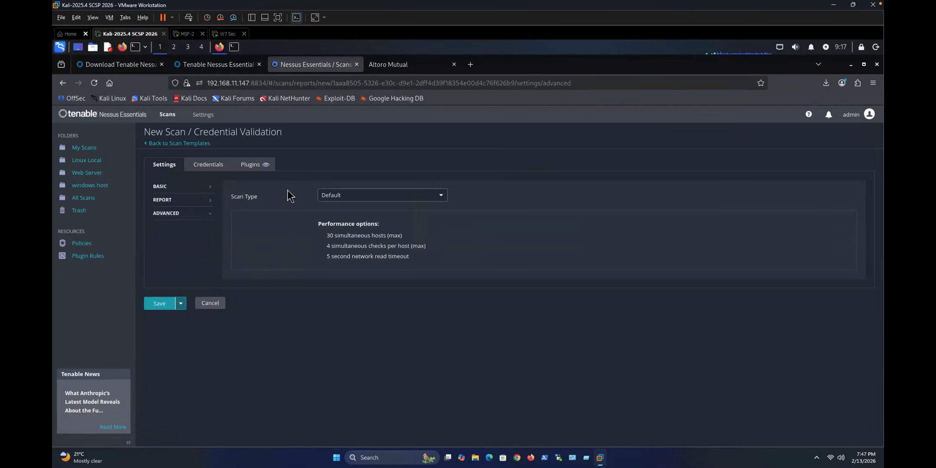
pyautogui.click(334, 197)
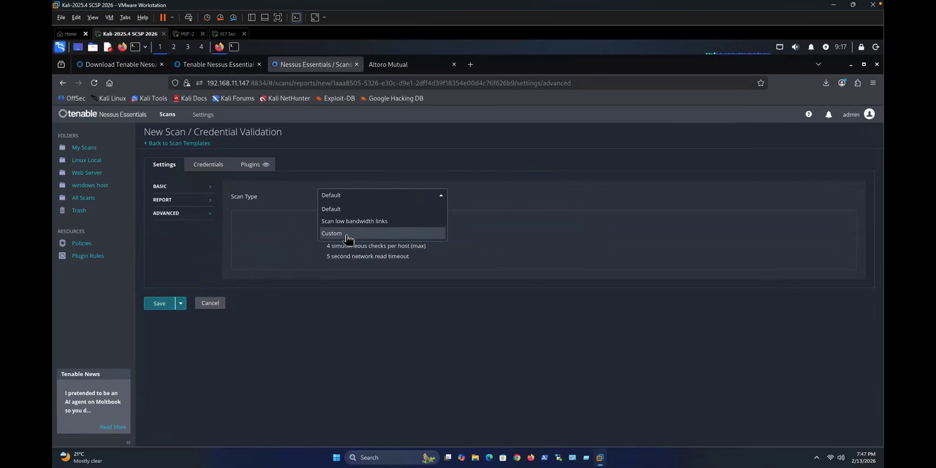
pyautogui.click(223, 199)
pyautogui.click(207, 166)
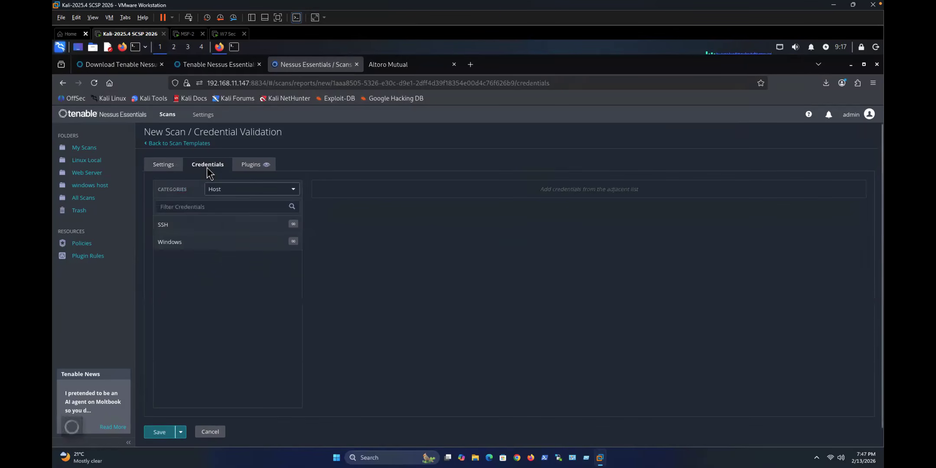
pyautogui.click(294, 223)
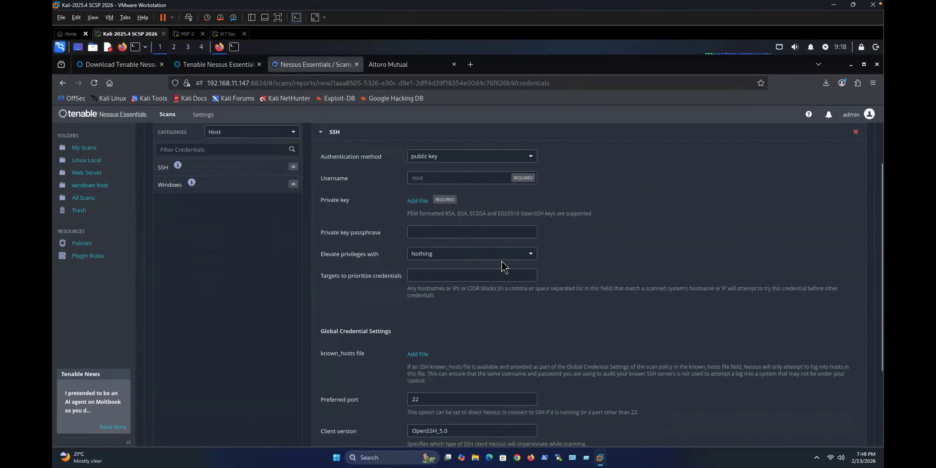
# Step: Show credentials of all categories and set the SSH public key username to root
pyautogui.scroll(-1, 502, 261)
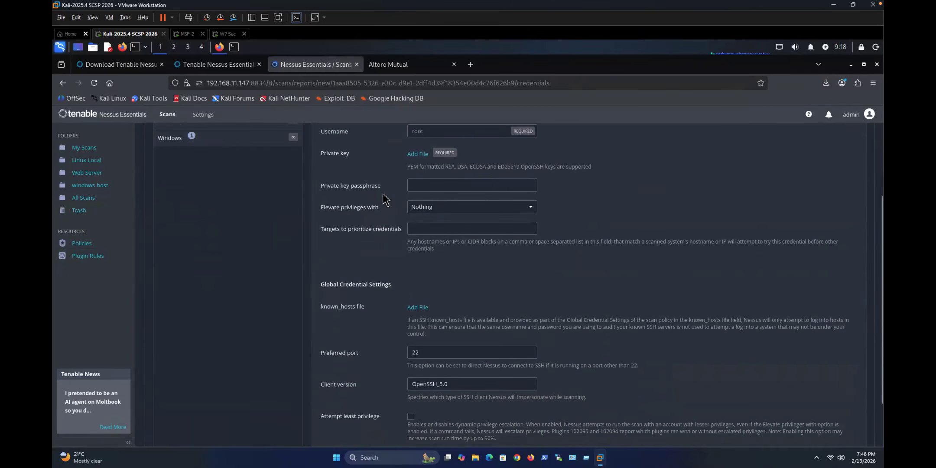
pyautogui.click(425, 130)
pyautogui.scroll(3, 493, 159)
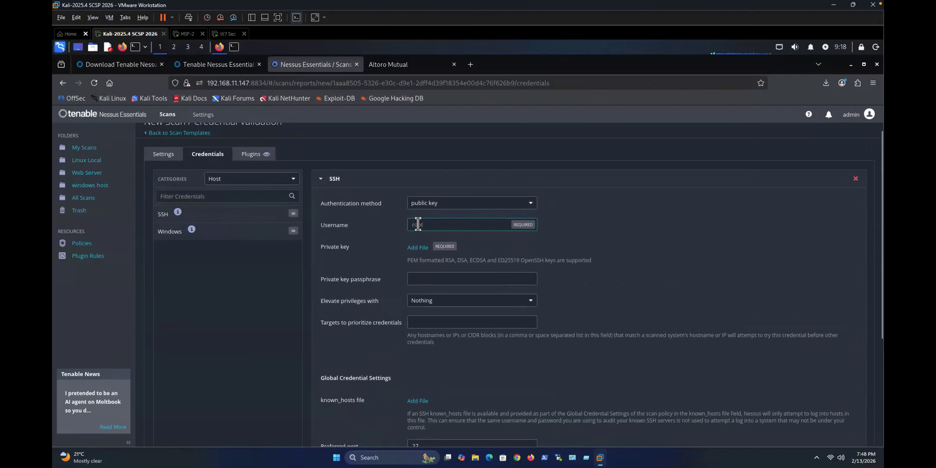
pyautogui.click(262, 183)
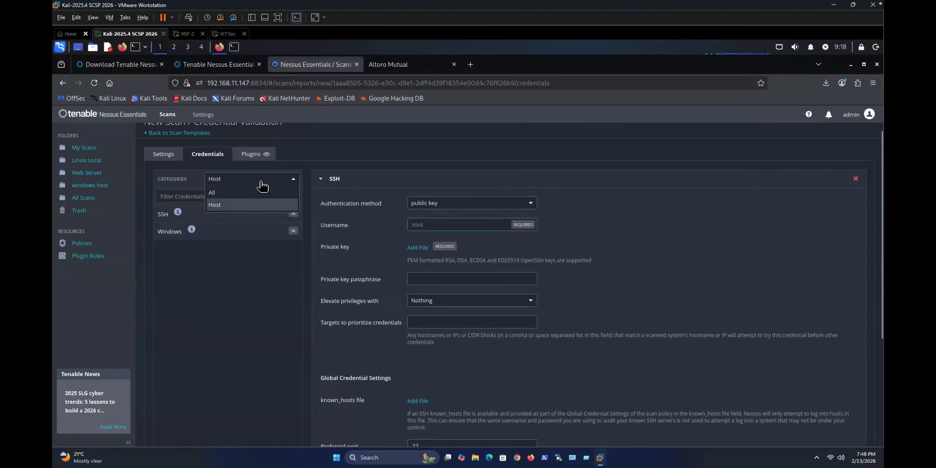
pyautogui.click(220, 194)
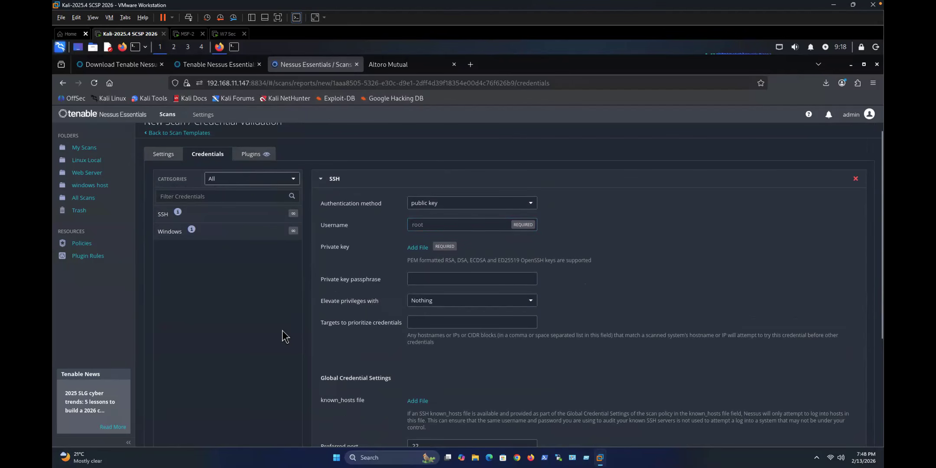
pyautogui.scroll(-4, 283, 330)
pyautogui.click(166, 414)
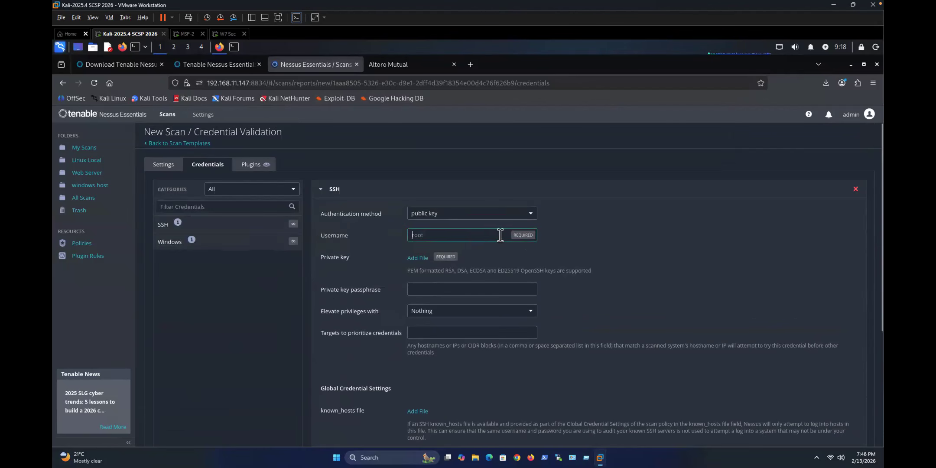
pyautogui.click(434, 237)
pyautogui.write('root')
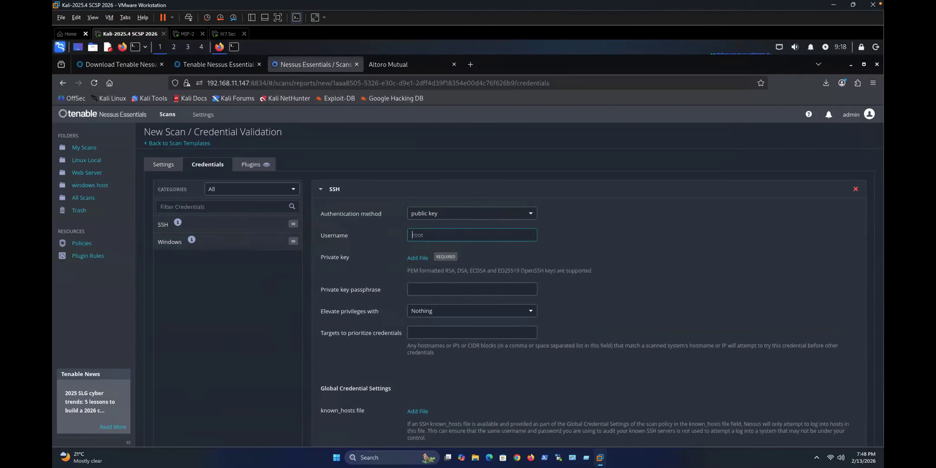
pyautogui.write('root')
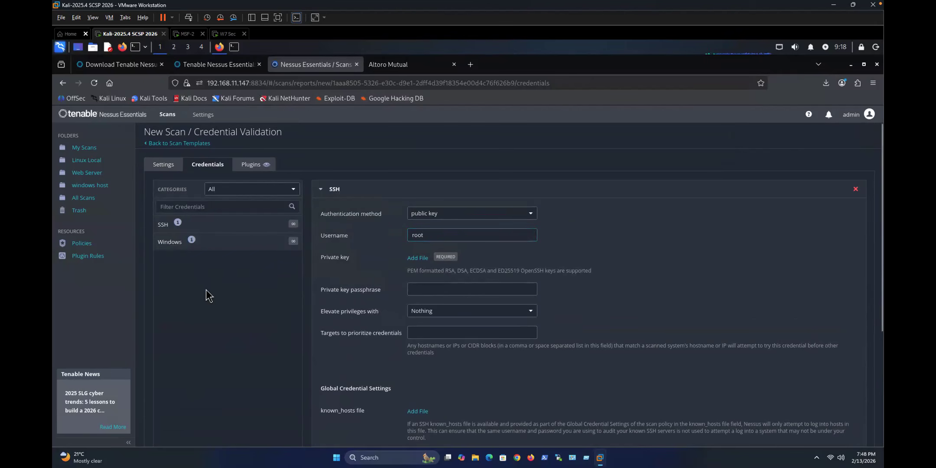
pyautogui.click(163, 165)
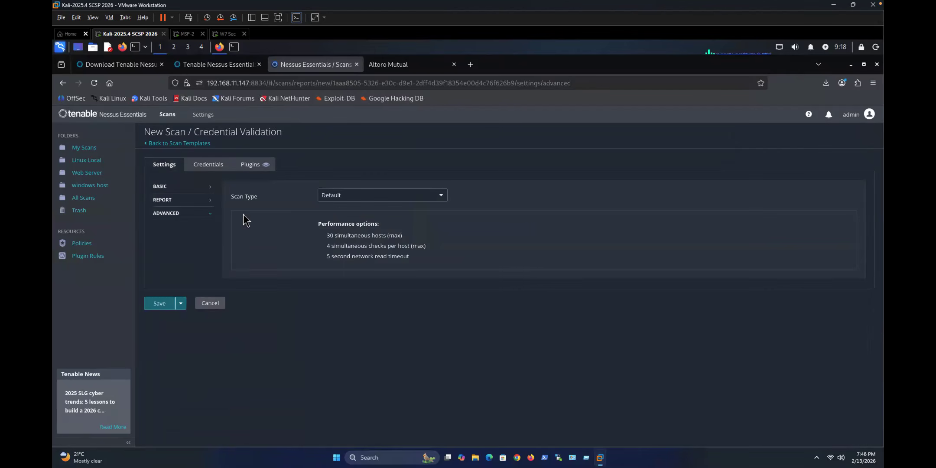
# Step: Change the advanced scan type to Custom and retry saving; the SSH private key is still required
pyautogui.click(164, 307)
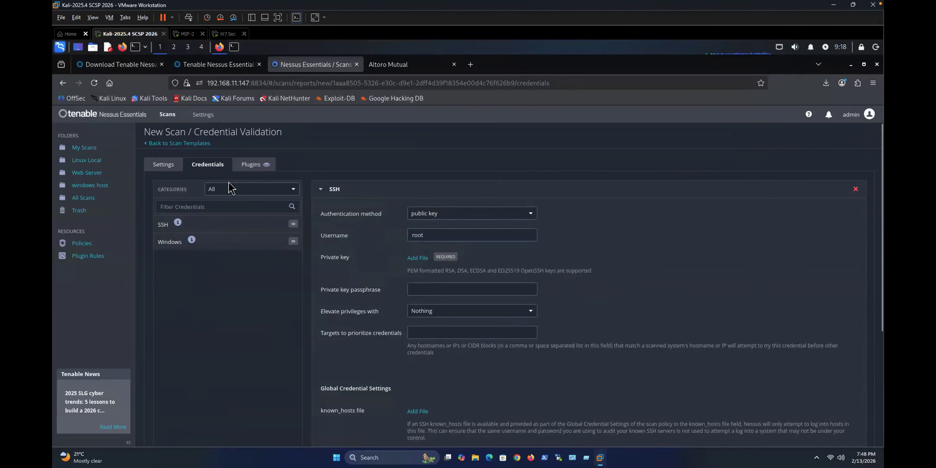
pyautogui.click(165, 166)
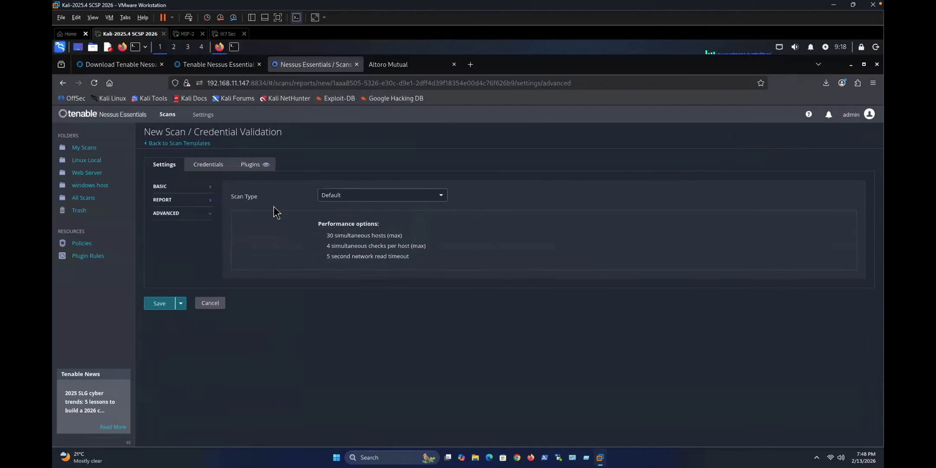
pyautogui.click(343, 200)
pyautogui.click(342, 220)
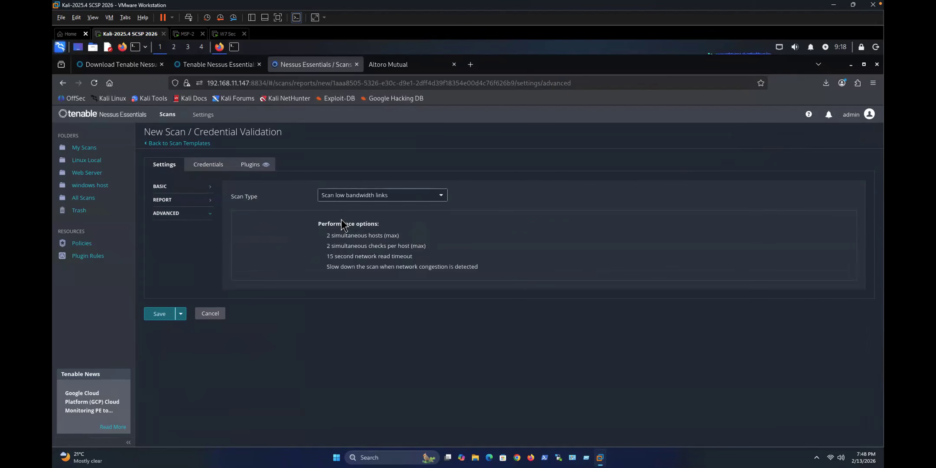
pyautogui.click(327, 195)
pyautogui.click(331, 238)
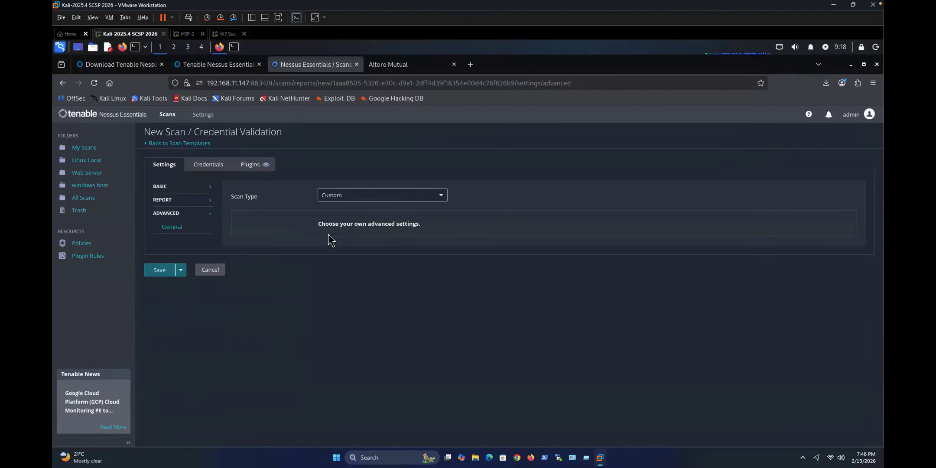
pyautogui.click(154, 272)
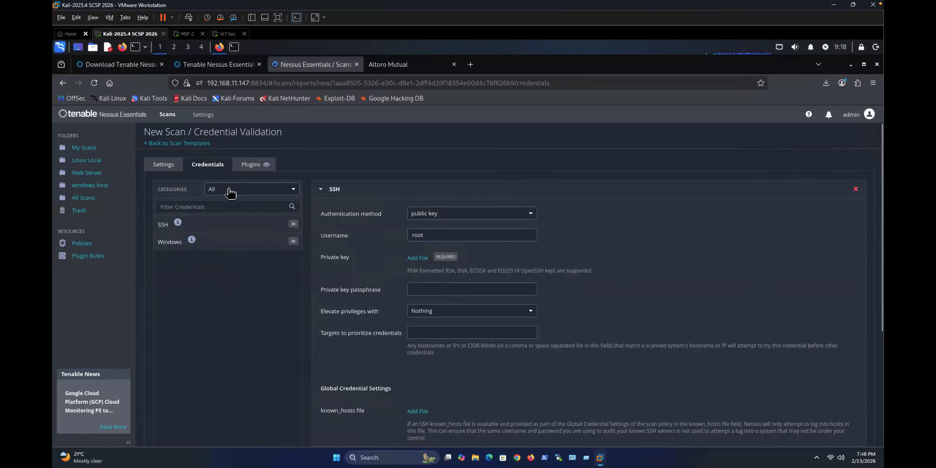
pyautogui.scroll(-2, 393, 195)
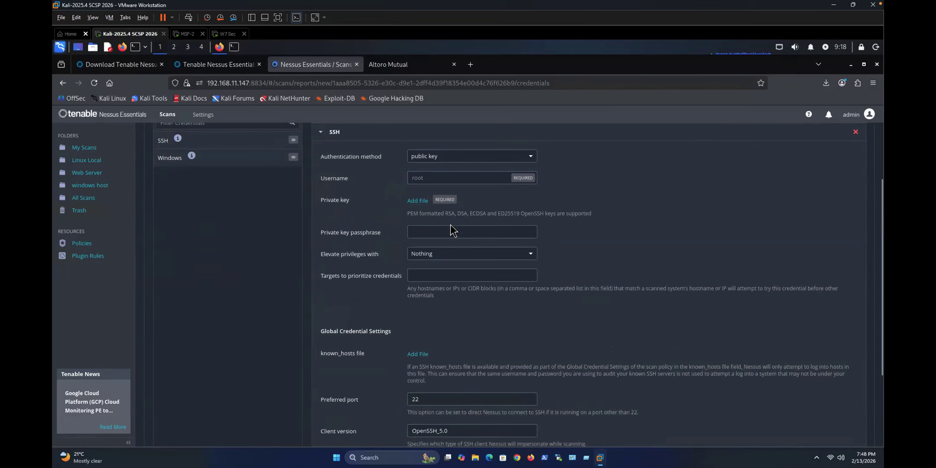
# Step: Cancel attaching a private key file, toggle the places menu, and minimize the browser to the Kali desktop
pyautogui.click(426, 205)
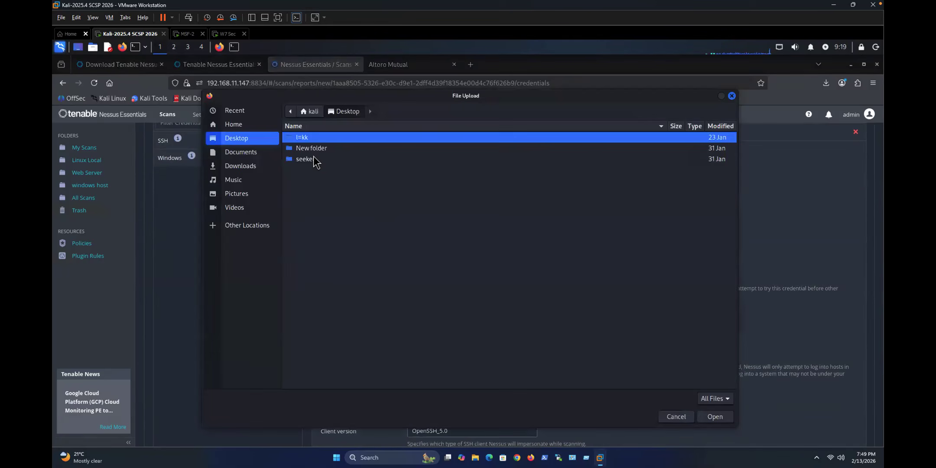
pyautogui.click(678, 416)
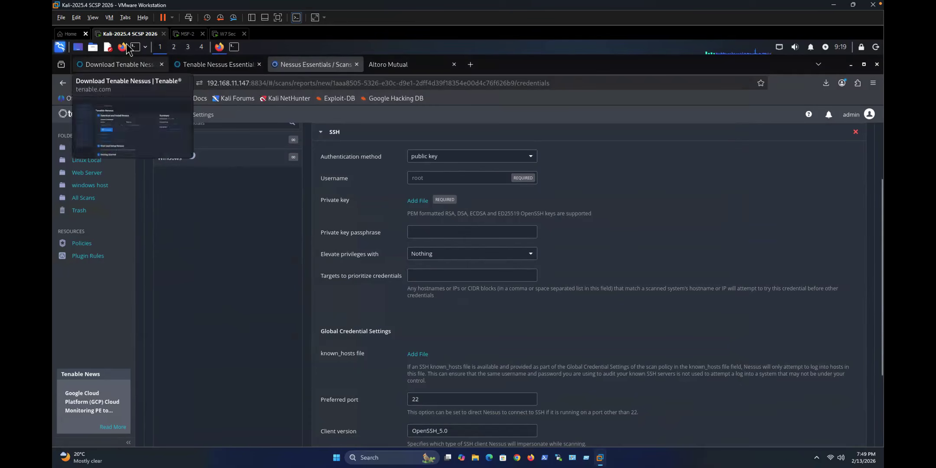
pyautogui.click(94, 48)
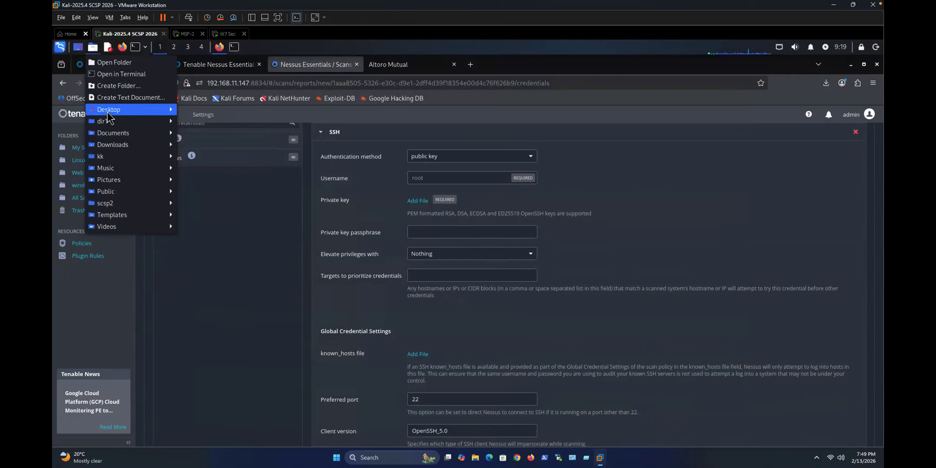
pyautogui.click(164, 231)
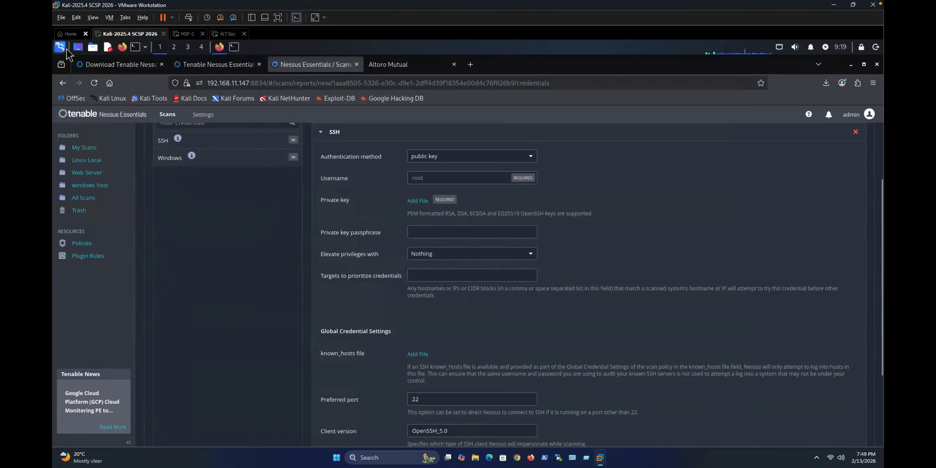
pyautogui.click(94, 47)
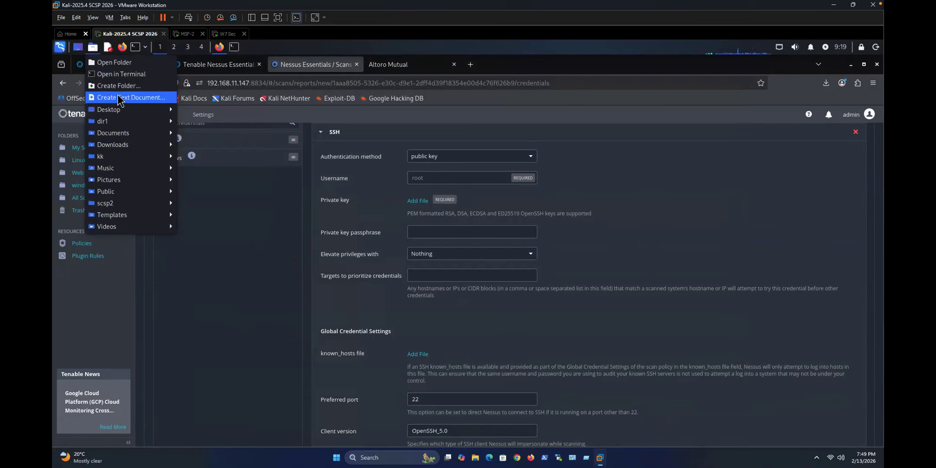
pyautogui.click(77, 47)
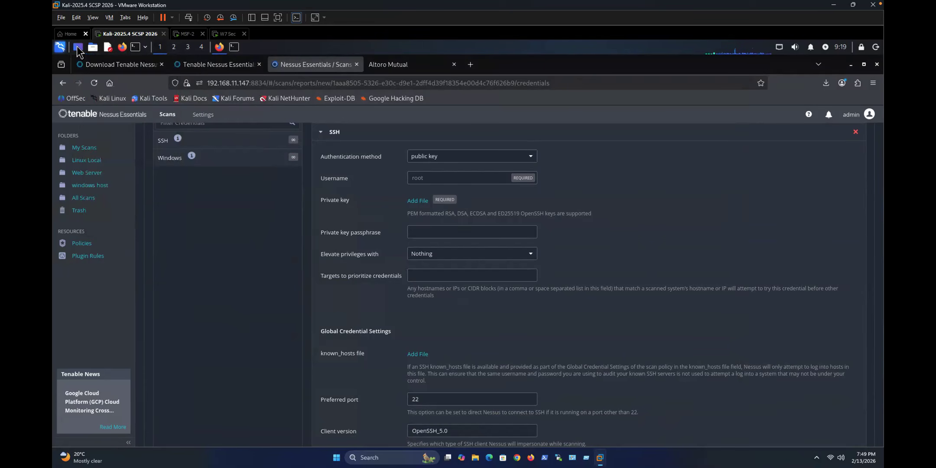
pyautogui.click(78, 47)
# Step: Browse from File System through usr and share into the /usr/share/wordlists folder in Thunar
pyautogui.click(76, 74)
pyautogui.doubleClick(75, 74)
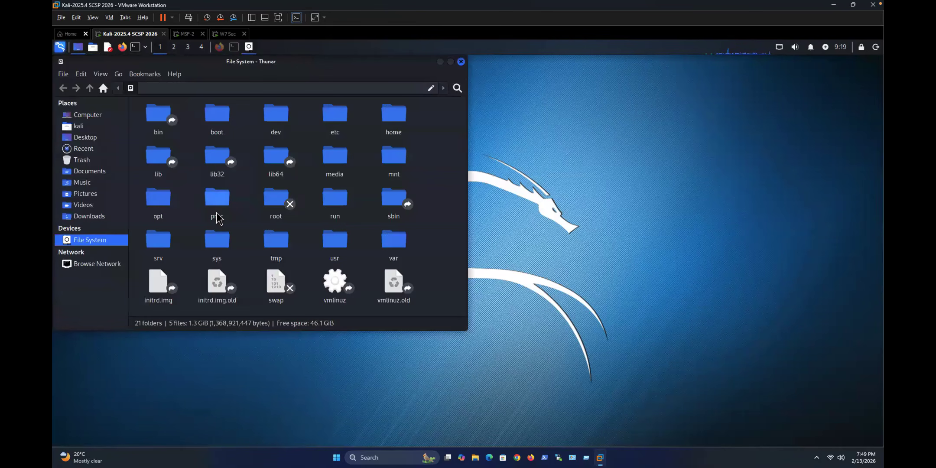
pyautogui.doubleClick(336, 243)
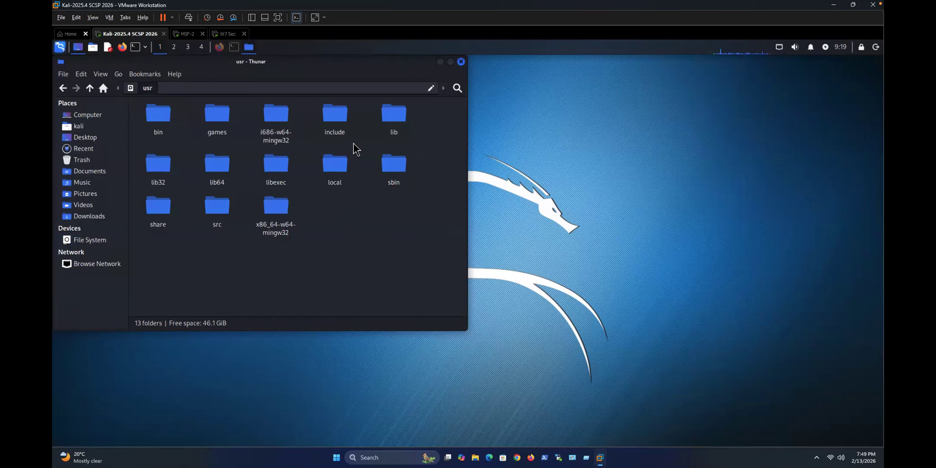
pyautogui.doubleClick(160, 210)
pyautogui.scroll(-5, 261, 211)
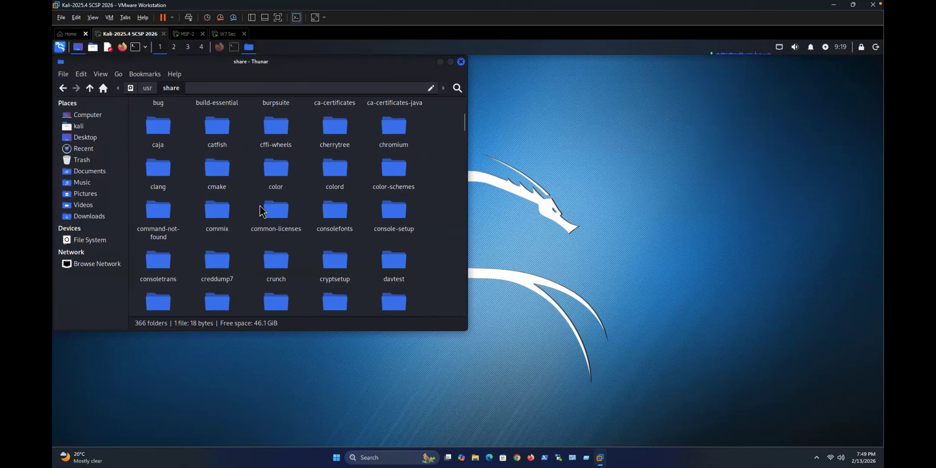
pyautogui.scroll(-20, 263, 211)
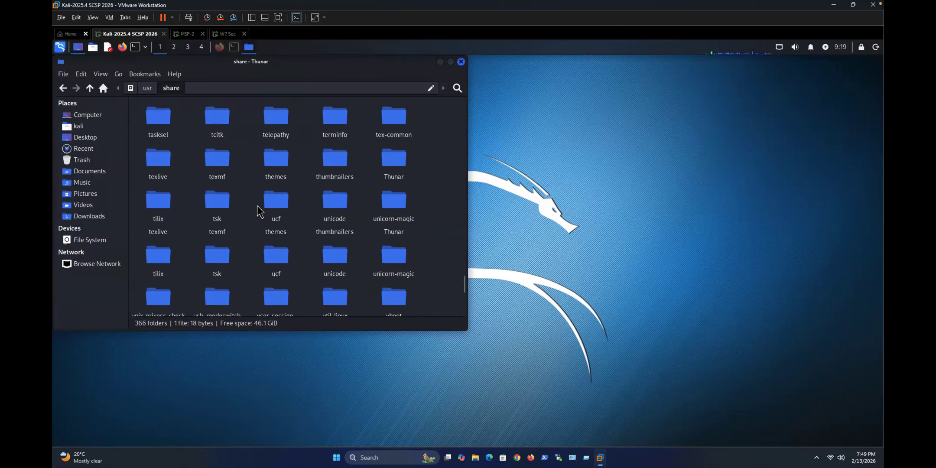
pyautogui.scroll(-3, 258, 210)
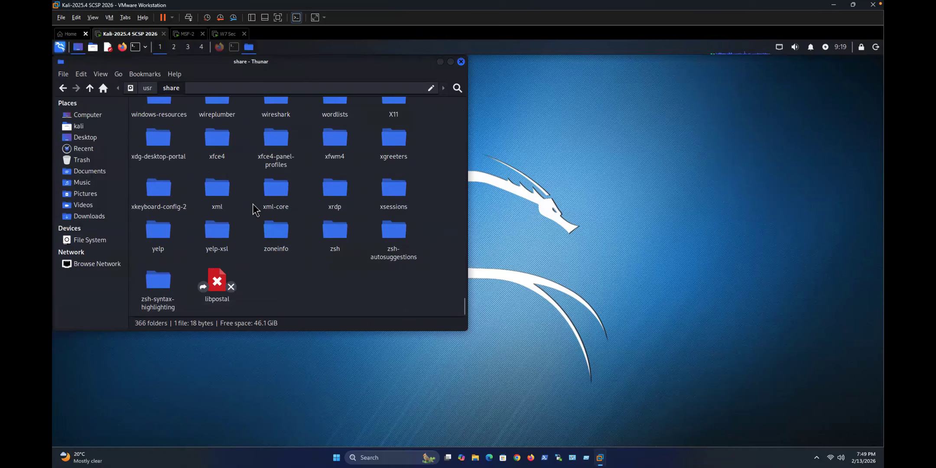
pyautogui.click(336, 114)
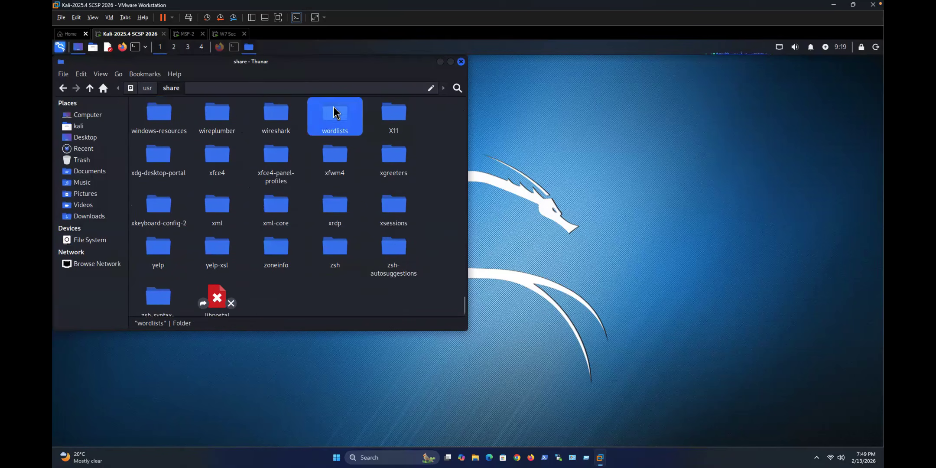
pyautogui.rightClick(335, 117)
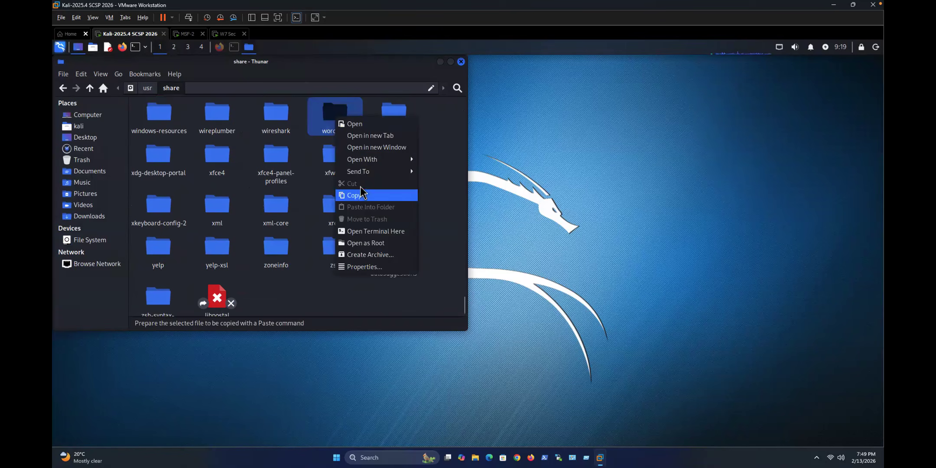
pyautogui.click(356, 128)
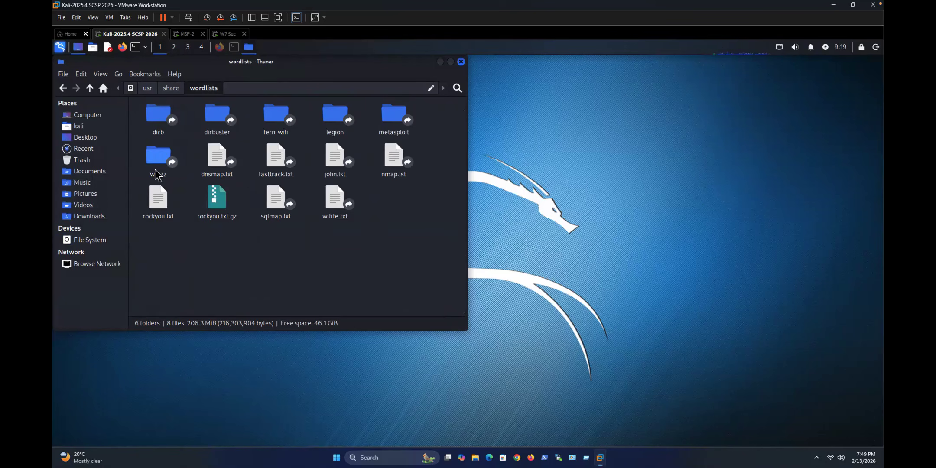
# Step: Try extracting rockyou.txt.gz into wordlists, dismiss the permissions error, and cancel
pyautogui.rightClick(214, 196)
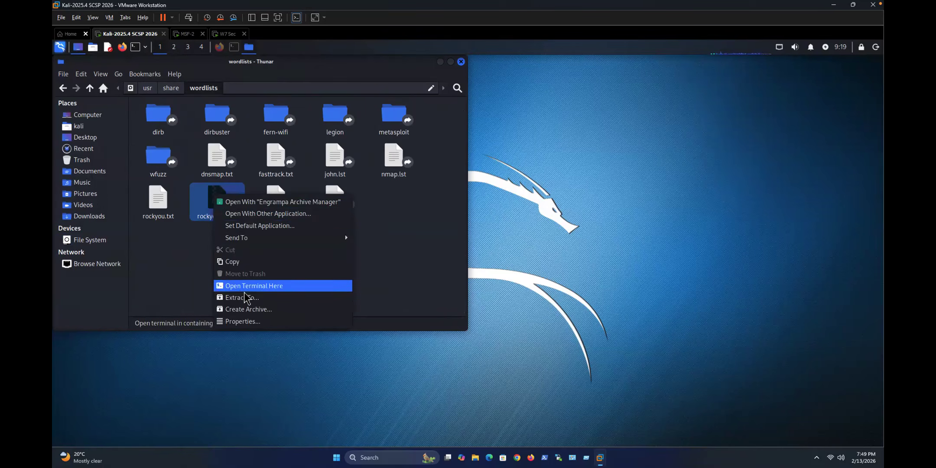
pyautogui.click(245, 298)
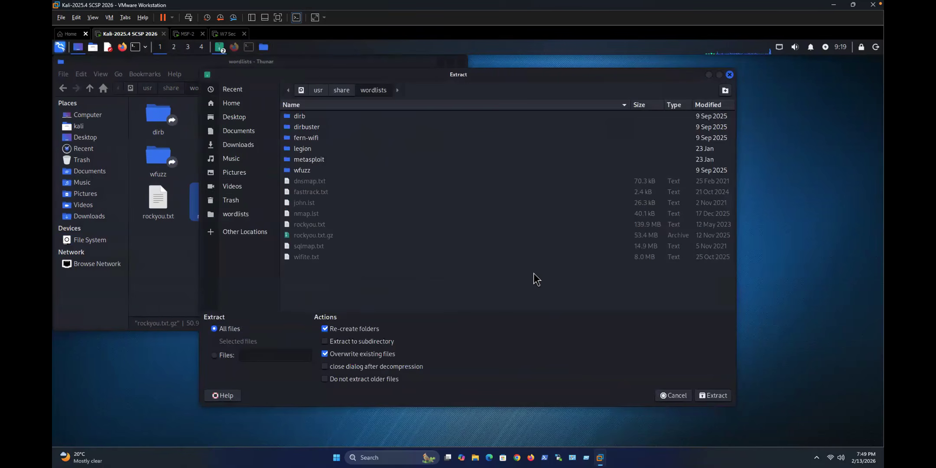
pyautogui.click(713, 396)
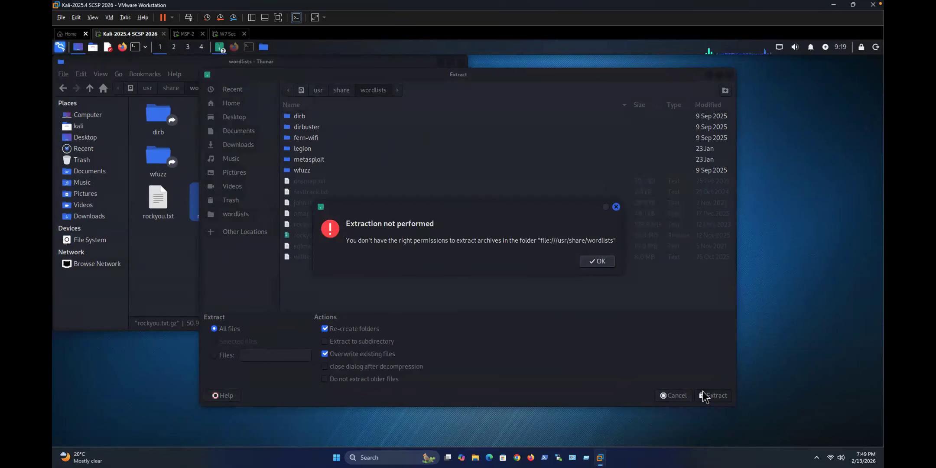
pyautogui.click(601, 262)
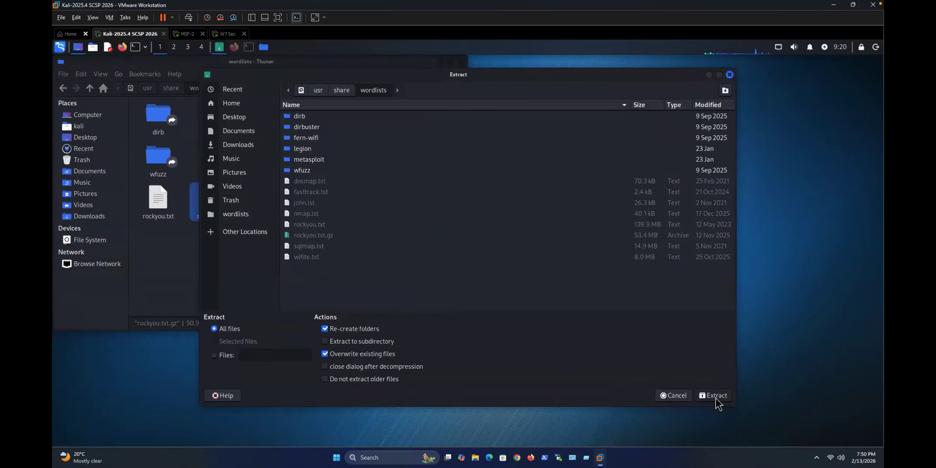
pyautogui.click(686, 398)
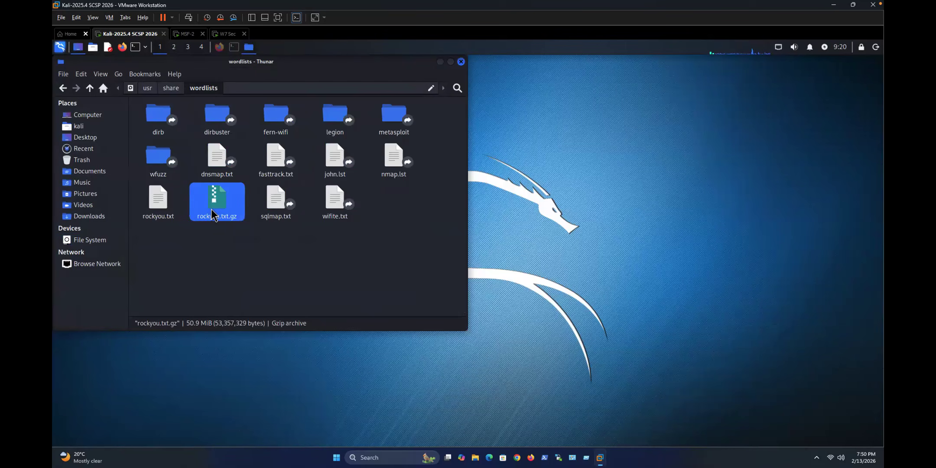
pyautogui.rightClick(216, 212)
# Step: Attempt extracting rockyou.txt from rockyou.txt.gz into the wordlists folder, then dismiss the permissions error
pyautogui.click(231, 213)
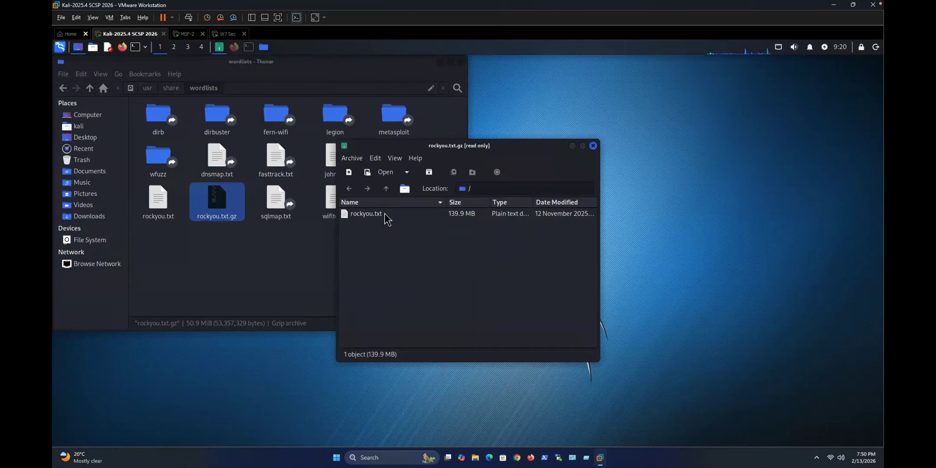
pyautogui.click(385, 213)
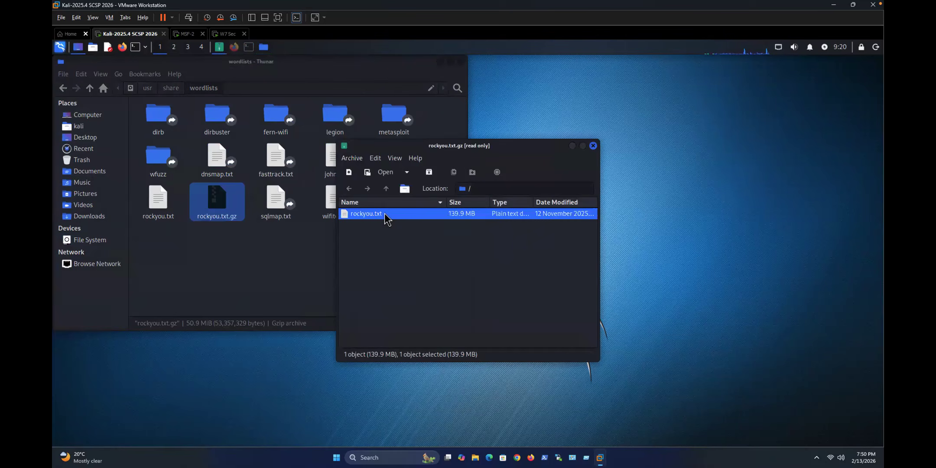
pyautogui.click(429, 172)
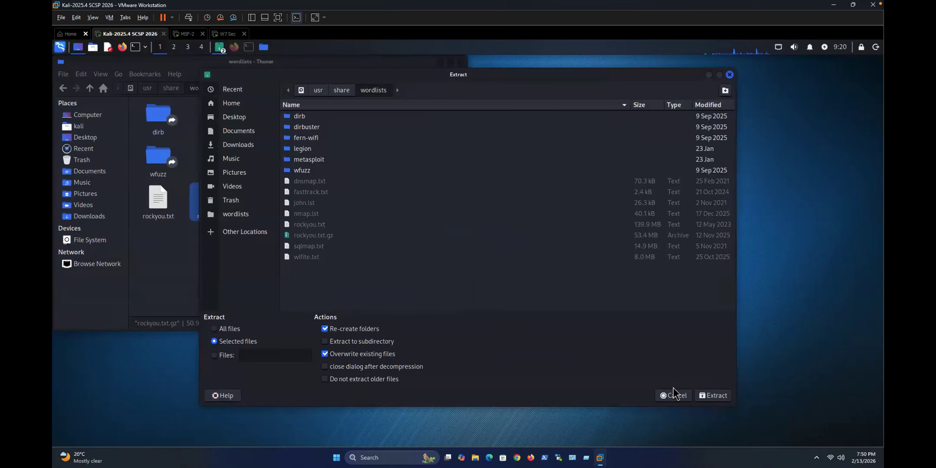
pyautogui.click(717, 394)
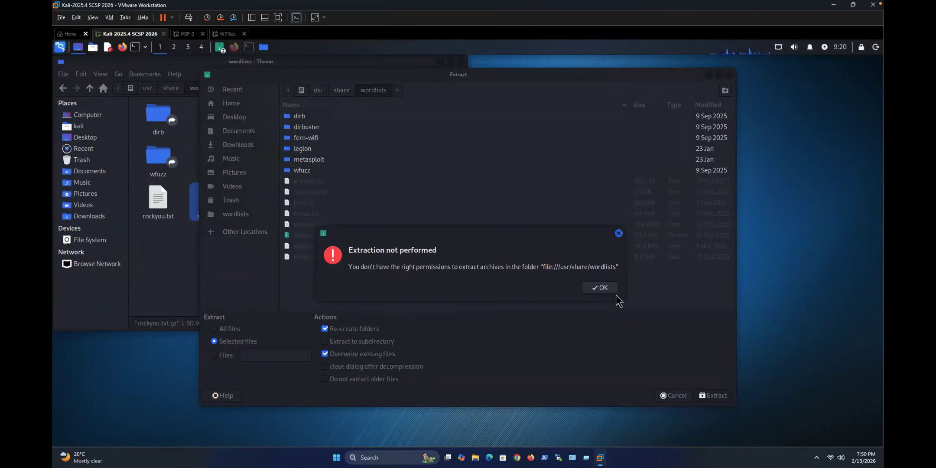
pyautogui.click(602, 287)
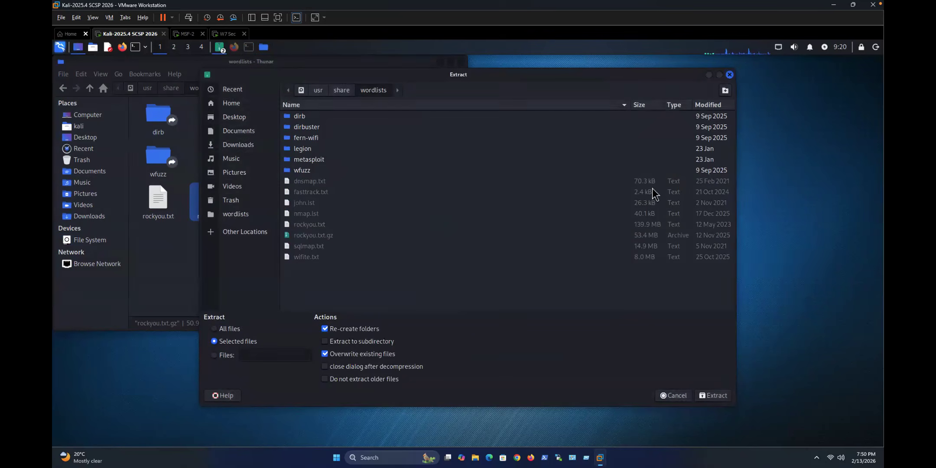
pyautogui.click(729, 75)
pyautogui.click(387, 261)
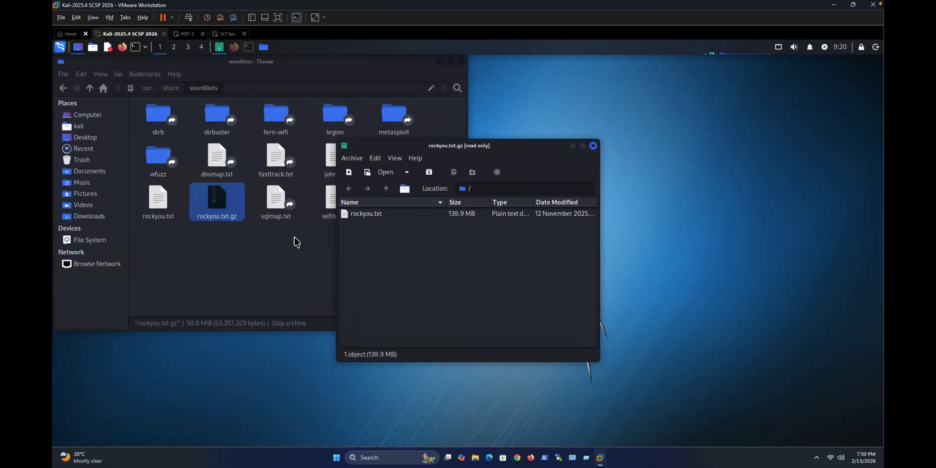
# Step: Open a terminal in /usr/share/wordlists and place it beside the file manager
pyautogui.rightClick(282, 248)
pyautogui.click(329, 290)
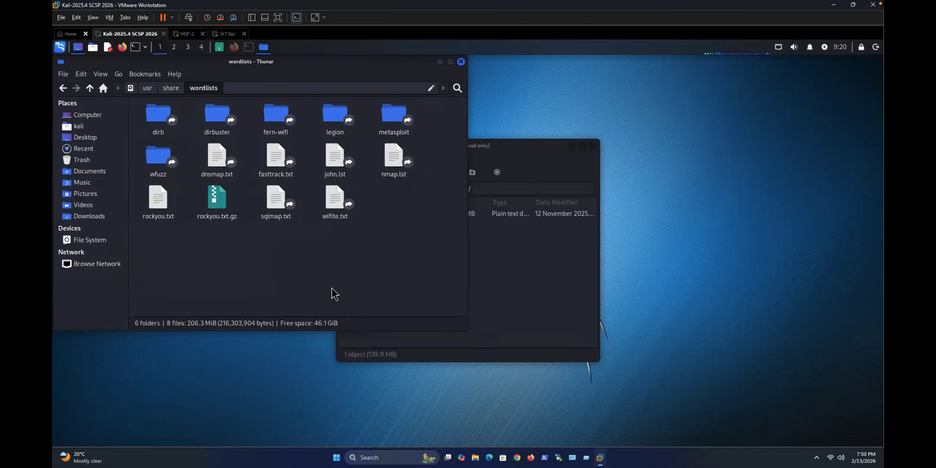
pyautogui.moveTo(330, 64); pyautogui.dragTo(586, 91)
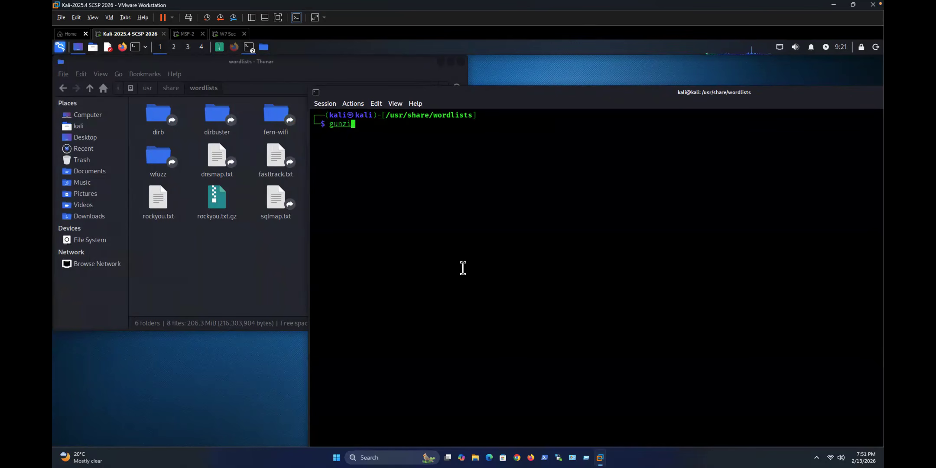
pyautogui.press('BackSpace')
pyautogui.press('BackSpace')
# Step: Run sudo gunzip on rockyou.txt.gz and confirm overwriting the existing rockyou.txt
pyautogui.write('sudo gunzip ')
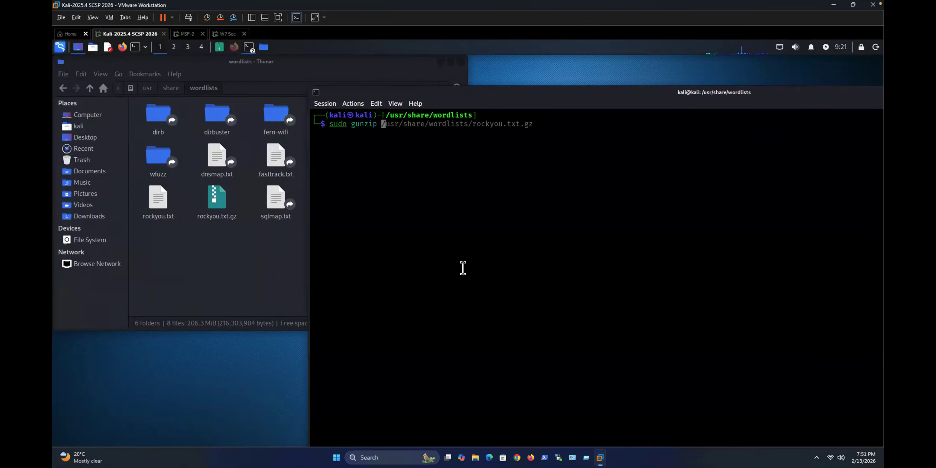
pyautogui.write('r')
pyautogui.press('Tab')
pyautogui.press('Return')
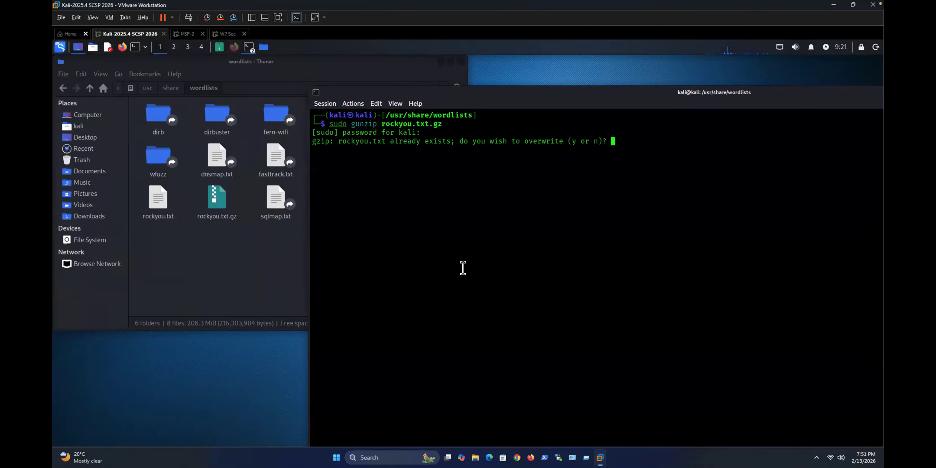
pyautogui.press('Return')
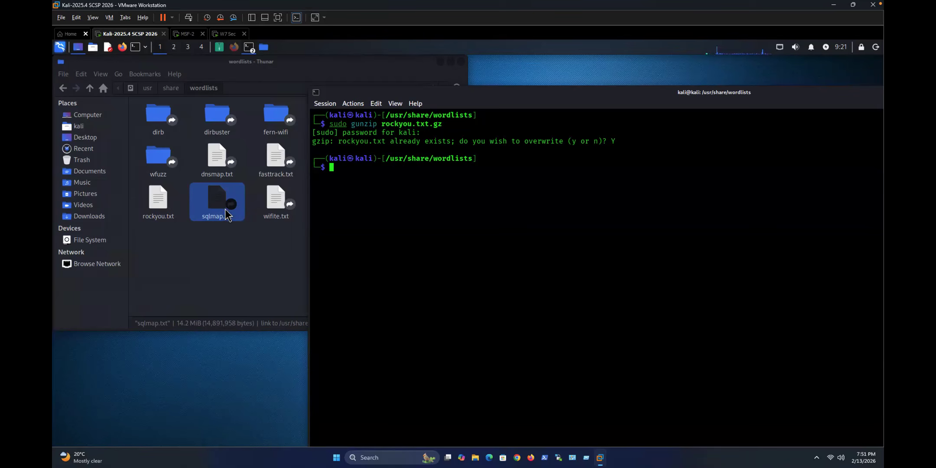
# Step: Bring the file manager forward to check that rockyou.txt is a 133.4 MiB text file
pyautogui.click(151, 202)
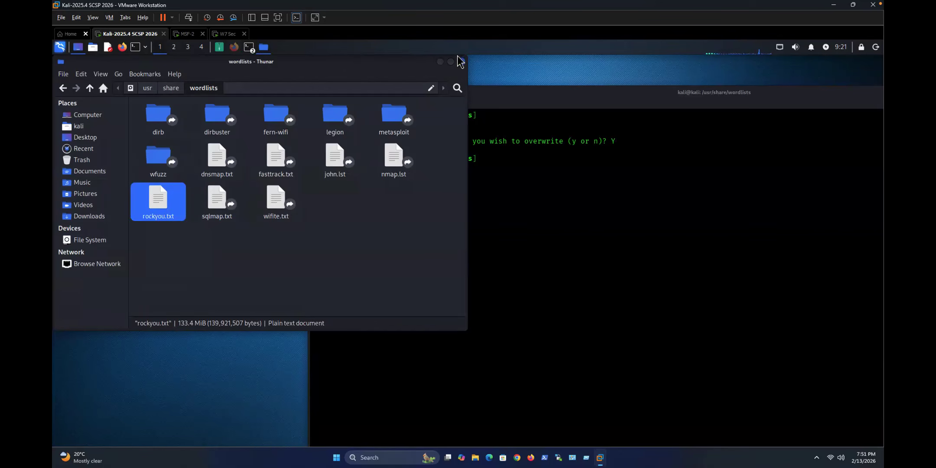
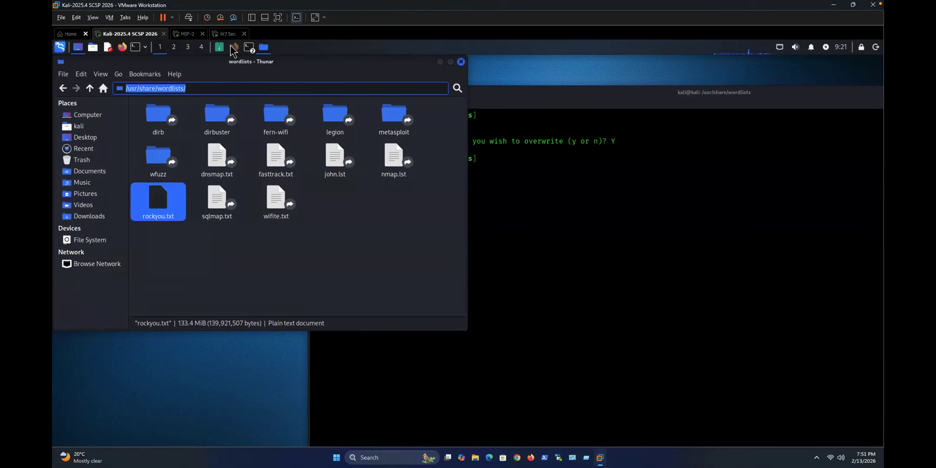
# Step: Bring the Firefox window showing Nessus back to the front
pyautogui.click(234, 46)
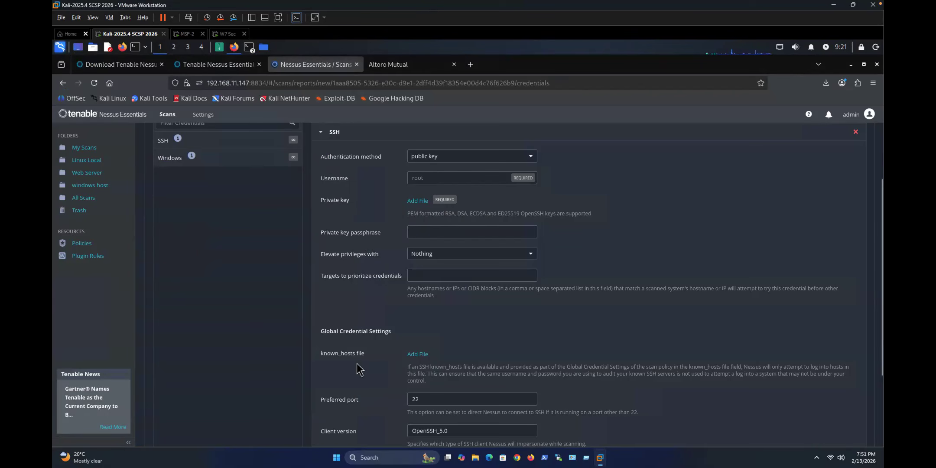
# Step: Look over the scan's Credentials and Settings tabs, then return to the Scan Templates gallery
pyautogui.scroll(-2, 434, 362)
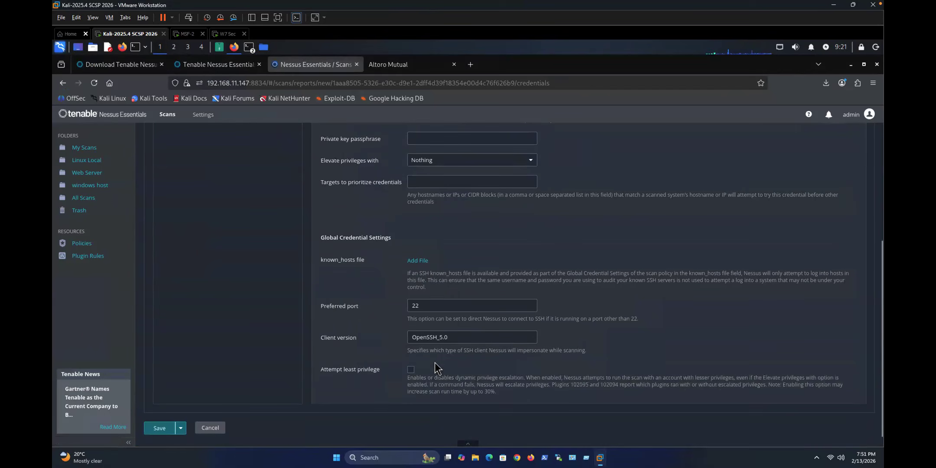
pyautogui.scroll(4, 399, 321)
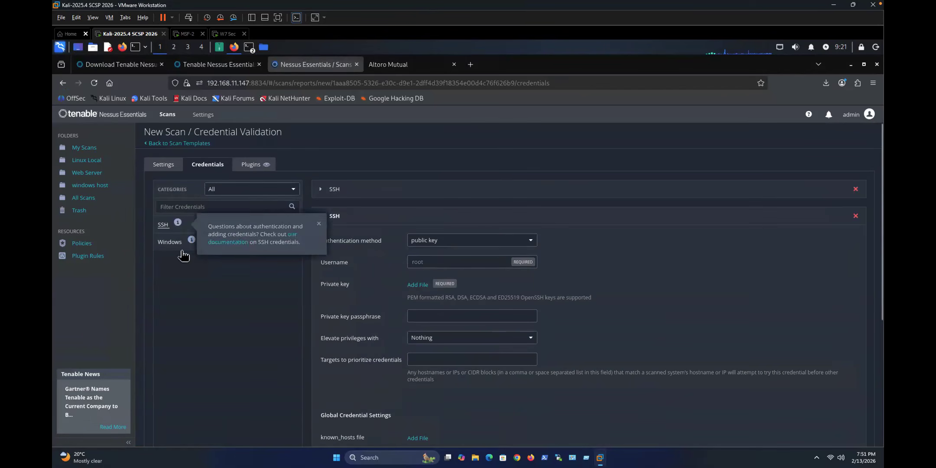
pyautogui.moveTo(191, 239)
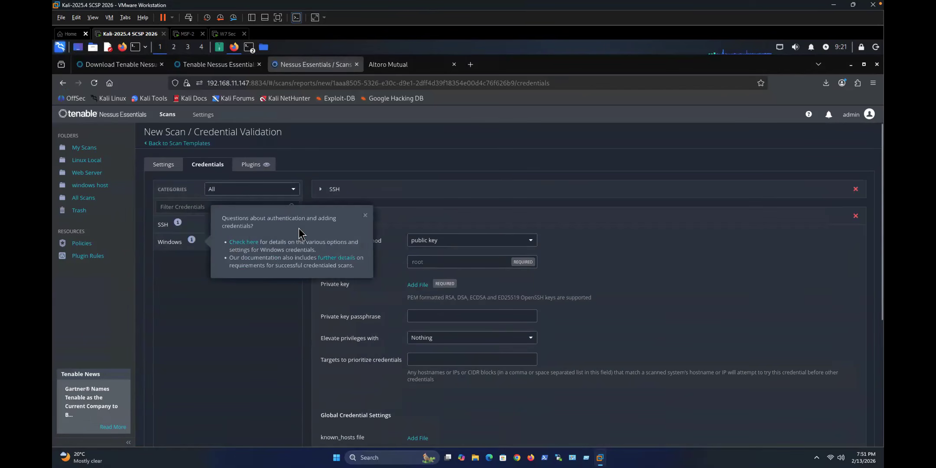
pyautogui.click(165, 165)
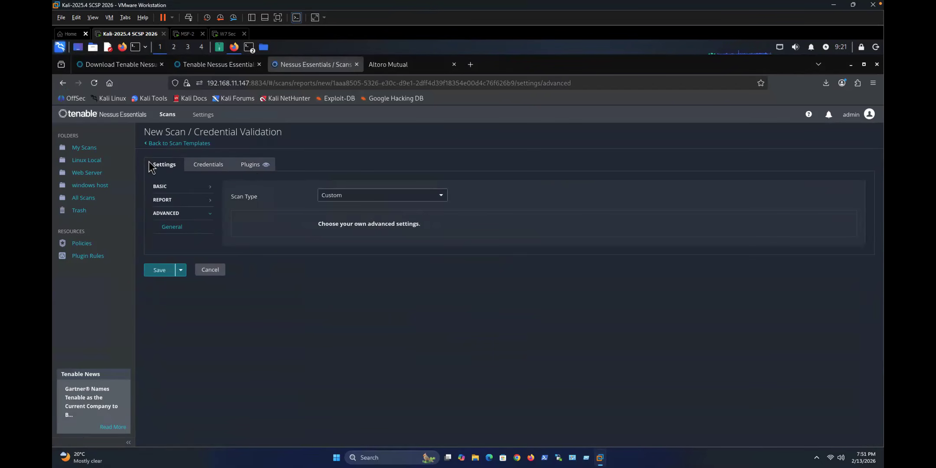
pyautogui.click(167, 145)
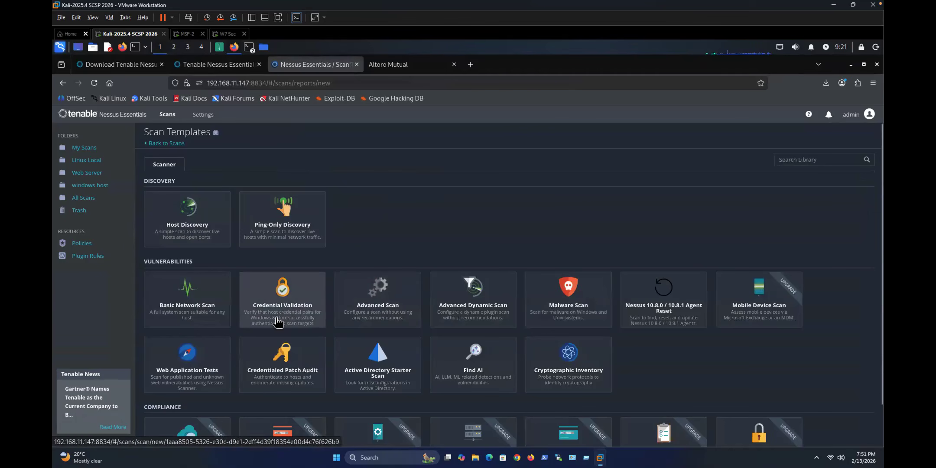
# Step: Start a new Basic Network Scan targeting 192.168.11.150
pyautogui.click(184, 296)
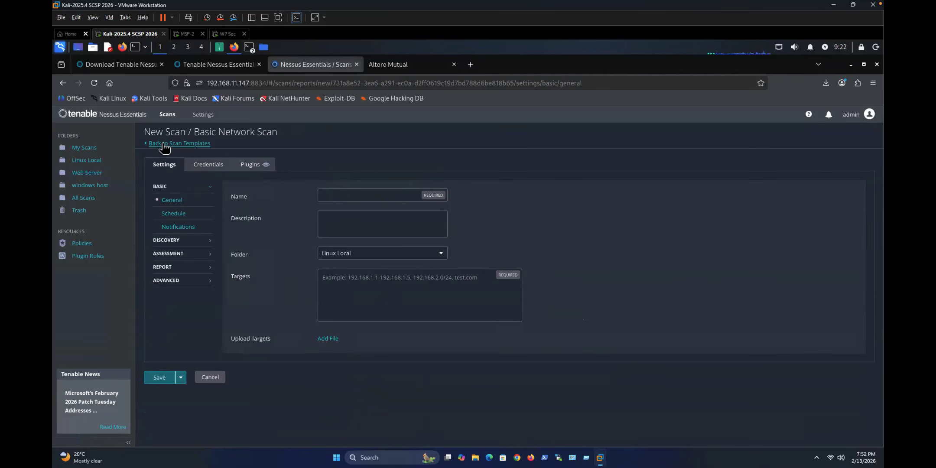
pyautogui.click(179, 143)
pyautogui.click(186, 309)
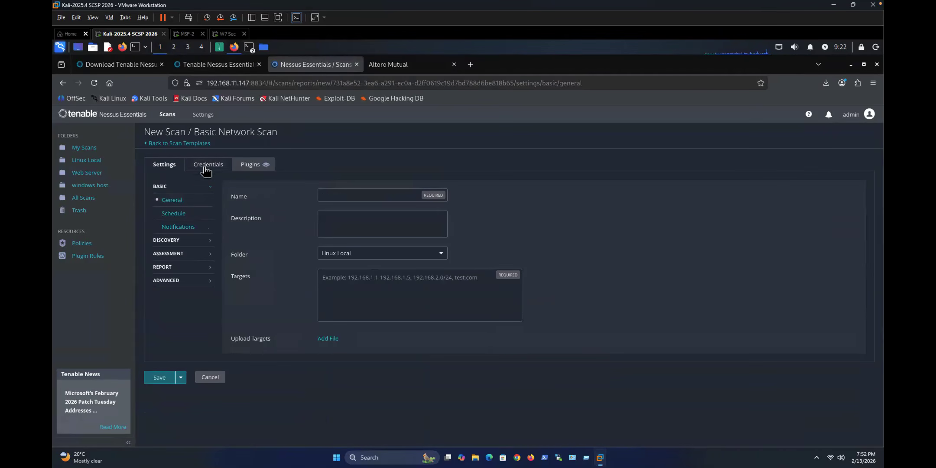
pyautogui.click(348, 279)
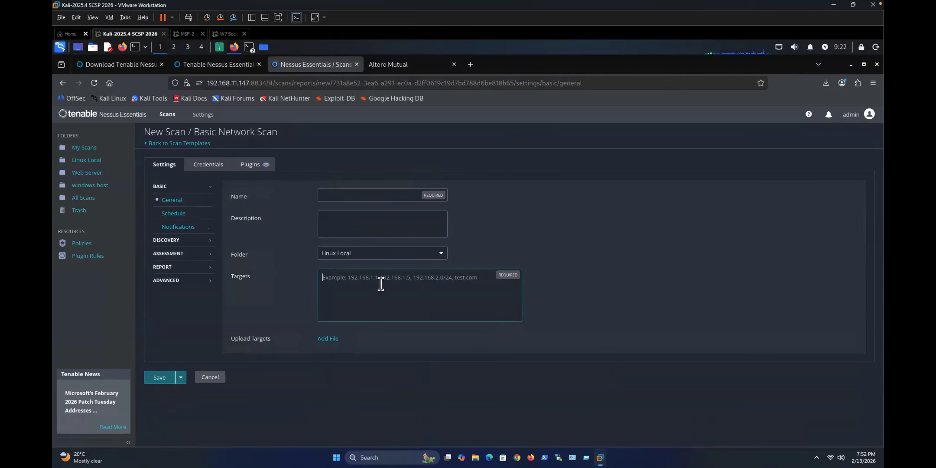
pyautogui.write('192.168')
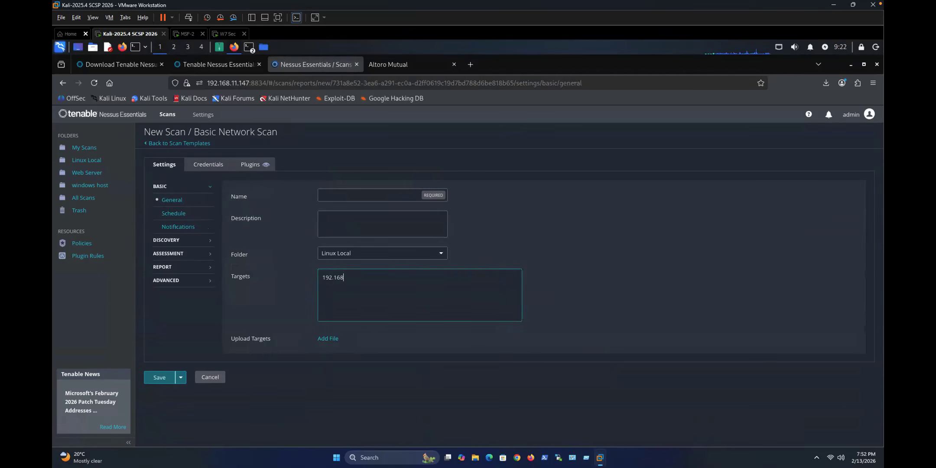
pyautogui.write('.11.150')
# Step: Name the new scan 'adv net scan'
pyautogui.click(342, 196)
pyautogui.write('a')
pyautogui.press('BackSpace')
pyautogui.write('adv net scan')
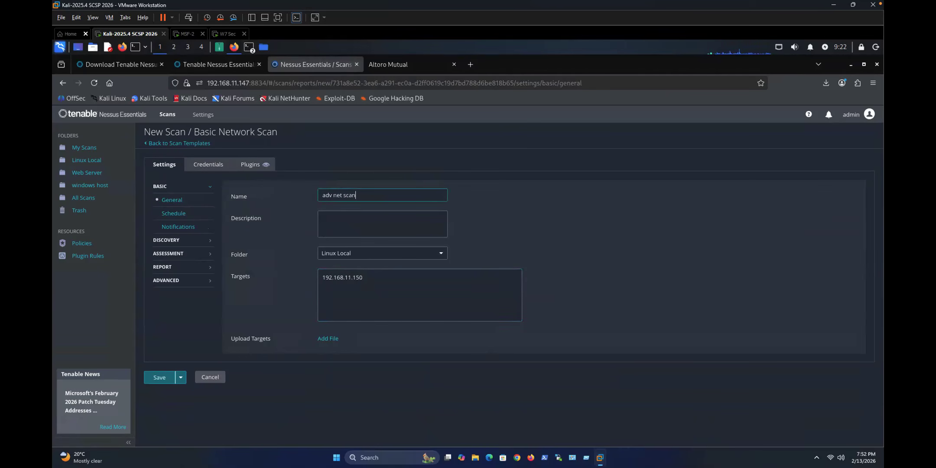
# Step: Keep common-ports host discovery and set assessment to complex scanning for all web vulnerabilities
pyautogui.click(168, 243)
pyautogui.click(340, 195)
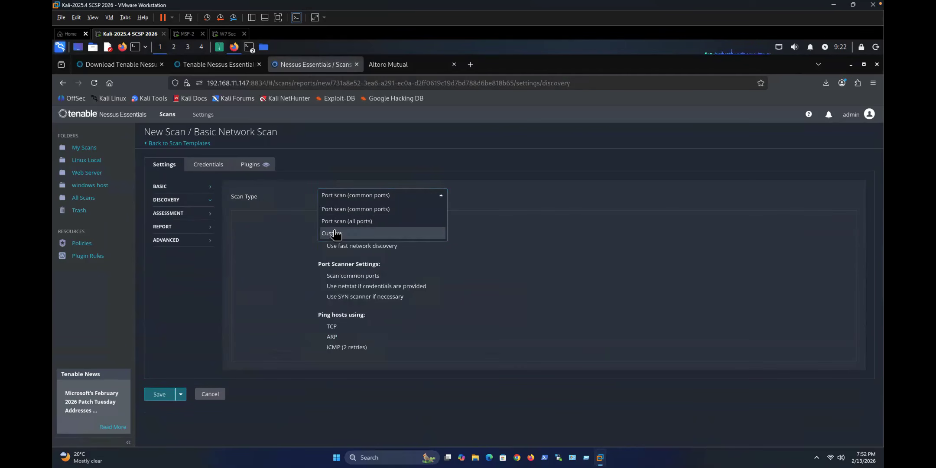
pyautogui.click(280, 231)
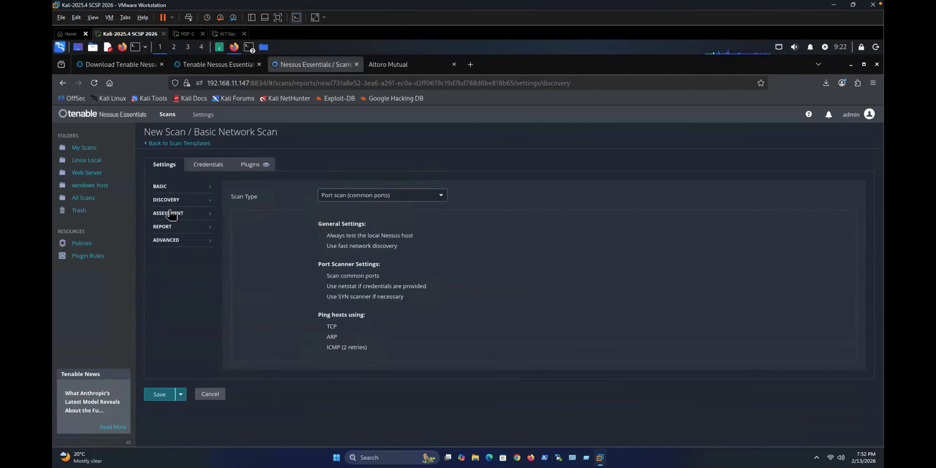
pyautogui.click(171, 214)
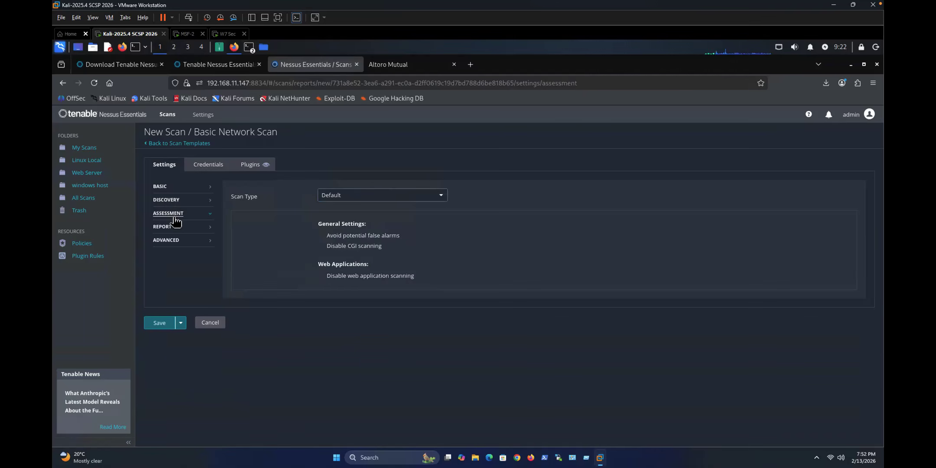
pyautogui.click(328, 198)
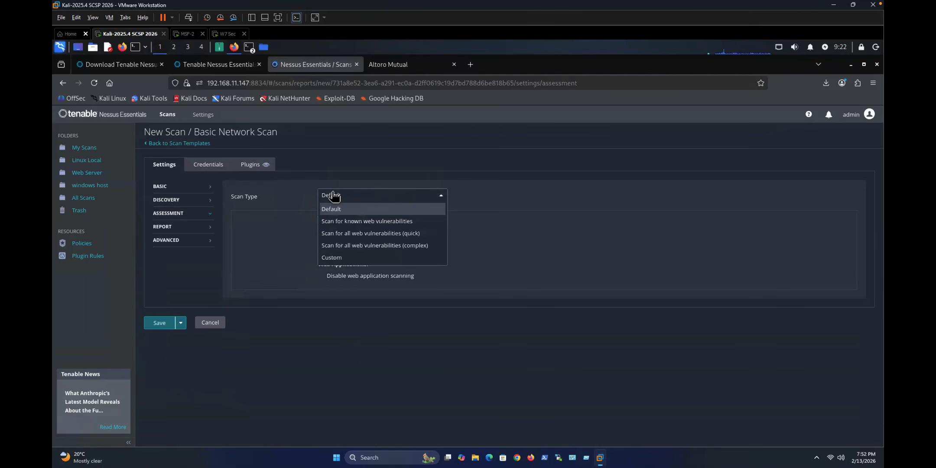
pyautogui.click(350, 247)
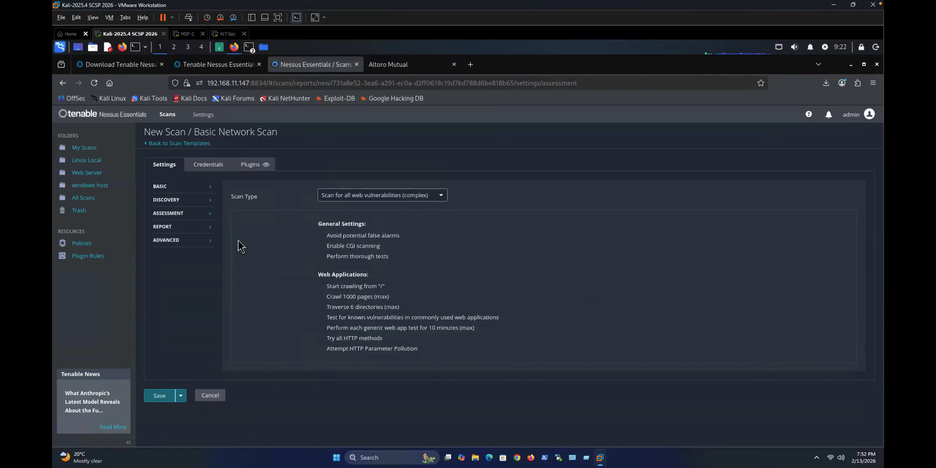
# Step: Check the report and credential options, save the scan, and view it in Linux Local
pyautogui.click(165, 226)
pyautogui.click(167, 187)
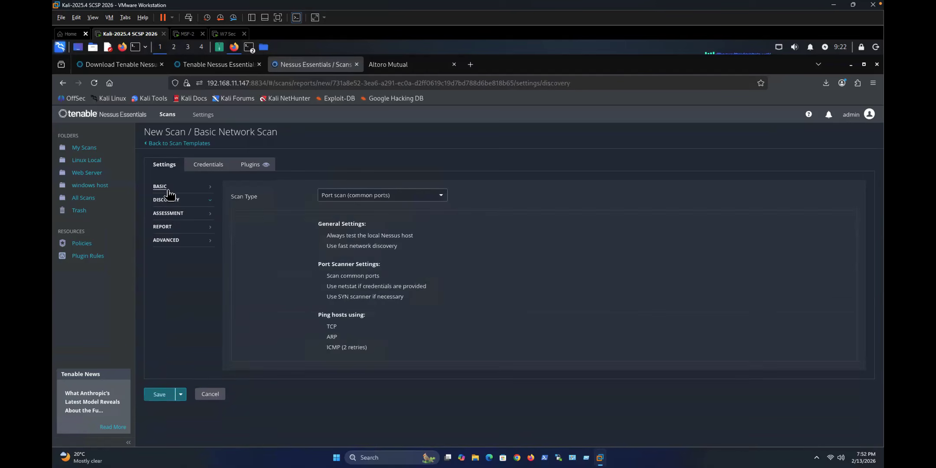
pyautogui.click(201, 170)
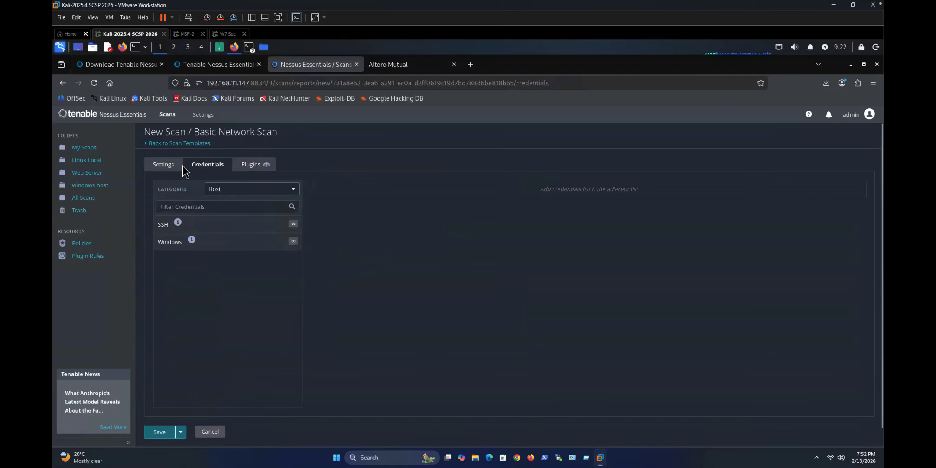
pyautogui.click(164, 168)
pyautogui.click(157, 379)
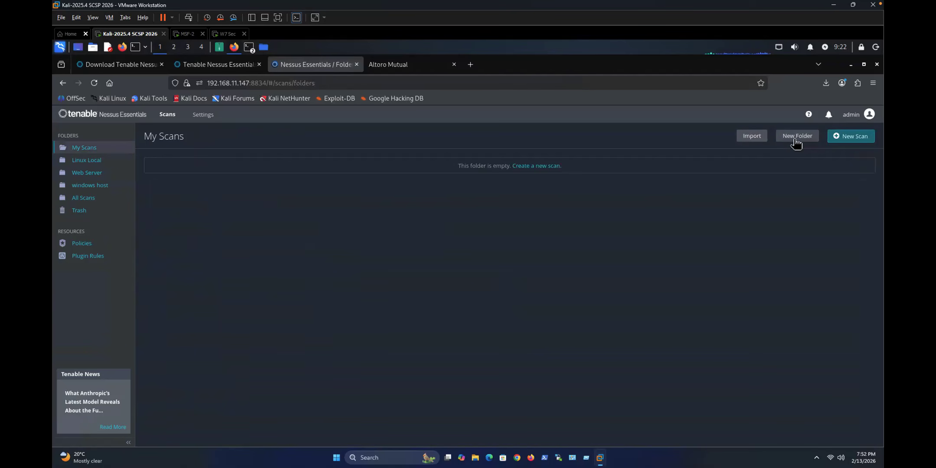
pyautogui.click(96, 160)
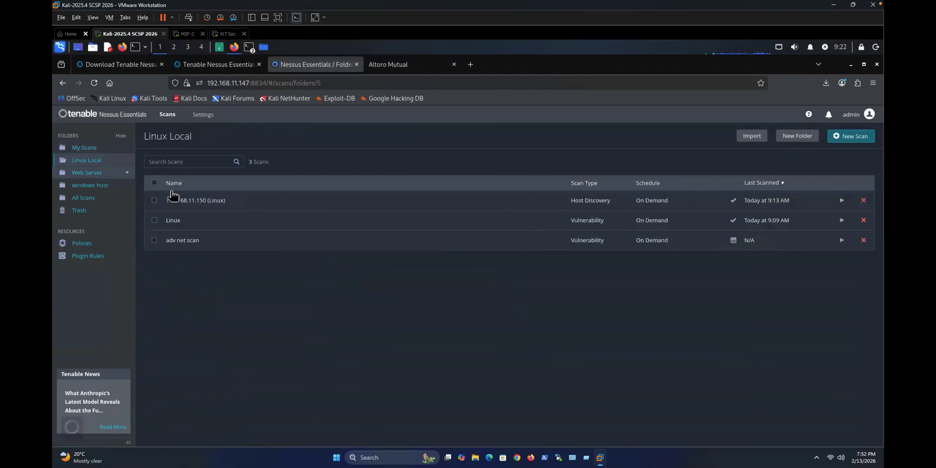
# Step: Launch adv net scan and check its Hosts and Vulnerabilities results for 192.168.11.150
pyautogui.click(195, 242)
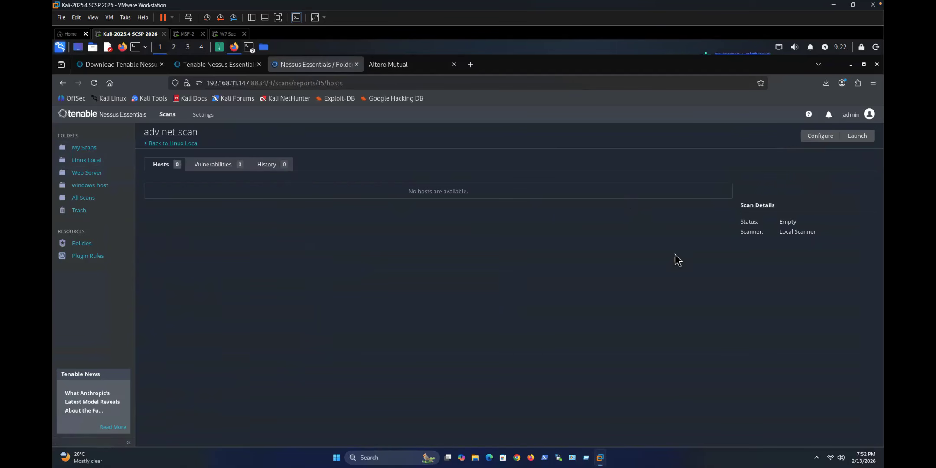
pyautogui.click(855, 137)
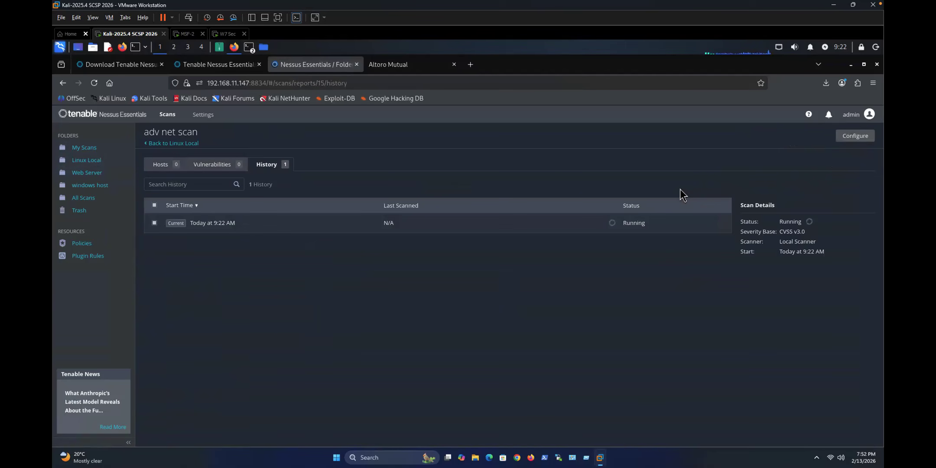
pyautogui.click(152, 169)
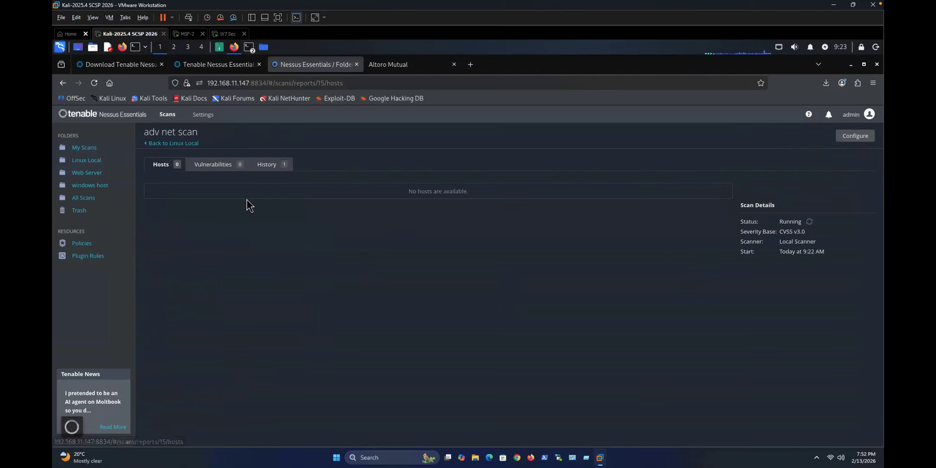
pyautogui.click(234, 164)
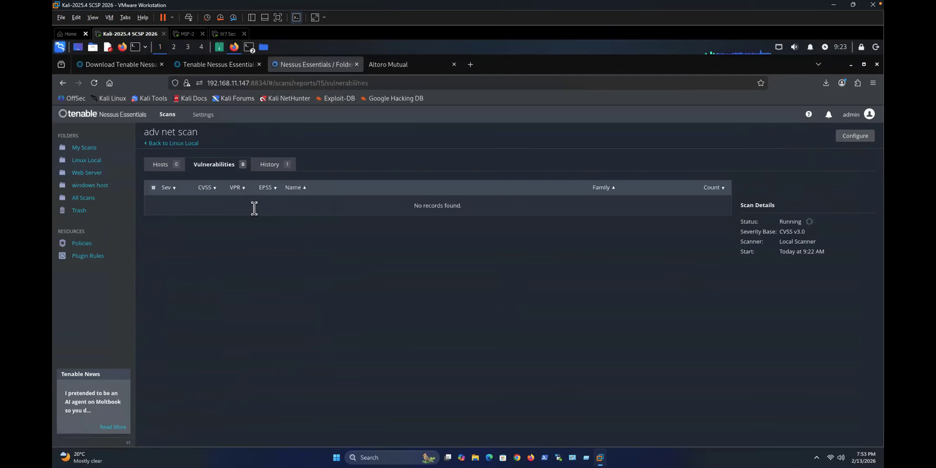
pyautogui.click(161, 164)
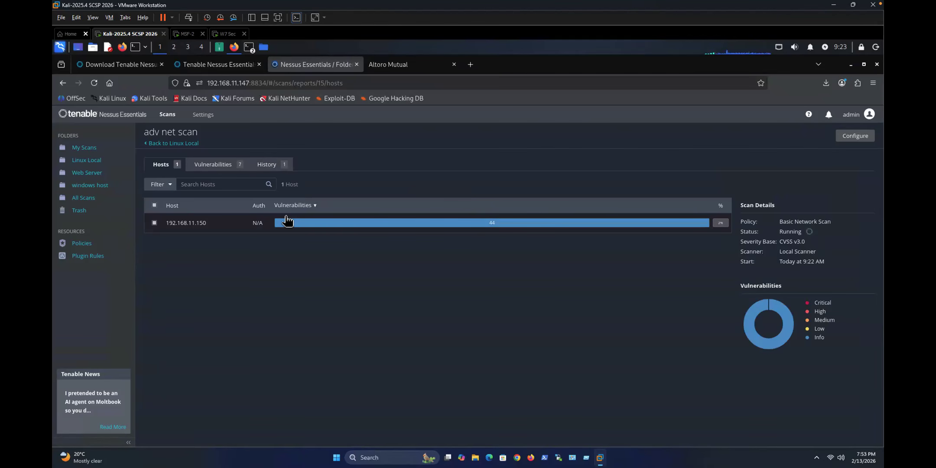
# Step: Refresh the results until 10 vulnerabilities show, led by High Samba Badlock (CVSS 7.5)
pyautogui.click(243, 166)
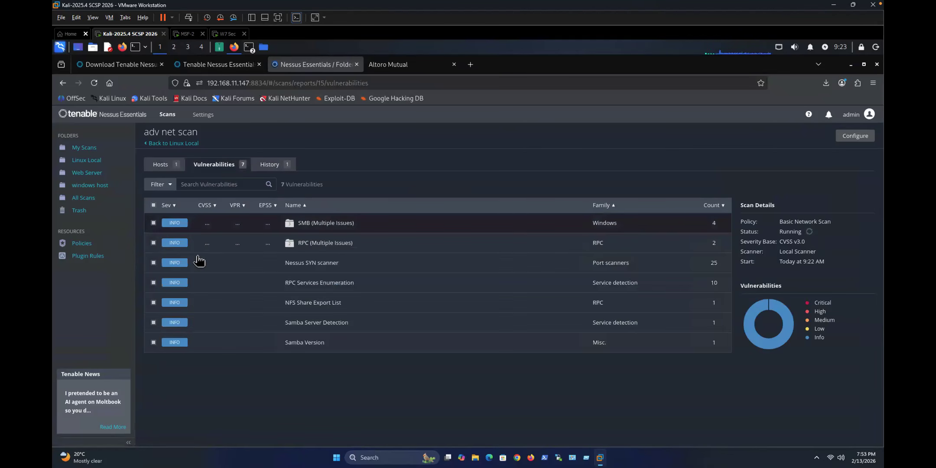
pyautogui.click(173, 167)
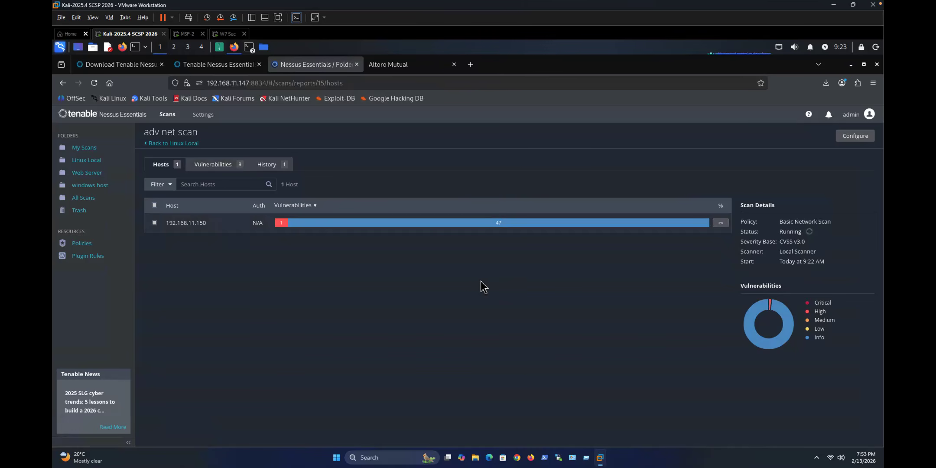
pyautogui.click(218, 166)
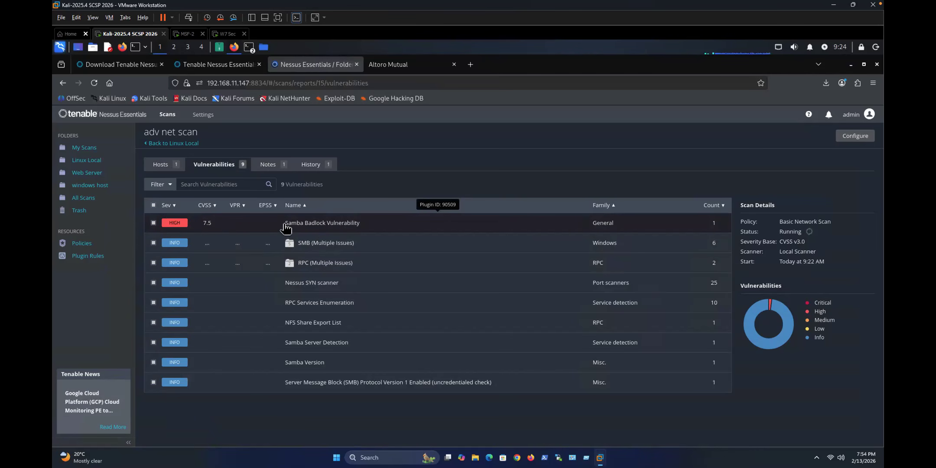
pyautogui.click(161, 164)
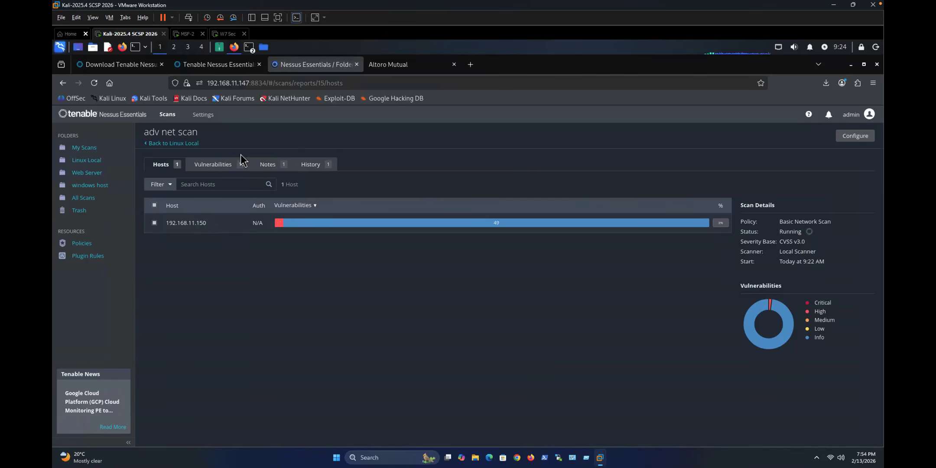
pyautogui.click(210, 164)
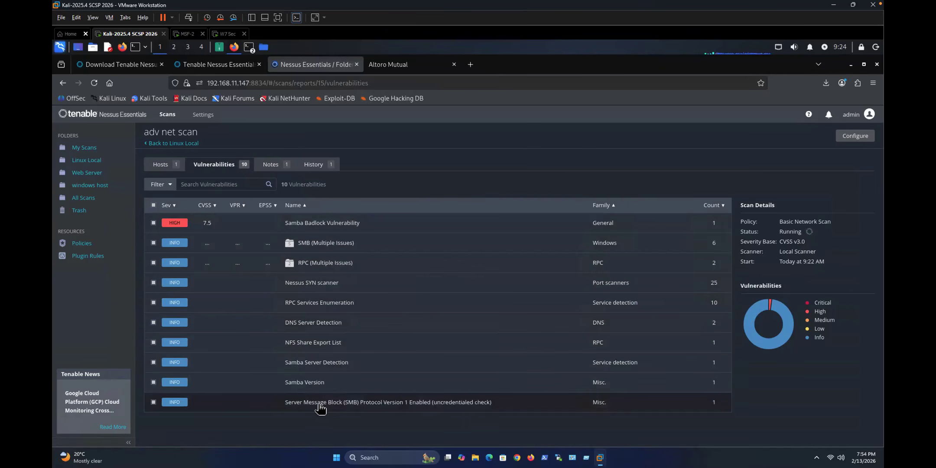
# Step: Wait on the Hosts tab, then recheck Vulnerabilities to see 14 findings including ISC Bind and DNS
pyautogui.click(160, 167)
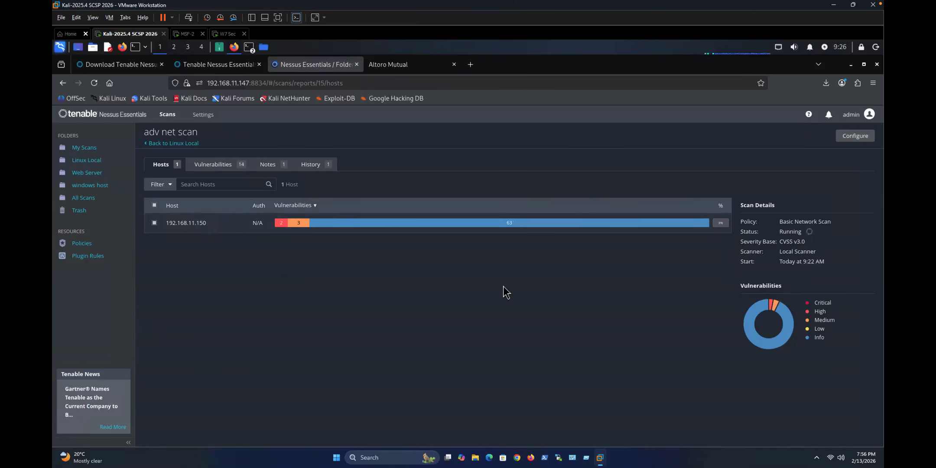
pyautogui.click(217, 164)
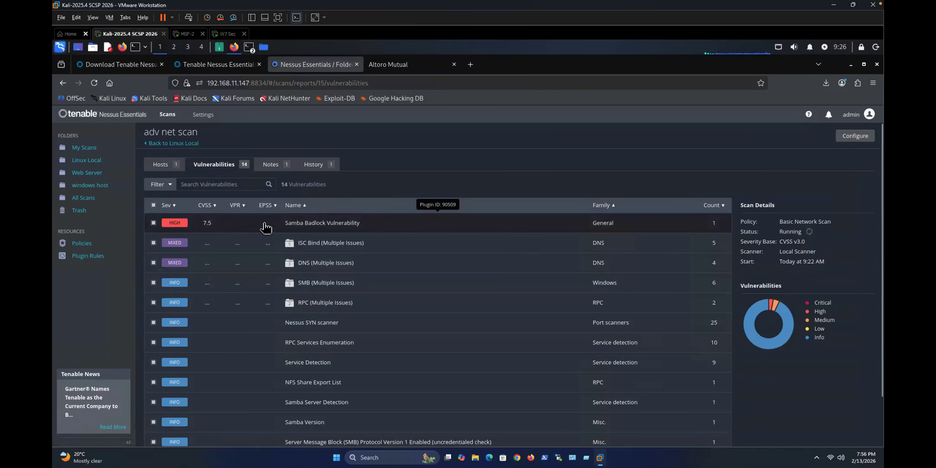
# Step: Open the Samba Badlock plugin 90509 details and highlight key parts of its description
pyautogui.click(190, 223)
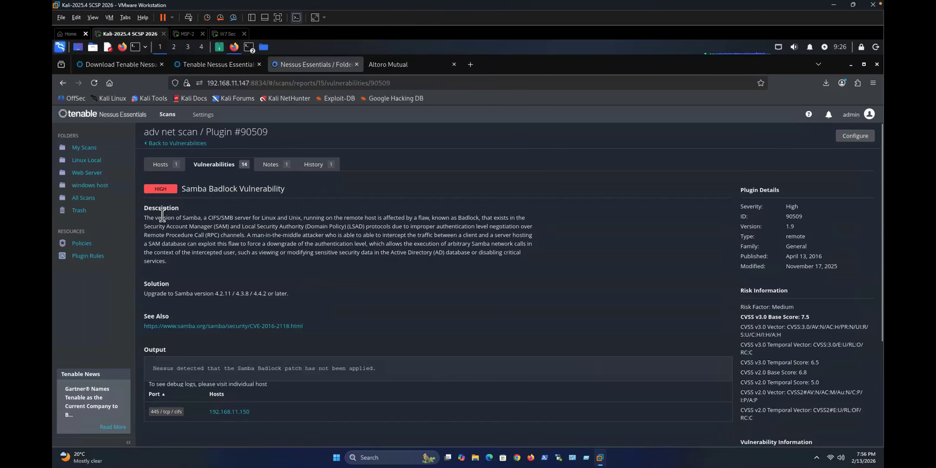
pyautogui.moveTo(154, 216); pyautogui.dragTo(288, 221)
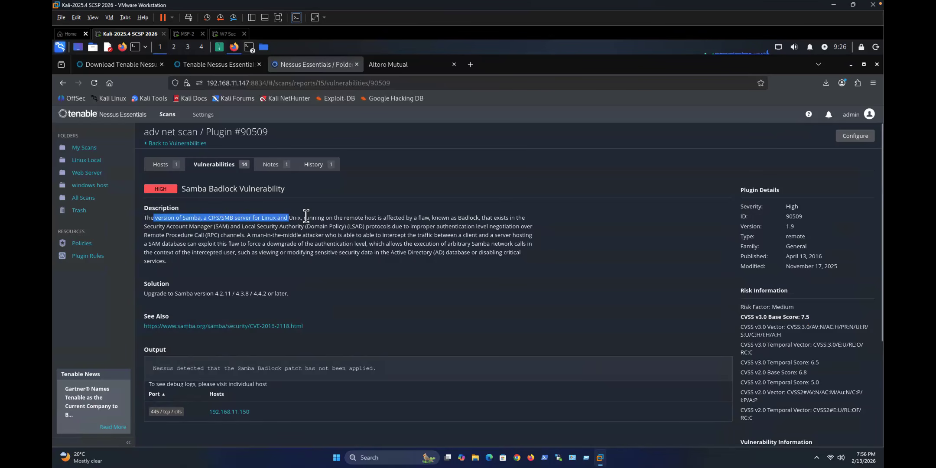
pyautogui.click(299, 218)
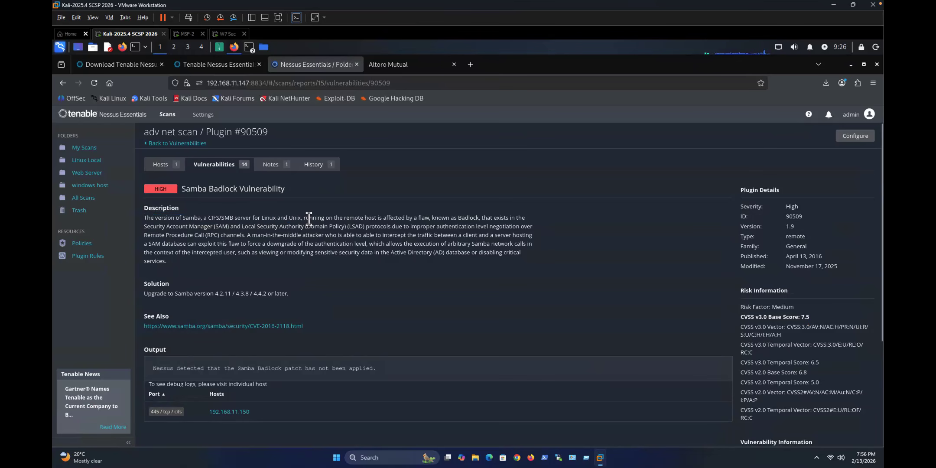
pyautogui.moveTo(258, 218); pyautogui.dragTo(495, 221)
pyautogui.click(474, 226)
pyautogui.doubleClick(222, 226)
pyautogui.click(252, 227)
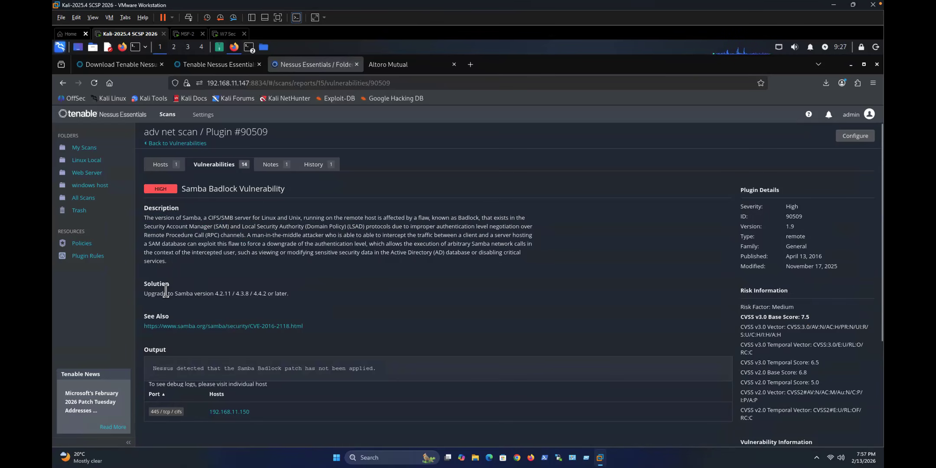
# Step: Highlight the Solution's fixed Samba versions 4.2.11, 4.3.8, 4.4.2 and the vulnerability title
pyautogui.moveTo(148, 294); pyautogui.dragTo(266, 294)
pyautogui.click(282, 296)
pyautogui.scroll(-2, 280, 311)
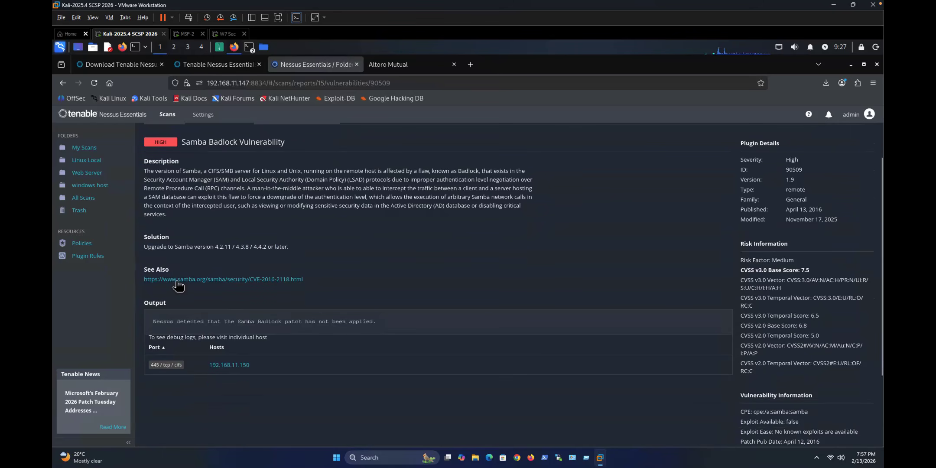
pyautogui.scroll(2, 221, 286)
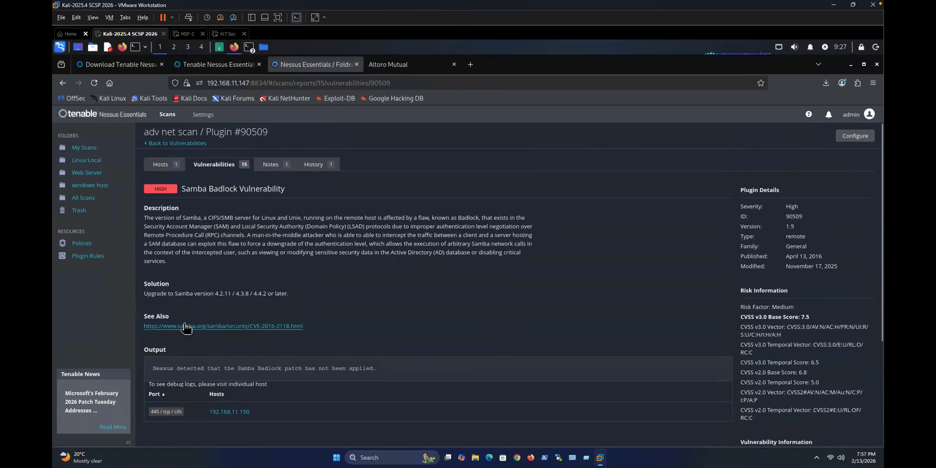
pyautogui.moveTo(181, 189); pyautogui.dragTo(278, 198)
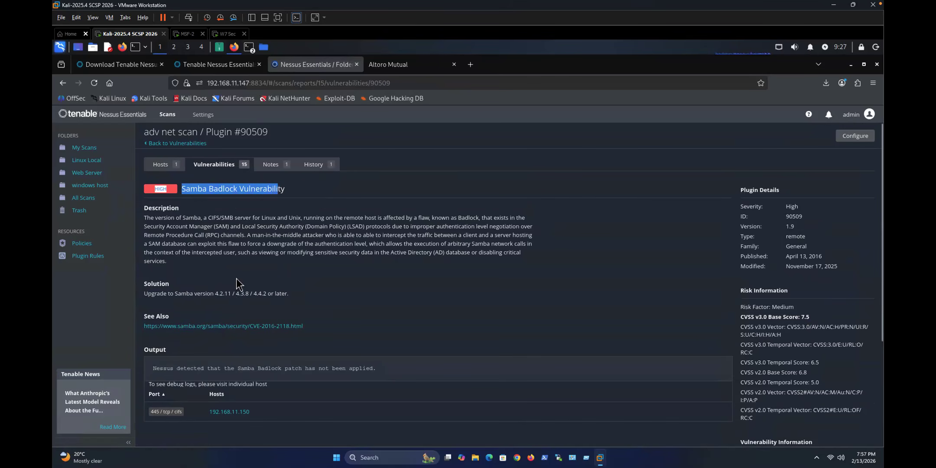
pyautogui.scroll(-2, 236, 278)
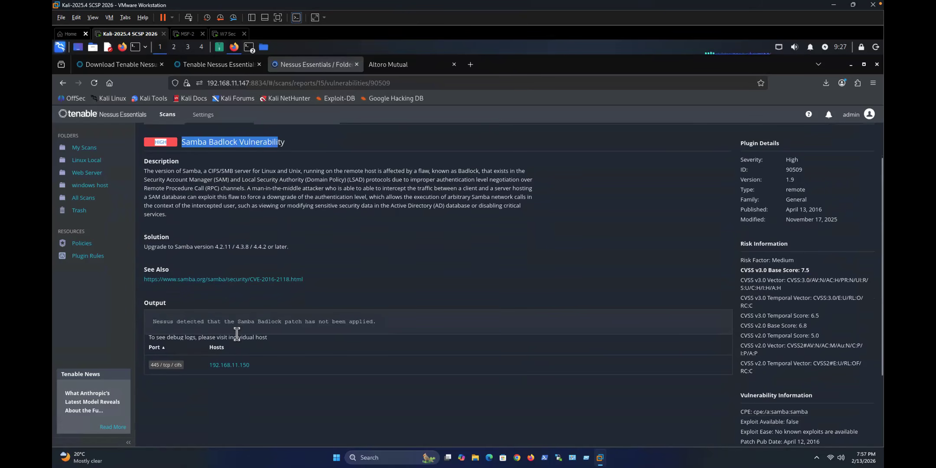
# Step: Review Samba Badlock output for host 192.168.11.150 on 445/tcp/cifs, then return to its vulnerability list
pyautogui.click(229, 365)
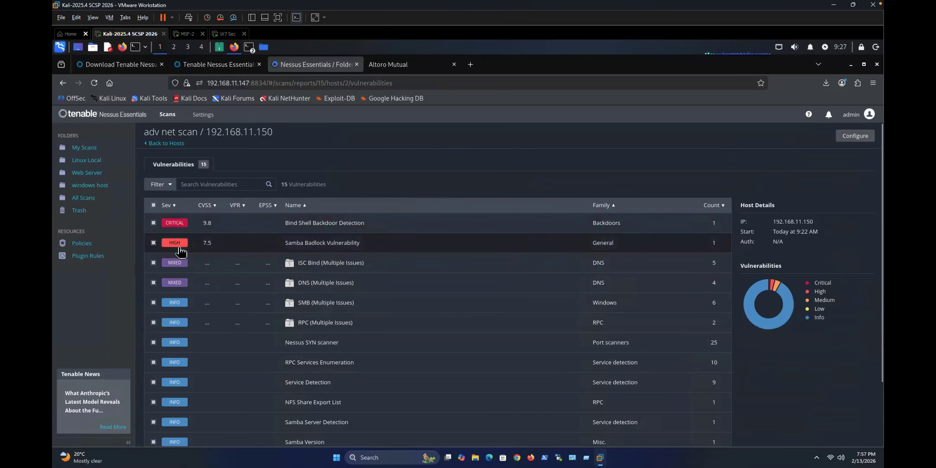
pyautogui.click(198, 243)
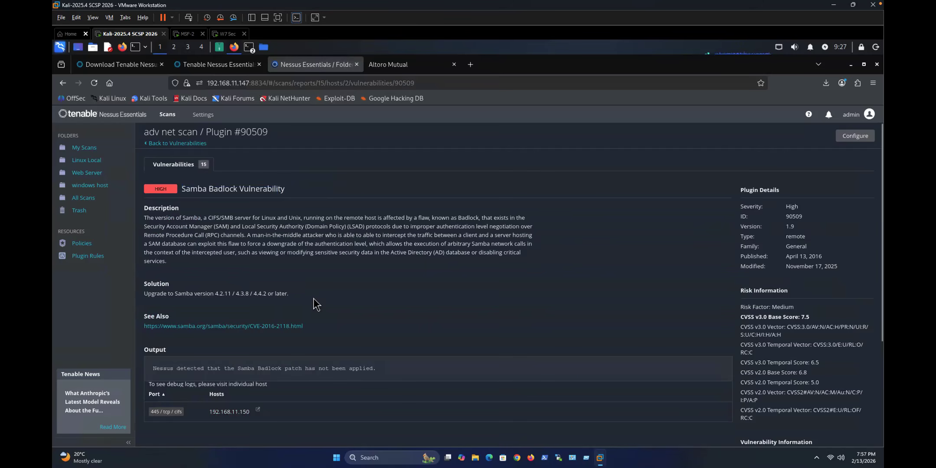
pyautogui.scroll(-3, 315, 303)
pyautogui.moveTo(741, 230); pyautogui.dragTo(425, 384)
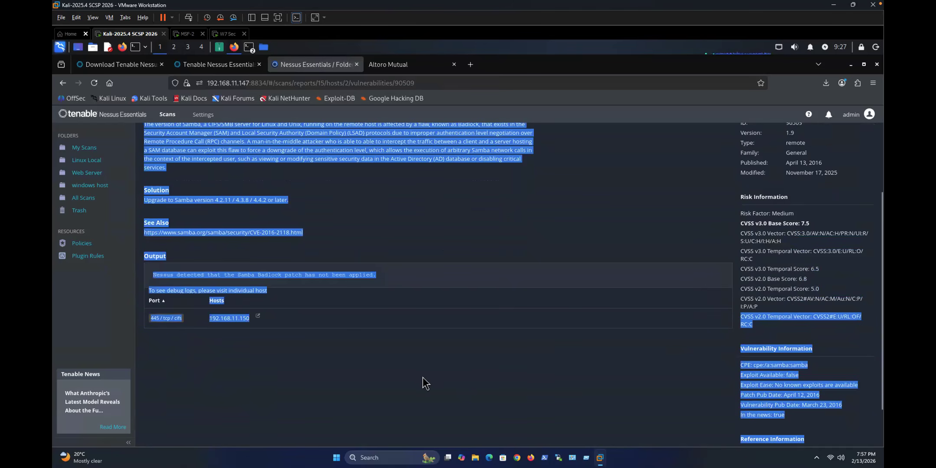
pyautogui.click(425, 383)
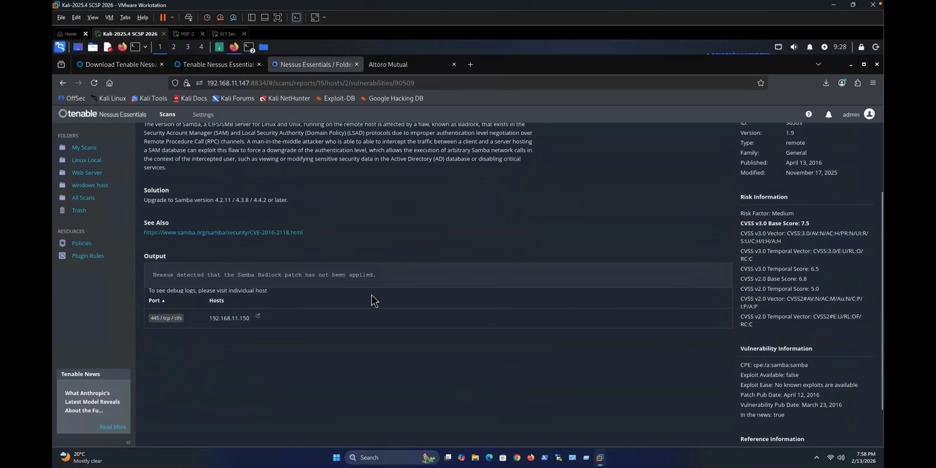
pyautogui.scroll(3, 371, 295)
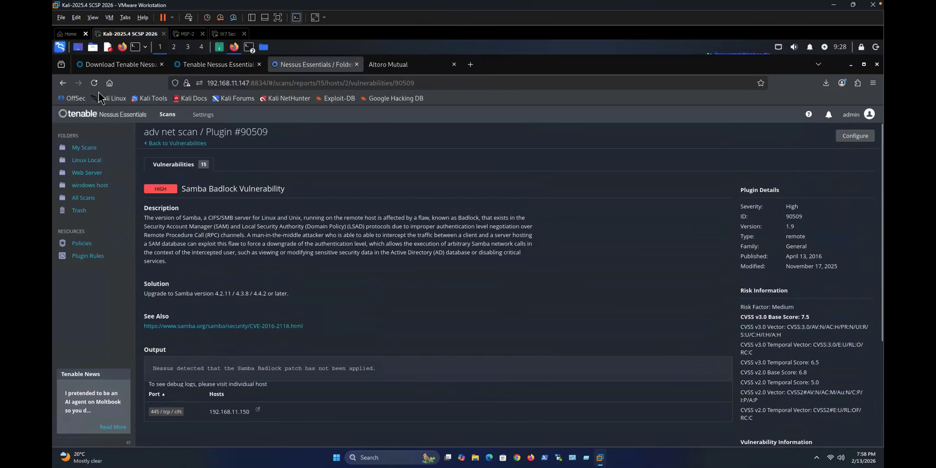
pyautogui.click(63, 84)
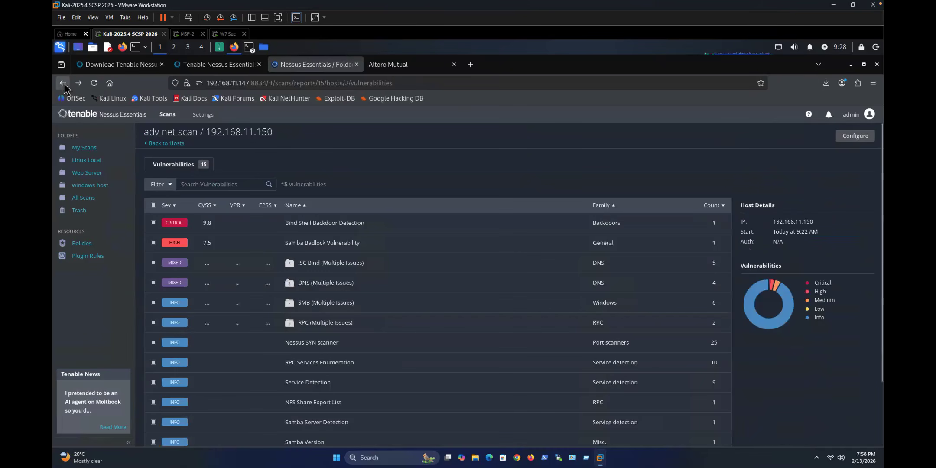
# Step: Open Critical Bind Shell Backdoor Detection (Plugin 51988) and take a screenshot of its details page
pyautogui.click(174, 226)
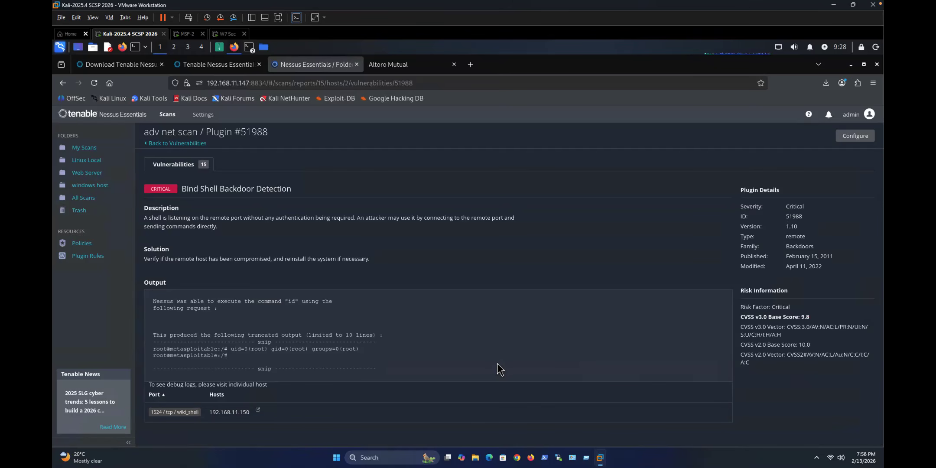
pyautogui.press('shift+super+4')
pyautogui.moveTo(55, 74); pyautogui.dragTo(866, 443)
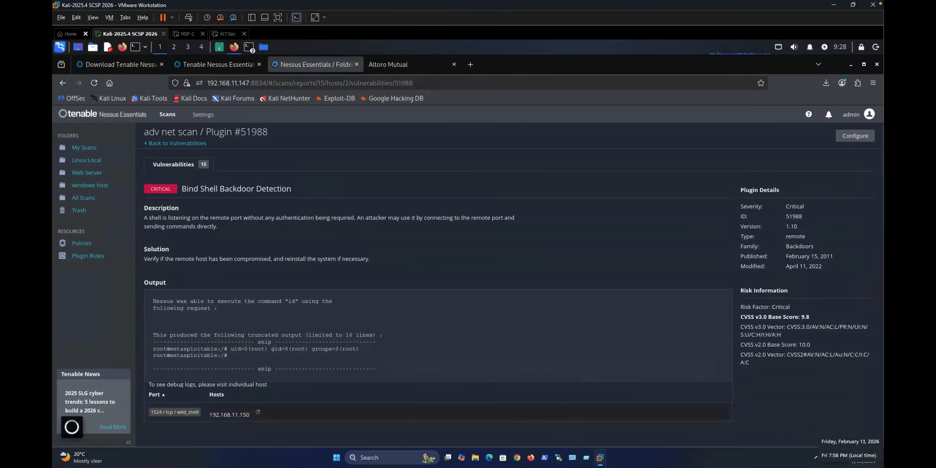
pyautogui.press('super')
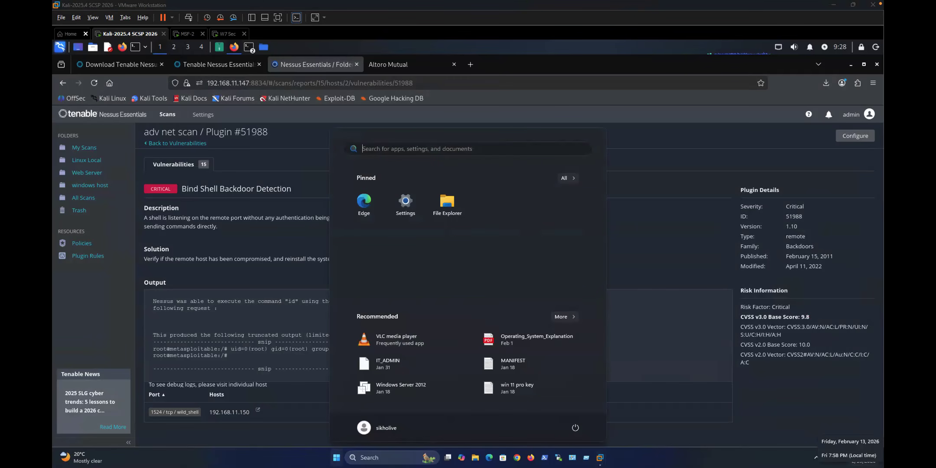
pyautogui.press('Escape')
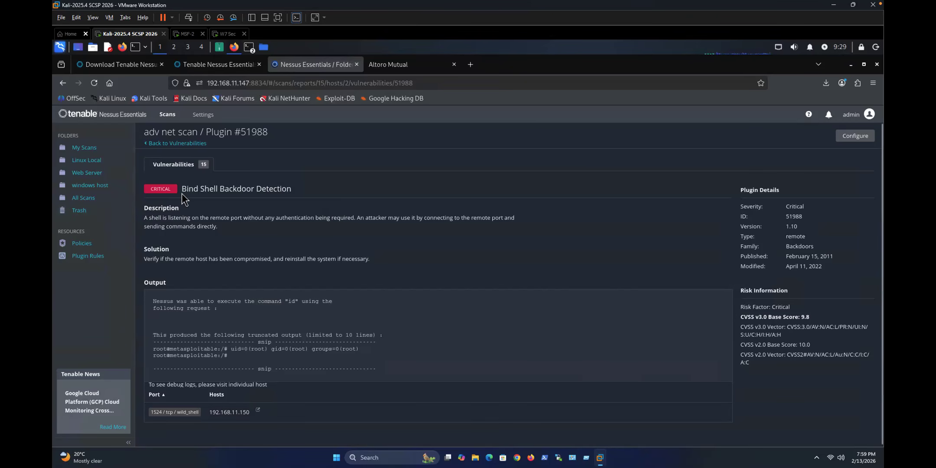
pyautogui.moveTo(182, 189); pyautogui.dragTo(309, 195)
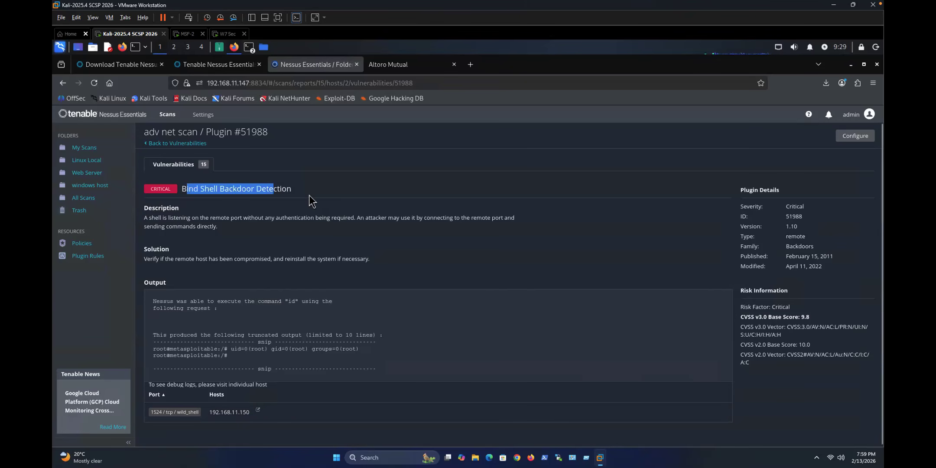
pyautogui.click(220, 189)
pyautogui.doubleClick(249, 189)
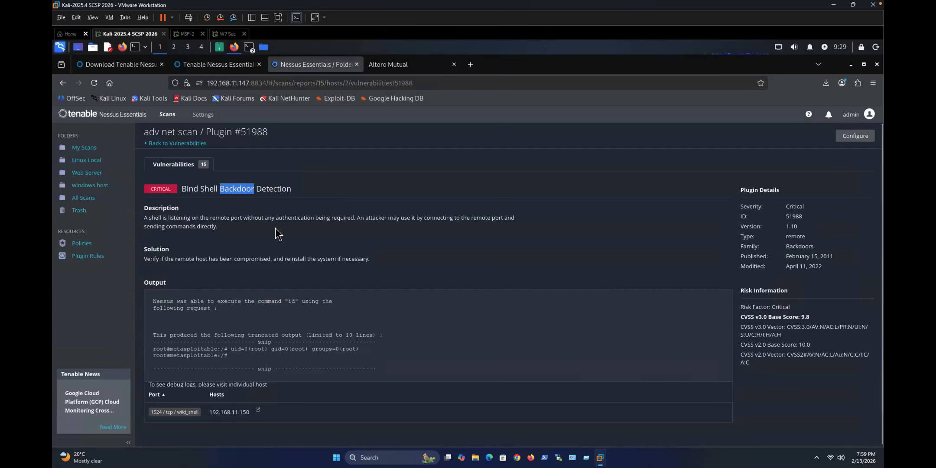
pyautogui.moveTo(314, 217); pyautogui.dragTo(271, 217)
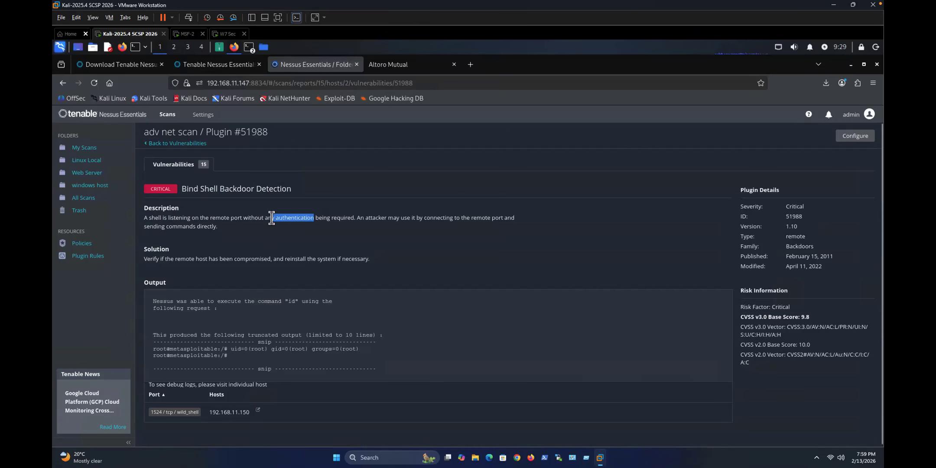
pyautogui.click(273, 217)
pyautogui.click(169, 218)
pyautogui.keyDown('shift'); pyautogui.click(210, 225); pyautogui.keyUp('shift')
pyautogui.keyDown('shift'); pyautogui.click(254, 217); pyautogui.keyUp('shift')
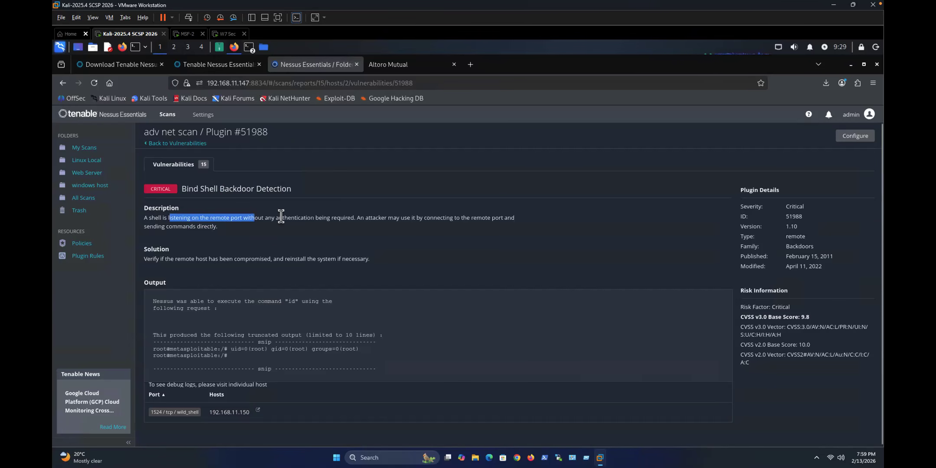
pyautogui.click(386, 218)
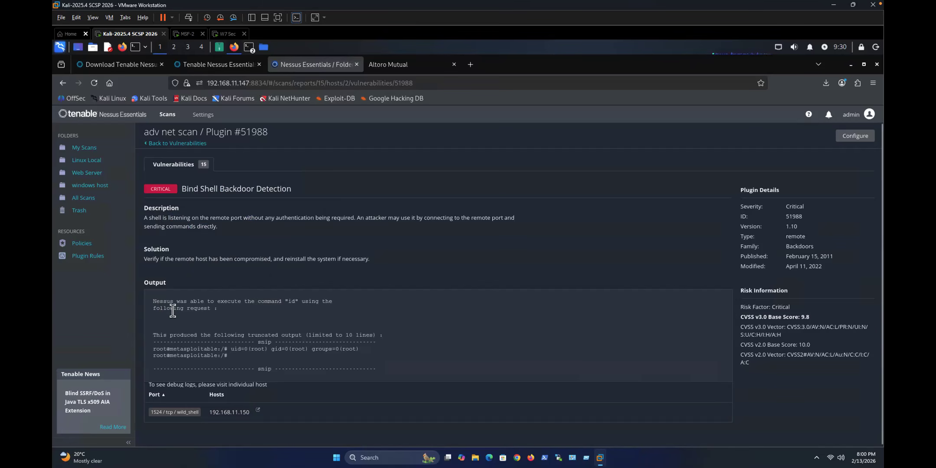
# Step: Highlight the executed id command, the root prompt and host 192.168.11.150 in the Bind Shell Output
pyautogui.moveTo(160, 302); pyautogui.dragTo(286, 300)
pyautogui.click(203, 303)
pyautogui.doubleClick(291, 301)
pyautogui.click(275, 302)
pyautogui.moveTo(156, 349); pyautogui.dragTo(209, 347)
pyautogui.scroll(-1, 210, 332)
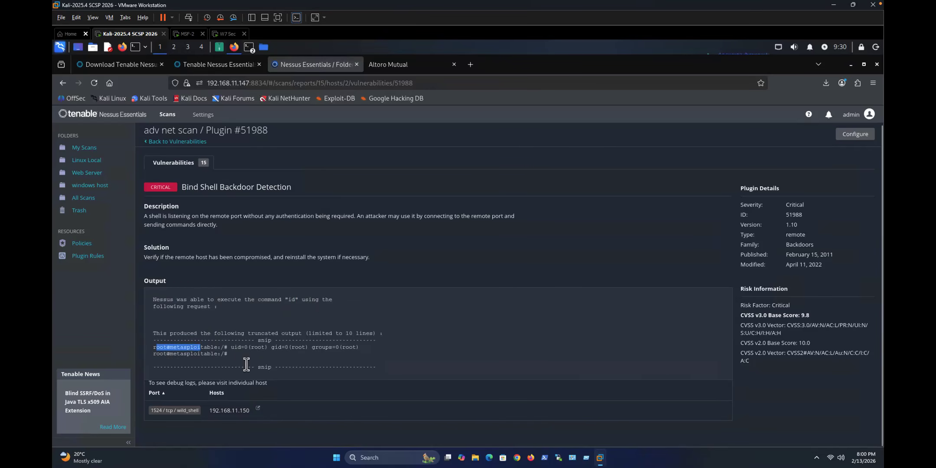
pyautogui.scroll(-1, 246, 342)
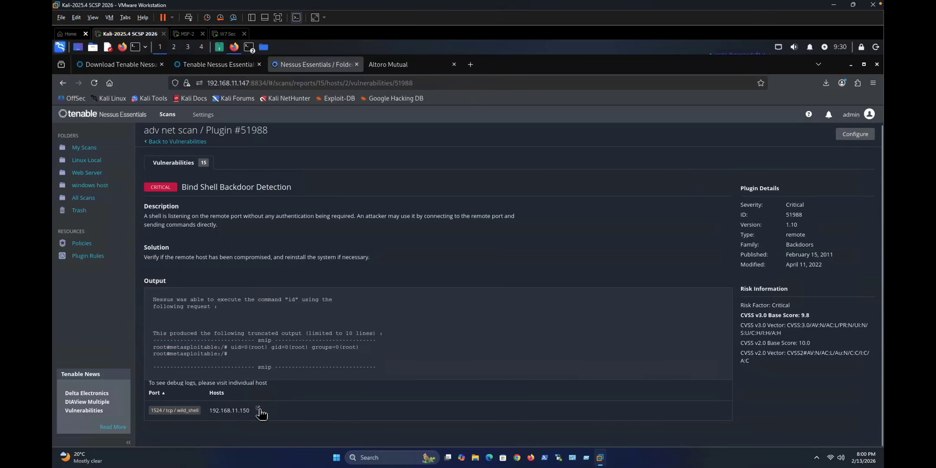
pyautogui.doubleClick(228, 412)
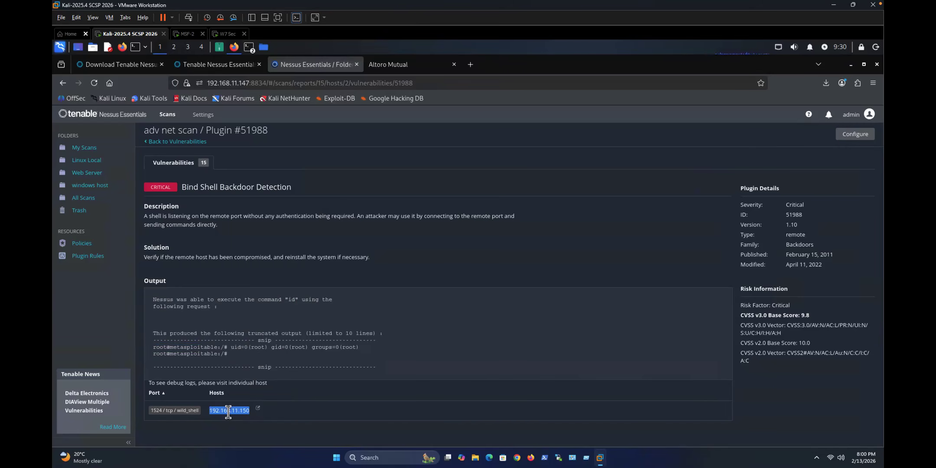
pyautogui.click(237, 356)
pyautogui.scroll(1, 237, 356)
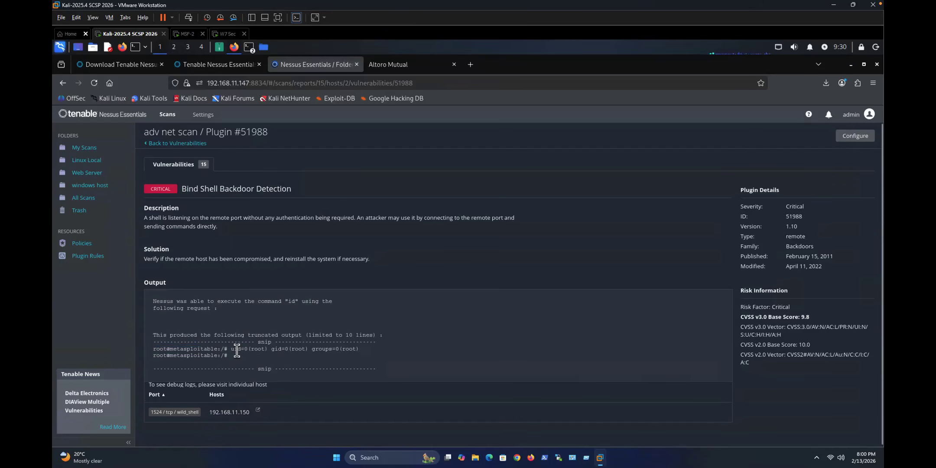
# Step: Select the root@metasploitable: prompt text in the Output and copy it
pyautogui.moveTo(154, 349); pyautogui.dragTo(222, 350)
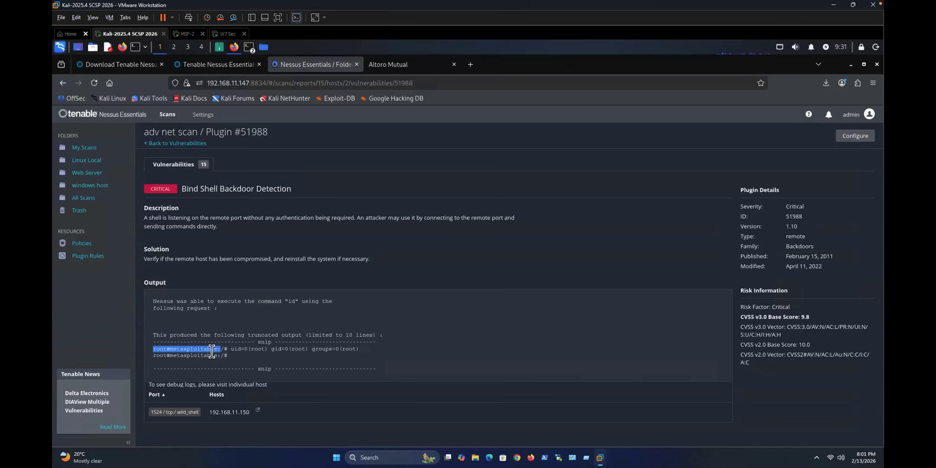
pyautogui.click(216, 350)
pyautogui.moveTo(162, 349); pyautogui.dragTo(152, 350)
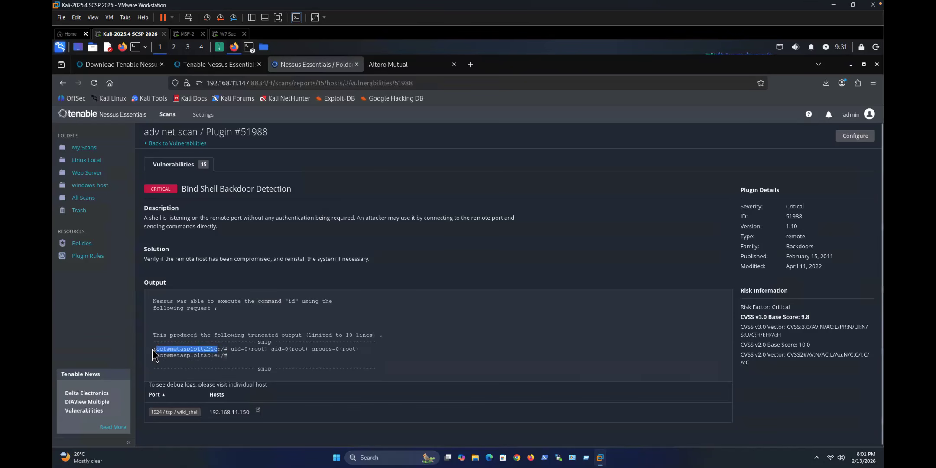
pyautogui.click(152, 350)
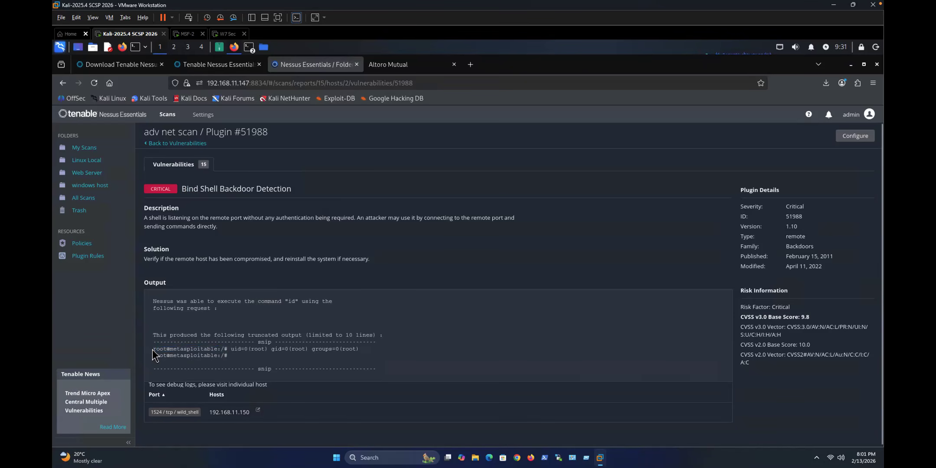
pyautogui.moveTo(190, 350); pyautogui.dragTo(219, 350)
pyautogui.rightClick(233, 348)
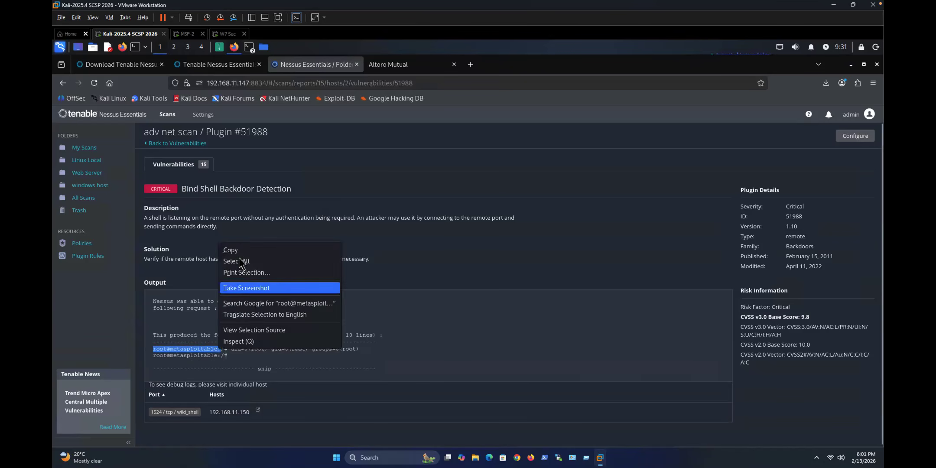
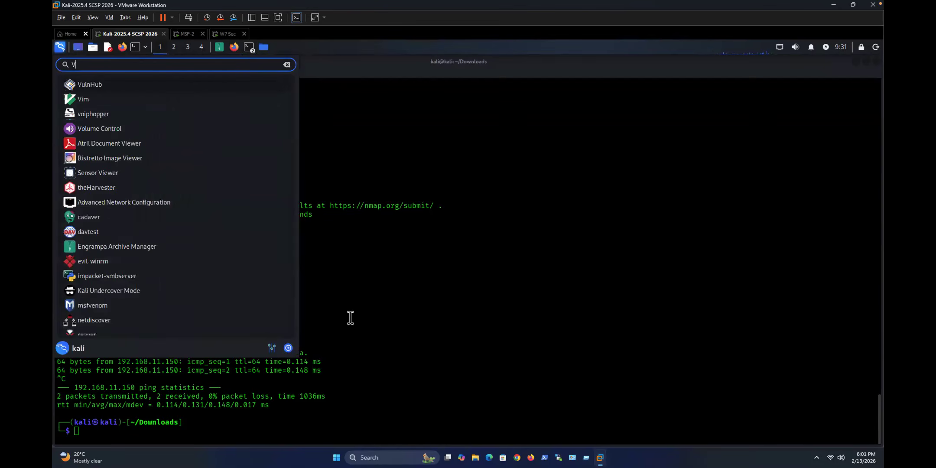
# Step: Close the Kali applications menu to reveal the ~/Downloads terminal with the finished 192.168.11.150 ping
pyautogui.click(352, 315)
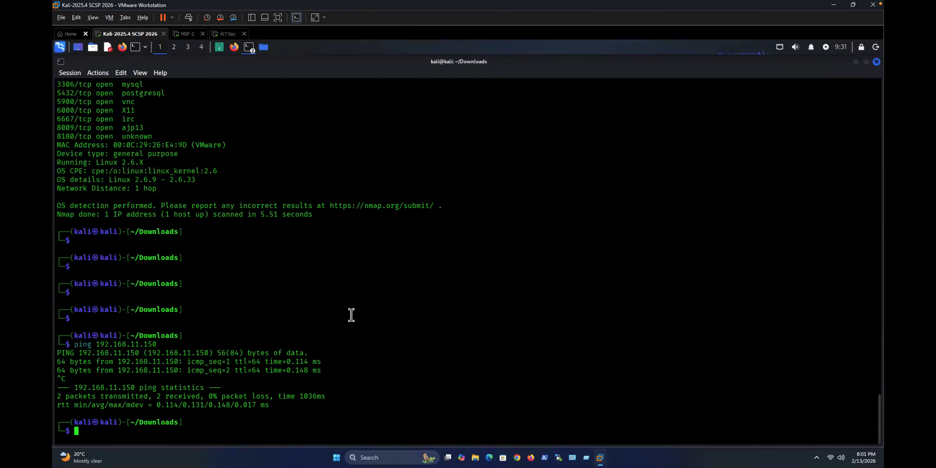
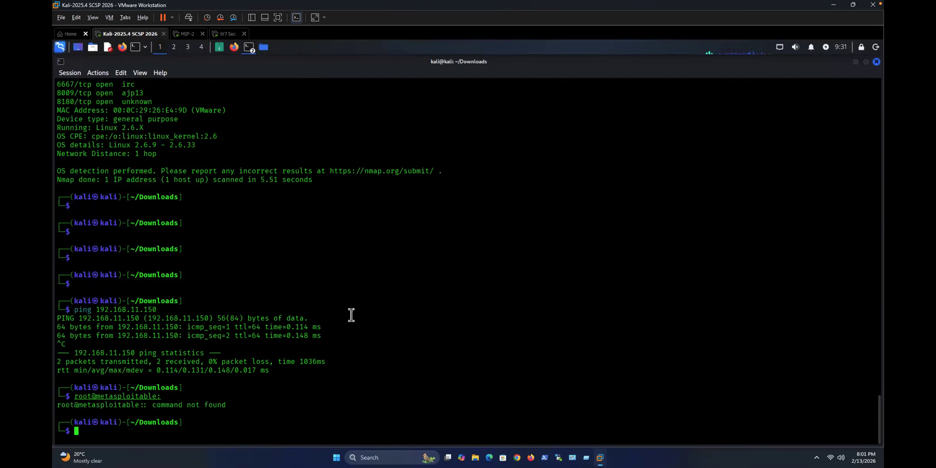
pyautogui.press('Up')
pyautogui.press('BackSpace')
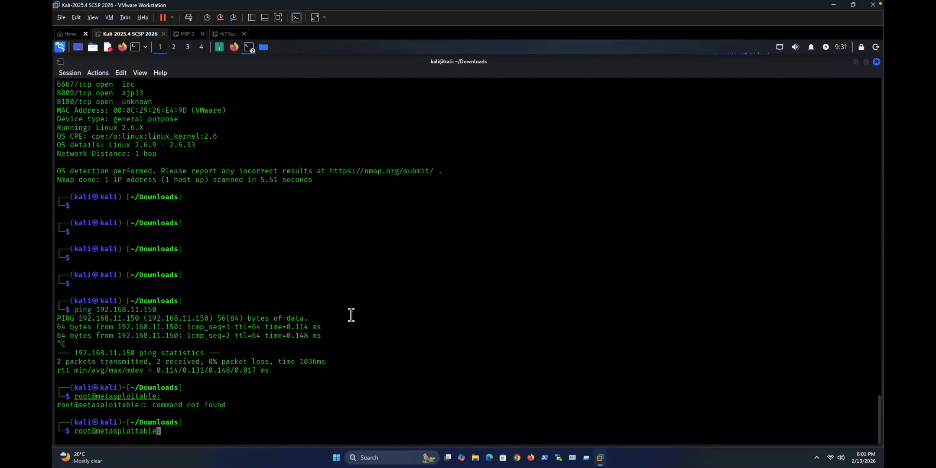
pyautogui.press('Return')
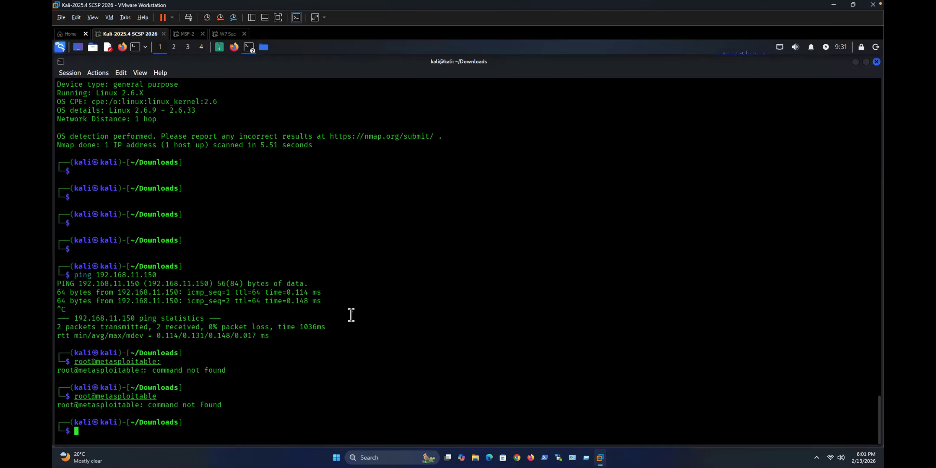
pyautogui.write('ssh root@192.168.11.150')
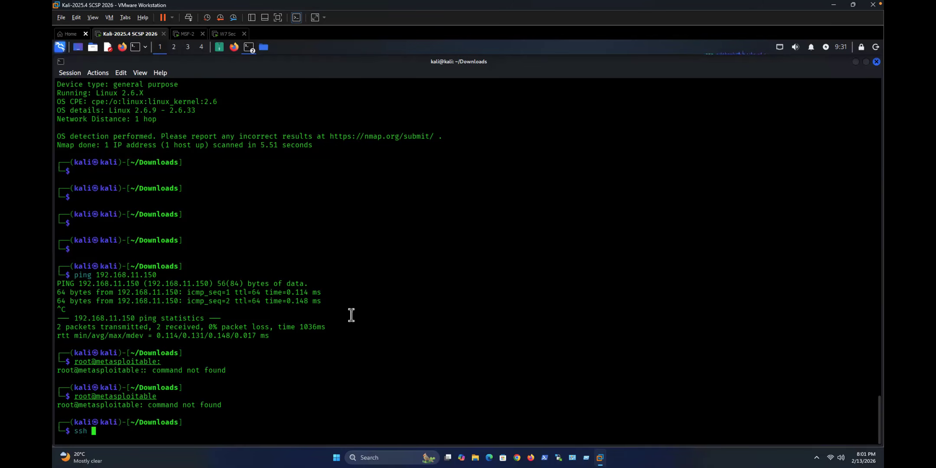
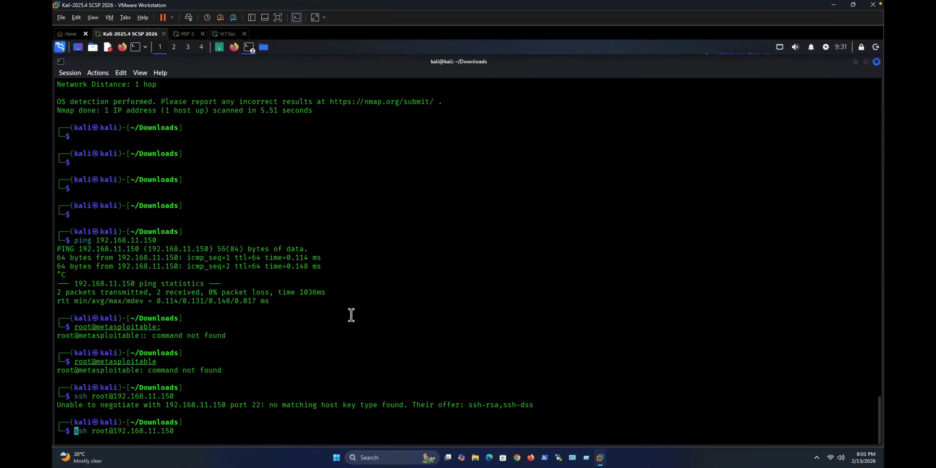
pyautogui.write('sudo')
pyautogui.press('Return')
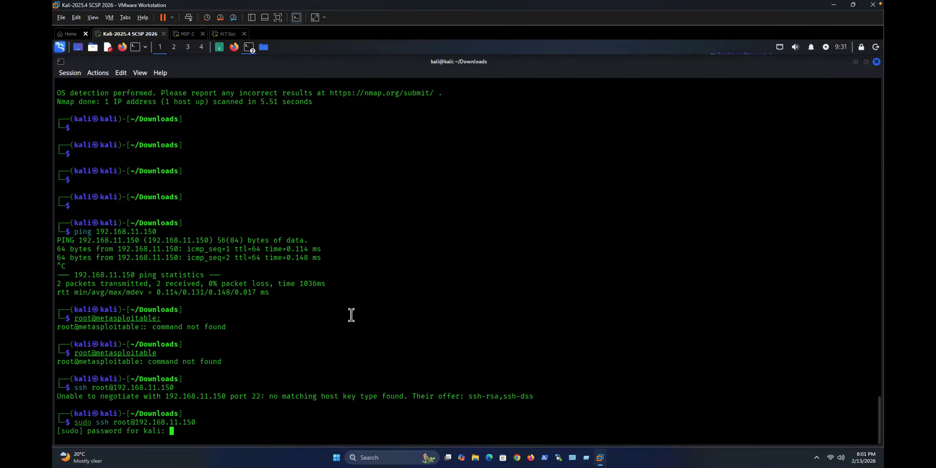
pyautogui.press('Return')
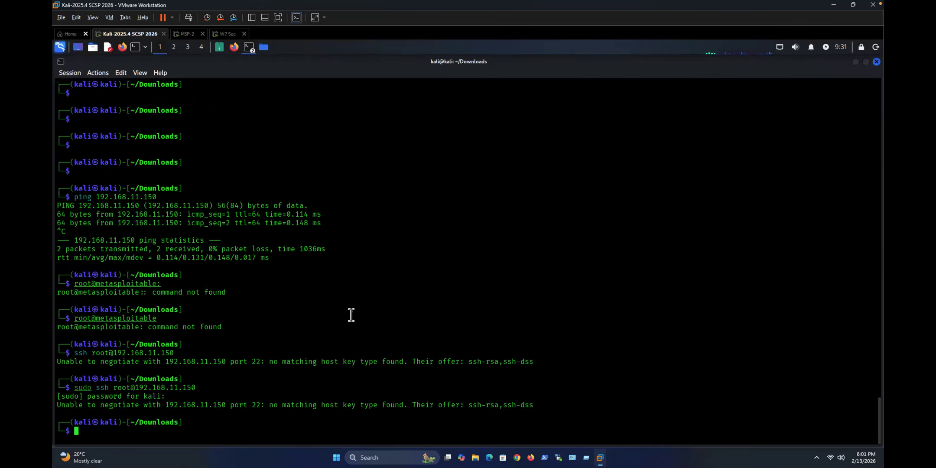
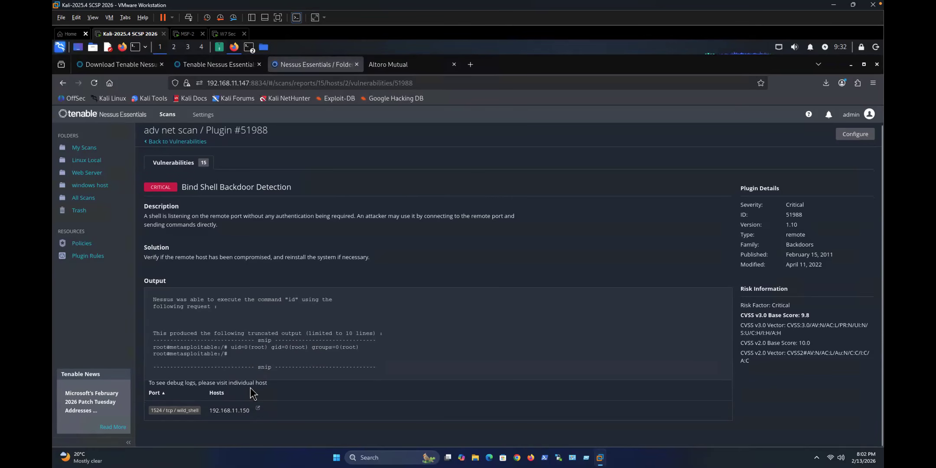
# Step: Copy the host IP 192.168.11.150 from the Bind Shell Backdoor finding
pyautogui.moveTo(210, 410); pyautogui.dragTo(250, 411)
pyautogui.rightClick(224, 409)
pyautogui.click(239, 314)
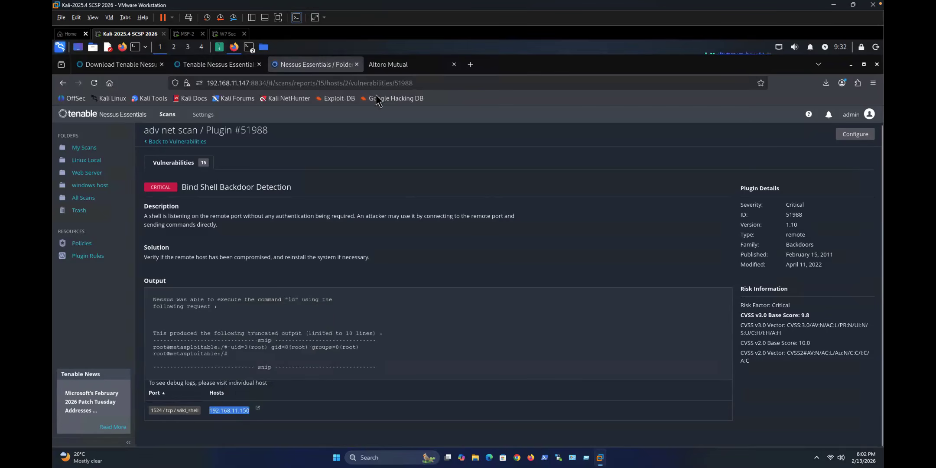
# Step: Load 192.168.11.150 in the Altoro Mutual tab to open the Metasploitable2 page
pyautogui.click(390, 63)
pyautogui.click(367, 83)
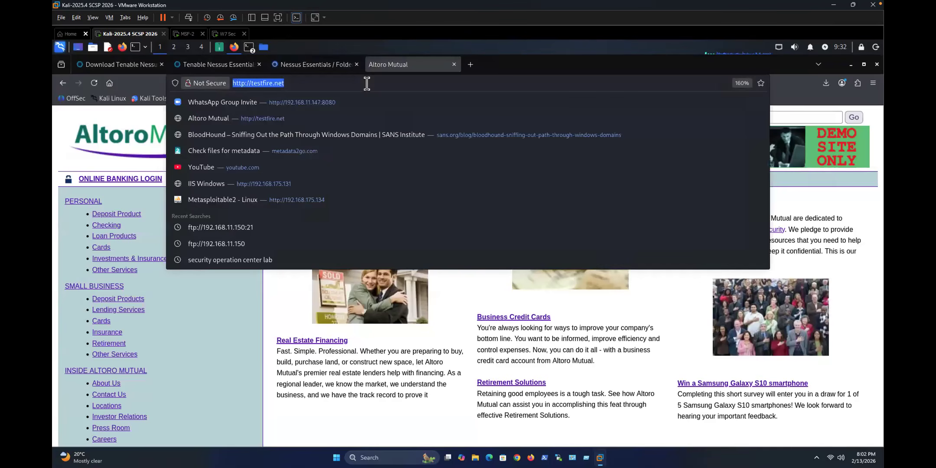
pyautogui.hotkey('ctrl', 'v')
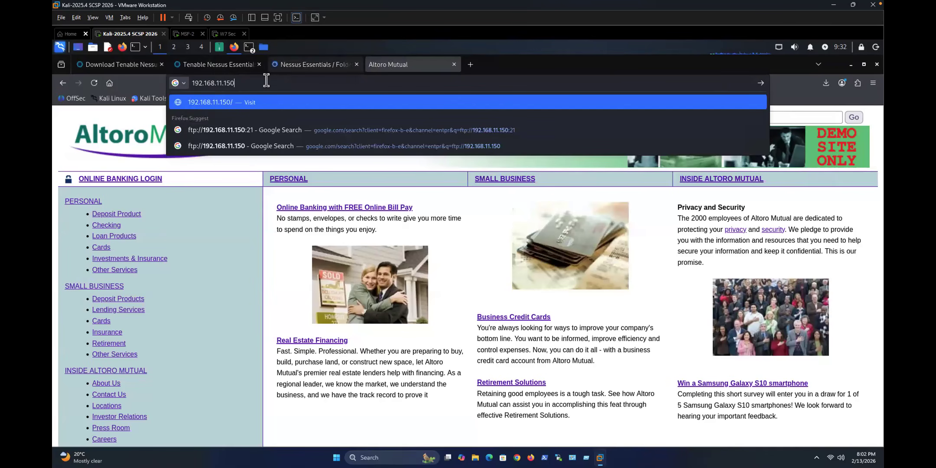
pyautogui.press('Return')
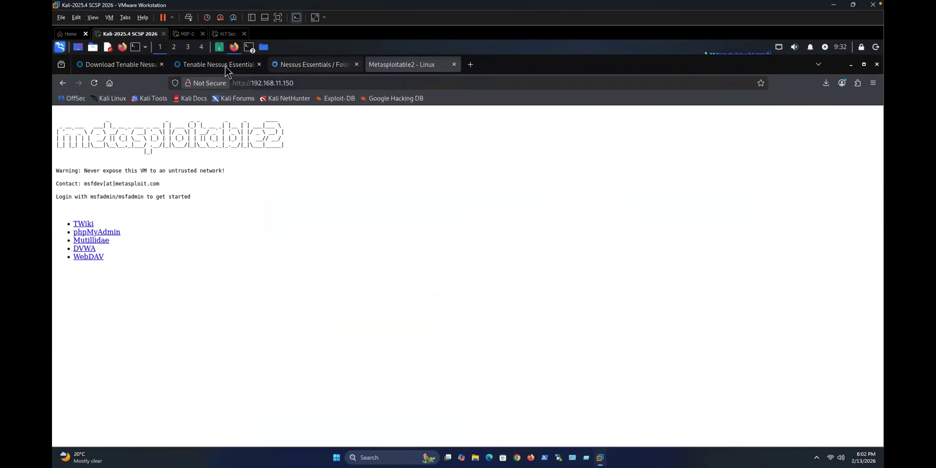
# Step: On the Bind Shell Backdoor finding, select the '1524 / tcp / wild_shell' port label and open its copy menu
pyautogui.click(309, 64)
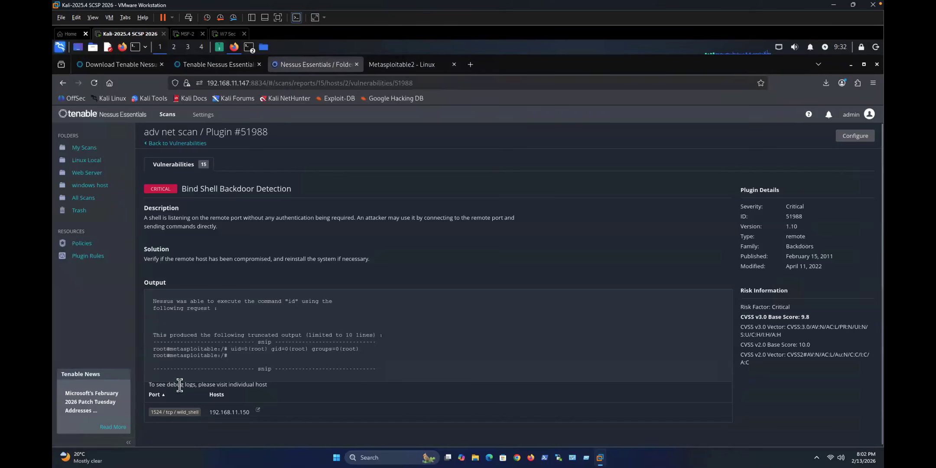
pyautogui.moveTo(151, 410); pyautogui.dragTo(198, 412)
pyautogui.rightClick(195, 412)
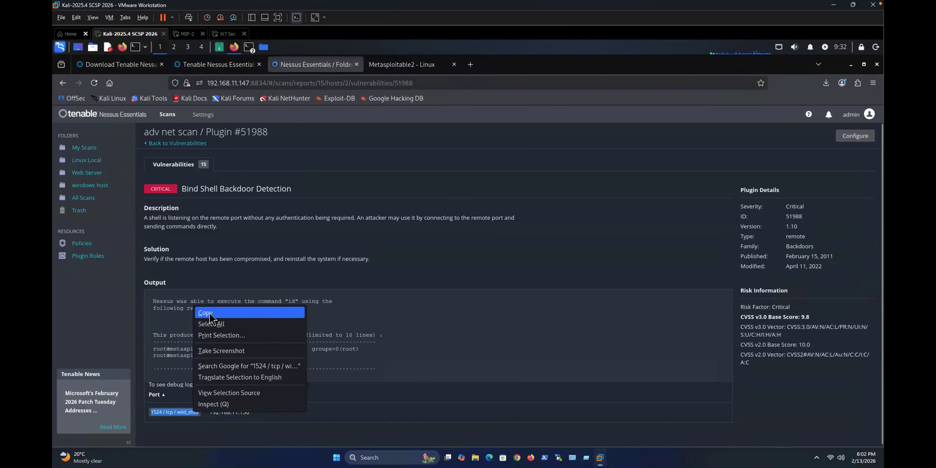
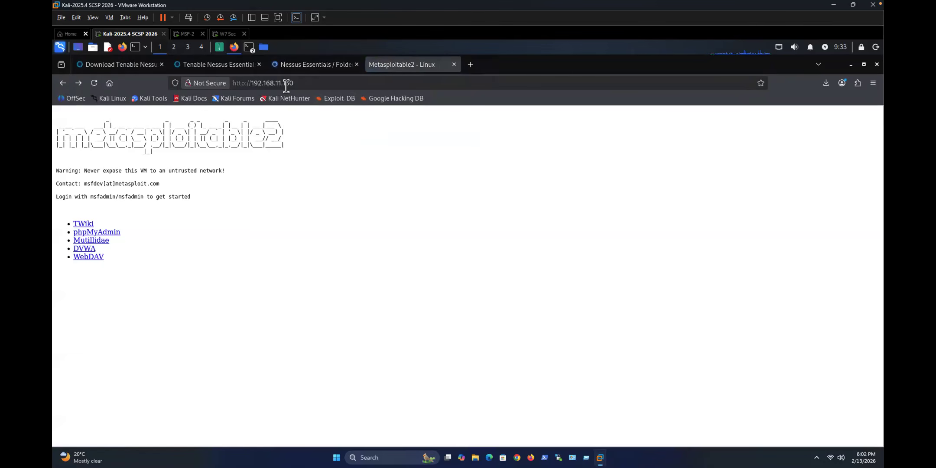
# Step: Place the caret after 192.168.11.150 in the address bar to append a port number
pyautogui.click(313, 82)
pyautogui.click(309, 82)
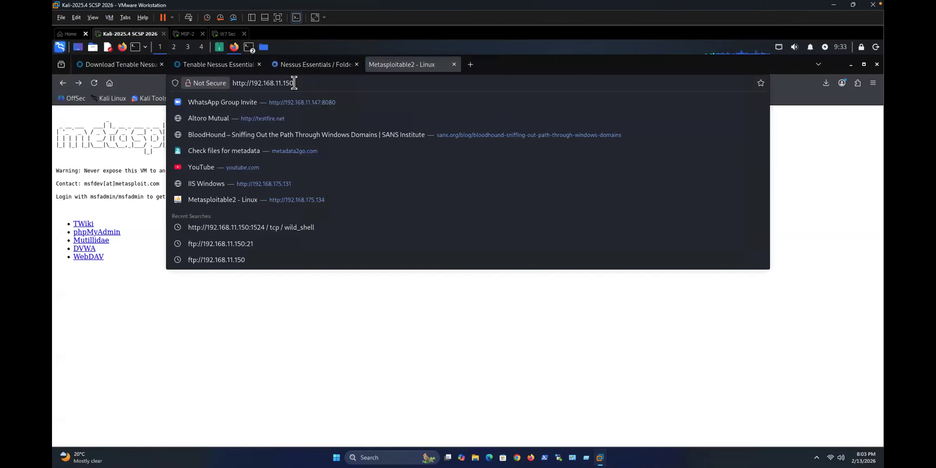
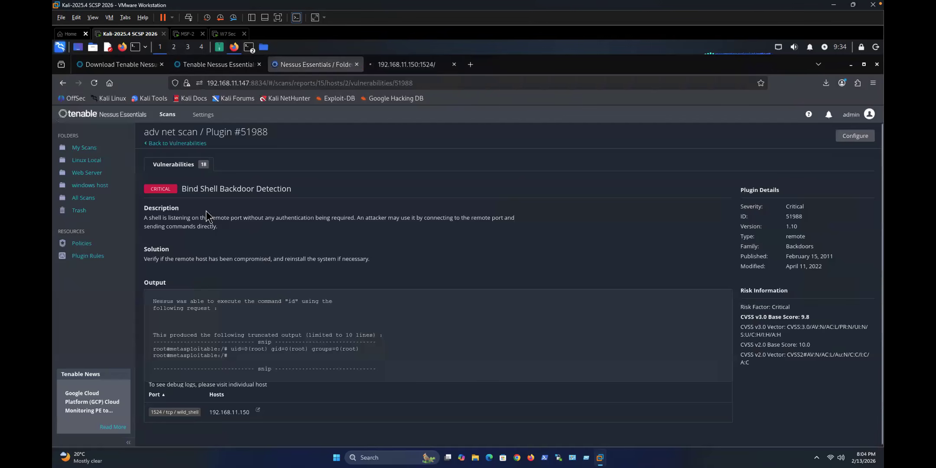
# Step: Go back from Bind Shell Backdoor Detection to the 18-finding vulnerability list for 192.168.11.150
pyautogui.click(169, 143)
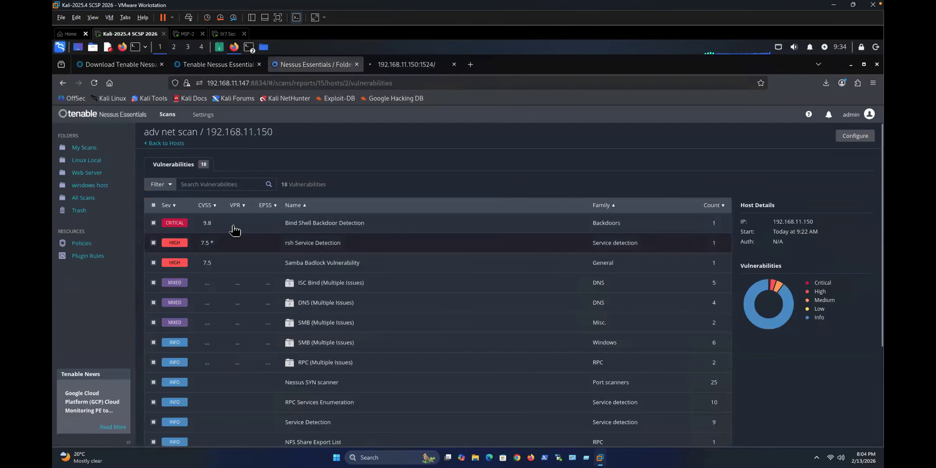
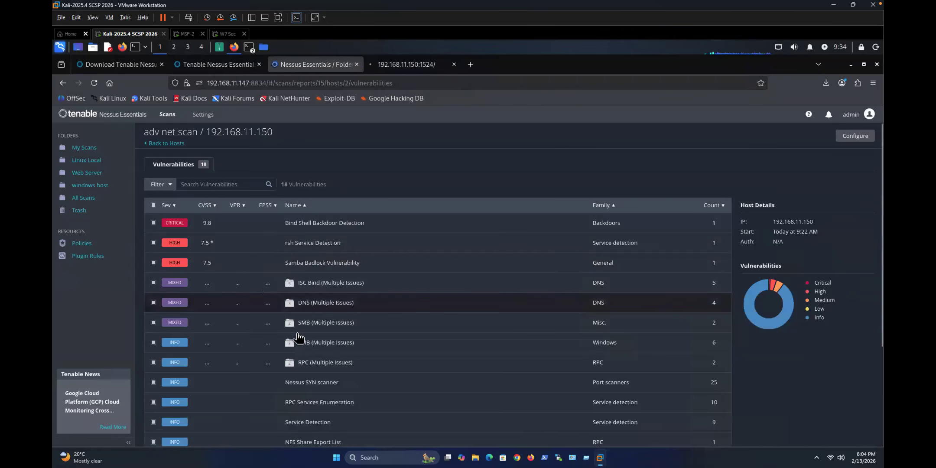
# Step: Review the RPC portmapper (TCP) finding in the RPC (Multiple Issues) group, then return to the host's list
pyautogui.click(301, 369)
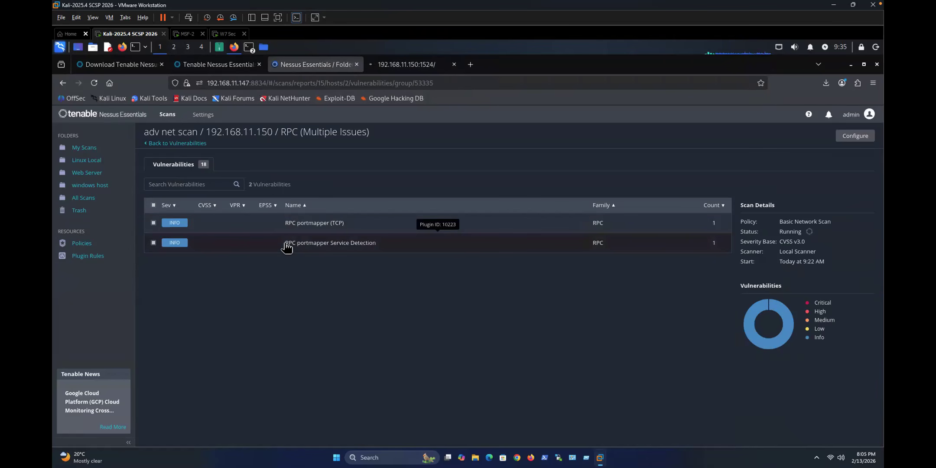
pyautogui.click(282, 223)
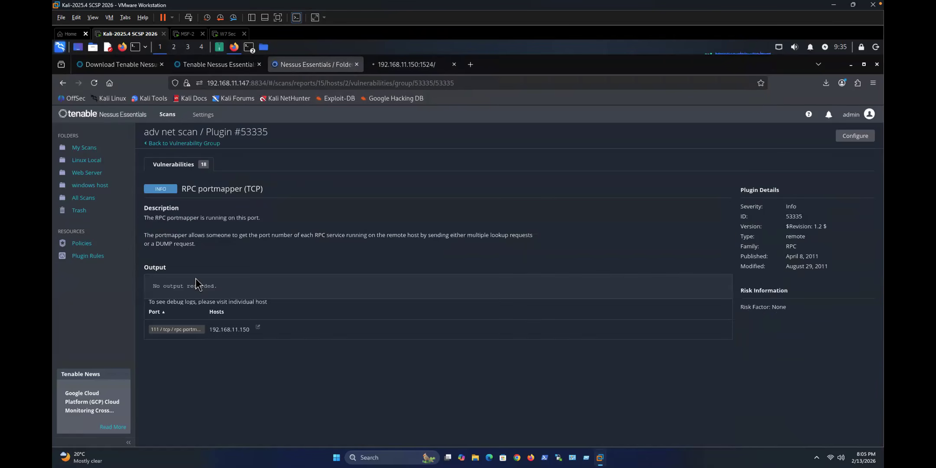
pyautogui.click(165, 144)
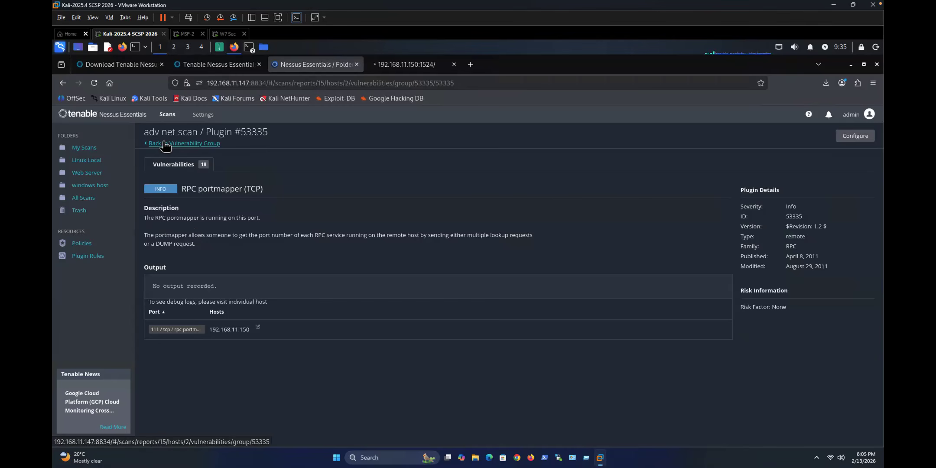
pyautogui.click(166, 143)
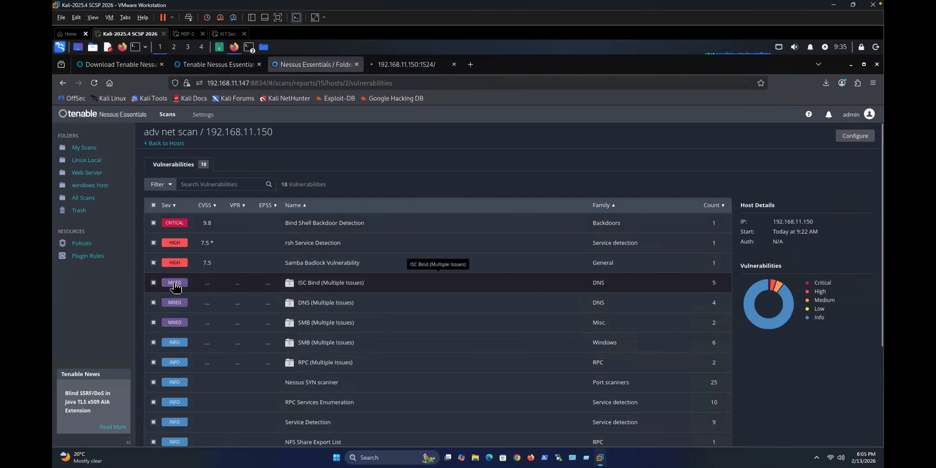
# Step: Check SMB Service Detection in the Windows SMB group, then open the critical Bind Shell Backdoor Detection finding
pyautogui.click(182, 345)
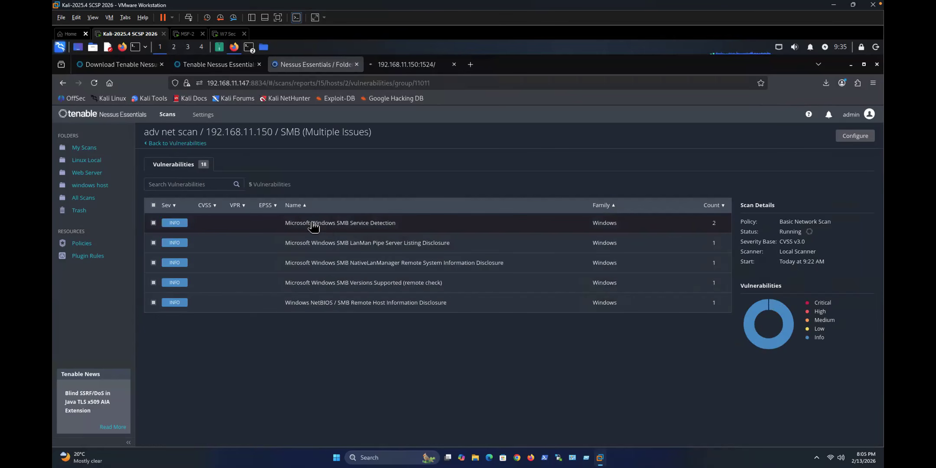
pyautogui.click(258, 233)
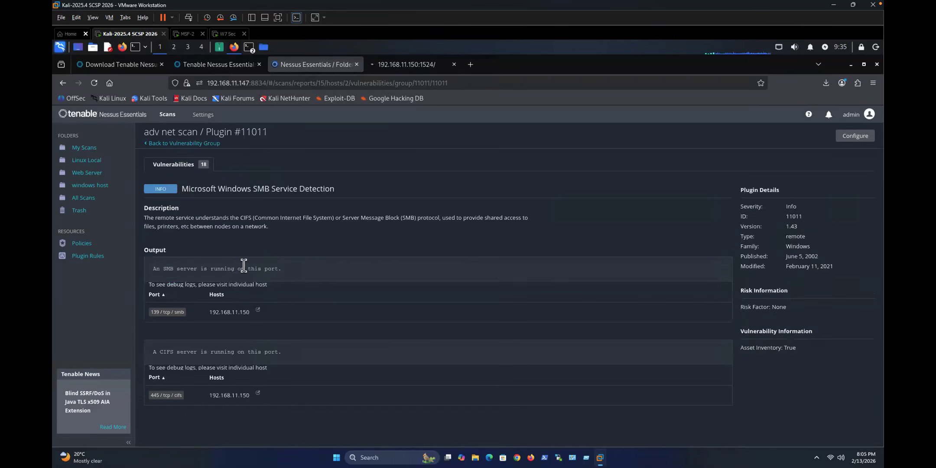
pyautogui.click(157, 143)
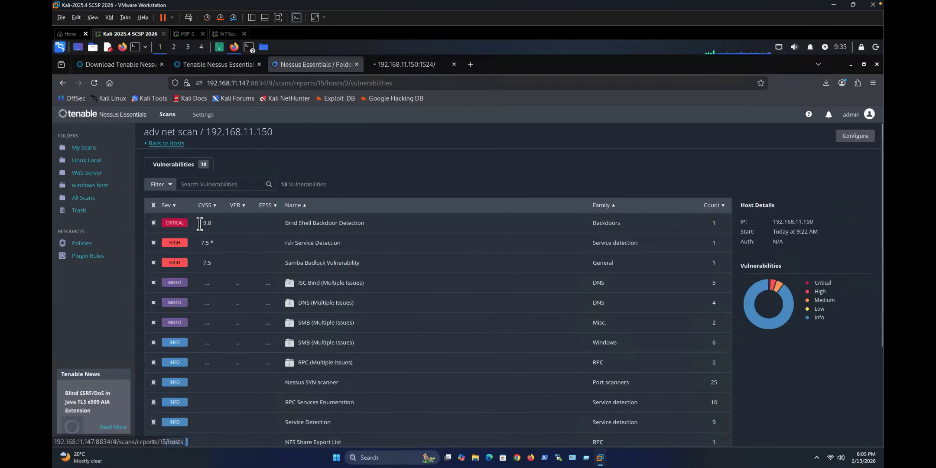
pyautogui.click(242, 297)
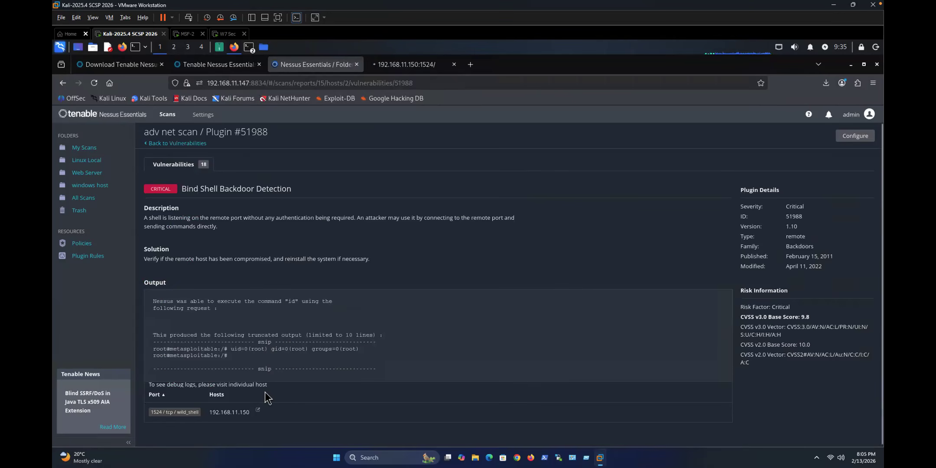
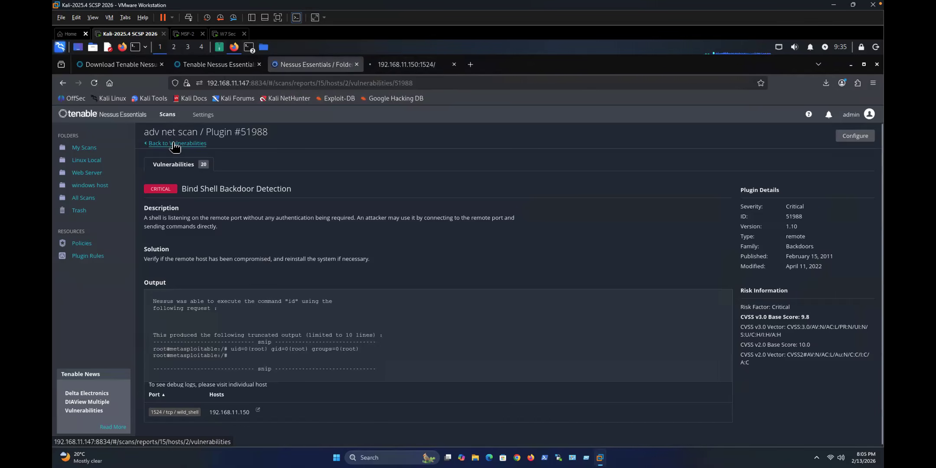
pyautogui.click(174, 144)
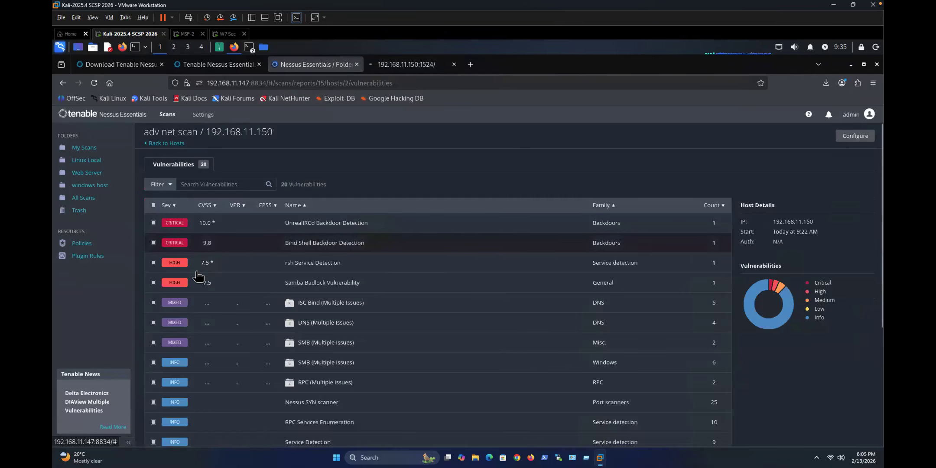
pyautogui.click(213, 245)
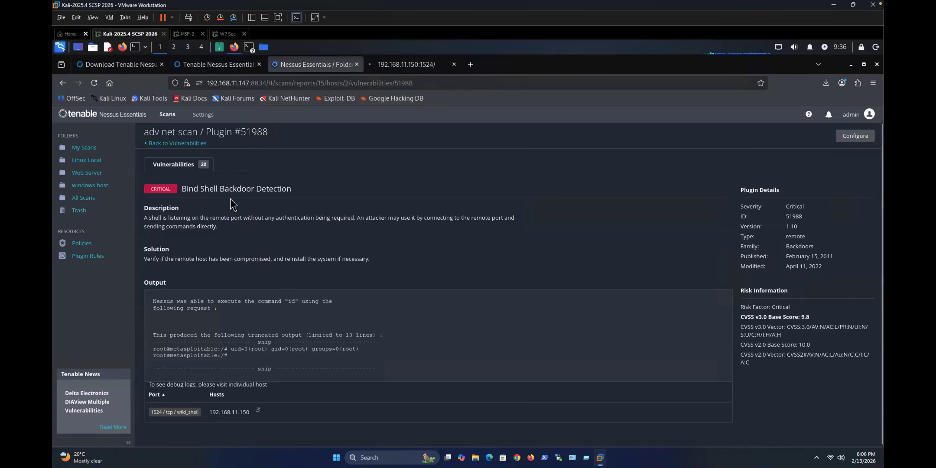
# Step: Return from Bind Shell Backdoor Detection to host 192.168.11.150's 20 findings and scroll through them
pyautogui.click(185, 167)
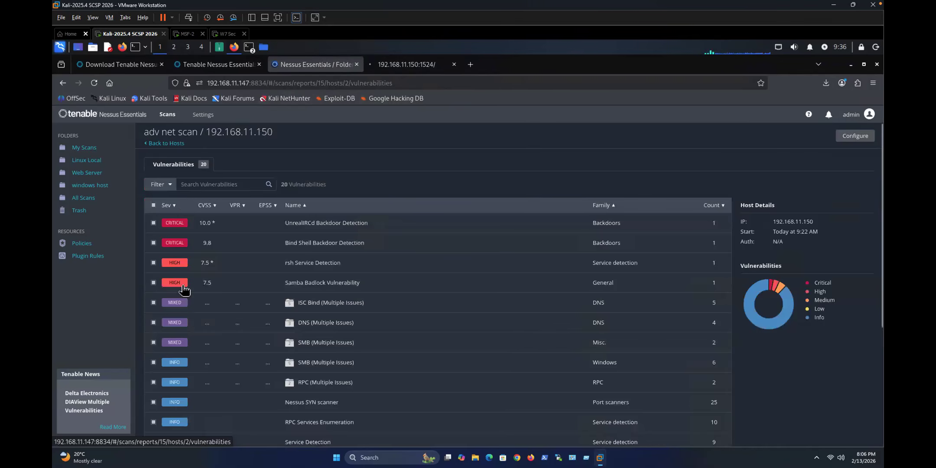
pyautogui.scroll(-5, 200, 368)
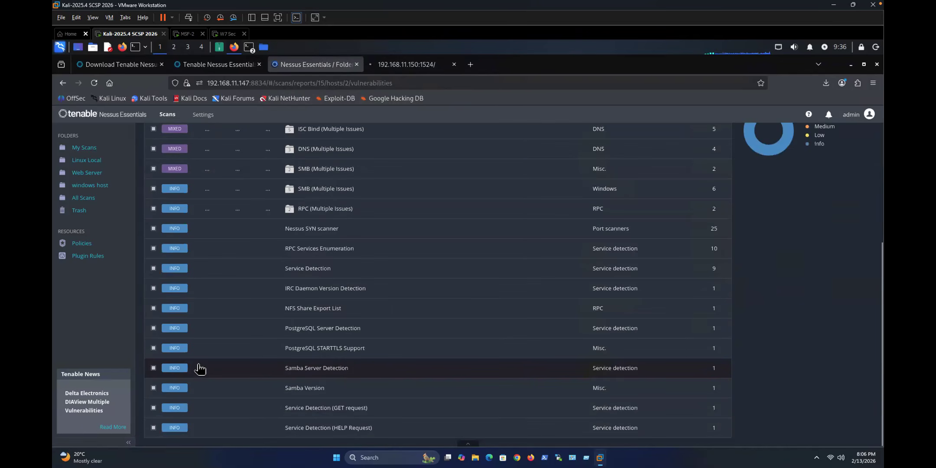
pyautogui.scroll(5, 199, 368)
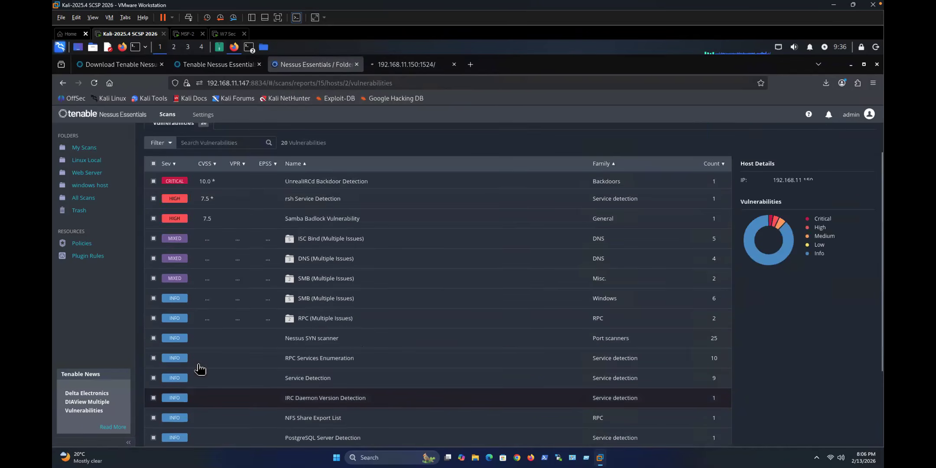
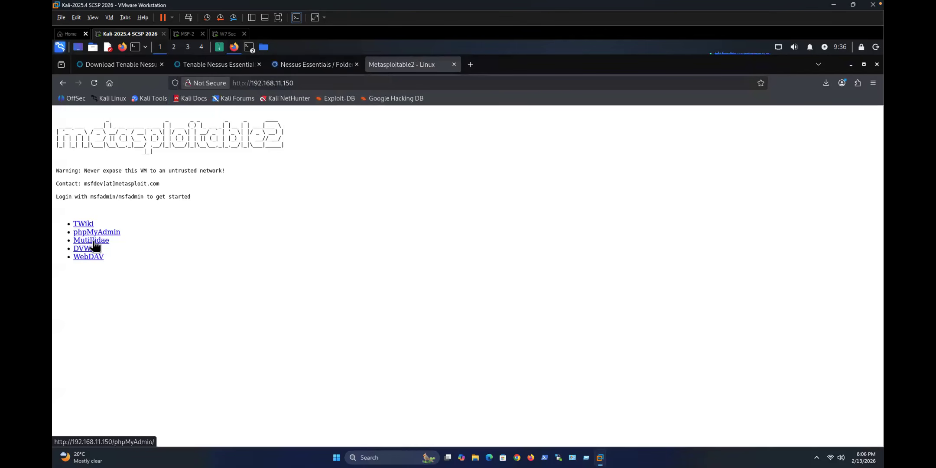
# Step: Browse the TWiki web app and read its readme.txt and license.txt files
pyautogui.click(83, 224)
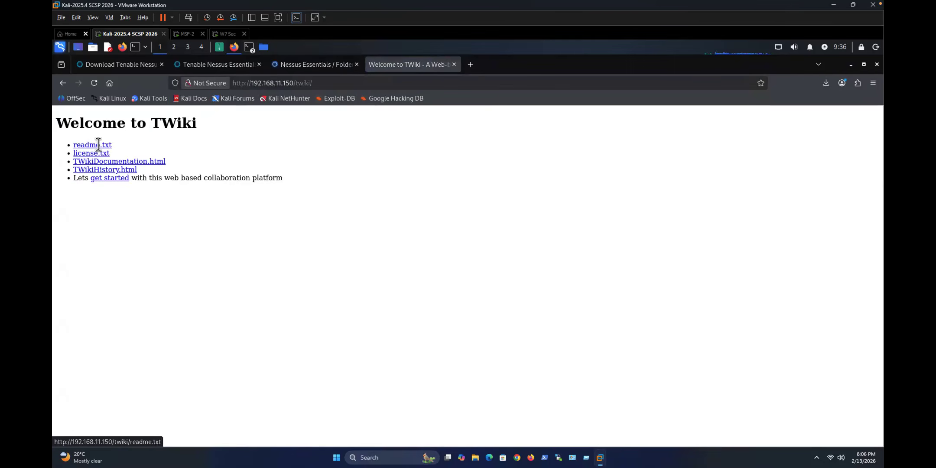
pyautogui.click(98, 145)
pyautogui.scroll(-10, 157, 289)
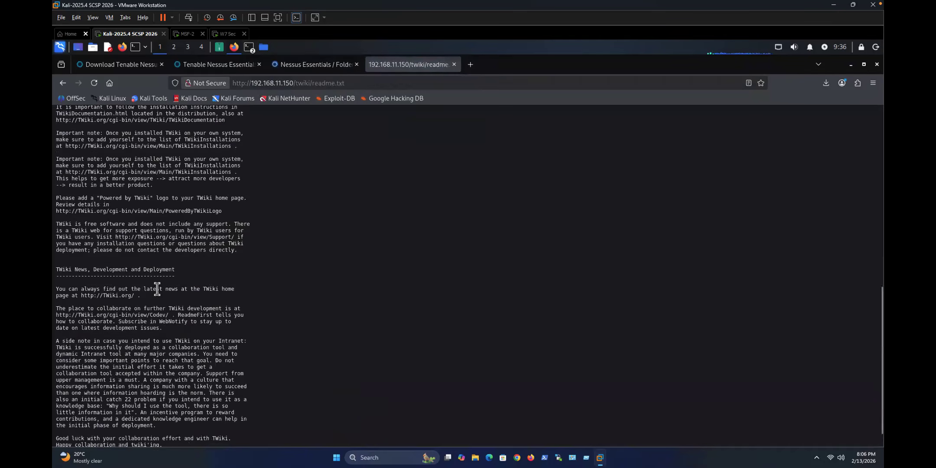
pyautogui.click(63, 83)
pyautogui.click(86, 154)
pyautogui.scroll(-5, 103, 169)
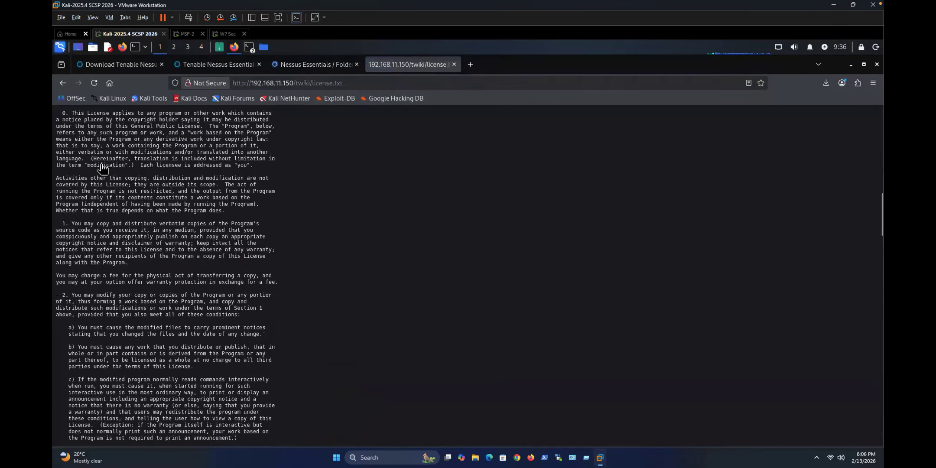
pyautogui.hotkey('alt', 'Left')
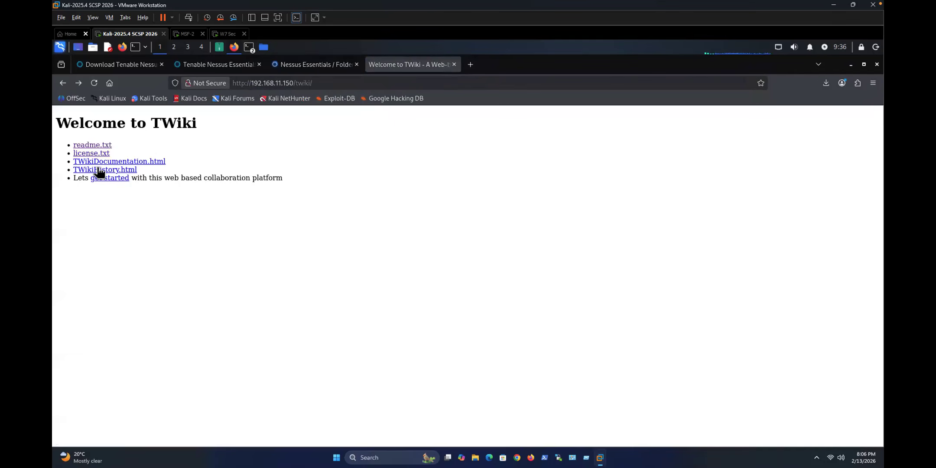
# Step: Visit phpMyAdmin, Mutillidae, DVWA and WebDAV from the Metasploitable2 index page
pyautogui.click(64, 84)
pyautogui.click(99, 233)
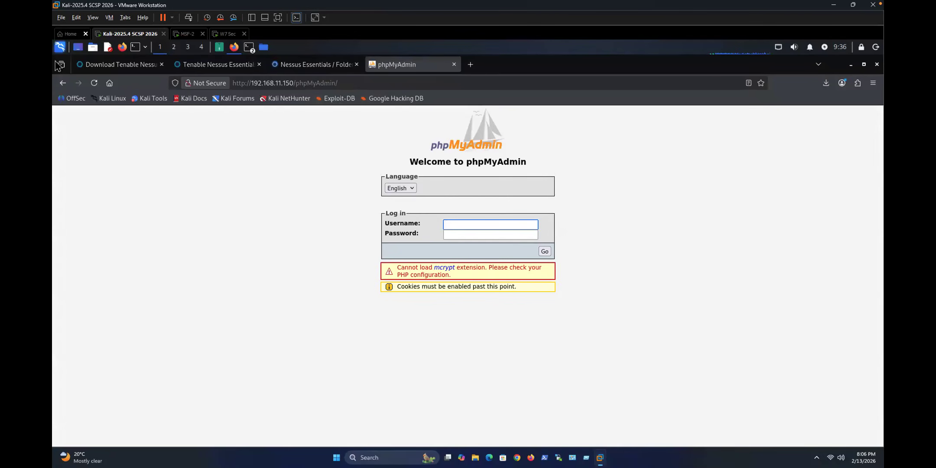
pyautogui.click(63, 83)
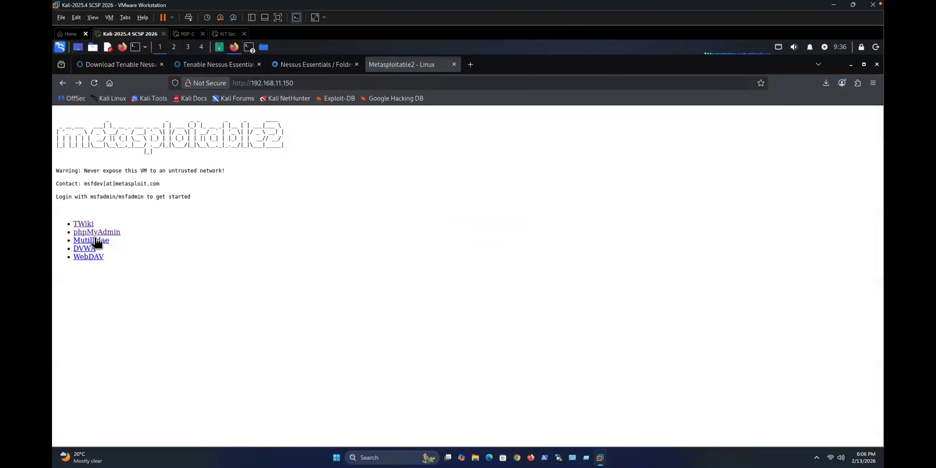
pyautogui.click(98, 239)
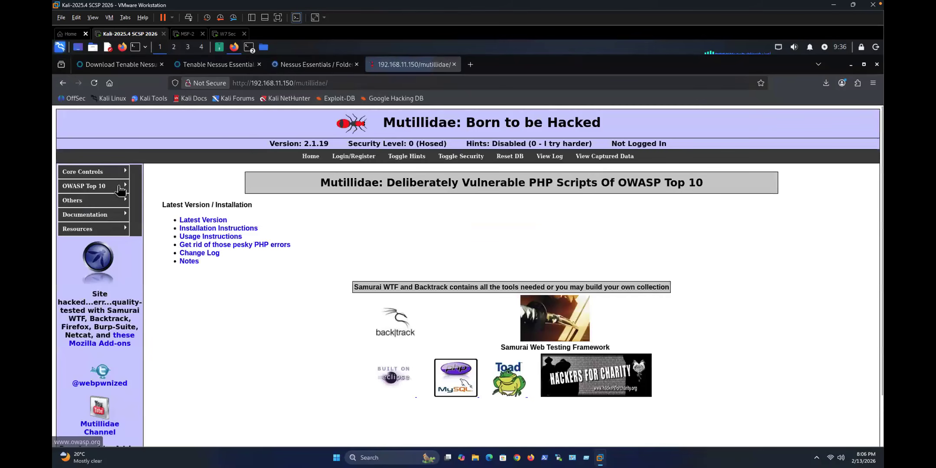
pyautogui.click(63, 83)
pyautogui.click(86, 246)
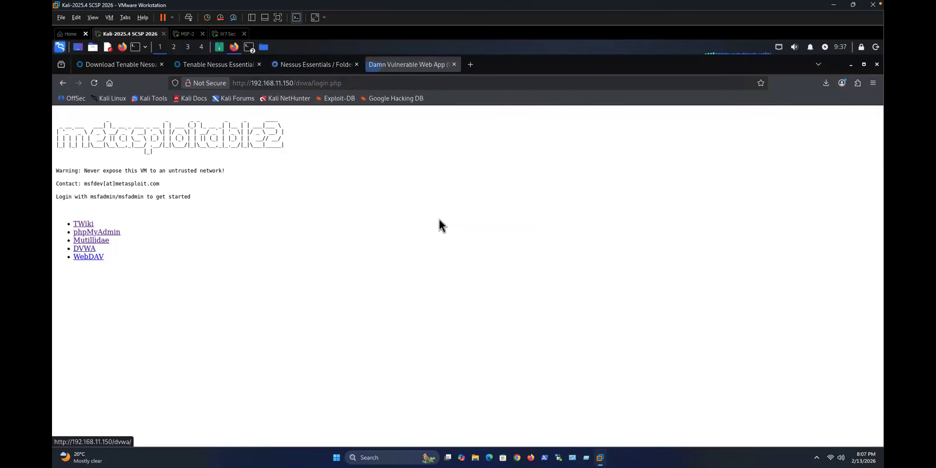
pyautogui.click(62, 83)
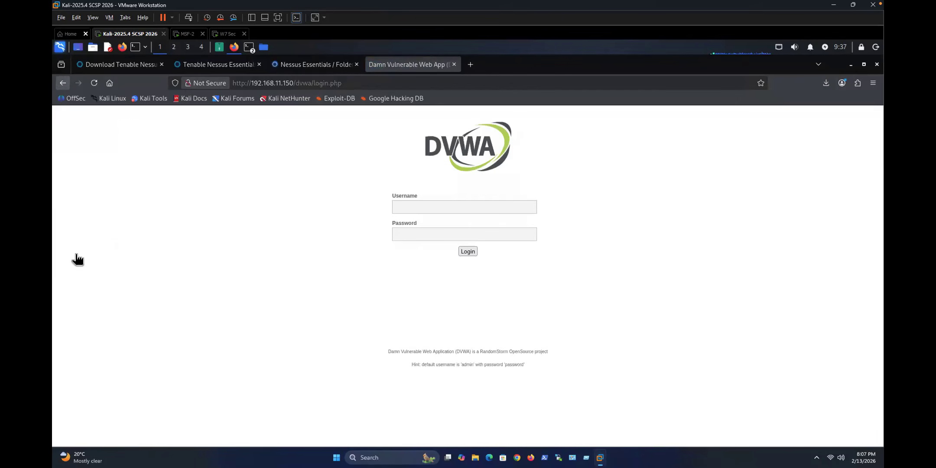
pyautogui.click(88, 257)
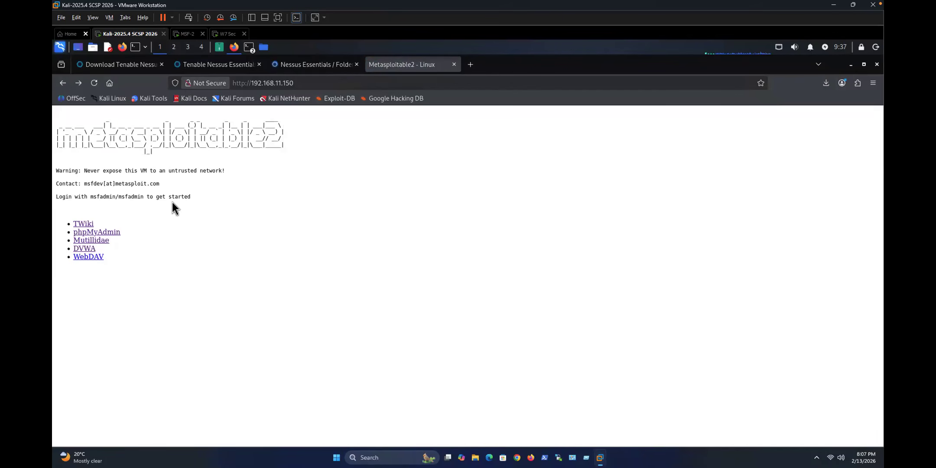
pyautogui.click(62, 83)
# Step: Return to the Metasploitable2 index and switch to the Nessus results for 192.168.11.150
pyautogui.click(63, 83)
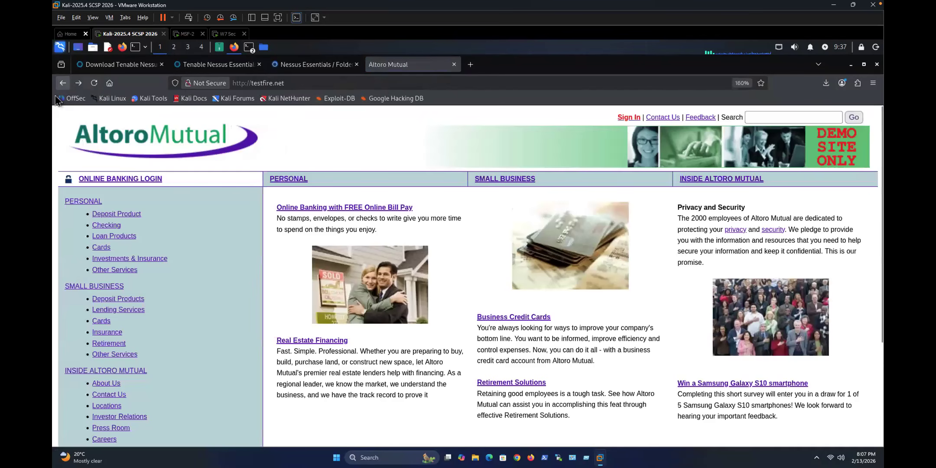
pyautogui.click(78, 83)
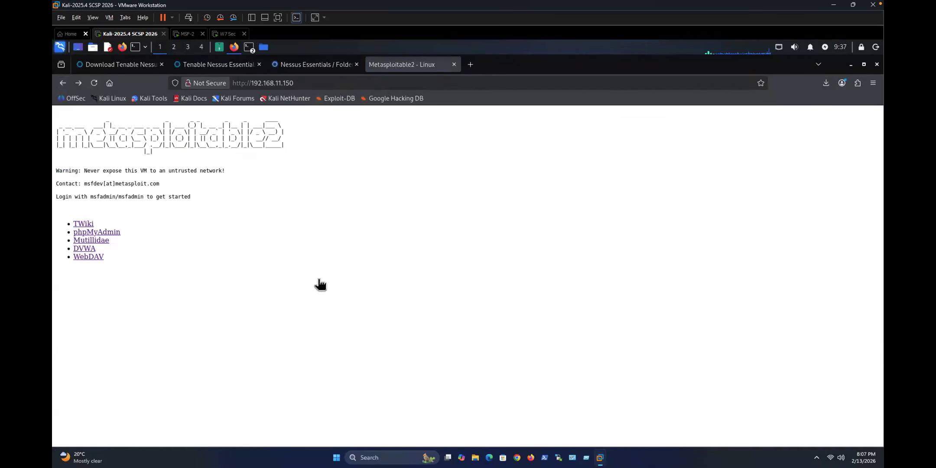
pyautogui.click(309, 64)
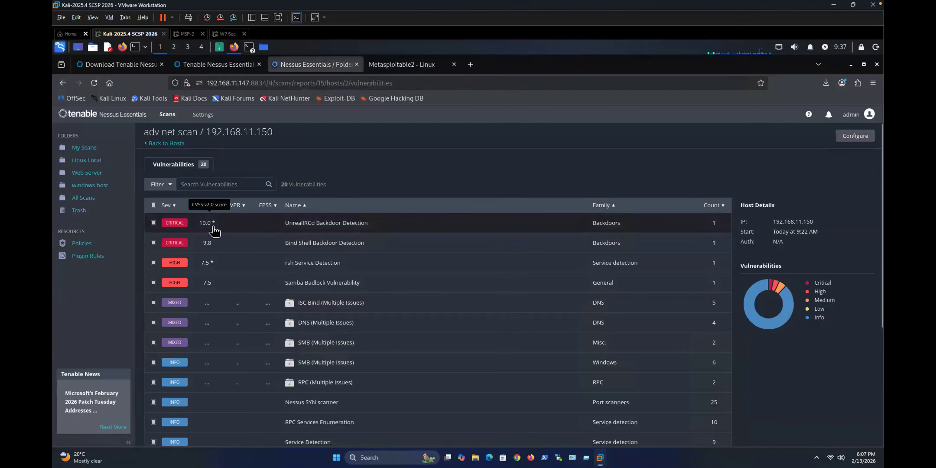
# Step: Open and read UnrealIRCd Backdoor Detection plugin #46882, affecting port 6667
pyautogui.click(231, 224)
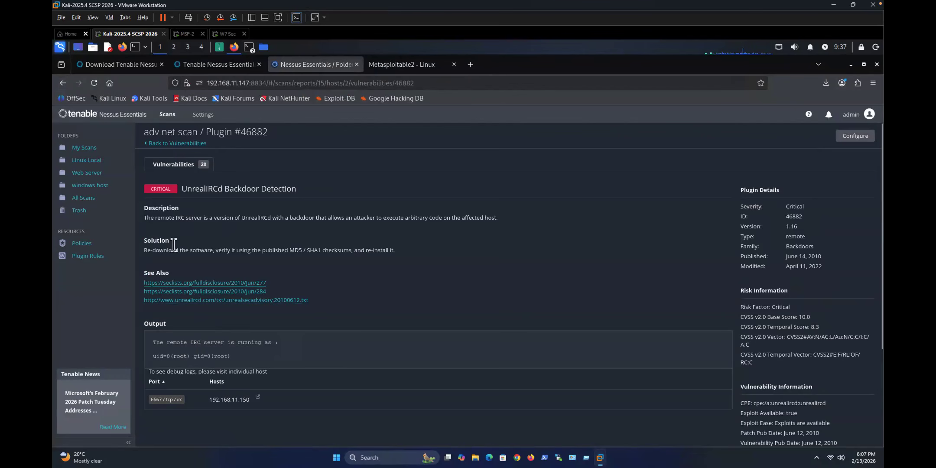
pyautogui.click(164, 144)
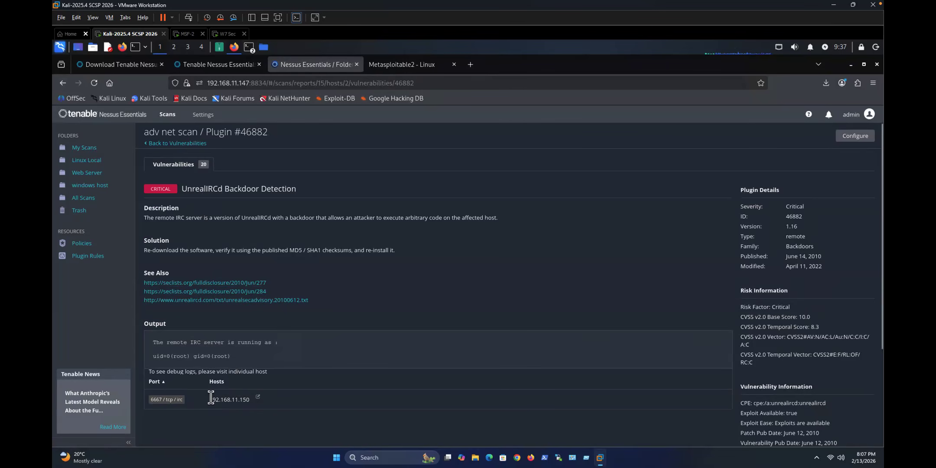
pyautogui.moveTo(246, 401); pyautogui.dragTo(231, 327)
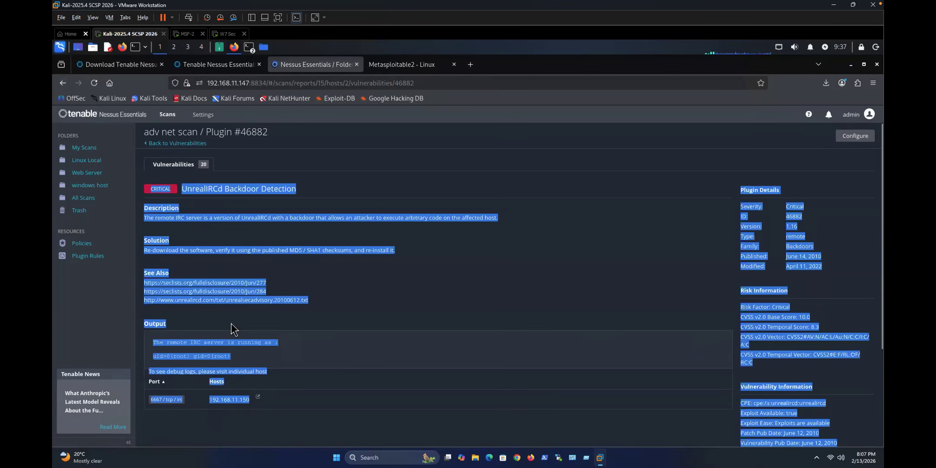
pyautogui.click(210, 365)
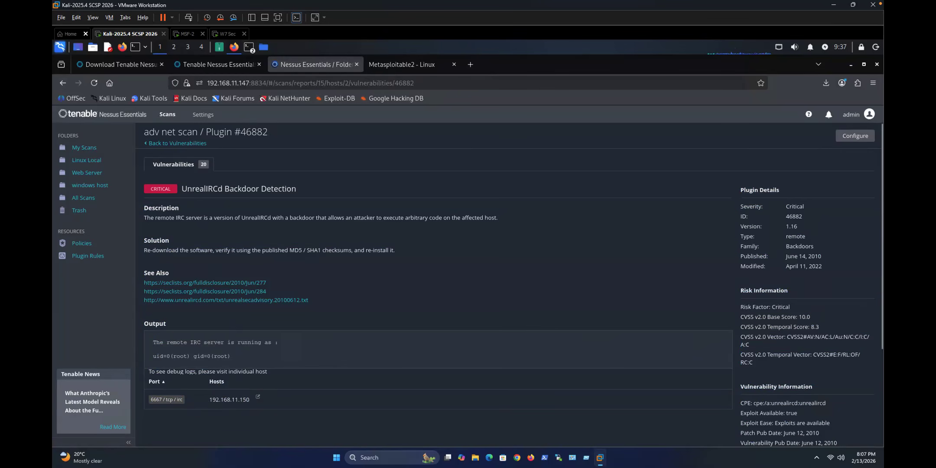
# Step: Go back to the host's findings and review the rsh Service Detection plugin's solution
pyautogui.click(165, 144)
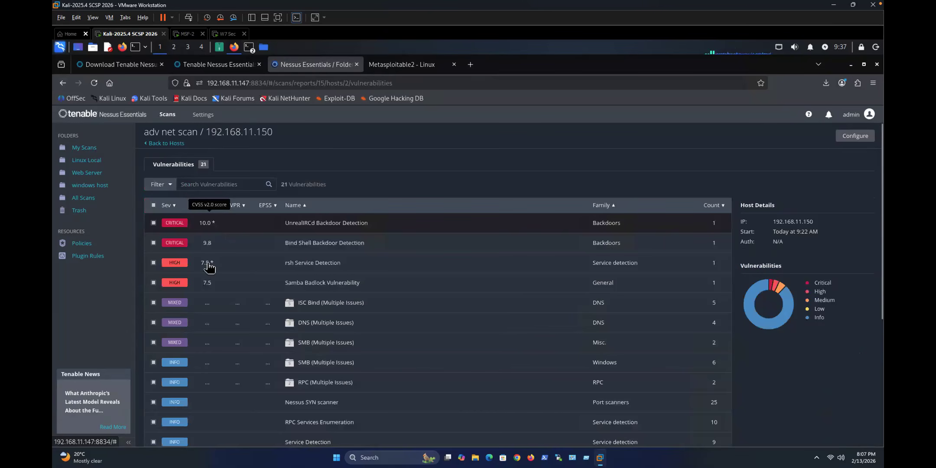
pyautogui.click(304, 264)
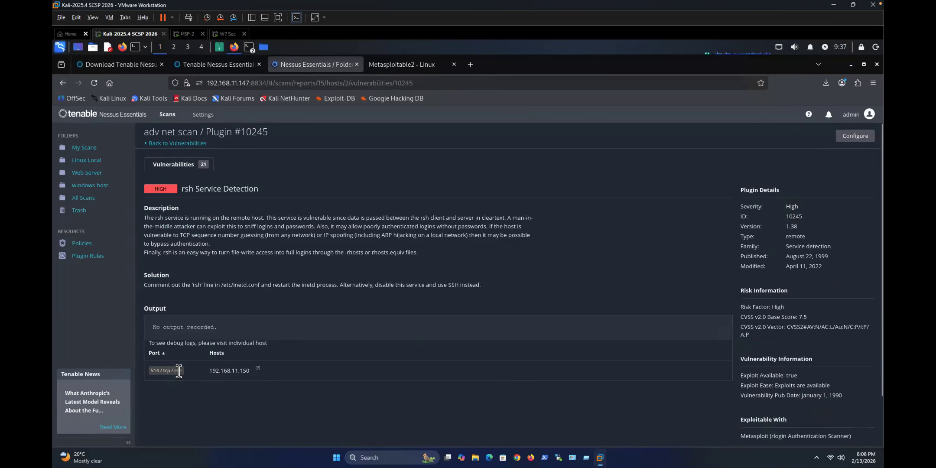
pyautogui.moveTo(432, 284); pyautogui.dragTo(464, 284)
pyautogui.click(221, 288)
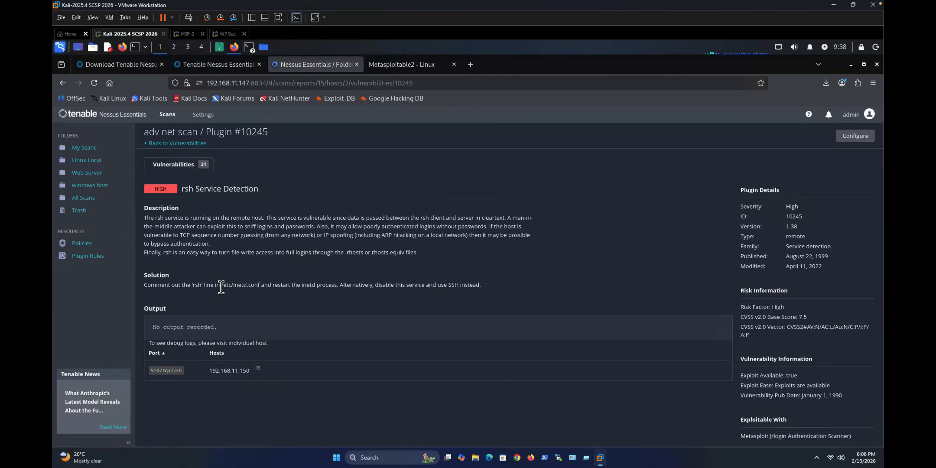
# Step: Review the Samba Badlock Vulnerability plugin, then return to the host's vulnerability list
pyautogui.click(156, 147)
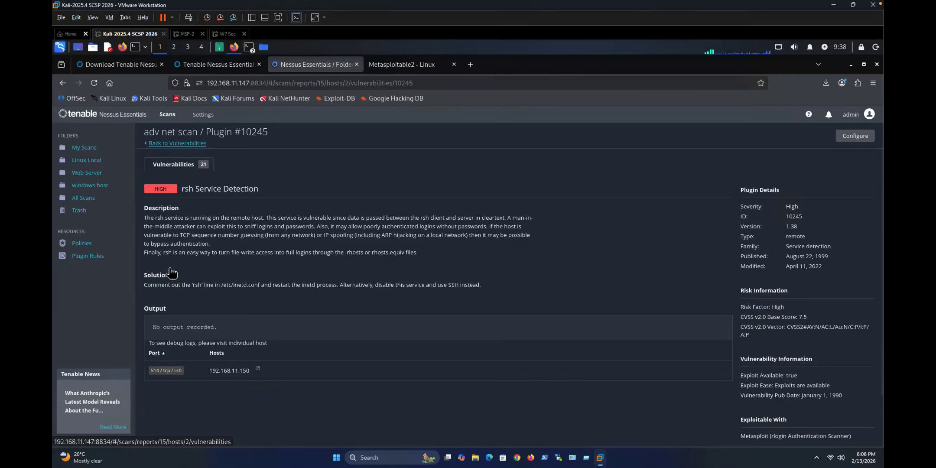
pyautogui.click(177, 284)
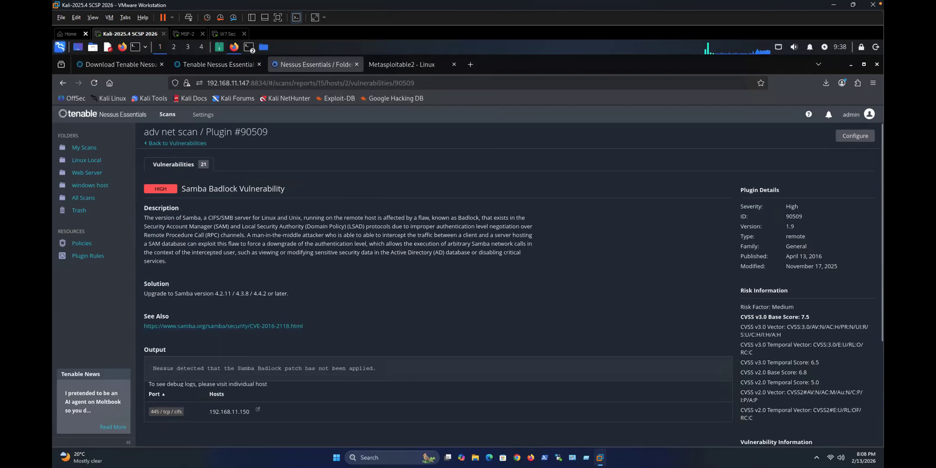
pyautogui.click(166, 144)
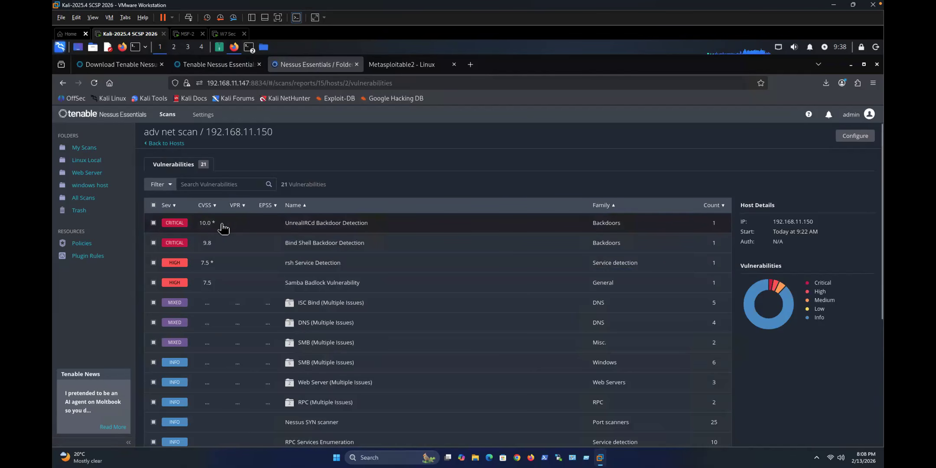
# Step: Reopen UnrealIRCd Backdoor Detection and reread its description and solution
pyautogui.click(185, 225)
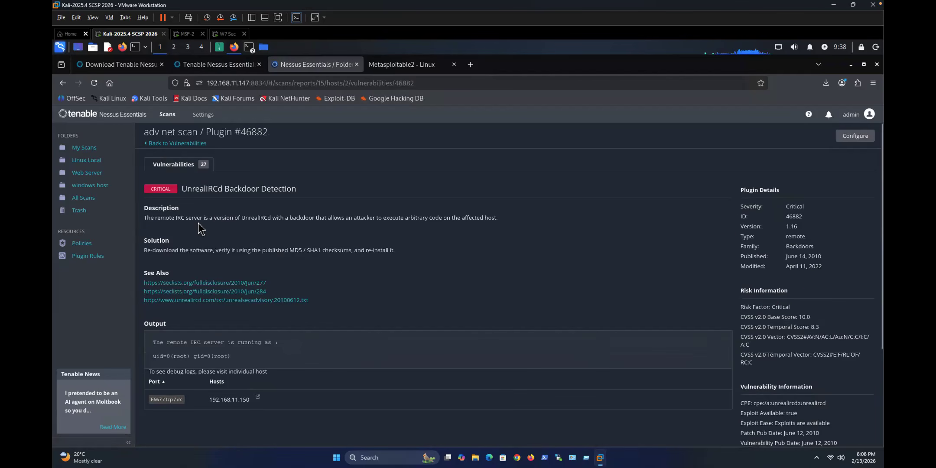
pyautogui.moveTo(195, 218); pyautogui.dragTo(269, 250)
pyautogui.click(190, 264)
pyautogui.click(182, 225)
# Step: Open Bind Shell Backdoor Detection plugin #51988 (port 1524, CVSS 9.8) and read its description
pyautogui.click(163, 145)
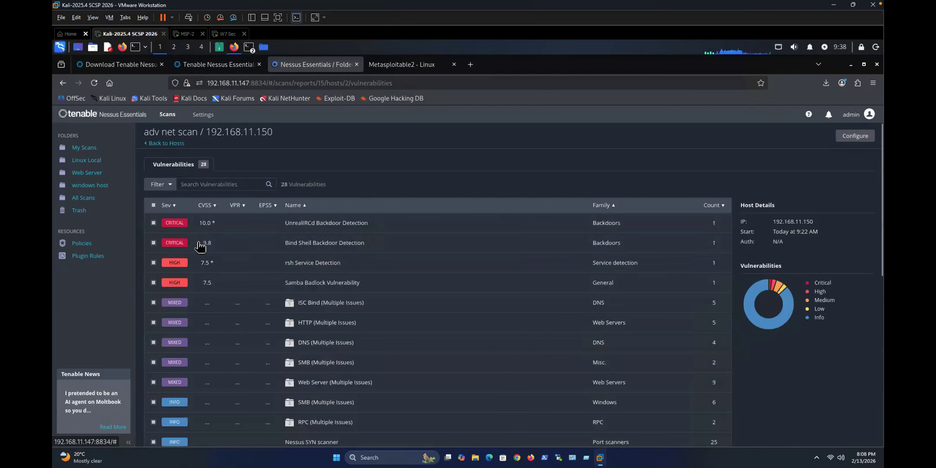
pyautogui.click(254, 246)
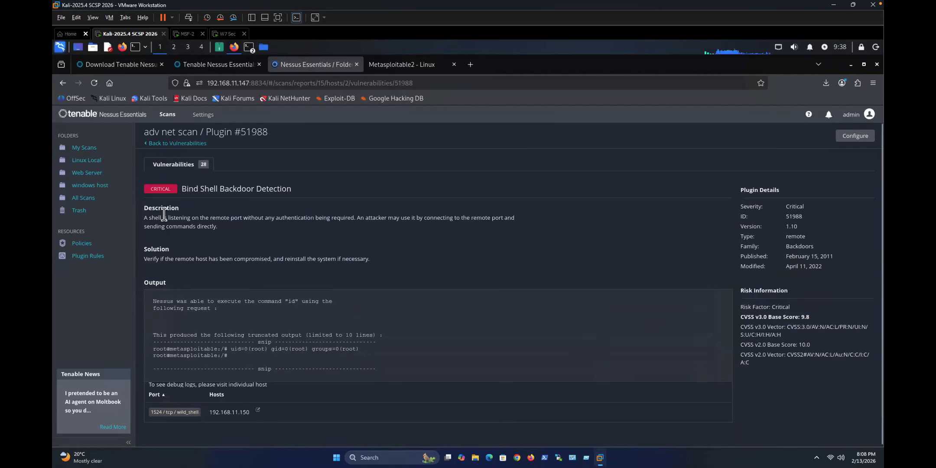
pyautogui.moveTo(187, 218); pyautogui.dragTo(355, 219)
pyautogui.click(247, 216)
pyautogui.click(297, 233)
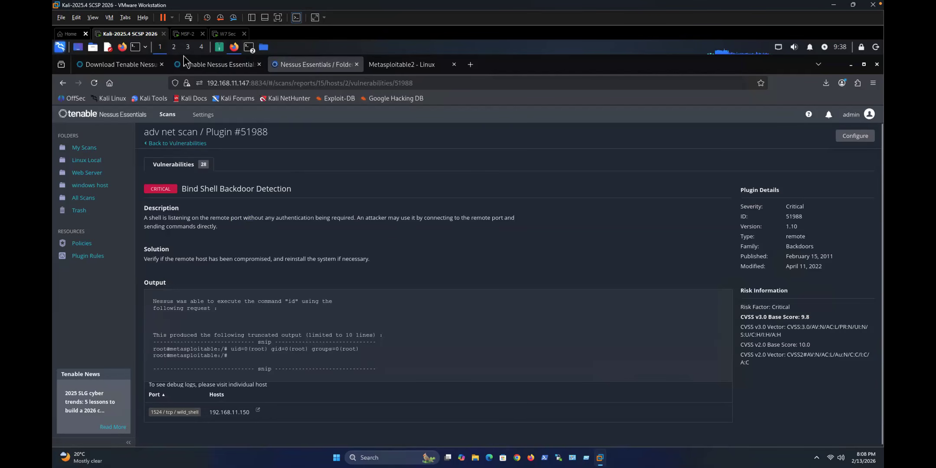
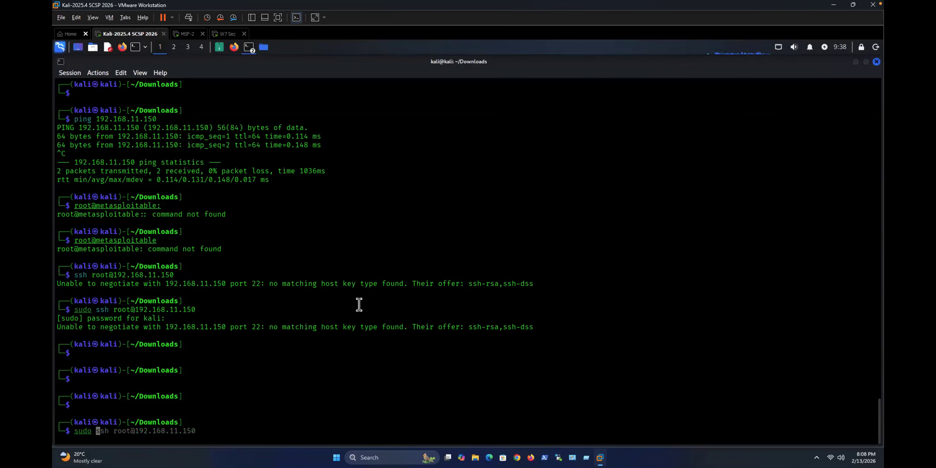
# Step: Install all tigervnc-* packages with apt, confirming with Y, and find TigerVNC via 'tiger' search
pyautogui.write('apt install tigervnc-*')
pyautogui.press('Return')
pyautogui.write('Y')
pyautogui.press('Return')
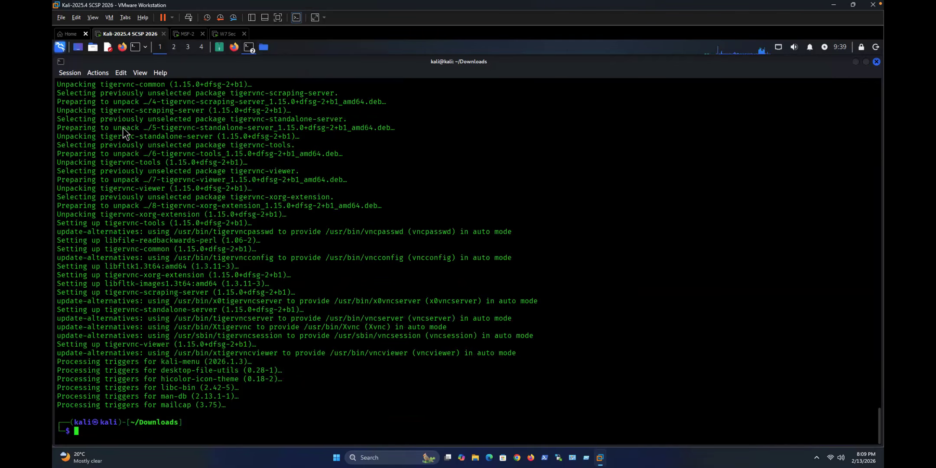
pyautogui.press('super')
pyautogui.write('tiger')
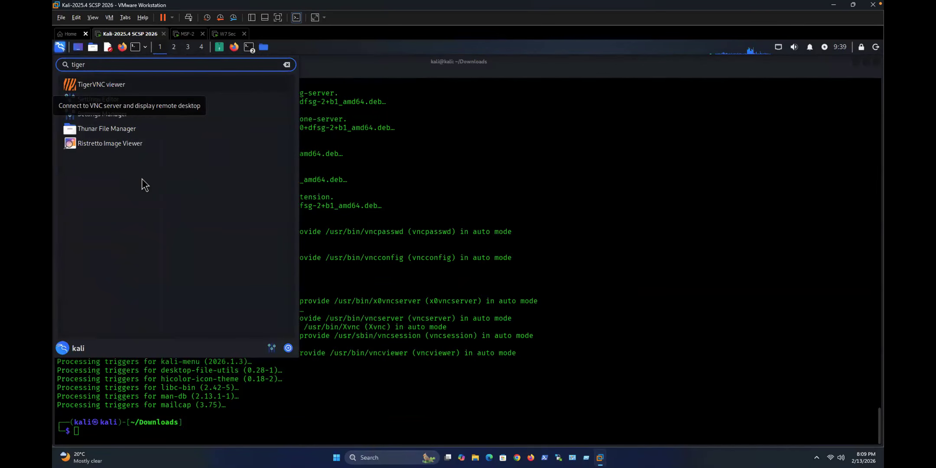
# Step: Launch TigerVNC Viewer, connect to 192.168.11.150, and cancel the password prompt
pyautogui.click(86, 85)
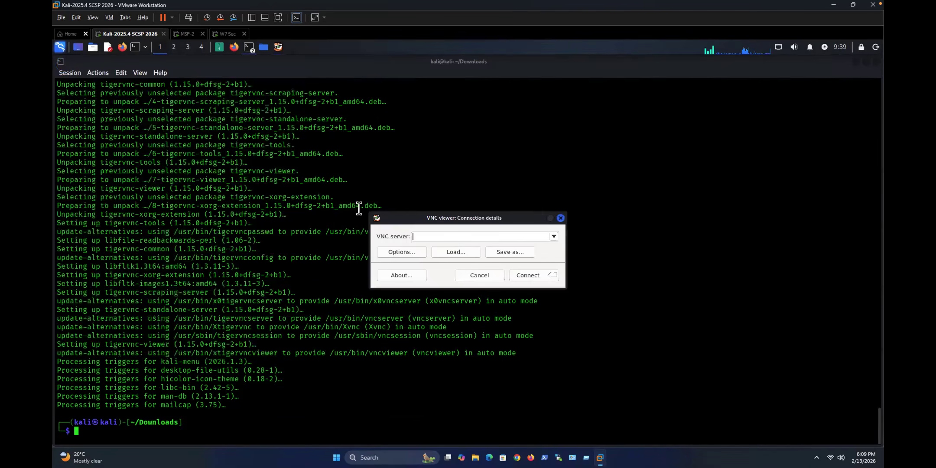
pyautogui.write('192.168.11.150')
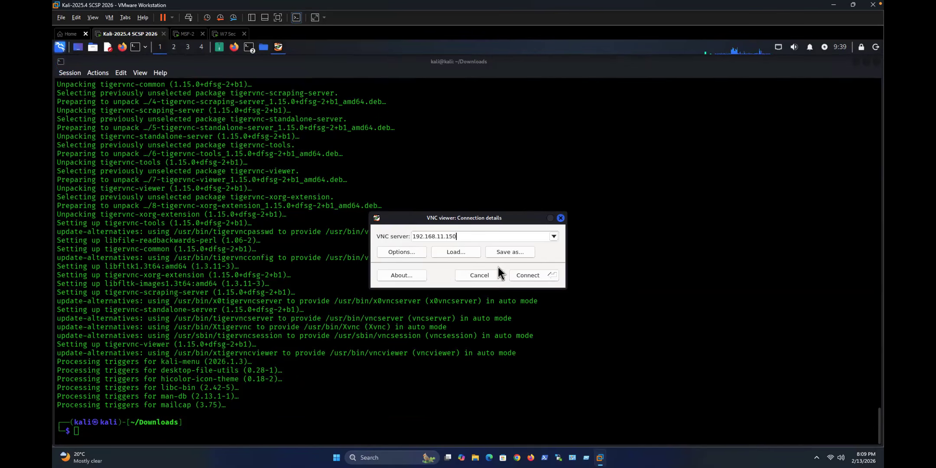
pyautogui.click(527, 276)
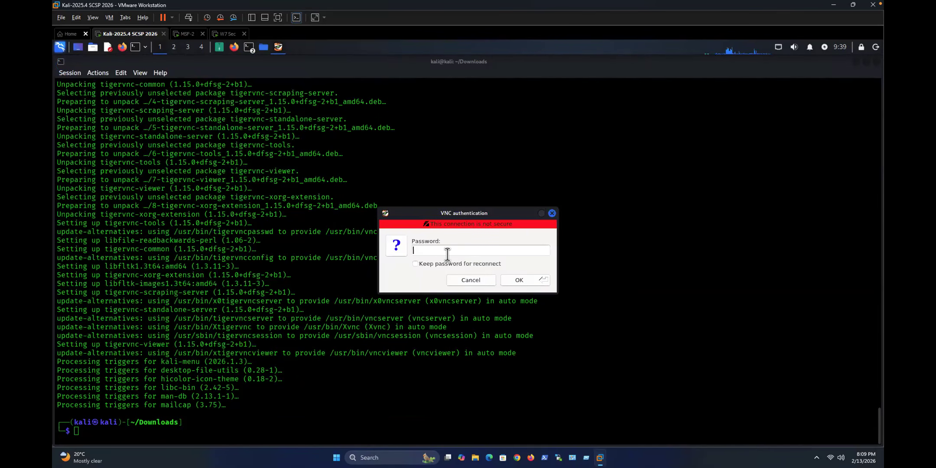
pyautogui.click(464, 281)
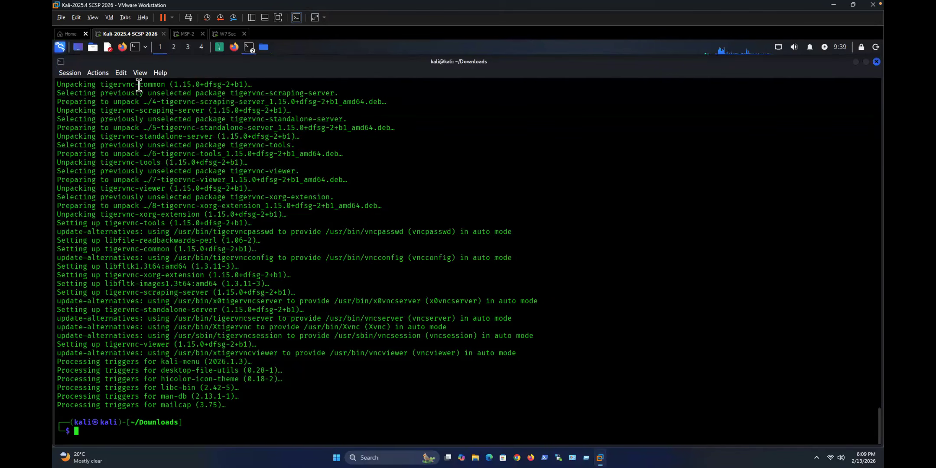
# Step: Relaunch TigerVNC Viewer from the menu by searching 'tiger'
pyautogui.click(60, 47)
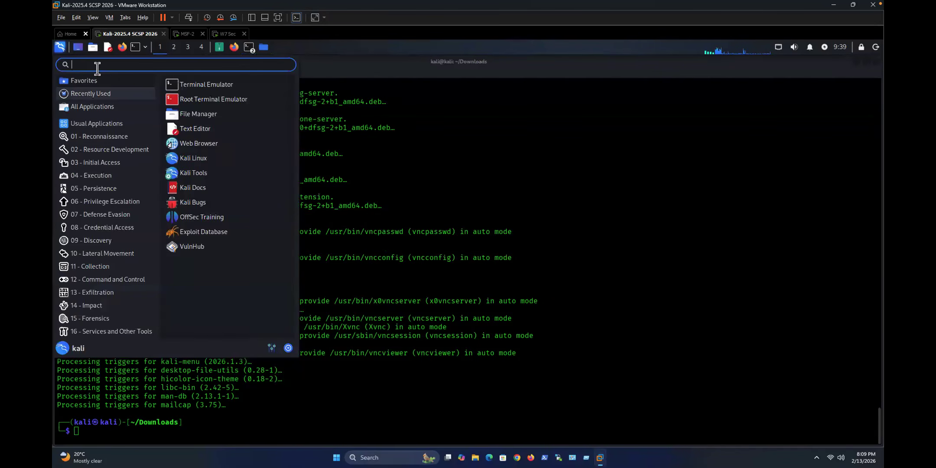
pyautogui.write('tiger')
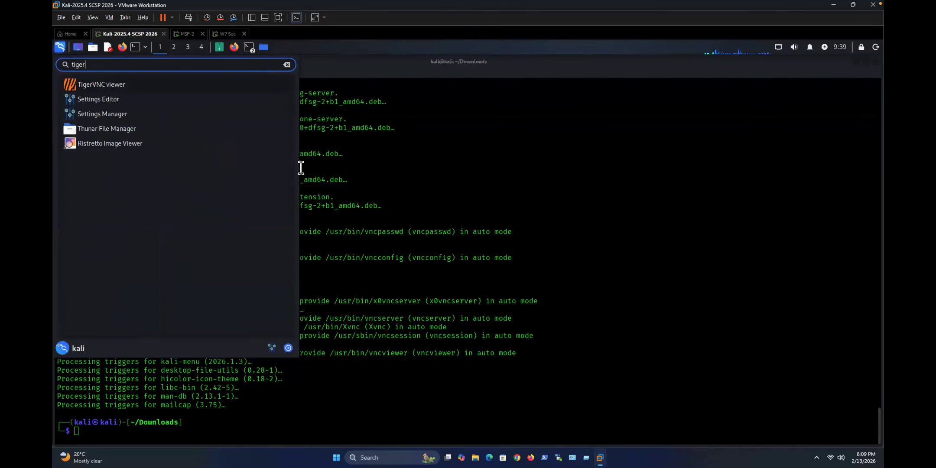
pyautogui.click(106, 84)
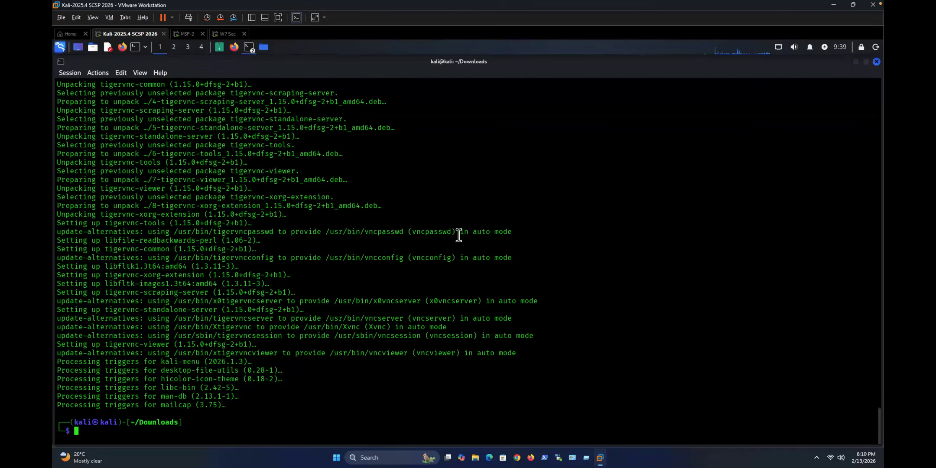
# Step: Review the Input, Display, Compression and Miscellaneous option pages, keeping the defaults
pyautogui.click(418, 255)
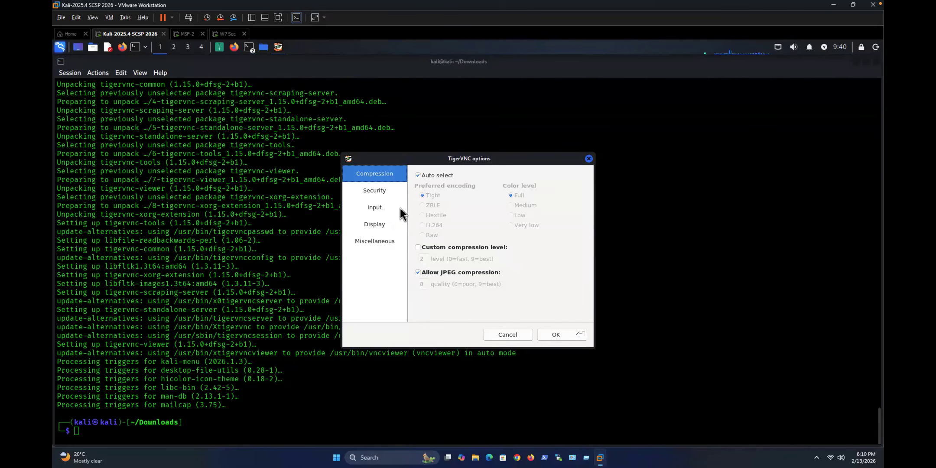
pyautogui.click(395, 208)
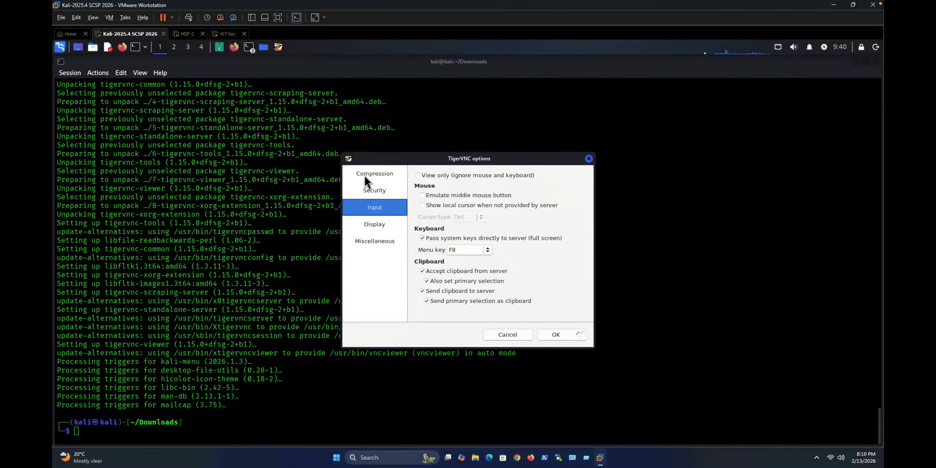
pyautogui.click(375, 224)
pyautogui.click(375, 174)
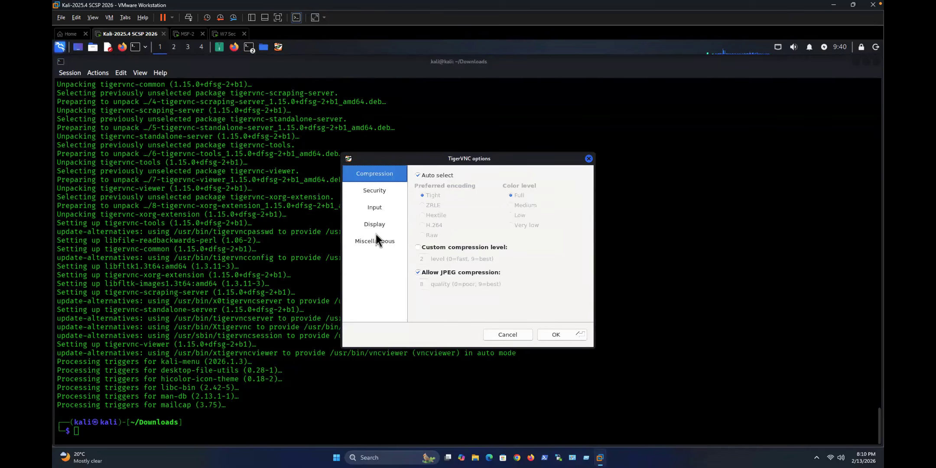
pyautogui.click(399, 245)
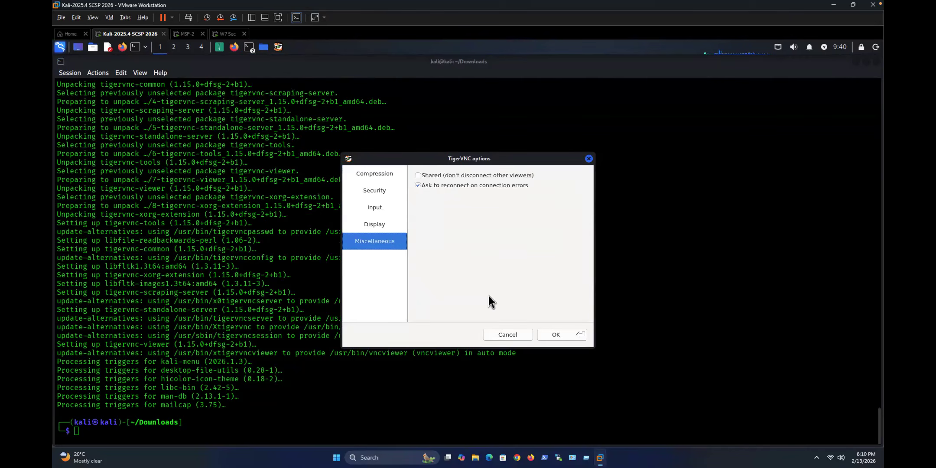
pyautogui.click(555, 334)
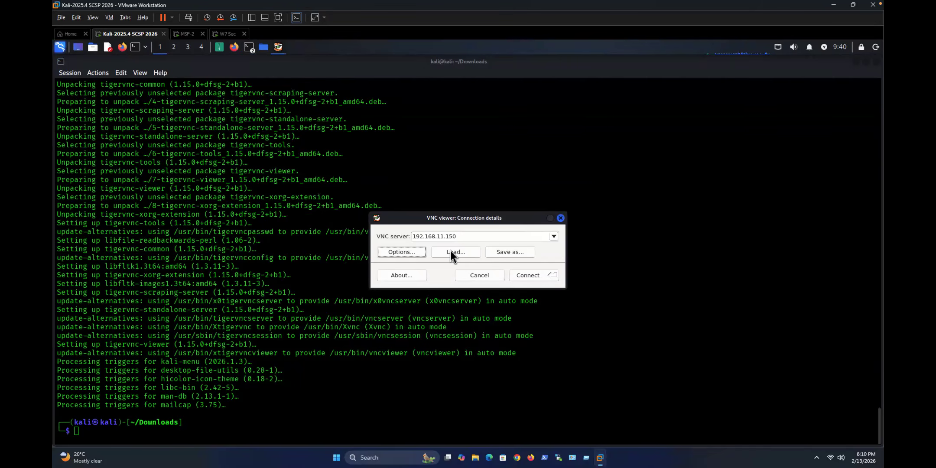
# Step: Cancel the Load configuration browser without loading, then connect to 192.168.11.150
pyautogui.click(450, 253)
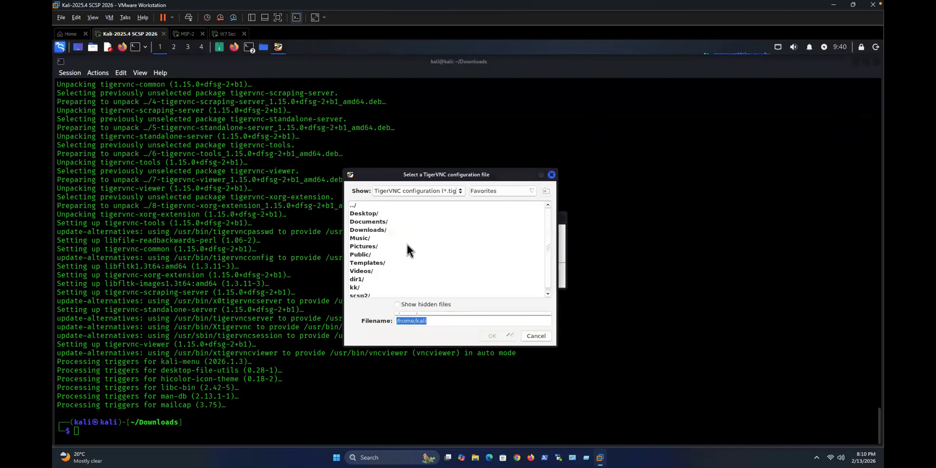
pyautogui.click(535, 336)
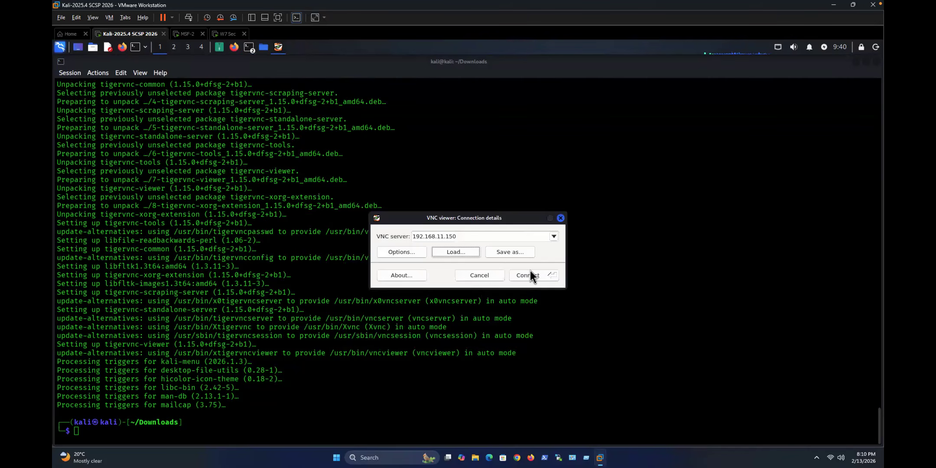
pyautogui.click(530, 271)
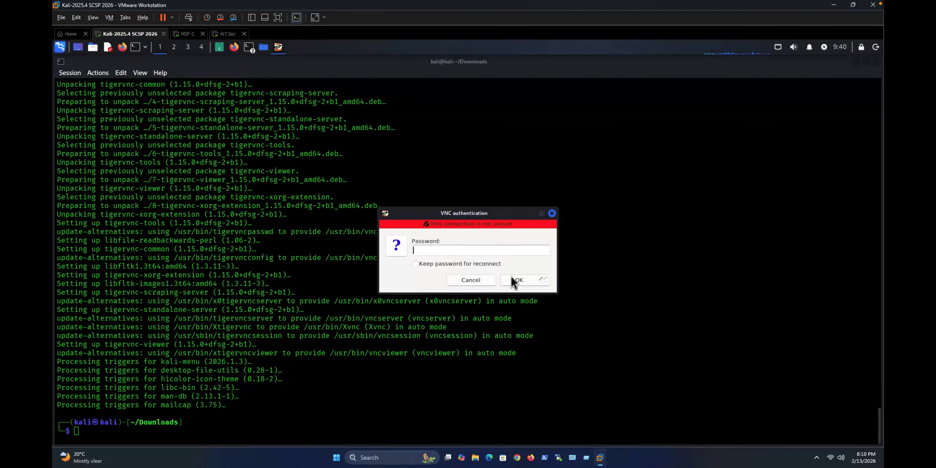
# Step: Submit an empty VNC password, then accept reconnecting after 'Authentication failed'
pyautogui.click(512, 277)
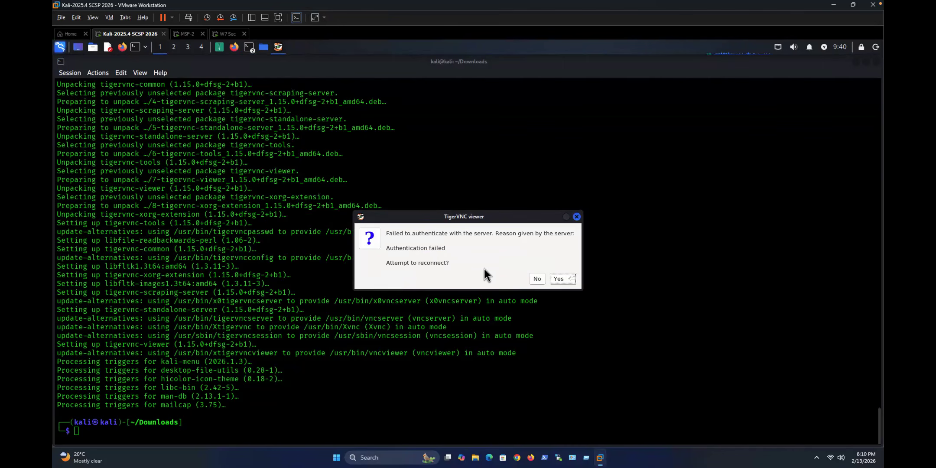
pyautogui.click(560, 278)
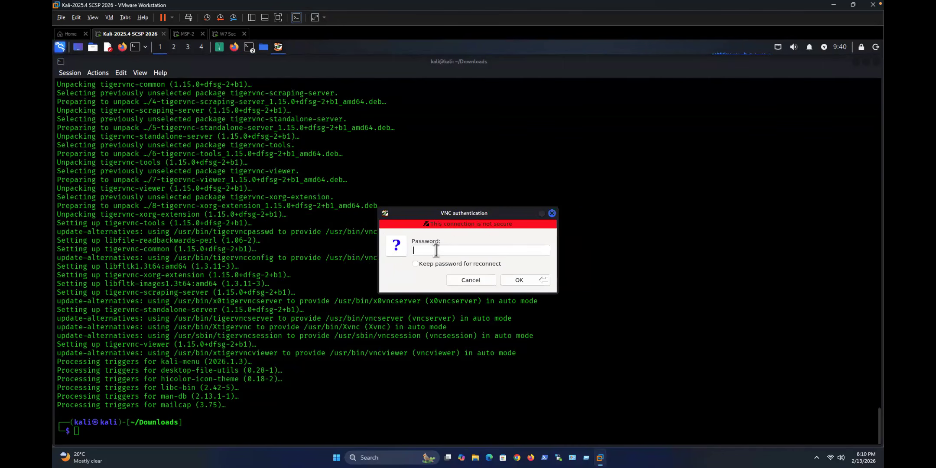
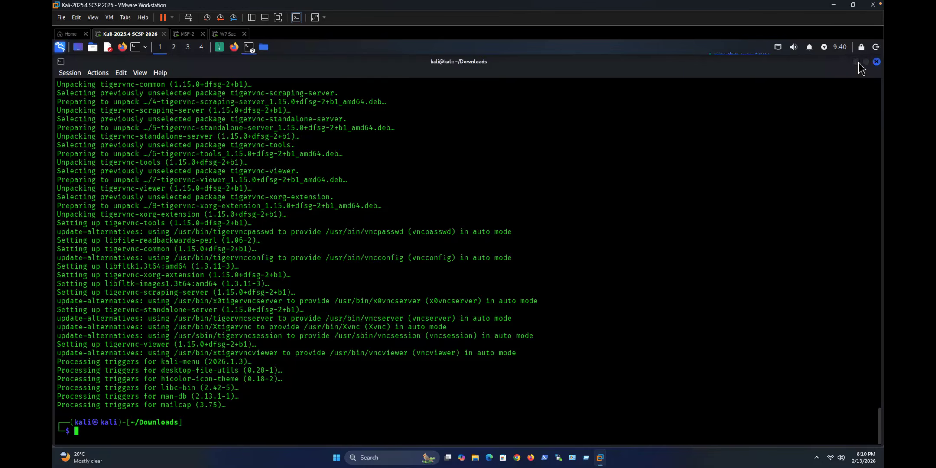
# Step: Bring the Nessus page for plugin 51988, Bind Shell Backdoor Detection, back in front of the terminal
pyautogui.click(856, 62)
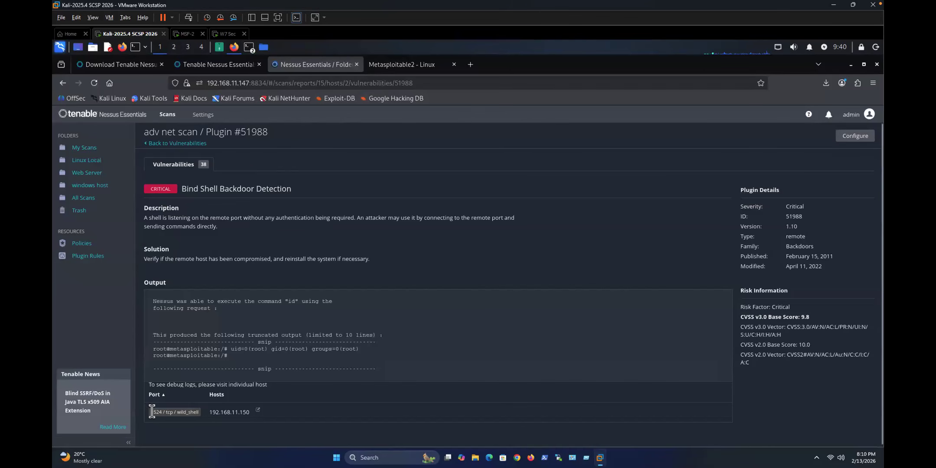
# Step: Review the Bind Shell plugin output for port 1524 and its root shell lines
pyautogui.moveTo(150, 411); pyautogui.dragTo(173, 409)
pyautogui.click(196, 416)
pyautogui.moveTo(359, 347); pyautogui.dragTo(242, 349)
pyautogui.click(242, 349)
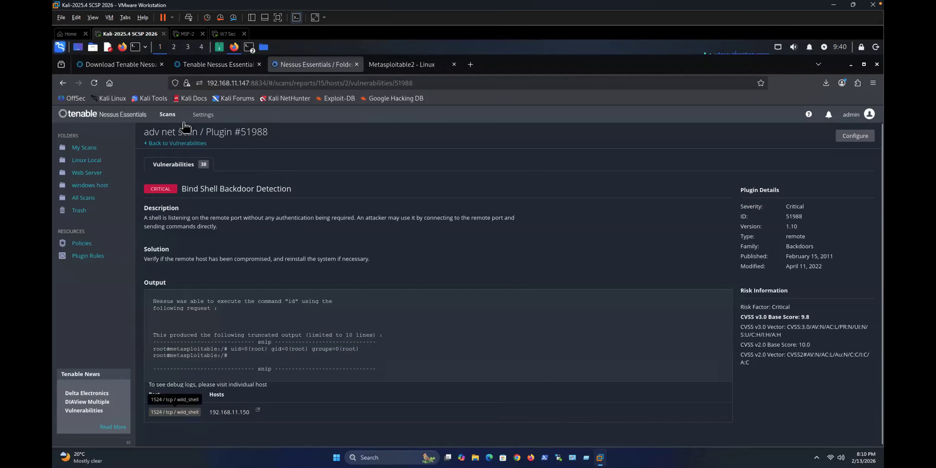
pyautogui.click(157, 143)
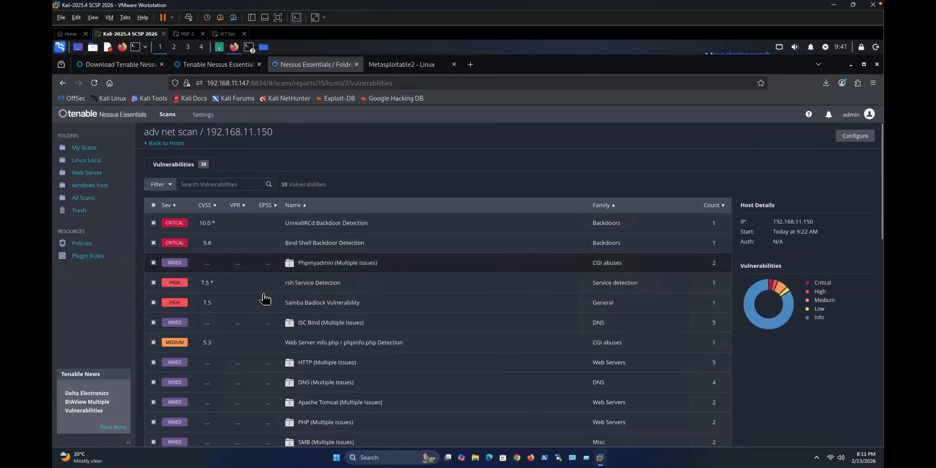
# Step: Check the Samba Badlock Vulnerability details, then scroll through the 38 findings for 192.168.11.150
pyautogui.click(345, 308)
pyautogui.scroll(-2, 345, 307)
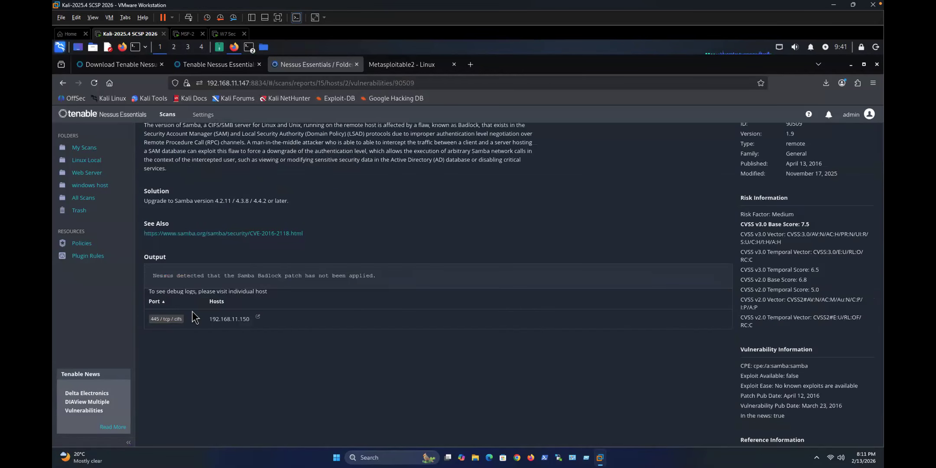
pyautogui.scroll(3, 161, 165)
pyautogui.click(171, 161)
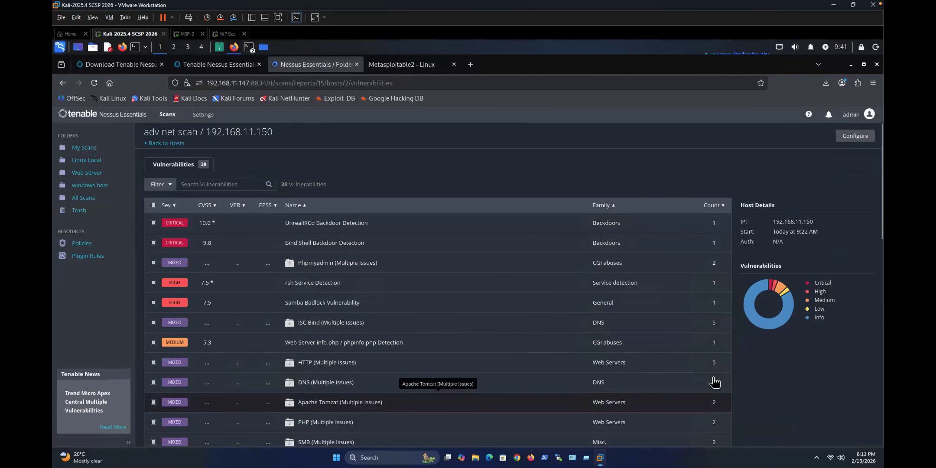
pyautogui.scroll(-1, 403, 392)
pyautogui.scroll(-6, 403, 393)
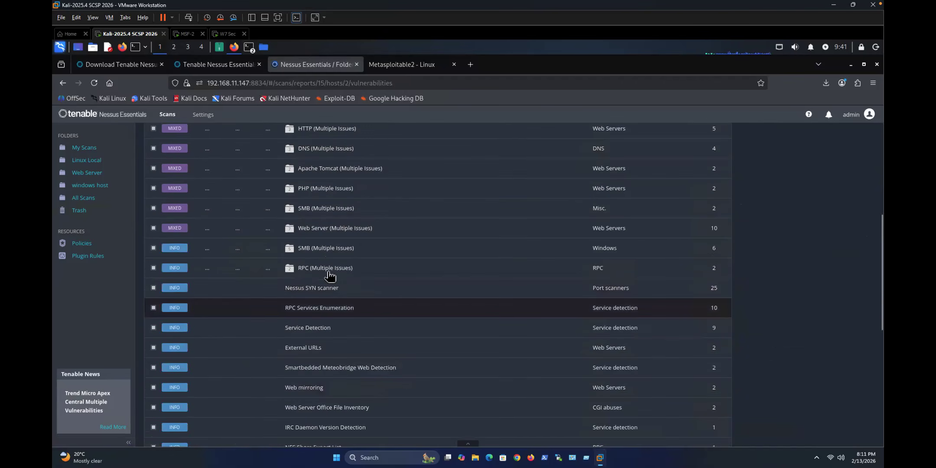
pyautogui.scroll(7, 329, 276)
pyautogui.scroll(-14, 329, 289)
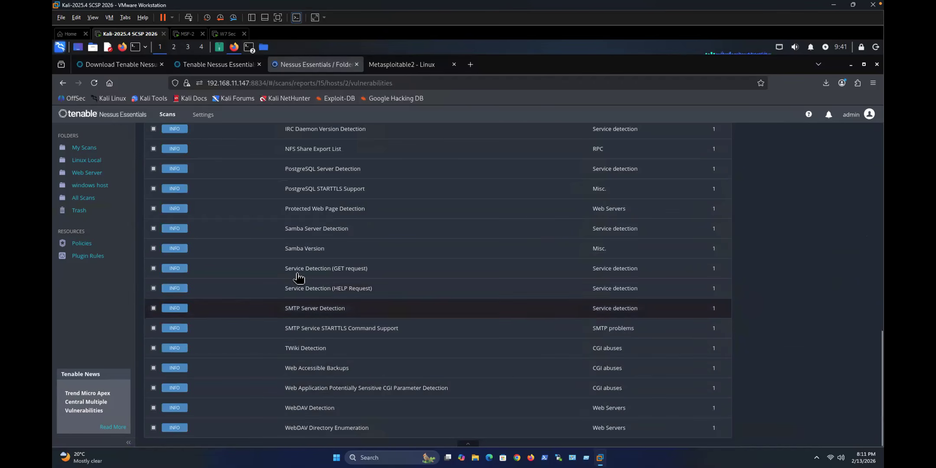
pyautogui.scroll(10, 298, 279)
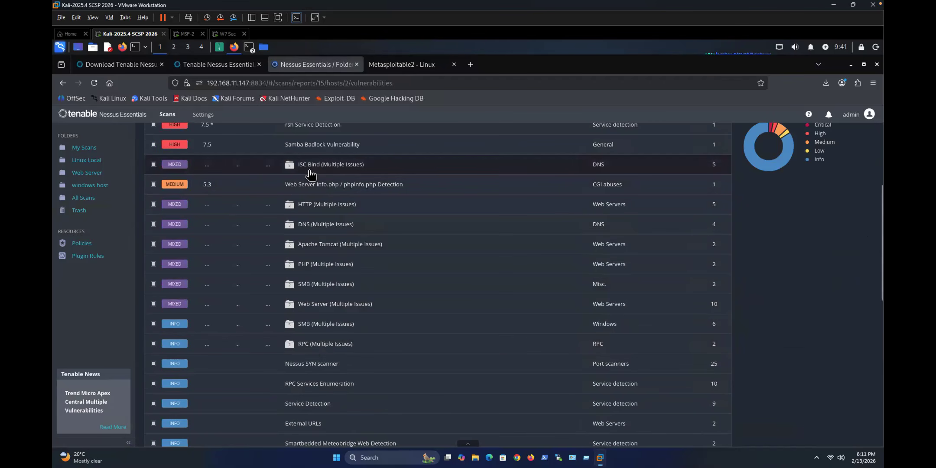
pyautogui.scroll(4, 299, 167)
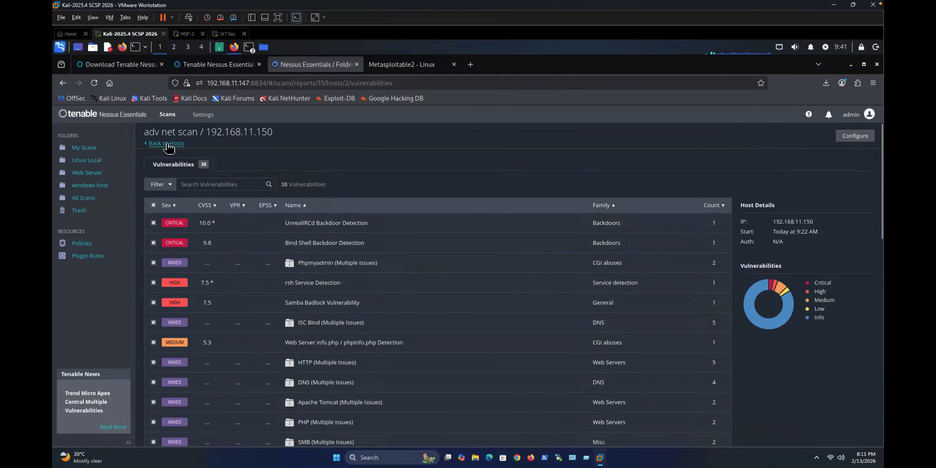
# Step: Browse the scan's Vulnerabilities, Notes and Hosts tabs, then start a new scan from Linux Local
pyautogui.click(167, 144)
pyautogui.click(219, 173)
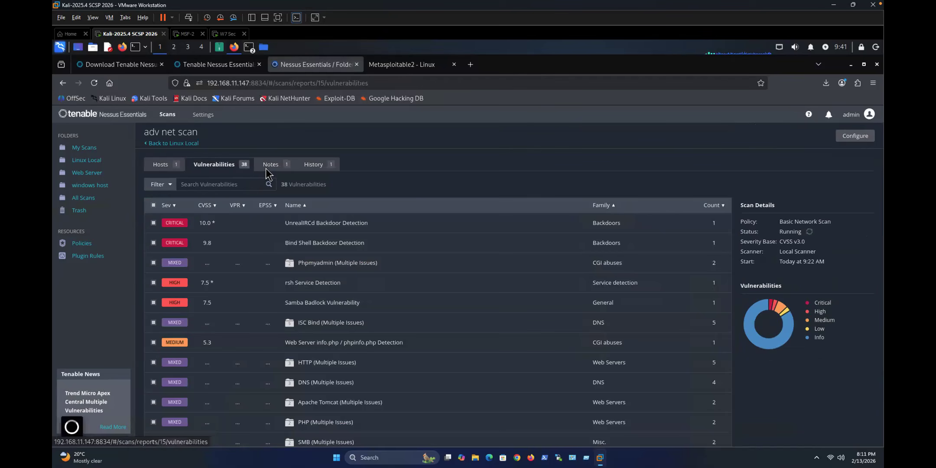
pyautogui.click(268, 173)
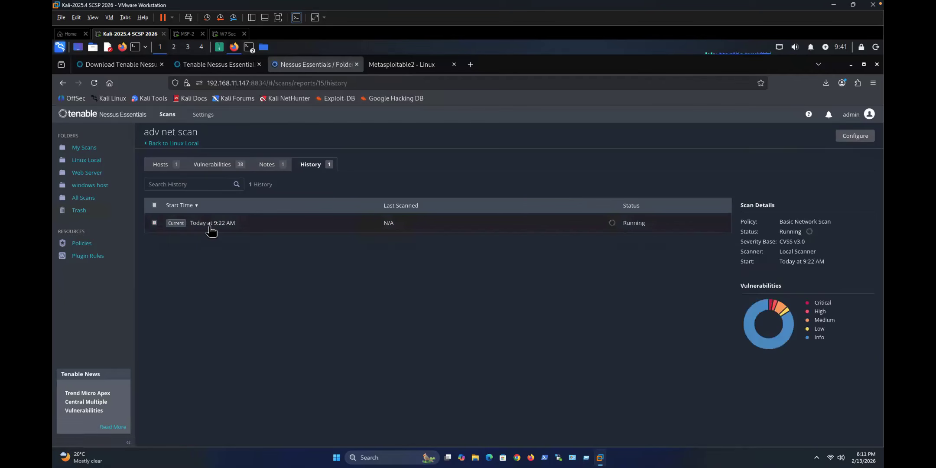
pyautogui.click(186, 163)
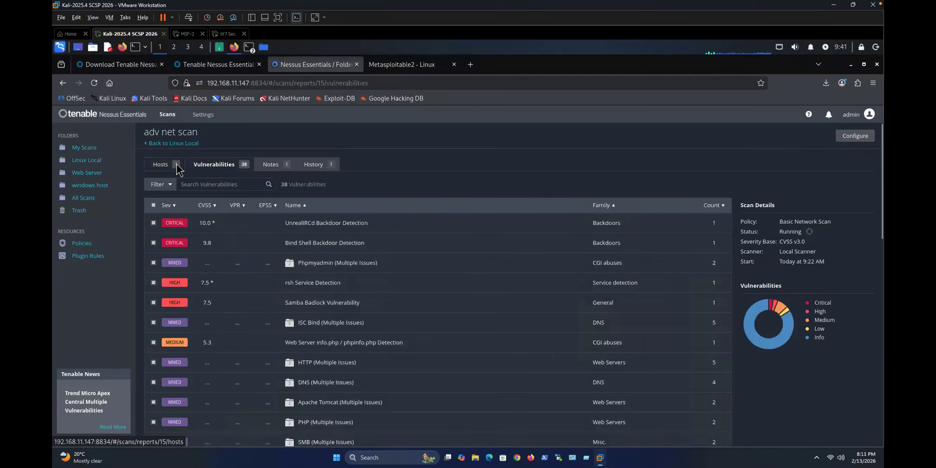
pyautogui.click(176, 164)
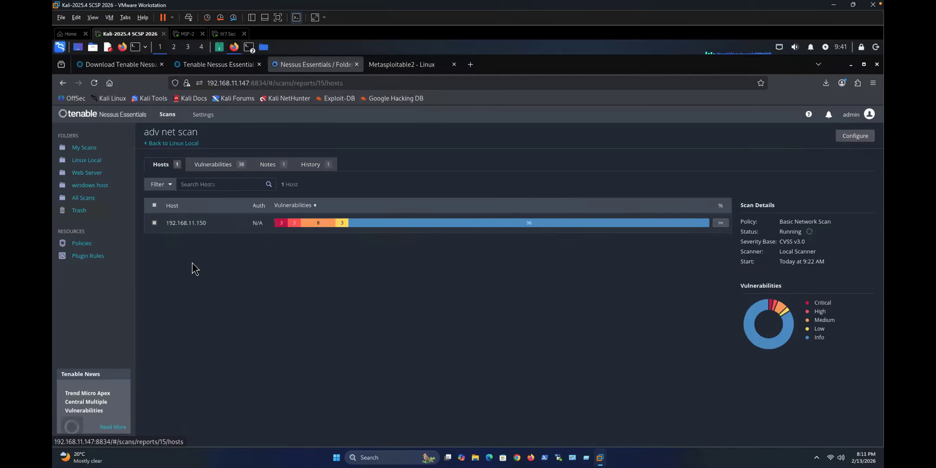
pyautogui.click(83, 160)
pyautogui.click(854, 137)
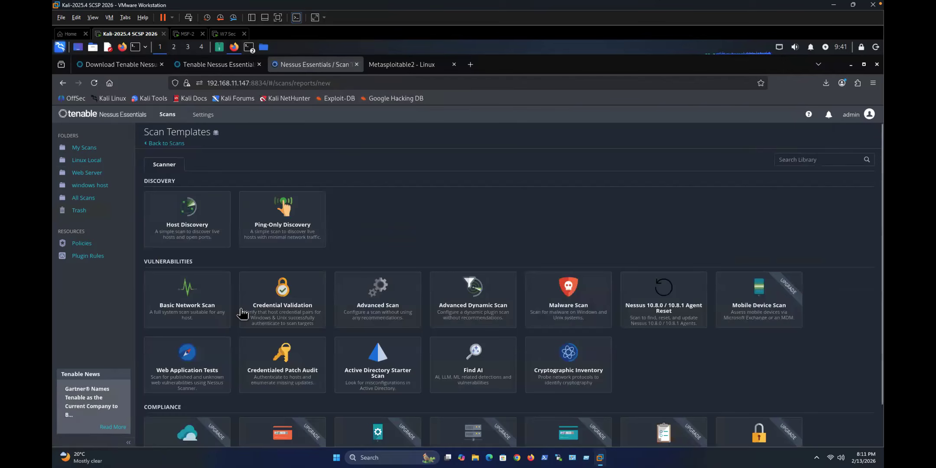
# Step: Create an Advanced Scan named 'linux' with target 192.168.11.150
pyautogui.click(374, 308)
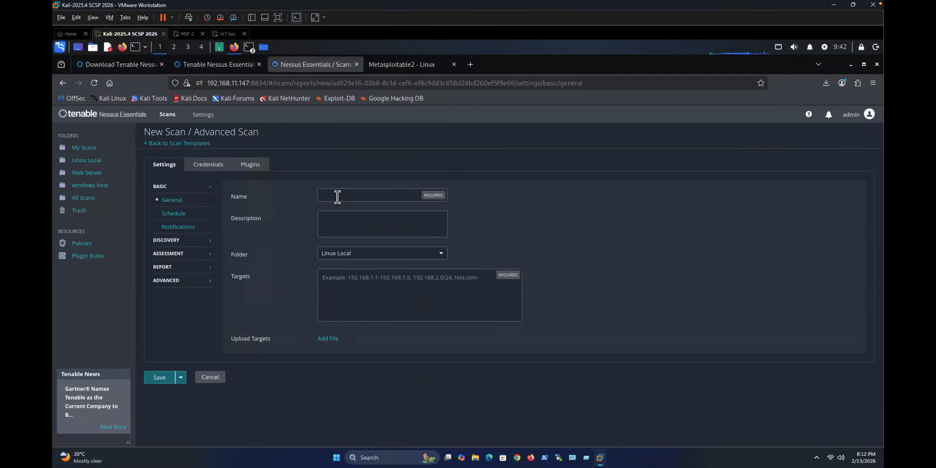
pyautogui.write('linux ')
pyautogui.write('192.168.11.150')
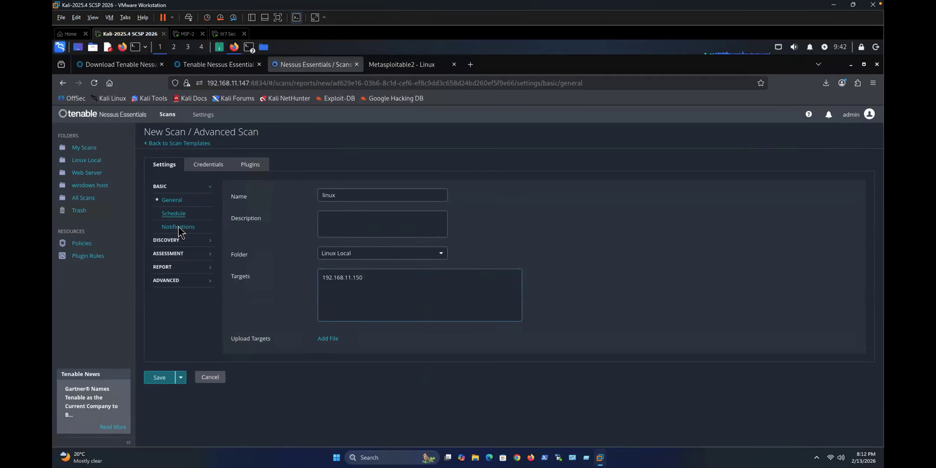
# Step: Review the schedule and discovery settings, and enable Oracle default-account testing under Brute Force
pyautogui.click(174, 214)
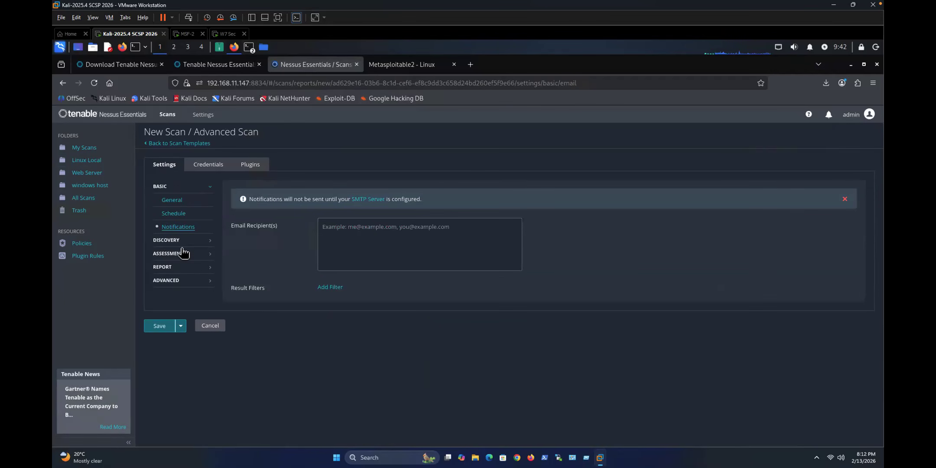
pyautogui.click(179, 243)
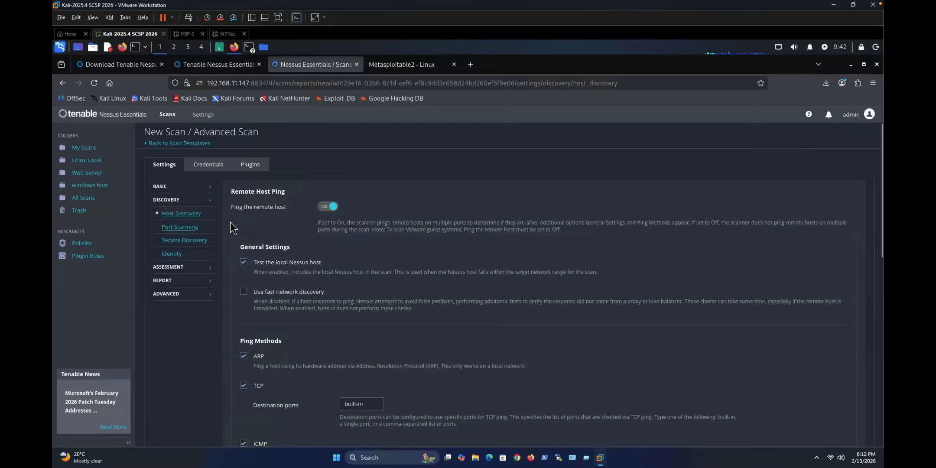
pyautogui.click(180, 227)
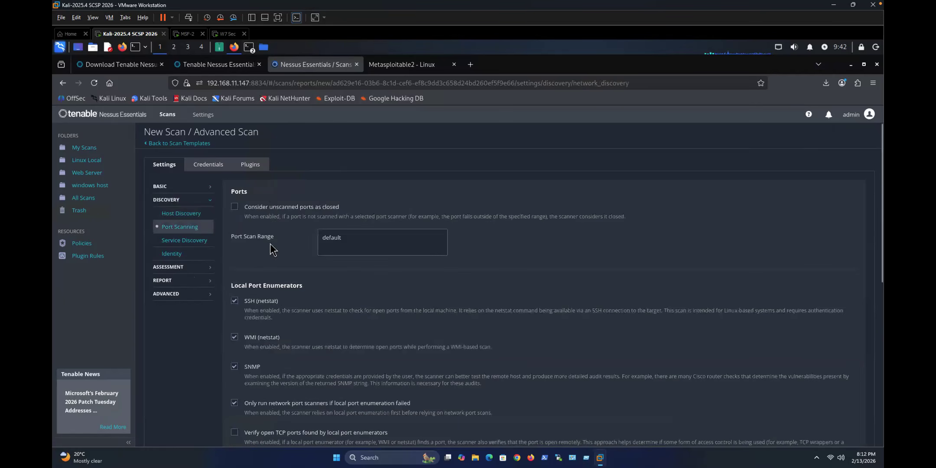
pyautogui.click(174, 253)
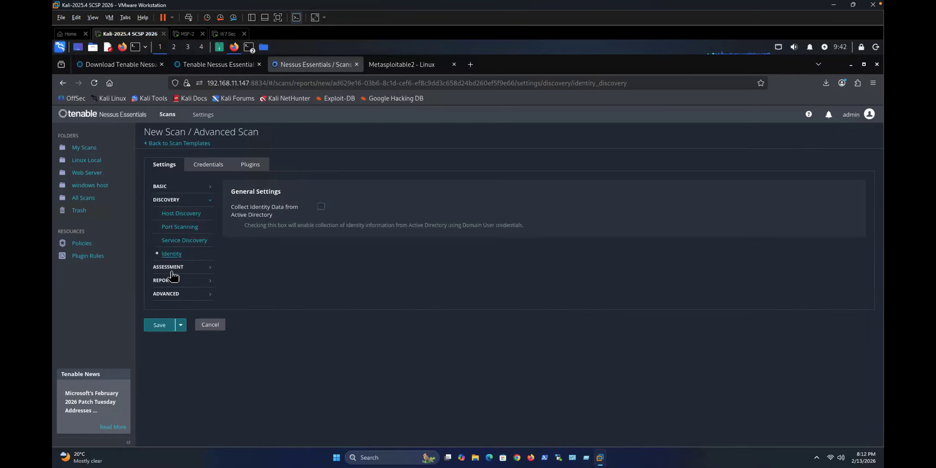
pyautogui.click(184, 265)
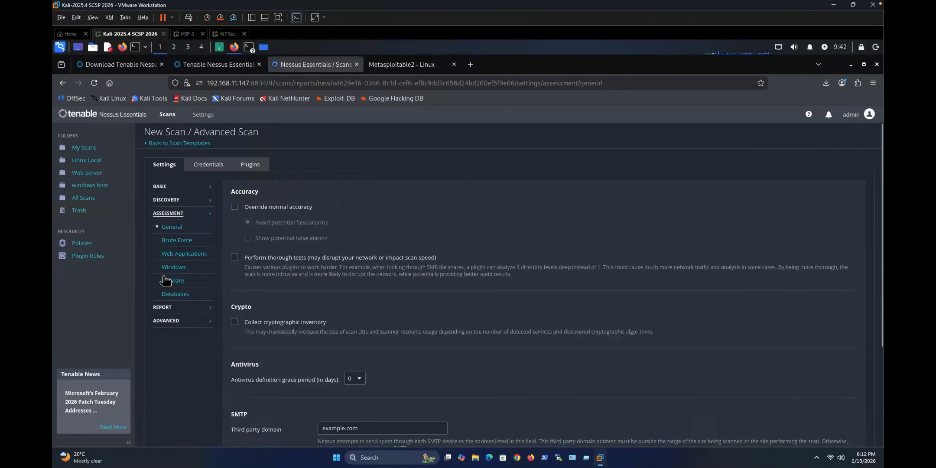
pyautogui.click(177, 241)
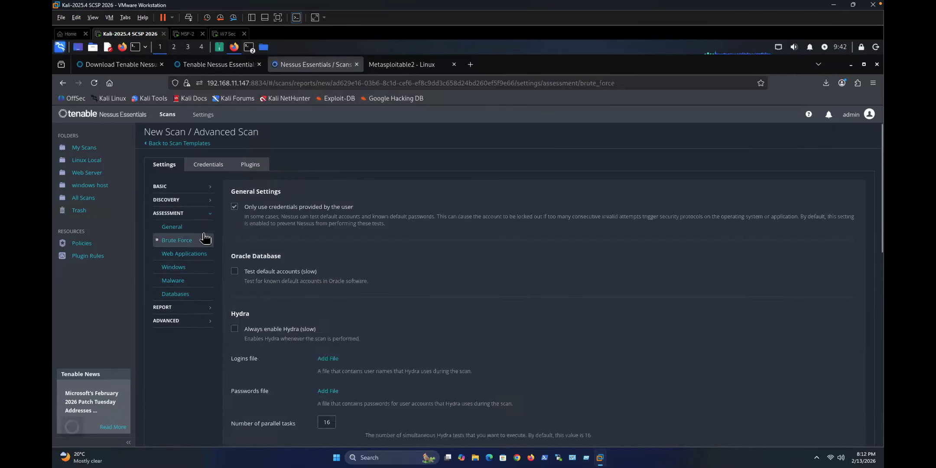
pyautogui.click(236, 271)
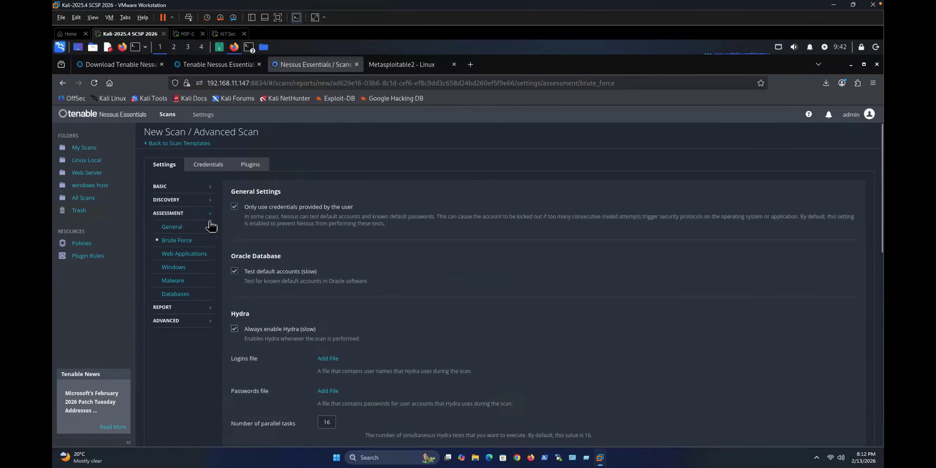
# Step: Review the Windows, Malware and Databases assessment settings
pyautogui.scroll(-1, 172, 211)
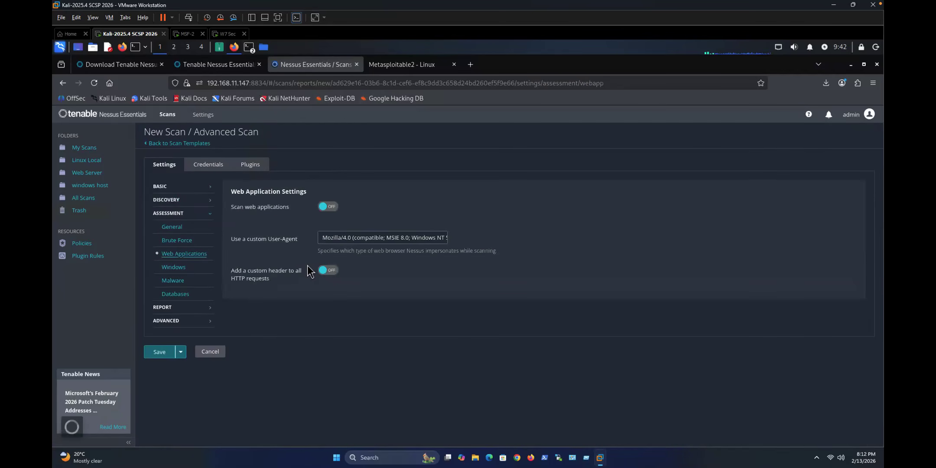
pyautogui.click(175, 268)
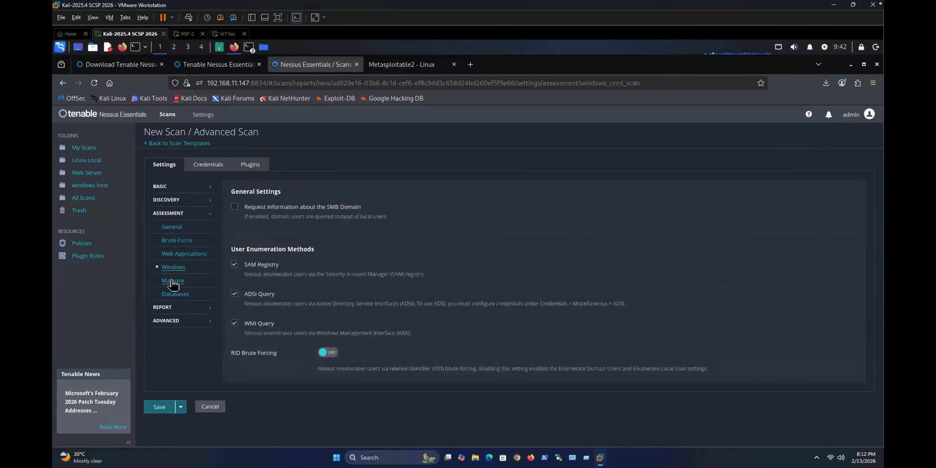
pyautogui.click(175, 282)
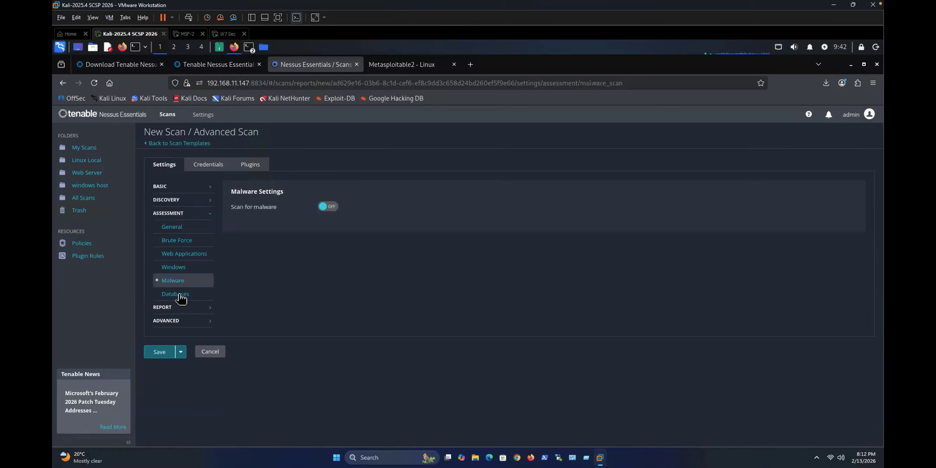
pyautogui.click(180, 296)
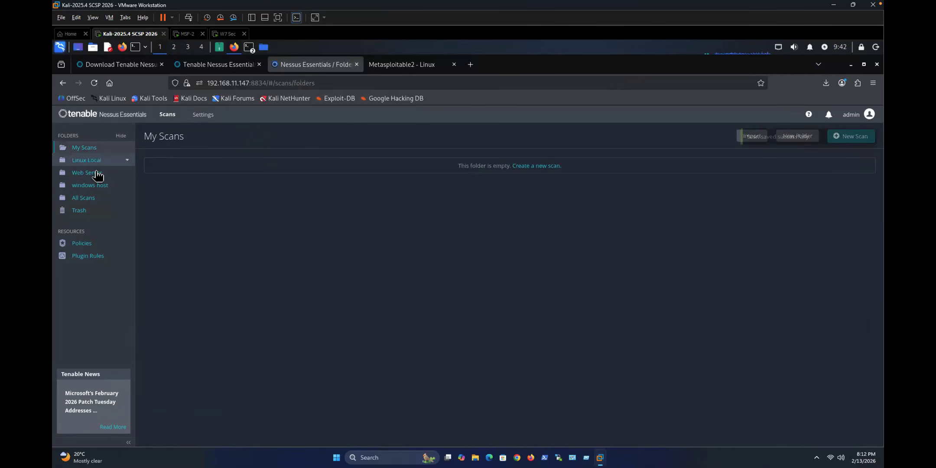
# Step: Review the 39 vulnerabilities of the adv net scan in Linux Local
pyautogui.click(115, 175)
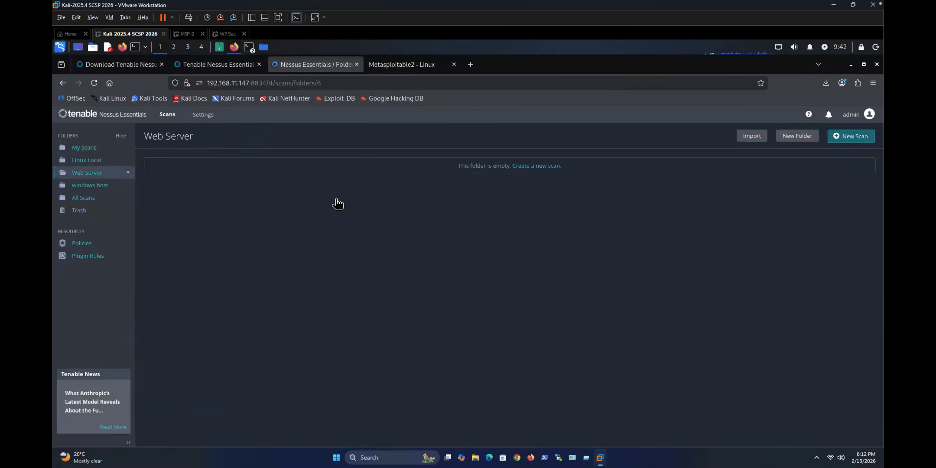
pyautogui.click(88, 161)
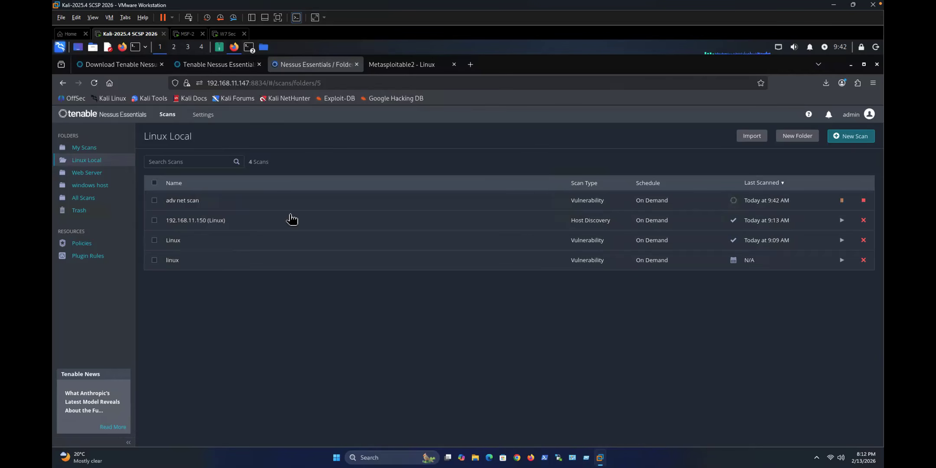
pyautogui.click(208, 207)
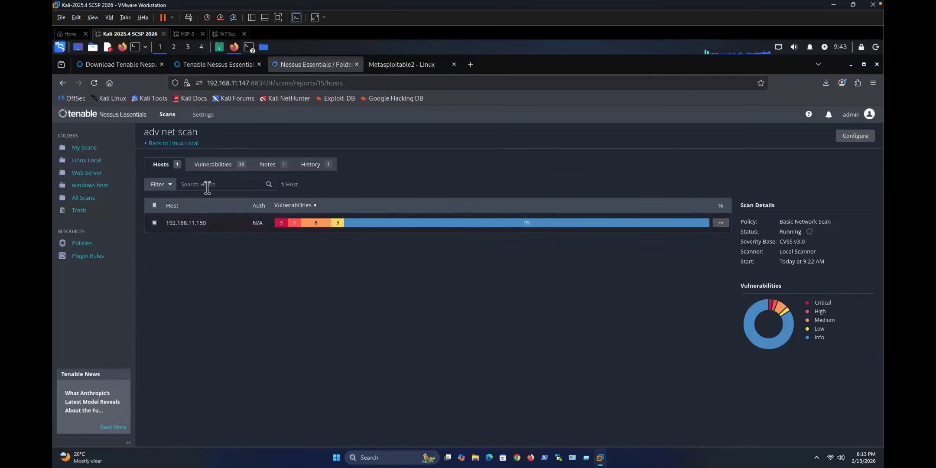
pyautogui.click(211, 169)
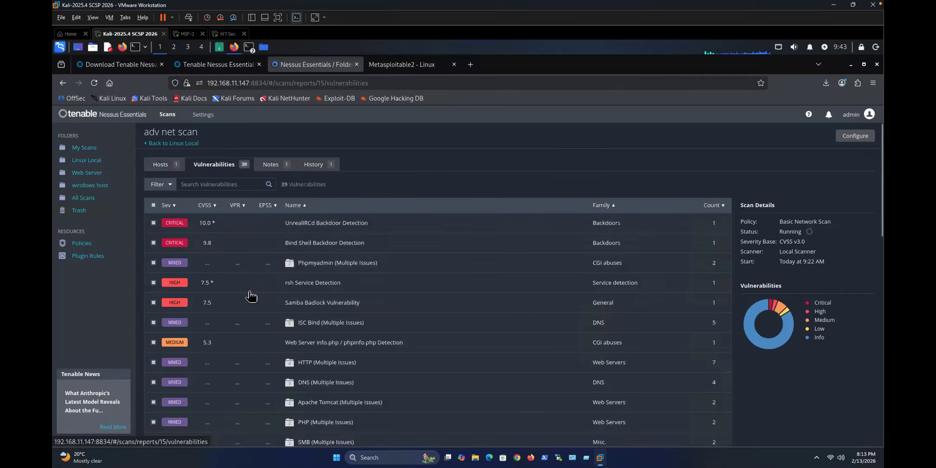
pyautogui.scroll(-5, 299, 305)
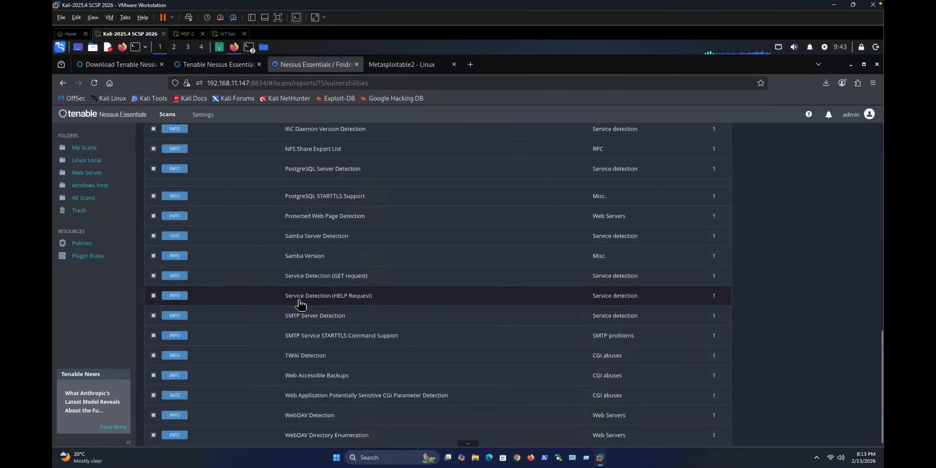
pyautogui.scroll(5, 433, 250)
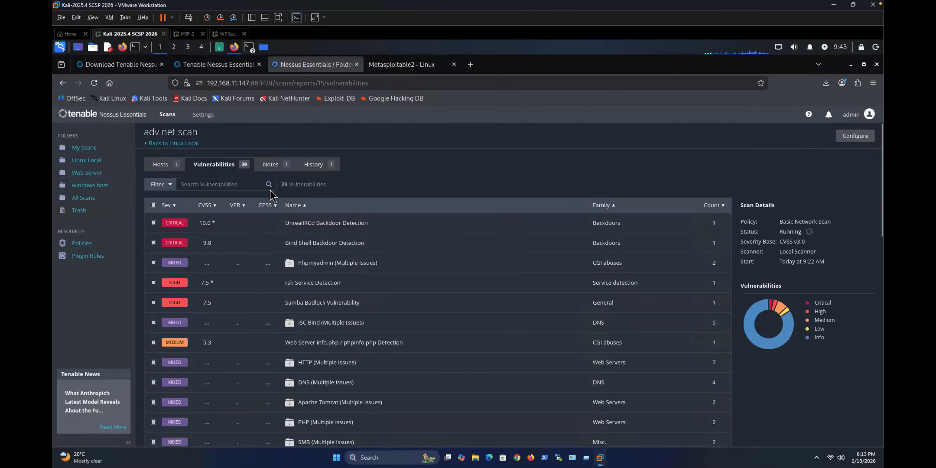
pyautogui.click(87, 160)
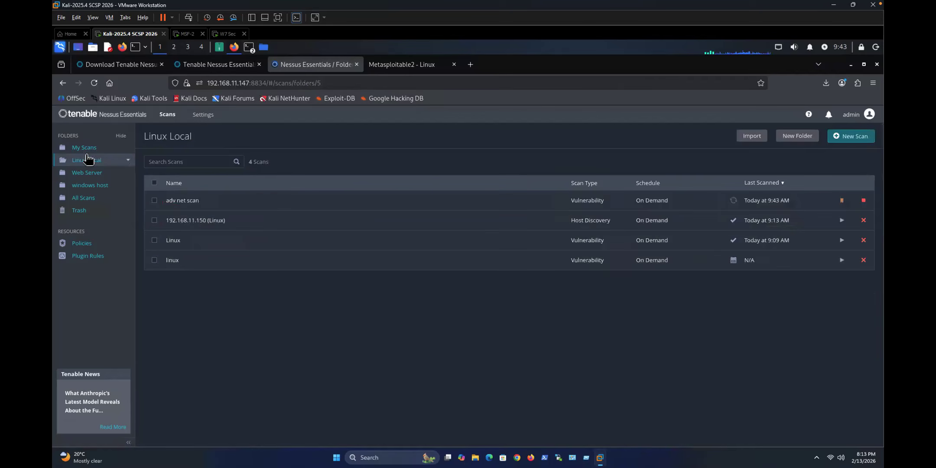
# Step: Browse the My Scans, Web Server and windows host folders before returning to Linux Local
pyautogui.click(87, 148)
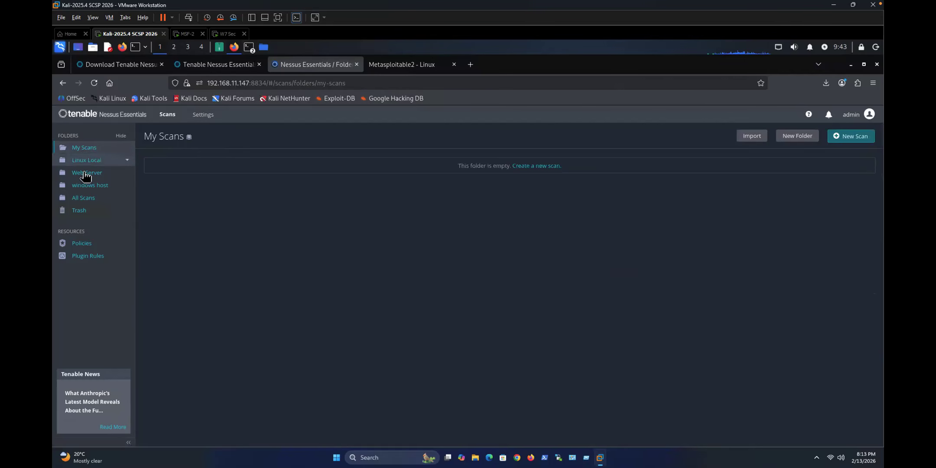
pyautogui.click(87, 173)
pyautogui.click(89, 187)
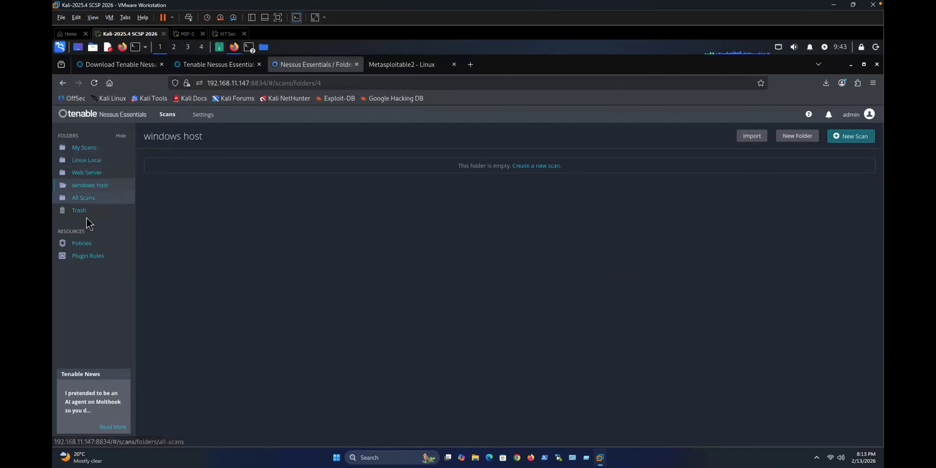
pyautogui.click(87, 161)
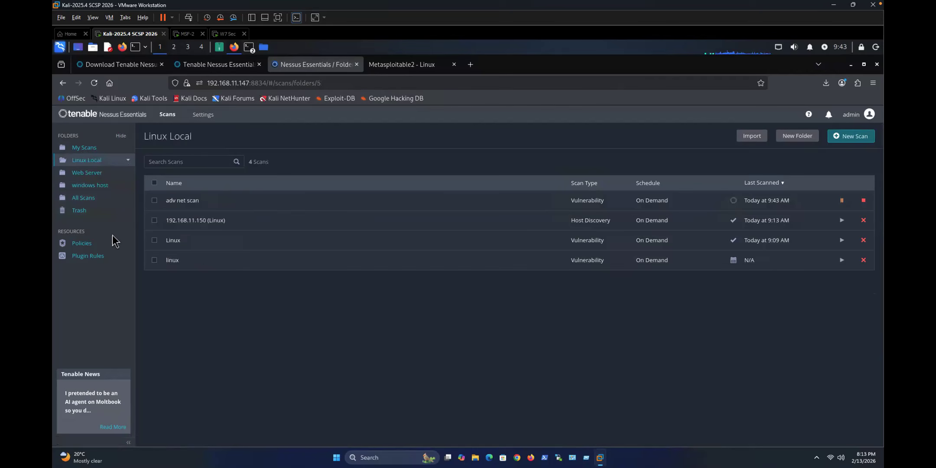
# Step: Inspect the saved linux scan's host discovery configuration, then begin another new scan
pyautogui.click(185, 266)
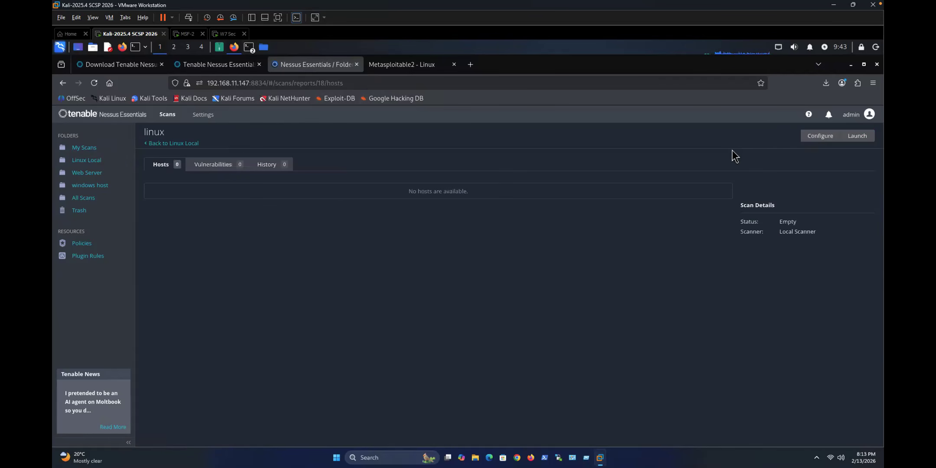
pyautogui.click(820, 136)
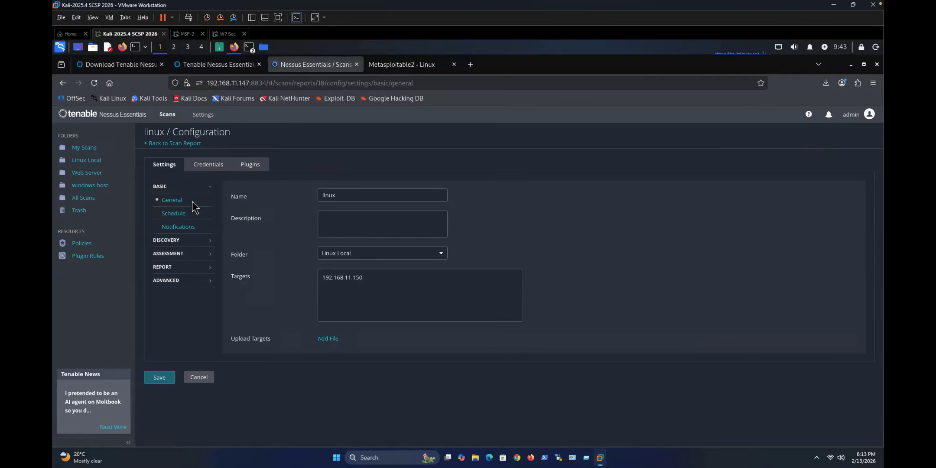
pyautogui.click(171, 243)
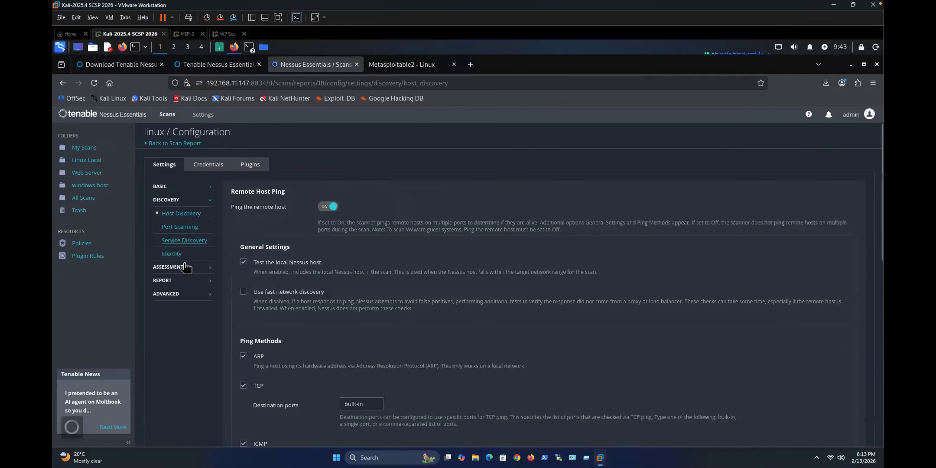
pyautogui.click(86, 159)
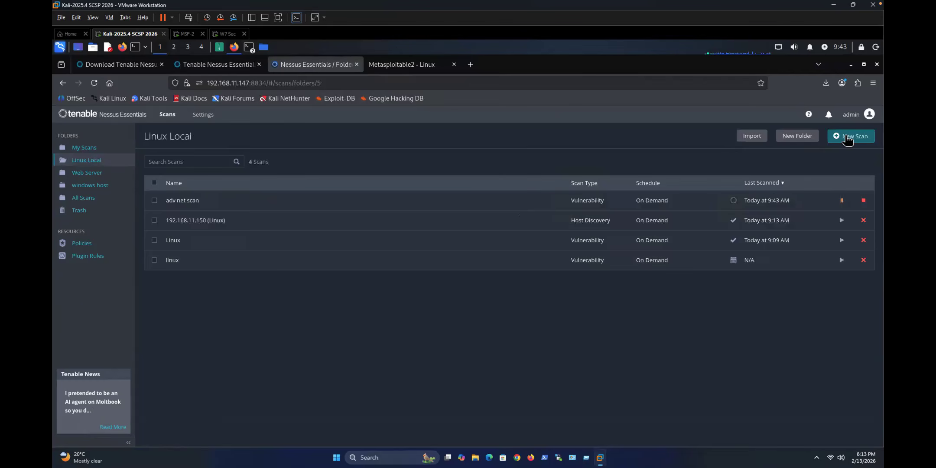
pyautogui.click(843, 137)
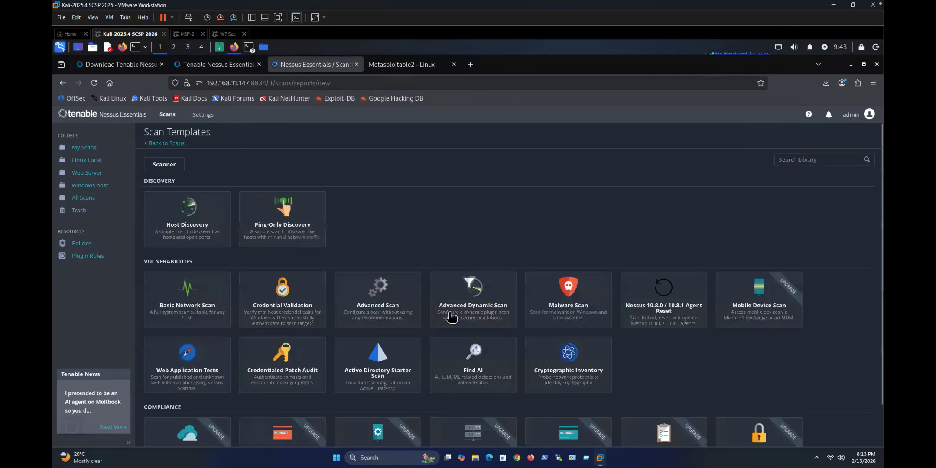
# Step: Set up an Advanced Scan named 'Linux Adc scan' targeting 192.168.11.150
pyautogui.click(401, 300)
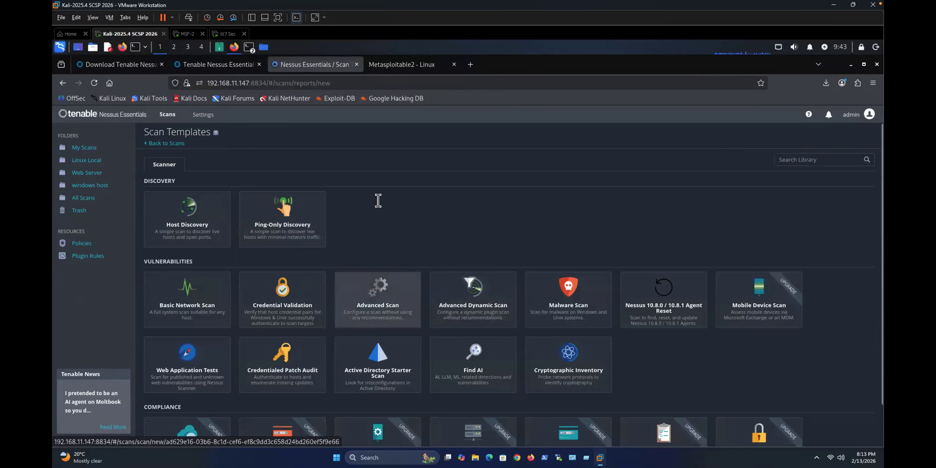
pyautogui.click(377, 198)
pyautogui.write('Linux Adc scan')
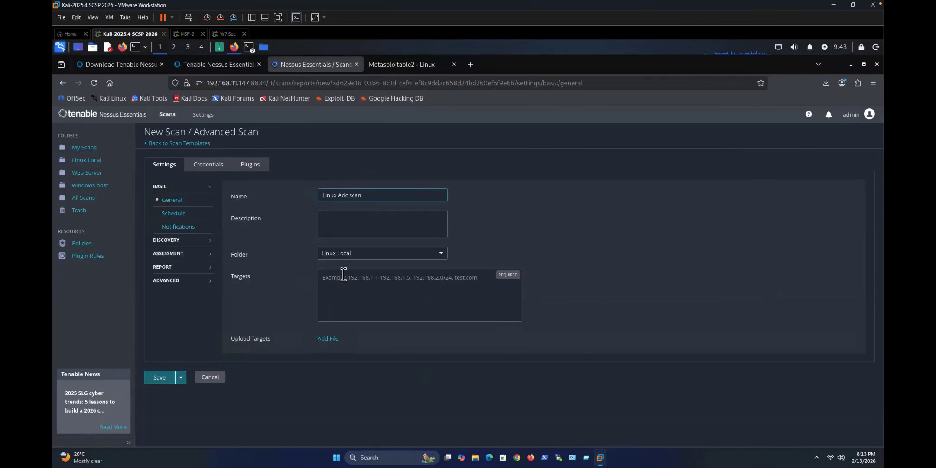
pyautogui.write('192')
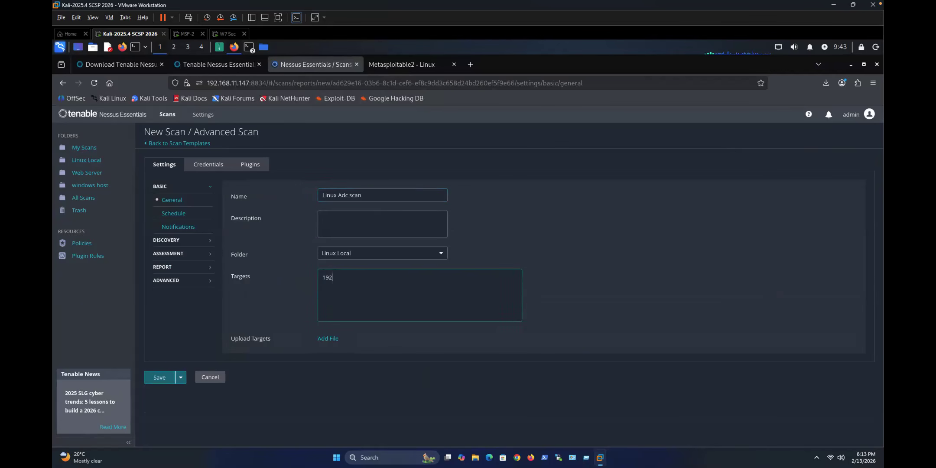
pyautogui.write('.168.11.150')
# Step: Enable Oracle default-account testing in the Brute Force assessment settings
pyautogui.click(182, 240)
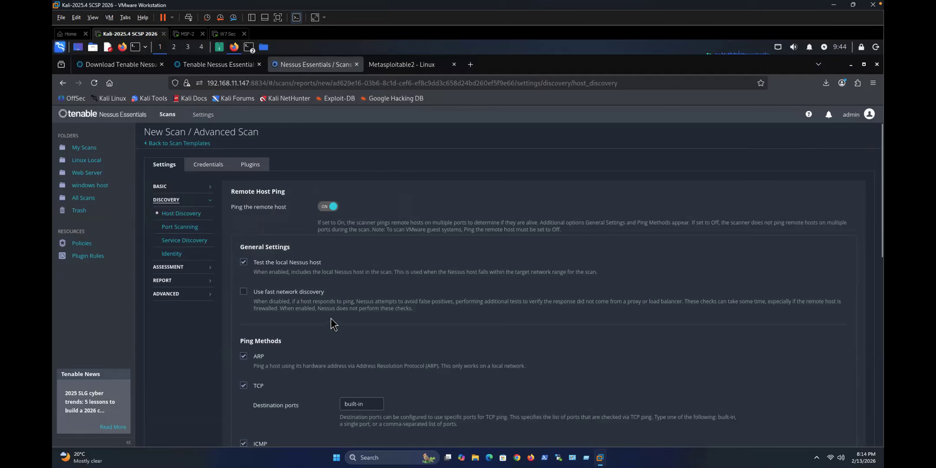
pyautogui.click(168, 268)
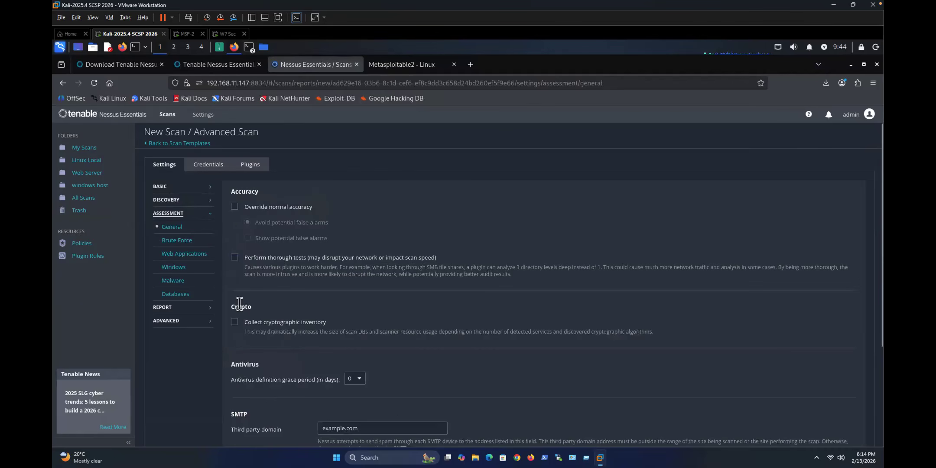
pyautogui.click(177, 240)
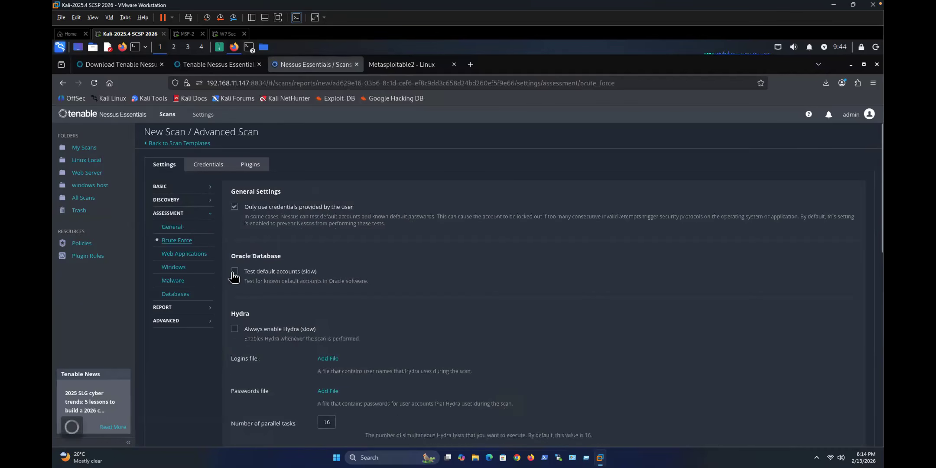
pyautogui.click(236, 273)
pyautogui.scroll(-3, 260, 347)
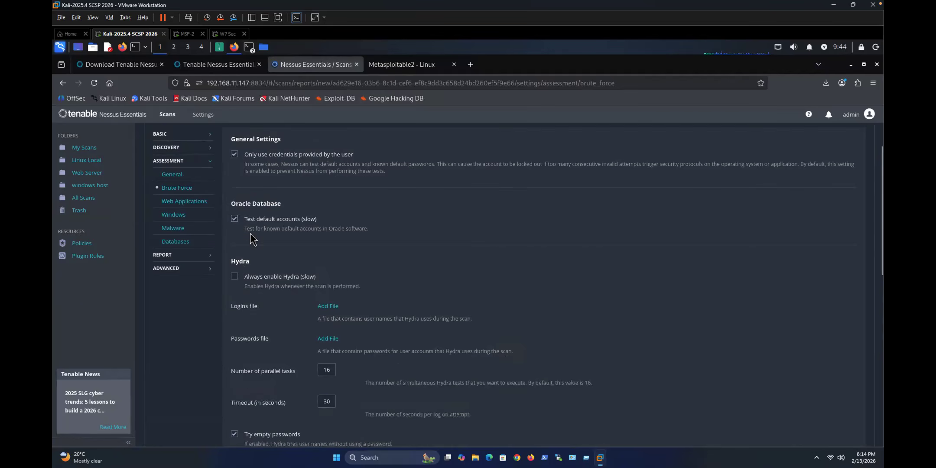
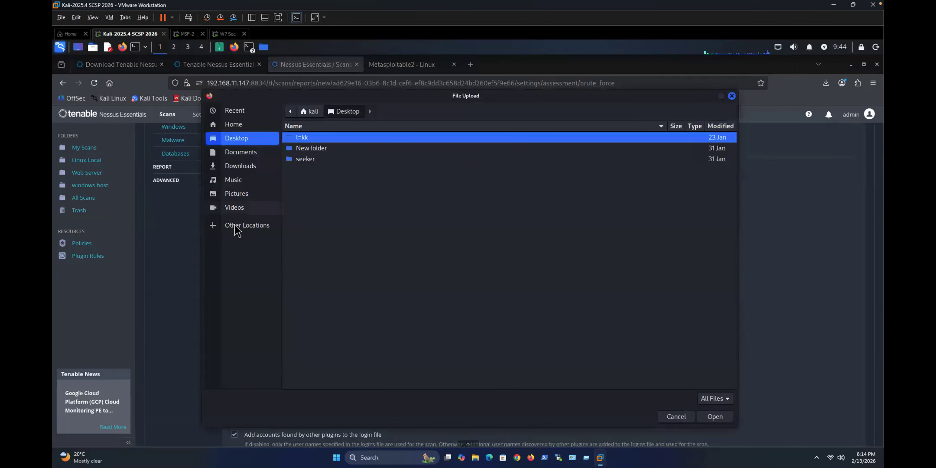
# Step: Browse from Computer through usr and share into the /usr/share/wordlists folder
pyautogui.click(236, 226)
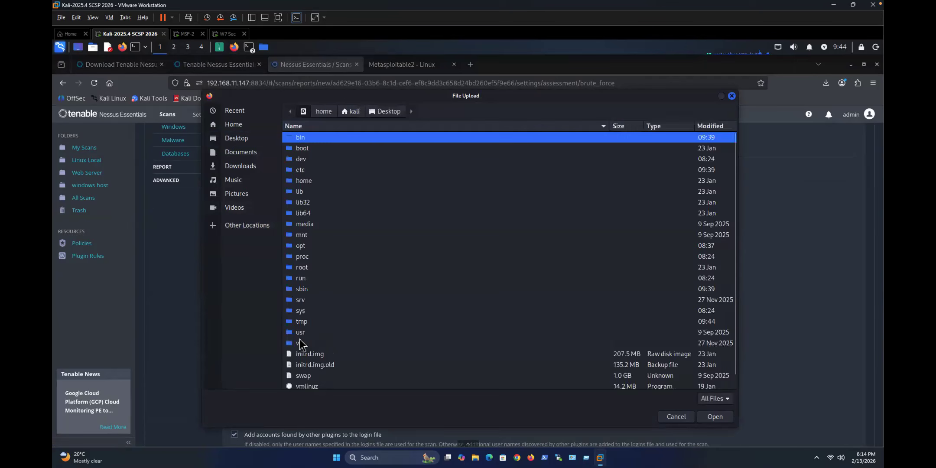
pyautogui.doubleClick(299, 333)
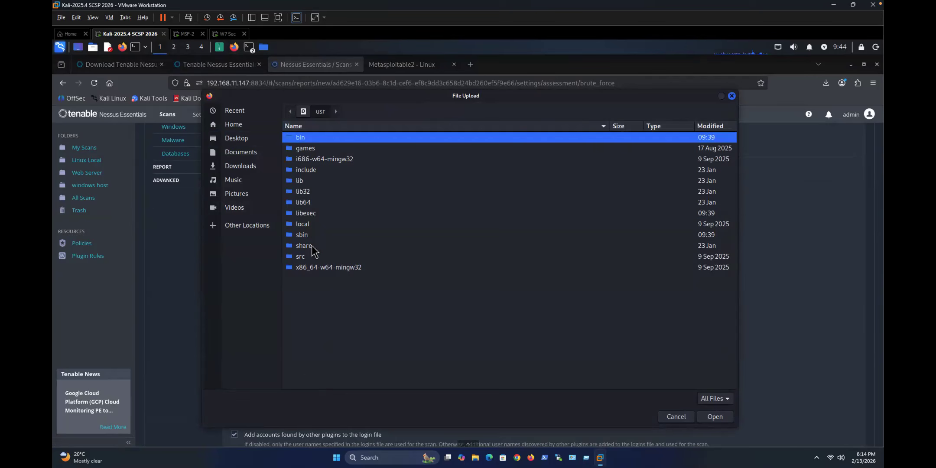
pyautogui.doubleClick(341, 246)
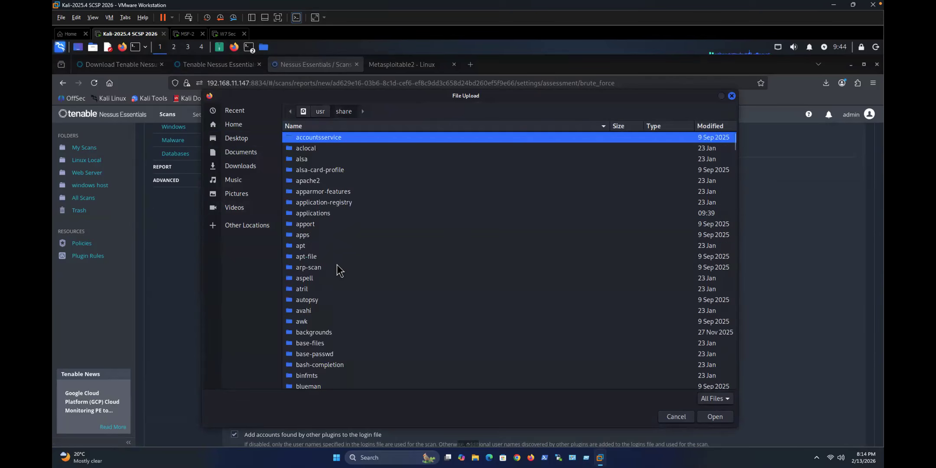
pyautogui.scroll(-15, 316, 321)
pyautogui.scroll(-20, 317, 321)
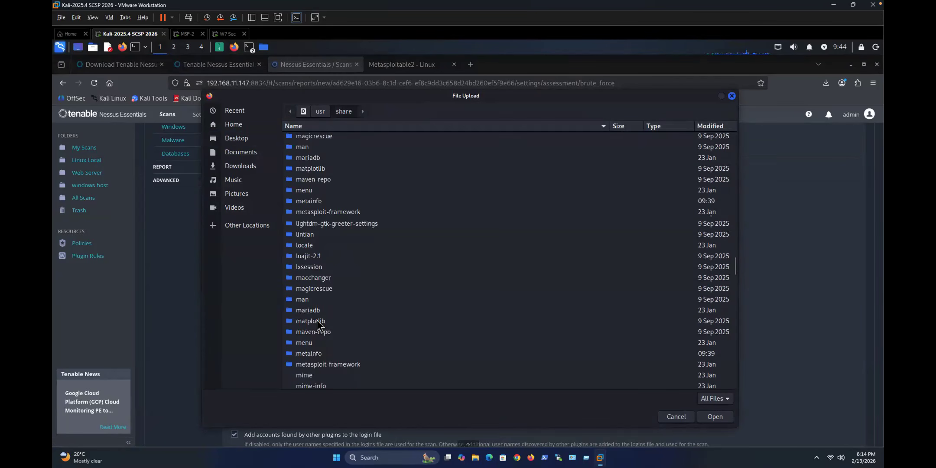
pyautogui.scroll(-20, 317, 320)
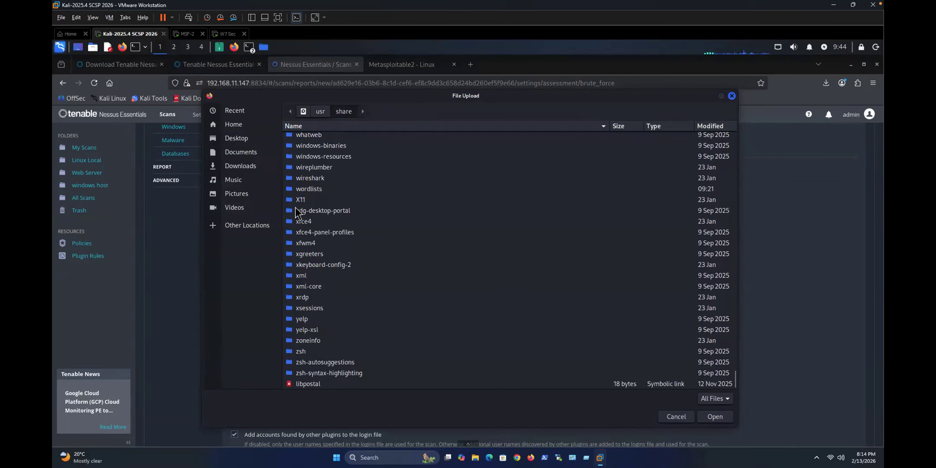
pyautogui.doubleClick(308, 190)
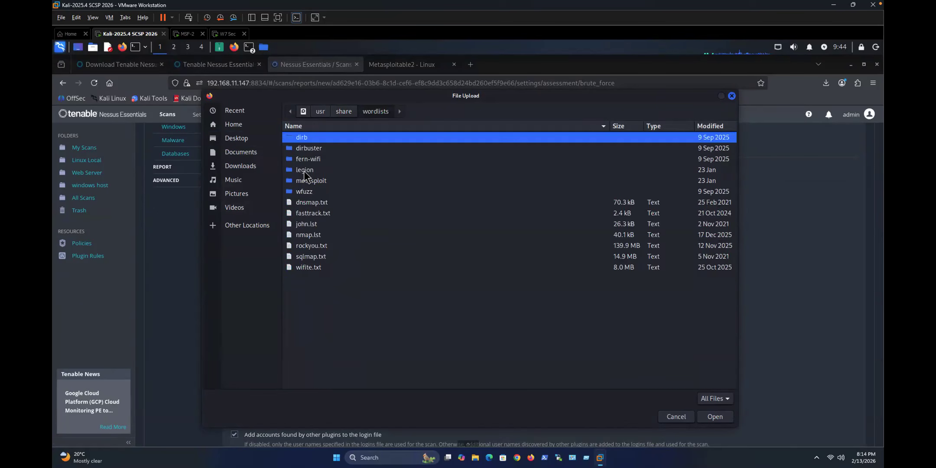
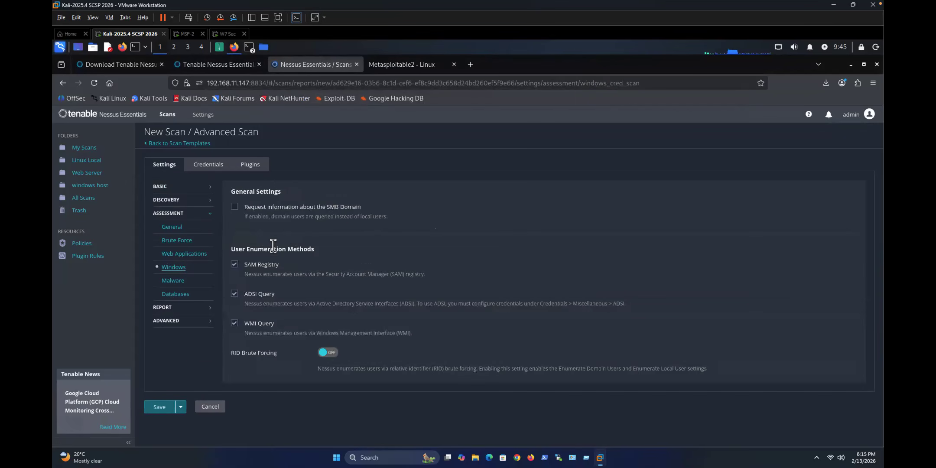
# Step: Review the Malware assessment settings and save the new Advanced Scan
pyautogui.click(174, 281)
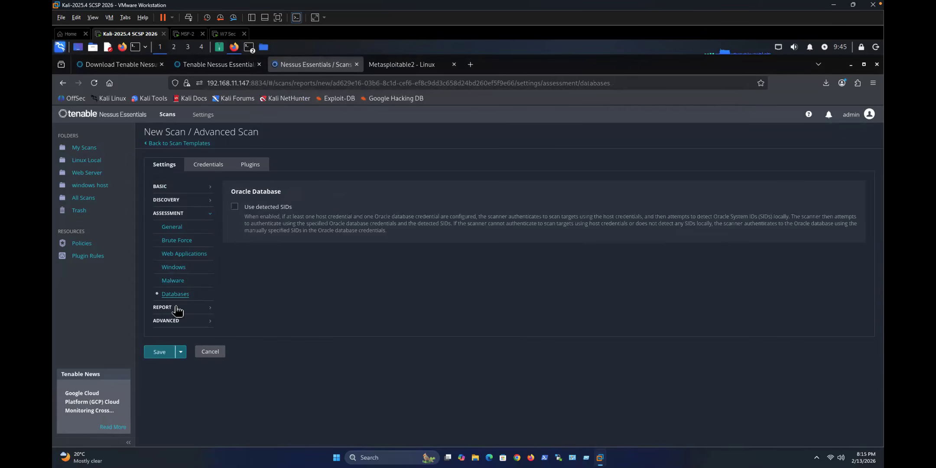
pyautogui.click(156, 354)
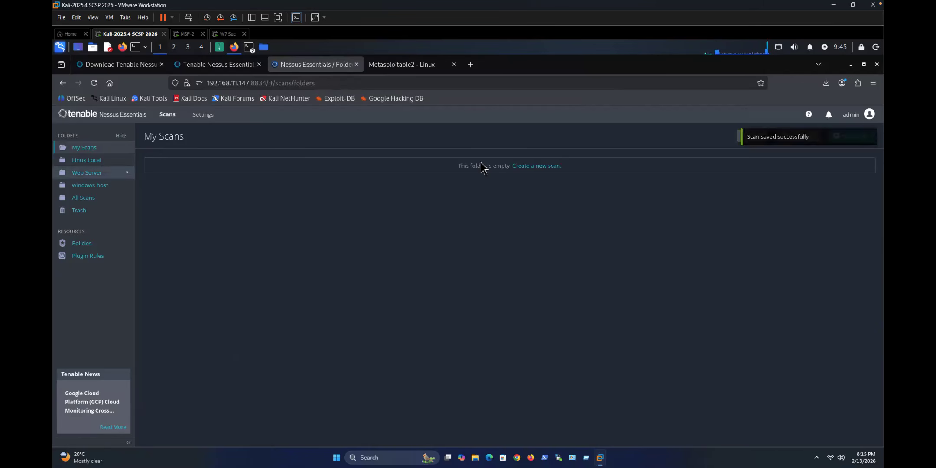
# Step: Launch the Linux Adc scan from the Linux Local folder and open its in-progress run history
pyautogui.click(89, 160)
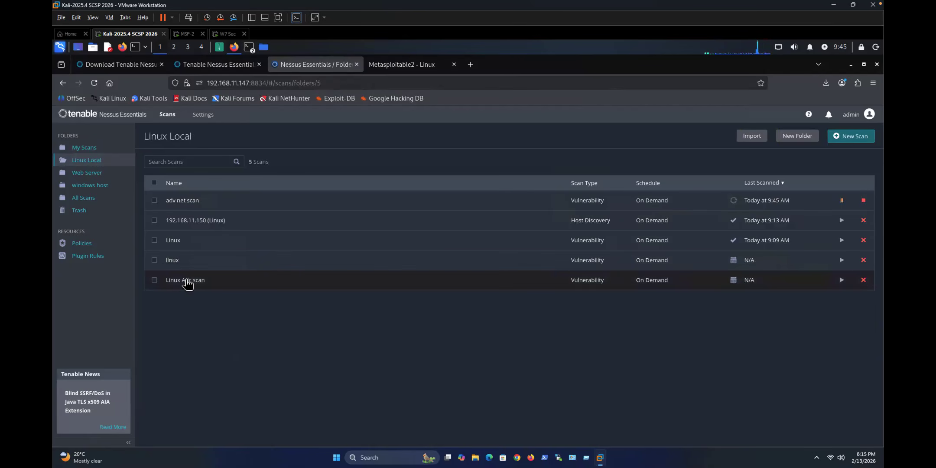
pyautogui.click(833, 285)
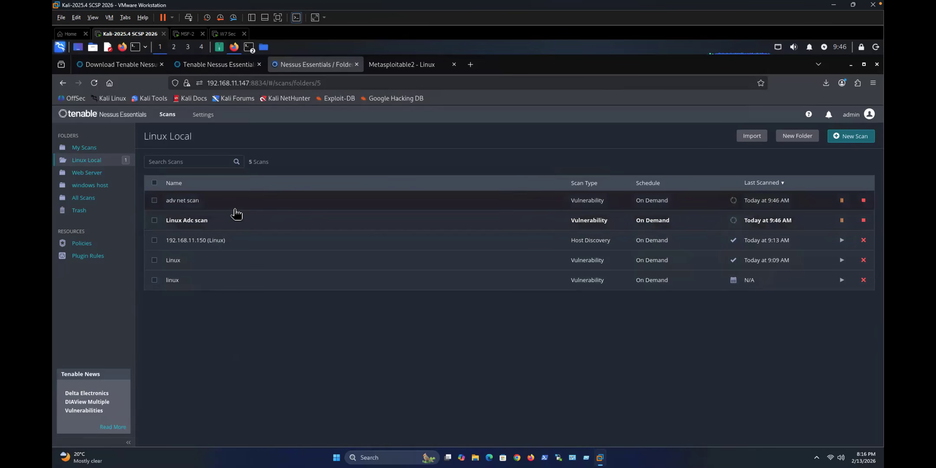
pyautogui.click(186, 221)
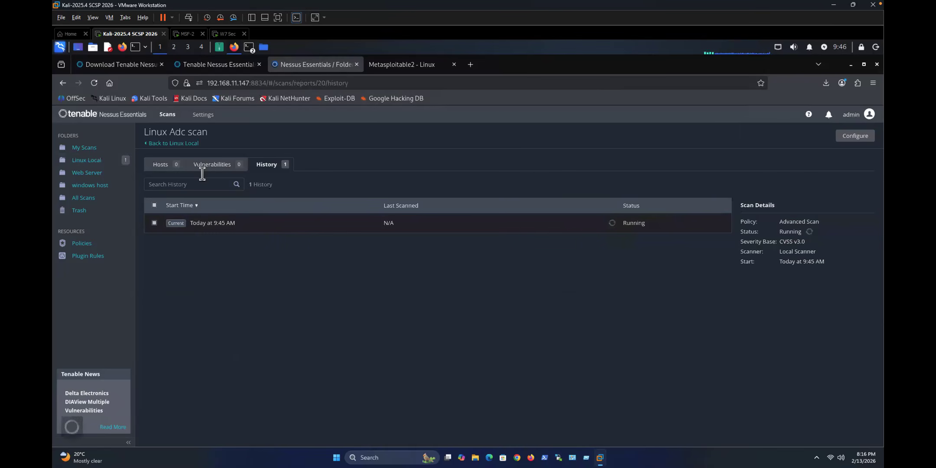
# Step: Check Linux Adc's vulnerabilities, then open the adv net scan results for host 192.168.11.150
pyautogui.click(202, 167)
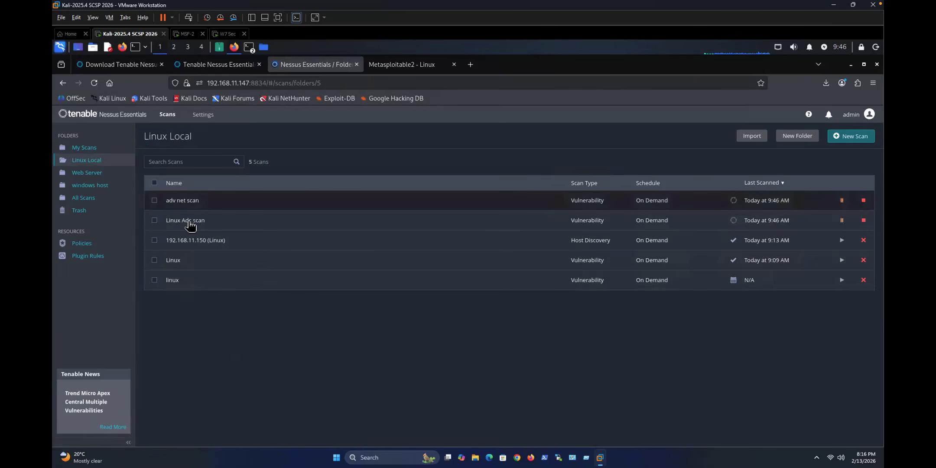
pyautogui.click(188, 203)
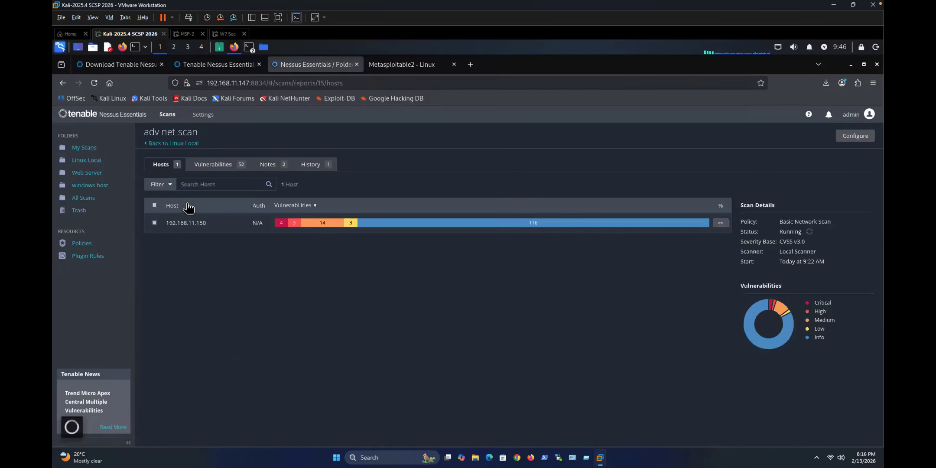
# Step: List adv net scan's 52 vulnerabilities, check Notes, then open the critical VNC Server 'password' Password finding
pyautogui.click(212, 167)
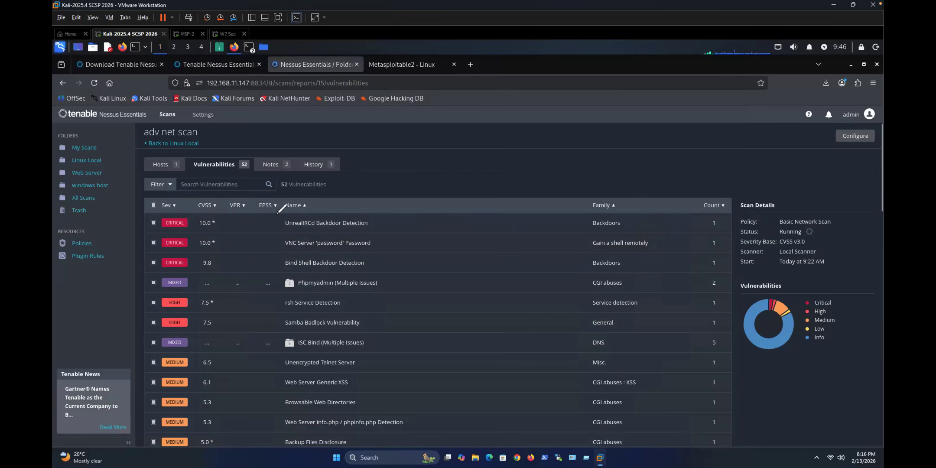
pyautogui.moveTo(341, 237); pyautogui.dragTo(331, 237)
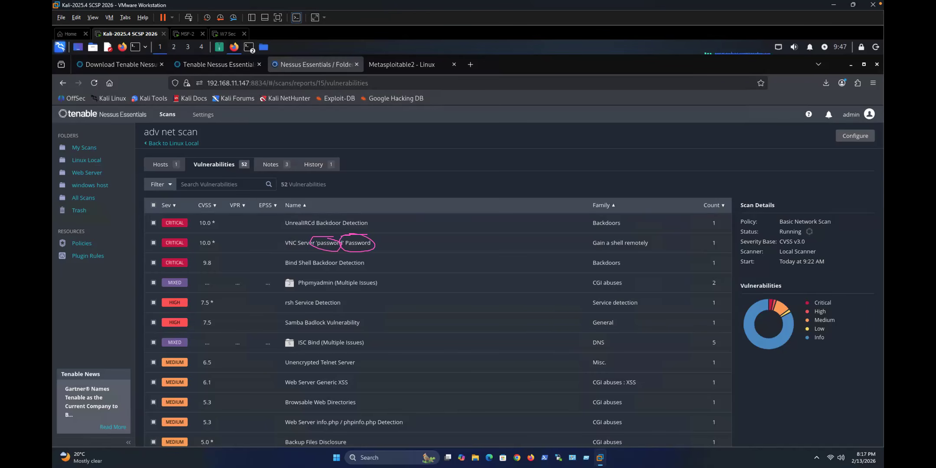
pyautogui.press('Escape')
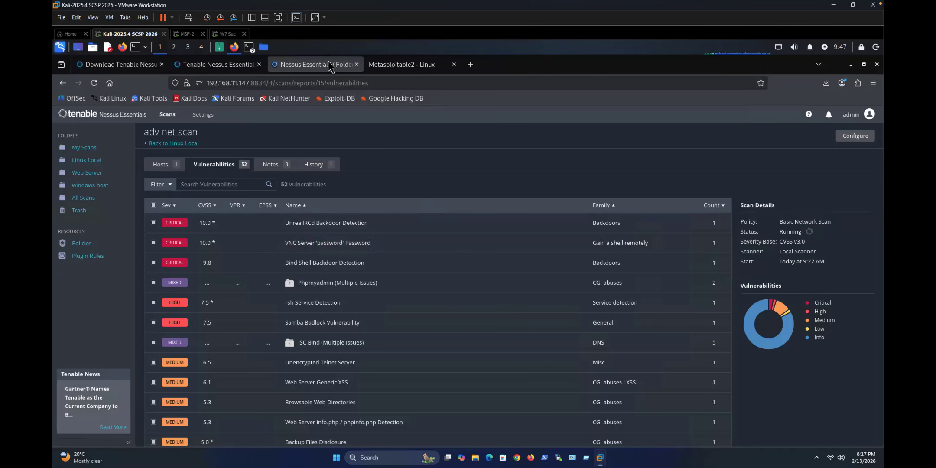
pyautogui.click(273, 167)
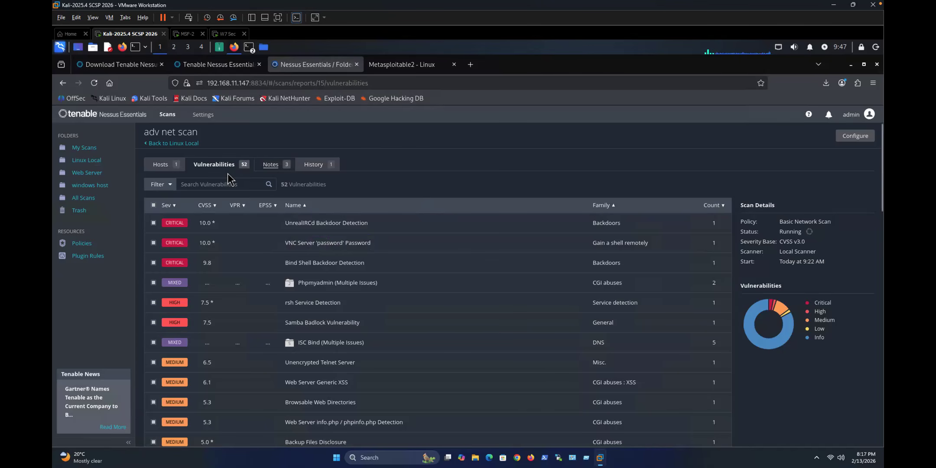
pyautogui.click(203, 172)
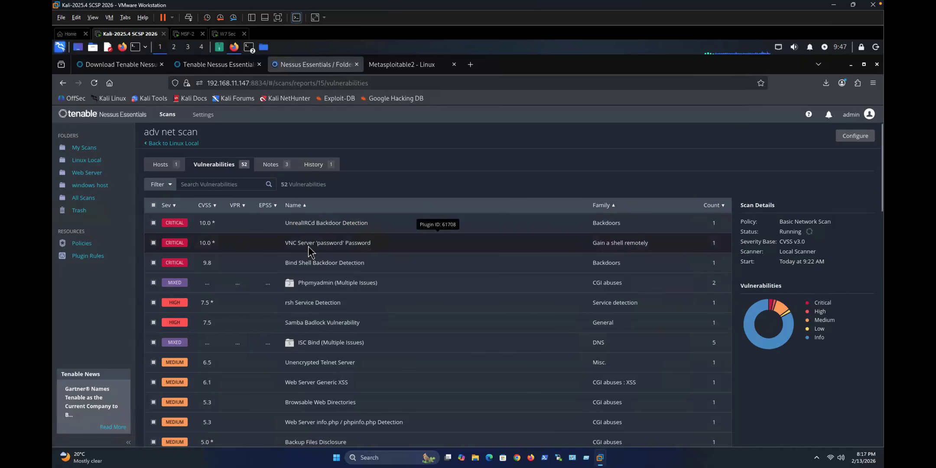
pyautogui.click(309, 245)
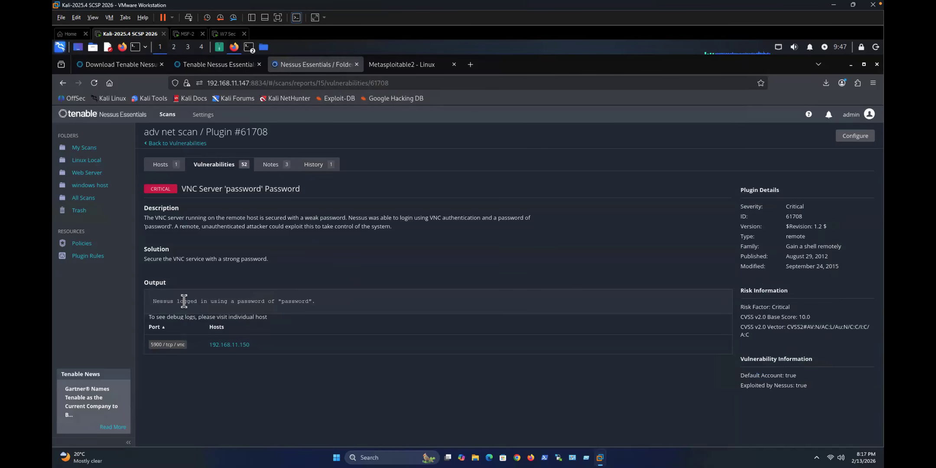
# Step: Select the discovered 'password' in plugin 61708's output and bring up the Kali Applications menu
pyautogui.moveTo(179, 302); pyautogui.dragTo(259, 302)
pyautogui.click(308, 306)
pyautogui.doubleClick(307, 303)
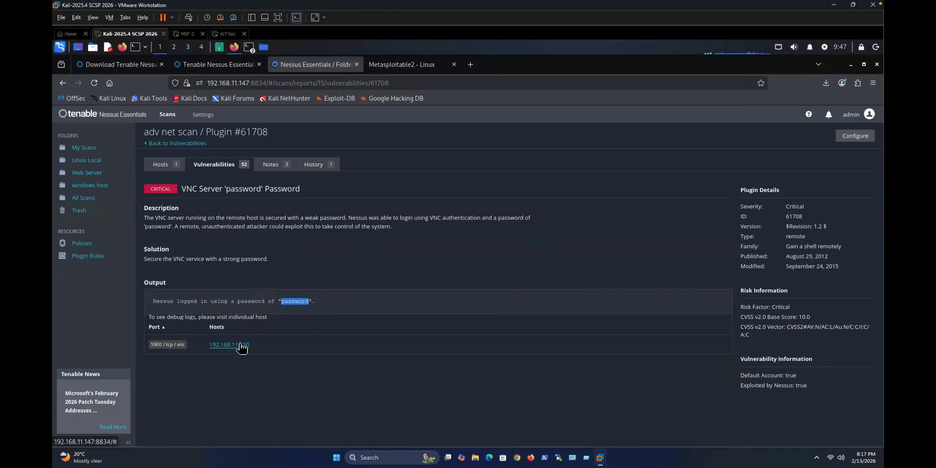
pyautogui.click(60, 47)
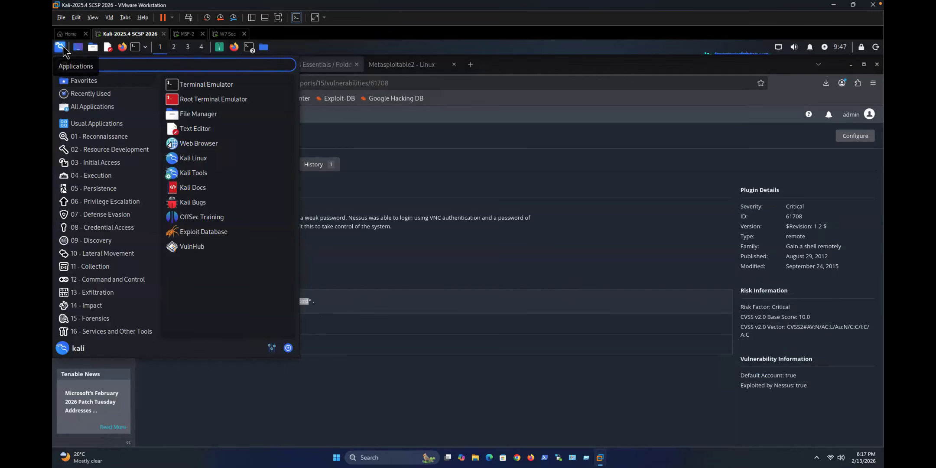
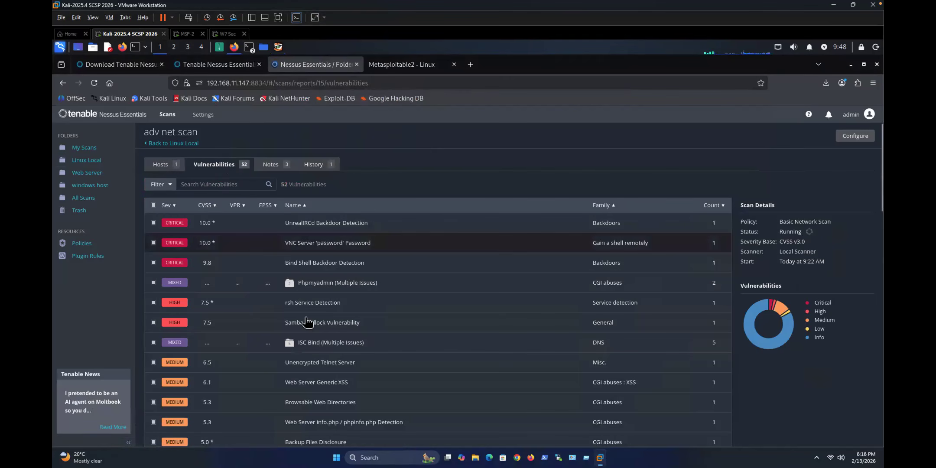
# Step: Open the 'Web Server info.php / phpinfo.php Detection' finding and read which details the file leaks
pyautogui.scroll(-2, 323, 284)
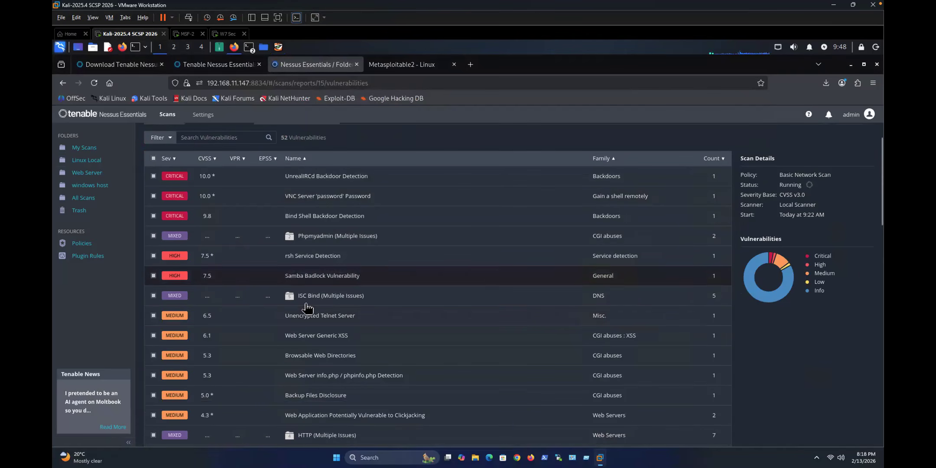
pyautogui.scroll(-2, 305, 330)
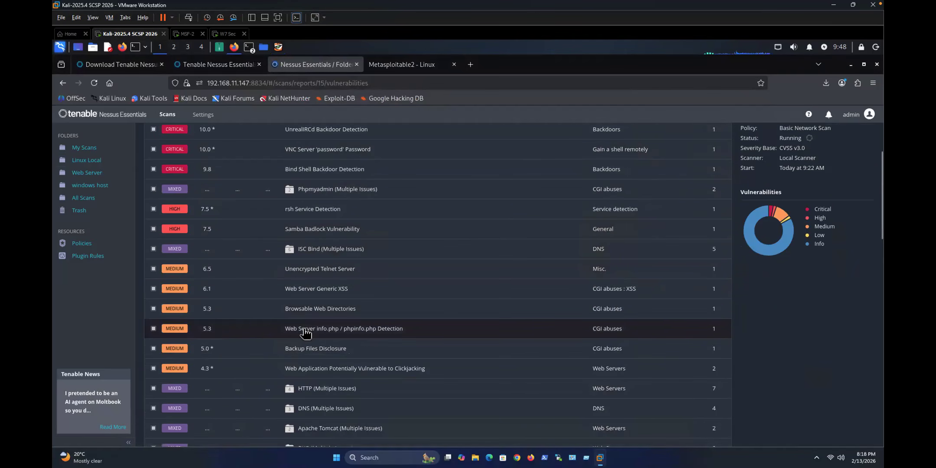
pyautogui.click(305, 332)
pyautogui.moveTo(145, 217); pyautogui.dragTo(234, 218)
pyautogui.click(197, 248)
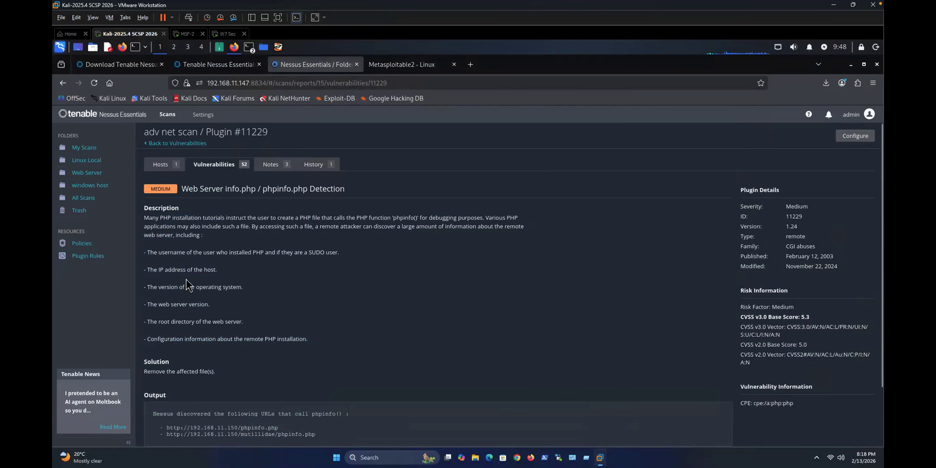
pyautogui.moveTo(154, 252); pyautogui.dragTo(224, 296)
# Step: Open the first reported phpinfo.php URL, showing the target's PHP Version 5.2.4 page
pyautogui.scroll(-2, 216, 354)
pyautogui.click(166, 353)
pyautogui.moveTo(170, 361); pyautogui.dragTo(280, 363)
pyautogui.tripleClick(242, 361)
pyautogui.rightClick(242, 360)
pyautogui.click(171, 359)
pyautogui.click(167, 363)
pyautogui.scroll(2, 191, 394)
pyautogui.moveTo(167, 428); pyautogui.dragTo(278, 428)
pyautogui.rightClick(275, 428)
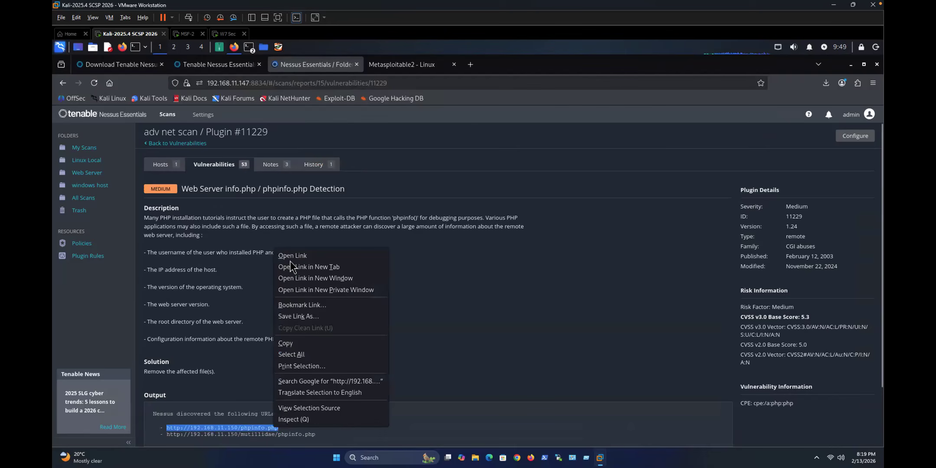
pyautogui.press('Return')
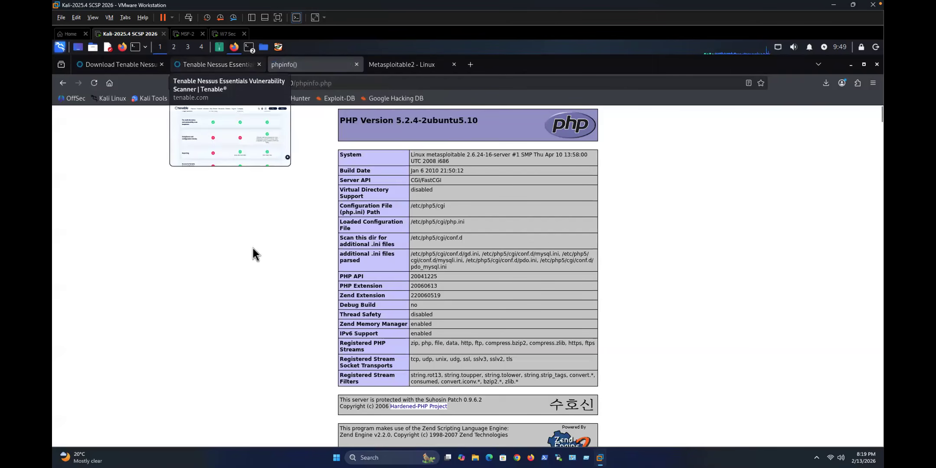
# Step: Glance at the Tenable product and Nessus download tabs, then go back from phpinfo to Plugin #11229
pyautogui.click(216, 64)
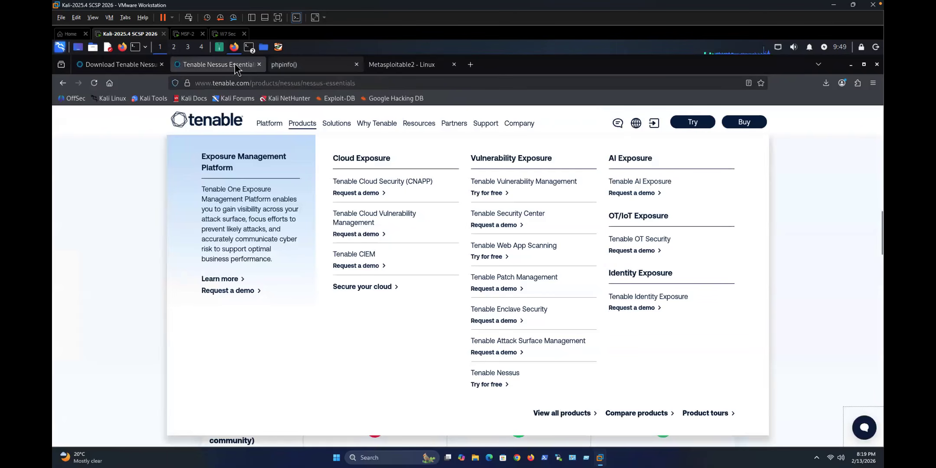
pyautogui.click(126, 66)
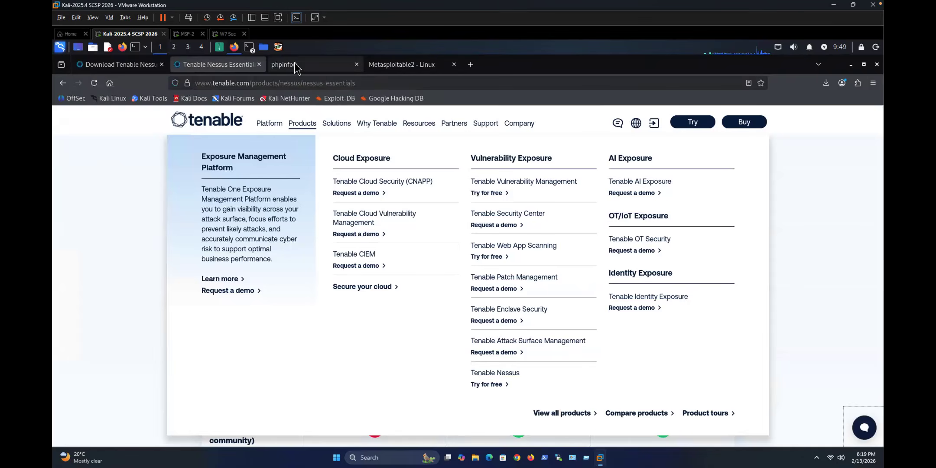
pyautogui.click(295, 65)
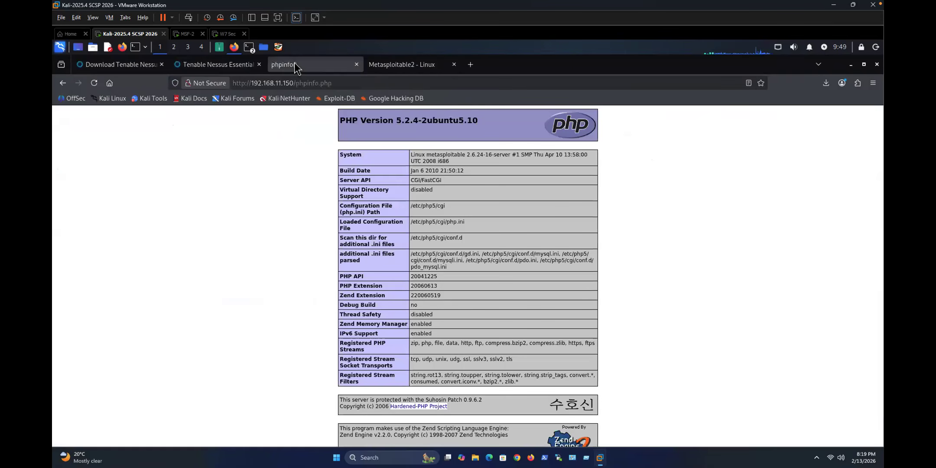
pyautogui.click(62, 83)
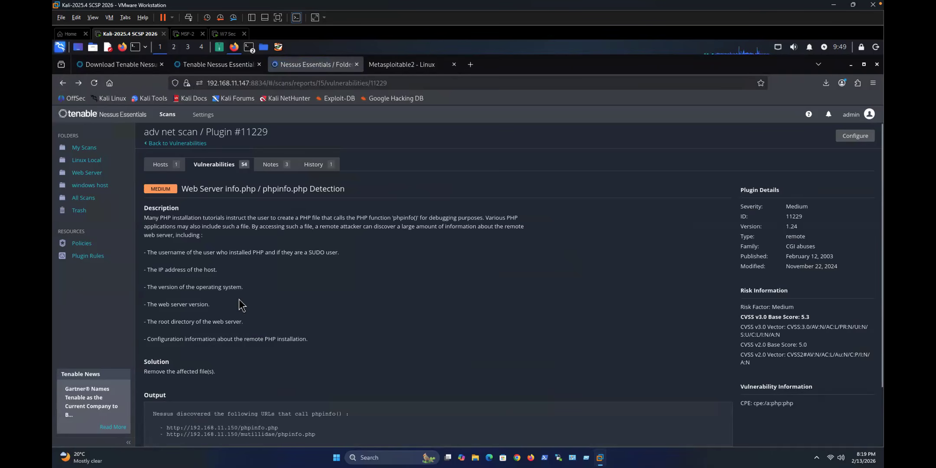
# Step: Return to the adv net scan's 54 vulnerabilities, scanning down to the INFO rows and back up
pyautogui.click(163, 144)
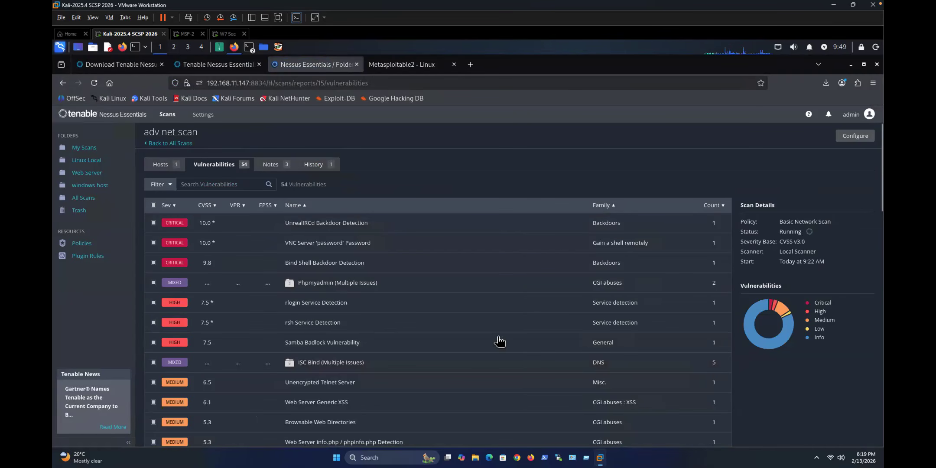
pyautogui.scroll(-15, 494, 332)
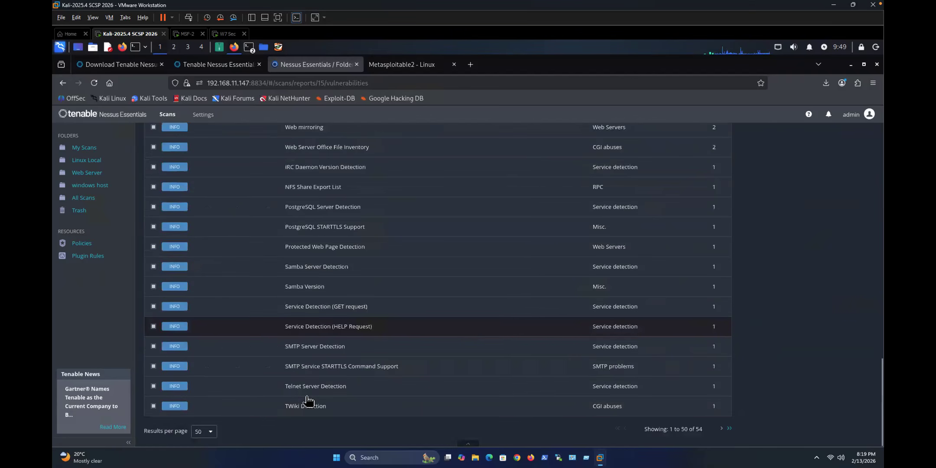
pyautogui.scroll(8, 303, 401)
pyautogui.scroll(5, 303, 397)
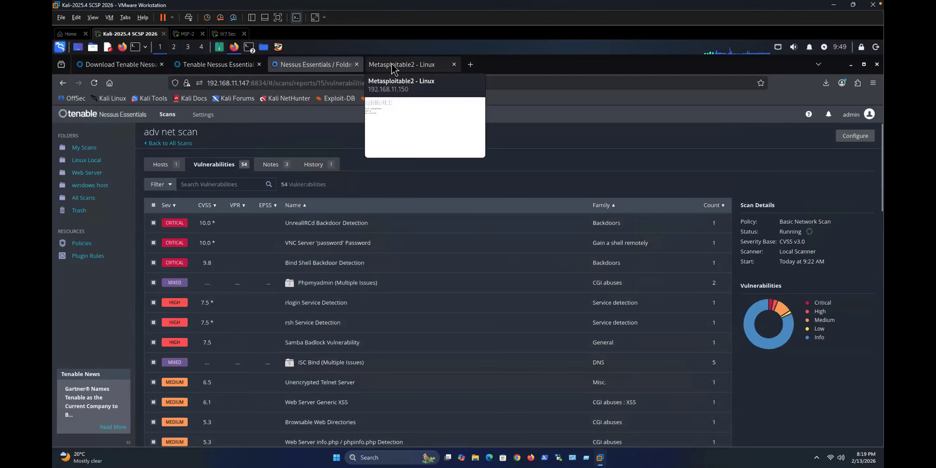
# Step: Load testfire.net (Altoro Mutual) in a new tab, then bring the Tenable Nessus Essentials page forward
pyautogui.click(470, 64)
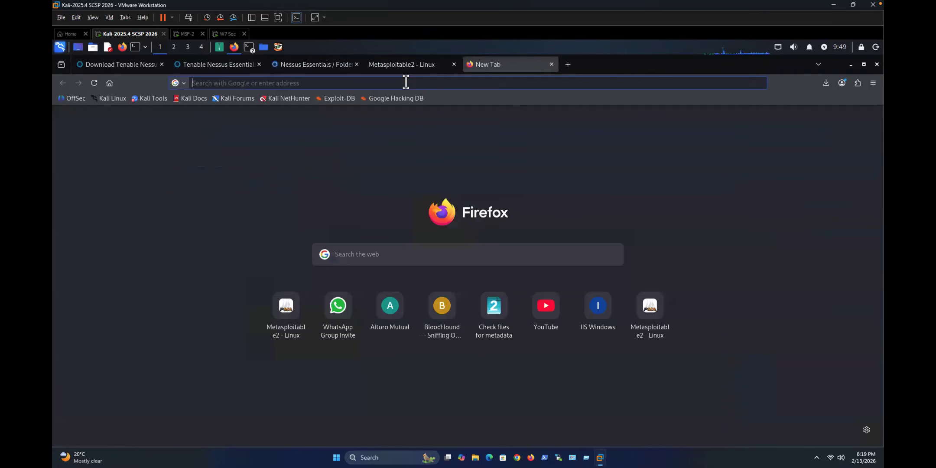
pyautogui.write('Te')
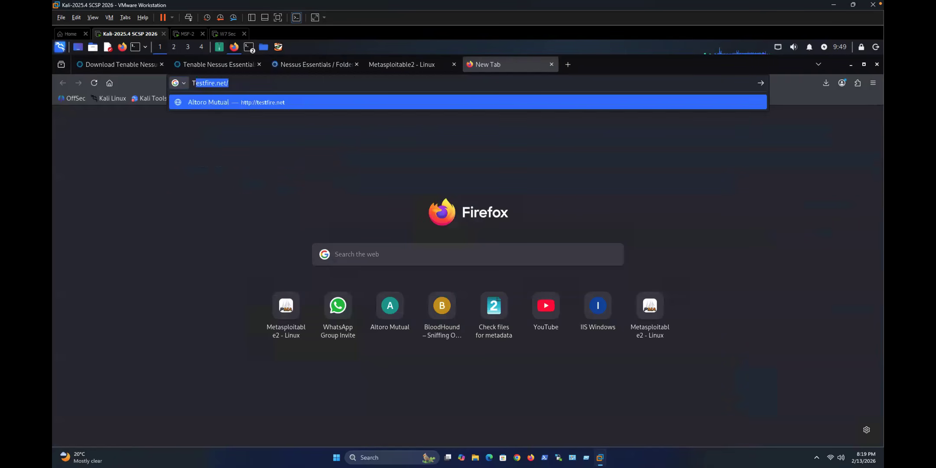
pyautogui.write('st')
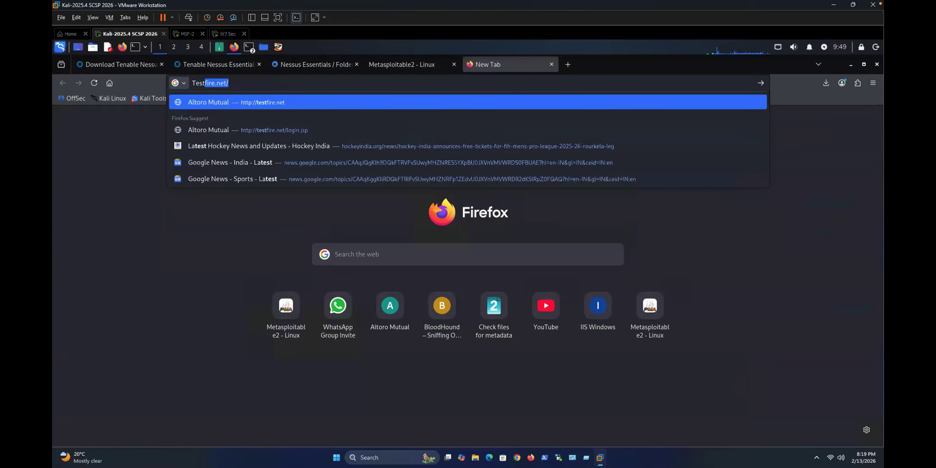
pyautogui.press('Return')
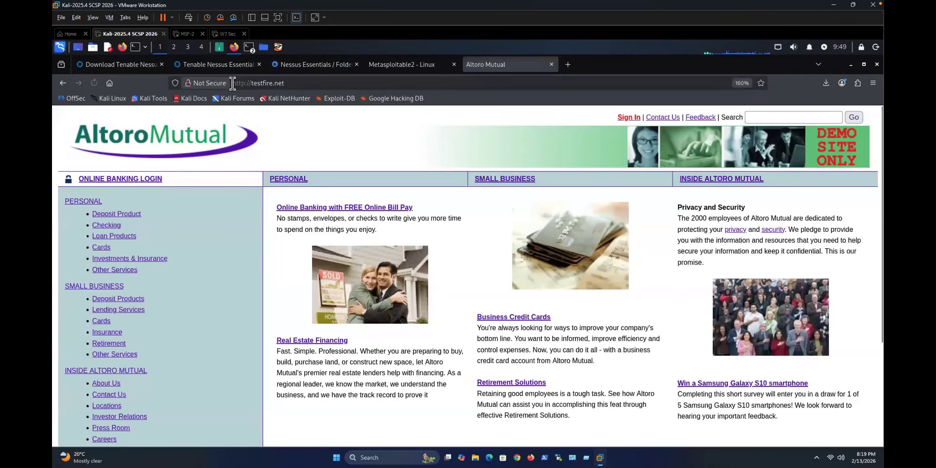
pyautogui.click(218, 65)
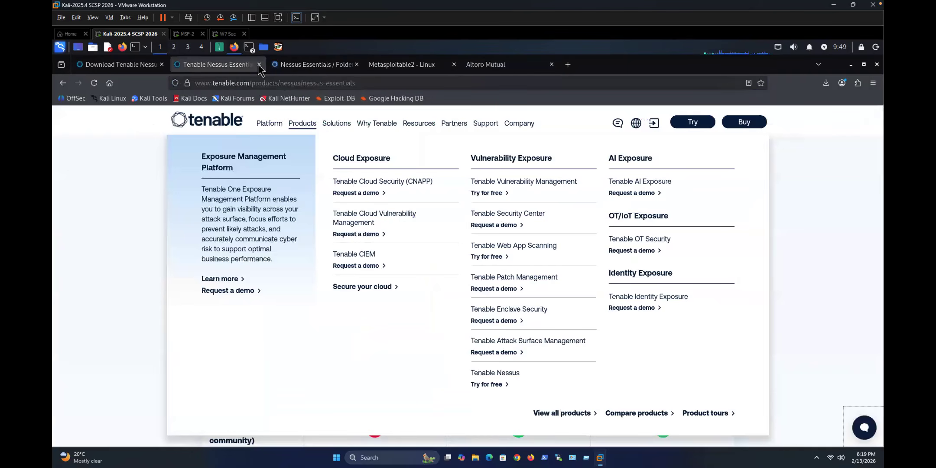
# Step: Close the Tenable Nessus Essentials and Nessus download tabs, dismiss the reminder, and show Altoro Mutual
pyautogui.click(259, 65)
pyautogui.click(148, 64)
pyautogui.click(161, 64)
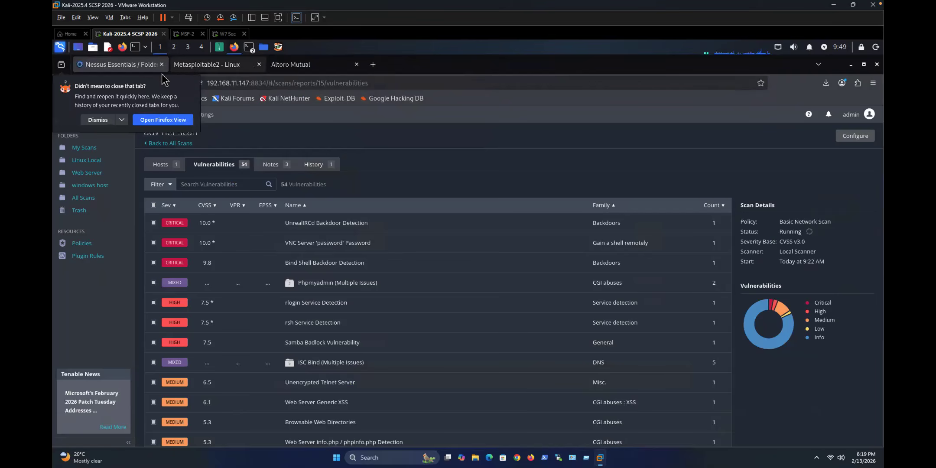
pyautogui.click(204, 64)
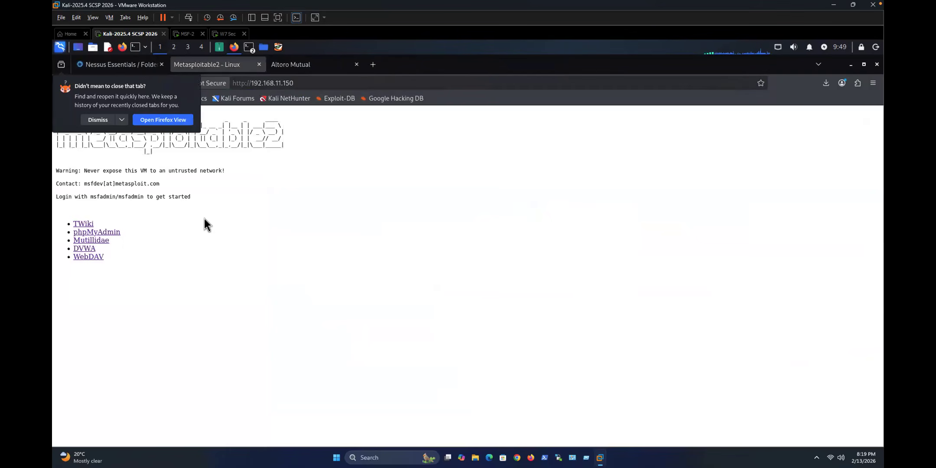
pyautogui.click(143, 66)
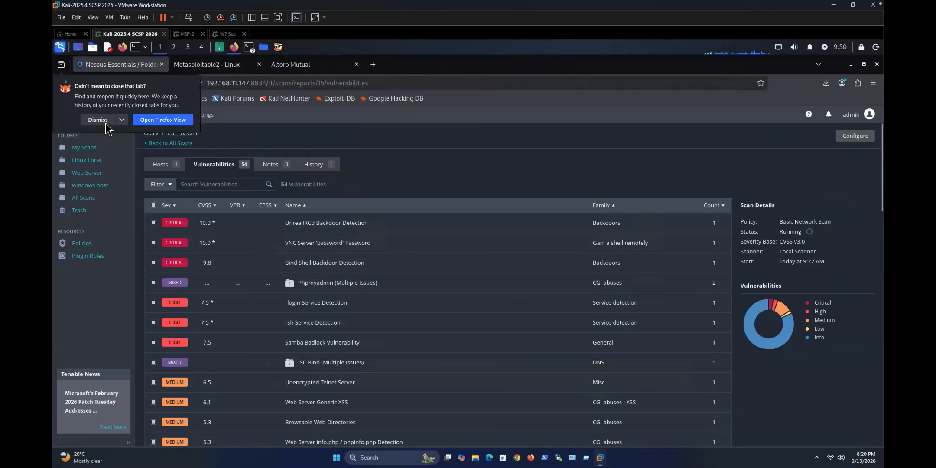
pyautogui.click(103, 121)
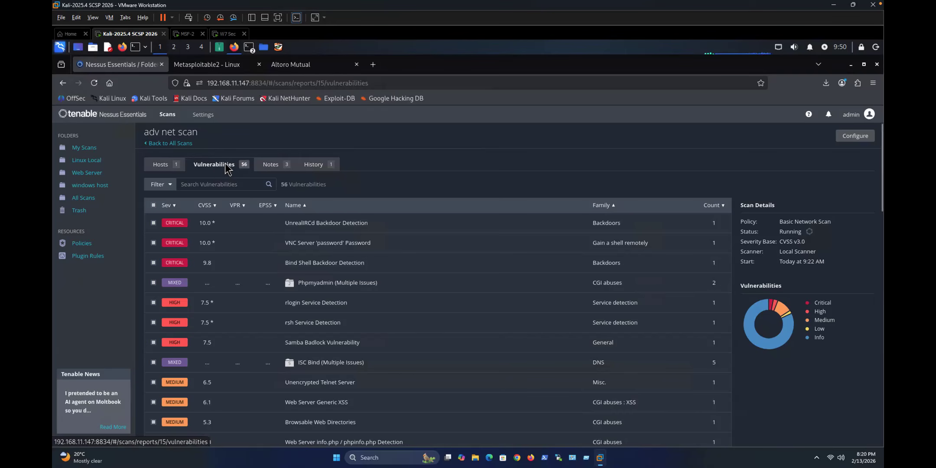
pyautogui.click(297, 65)
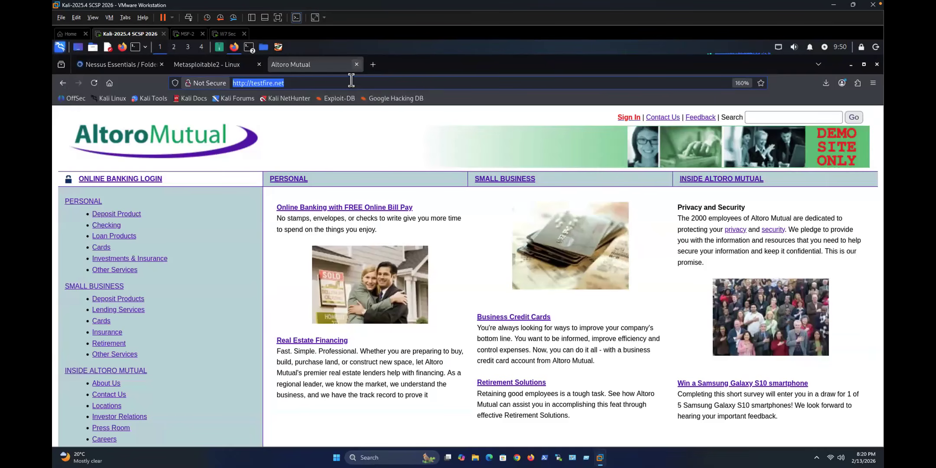
# Step: Search Google in a new tab for 'msf free dowbnload' and scroll through the results
pyautogui.hotkey('ctrl', 't')
pyautogui.write('m')
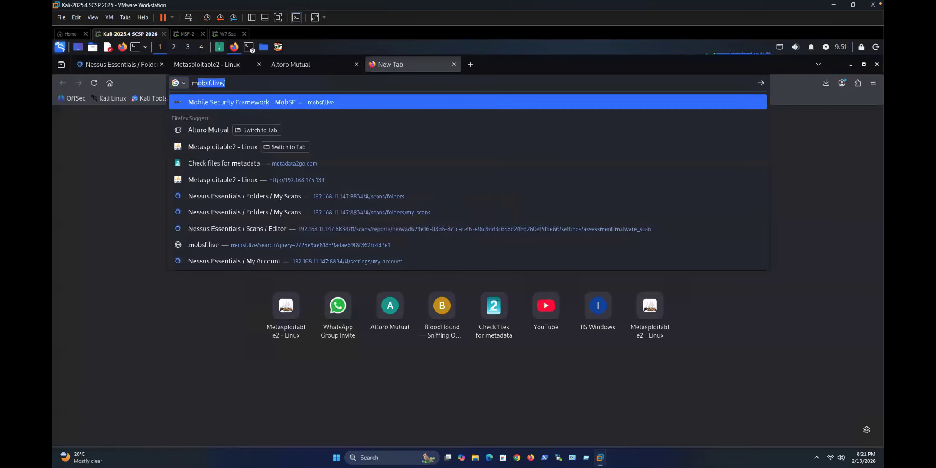
pyautogui.write('sf free dow')
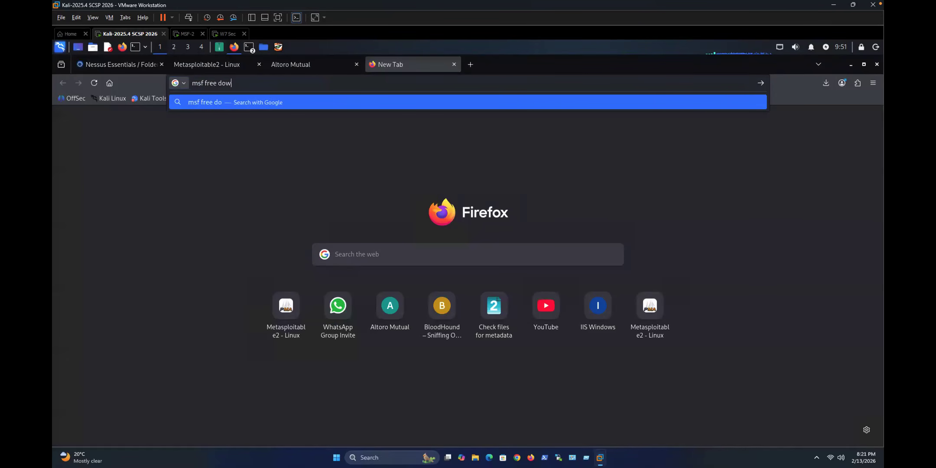
pyautogui.write('bnload')
pyautogui.press('Return')
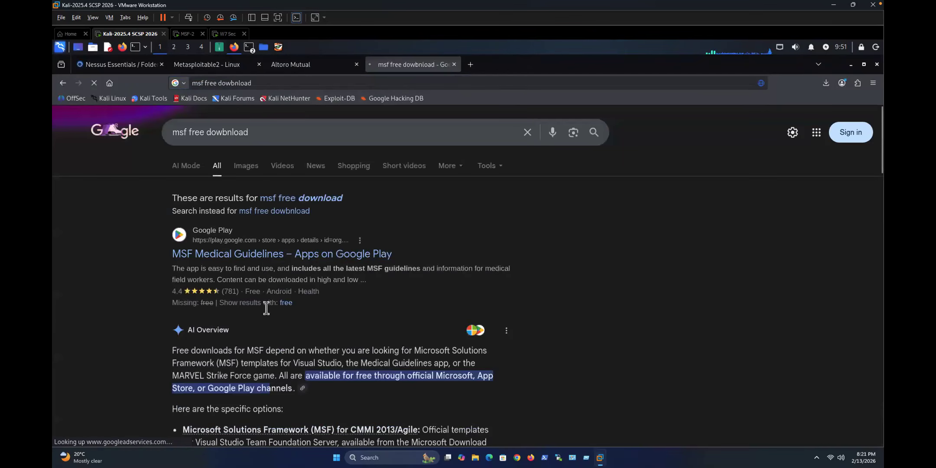
pyautogui.scroll(-5, 266, 308)
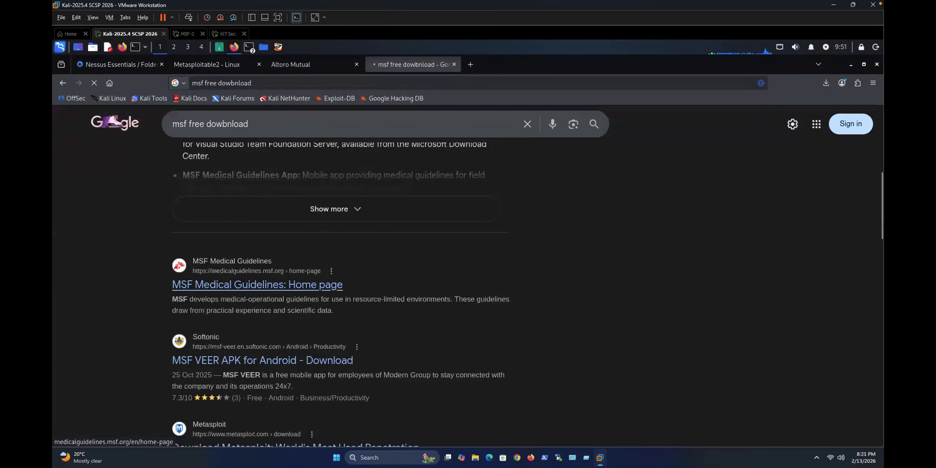
pyautogui.scroll(-3, 213, 255)
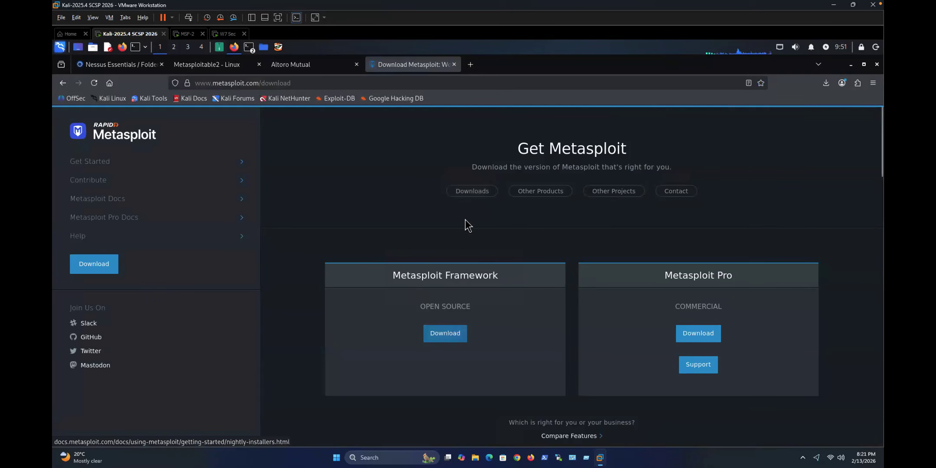
# Step: Open the Metasploit Framework Nightly Installers documentation and scroll through it
pyautogui.click(449, 333)
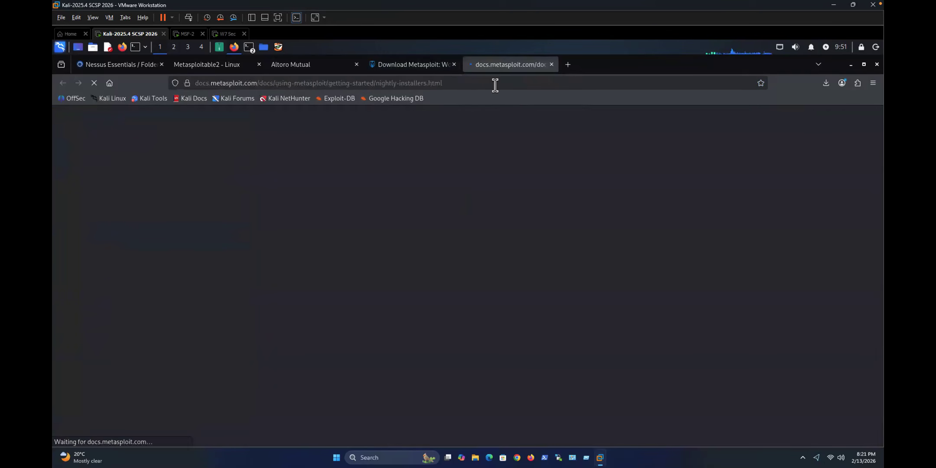
pyautogui.click(456, 70)
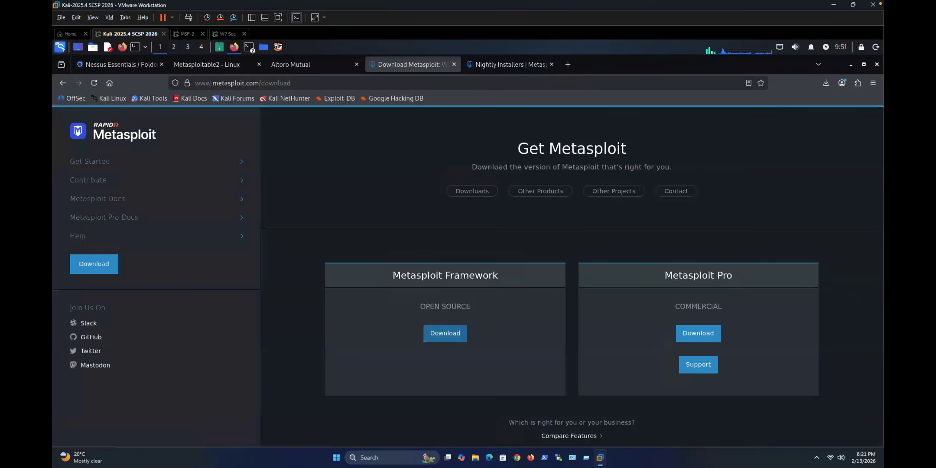
pyautogui.click(483, 197)
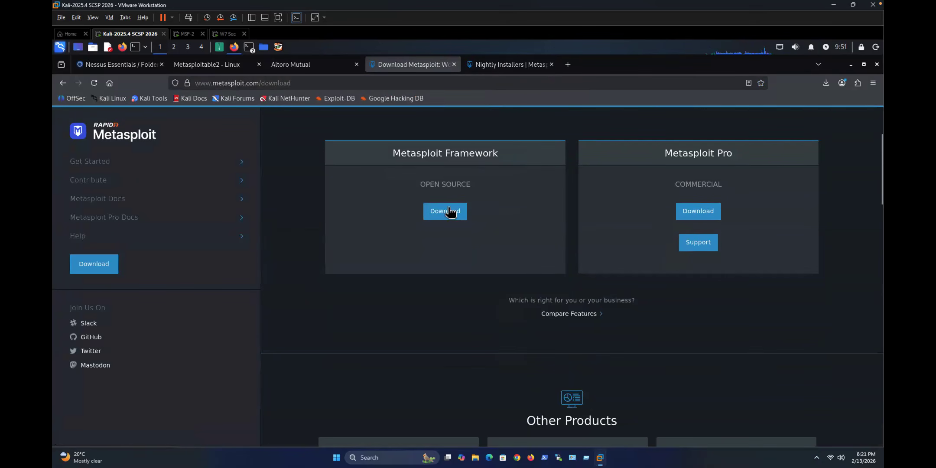
pyautogui.click(437, 200)
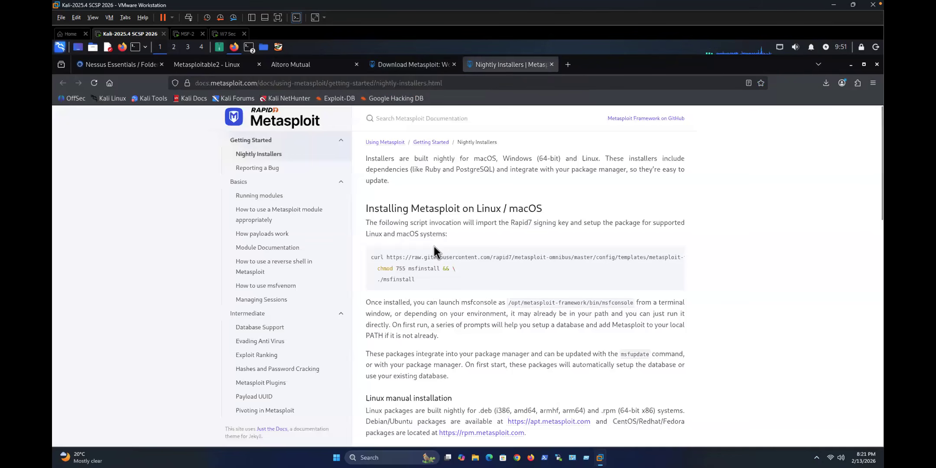
pyautogui.scroll(-2, 498, 241)
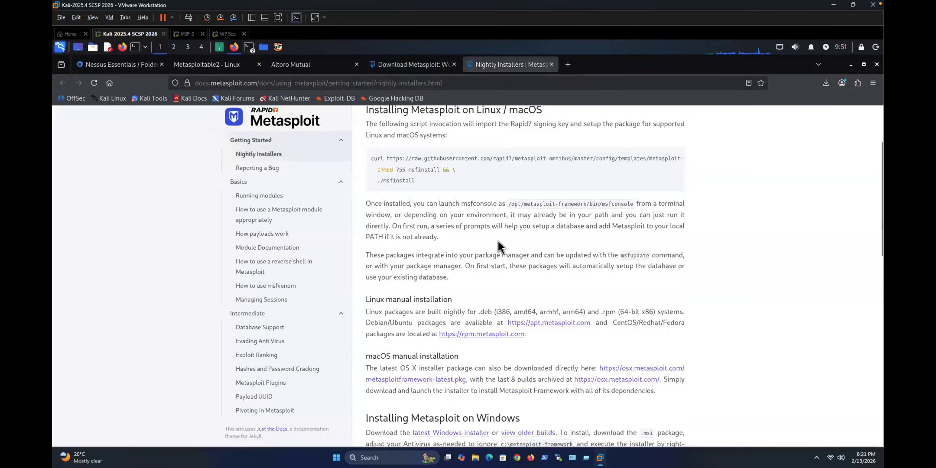
pyautogui.scroll(2, 551, 229)
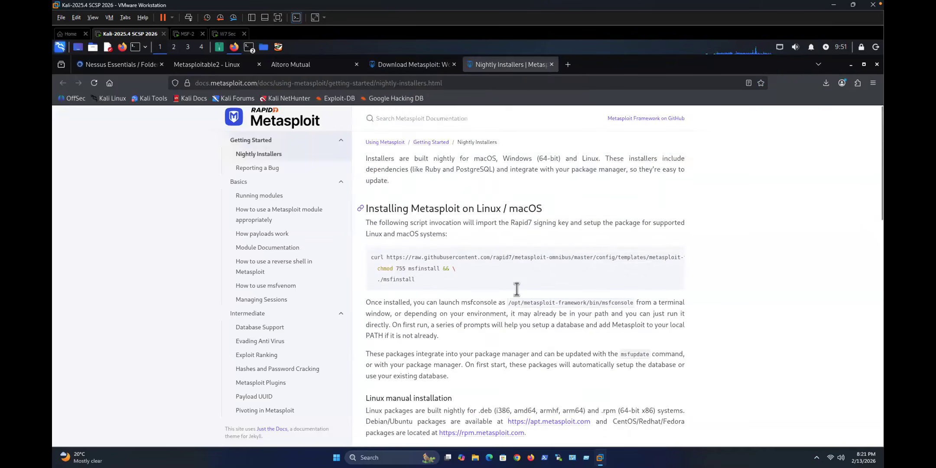
pyautogui.scroll(-6, 507, 299)
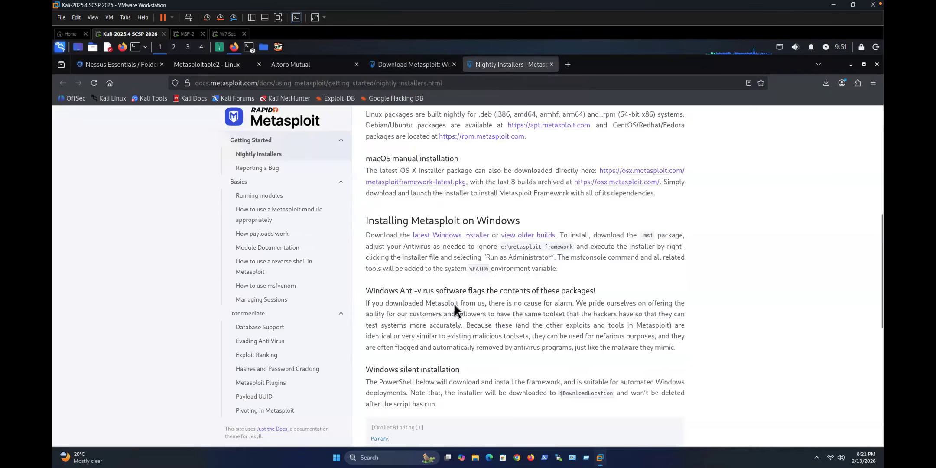
pyautogui.scroll(-4, 455, 305)
pyautogui.scroll(-3, 454, 301)
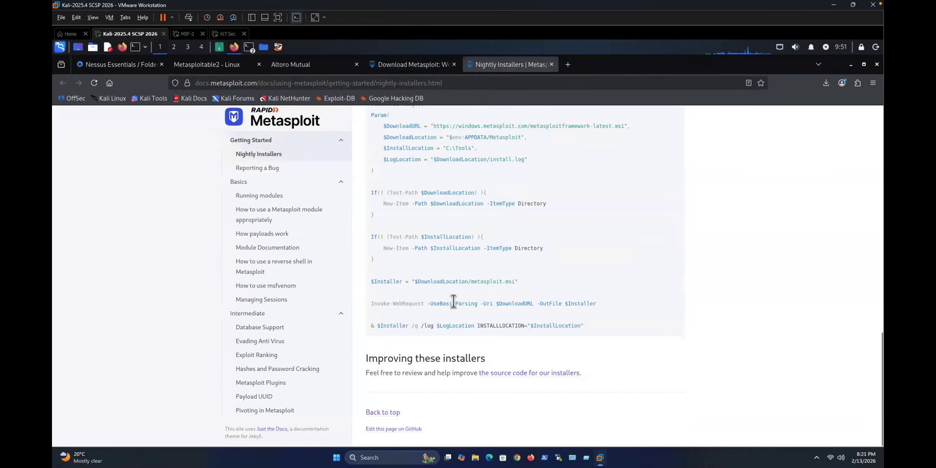
pyautogui.scroll(15, 455, 298)
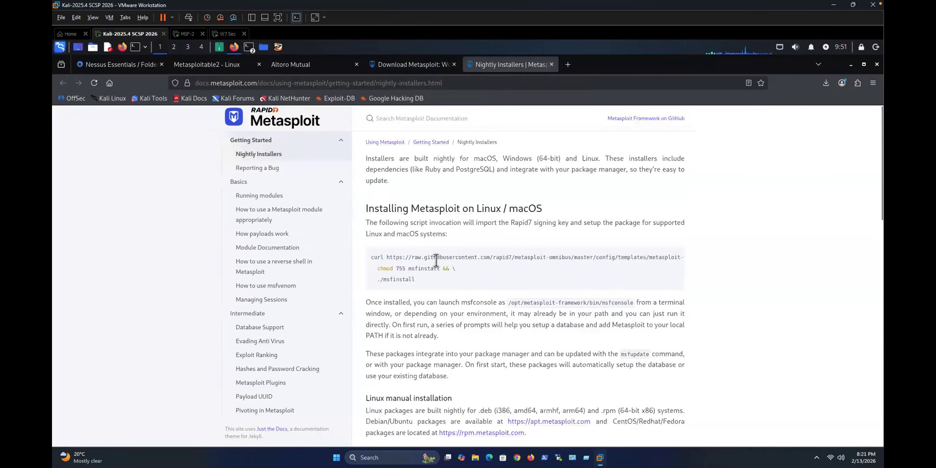
# Step: Select the curl install command with its full URL, then clear the selection
pyautogui.moveTo(374, 257); pyautogui.dragTo(640, 257)
pyautogui.moveTo(476, 283); pyautogui.dragTo(482, 237)
pyautogui.moveTo(500, 287); pyautogui.dragTo(567, 287)
pyautogui.moveTo(415, 373); pyautogui.dragTo(414, 384)
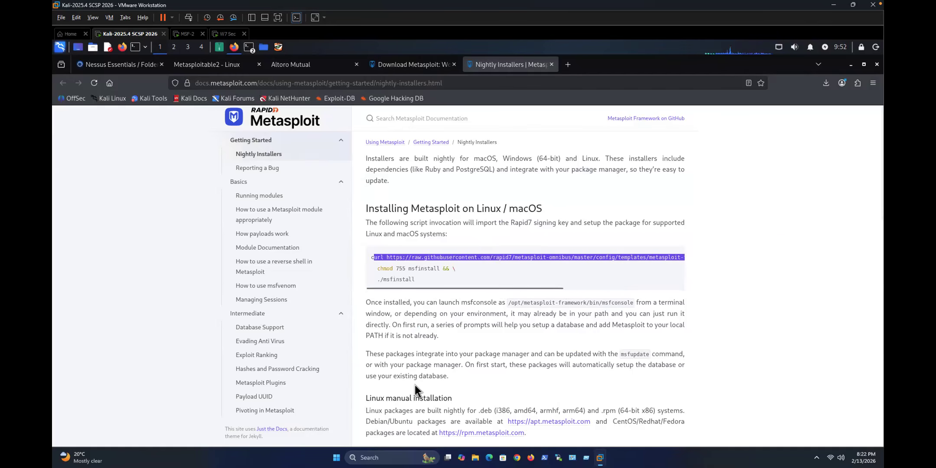
pyautogui.click(536, 423)
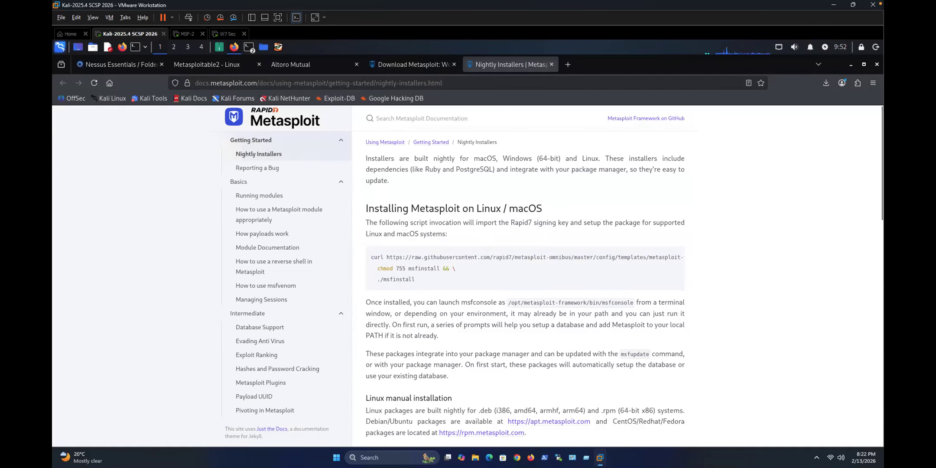
# Step: Browse the rpm.metasploit.com package listing, then return to the installers documentation
pyautogui.click(481, 432)
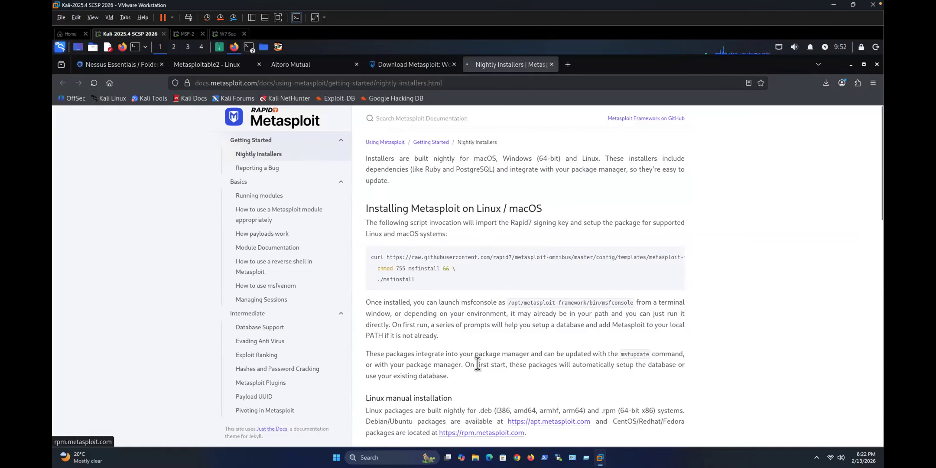
pyautogui.scroll(-4, 475, 362)
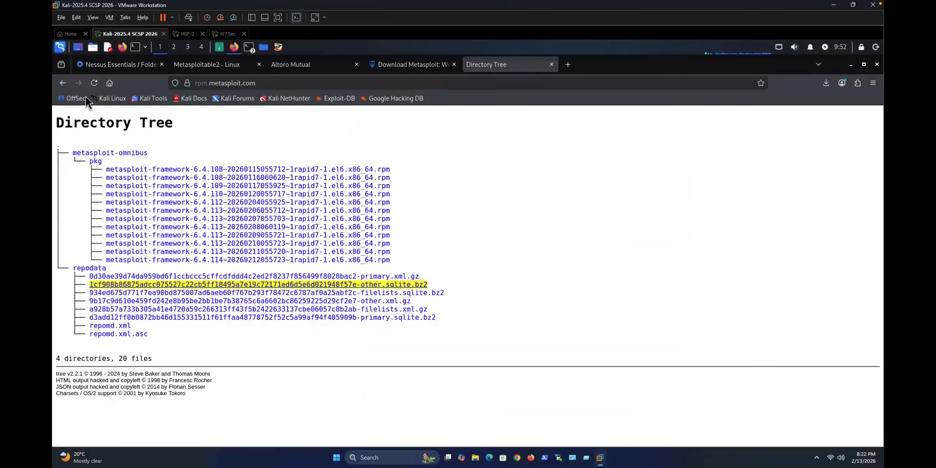
pyautogui.click(62, 86)
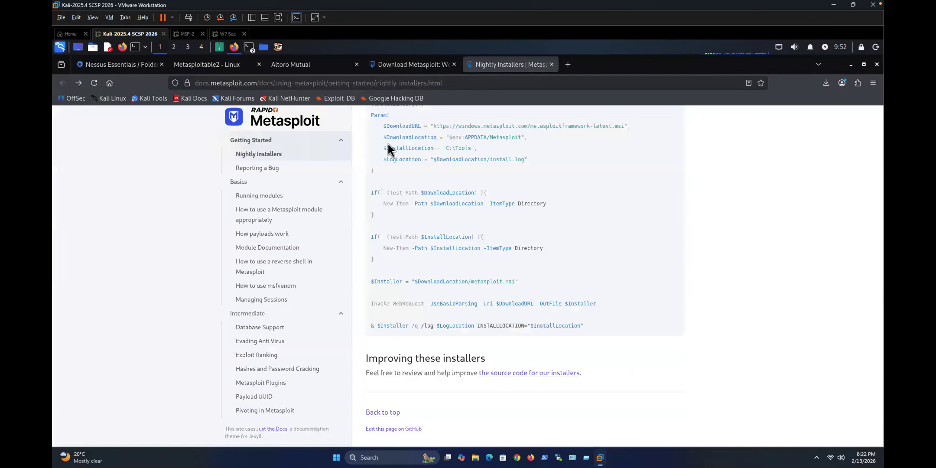
# Step: Go back to the Google results and search for 'metasploit framework iso download'
pyautogui.hotkey('ctrl', 'pageup')
pyautogui.click(63, 83)
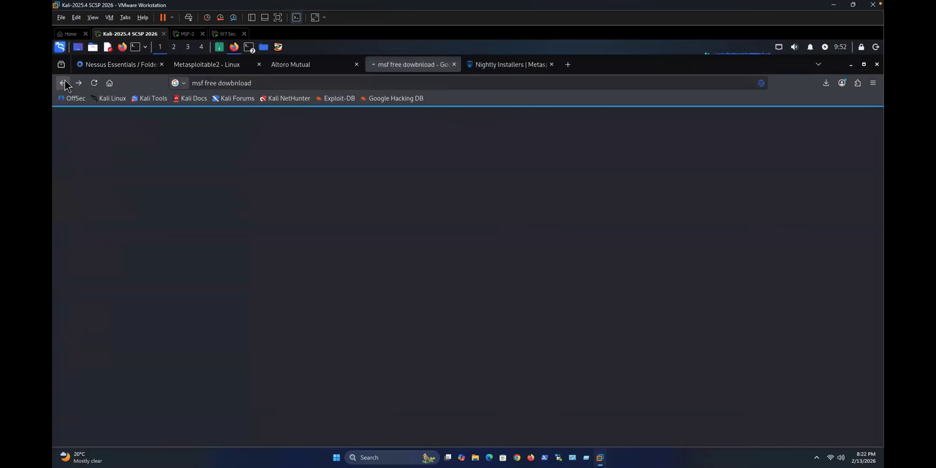
pyautogui.click(165, 127)
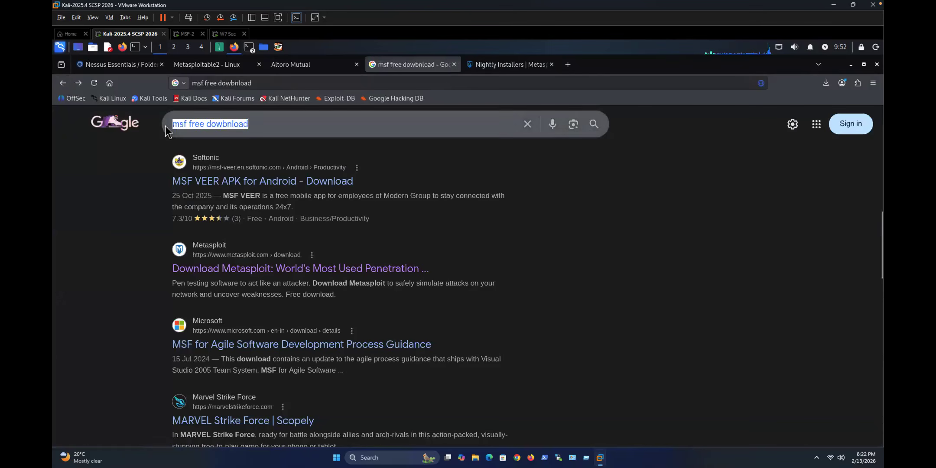
pyautogui.write('metas')
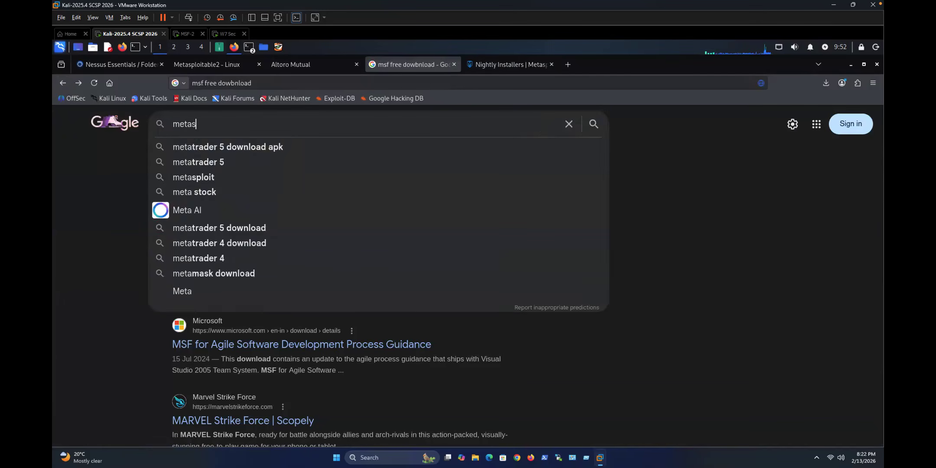
pyautogui.write('ploi')
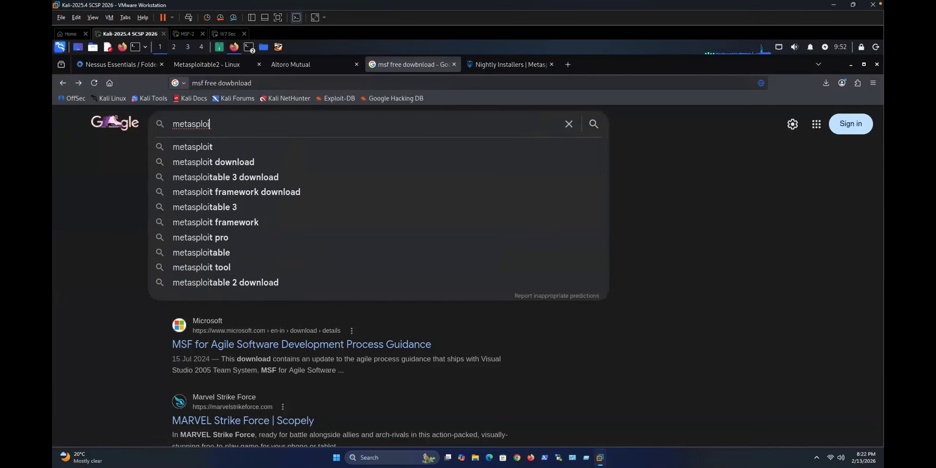
pyautogui.write('t frame')
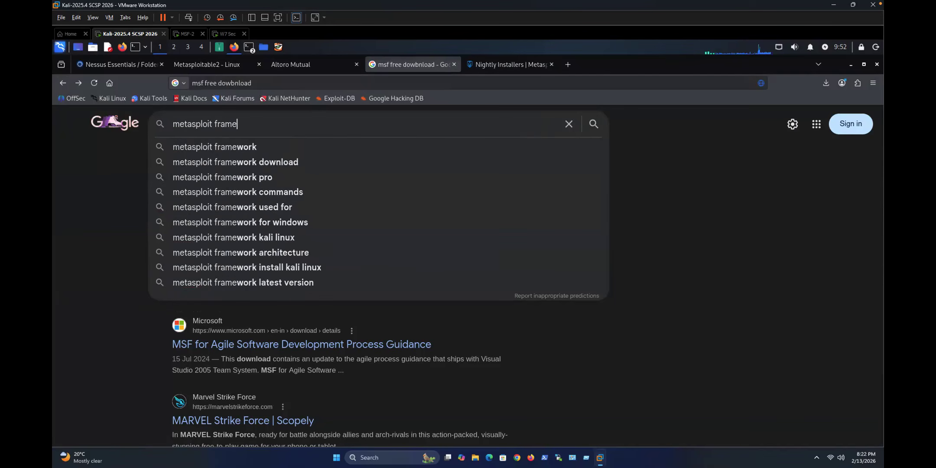
pyautogui.write('work iso')
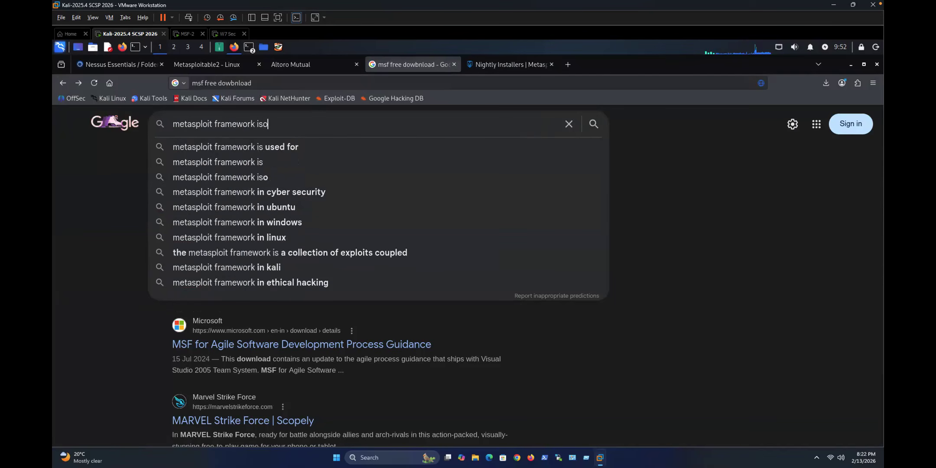
pyautogui.write(' download')
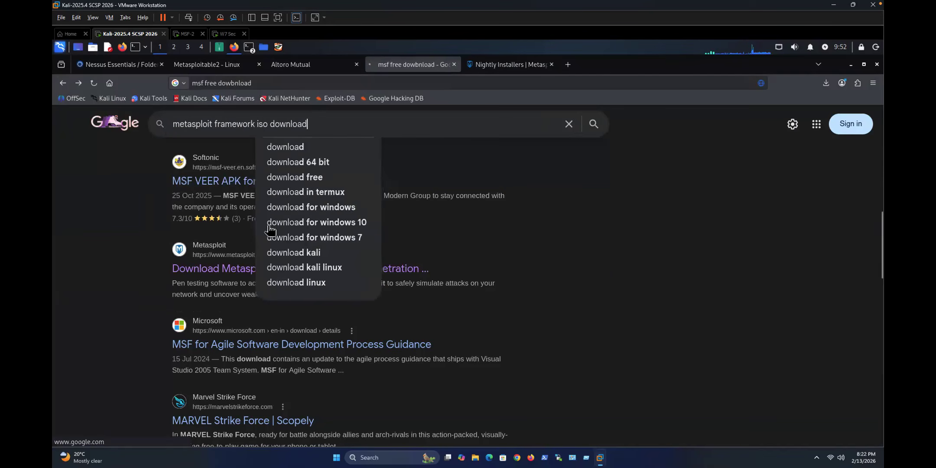
pyautogui.press('Return')
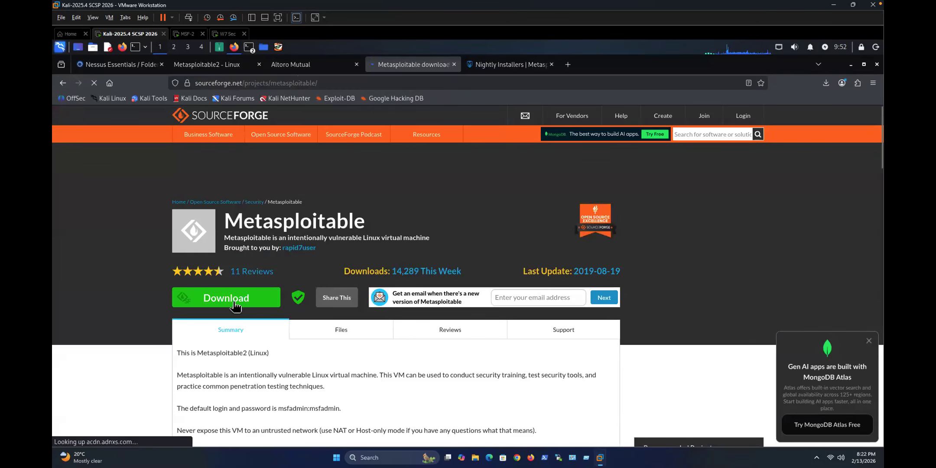
# Step: Copy the Metasploitable page address and restore it after a stray 'c' was typed
pyautogui.scroll(-10, 245, 309)
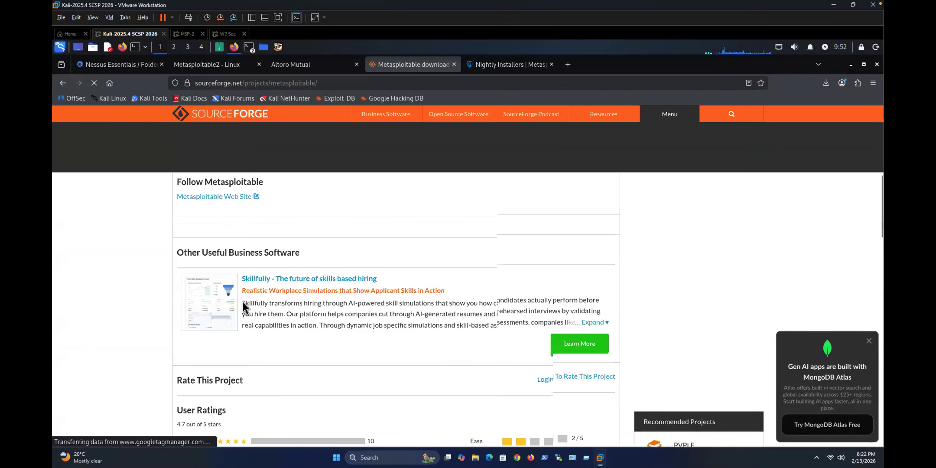
pyautogui.scroll(-5, 245, 336)
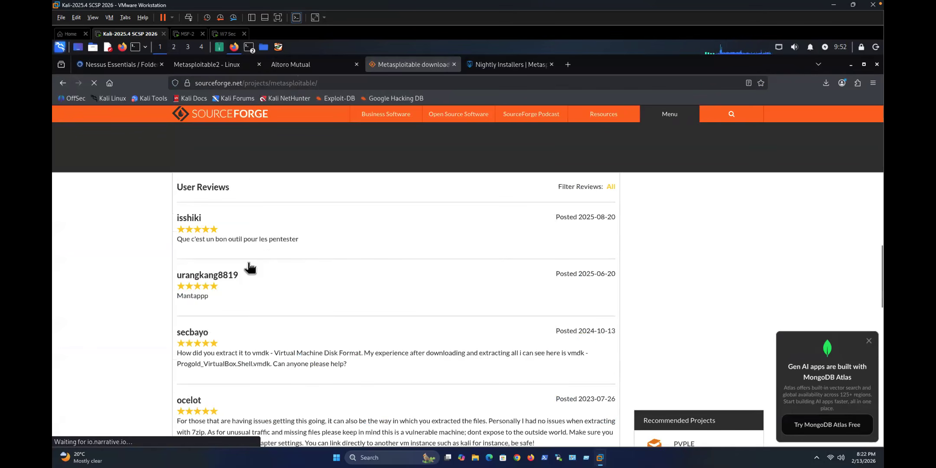
pyautogui.press('Home')
pyautogui.click(224, 86)
pyautogui.hotkey('ctrl', 'c')
pyautogui.write('c')
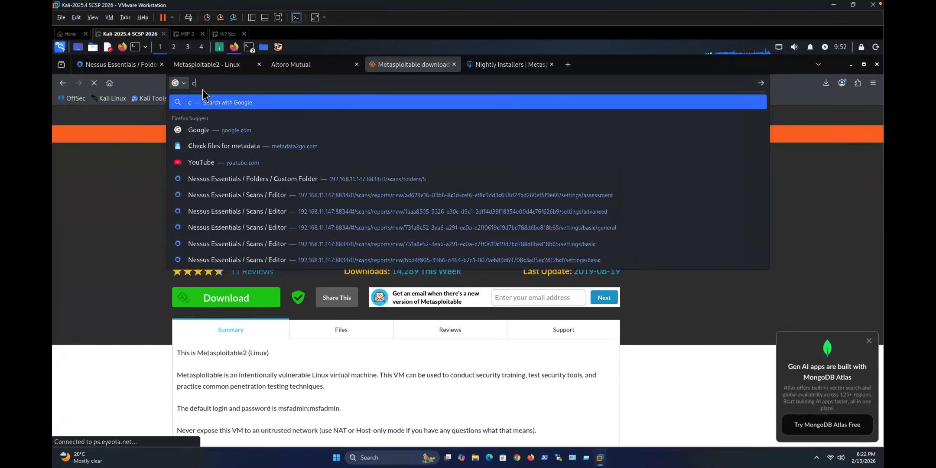
pyautogui.click(208, 83)
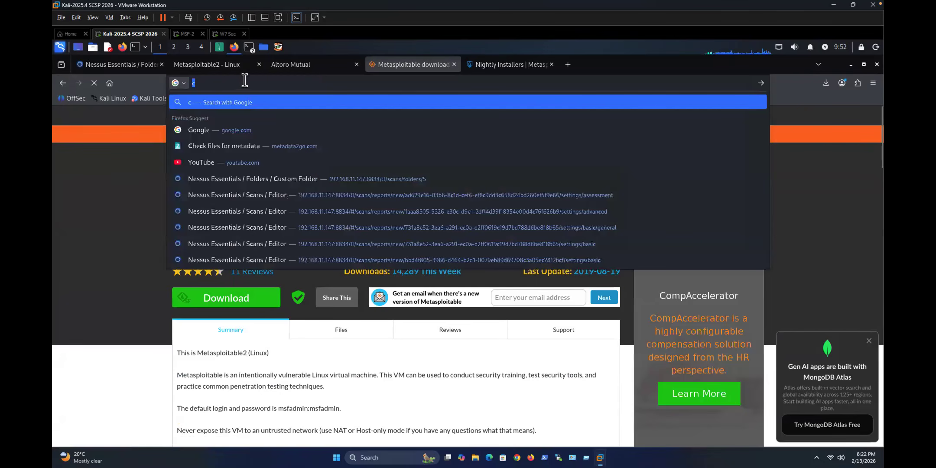
pyautogui.hotkey('ctrl', 'v')
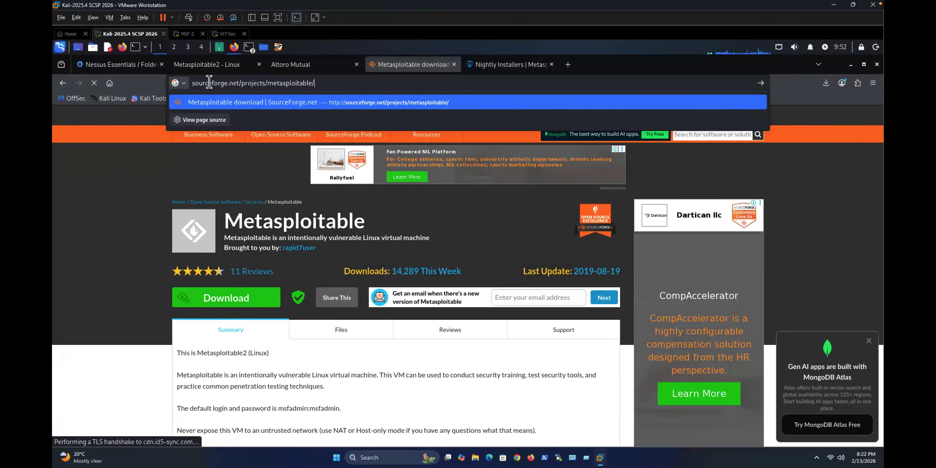
pyautogui.moveTo(316, 83); pyautogui.dragTo(192, 88)
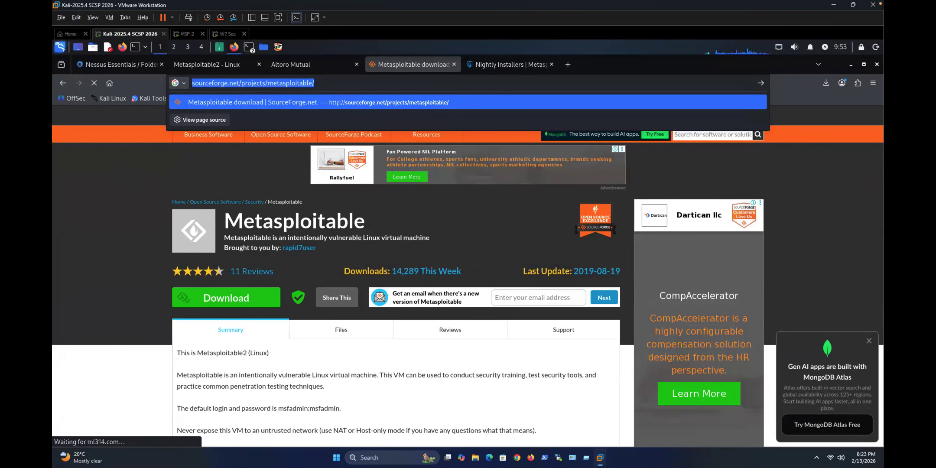
# Step: Close the application menu and reselect the full Metasploitable page address
pyautogui.press('super')
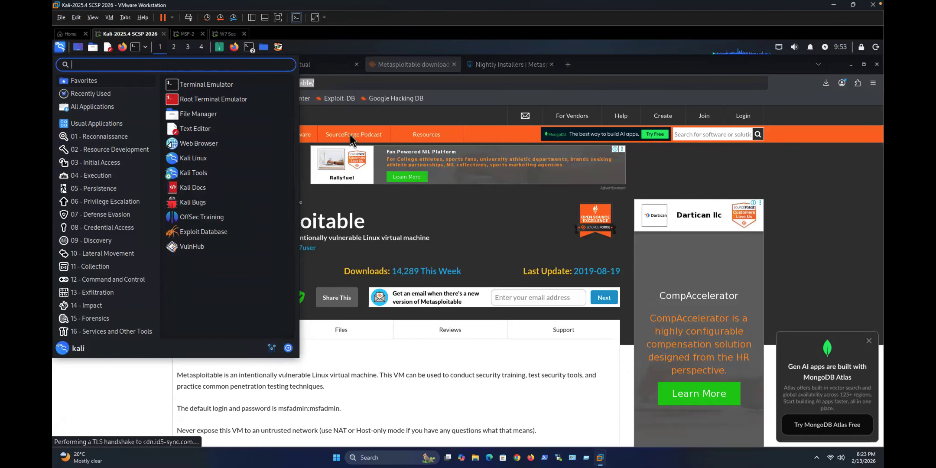
pyautogui.press('Escape')
pyautogui.click(241, 74)
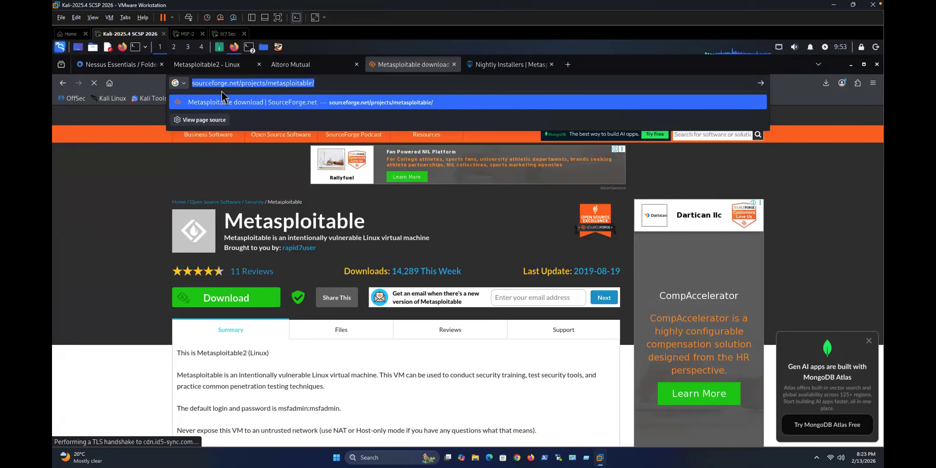
pyautogui.click(235, 90)
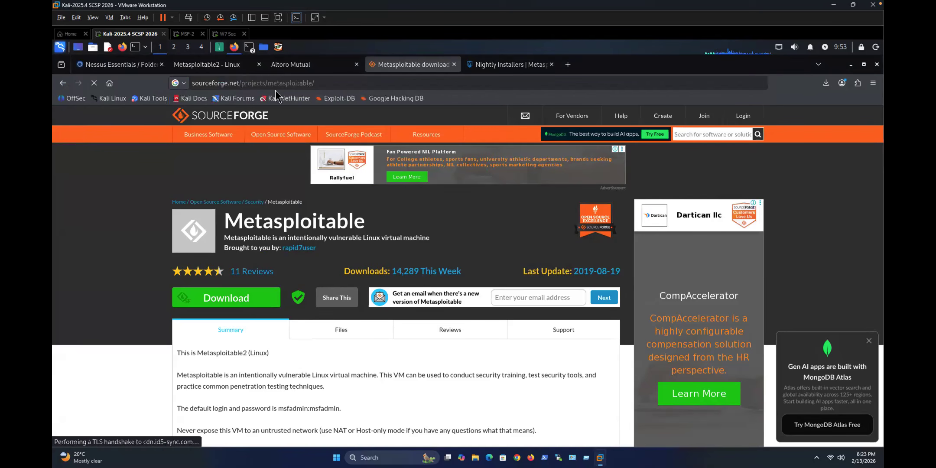
pyautogui.click(322, 81)
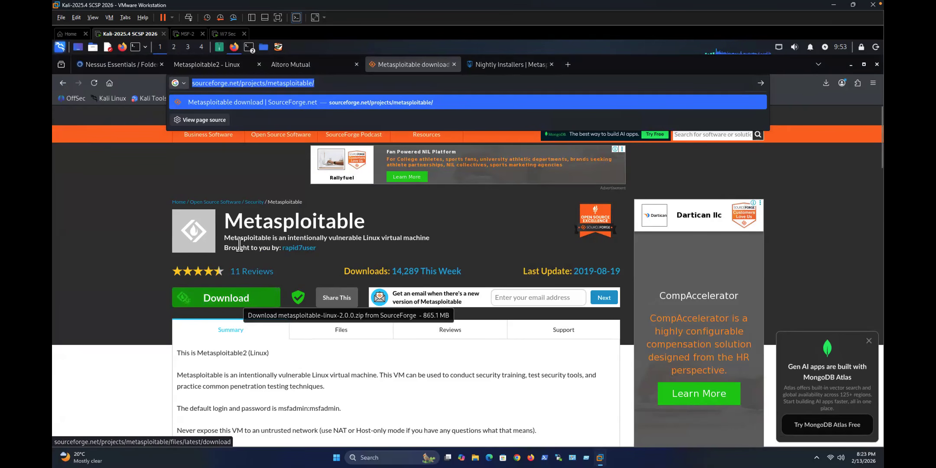
# Step: Return to the 'metasploit framework iso download' results and scroll through them
pyautogui.click(63, 83)
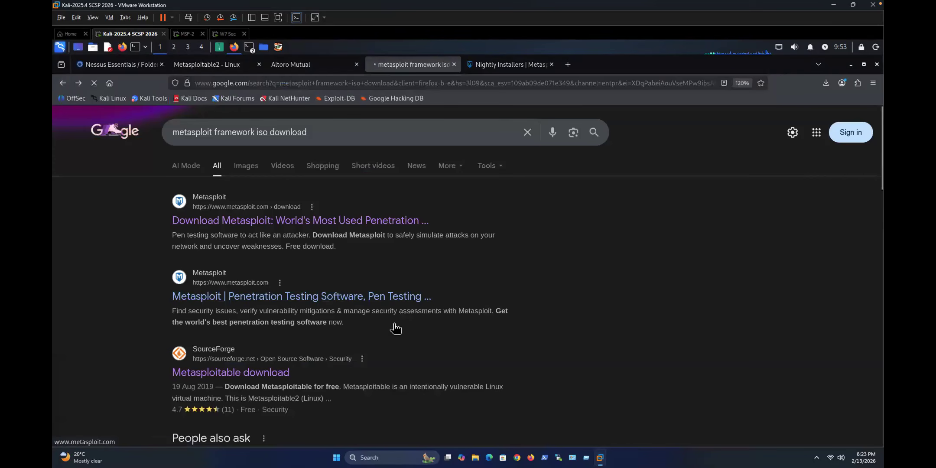
pyautogui.scroll(-5, 396, 328)
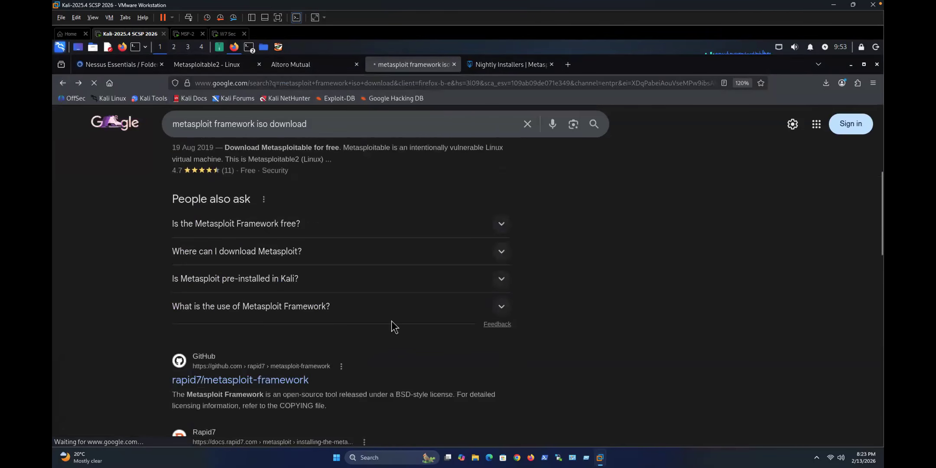
pyautogui.scroll(-1, 370, 331)
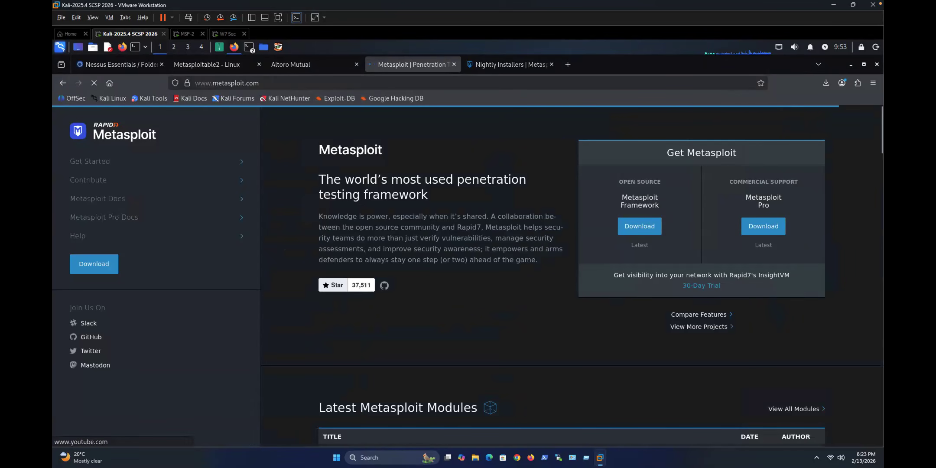
pyautogui.scroll(-3, 567, 297)
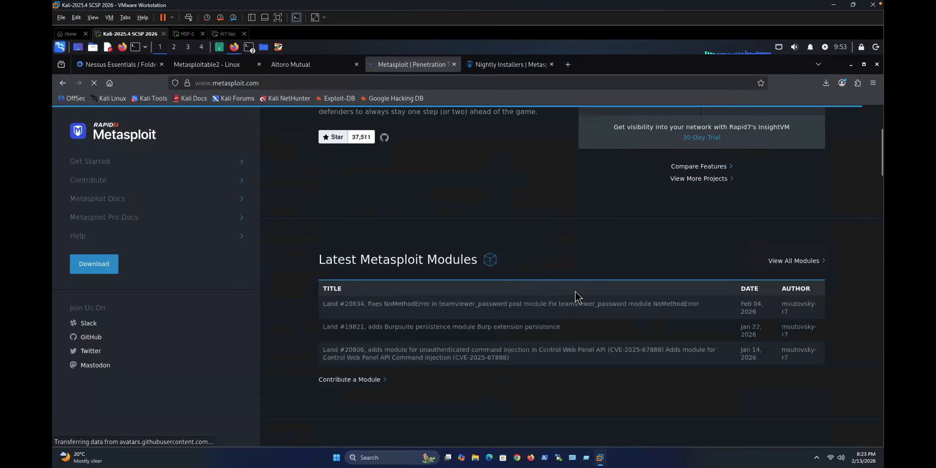
pyautogui.scroll(2, 189, 260)
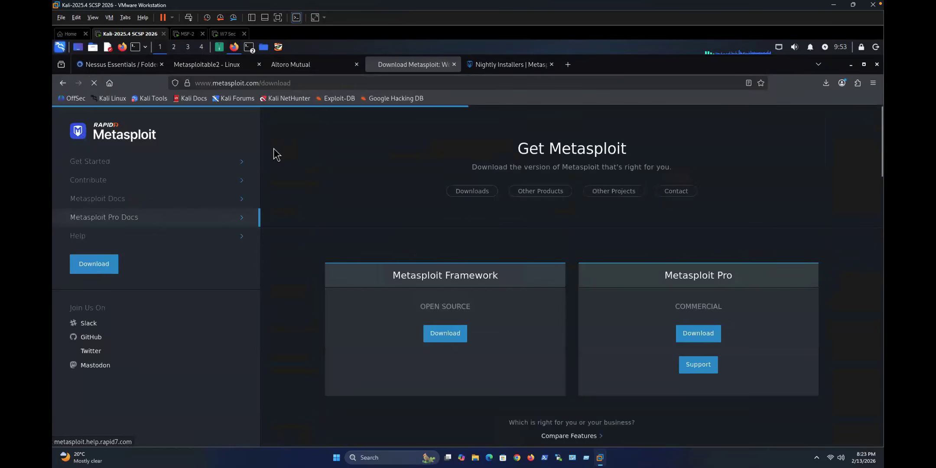
# Step: Check the Firefox downloads list, then navigate back through the Metasploit pages
pyautogui.click(826, 82)
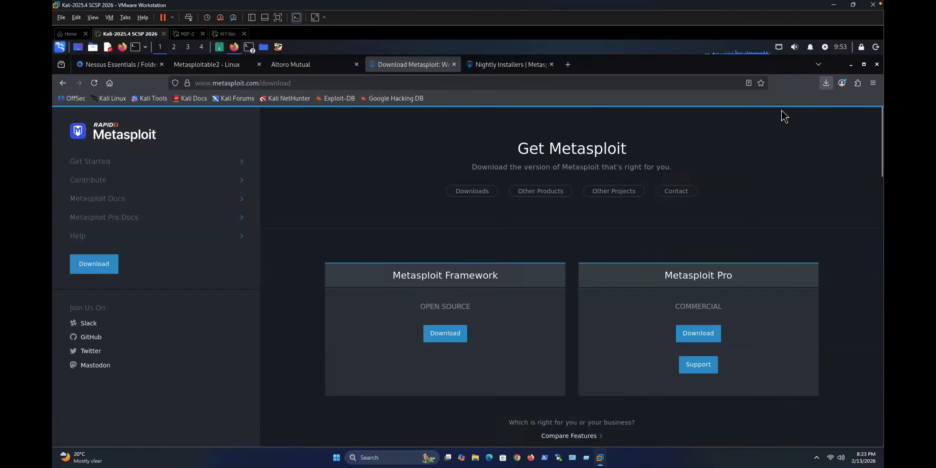
pyautogui.click(65, 82)
pyautogui.click(64, 81)
pyautogui.click(65, 83)
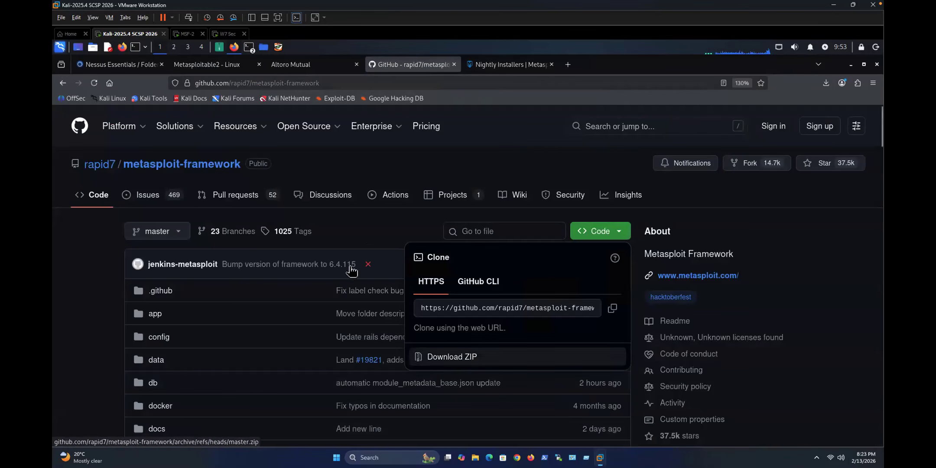
# Step: Close the clone/download menu and scroll through the rapid7/metasploit-framework file list and README
pyautogui.click(288, 331)
pyautogui.scroll(-5, 288, 332)
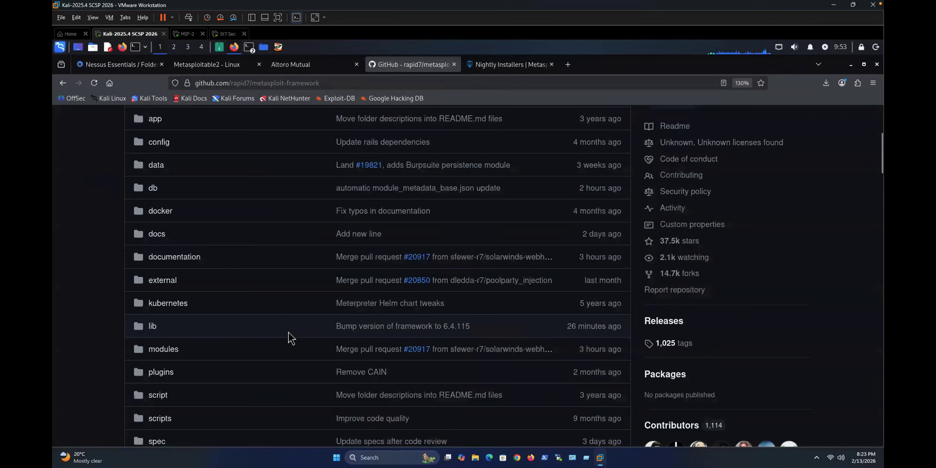
pyautogui.scroll(-10, 289, 332)
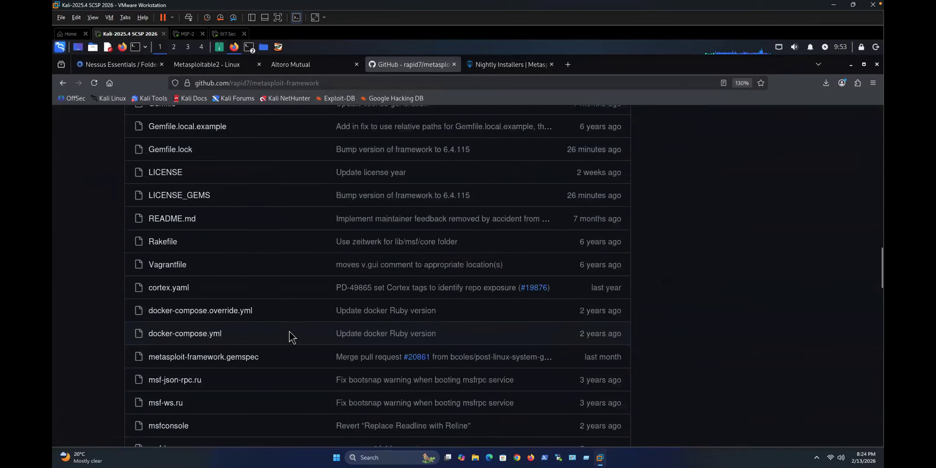
pyautogui.scroll(-8, 288, 331)
pyautogui.scroll(-7, 288, 330)
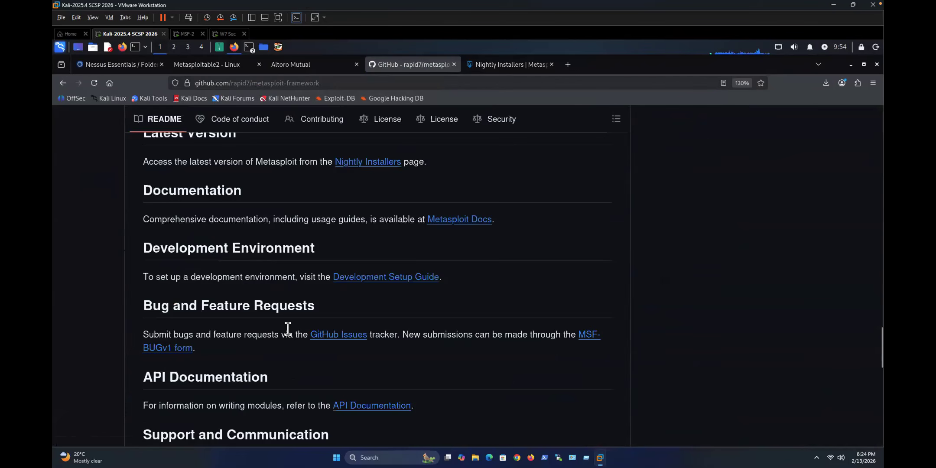
pyautogui.scroll(-8, 286, 328)
pyautogui.scroll(-5, 279, 308)
pyautogui.scroll(20, 288, 299)
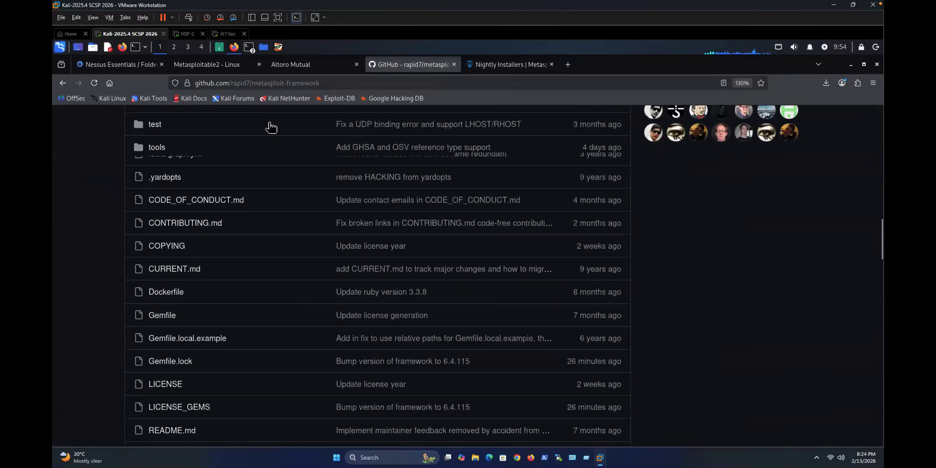
# Step: Go back to the earlier Google results and search for 'index of windows 7 iso'
pyautogui.click(62, 83)
pyautogui.click(63, 83)
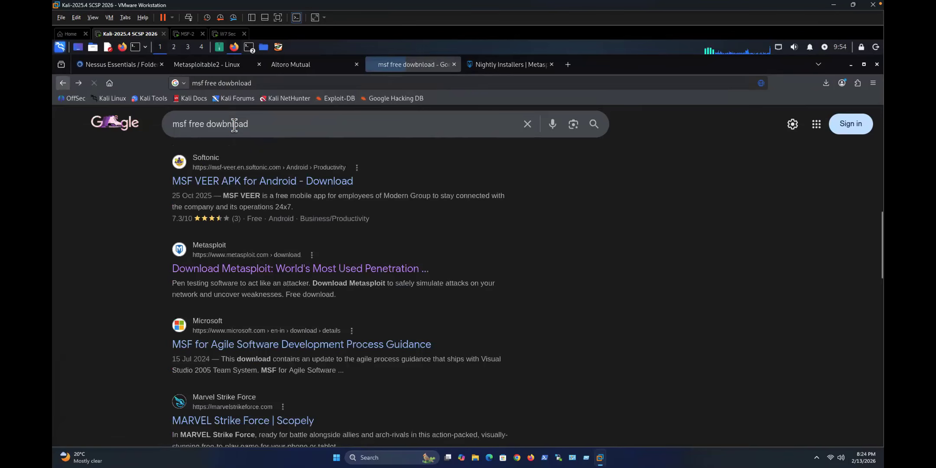
pyautogui.tripleClick(234, 125)
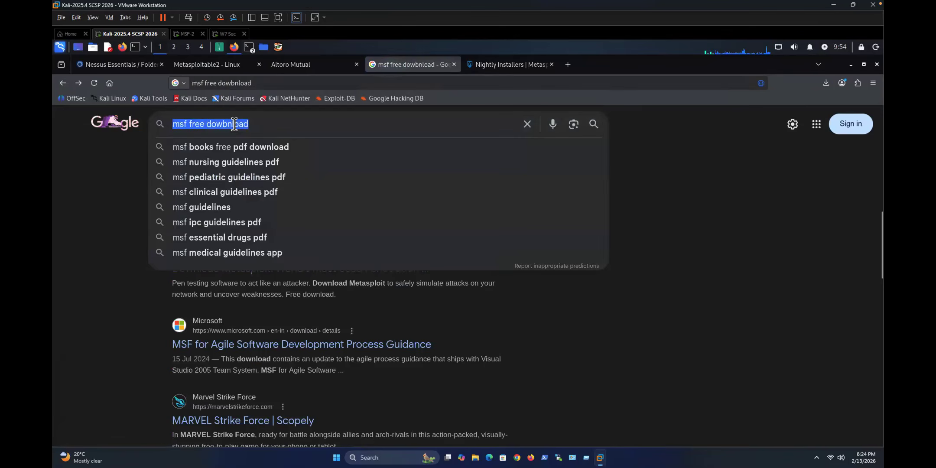
pyautogui.write('in')
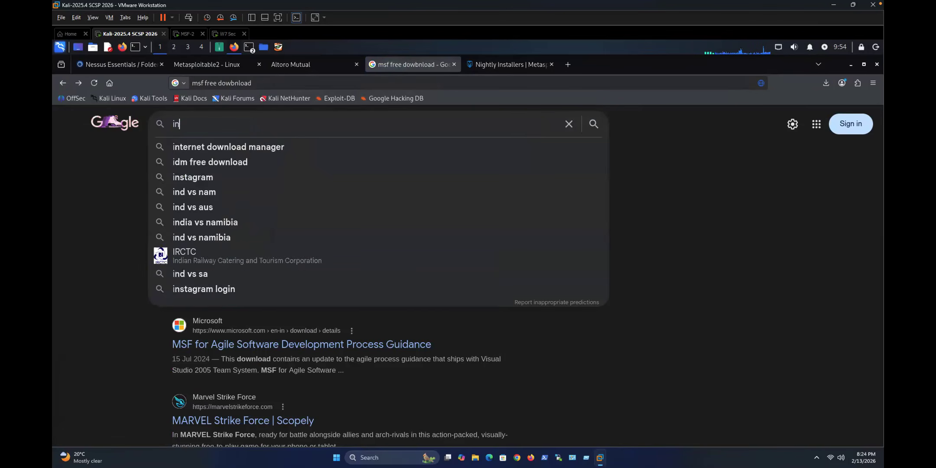
pyautogui.write('dex o')
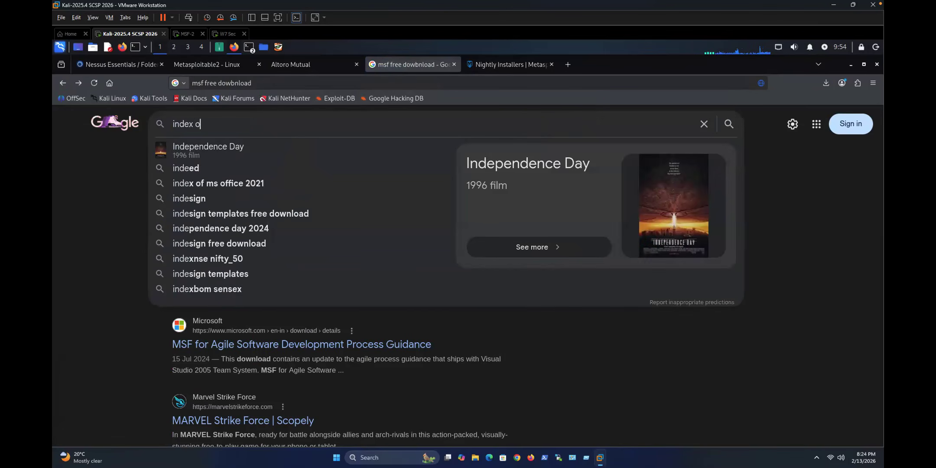
pyautogui.write('f windows ')
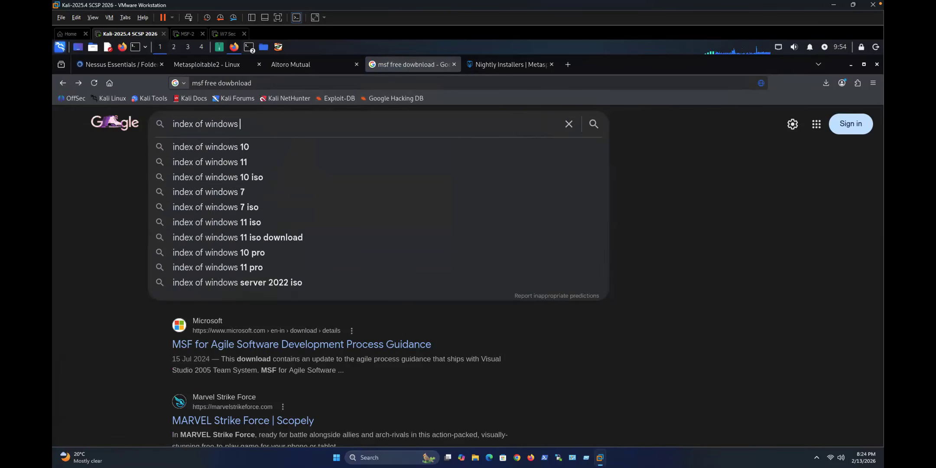
pyautogui.write('7 iso')
pyautogui.press('Return')
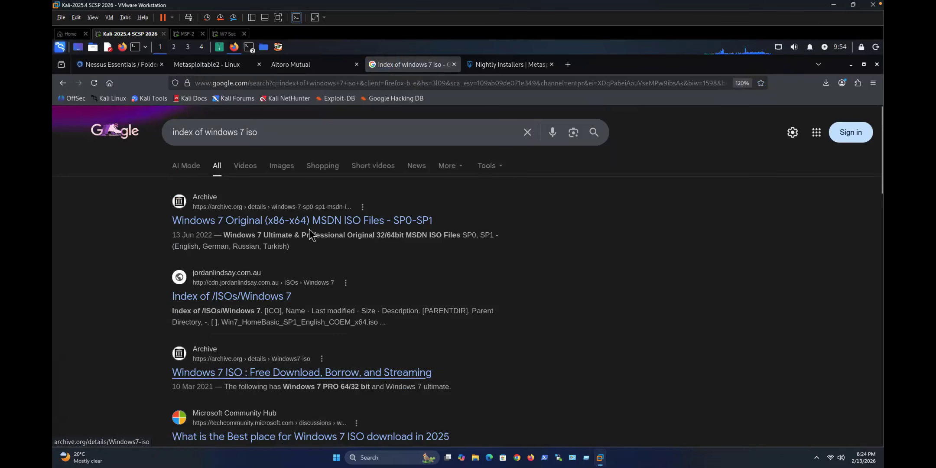
pyautogui.click(180, 135)
pyautogui.hotkey('ctrl', 'a')
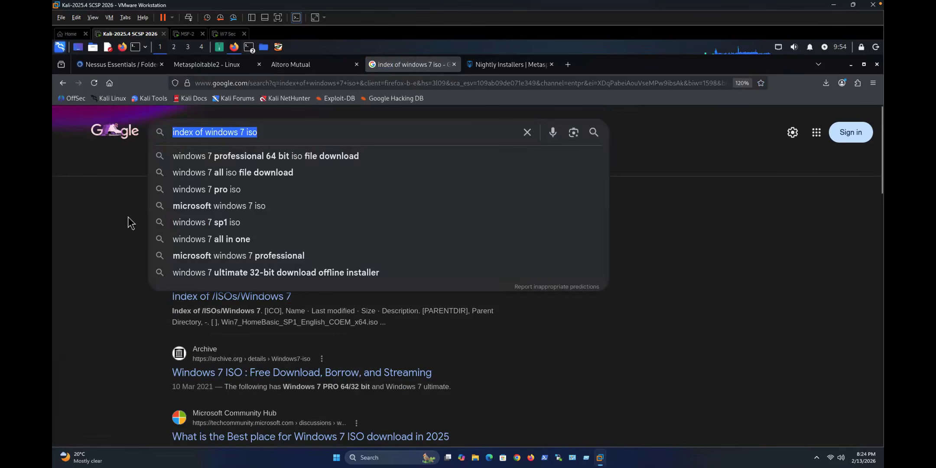
pyautogui.click(128, 217)
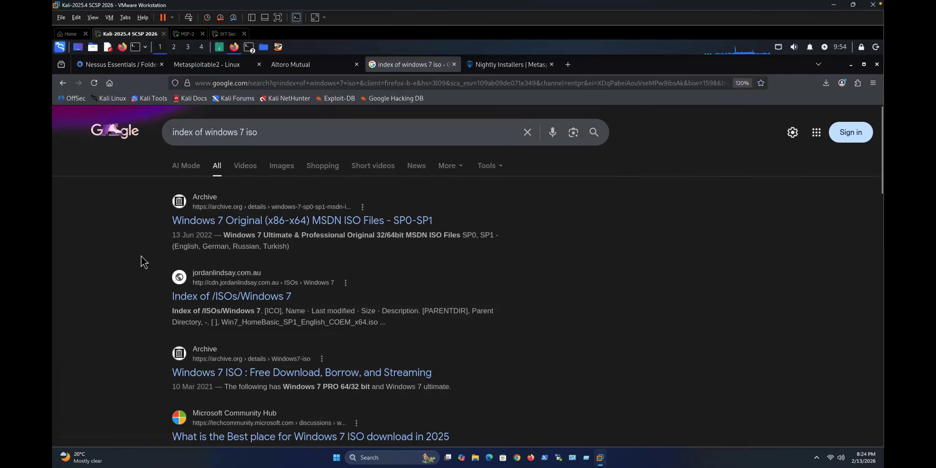
pyautogui.scroll(-3, 141, 258)
pyautogui.scroll(3, 244, 217)
# Step: Open the archive.org Windows 7 Original MSDN ISO result and close the Nightly Installers tab
pyautogui.click(346, 223)
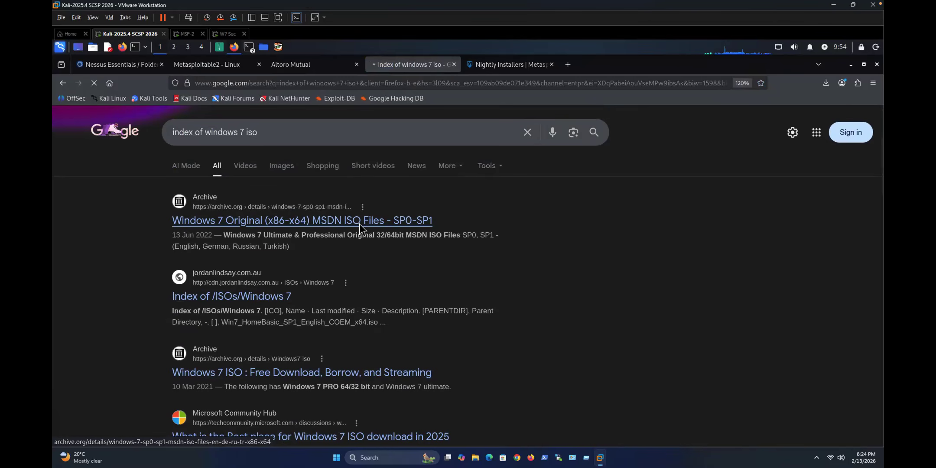
pyautogui.click(503, 65)
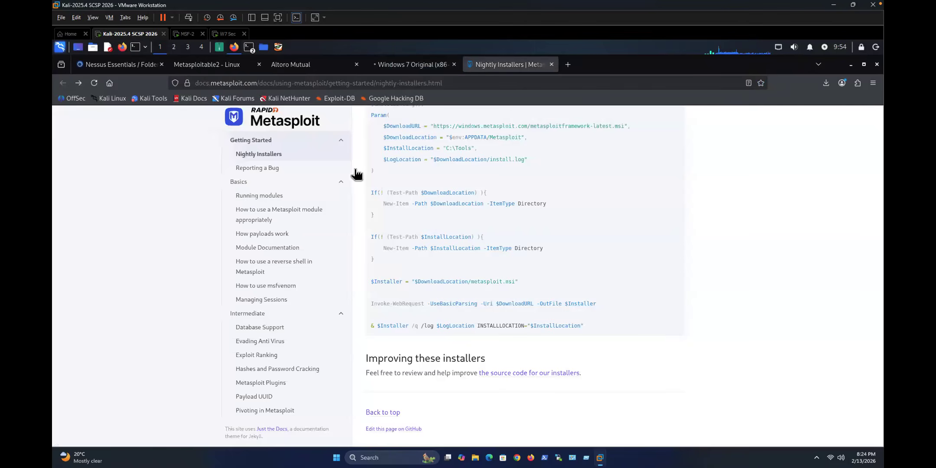
pyautogui.hotkey('ctrl', 'w')
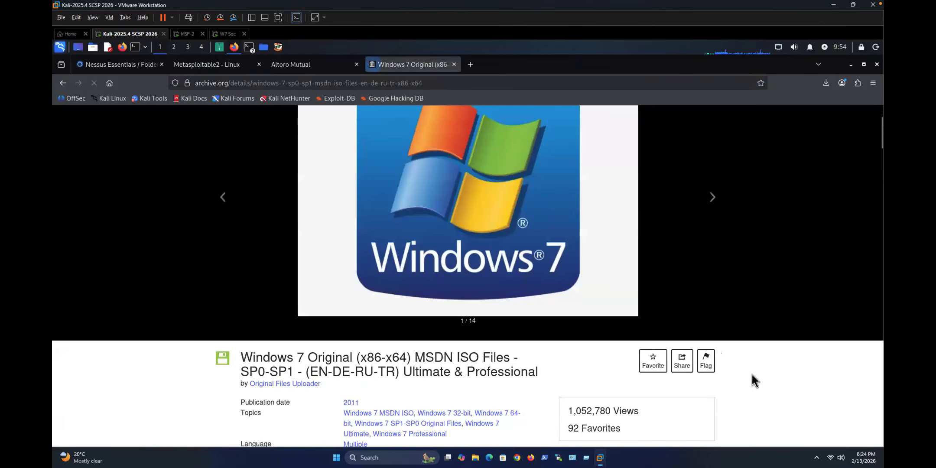
# Step: List the item's ISO IMAGE download files, then return to the search results
pyautogui.scroll(-5, 752, 374)
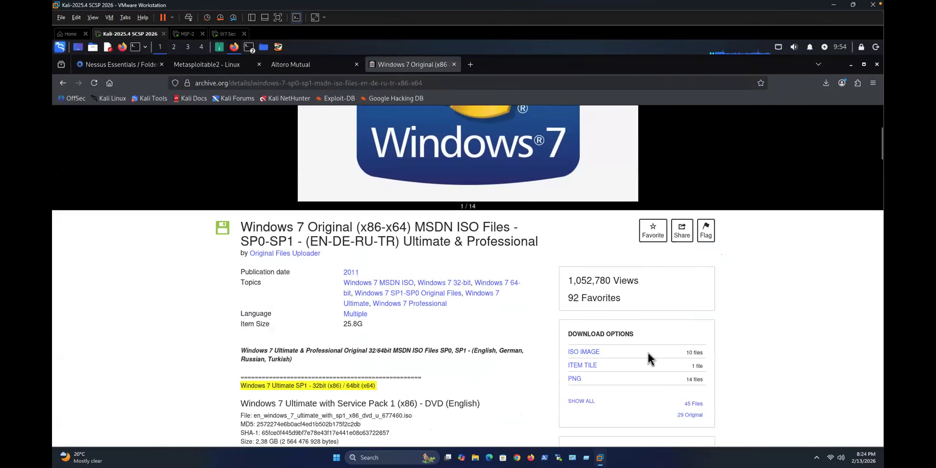
pyautogui.click(603, 352)
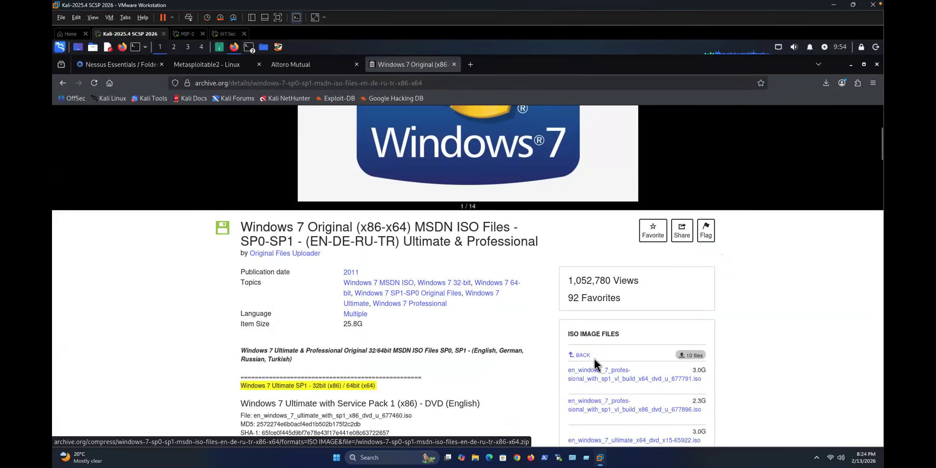
pyautogui.scroll(-3, 599, 293)
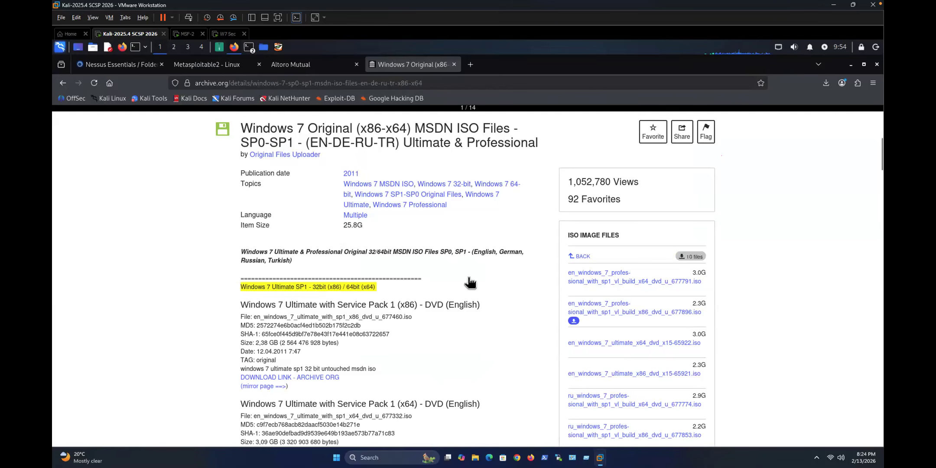
pyautogui.scroll(9, 468, 281)
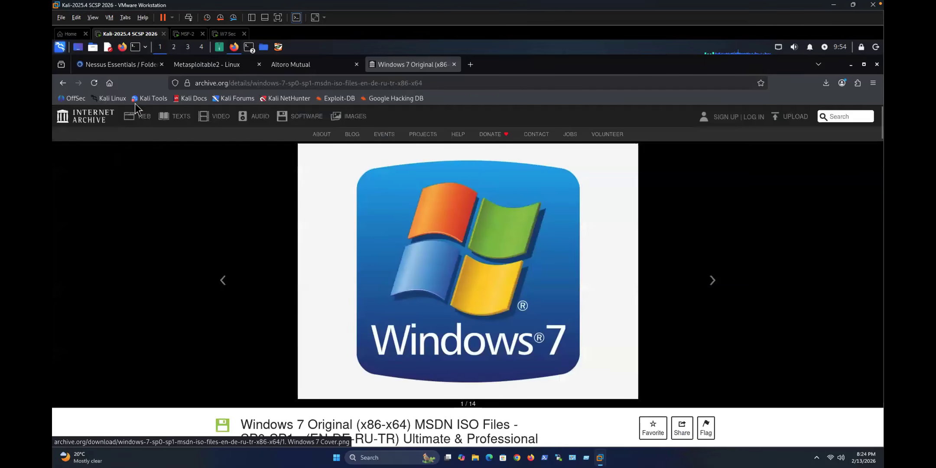
pyautogui.click(63, 84)
# Step: View the Index of /ISOs/Windows 7 listing, step back to New Tab, and show Altoro Mutual
pyautogui.click(306, 299)
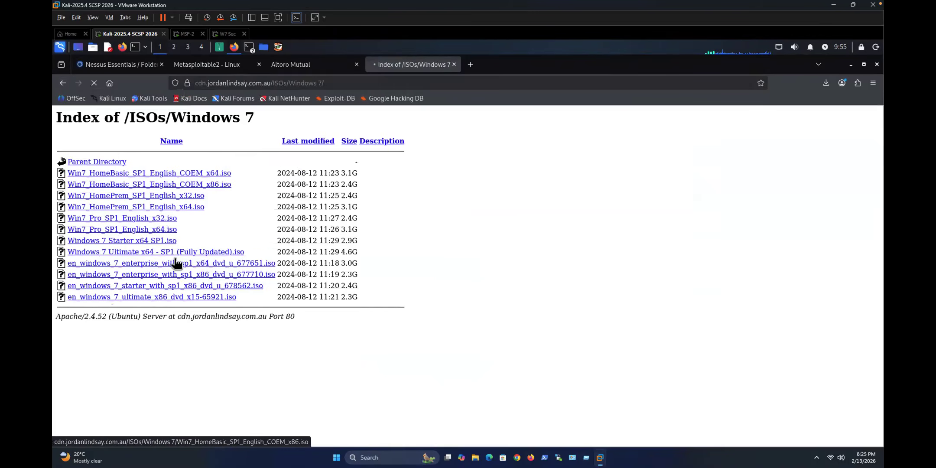
pyautogui.click(63, 83)
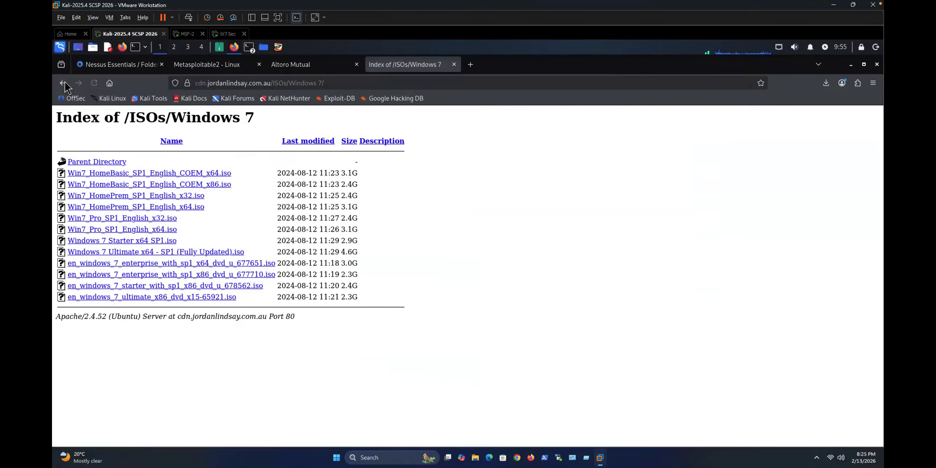
pyautogui.scroll(-6, 111, 220)
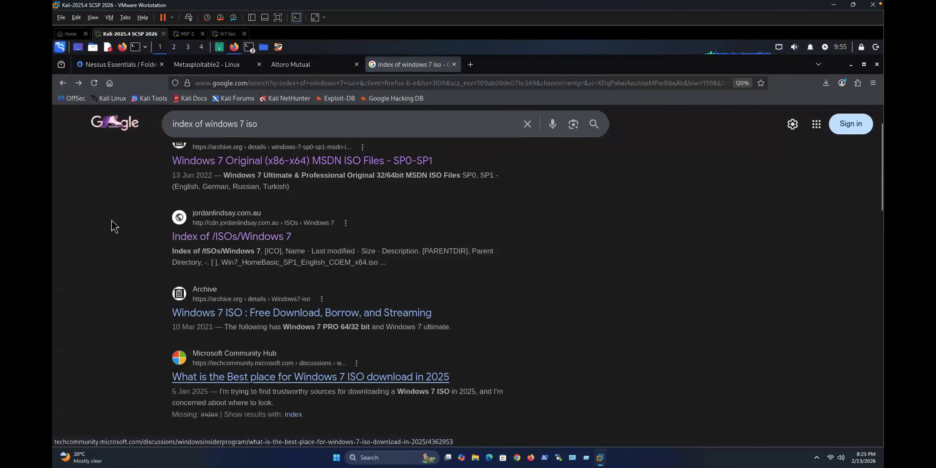
pyautogui.scroll(6, 146, 260)
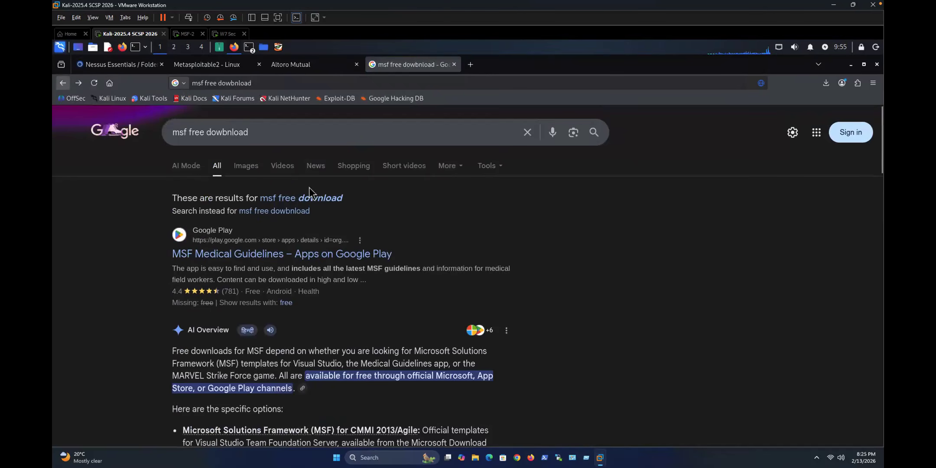
pyautogui.hotkey('alt', 'Left')
pyautogui.click(290, 68)
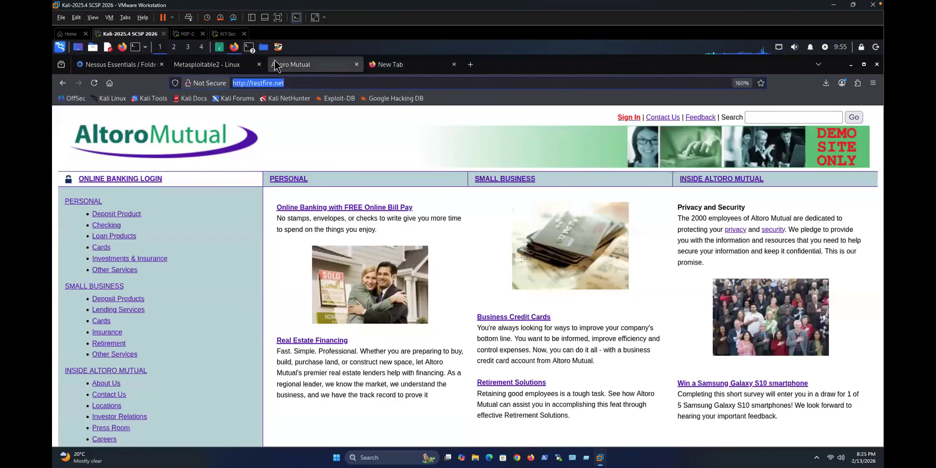
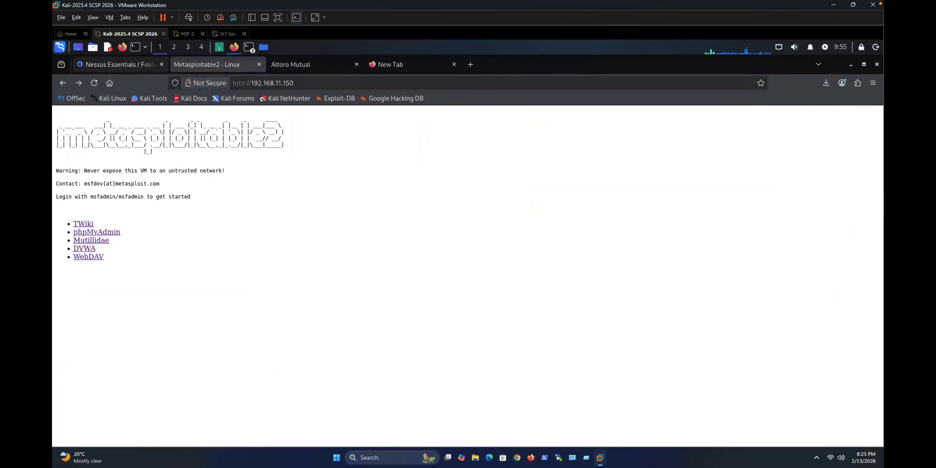
# Step: Switch to the Nessus Essentials tab to show the adv net scan's 66 vulnerabilities
pyautogui.click(133, 66)
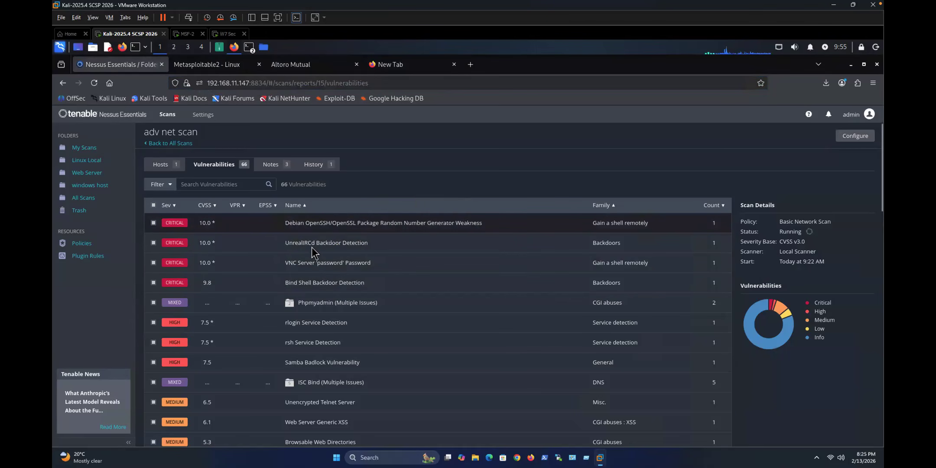
# Step: Open Plugin #32314, Debian OpenSSH/OpenSSL RNG Weakness, and highlight key description sentences
pyautogui.click(341, 225)
pyautogui.moveTo(168, 218); pyautogui.dragTo(260, 218)
pyautogui.moveTo(489, 216); pyautogui.dragTo(529, 217)
pyautogui.moveTo(164, 244); pyautogui.dragTo(437, 243)
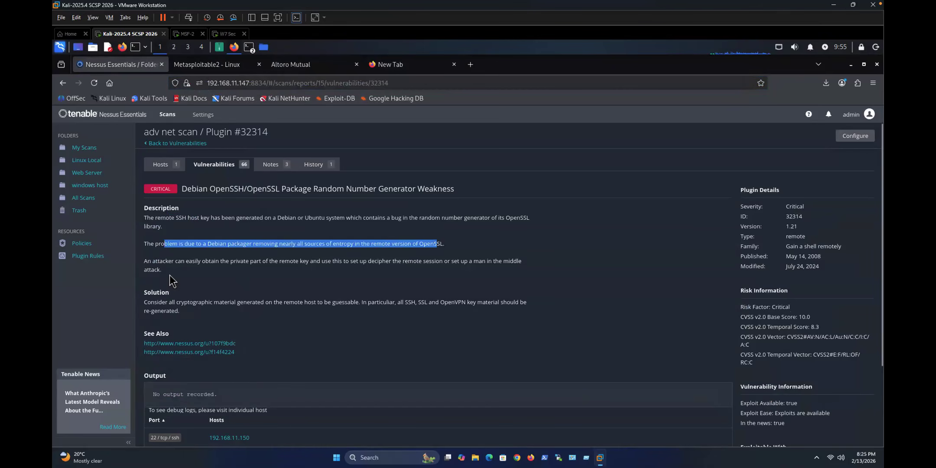
# Step: Clear the highlight, scroll through the plugin page, and return to the 67-finding vulnerability list
pyautogui.click(212, 279)
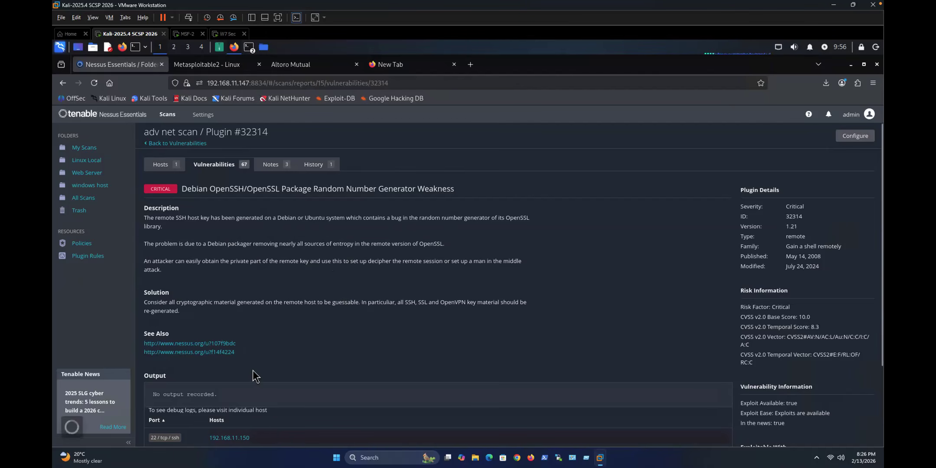
pyautogui.scroll(-3, 249, 366)
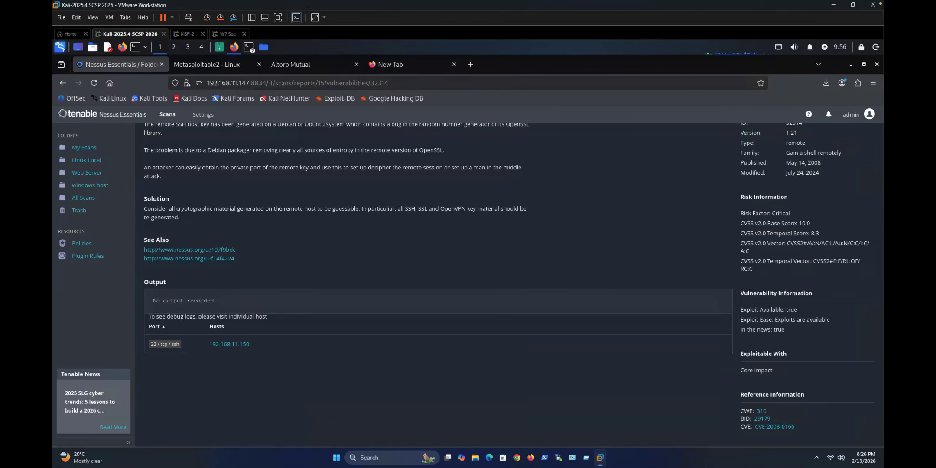
pyautogui.scroll(2, 754, 150)
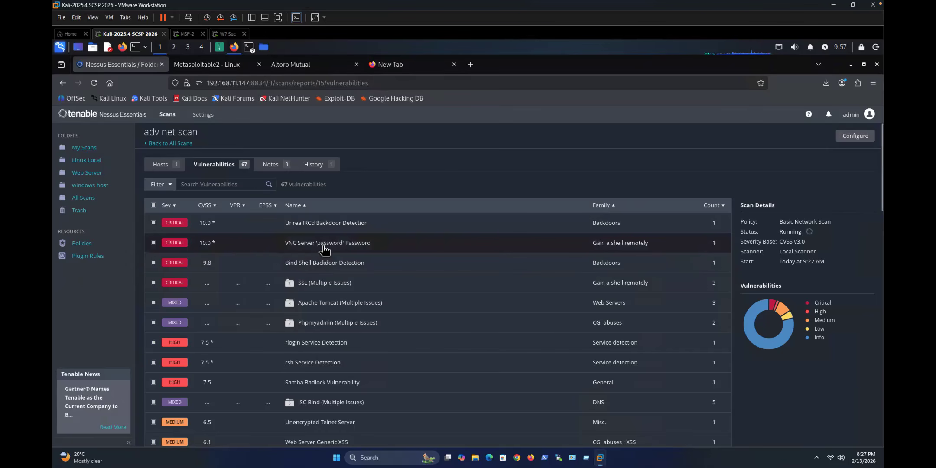
# Step: Open the SSL (Multiple Issues) group with two critical Debian OpenSSL weaknesses, then switch to the Kali terminal
pyautogui.click(308, 285)
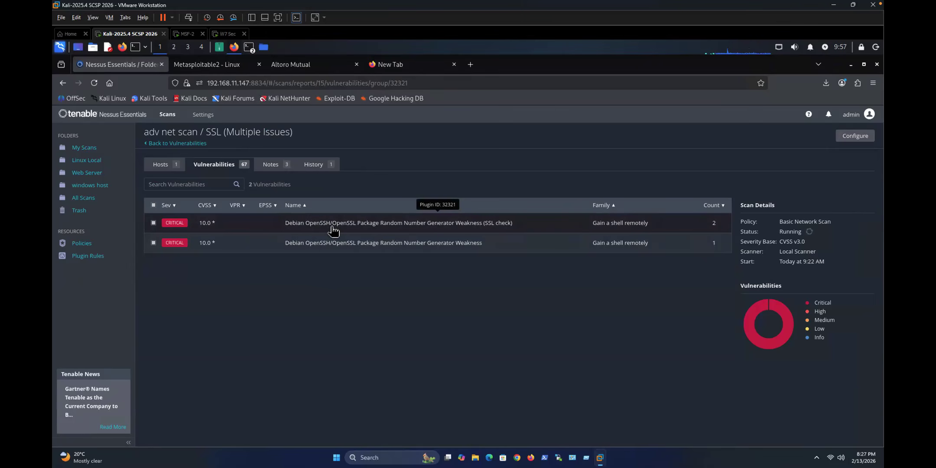
pyautogui.click(249, 47)
pyautogui.press('Return')
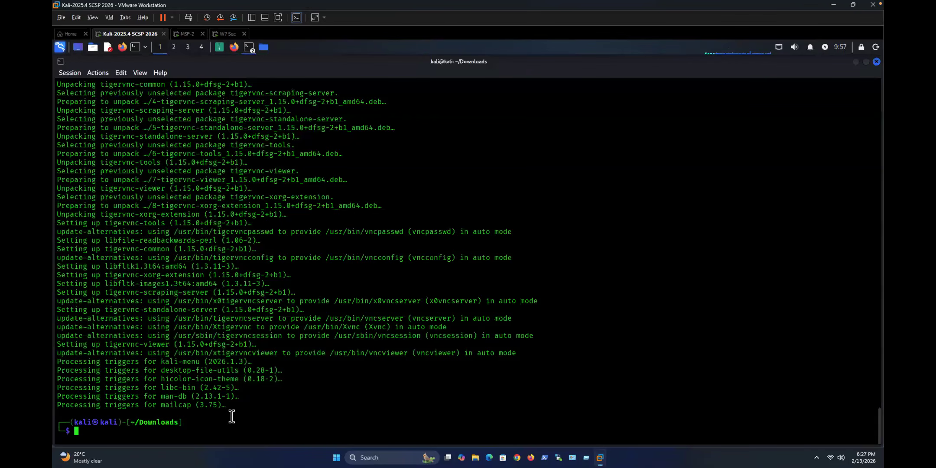
pyautogui.write('ssh')
pyautogui.press('Right')
pyautogui.press('Return')
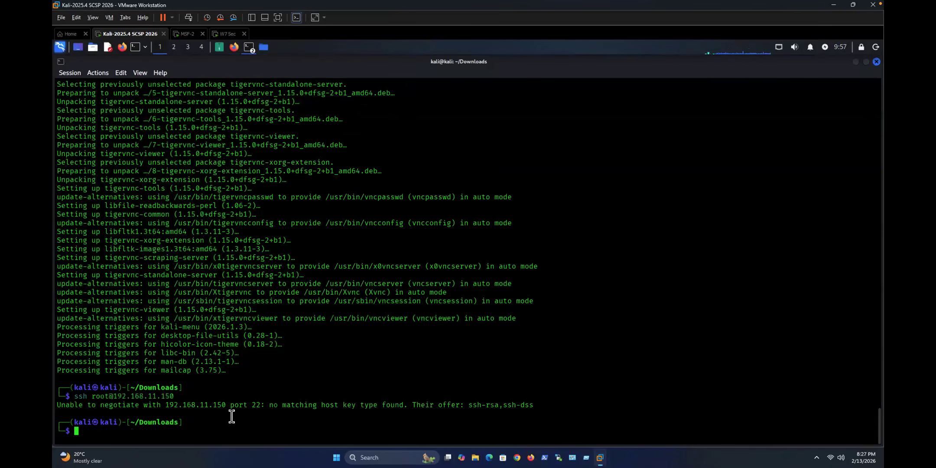
pyautogui.press('Up')
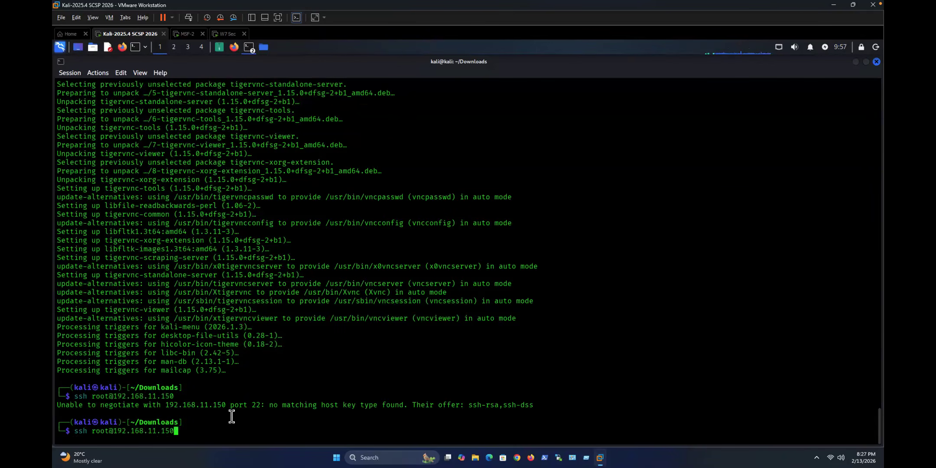
pyautogui.press('BackSpace')
pyautogui.press('BackSpace')
pyautogui.press('BackSpace')
pyautogui.press('BackSpace')
pyautogui.press('BackSpace')
pyautogui.press('BackSpace')
pyautogui.press('BackSpace')
pyautogui.press('BackSpace')
pyautogui.press('BackSpace')
pyautogui.press('BackSpace')
pyautogui.press('BackSpace')
pyautogui.press('BackSpace')
pyautogui.press('BackSpace')
pyautogui.press('BackSpace')
pyautogui.press('BackSpace')
pyautogui.press('BackSpace')
pyautogui.press('BackSpace')
pyautogui.press('BackSpace')
pyautogui.press('BackSpace')
pyautogui.press('BackSpace')
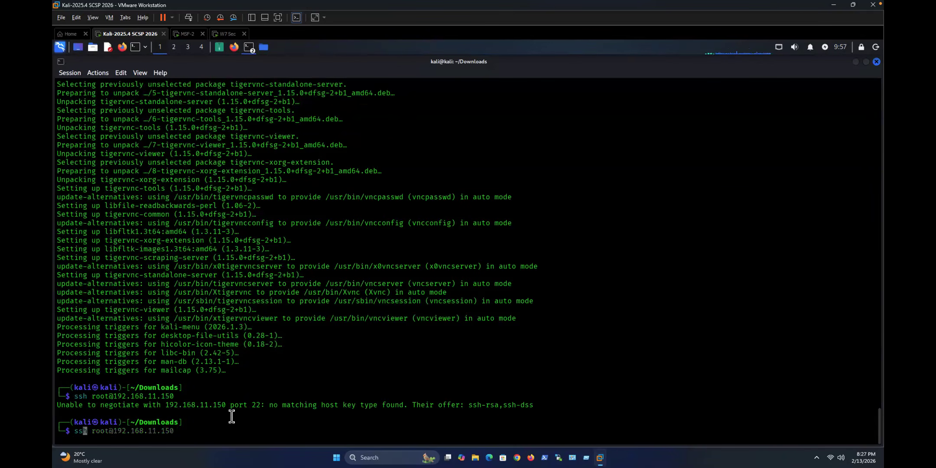
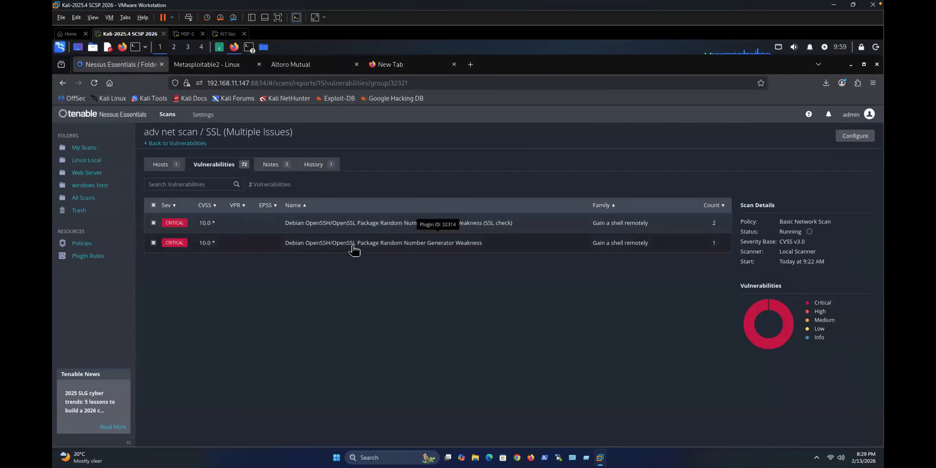
# Step: Open Plugin #32314, the critical Debian OpenSSH/OpenSSL random number generator weakness on port 22
pyautogui.click(353, 247)
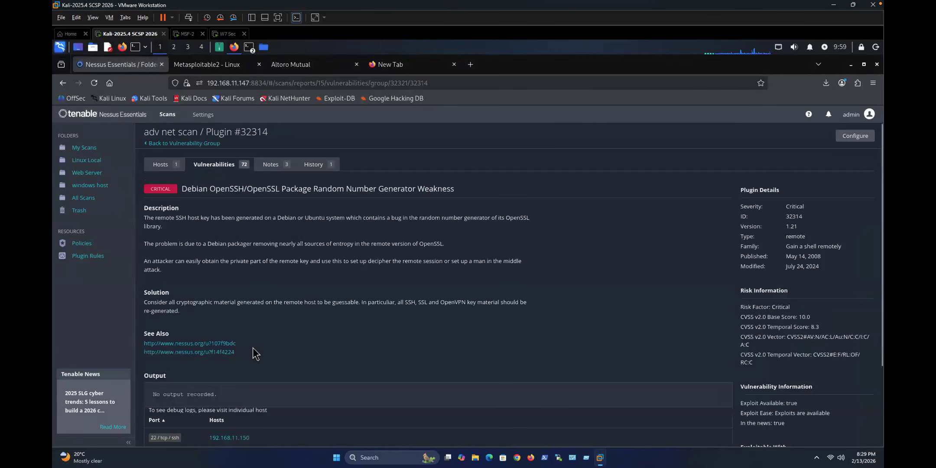
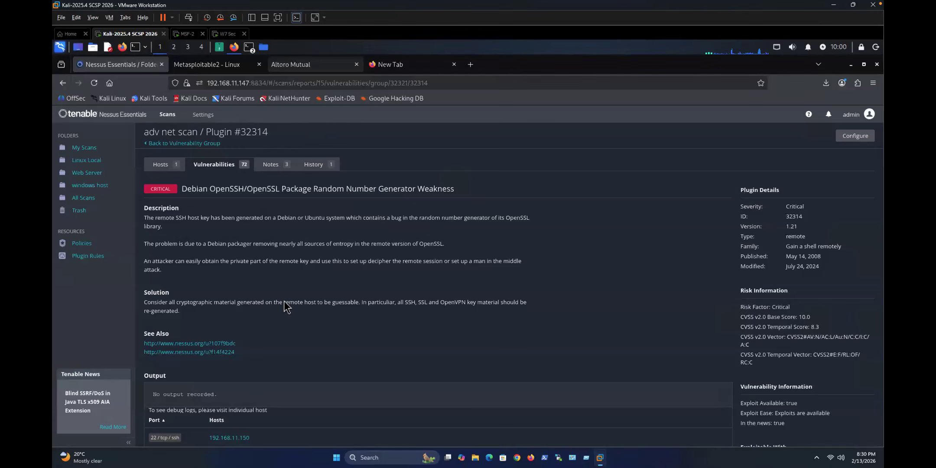
# Step: Refresh adv net scan's vulnerability list, now 73 findings, and scroll through it
pyautogui.click(161, 164)
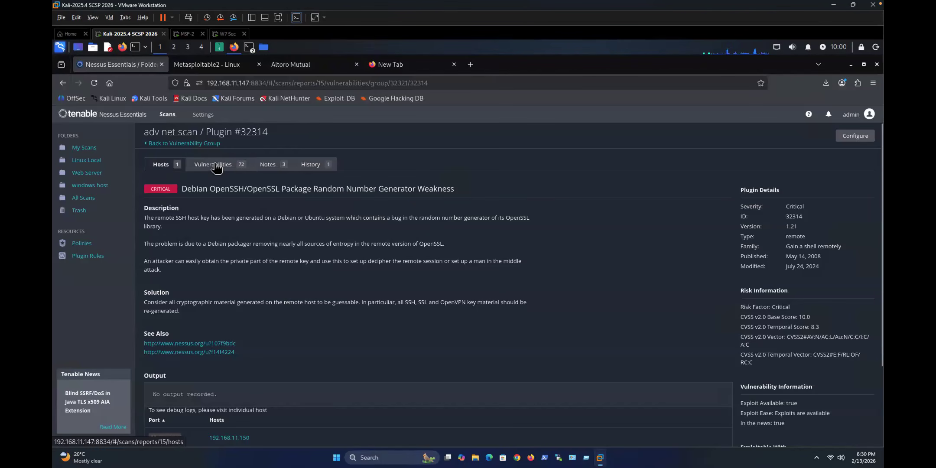
pyautogui.click(217, 168)
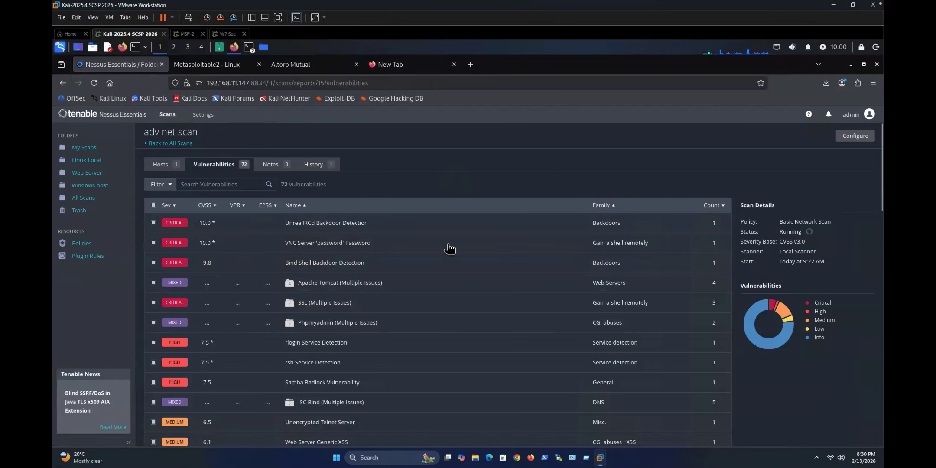
pyautogui.click(95, 84)
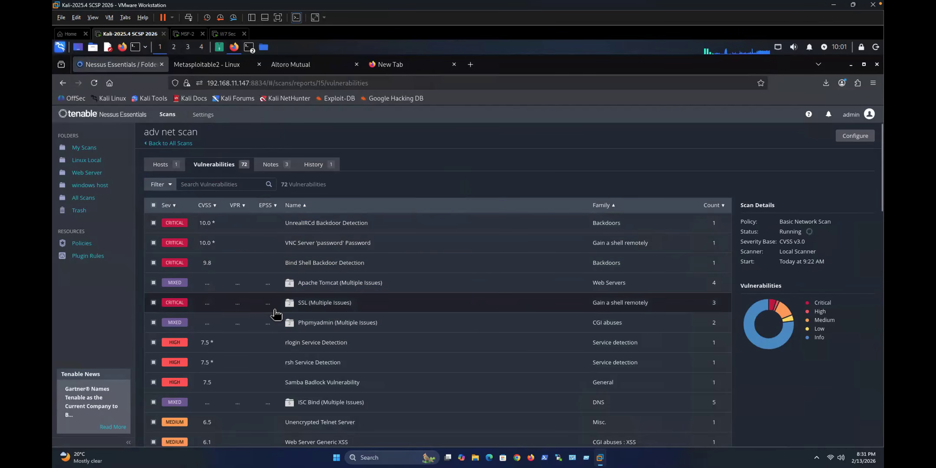
pyautogui.scroll(-5, 276, 310)
pyautogui.scroll(-5, 276, 314)
pyautogui.scroll(10, 276, 314)
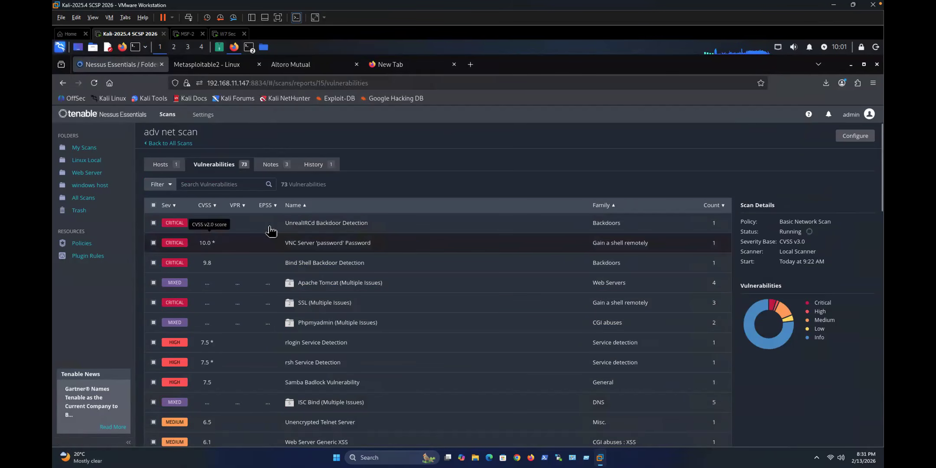
# Step: Inspect the UnrealIRCd Backdoor Detection and VNC finding details, returning to the hosts overview
pyautogui.click(308, 229)
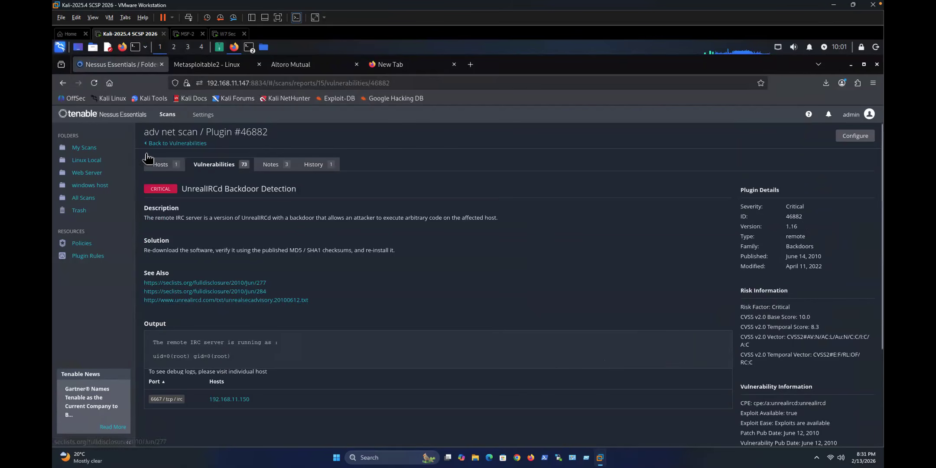
pyautogui.click(163, 163)
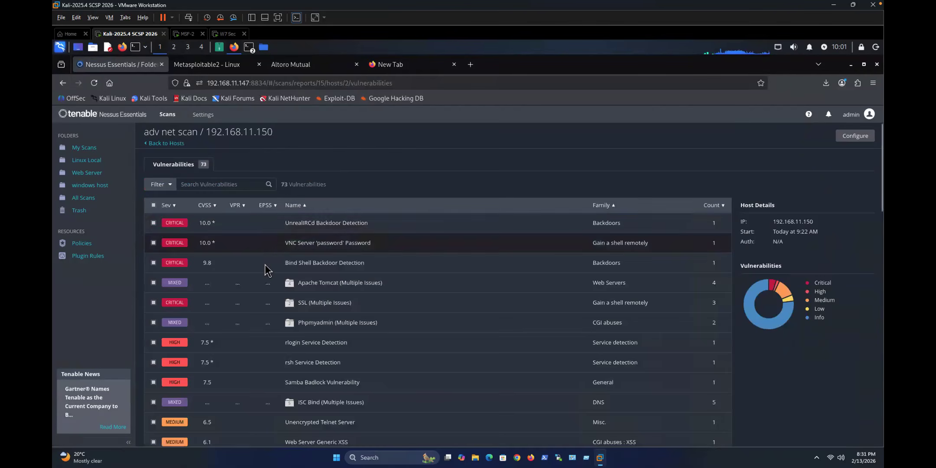
pyautogui.click(273, 245)
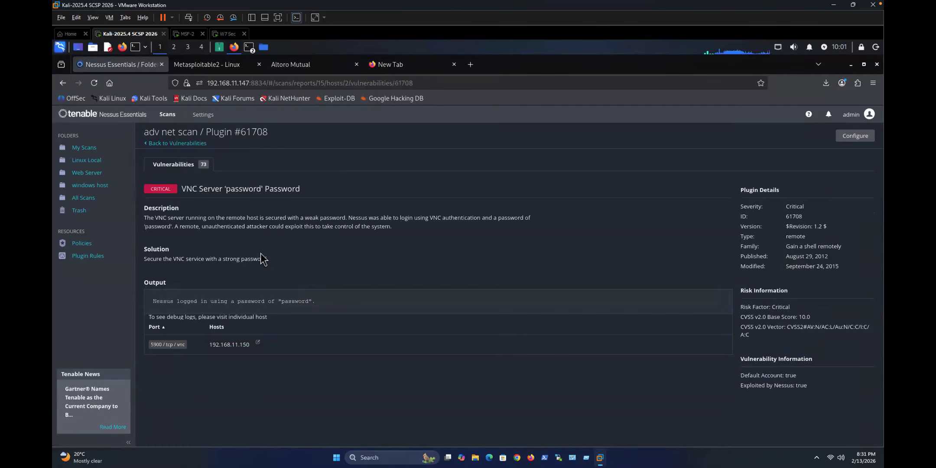
pyautogui.click(158, 148)
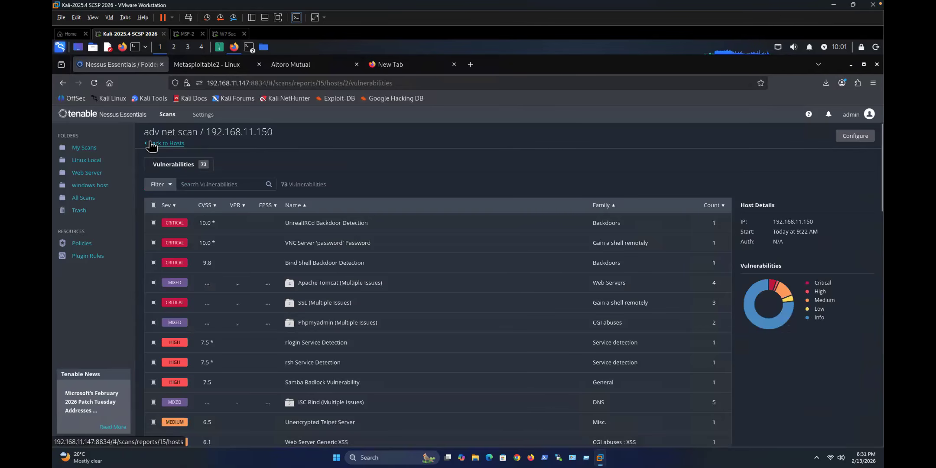
pyautogui.click(152, 145)
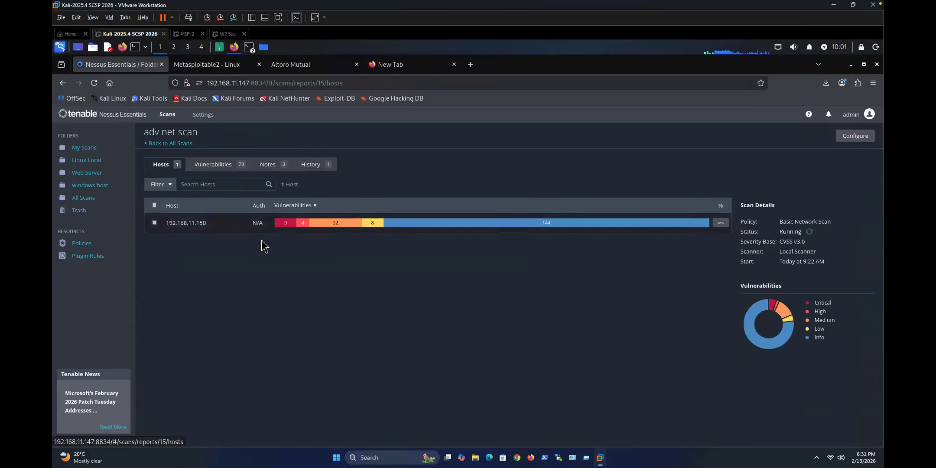
# Step: Review host 192.168.11.150's vulnerability list, then open the Linux Local folder's scans
pyautogui.click(191, 227)
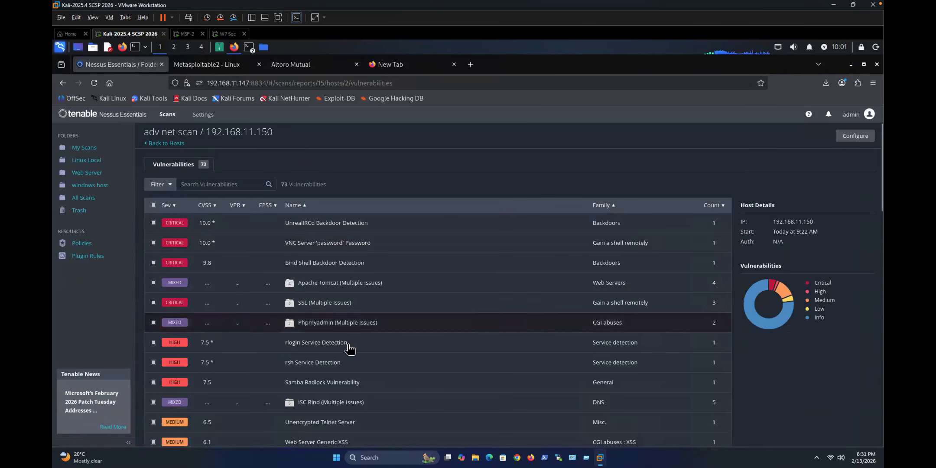
pyautogui.scroll(-10, 344, 342)
pyautogui.scroll(10, 342, 341)
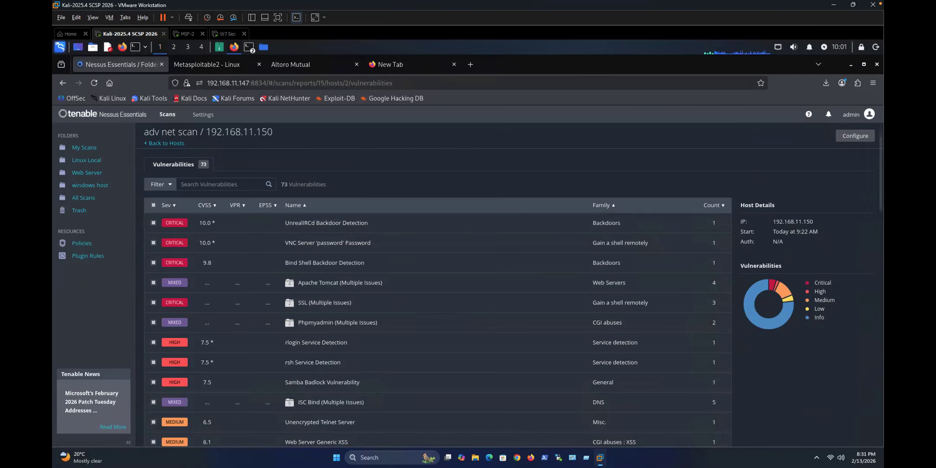
pyautogui.click(86, 160)
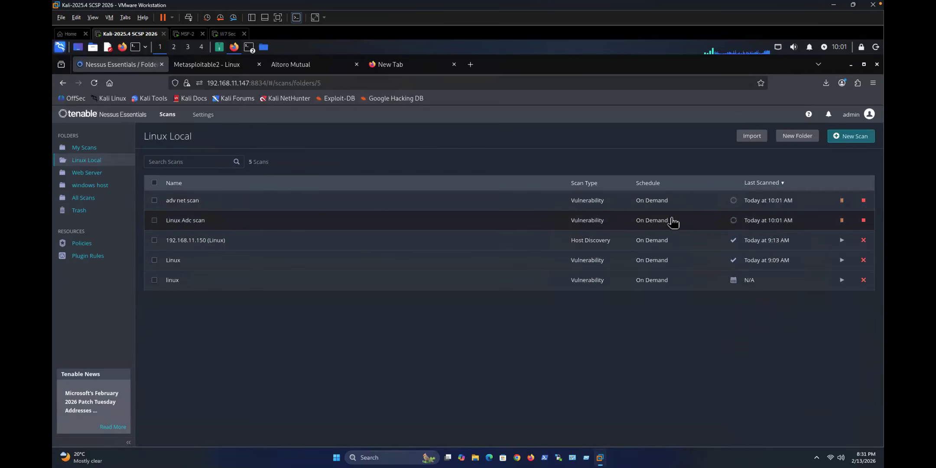
# Step: Check the Linux Adc scan's results, then stop the running scan
pyautogui.click(189, 220)
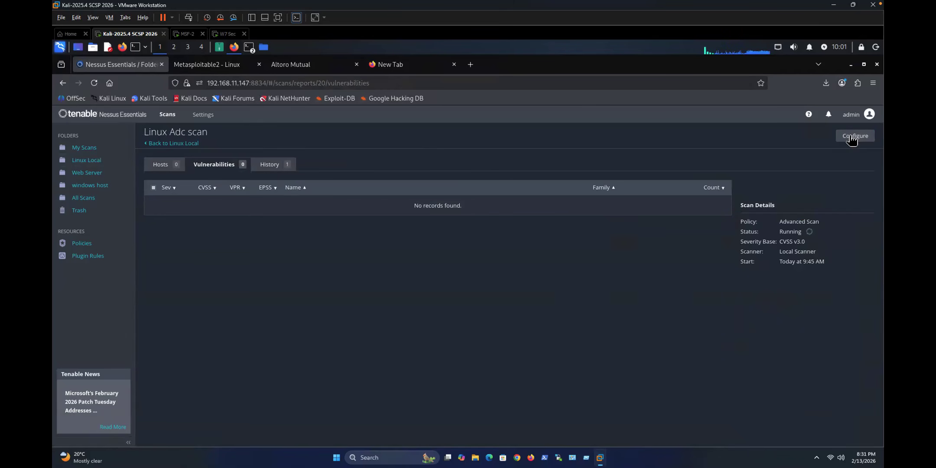
pyautogui.click(88, 161)
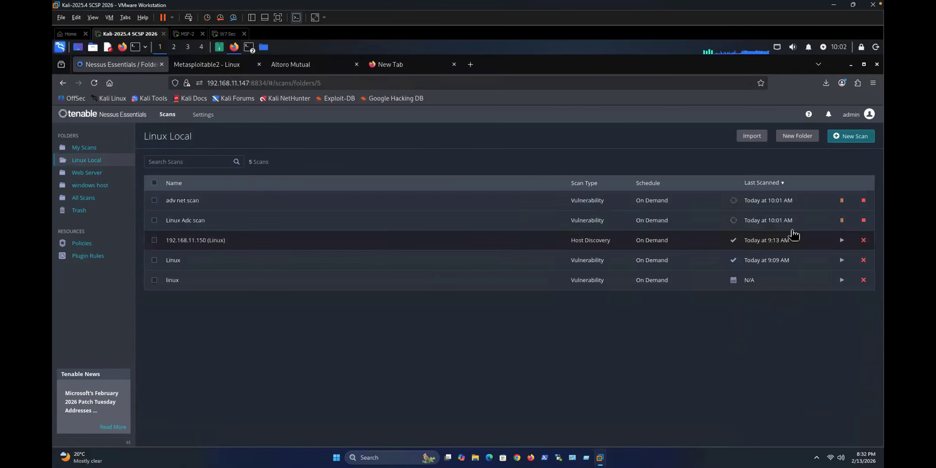
pyautogui.click(864, 221)
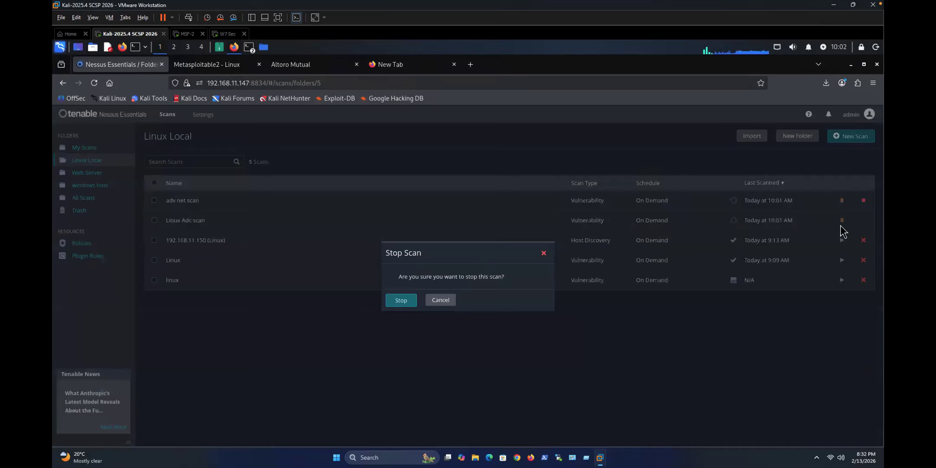
pyautogui.click(398, 303)
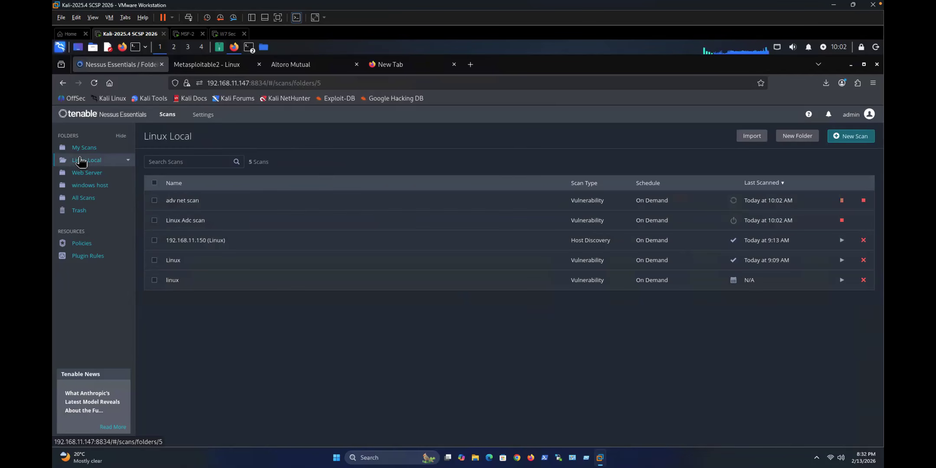
# Step: Start a new Malware Scan from the Linux Local folder
pyautogui.click(87, 172)
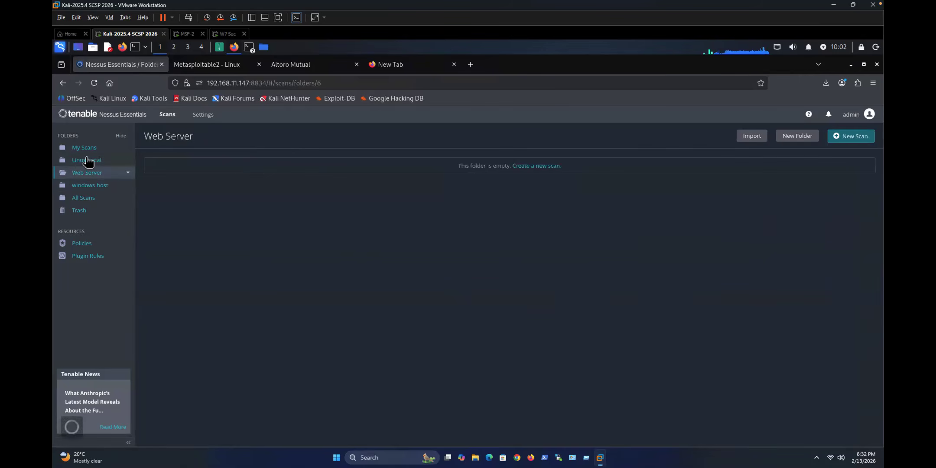
pyautogui.click(87, 160)
pyautogui.click(839, 136)
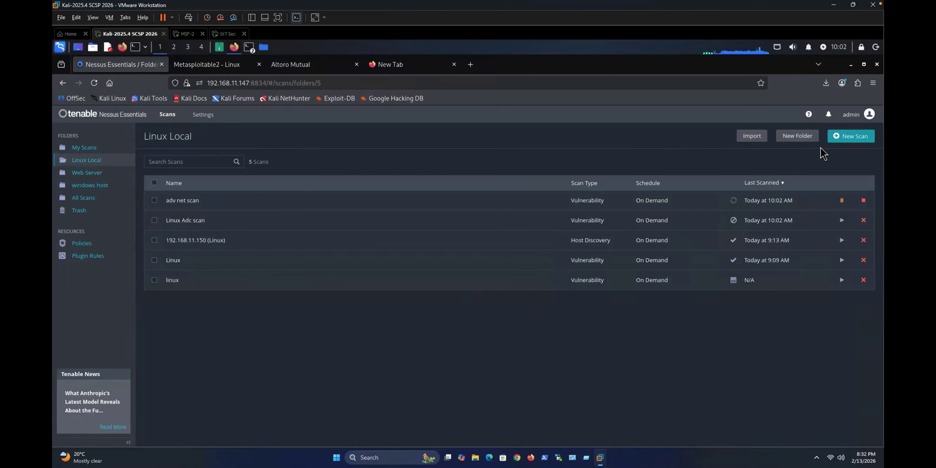
pyautogui.click(591, 306)
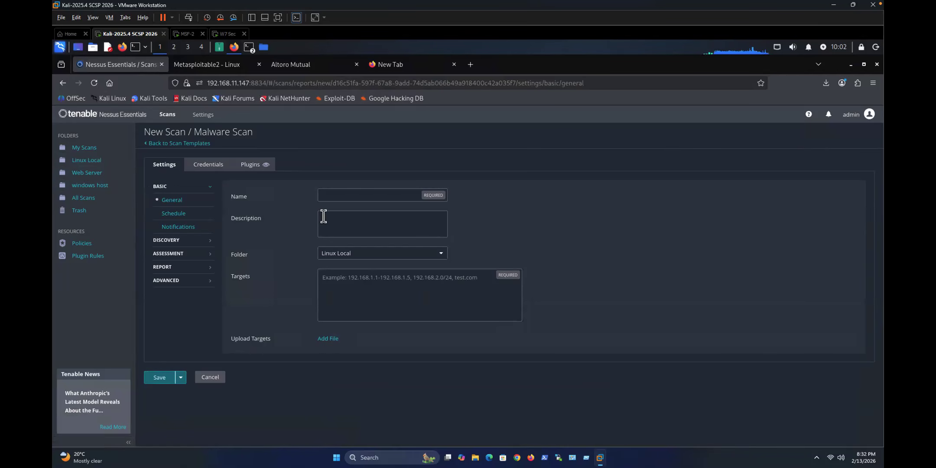
# Step: Replace the Malware Scan form with an Active Directory Starter Scan, then view the Metasploitable2 page
pyautogui.click(406, 277)
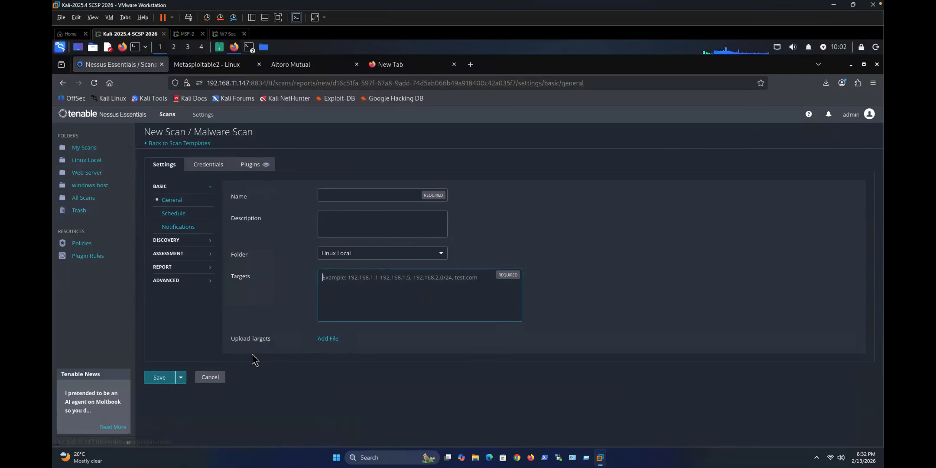
pyautogui.click(155, 143)
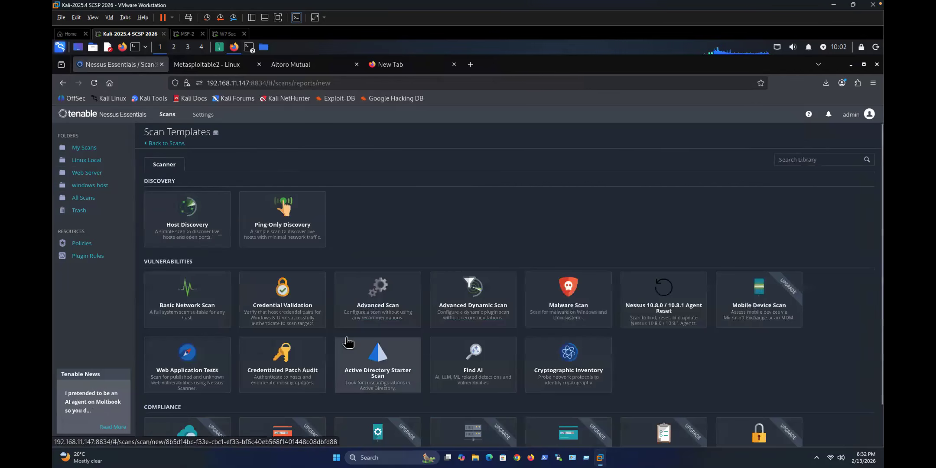
pyautogui.scroll(-1, 397, 341)
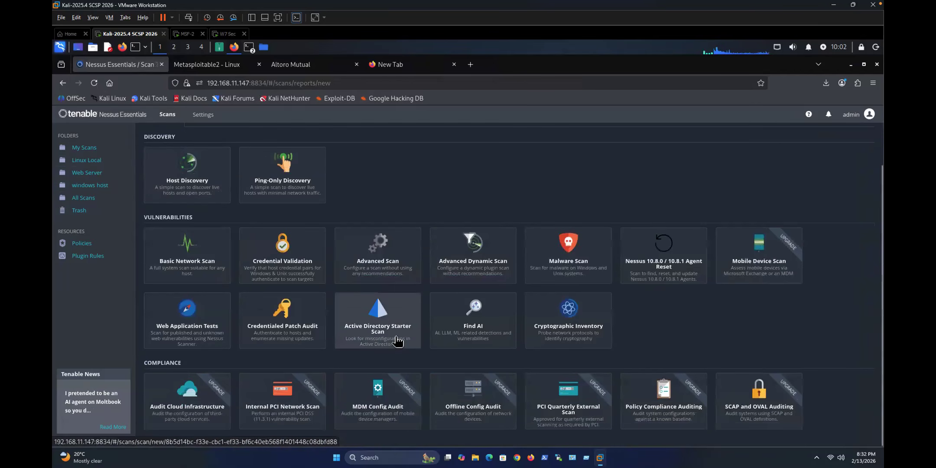
pyautogui.click(377, 320)
pyautogui.moveTo(188, 69)
pyautogui.click(261, 69)
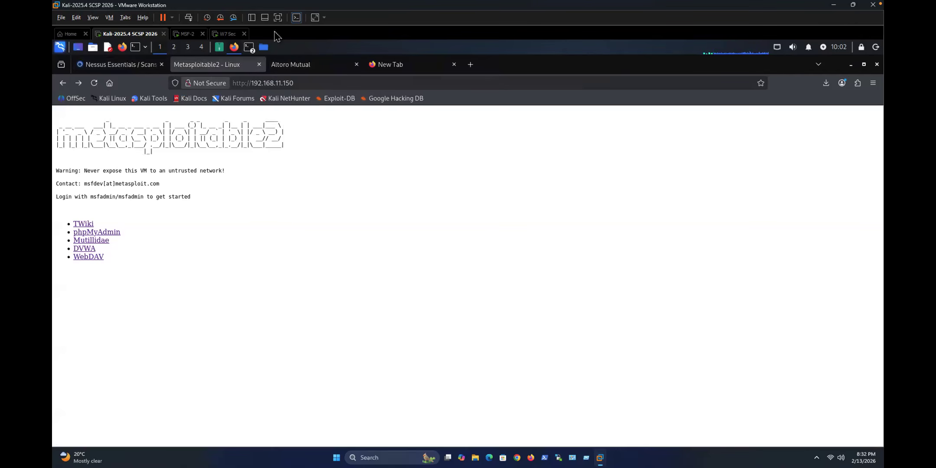
# Step: Open the WebSec virtual machine from the VMware Library in its own tab and power it on
pyautogui.click(252, 17)
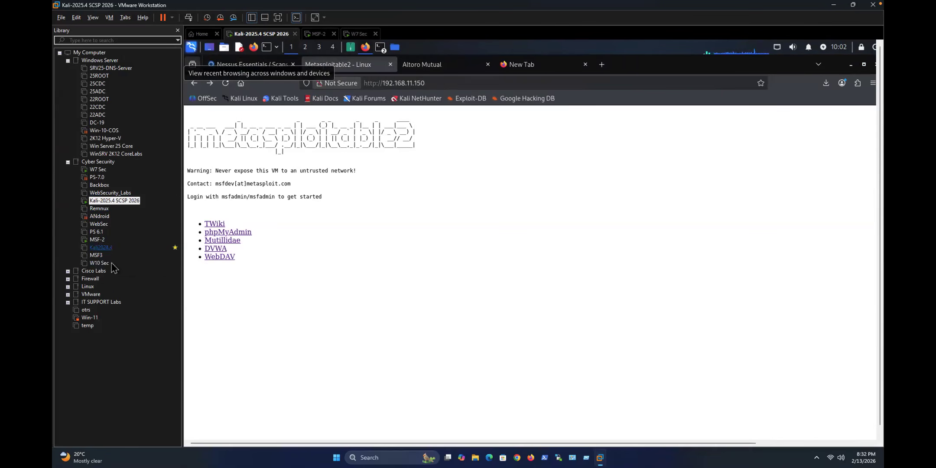
pyautogui.click(106, 224)
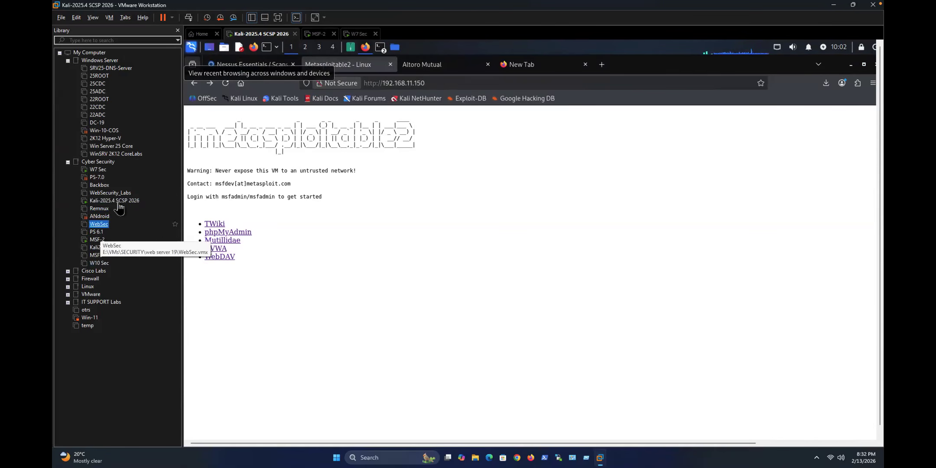
pyautogui.doubleClick(99, 224)
pyautogui.click(238, 65)
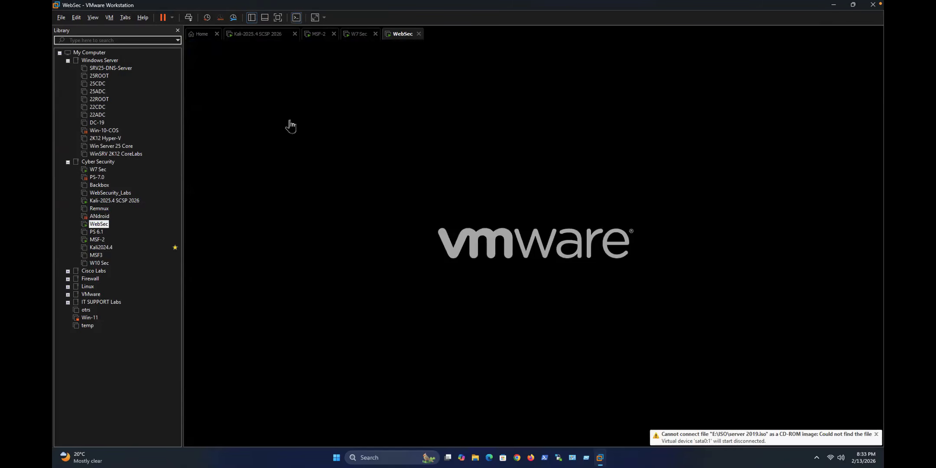
# Step: Hide the Library with F9, let WebSec boot, then return to the Kali-2025.4 SCSP 2026 machine
pyautogui.press('F9')
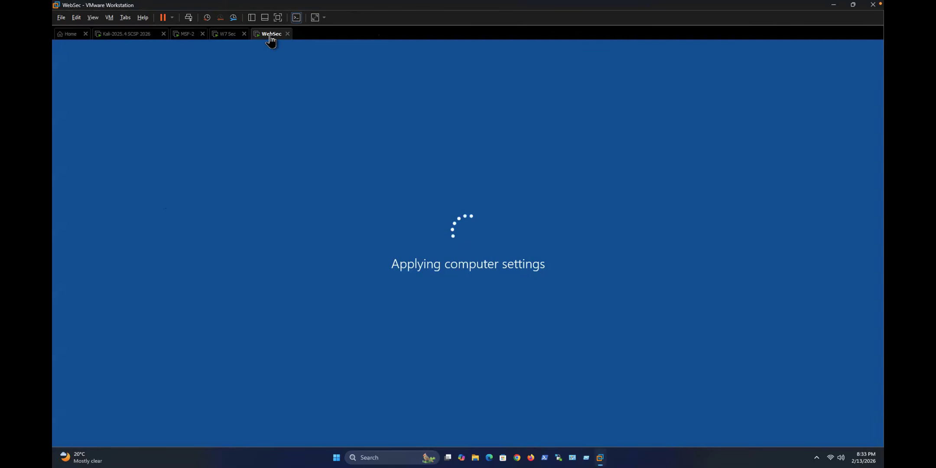
pyautogui.click(130, 35)
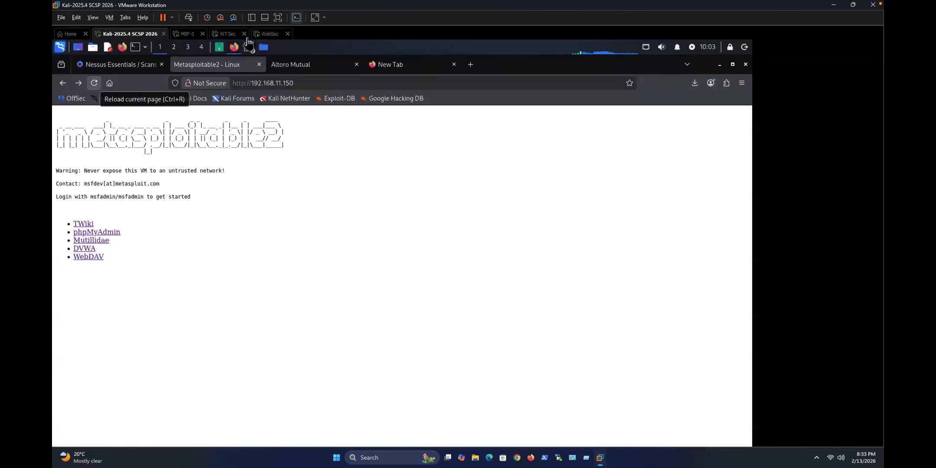
# Step: Cycle through the Kali, MSF-2 and W7 Sec VMs, bring up the Nessus scan form, then check WebSec
pyautogui.click(271, 35)
pyautogui.click(137, 36)
pyautogui.click(188, 37)
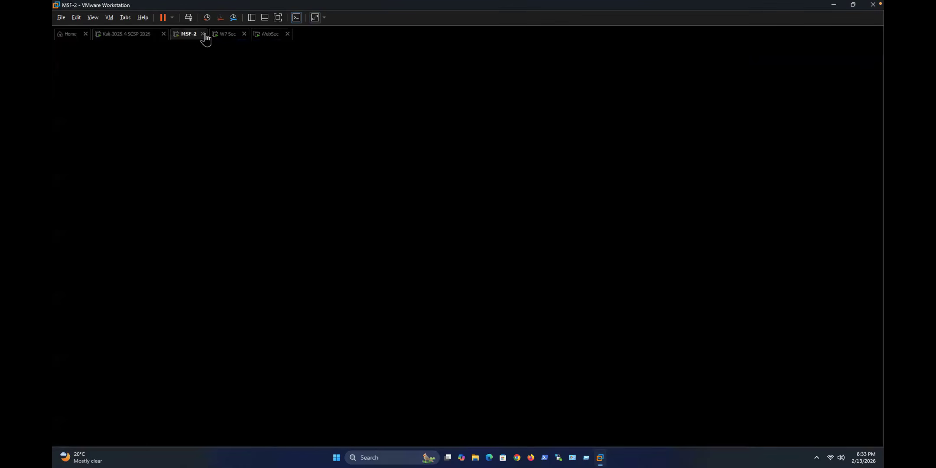
pyautogui.click(227, 35)
pyautogui.click(138, 36)
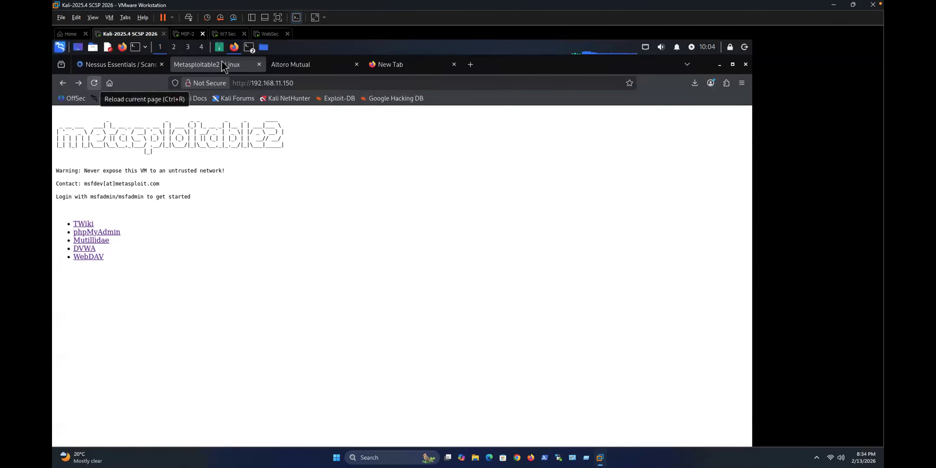
pyautogui.click(134, 70)
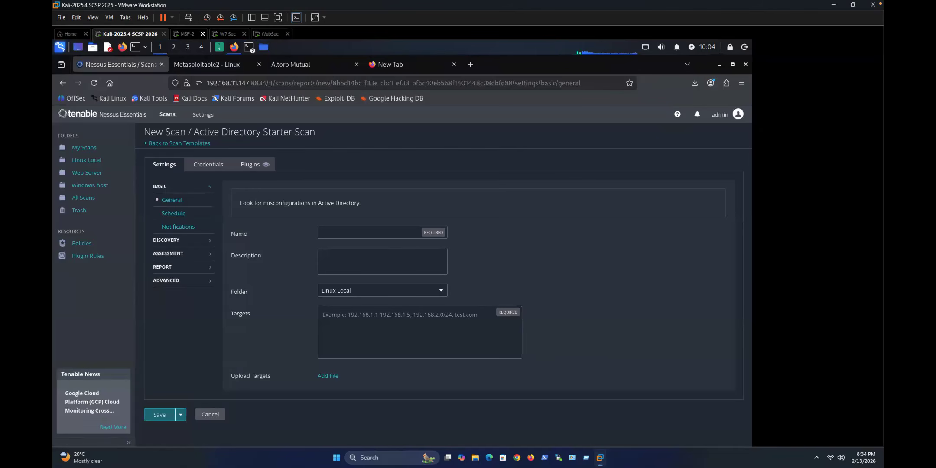
pyautogui.click(268, 35)
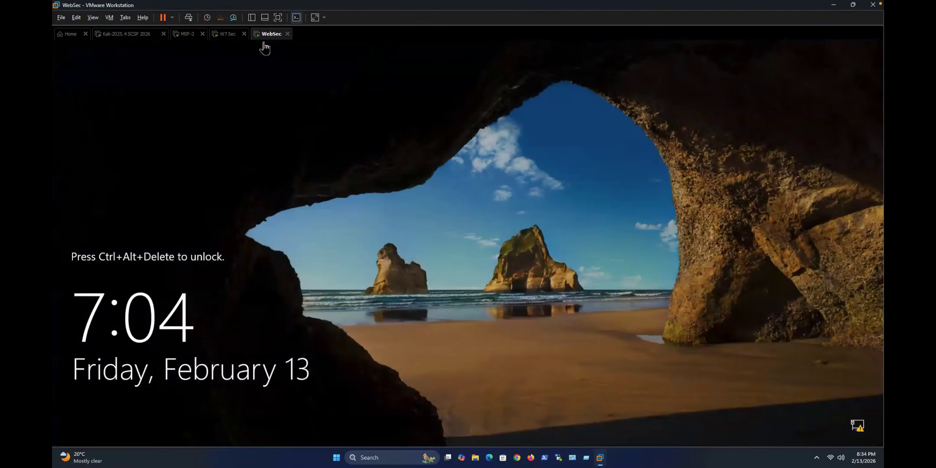
# Step: Sign in to WebSec and confirm Local Server shows srv1, locallabs.com, 192.168.11.143
pyautogui.click(189, 19)
pyautogui.write('•')
pyautogui.press('Return')
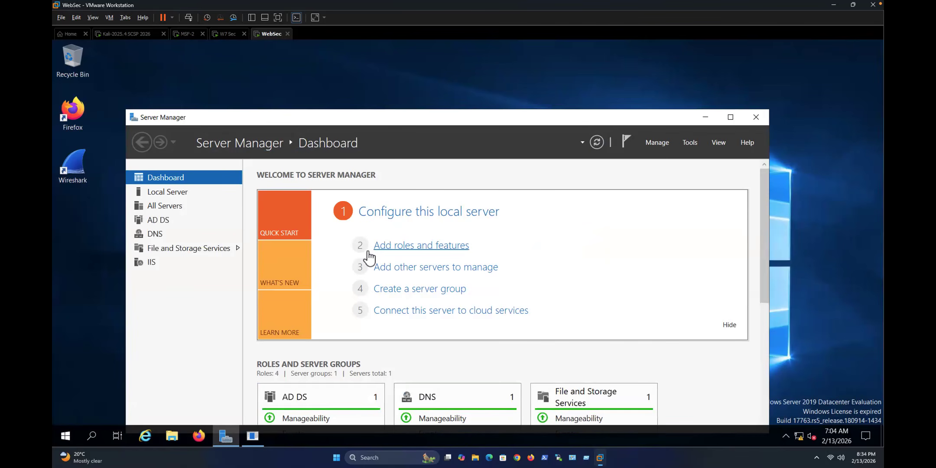
pyautogui.click(182, 193)
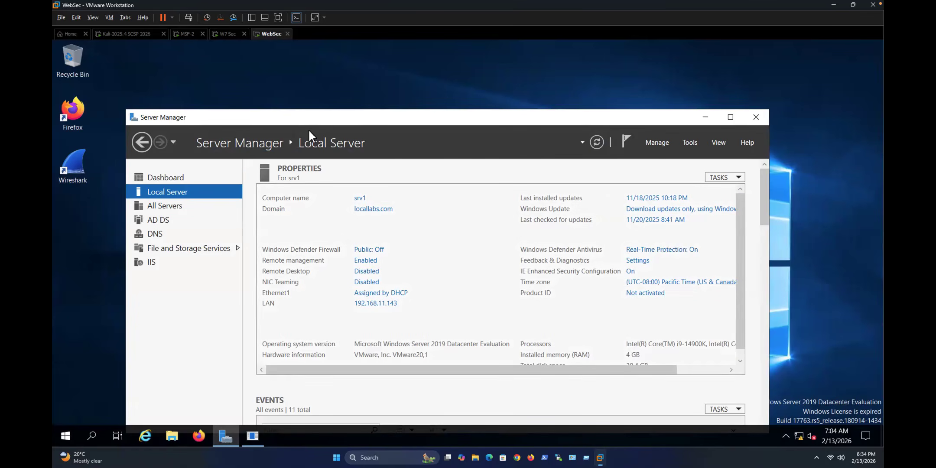
pyautogui.click(132, 34)
# Step: Name the scan 'win server' and target 192.168.11.143
pyautogui.click(377, 232)
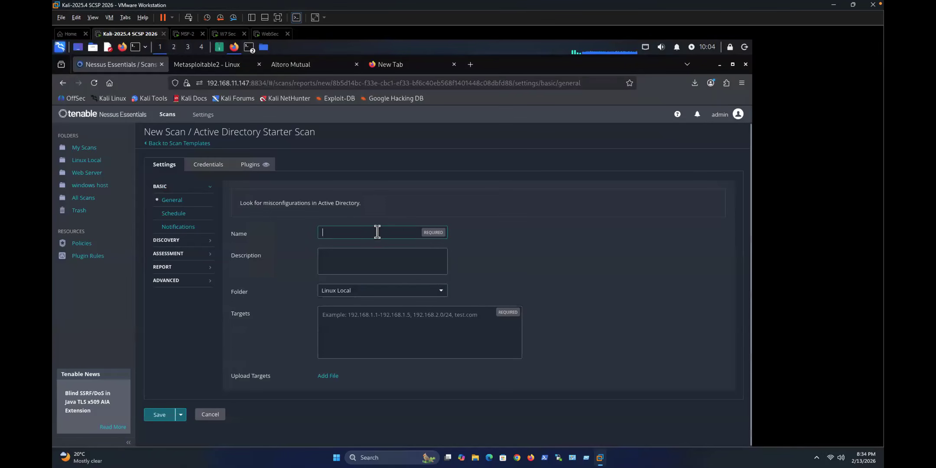
pyautogui.write('win serv')
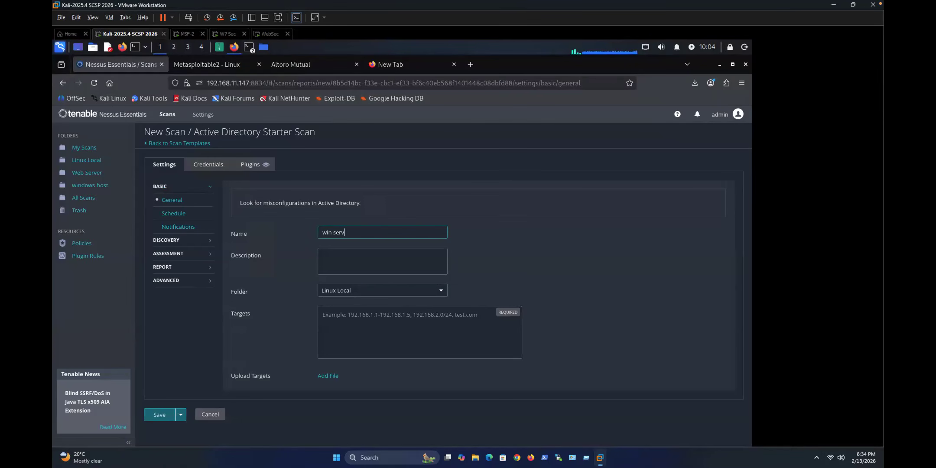
pyautogui.write('192.168.11.143')
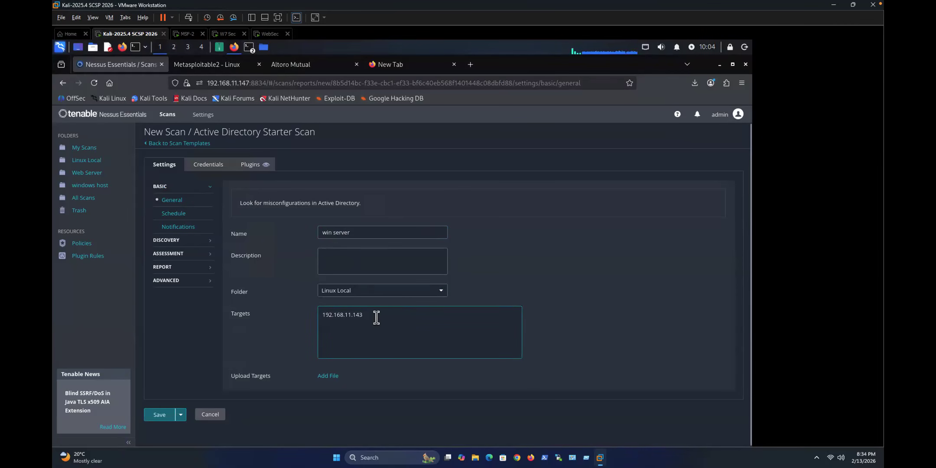
pyautogui.doubleClick(321, 315)
pyautogui.click(374, 322)
# Step: Review the Discovery, Assessment, Report, Advanced and Schedule settings, leaving defaults
pyautogui.click(172, 240)
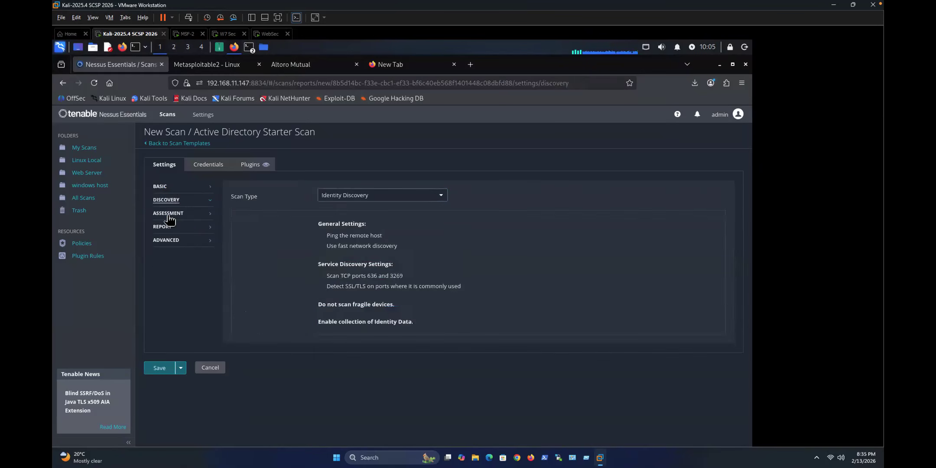
pyautogui.click(168, 225)
pyautogui.click(167, 201)
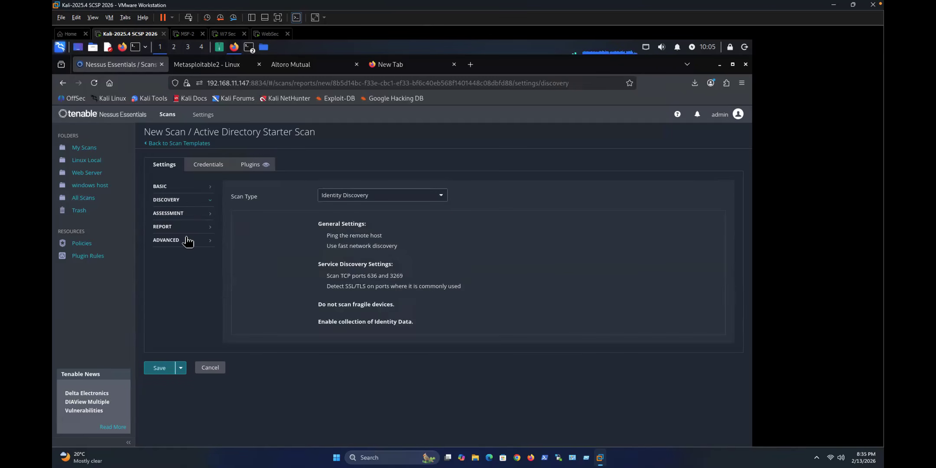
pyautogui.click(171, 214)
pyautogui.click(170, 228)
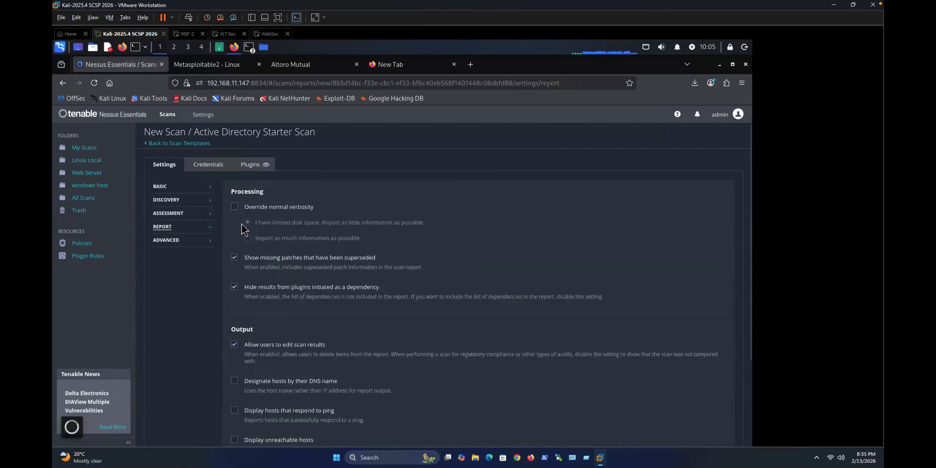
pyautogui.click(171, 241)
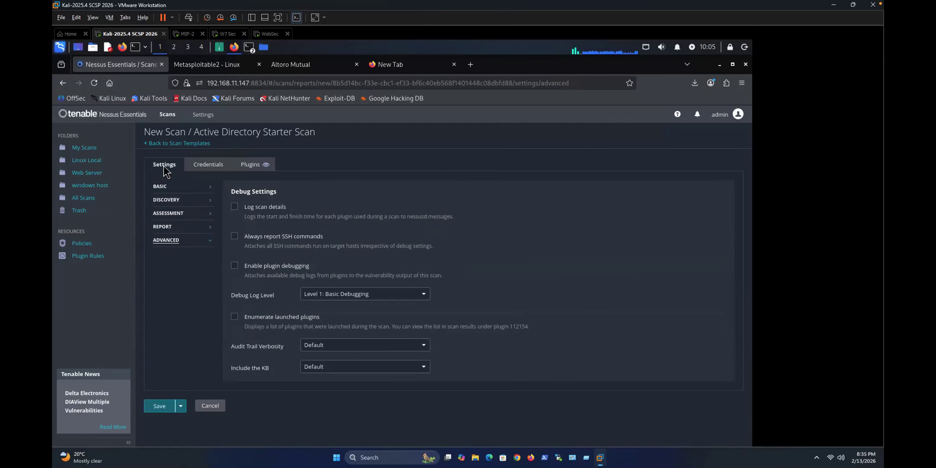
pyautogui.click(167, 187)
pyautogui.click(176, 214)
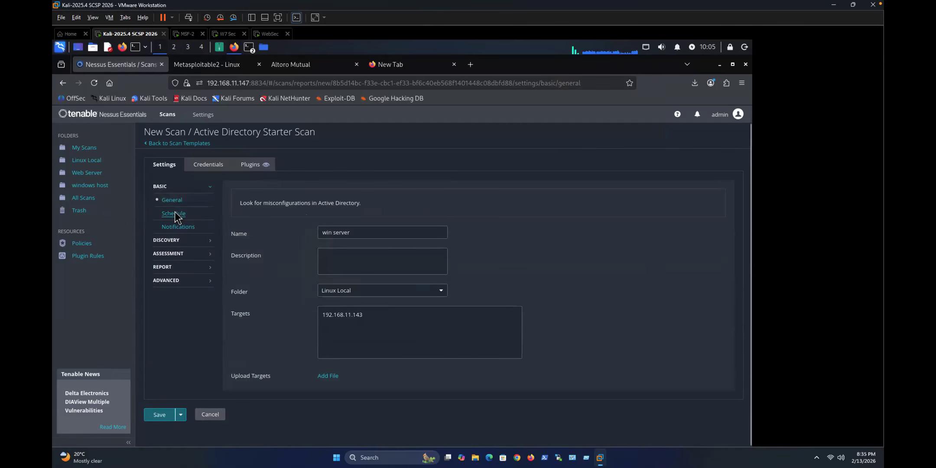
pyautogui.click(171, 201)
# Step: Put the scan in the Web Server folder and save it
pyautogui.click(352, 291)
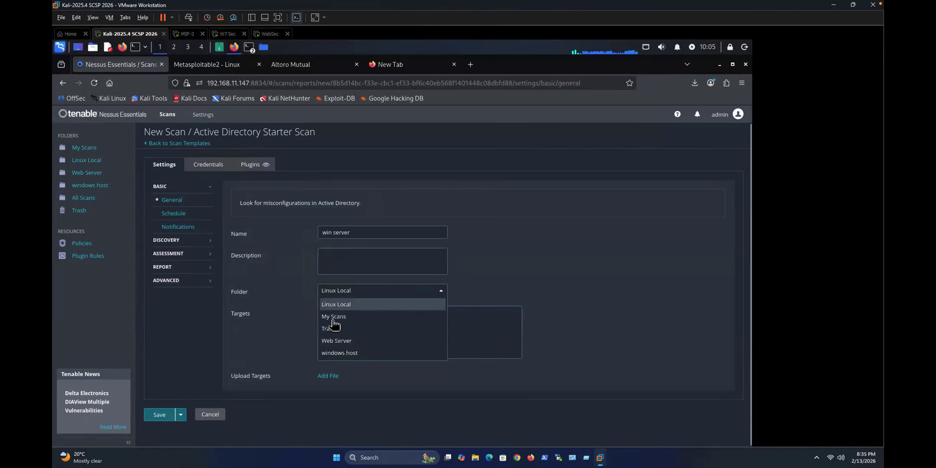
pyautogui.click(342, 341)
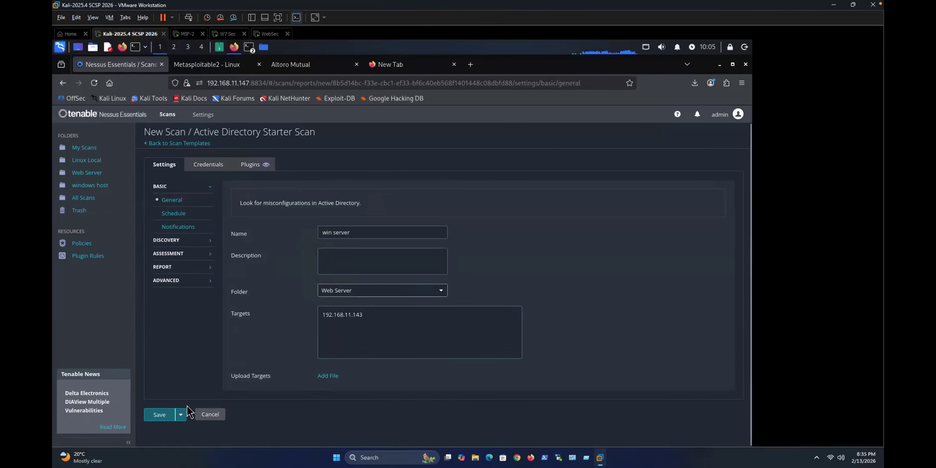
pyautogui.click(160, 414)
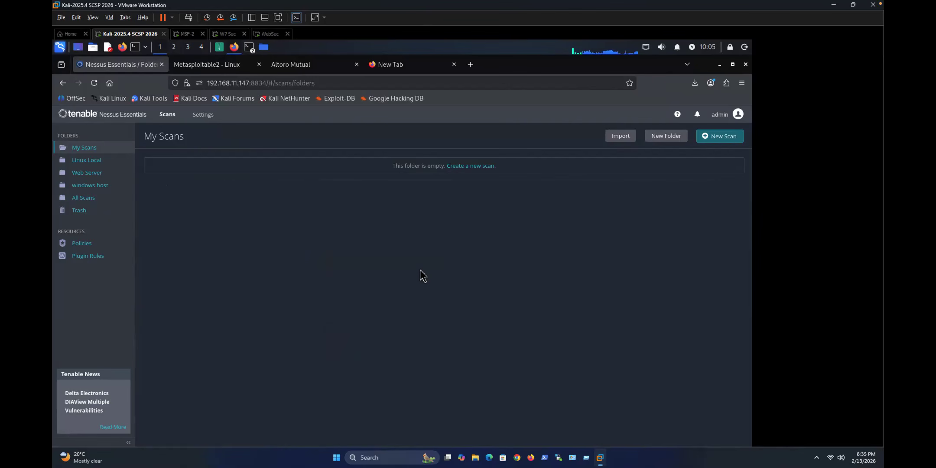
# Step: Open the win server scan's results from the Web Server folder
pyautogui.click(87, 178)
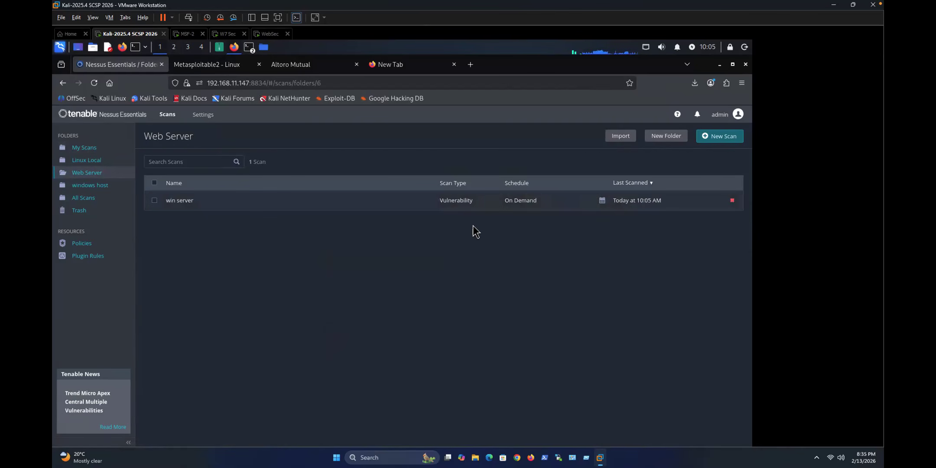
pyautogui.click(263, 210)
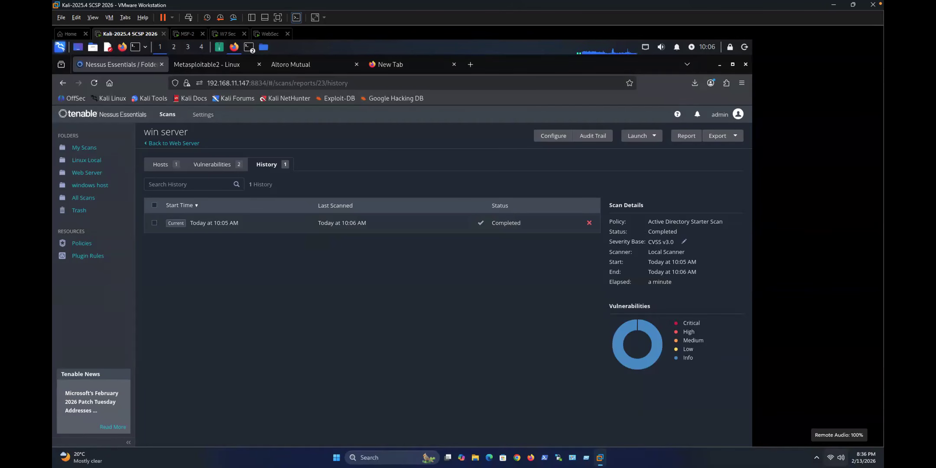
# Step: List the scan's vulnerabilities and inspect the Nessus SYN scanner finding and its hosts
pyautogui.click(210, 165)
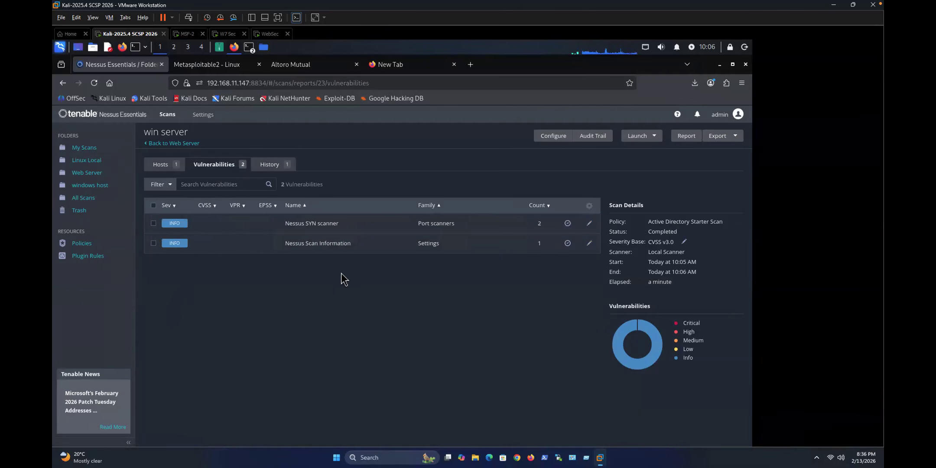
pyautogui.click(299, 229)
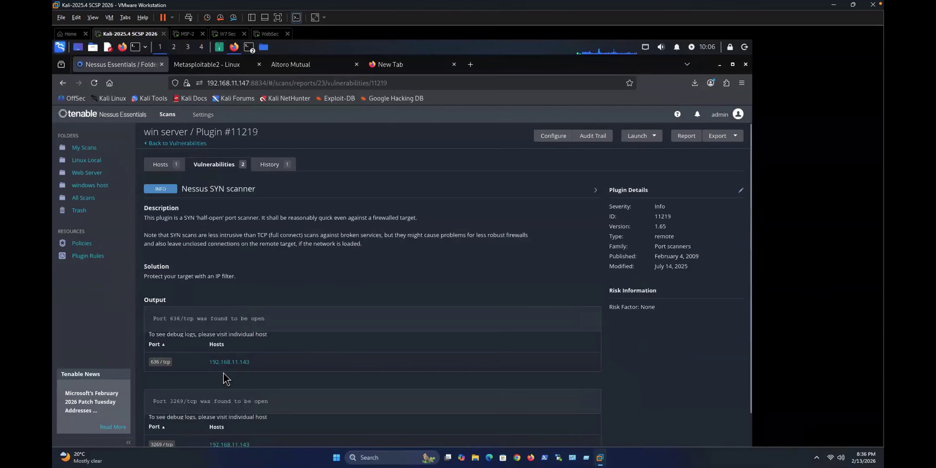
pyautogui.moveTo(235, 320); pyautogui.dragTo(278, 324)
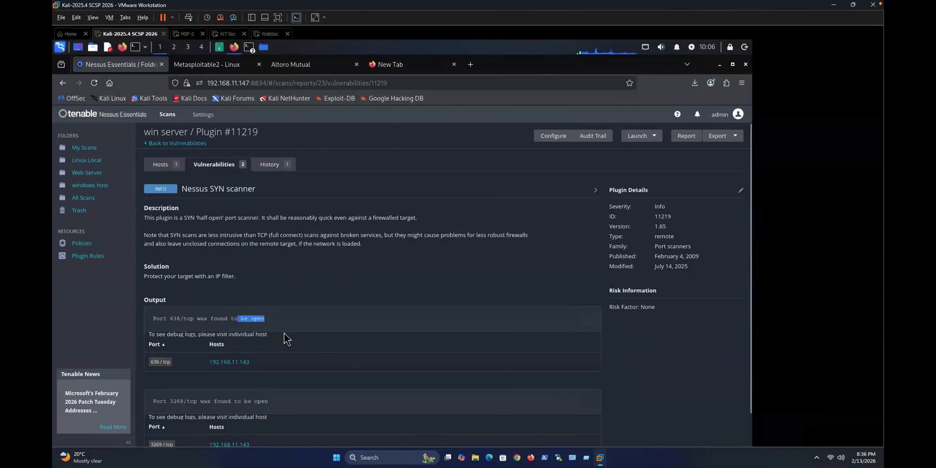
pyautogui.scroll(-1, 284, 334)
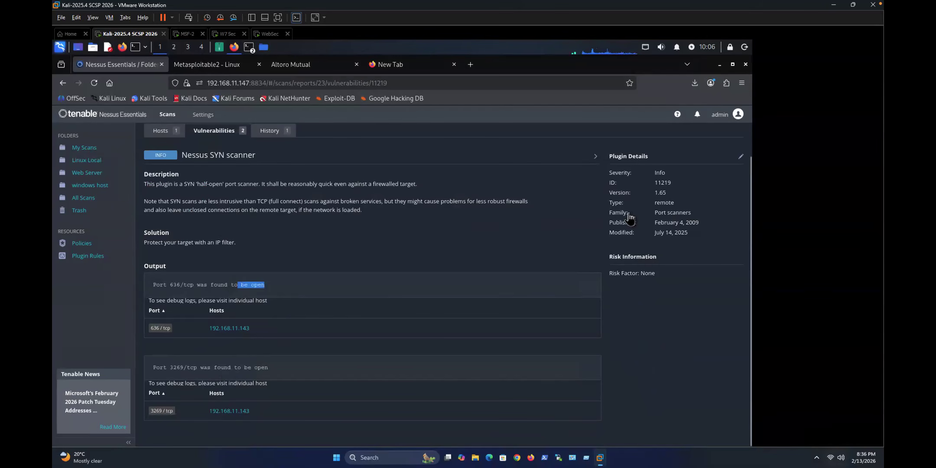
pyautogui.click(161, 132)
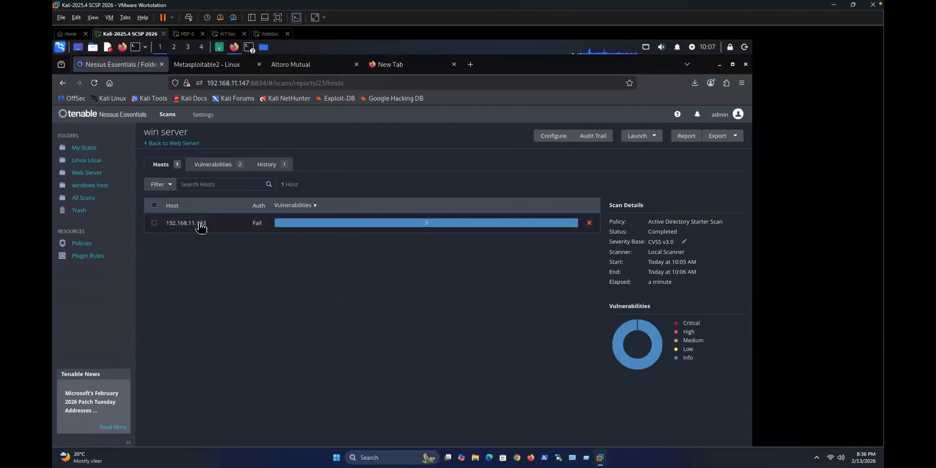
pyautogui.click(206, 166)
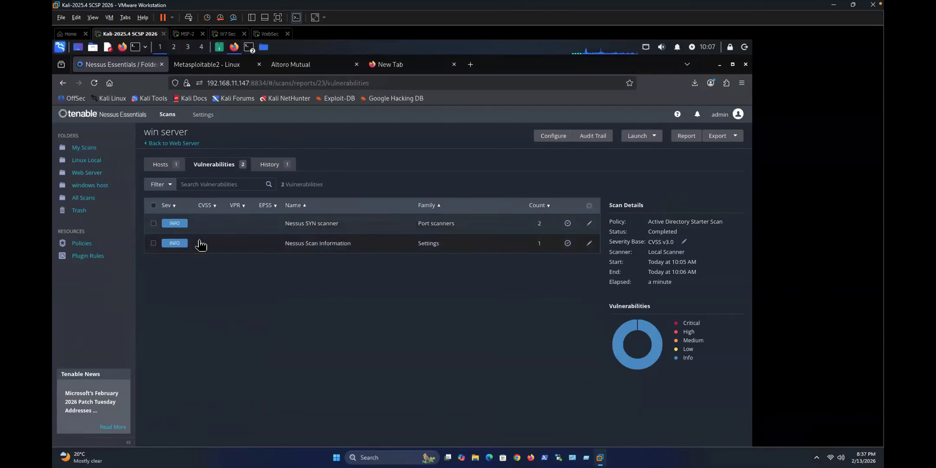
# Step: Read the full Nessus Scan Information output for 192.168.11.143, then return to My Scans
pyautogui.click(265, 244)
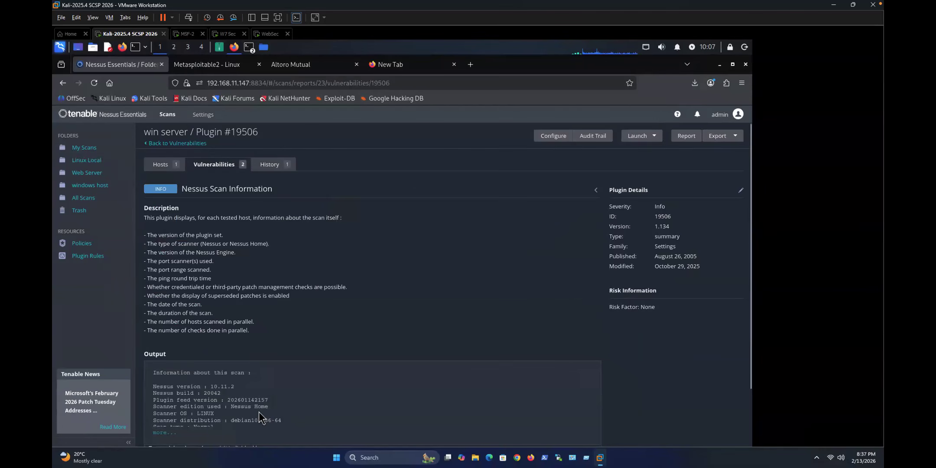
pyautogui.scroll(-3, 217, 386)
pyautogui.click(165, 368)
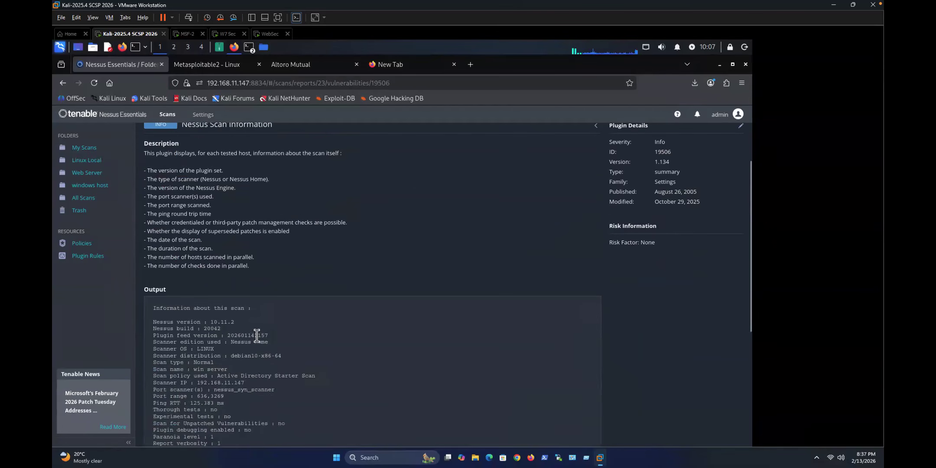
pyautogui.scroll(-3, 255, 335)
pyautogui.scroll(5, 254, 334)
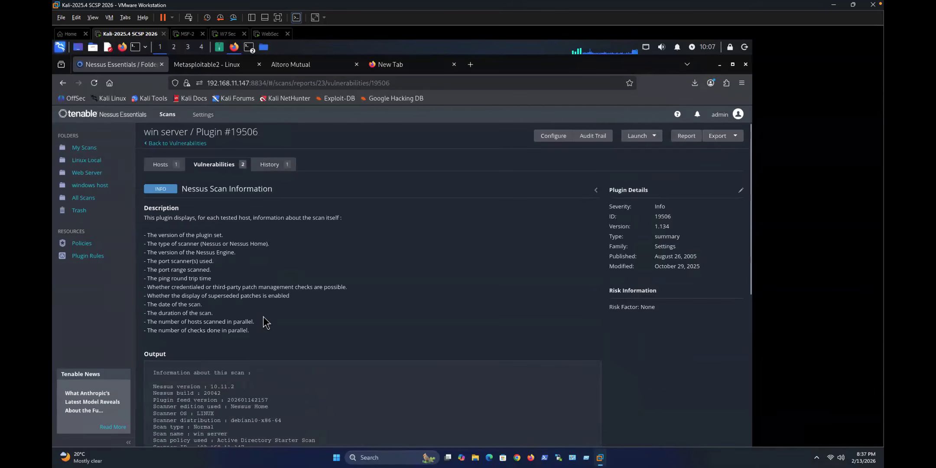
pyautogui.click(162, 164)
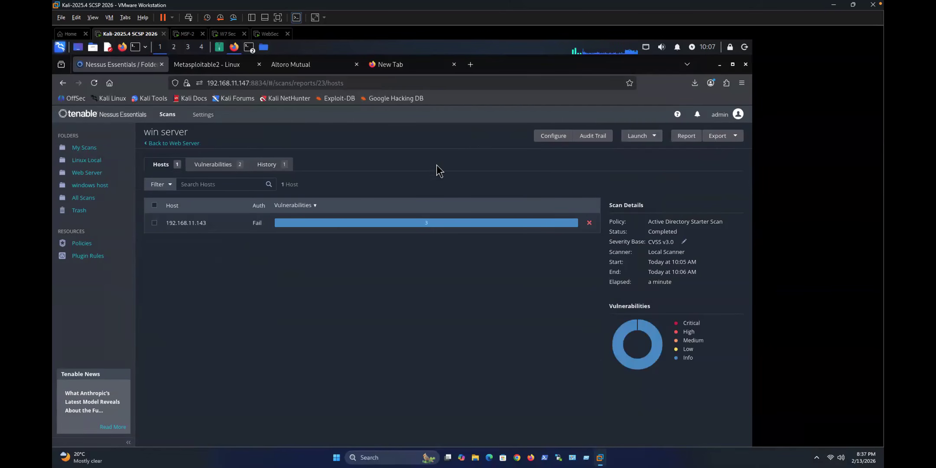
pyautogui.click(82, 148)
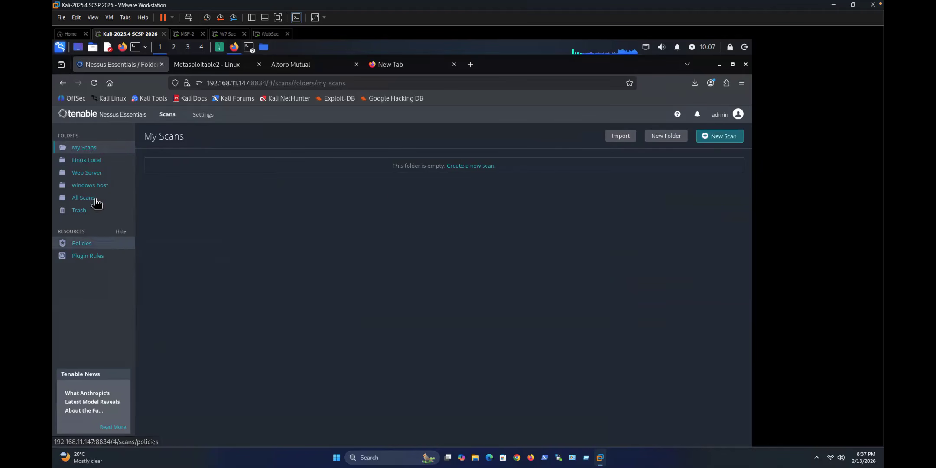
# Step: Browse the new-scan template gallery, then search the applications menu for 'putt'
pyautogui.click(741, 134)
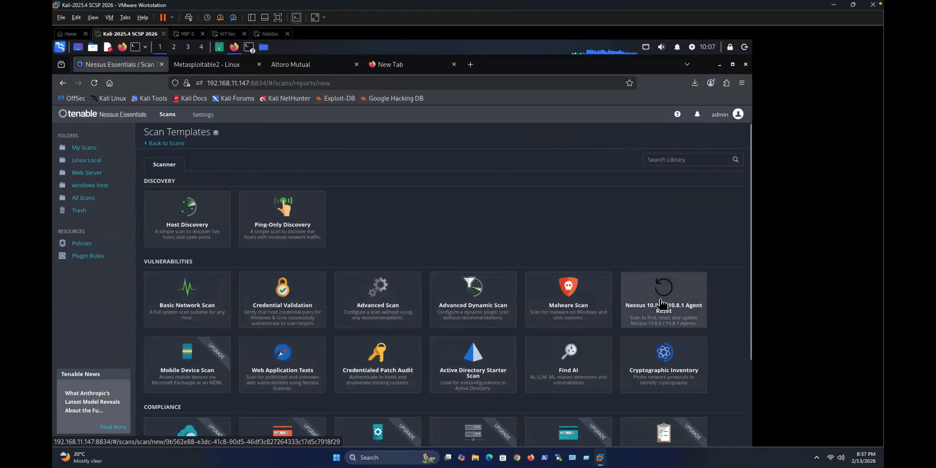
pyautogui.scroll(-2, 386, 328)
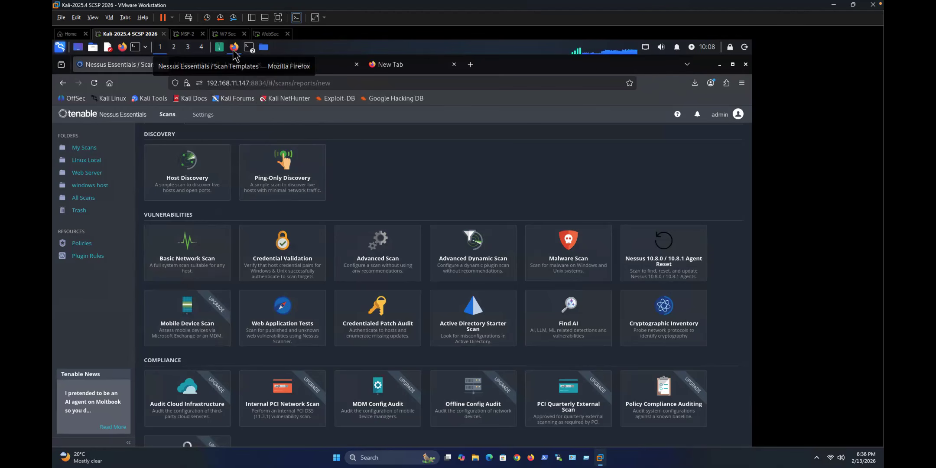
pyautogui.press('super')
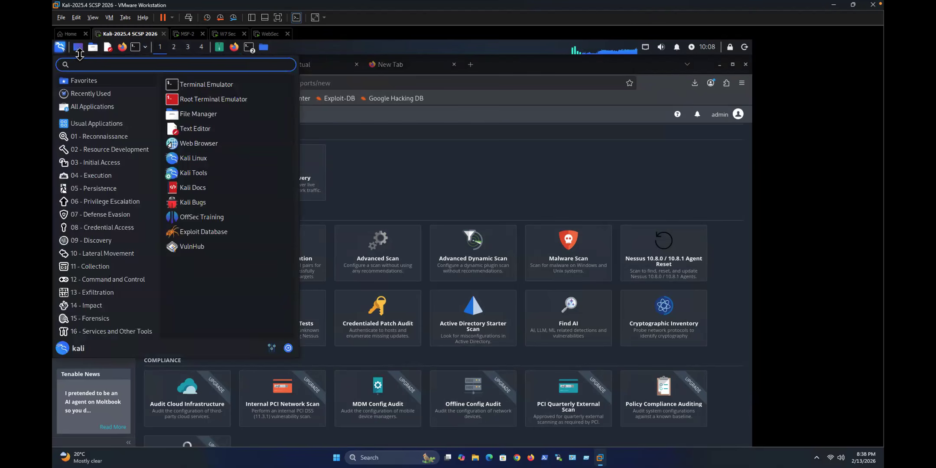
pyautogui.write('putty')
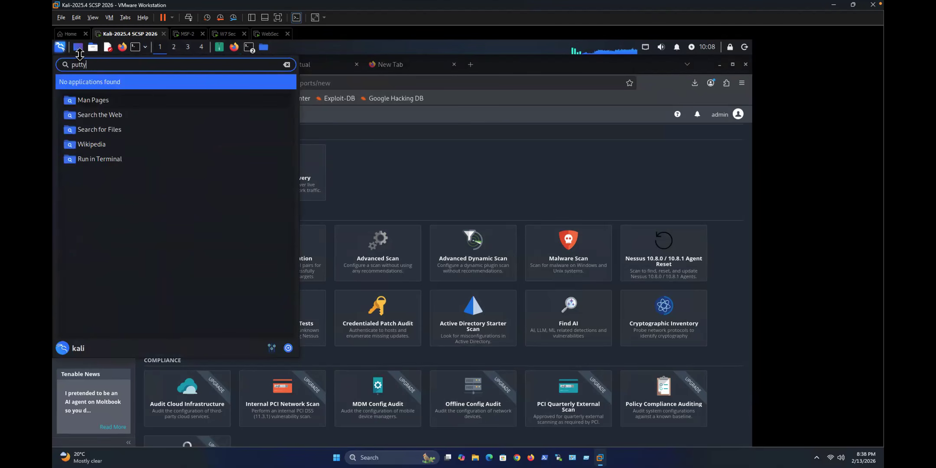
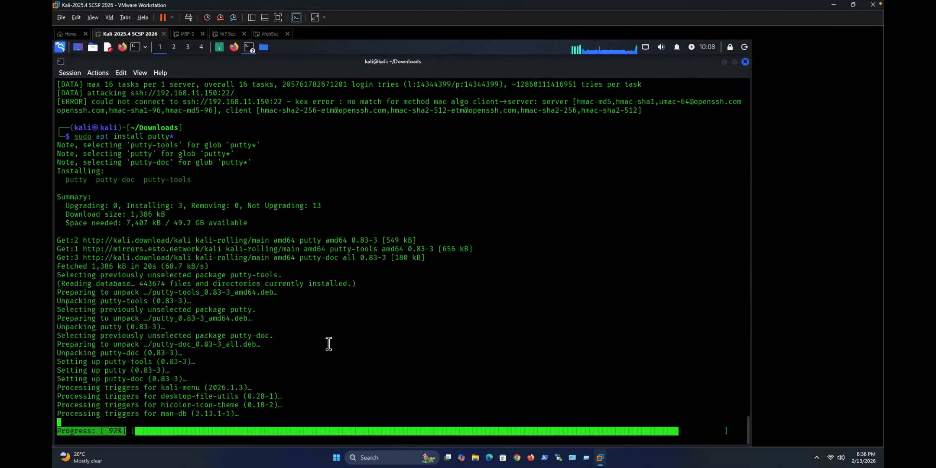
# Step: Run the putty command in the terminal to launch the PuTTY Configuration window
pyautogui.write('putty')
pyautogui.press('Tab')
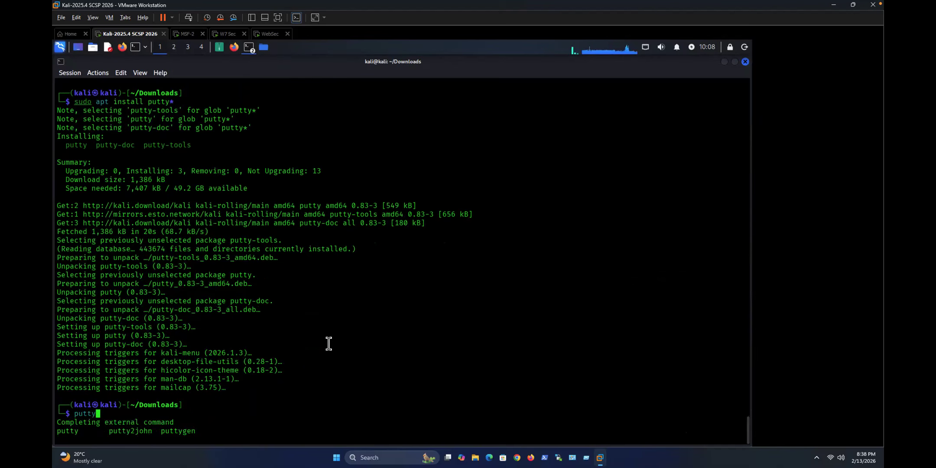
pyautogui.press('Return')
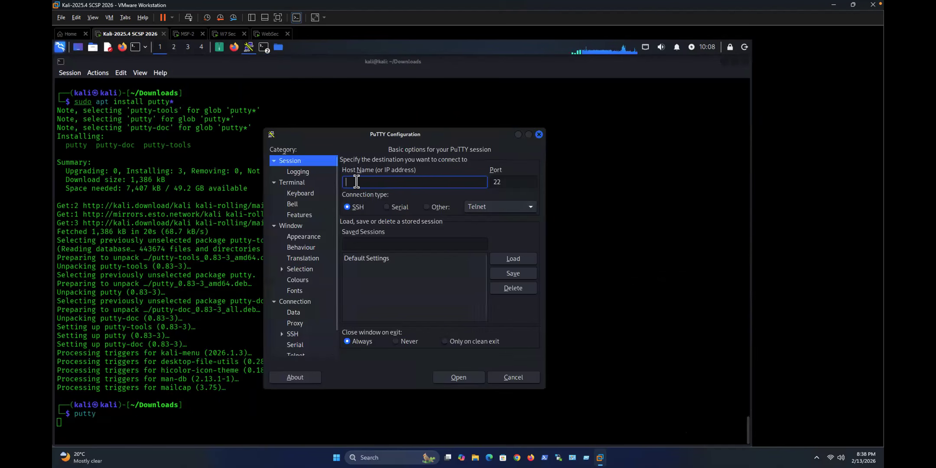
# Step: Open an SSH connection to host 192.168.11.150 and accept its host key
pyautogui.write('192.168.11.150')
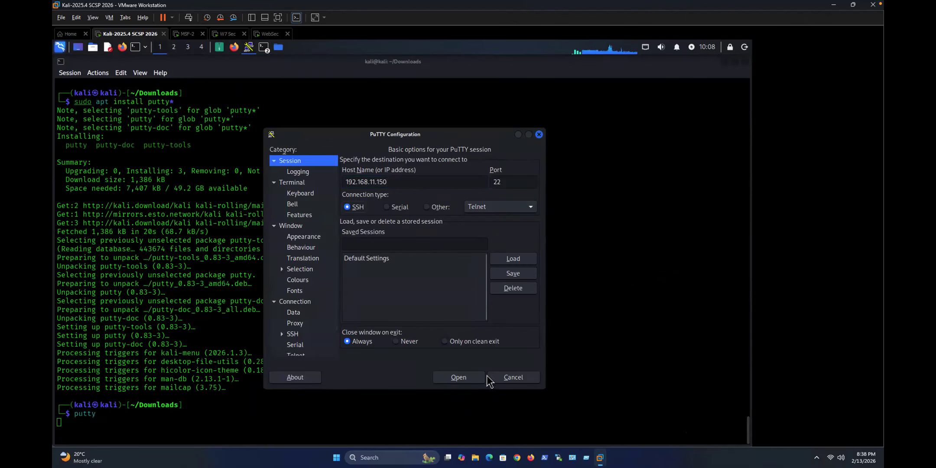
pyautogui.click(471, 380)
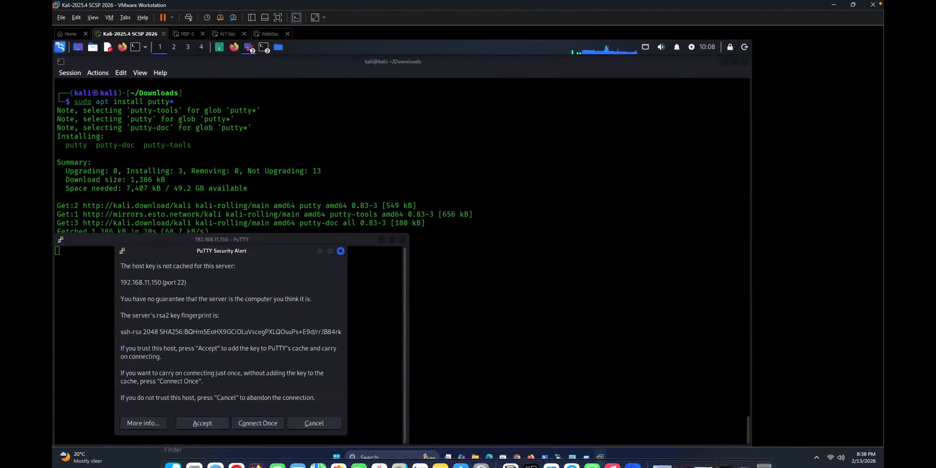
pyautogui.click(202, 423)
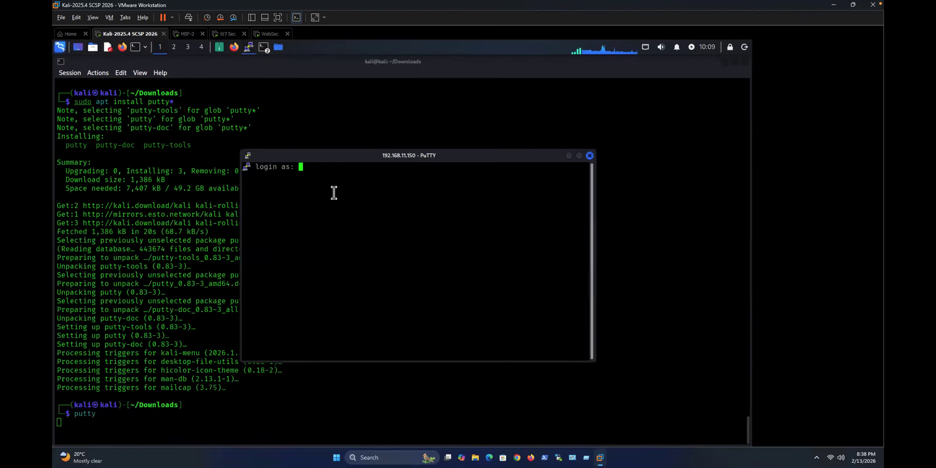
# Step: Log in as root and submit the account password
pyautogui.write('root')
pyautogui.press('Return')
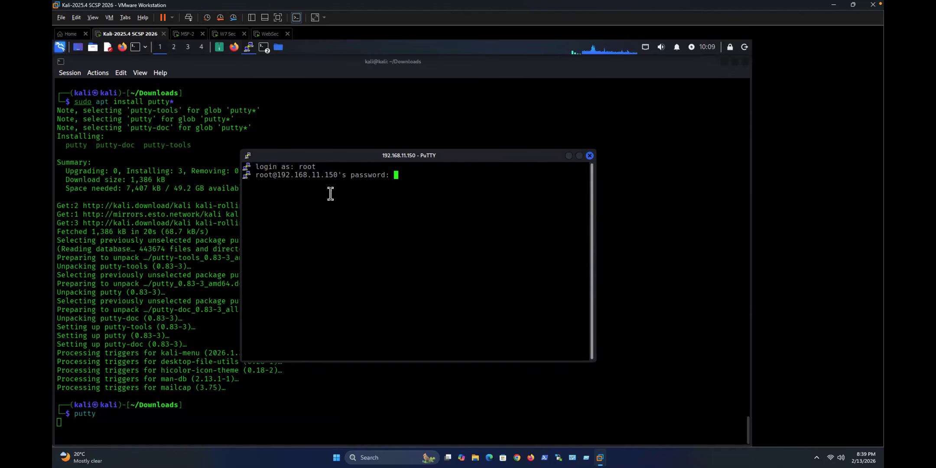
pyautogui.press('Return')
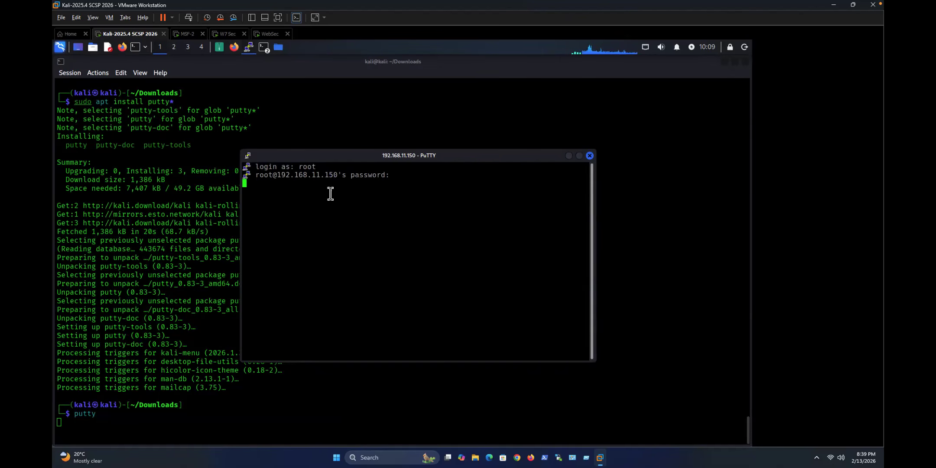
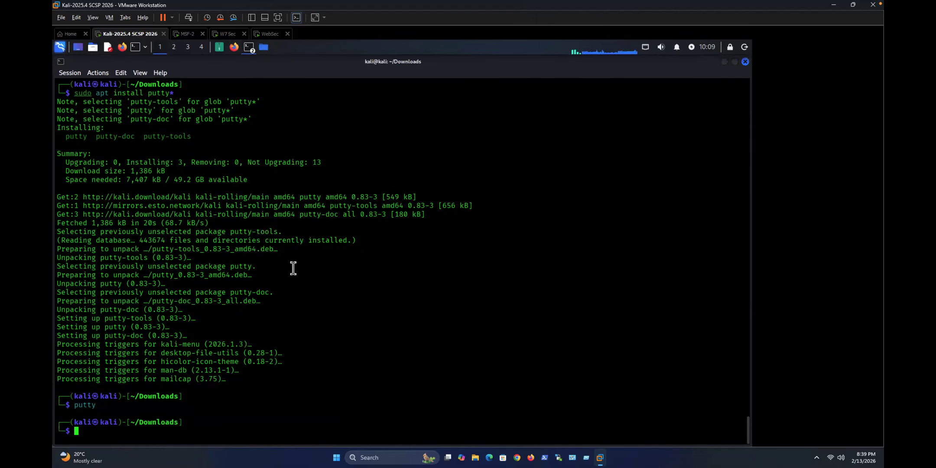
# Step: Close the Kali package terminal, the Firefox Nessus window and the wordlists file manager
pyautogui.click(746, 62)
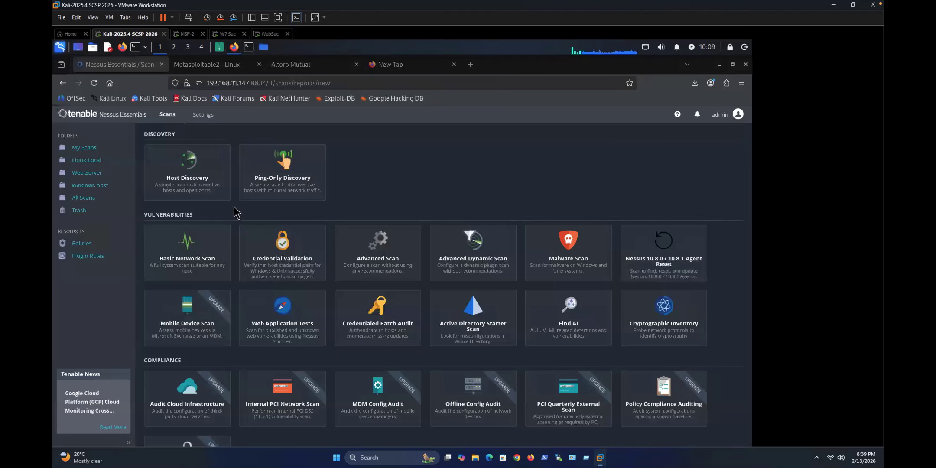
pyautogui.click(745, 64)
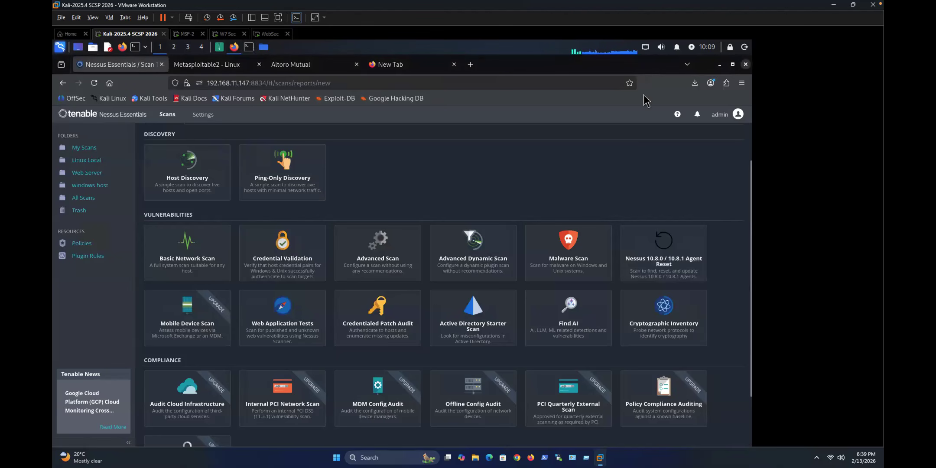
pyautogui.click(438, 136)
pyautogui.click(461, 62)
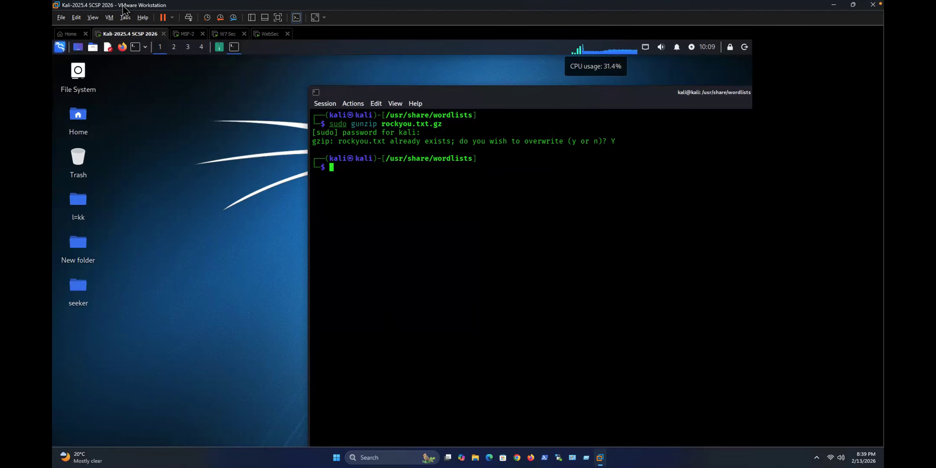
# Step: Exit VMware Workstation, suspending the powered-on VMs and confirming the busy warning with OK
pyautogui.doubleClick(85, 7)
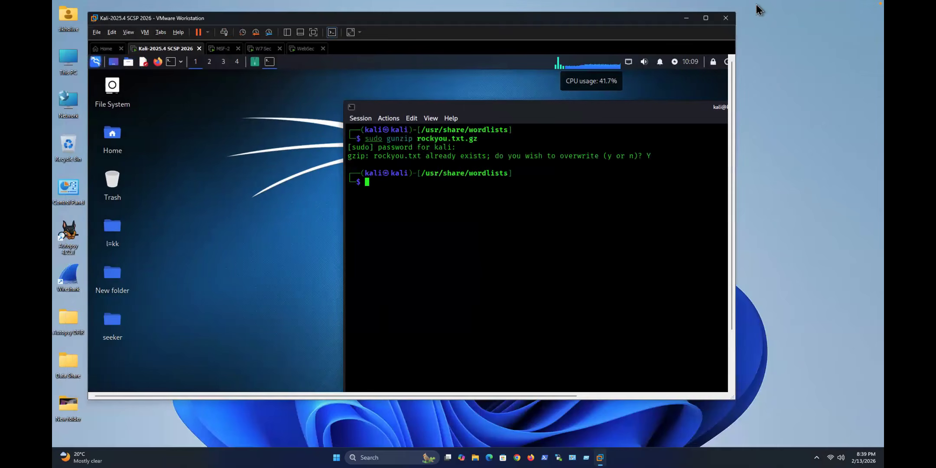
pyautogui.click(726, 18)
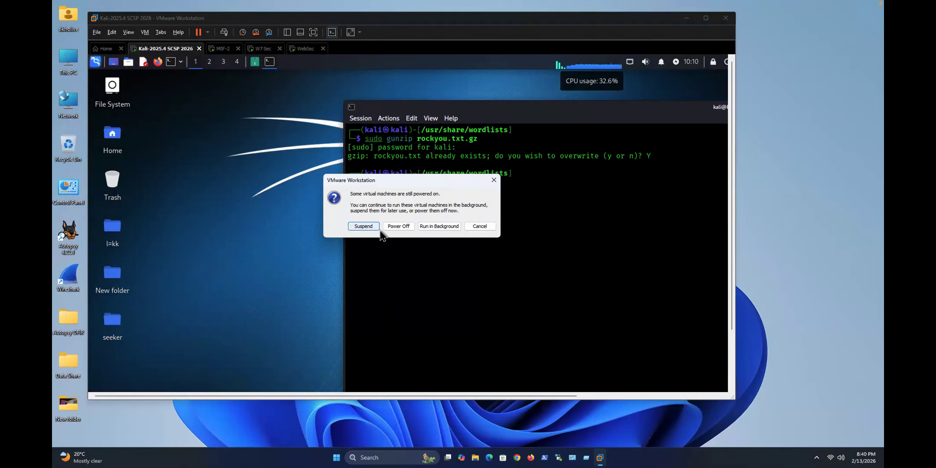
pyautogui.click(368, 227)
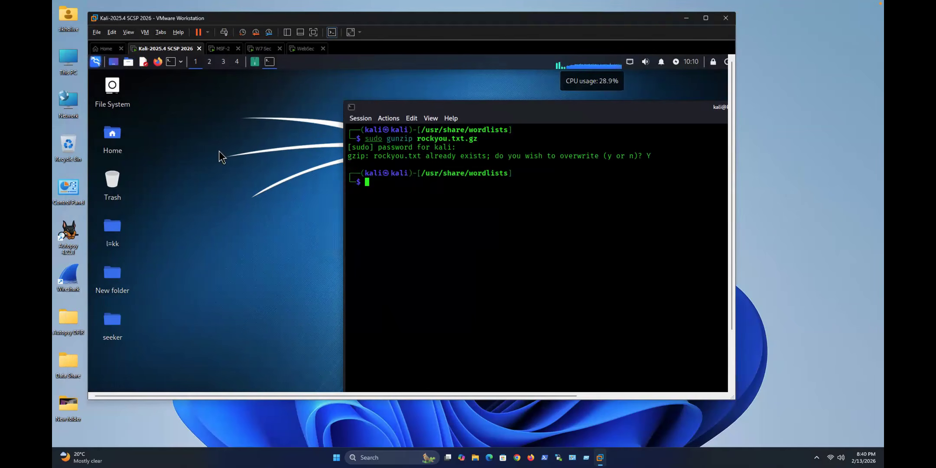
pyautogui.click(728, 20)
pyautogui.click(455, 220)
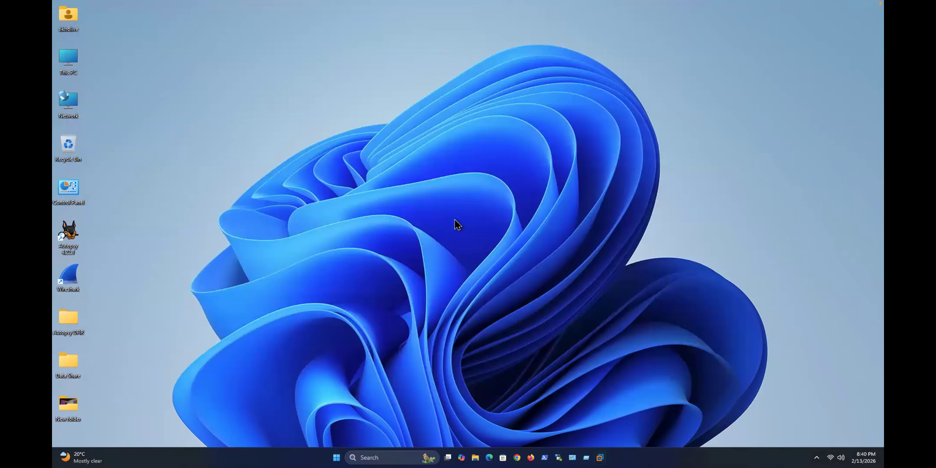